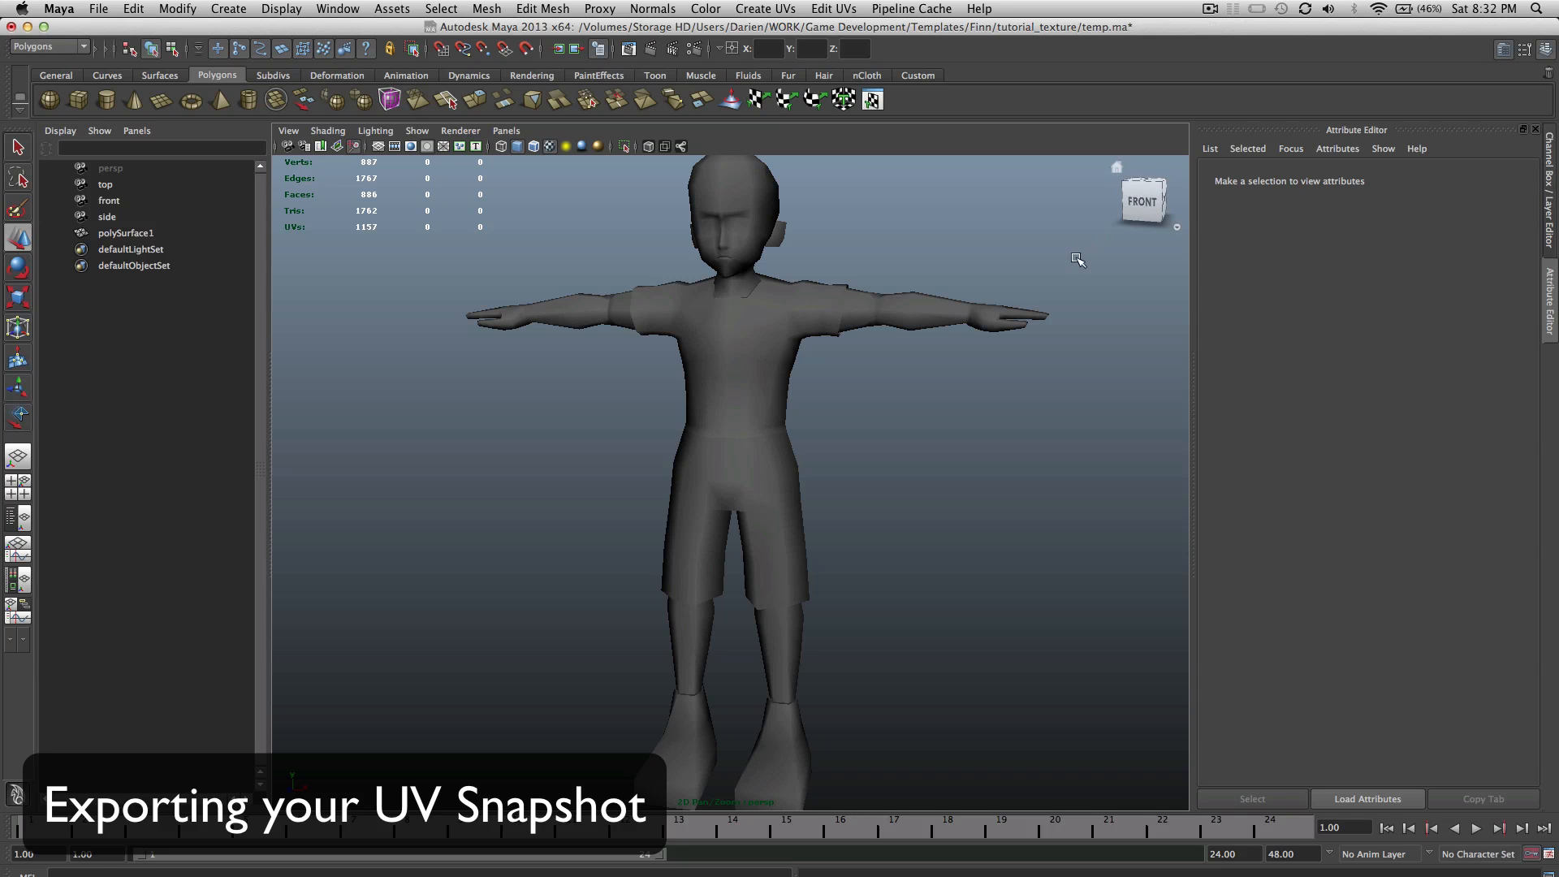
Step: Select the character mesh and show its complete UV layout in the UV Texture Editor
left_click(690, 349)
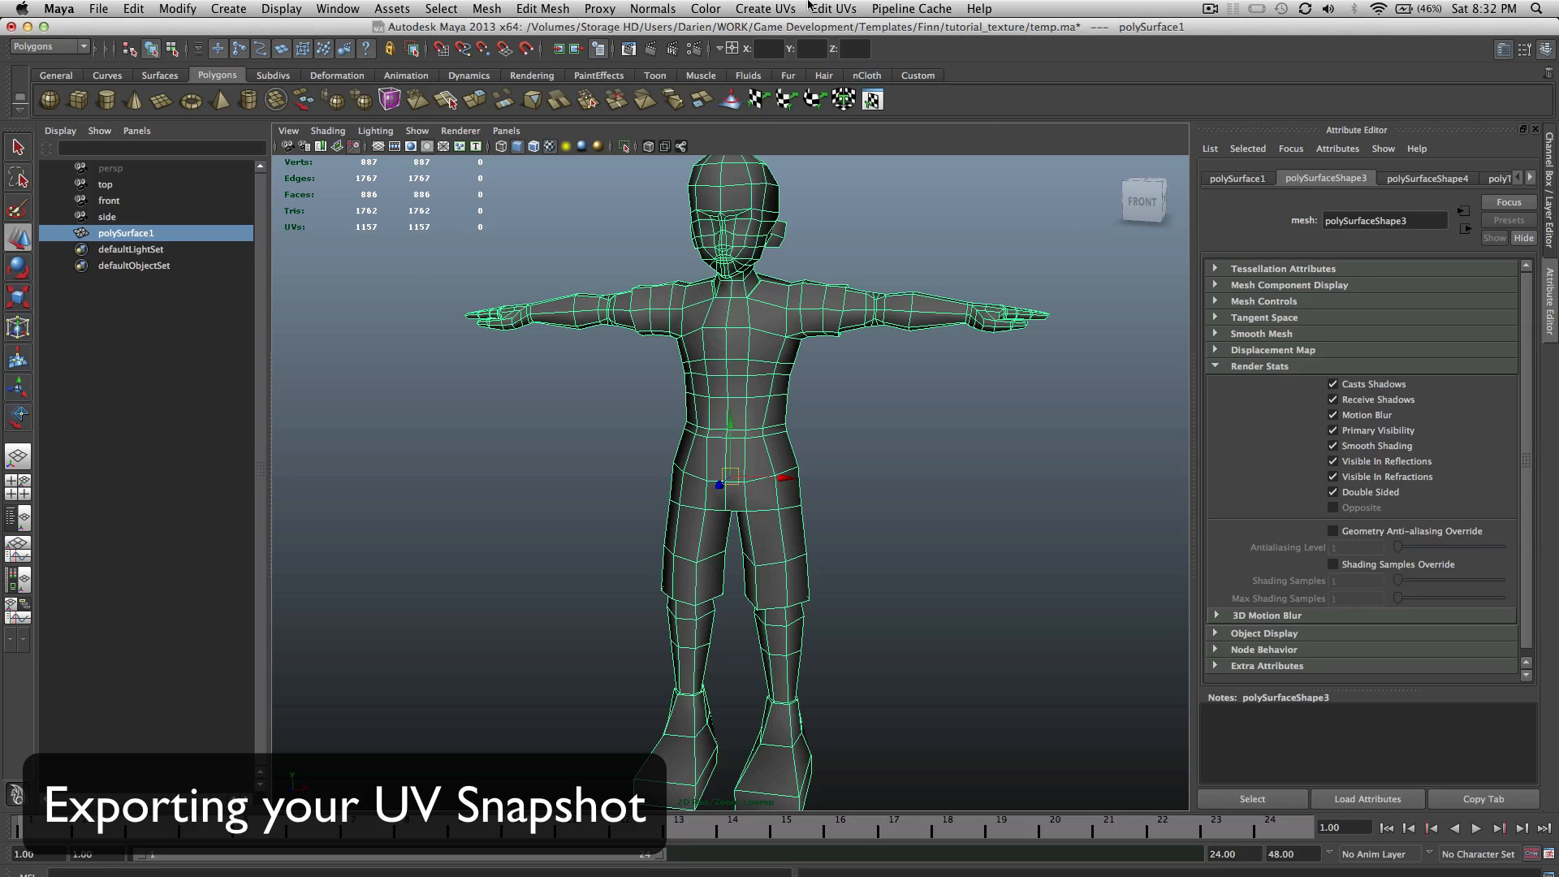
left_click(834, 8)
left_click(852, 363)
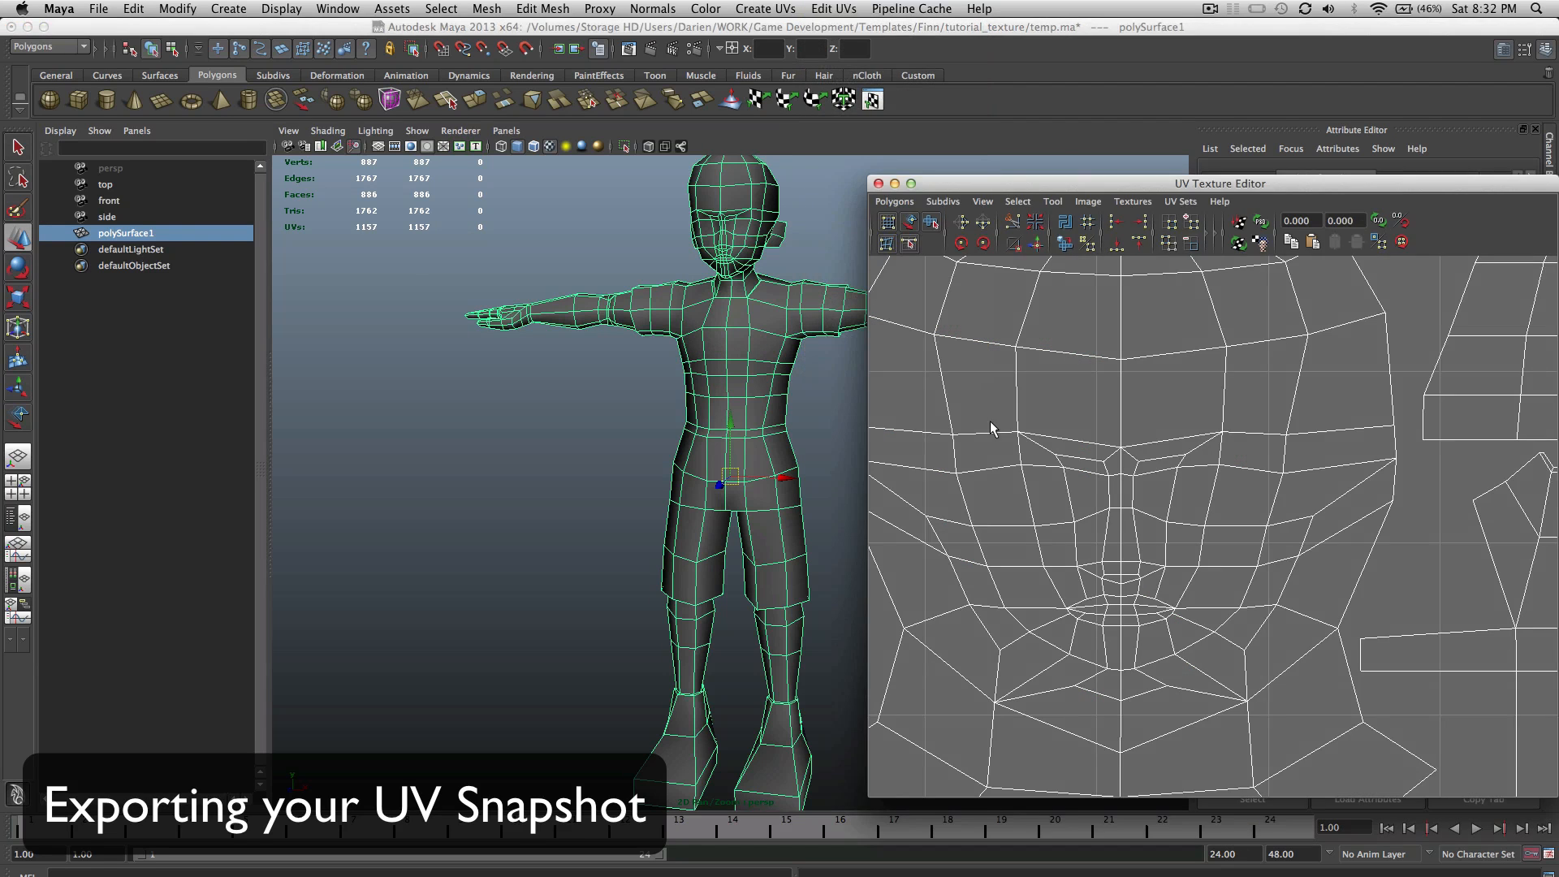
scroll(1112, 428, "down", 5)
scroll(1112, 428, "down", 3)
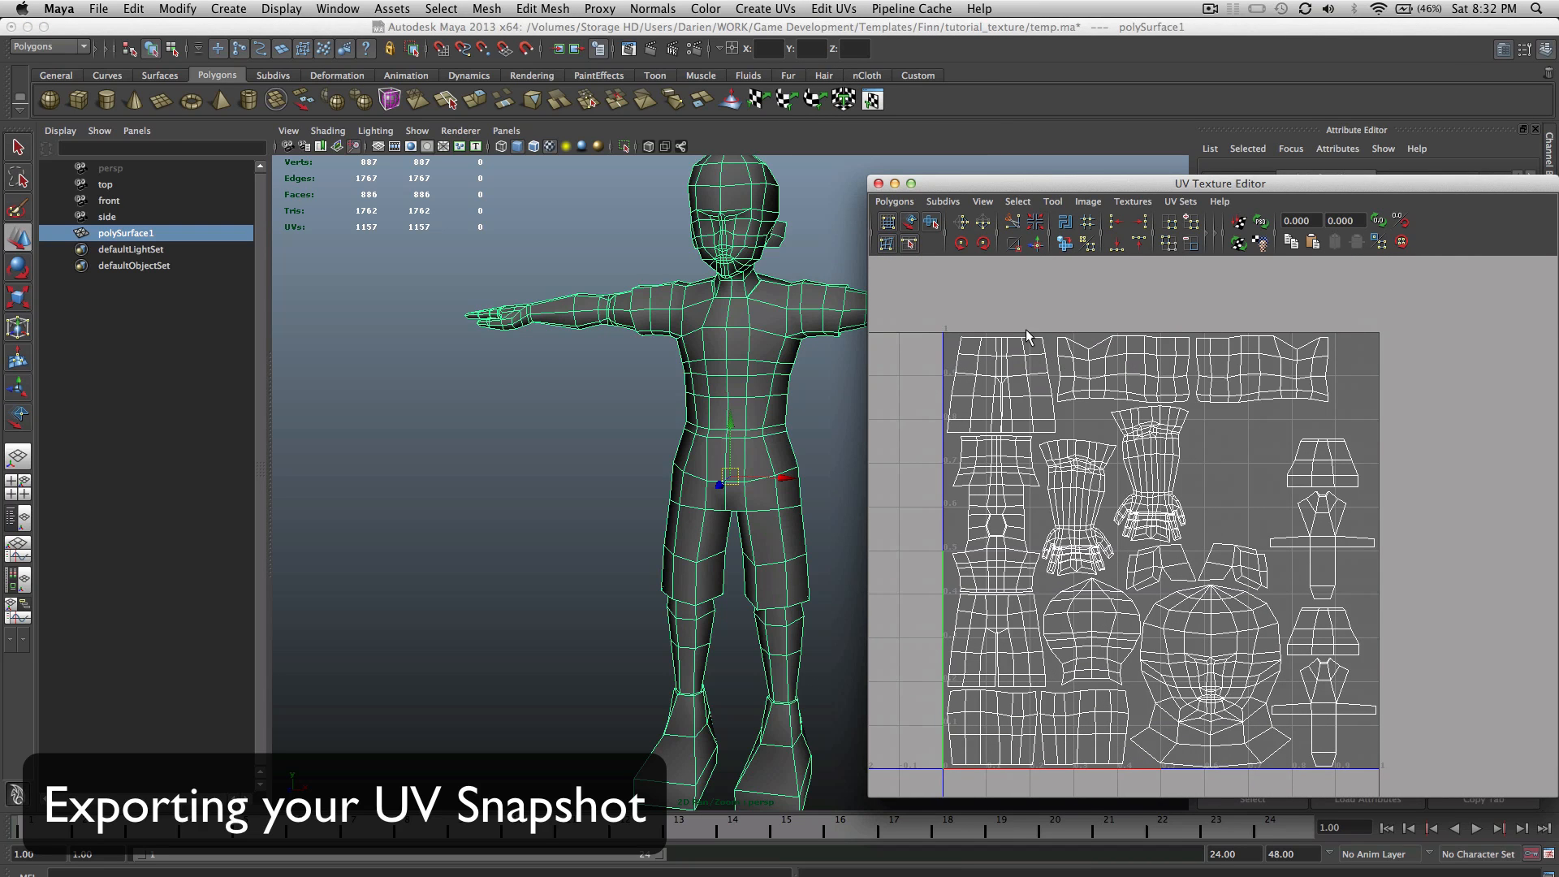
Step: Export a UV snapshot of the mesh as the PNG image outUV at a size of 2048 with the aspect ratio kept
left_click(894, 201)
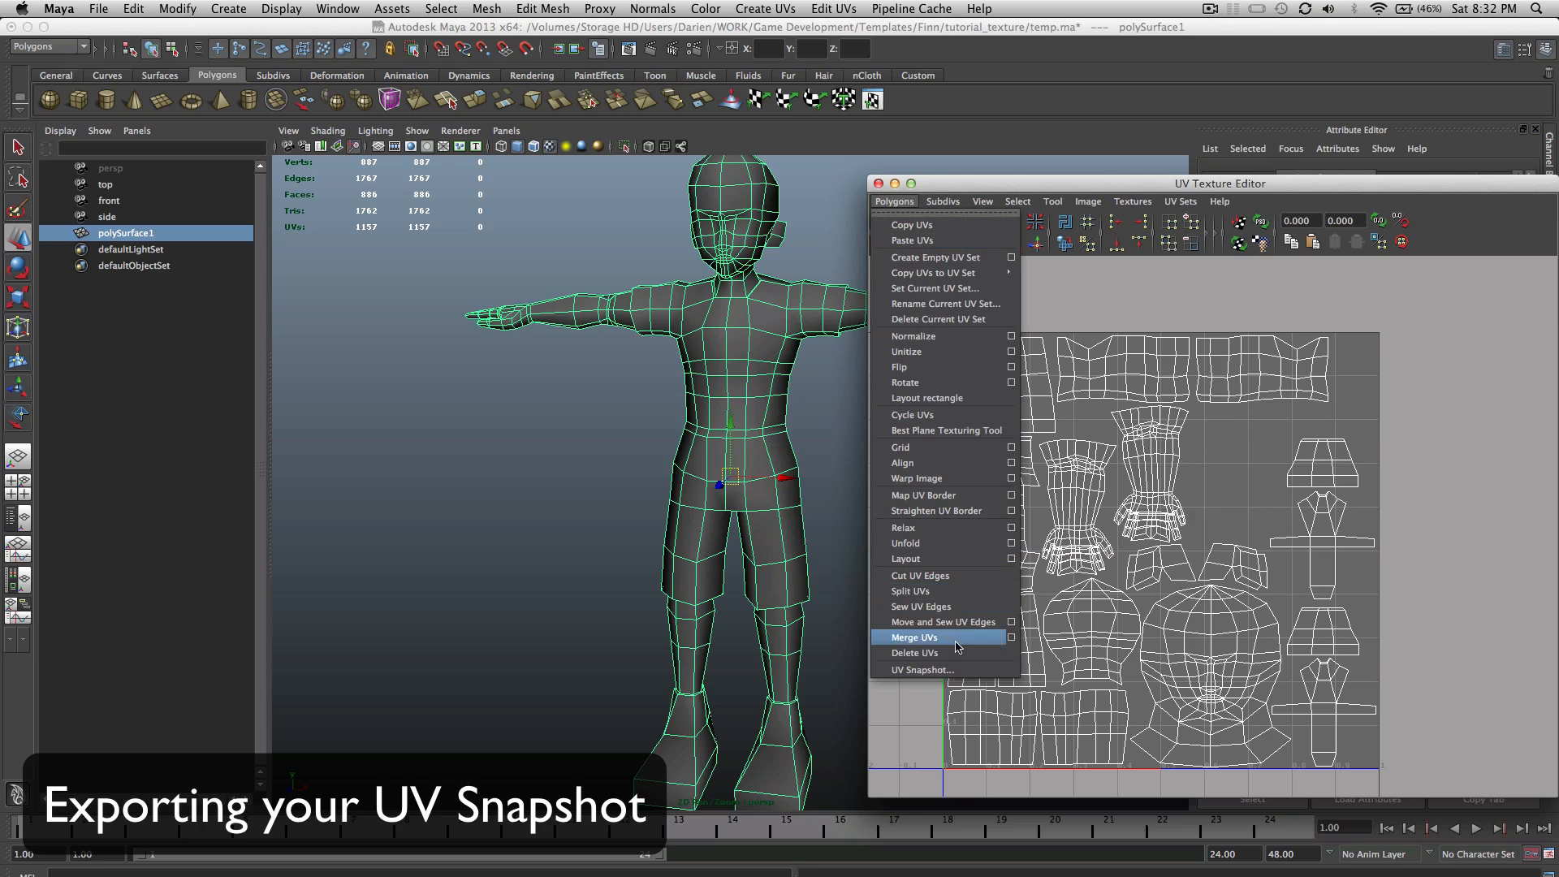
left_click(956, 669)
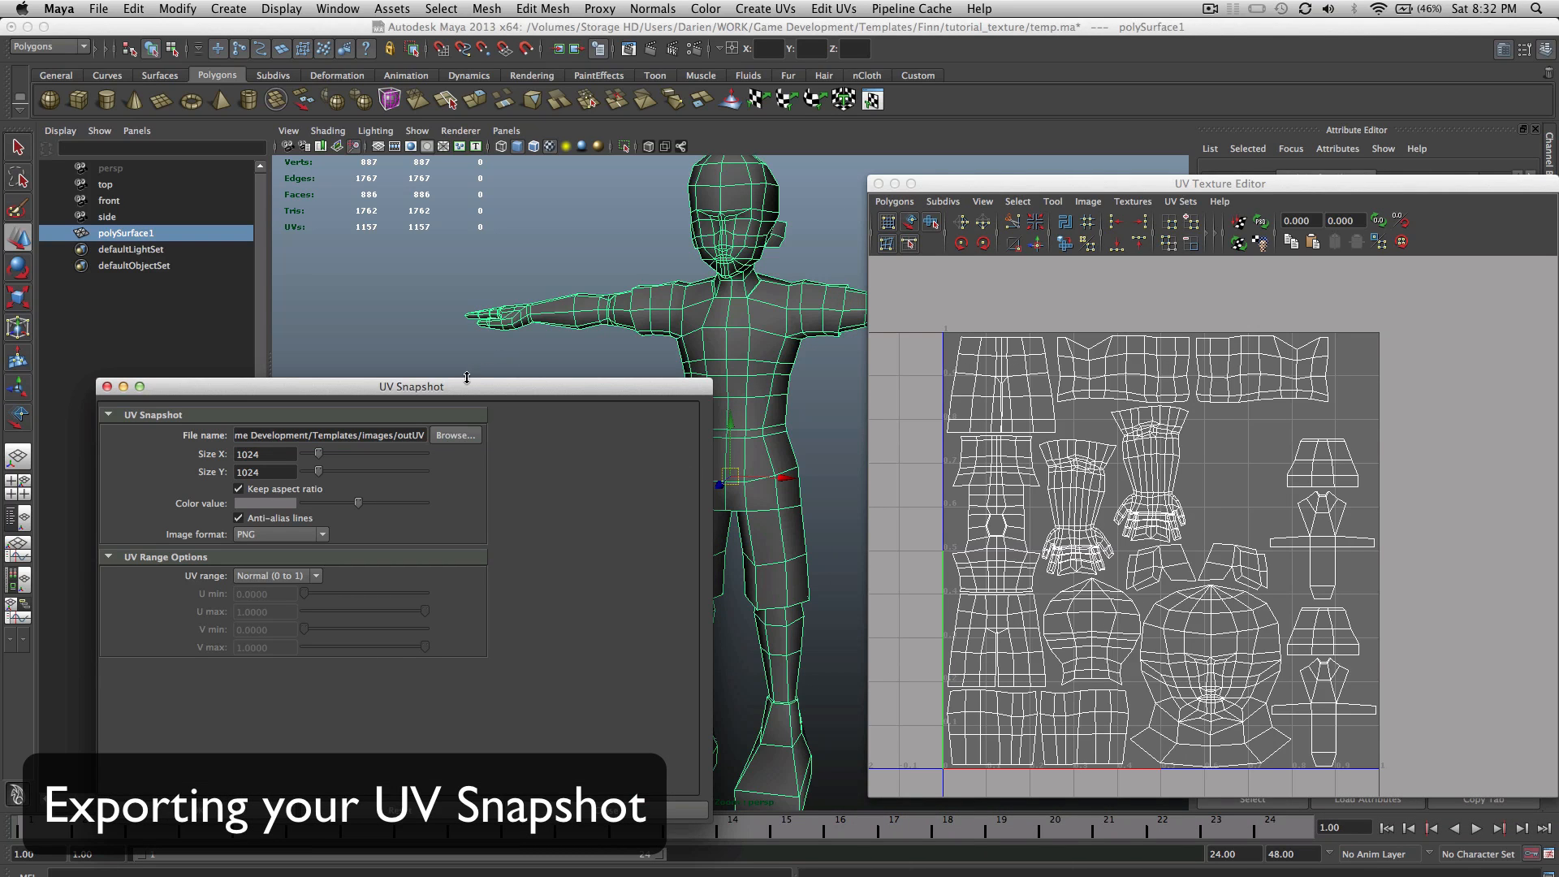
left_click_drag(455, 388, 461, 309)
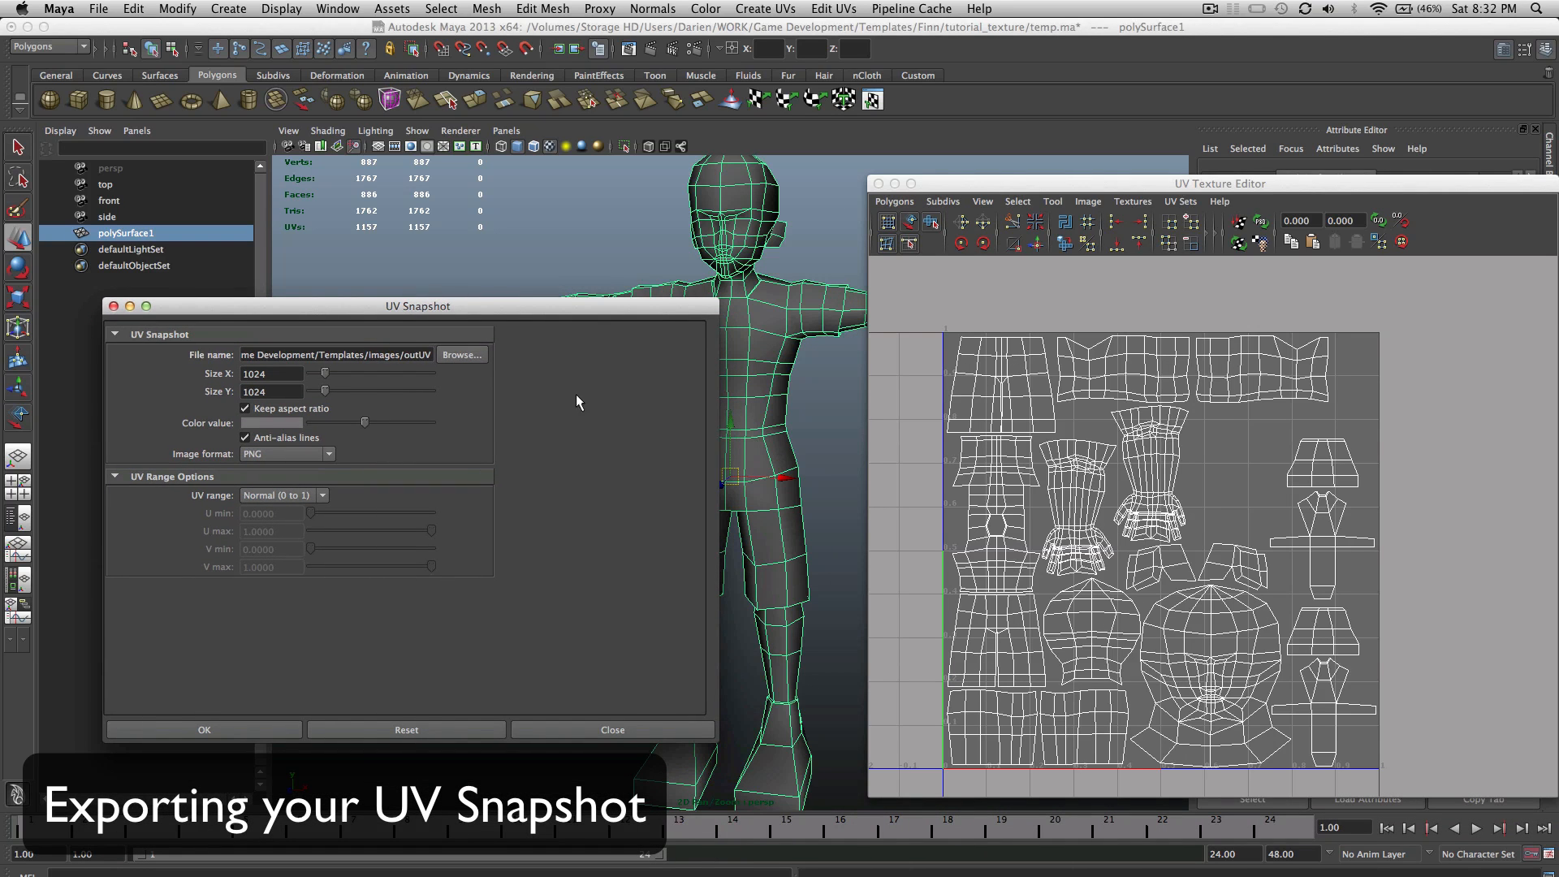
double_click(263, 375)
type("2048")
left_click(253, 729)
Step: Switch to Photoshop and open the recently used outUV.png from the Templates/images folder
left_click(377, 544)
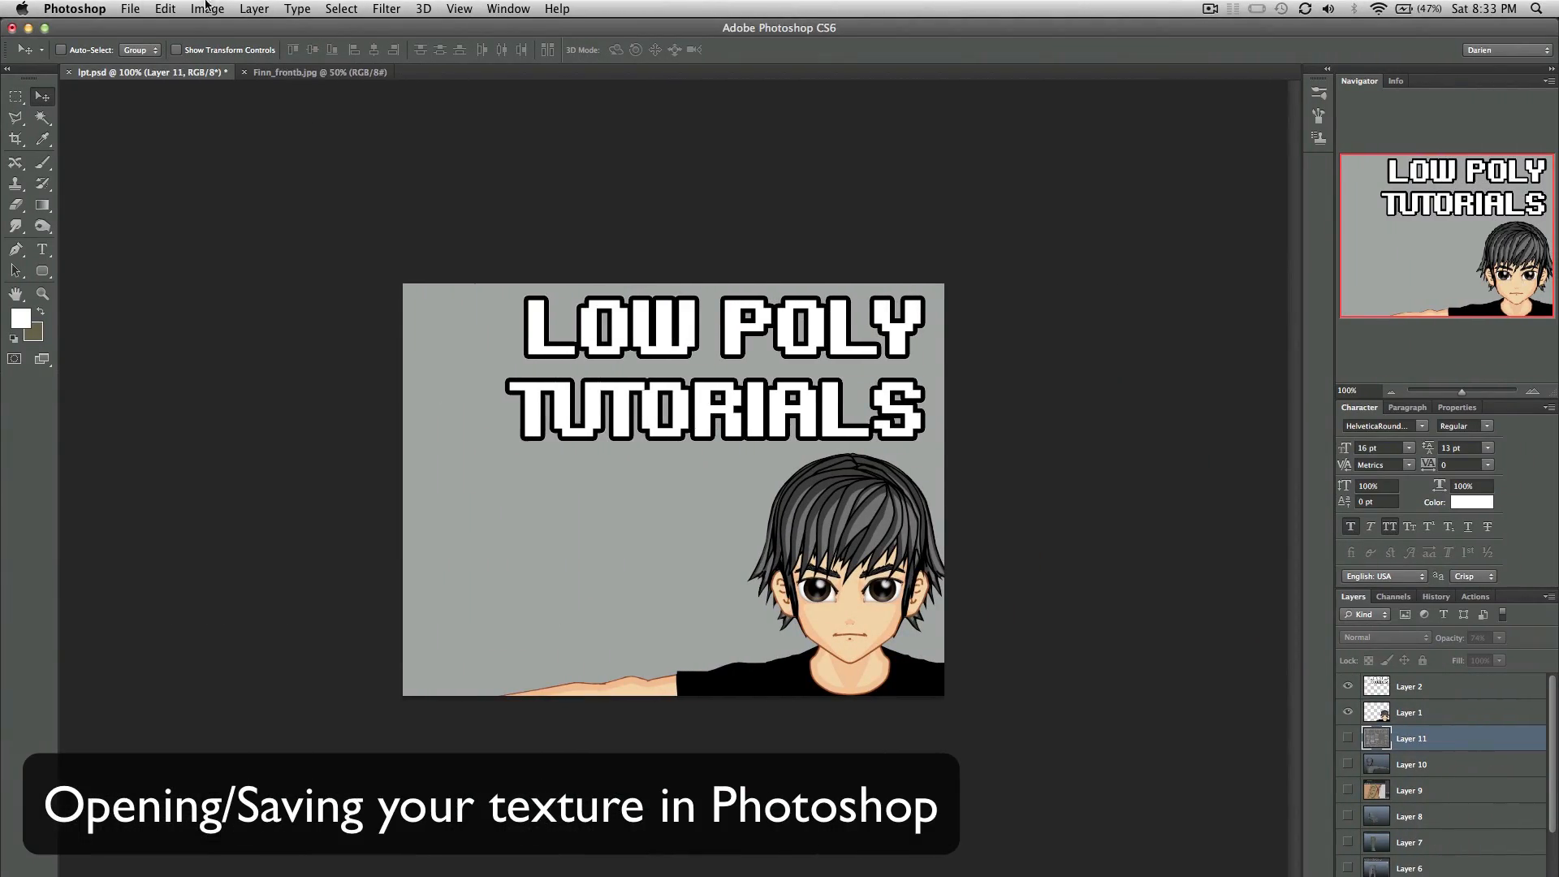
left_click(130, 8)
mouse_move(241, 109)
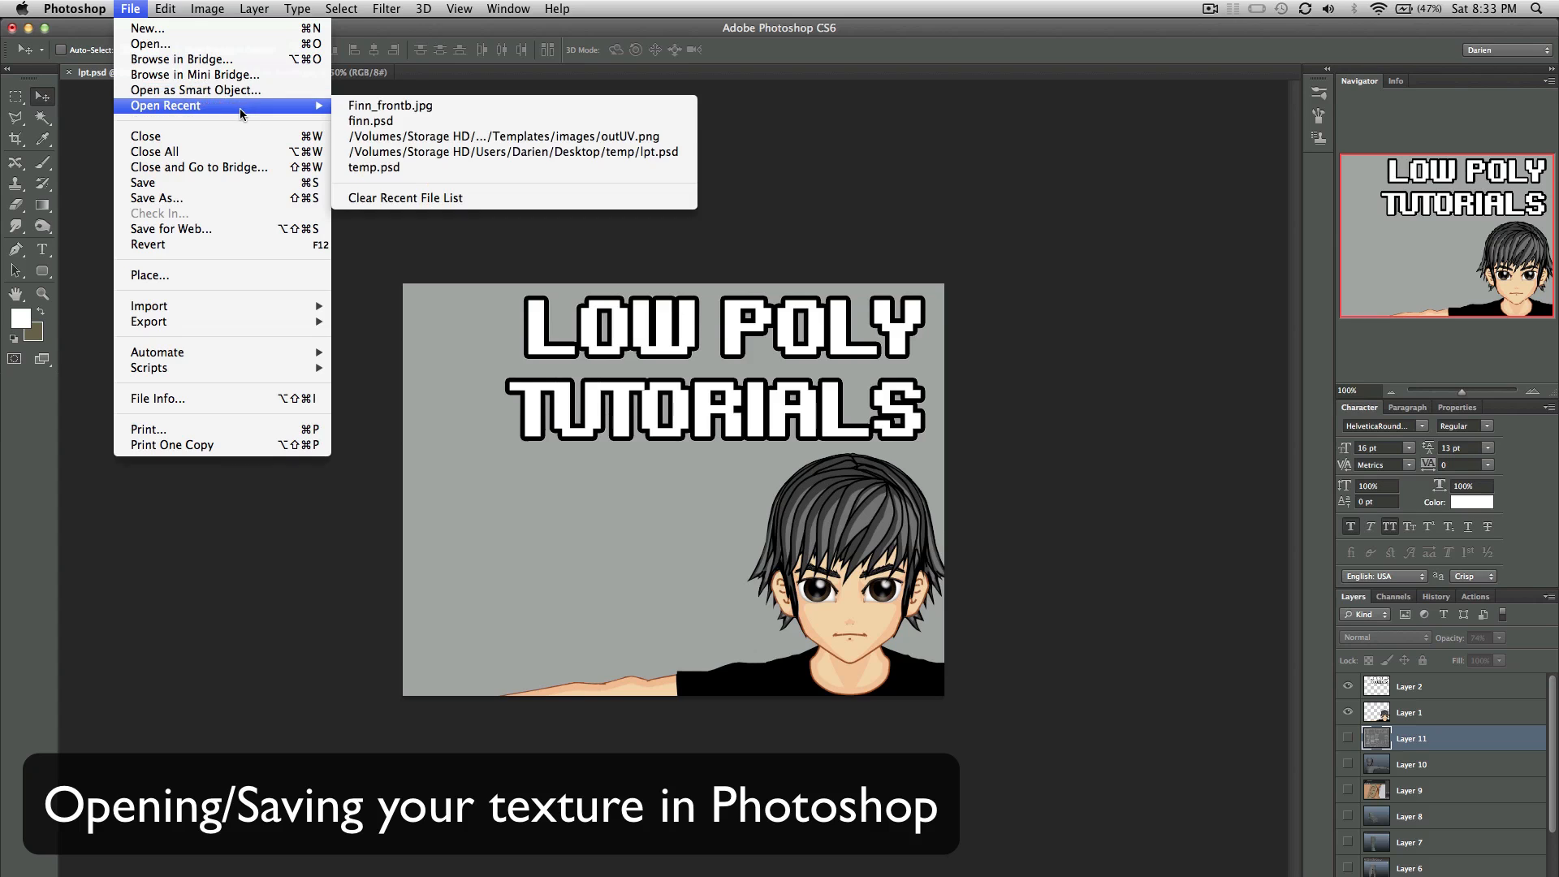
left_click(398, 137)
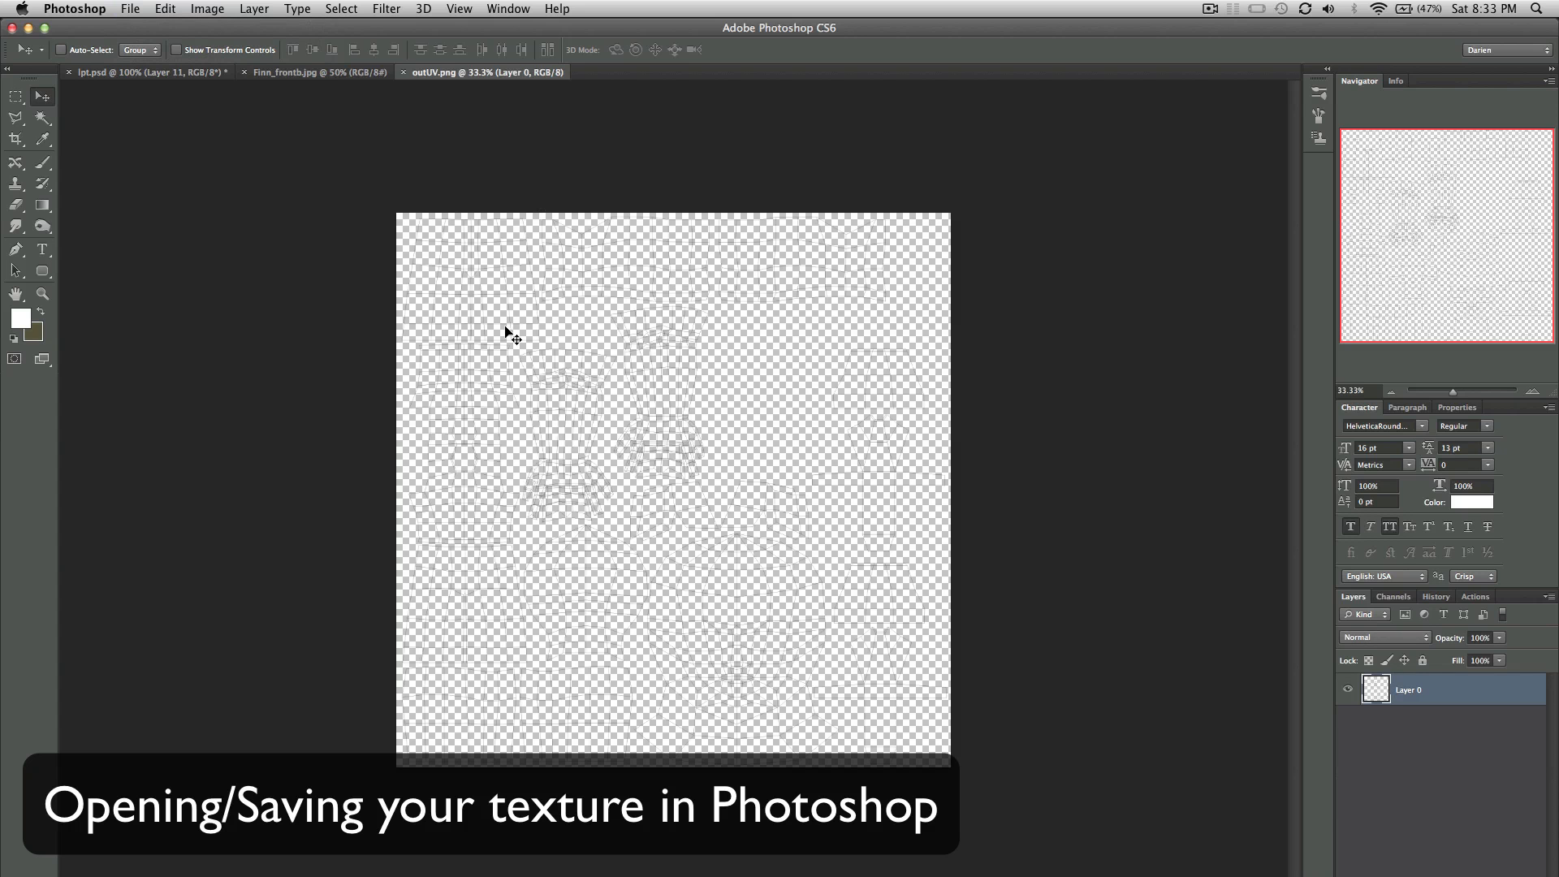
Step: Examine the UV wireframe lines on the transparent background up close and as a whole
key("super+equal")
key("super+equal")
key("super+equal")
key("super+equal")
key("super+equal")
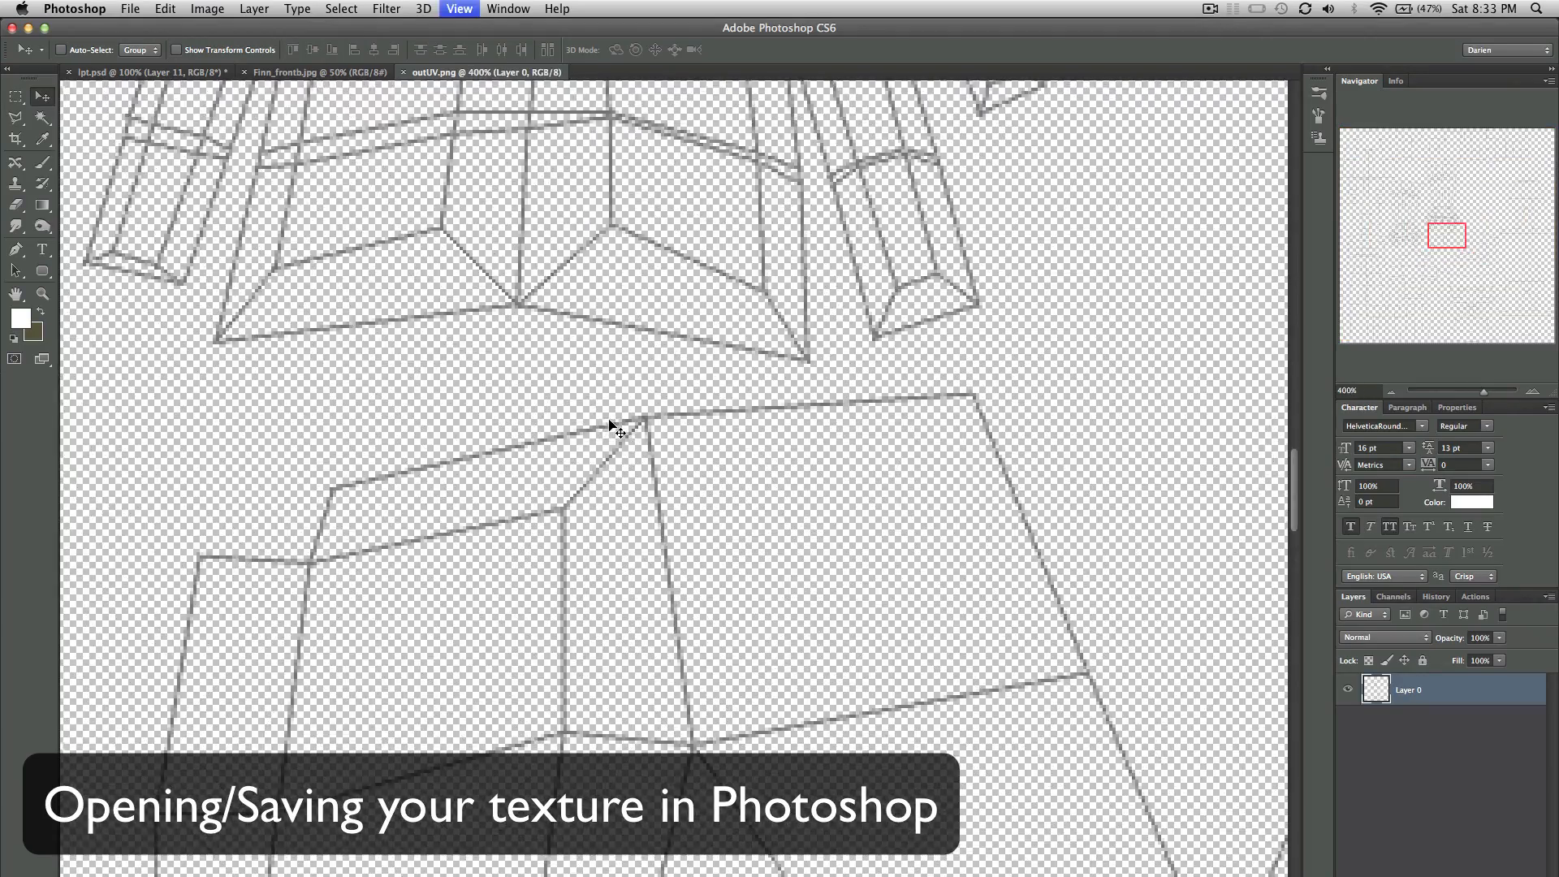
key("super+equal")
key("super+minus")
key("super+minus")
key("super+minus")
key("super+minus")
key("super+minus")
key("super+minus")
key("super+minus")
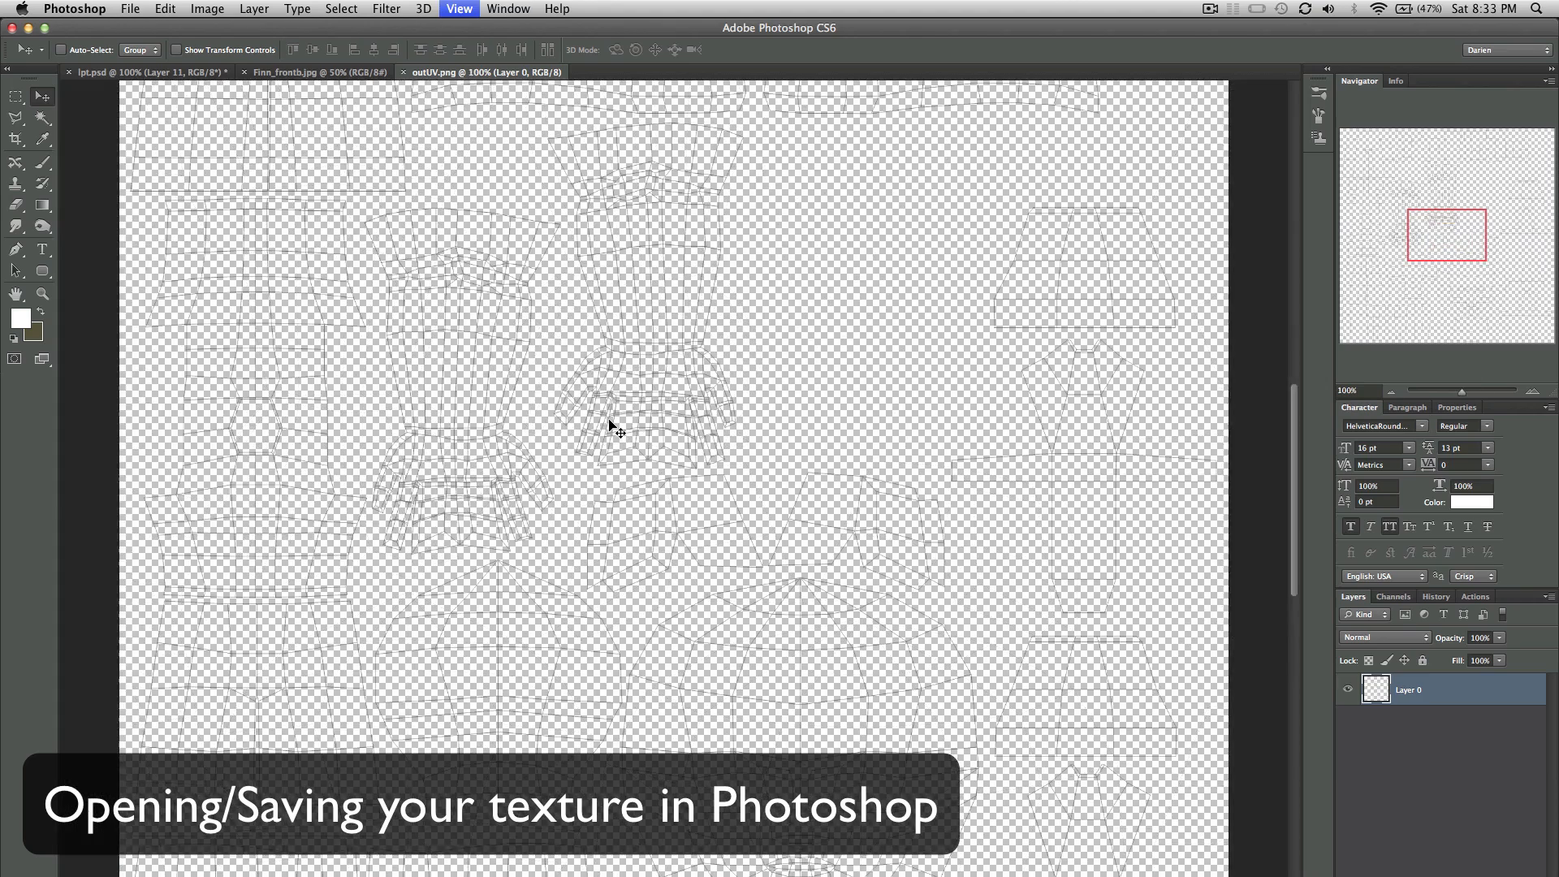
key("super+equal")
key("super+equal")
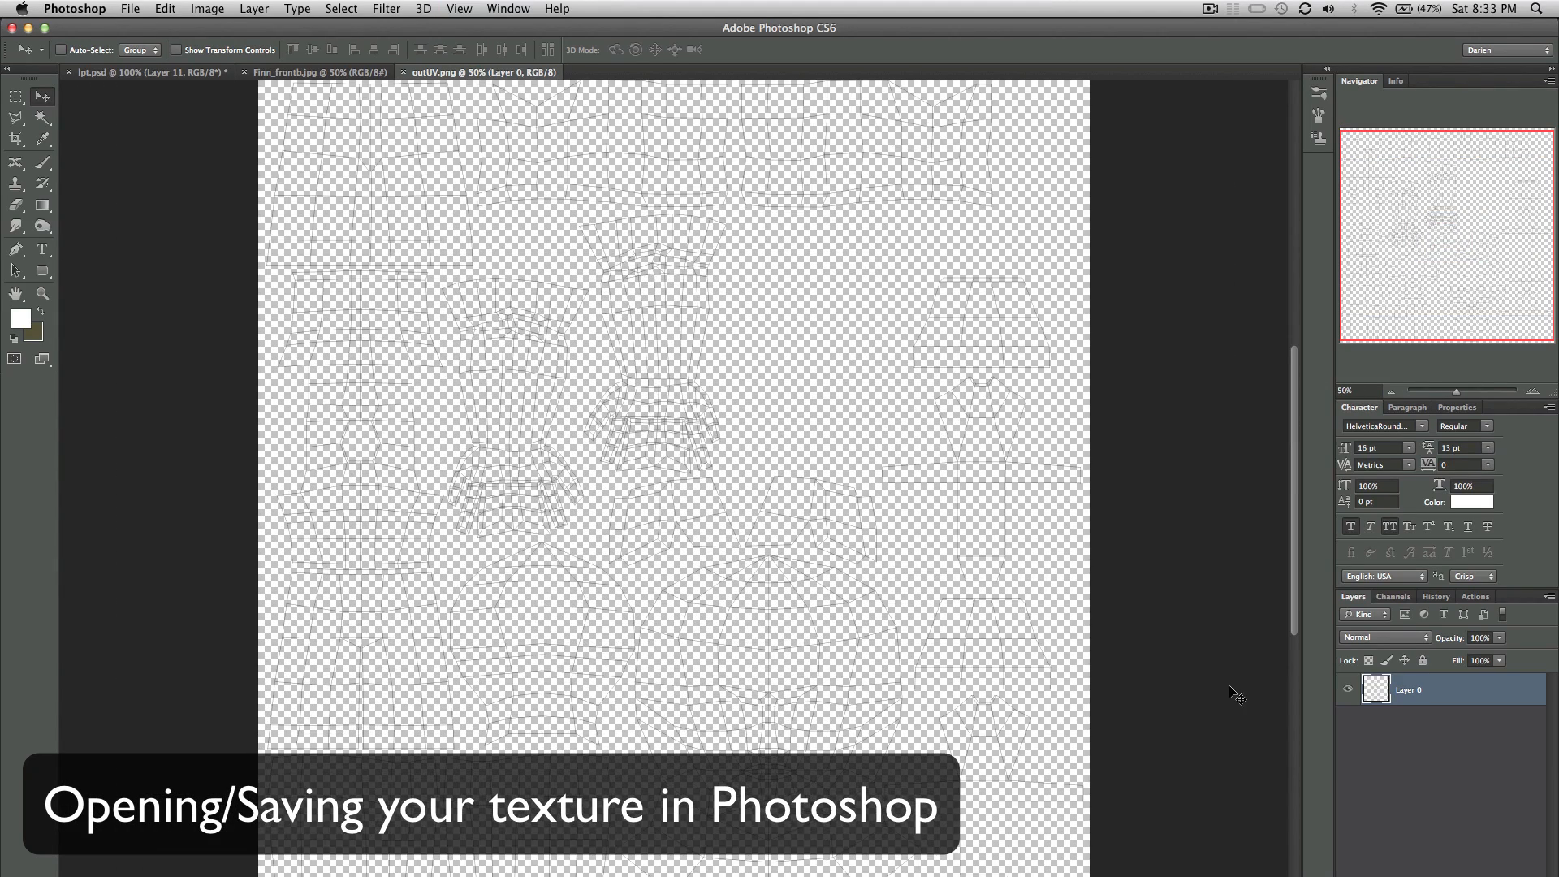
Step: Add a new layer beneath the UV wireframe layer and fill it with white at 100% opacity in Normal mode
key("super+shift+alt+n")
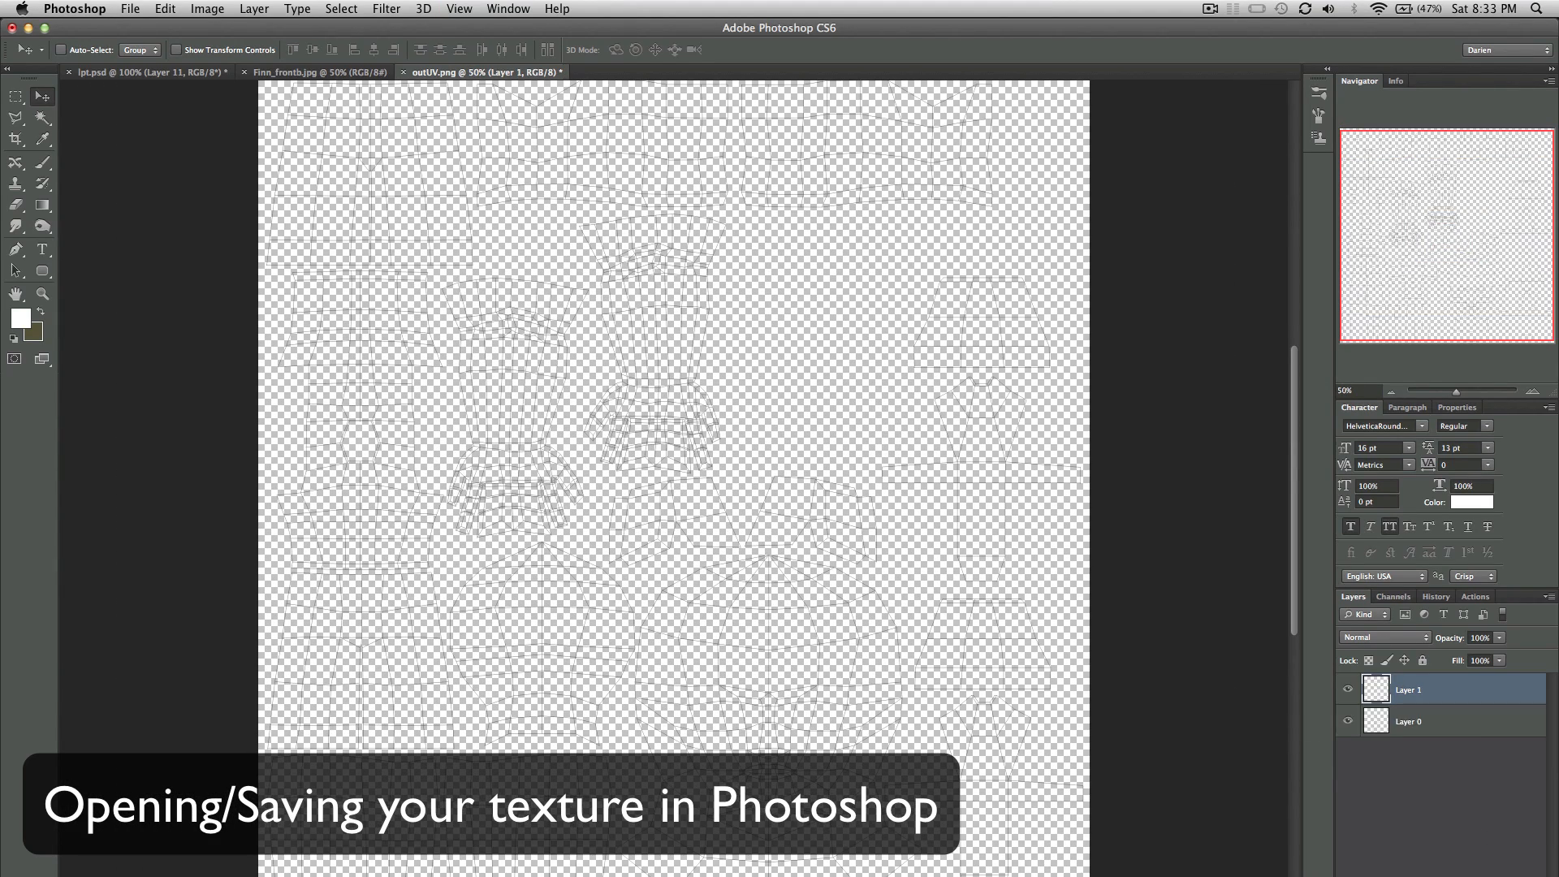
left_click_drag(1436, 695, 1431, 737)
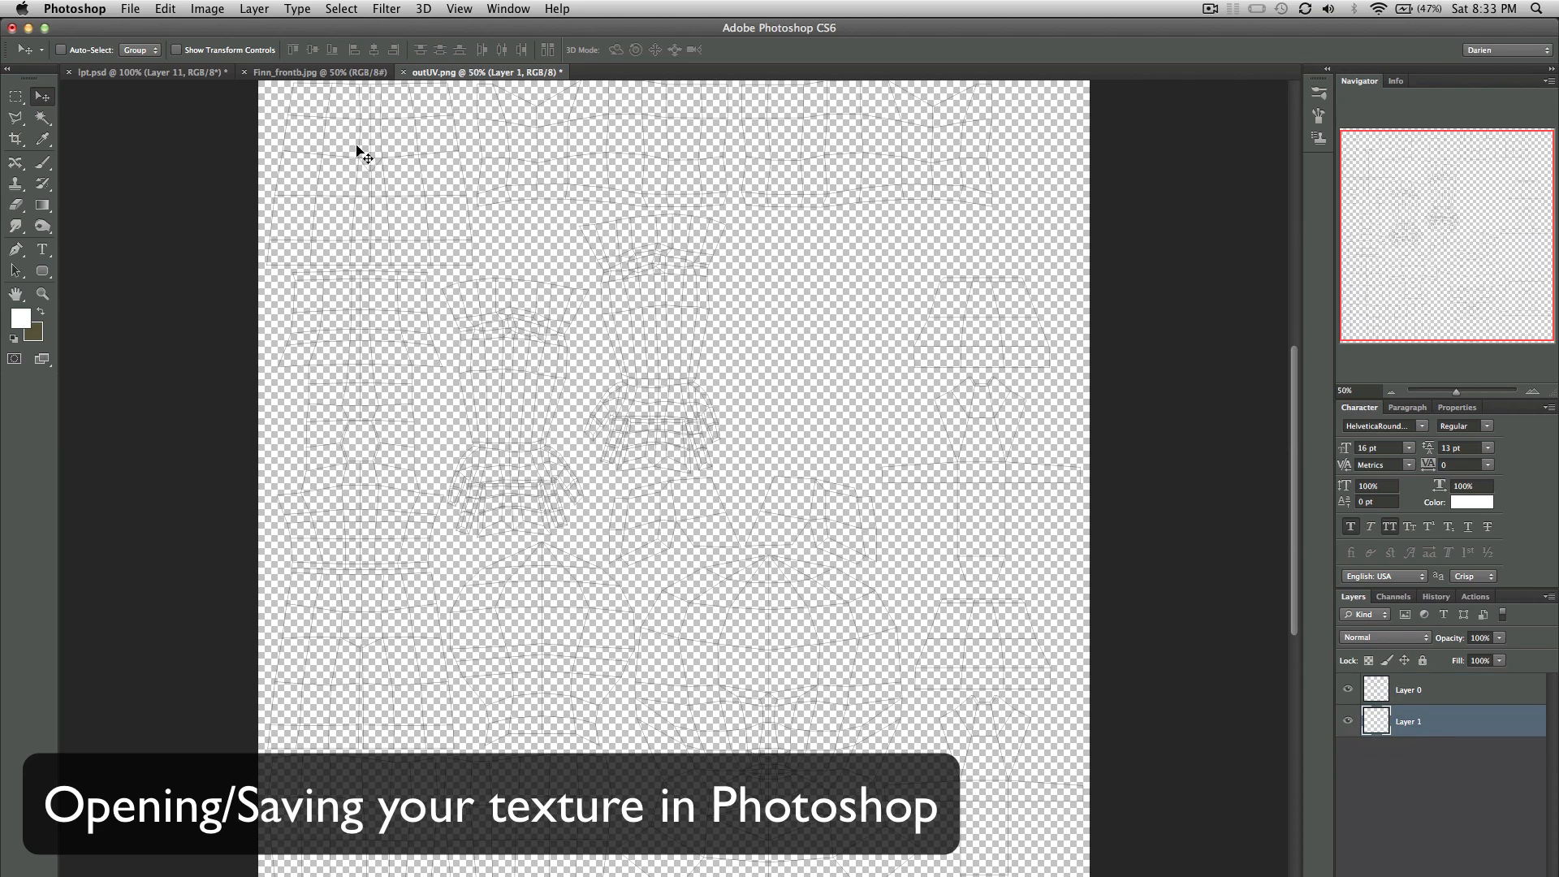
left_click(169, 7)
left_click(217, 275)
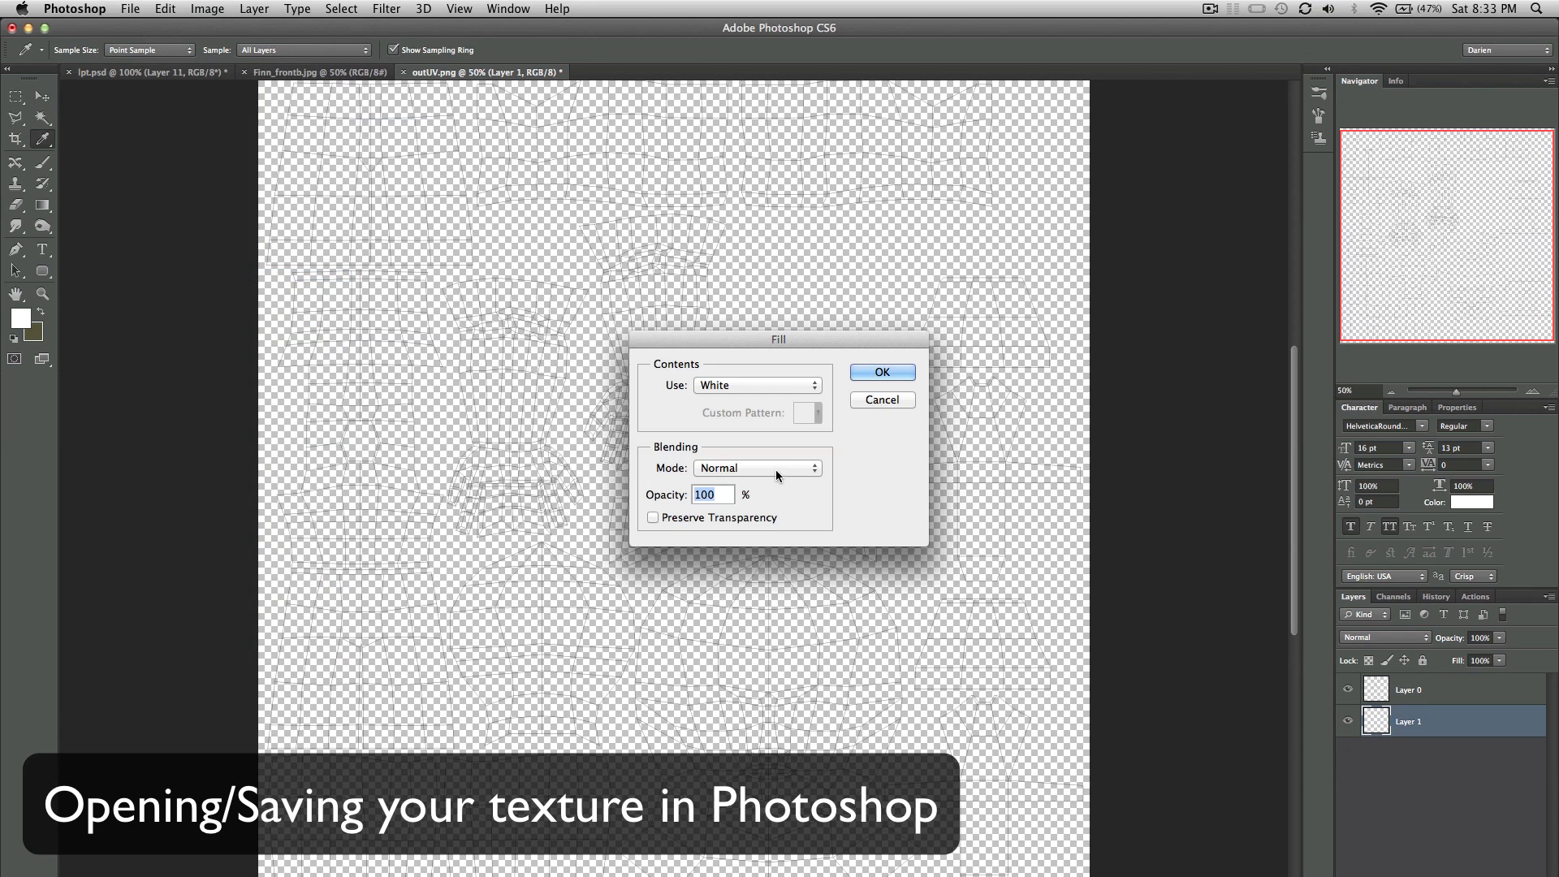
left_click(873, 375)
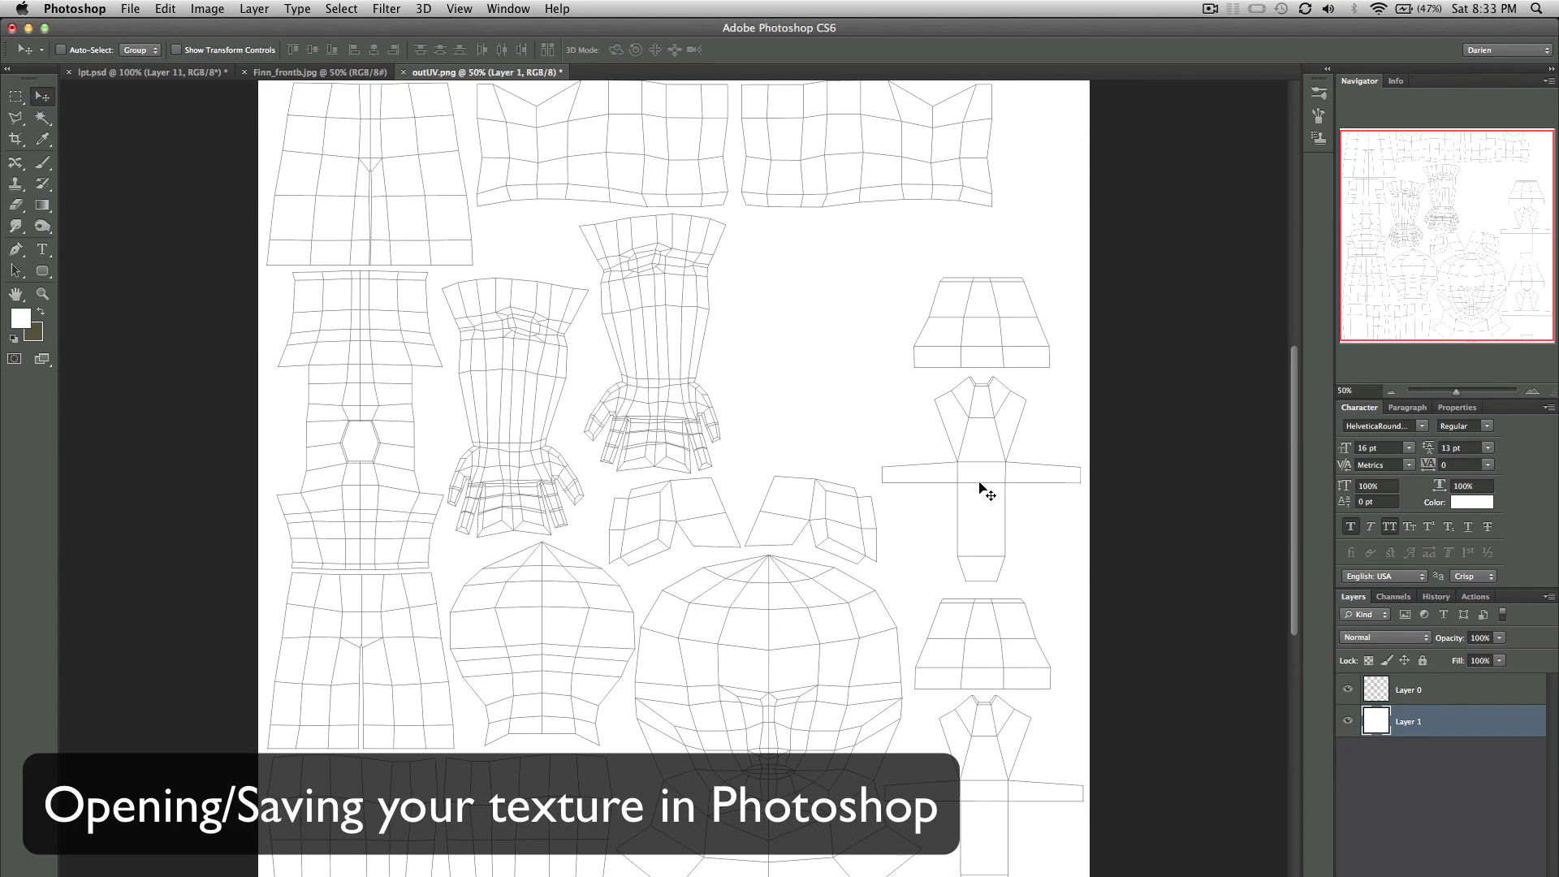
Step: Lock the transparent pixels of the UV wireframe layer and recolour its lines with black
left_click(1419, 701)
left_click(1369, 661)
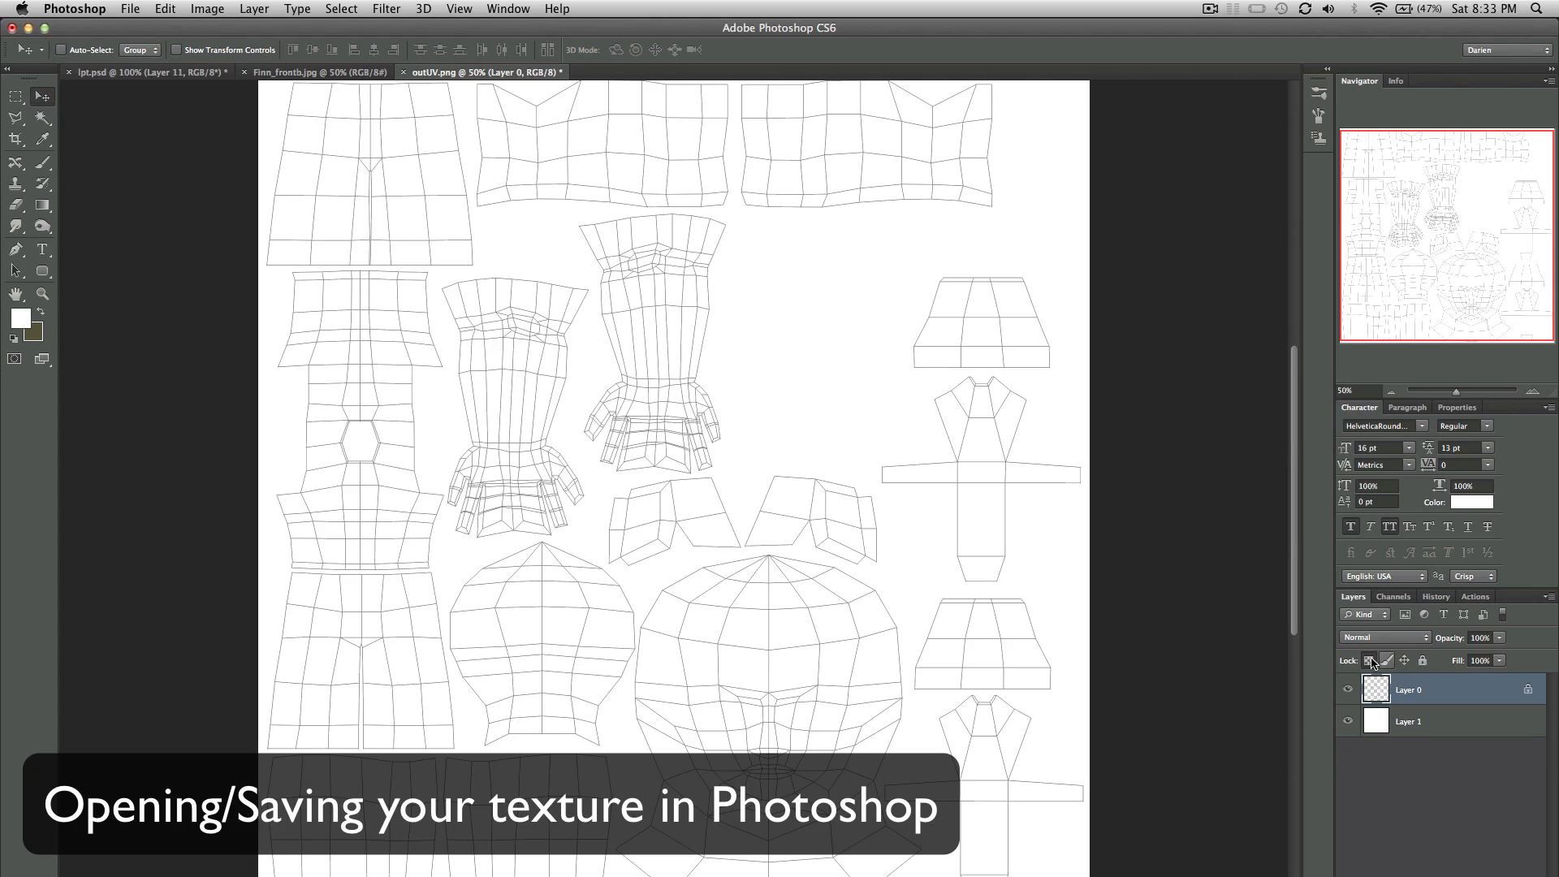
left_click(14, 338)
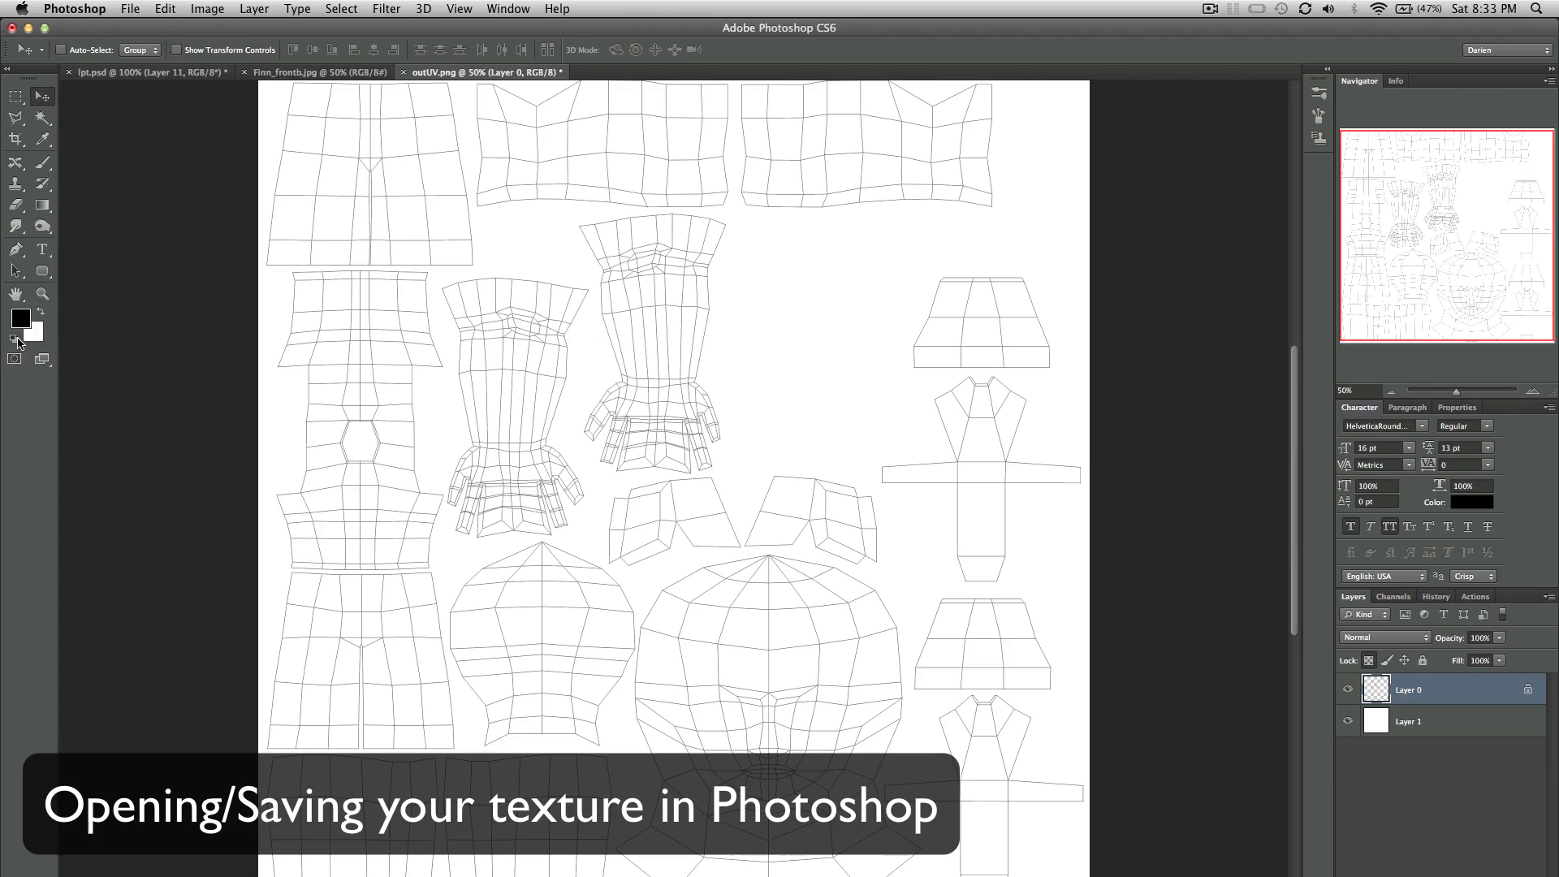
left_click(39, 314)
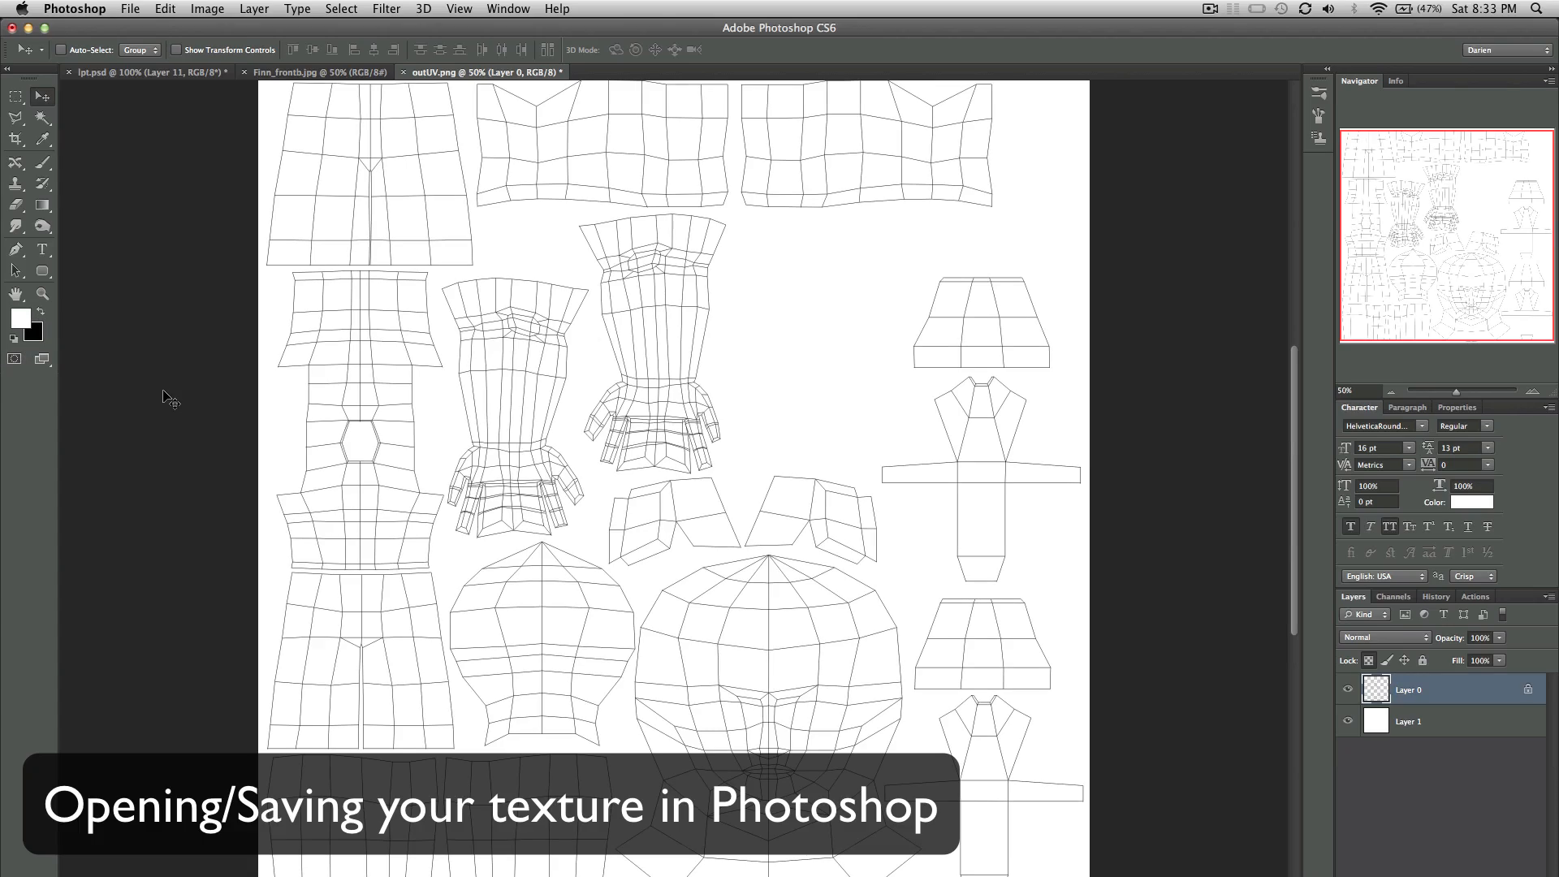
Step: Examine the black UV wireframe against the white background up close and as a whole
key("super+plus")
key("super+plus")
key("super+plus")
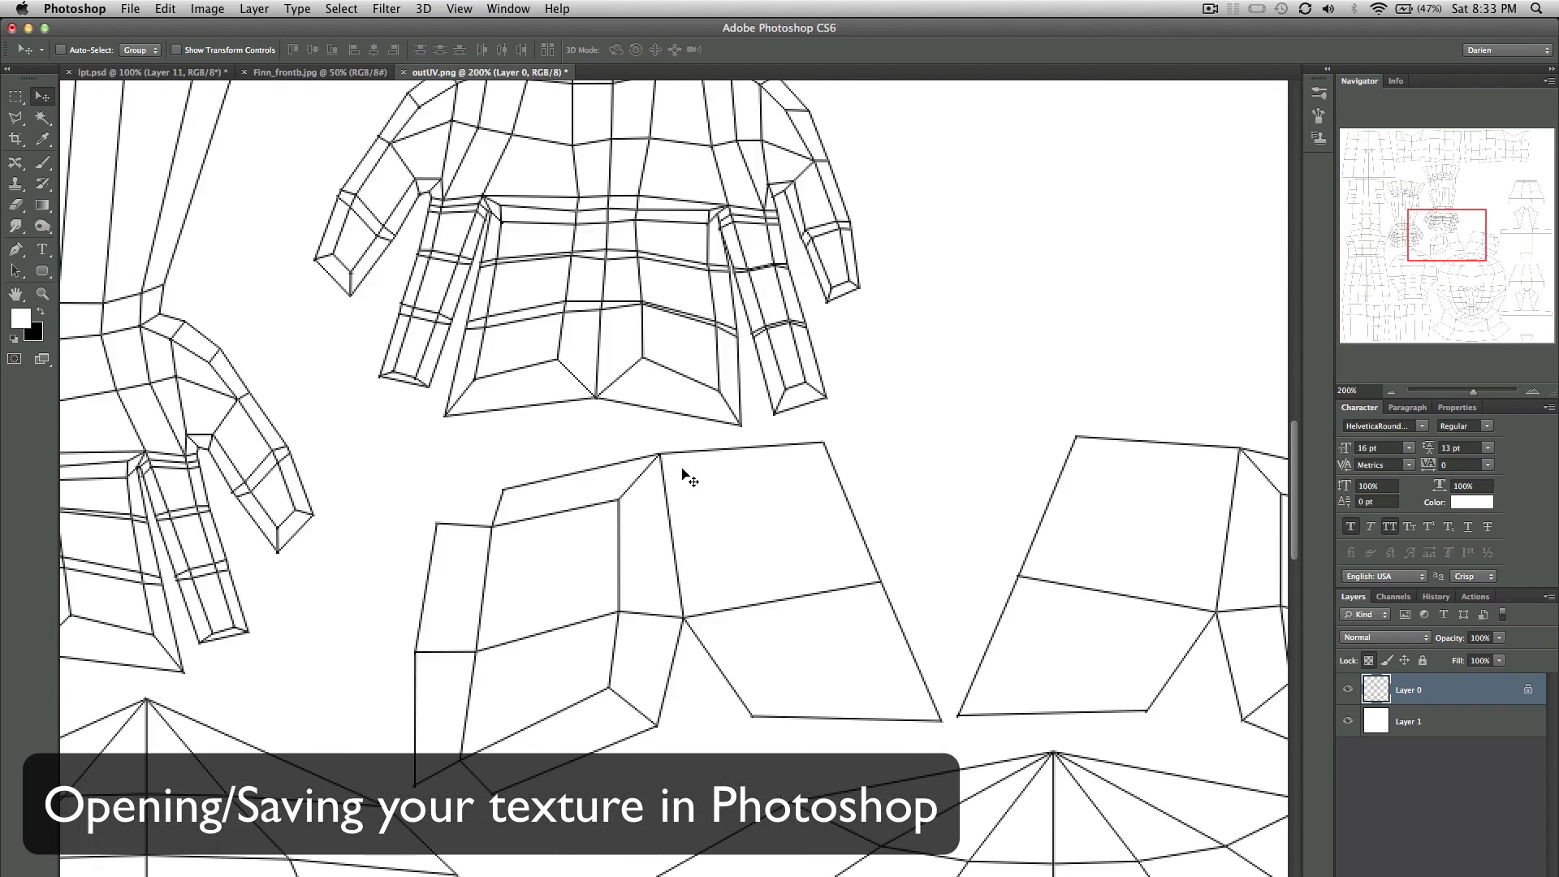
key("super+minus")
key("super+minus")
key("super+minus")
key("super+minus")
key("super+plus")
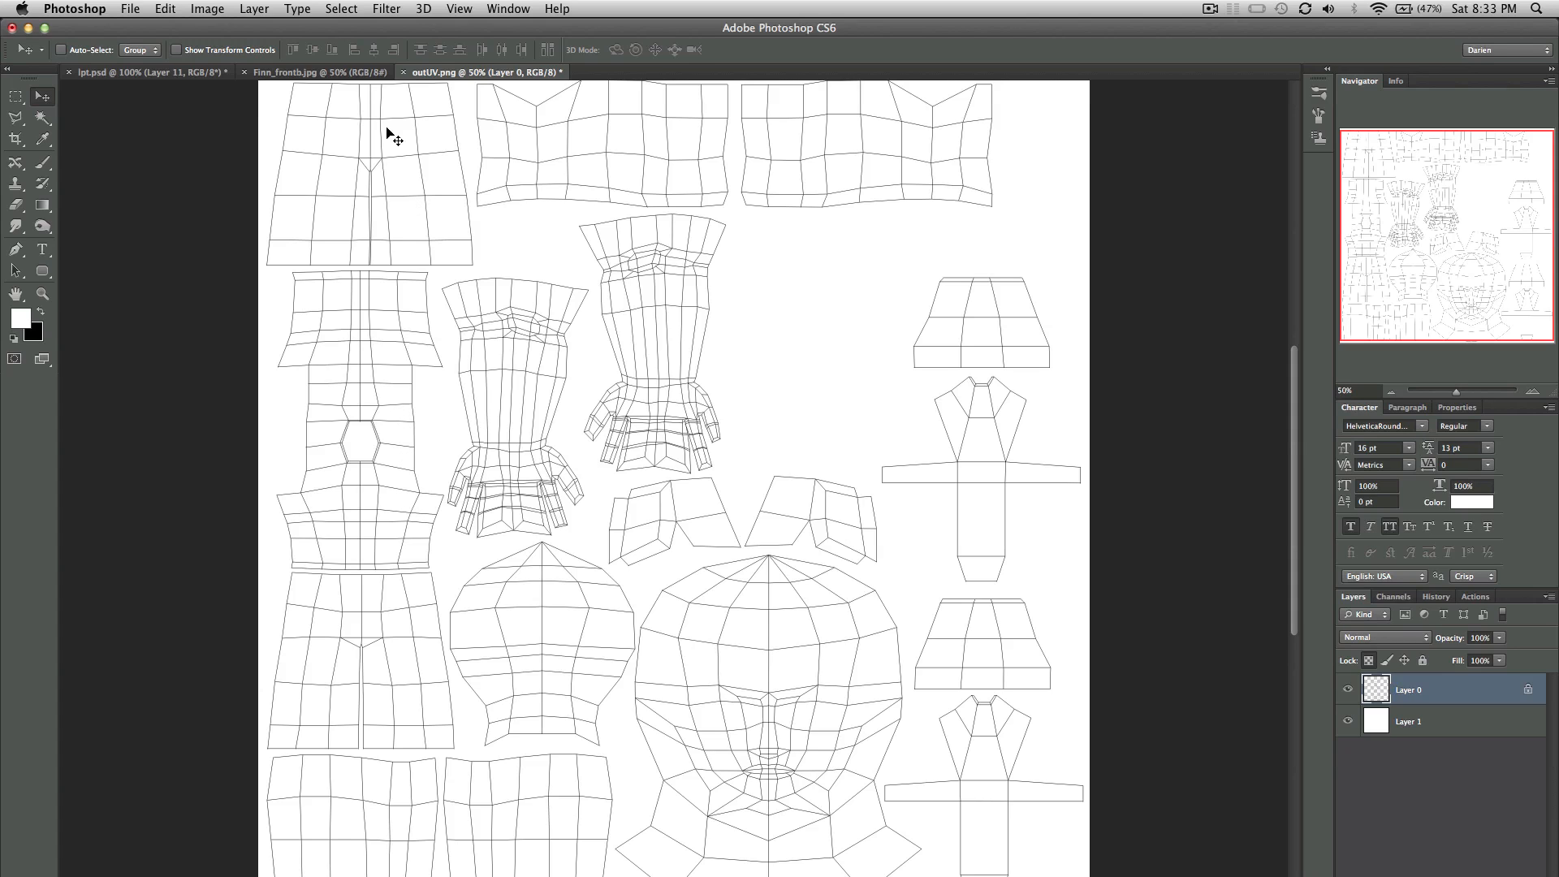
Step: Save the document as finn.psd in Templates/Finn/tutorial_texture in Photoshop format, replacing the existing file and keeping Maximize Compatibility on
left_click(136, 9)
left_click(197, 201)
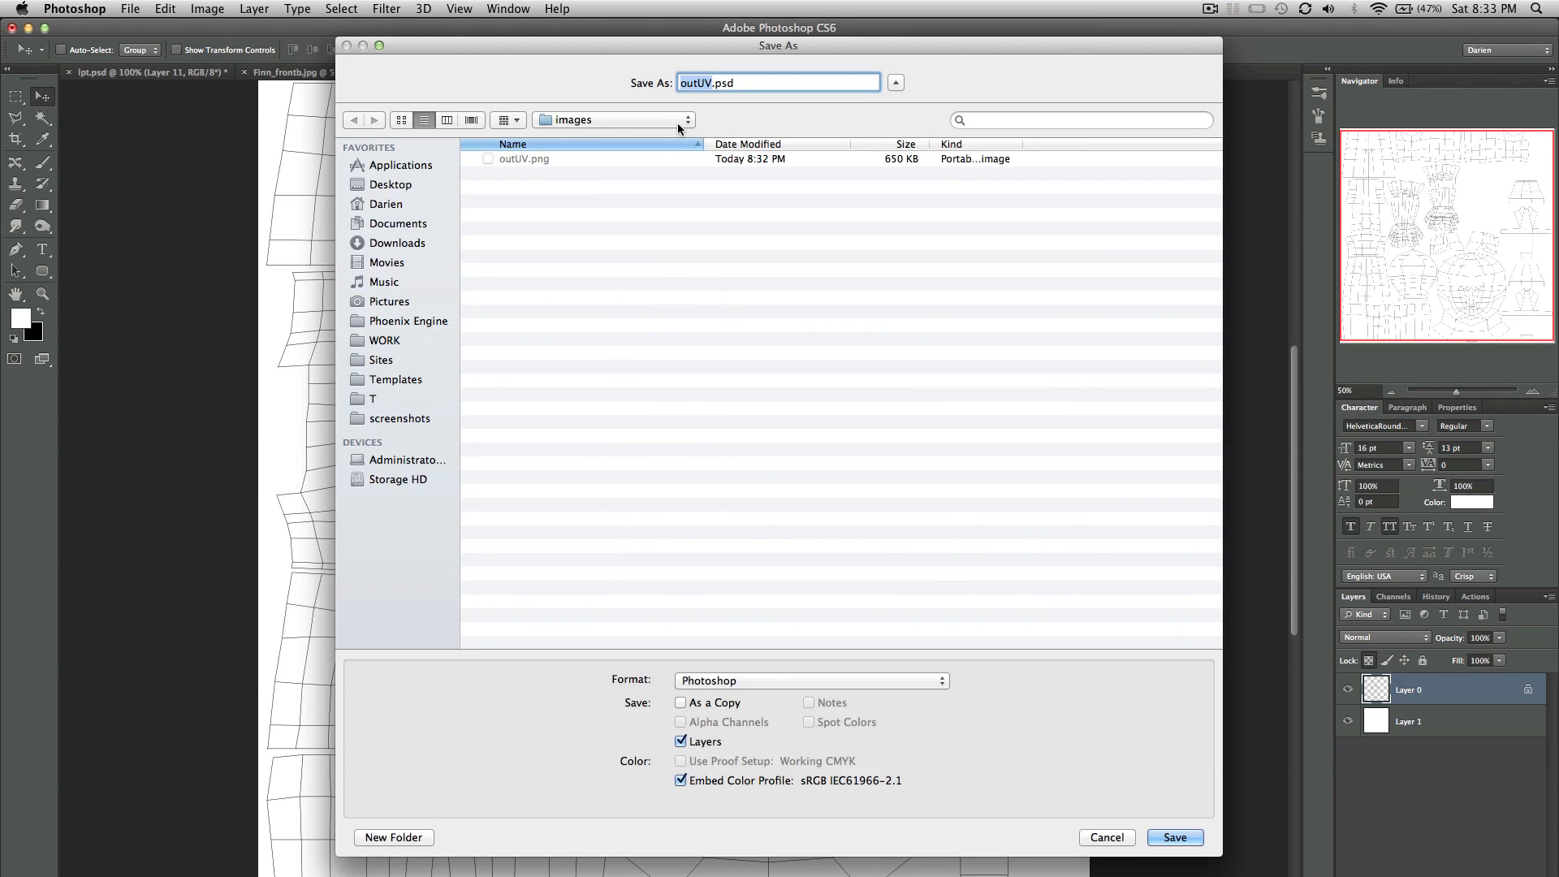
left_click(601, 124)
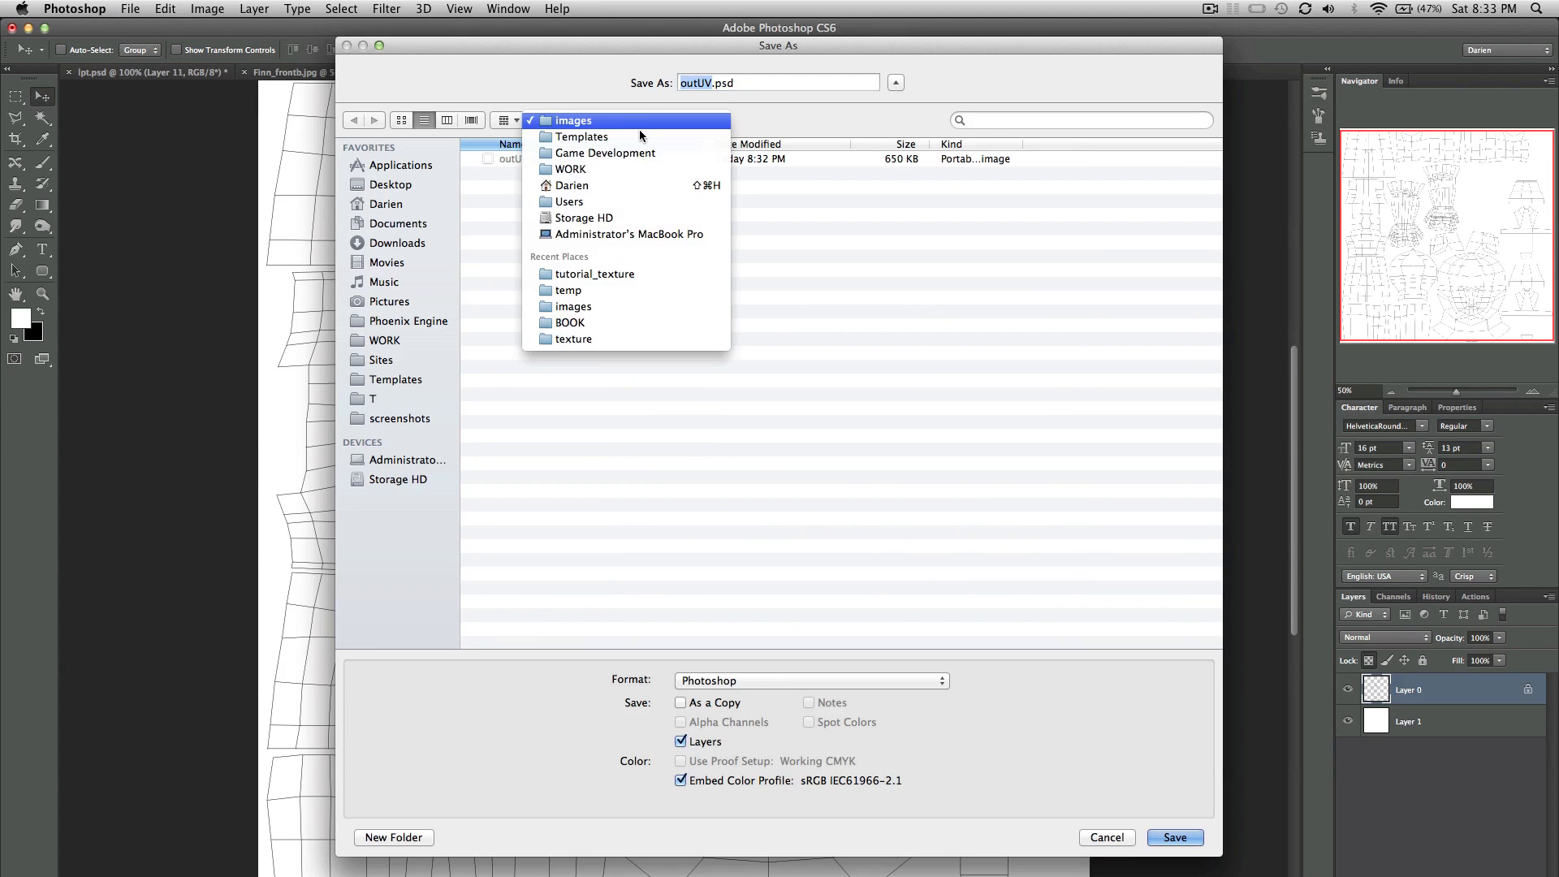
left_click(642, 140)
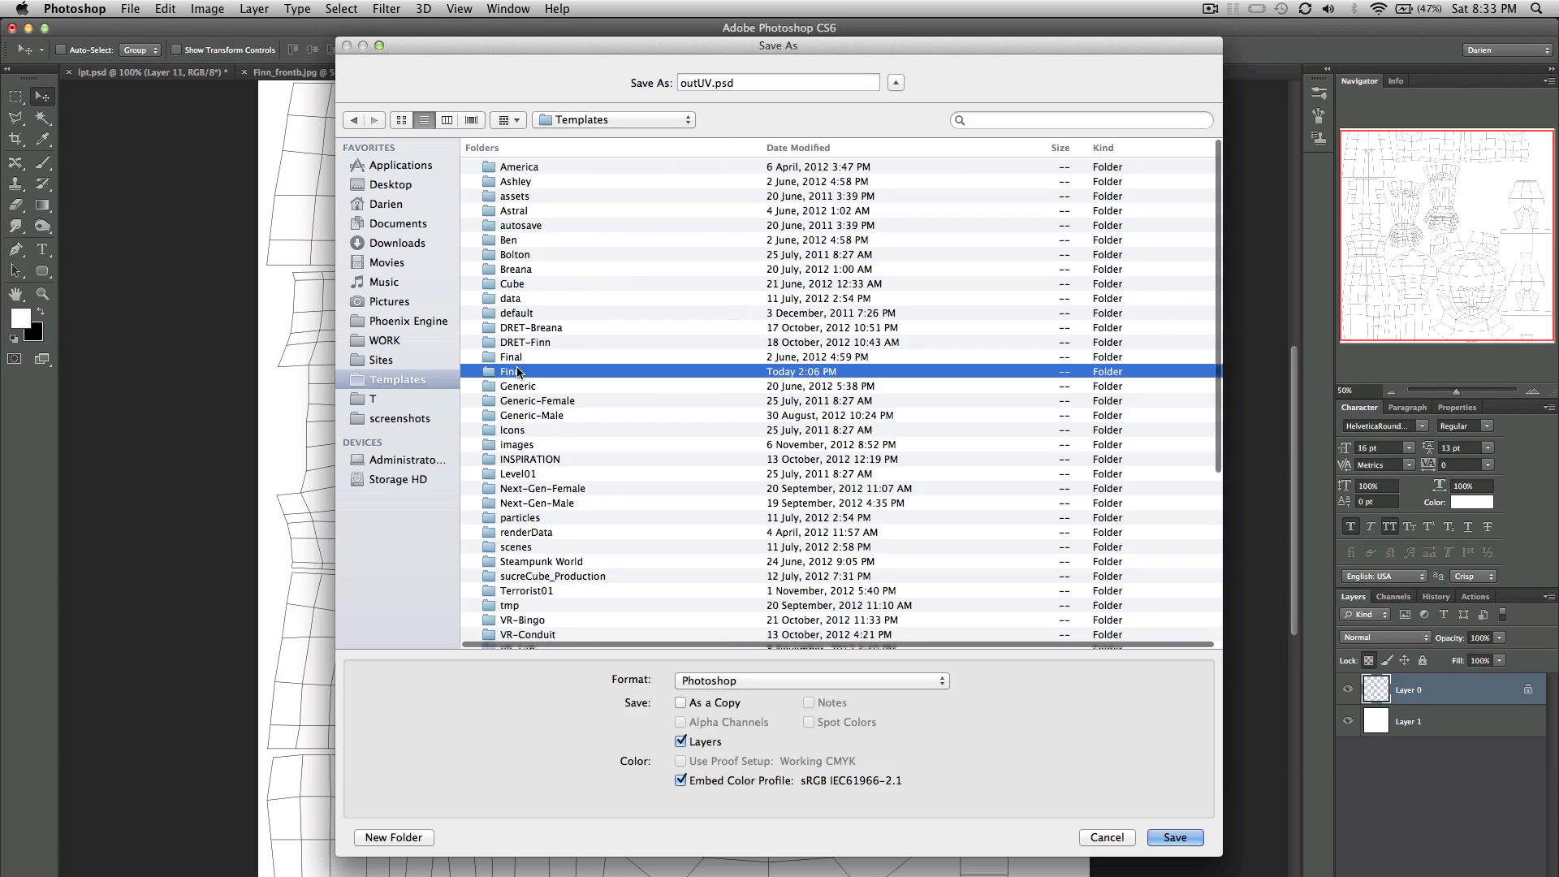
double_click(528, 243)
scroll(549, 242, "down", 10)
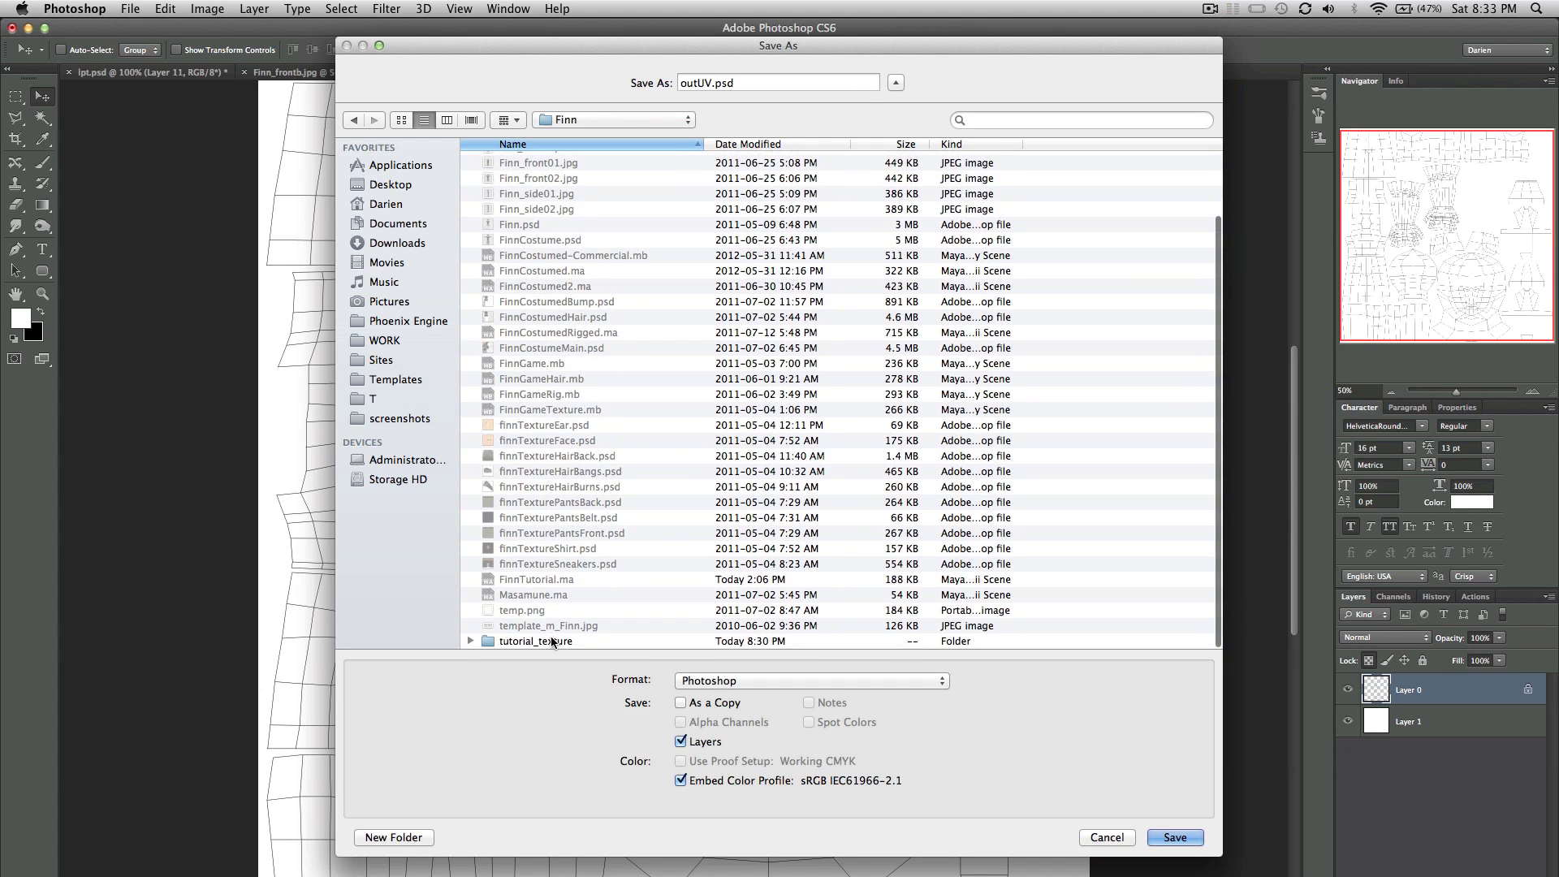
double_click(550, 638)
left_click(526, 158)
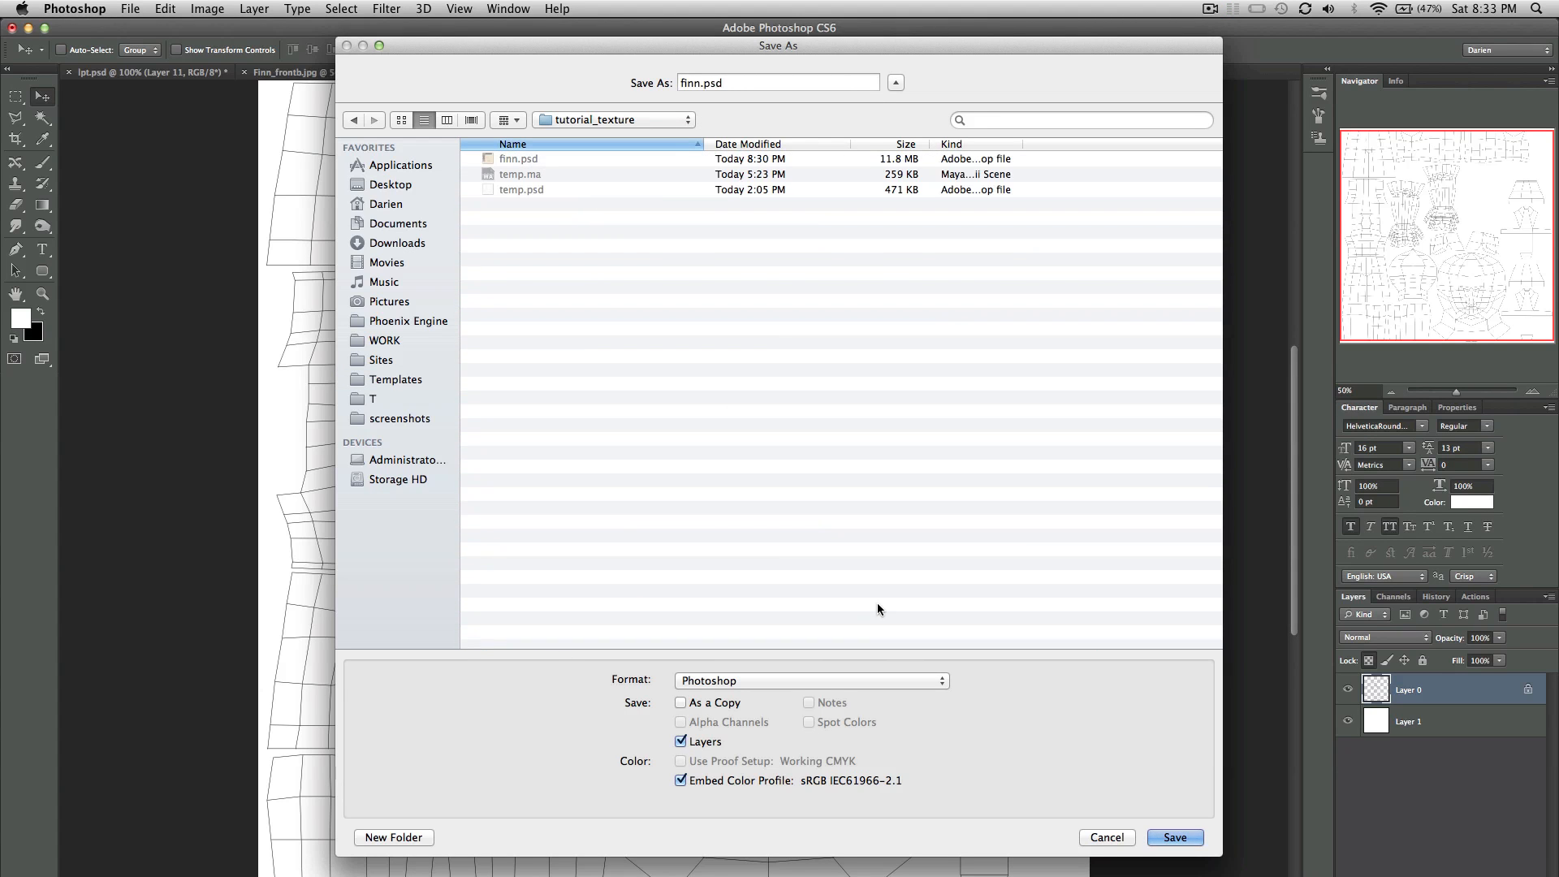
left_click(1175, 837)
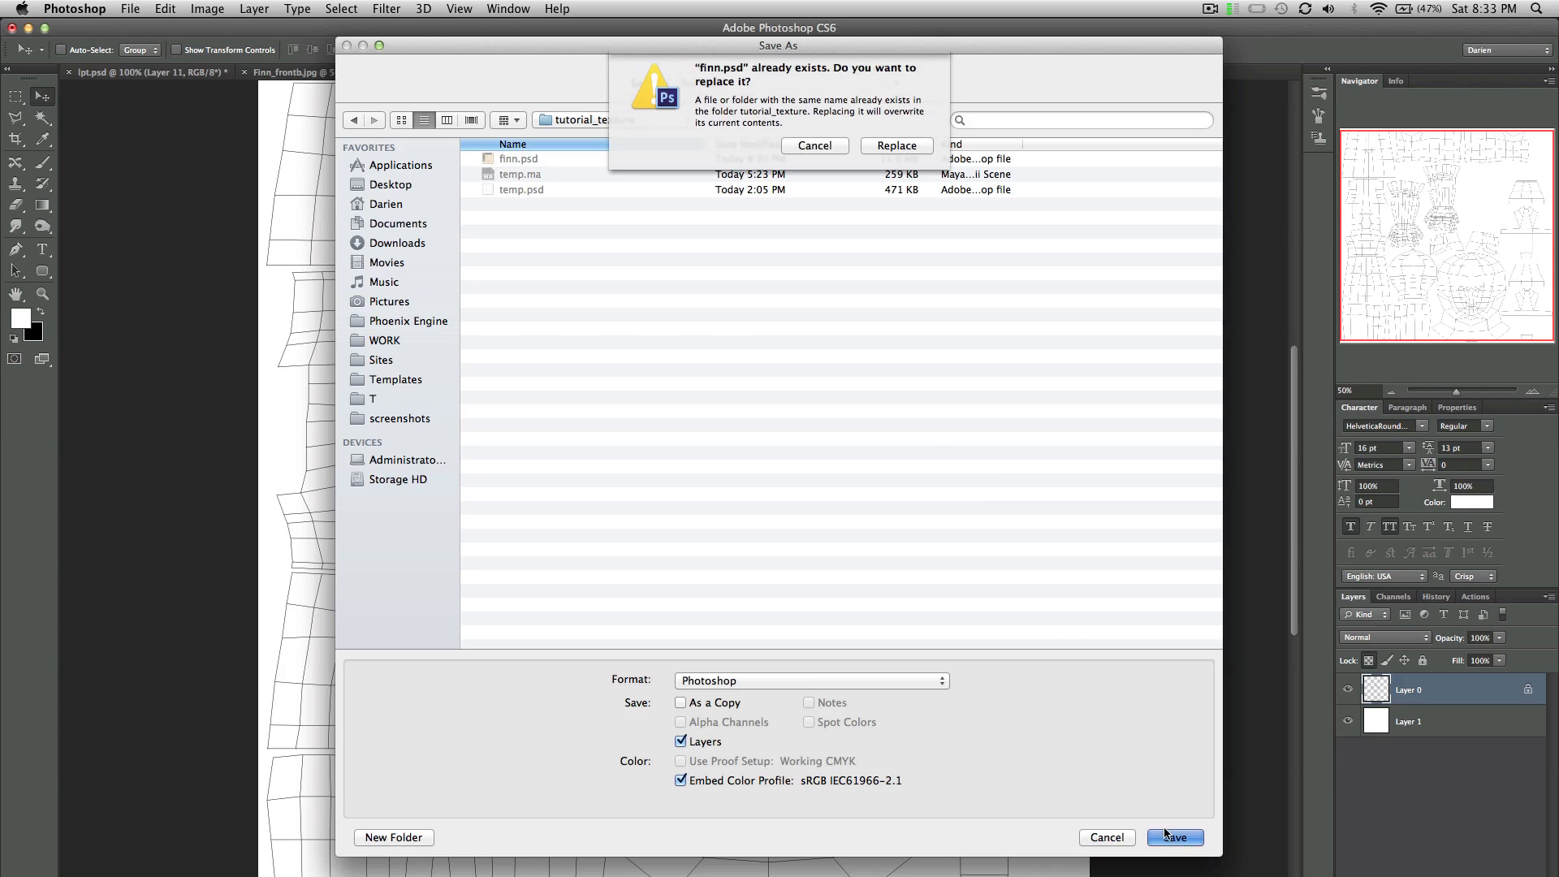
left_click(893, 154)
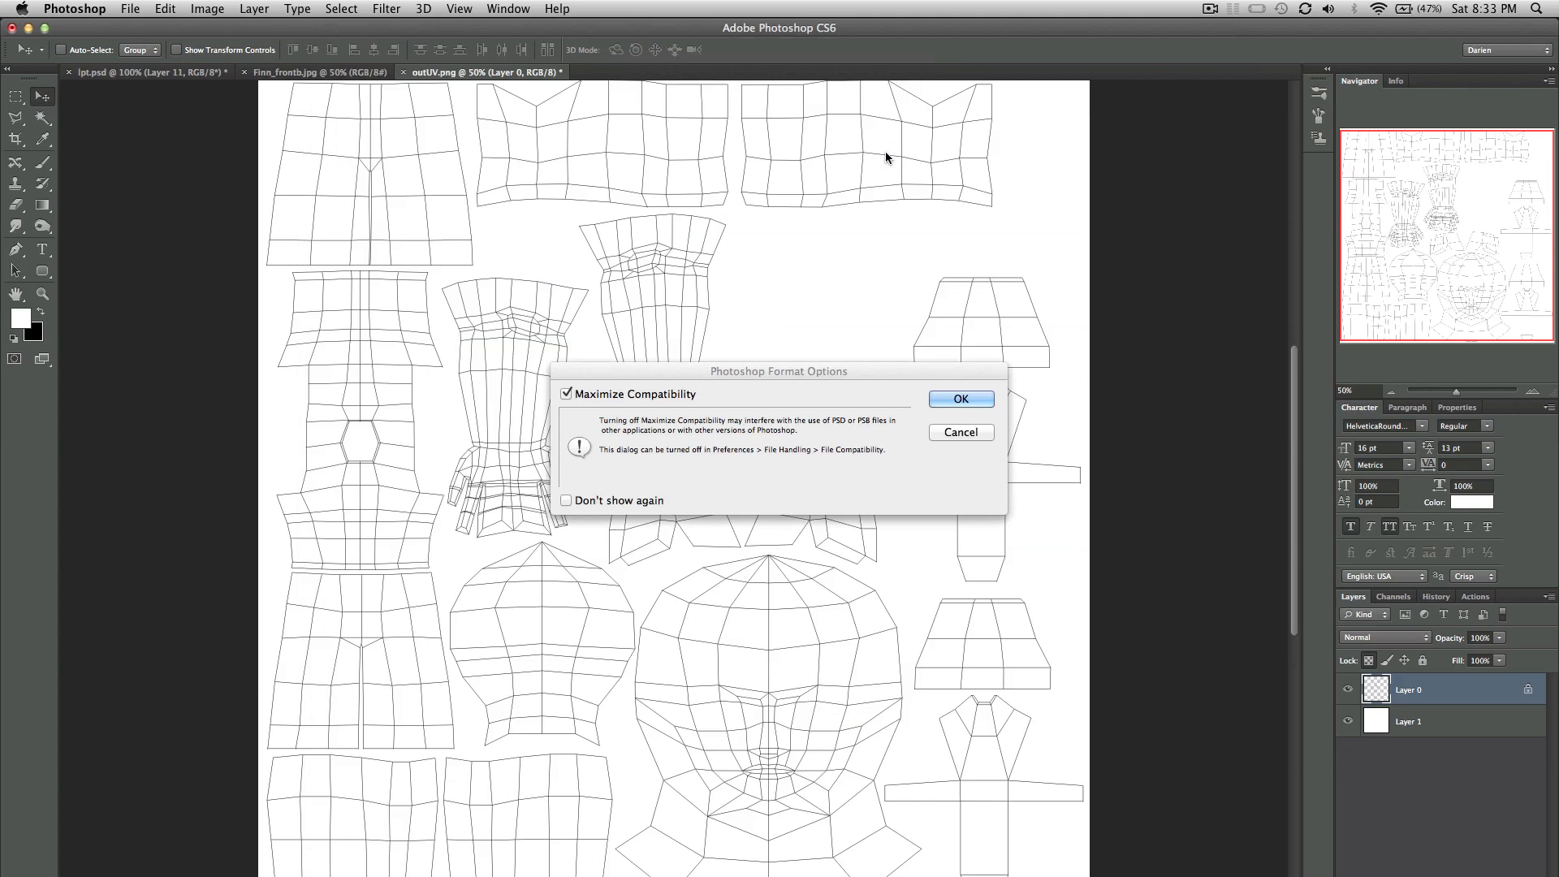
left_click(947, 401)
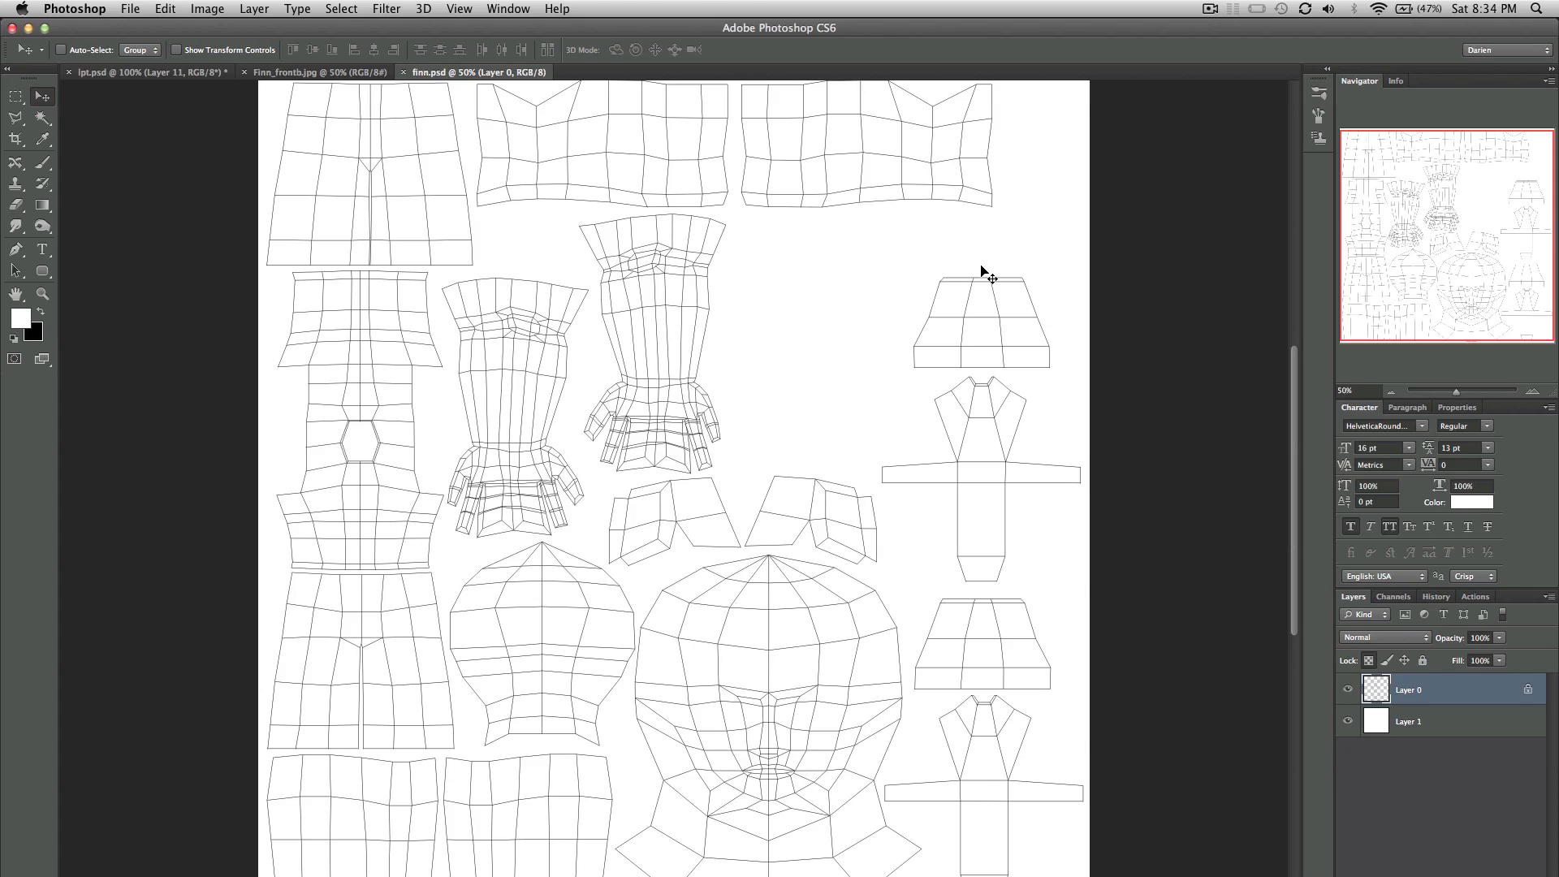
Step: Switch back to Maya and display the Hypershade beside the perspective view
key("ctrl+Left")
left_click(617, 324)
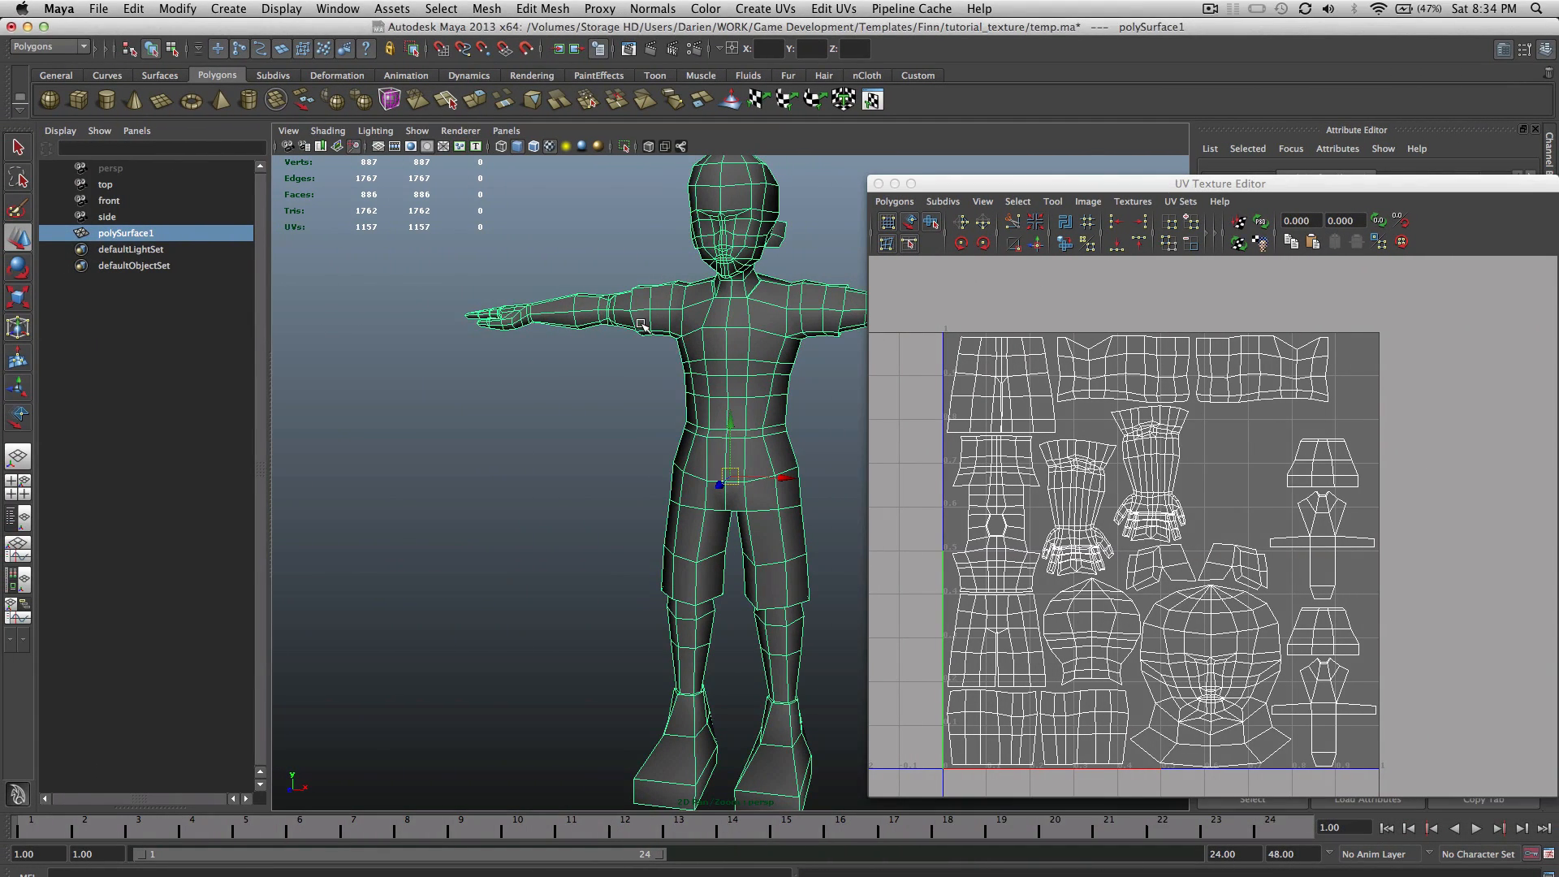
right_click_drag(641, 325, 694, 304)
left_click(599, 451)
left_click(733, 390)
left_click(18, 579)
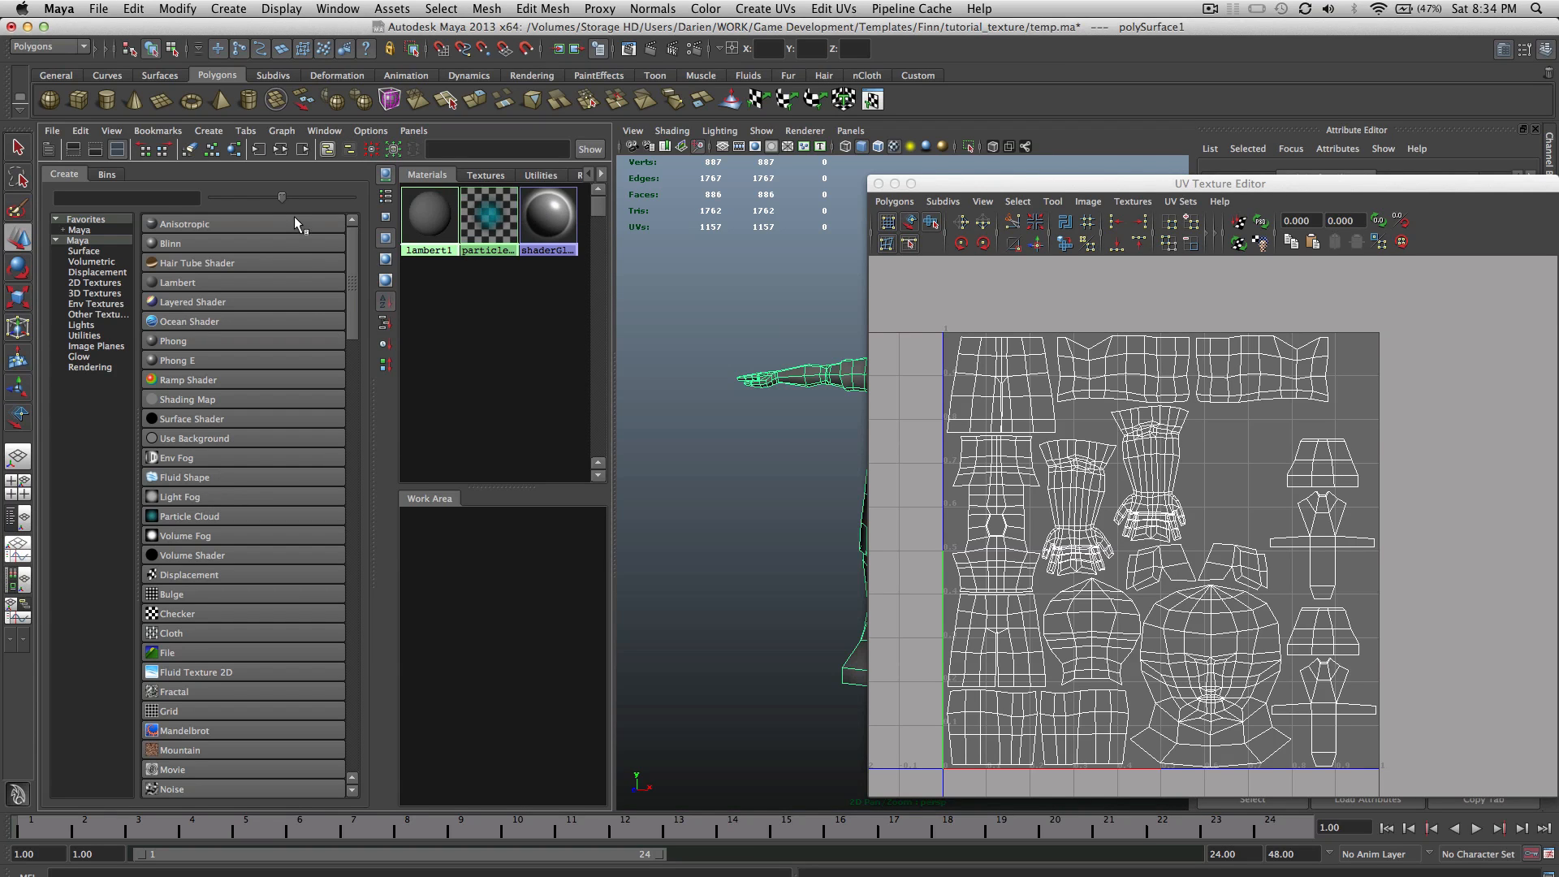
Step: Create a new Lambert material and close the UV Texture Editor
left_click(212, 132)
mouse_move(236, 154)
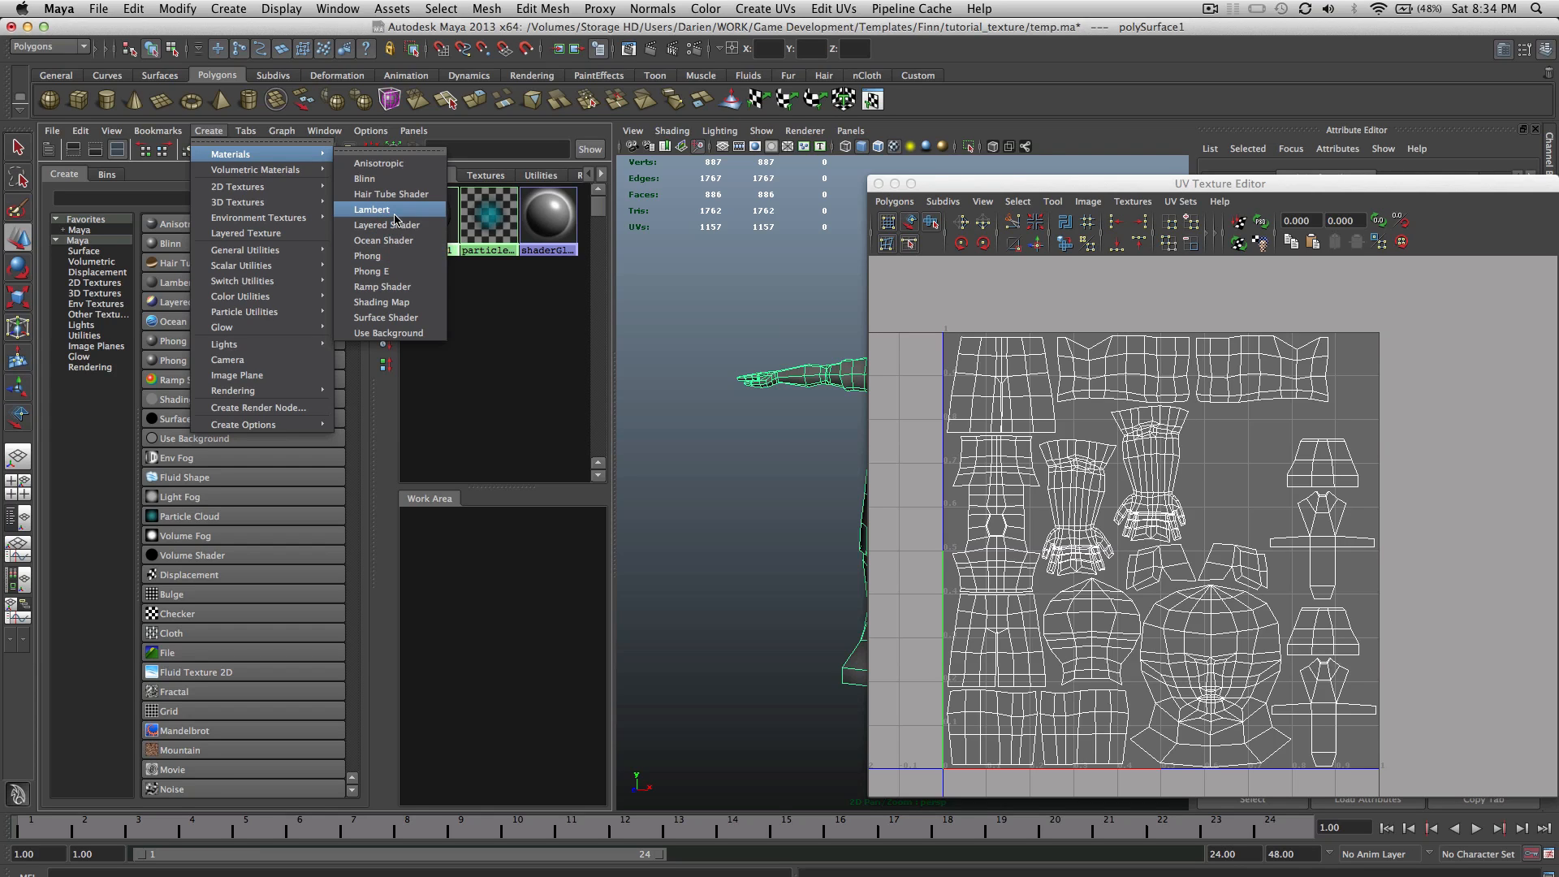
left_click(395, 218)
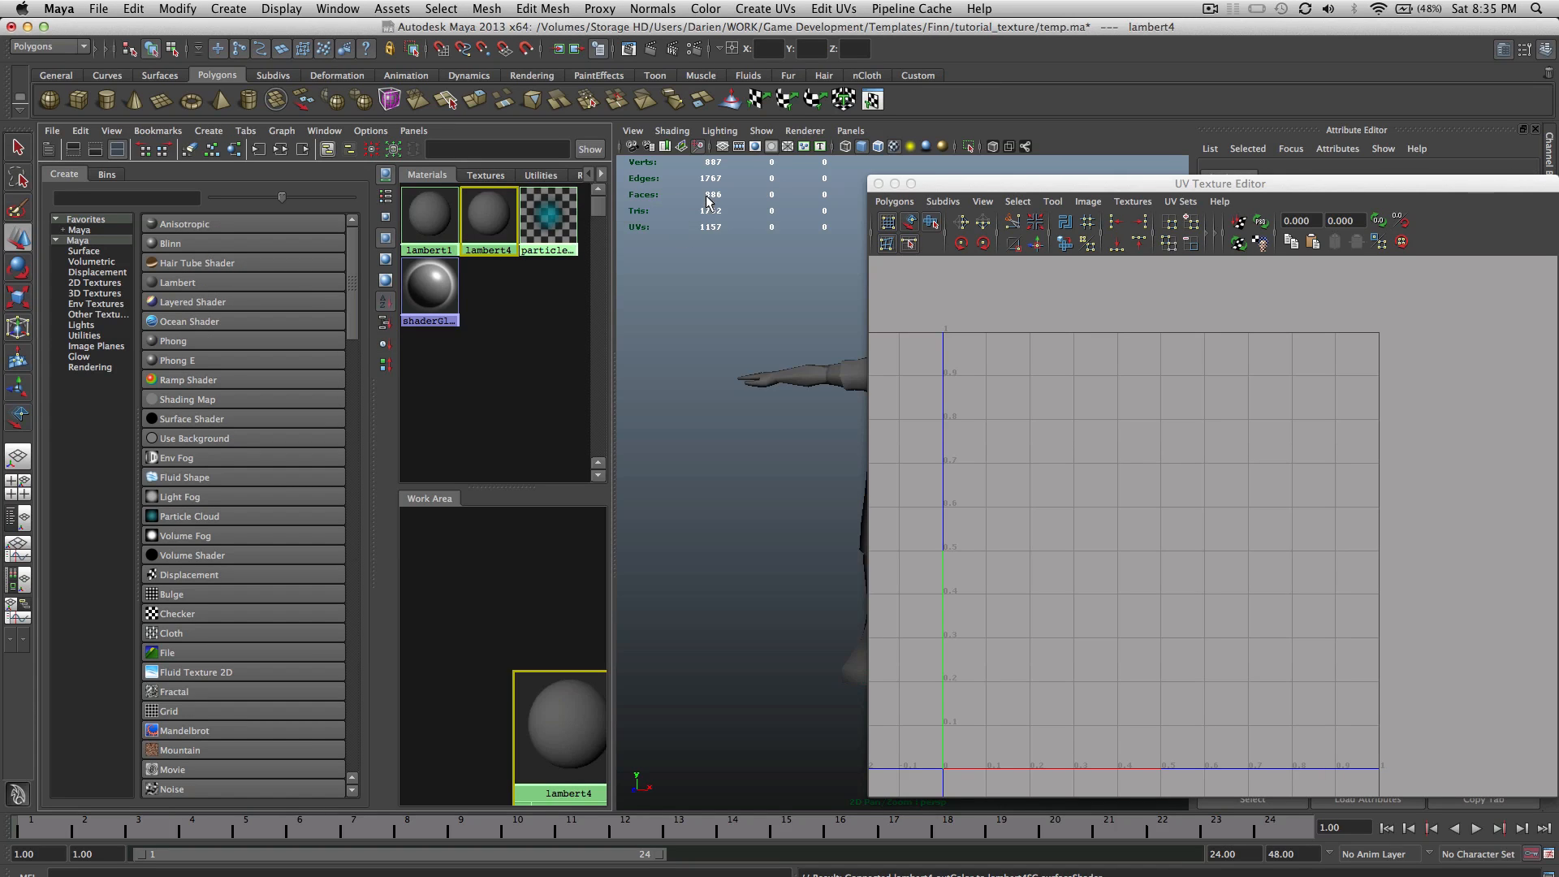
left_click(878, 183)
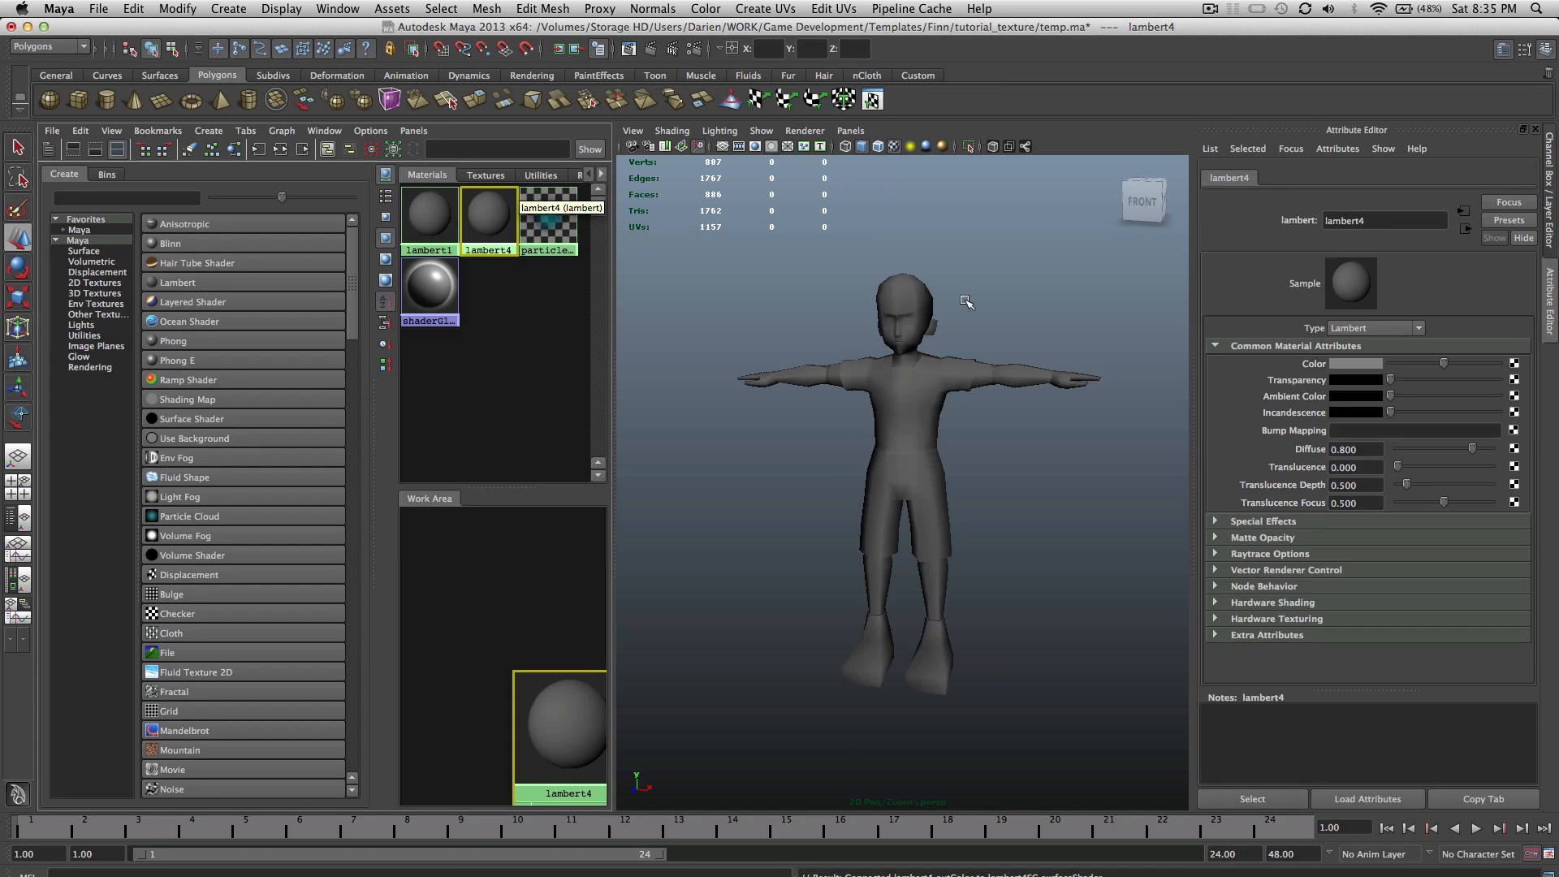
Step: Rename the new Lambert material as texture_bodymap
double_click(1387, 223)
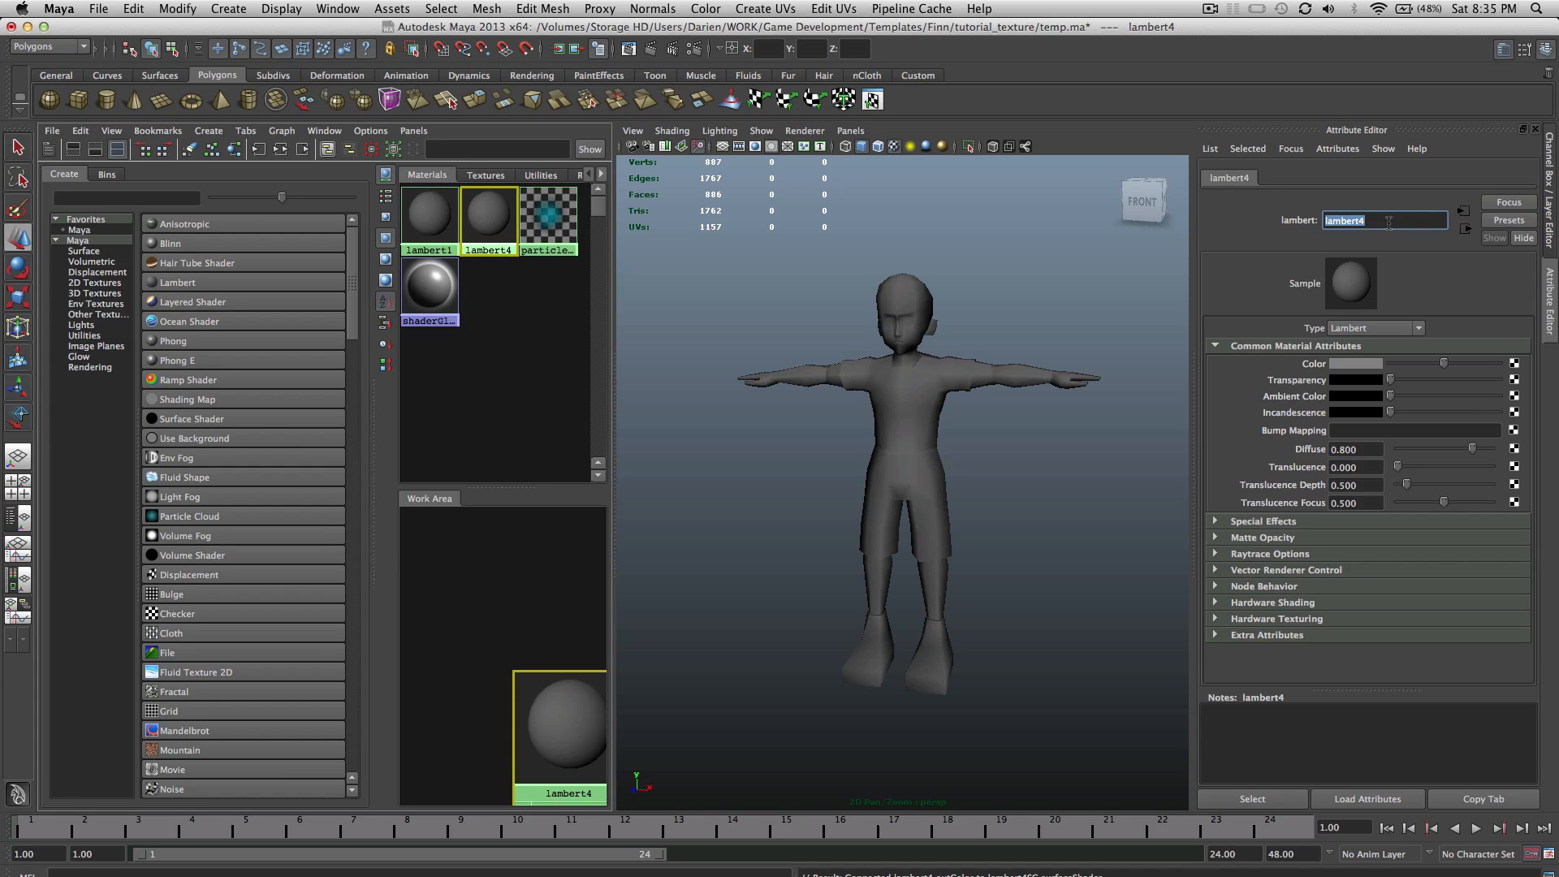
type("texture_")
type("bodymap")
key("Return")
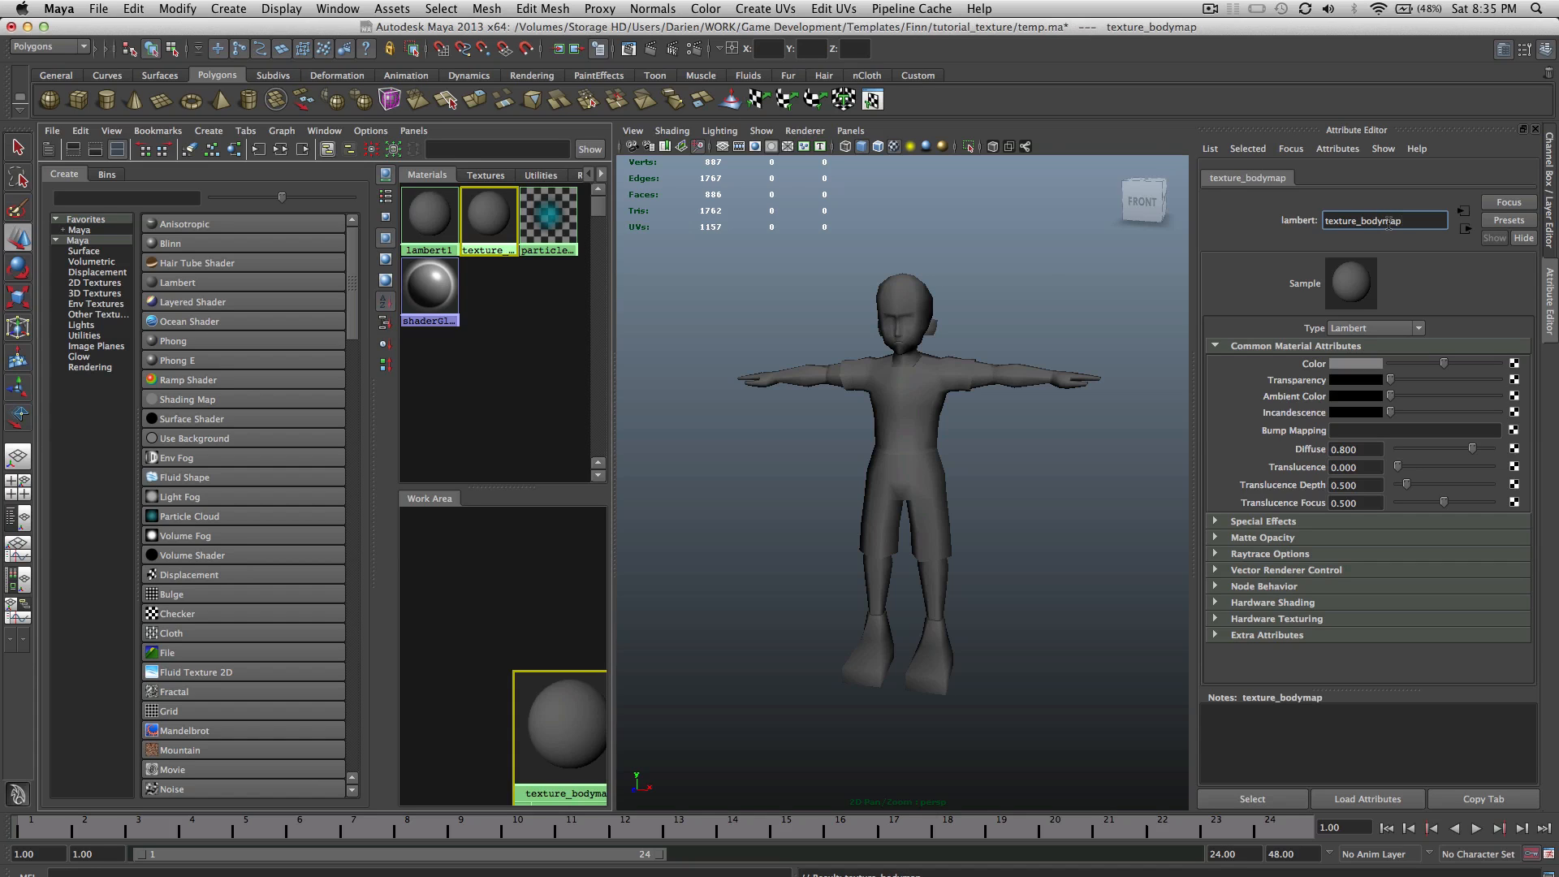
Step: Connect a PSD File texture to the texture_bodymap material's color and name the texture node texture_bodymap_file
double_click(1387, 221)
left_click(1514, 364)
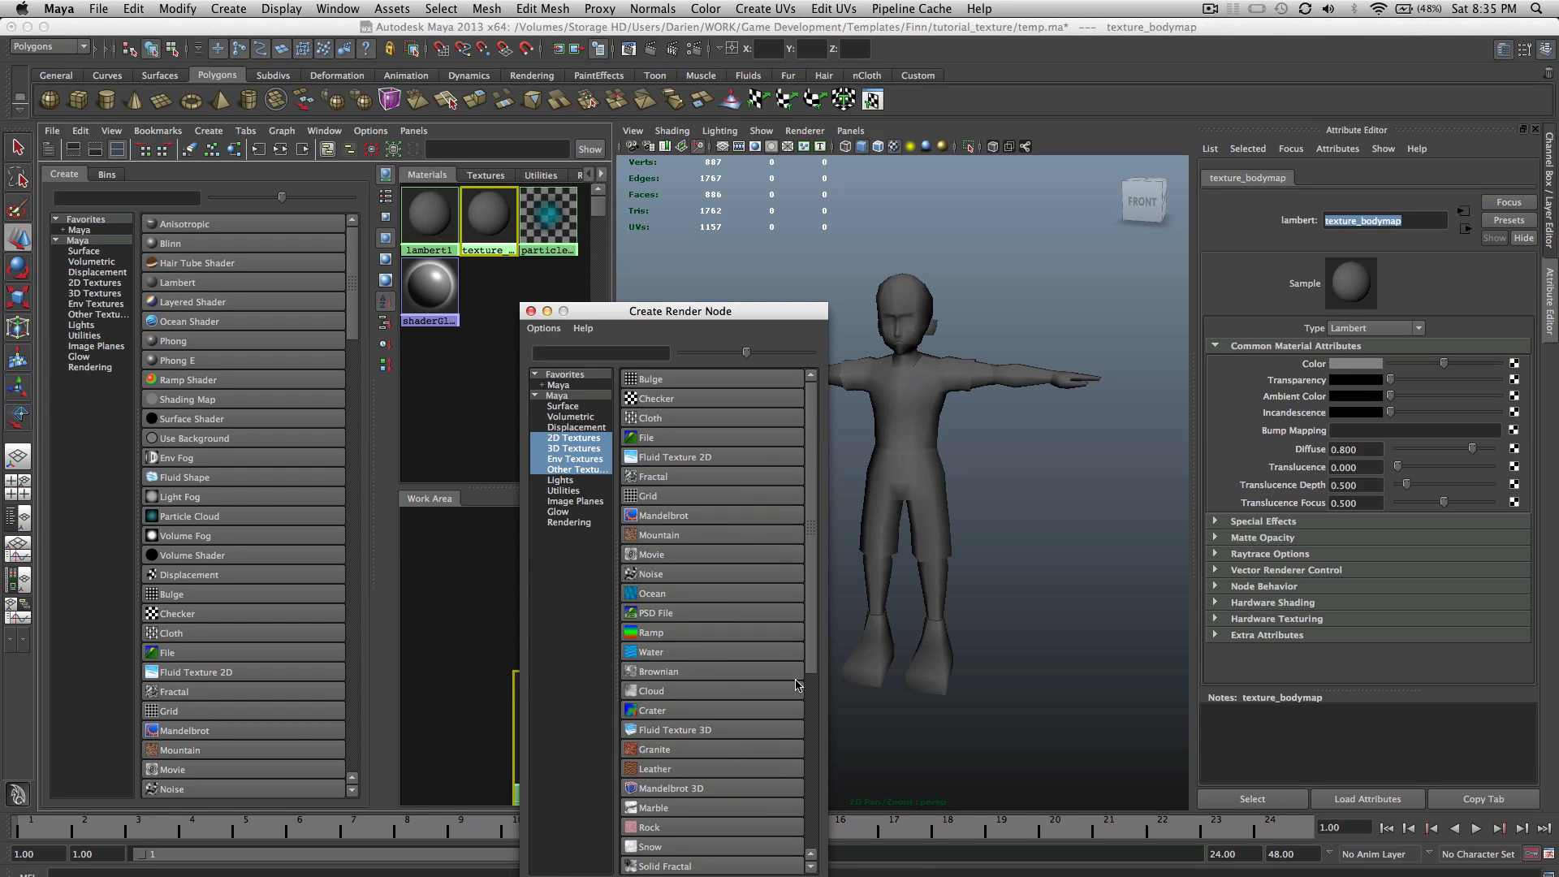
left_click(651, 611)
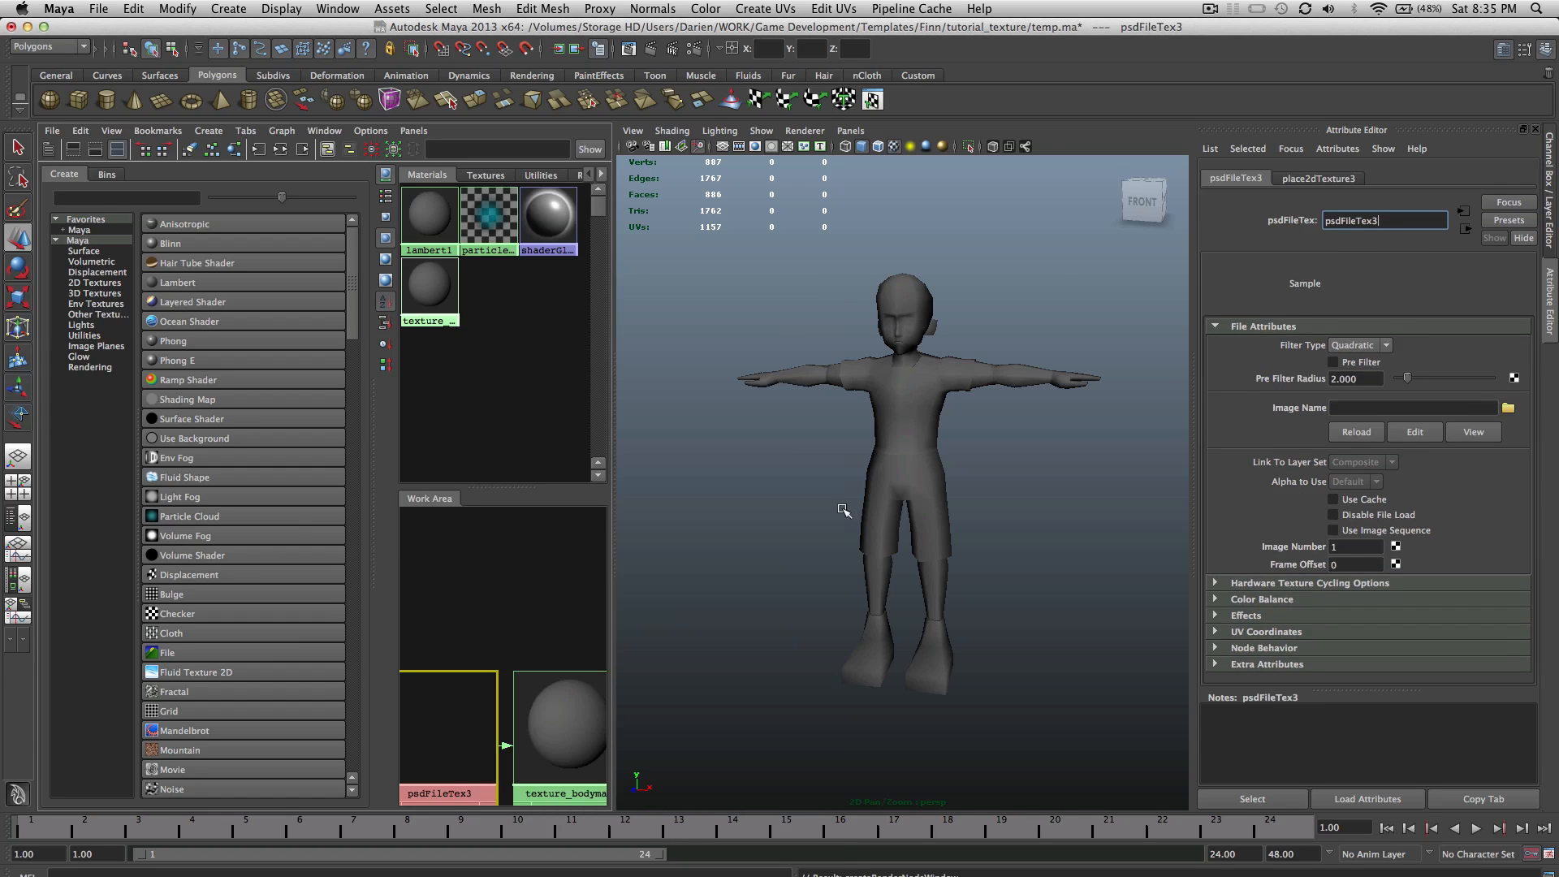
double_click(1374, 220)
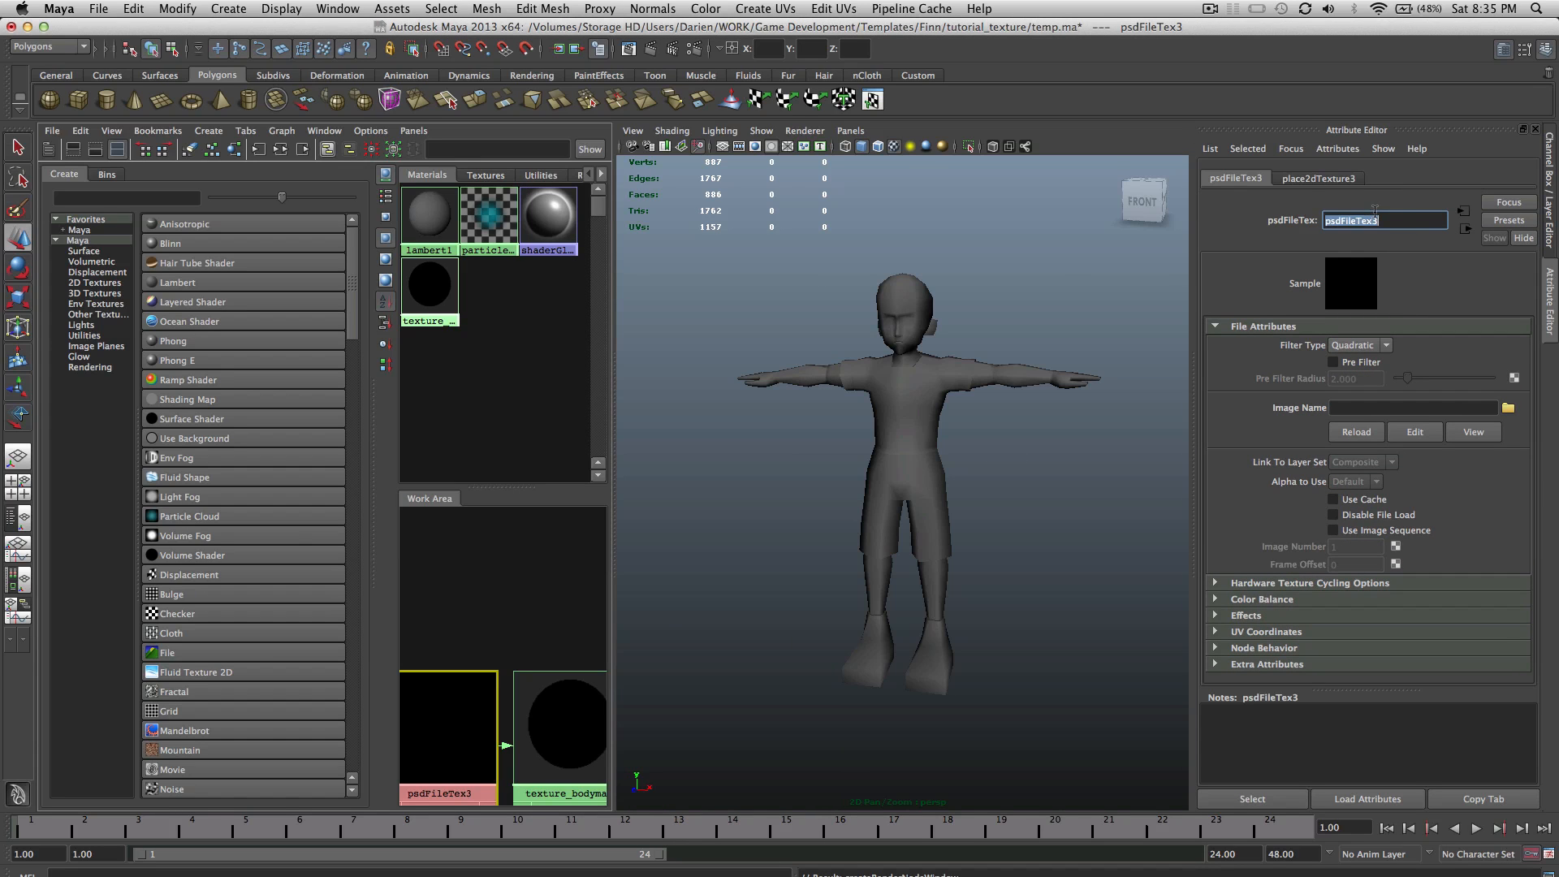
type("texture_bodymap_file")
key("Return")
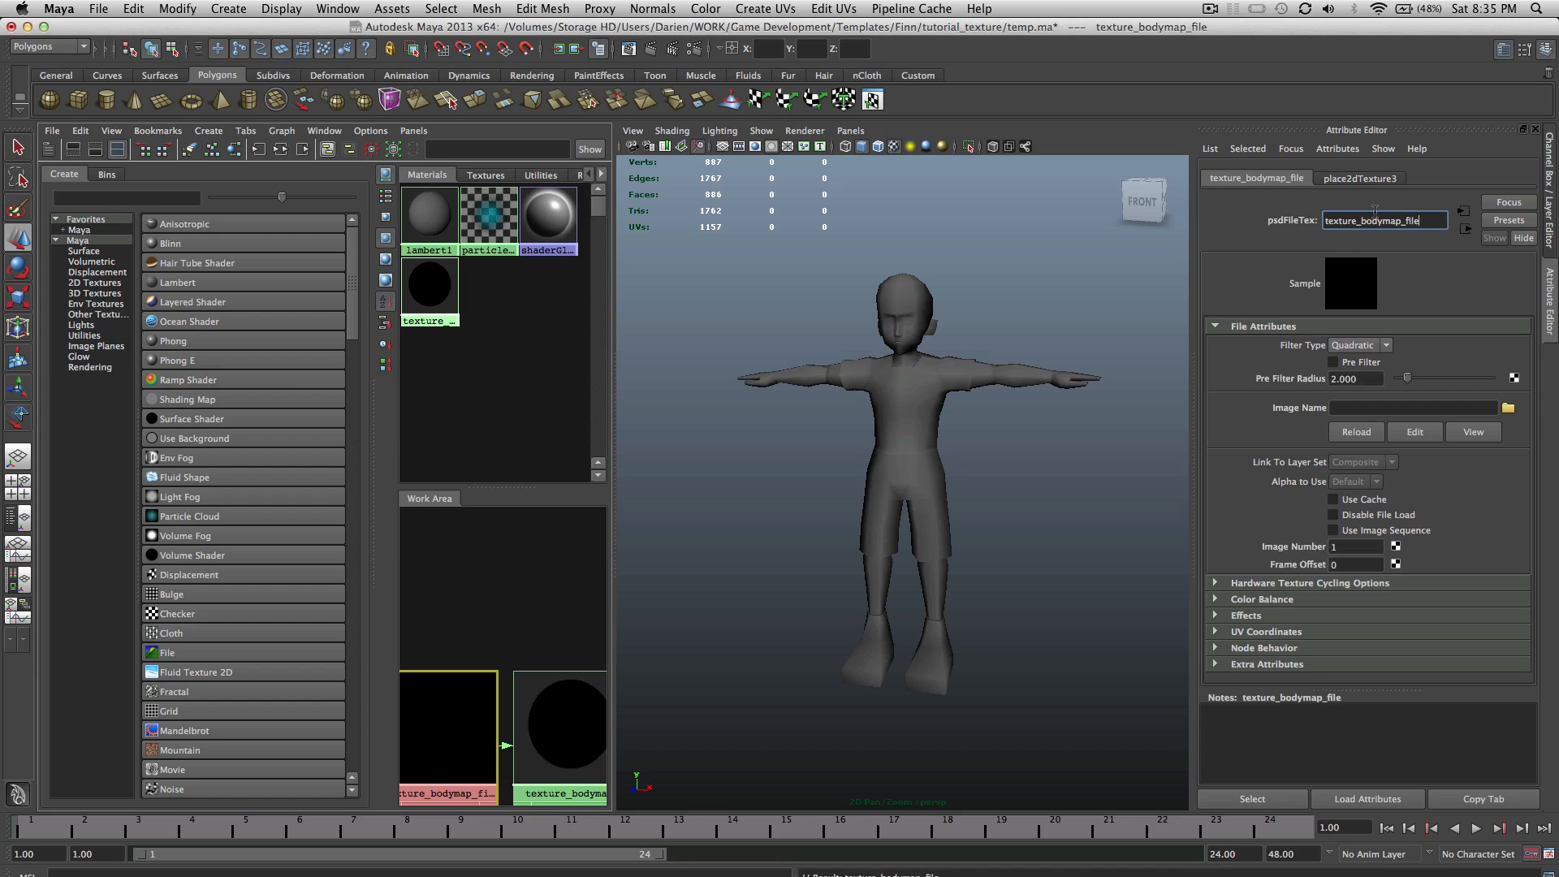
Step: Rename the texture's 2D placement node as place_texture_bodymap_file
left_click(1357, 177)
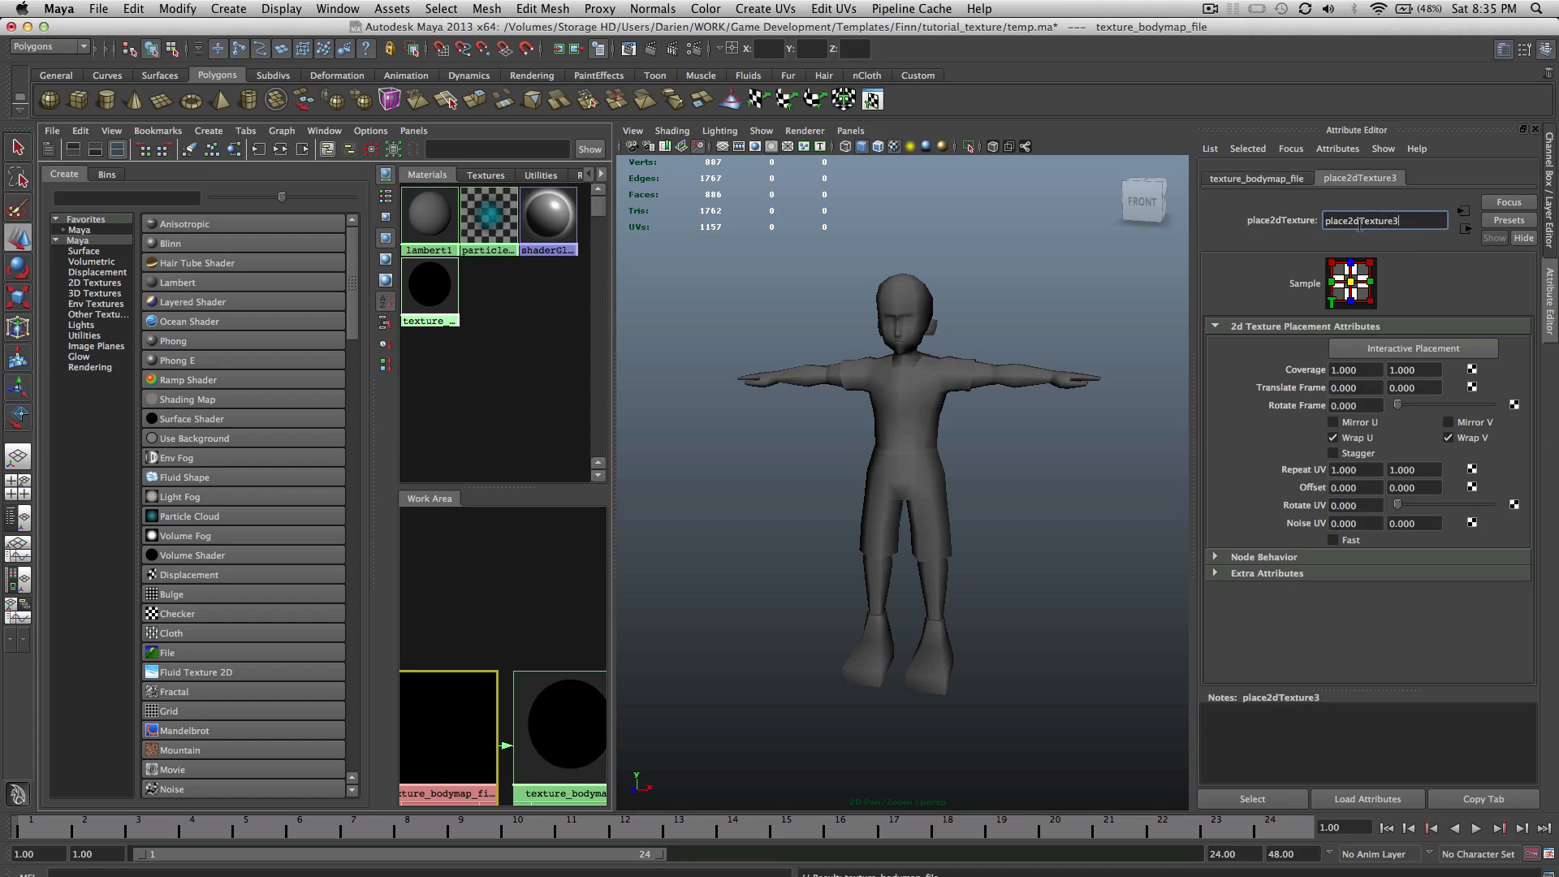
left_click_drag(1350, 220, 1413, 221)
type("_texture_bodymap_file")
key("Return")
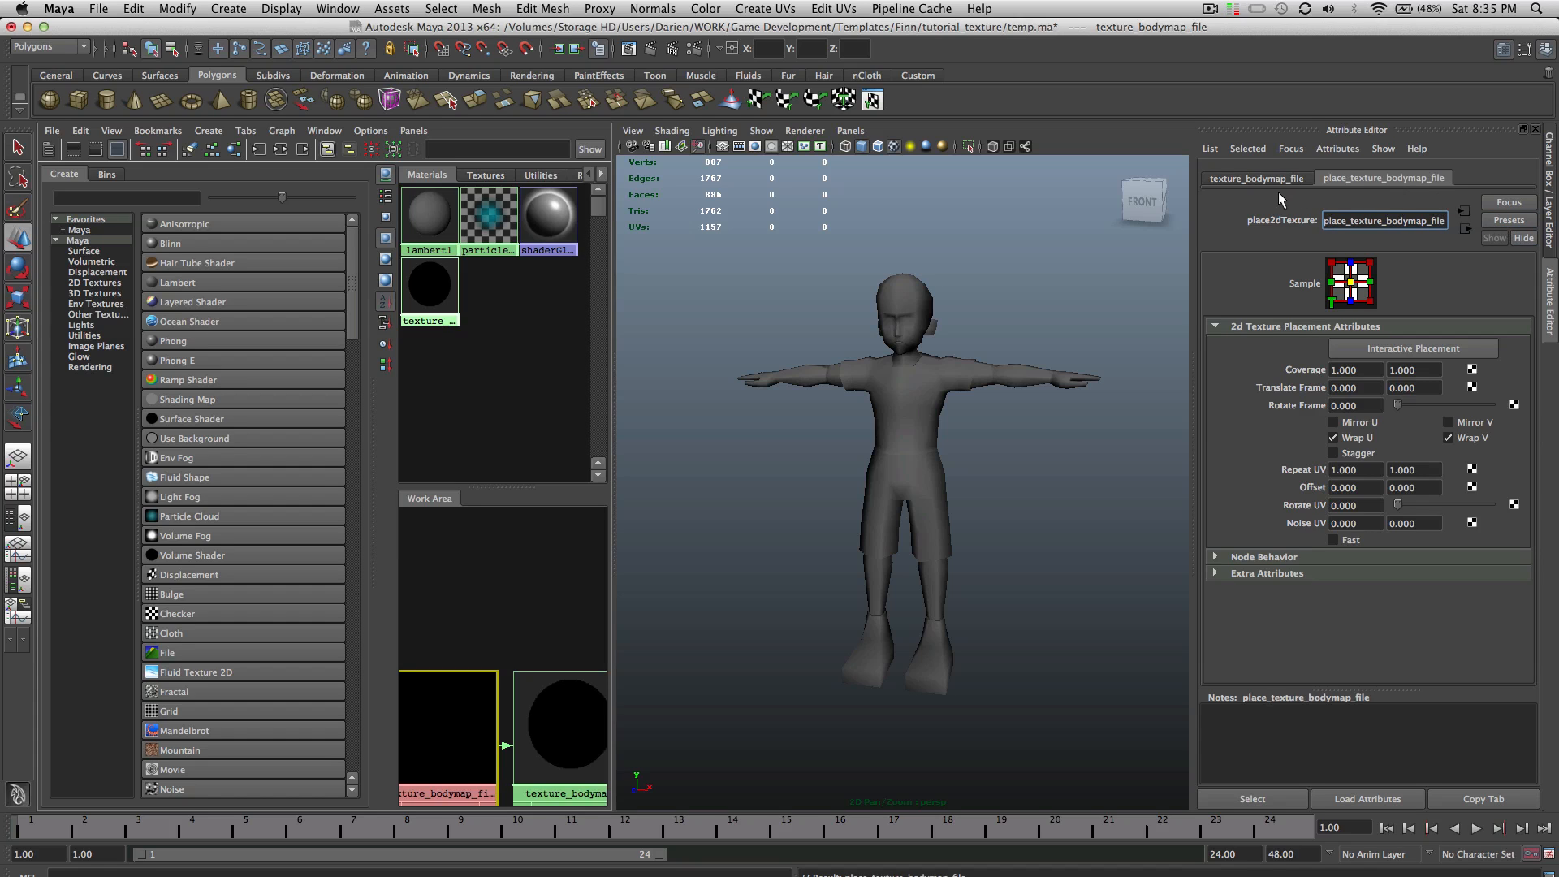
Step: Load finn.psd from the tutorial_texture folder as the image of texture_bodymap_file
left_click(1259, 177)
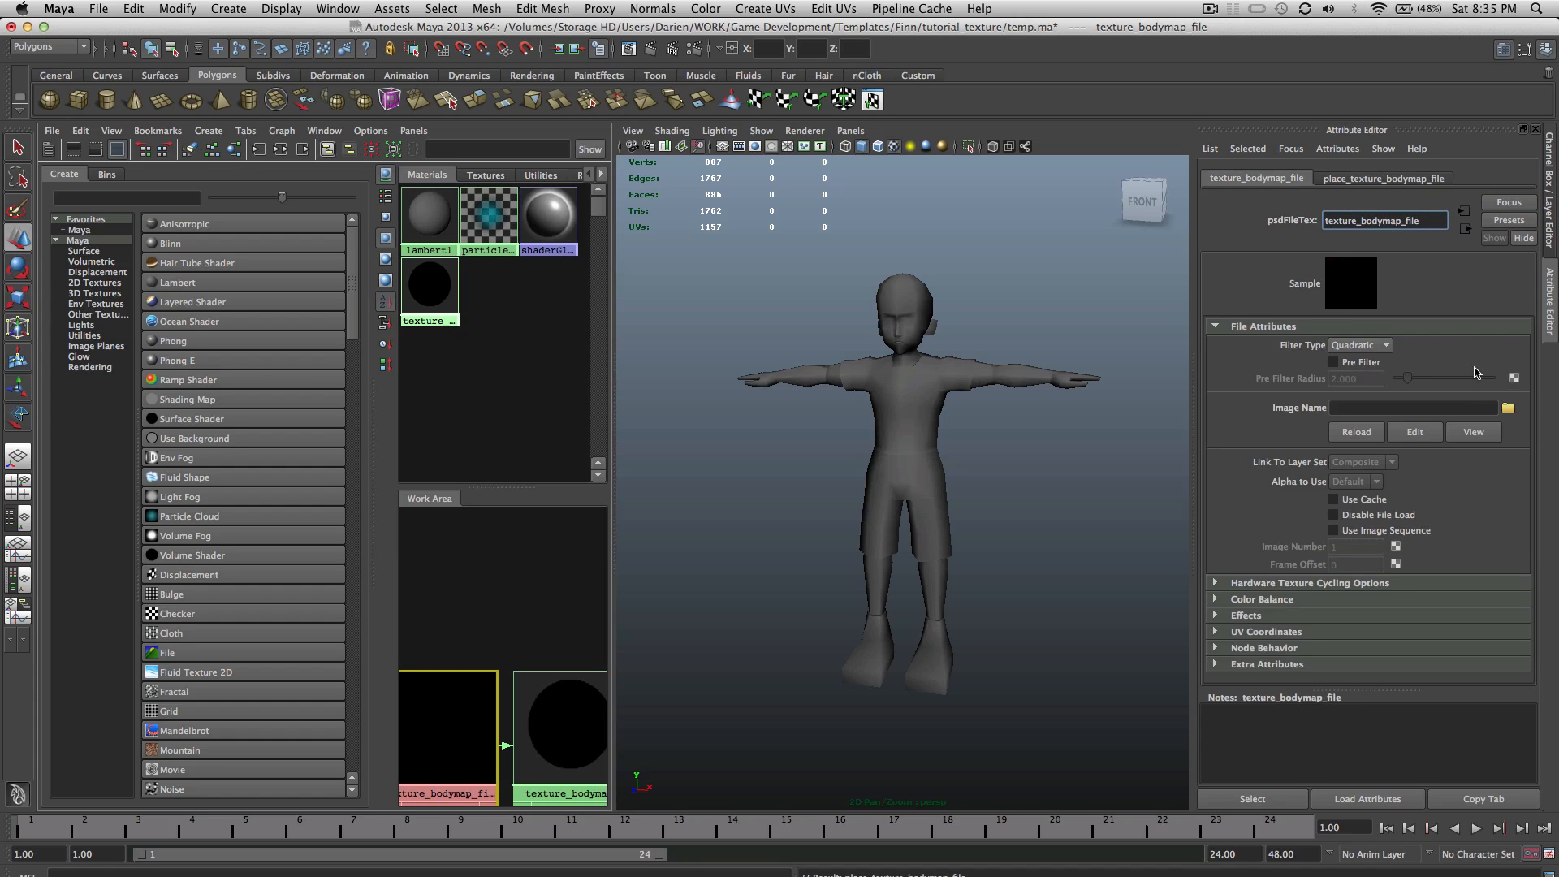
left_click(1508, 409)
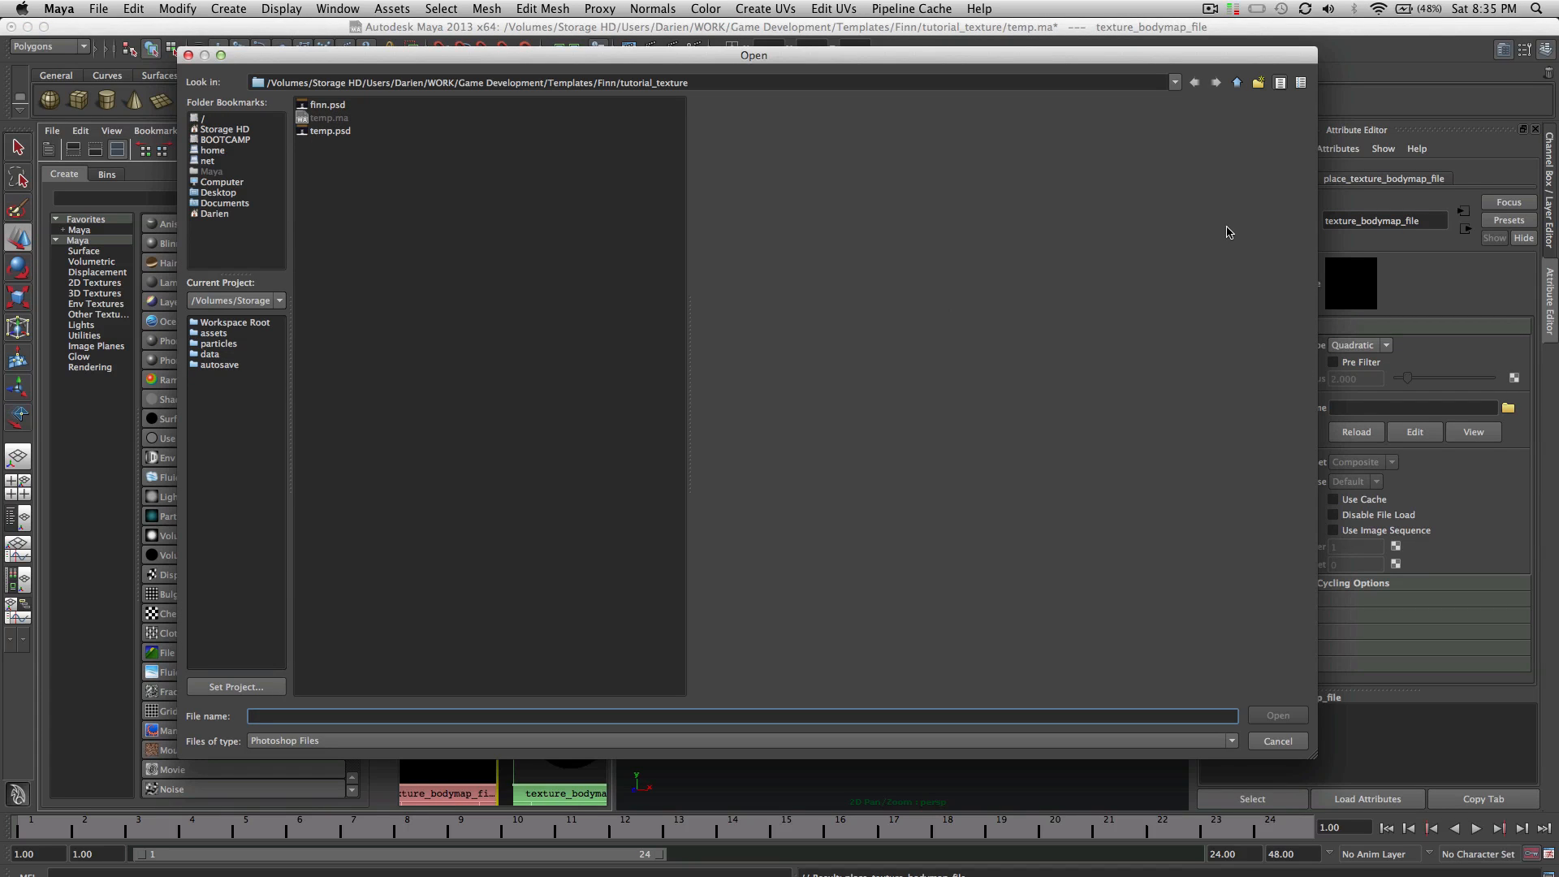
left_click_drag(1127, 59, 997, 59)
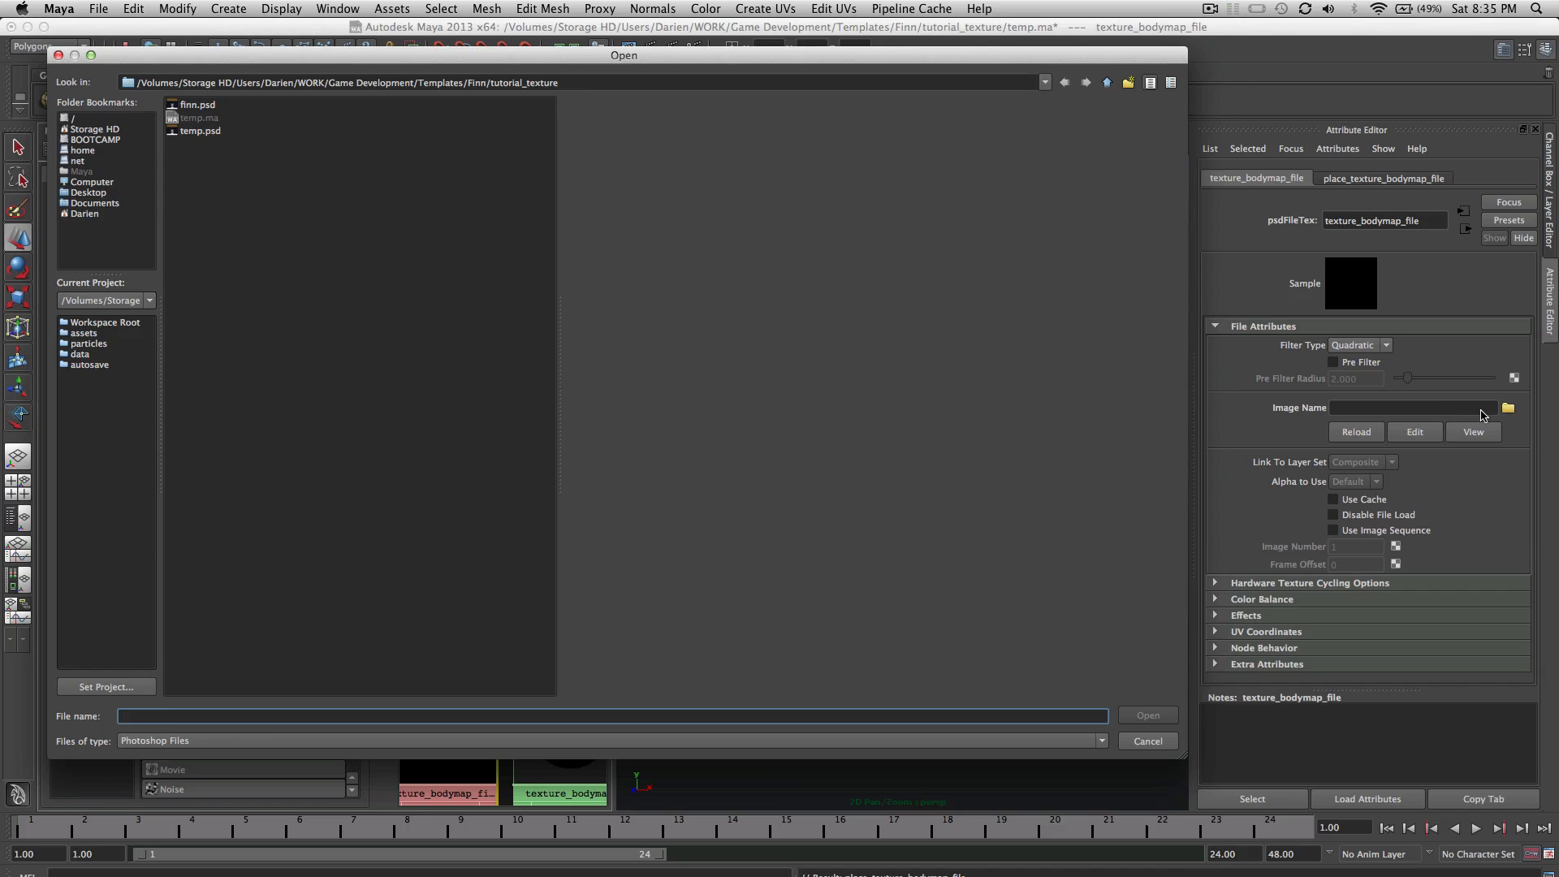
double_click(202, 106)
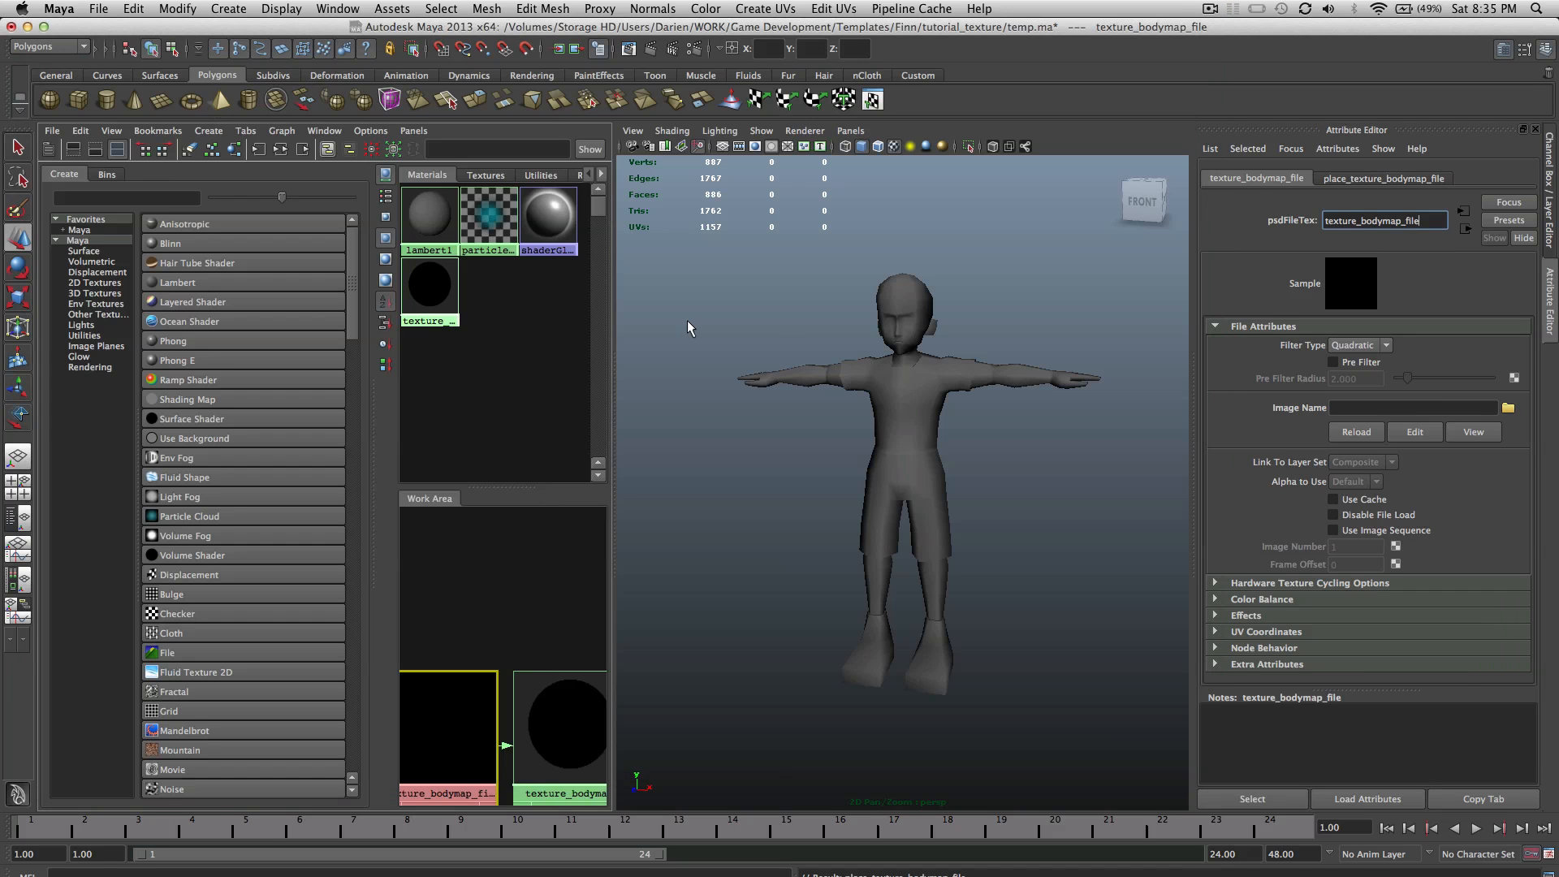
Step: Assign the texture_bodymap material to the whole character mesh and deselect it
scroll(838, 357, "up", 5)
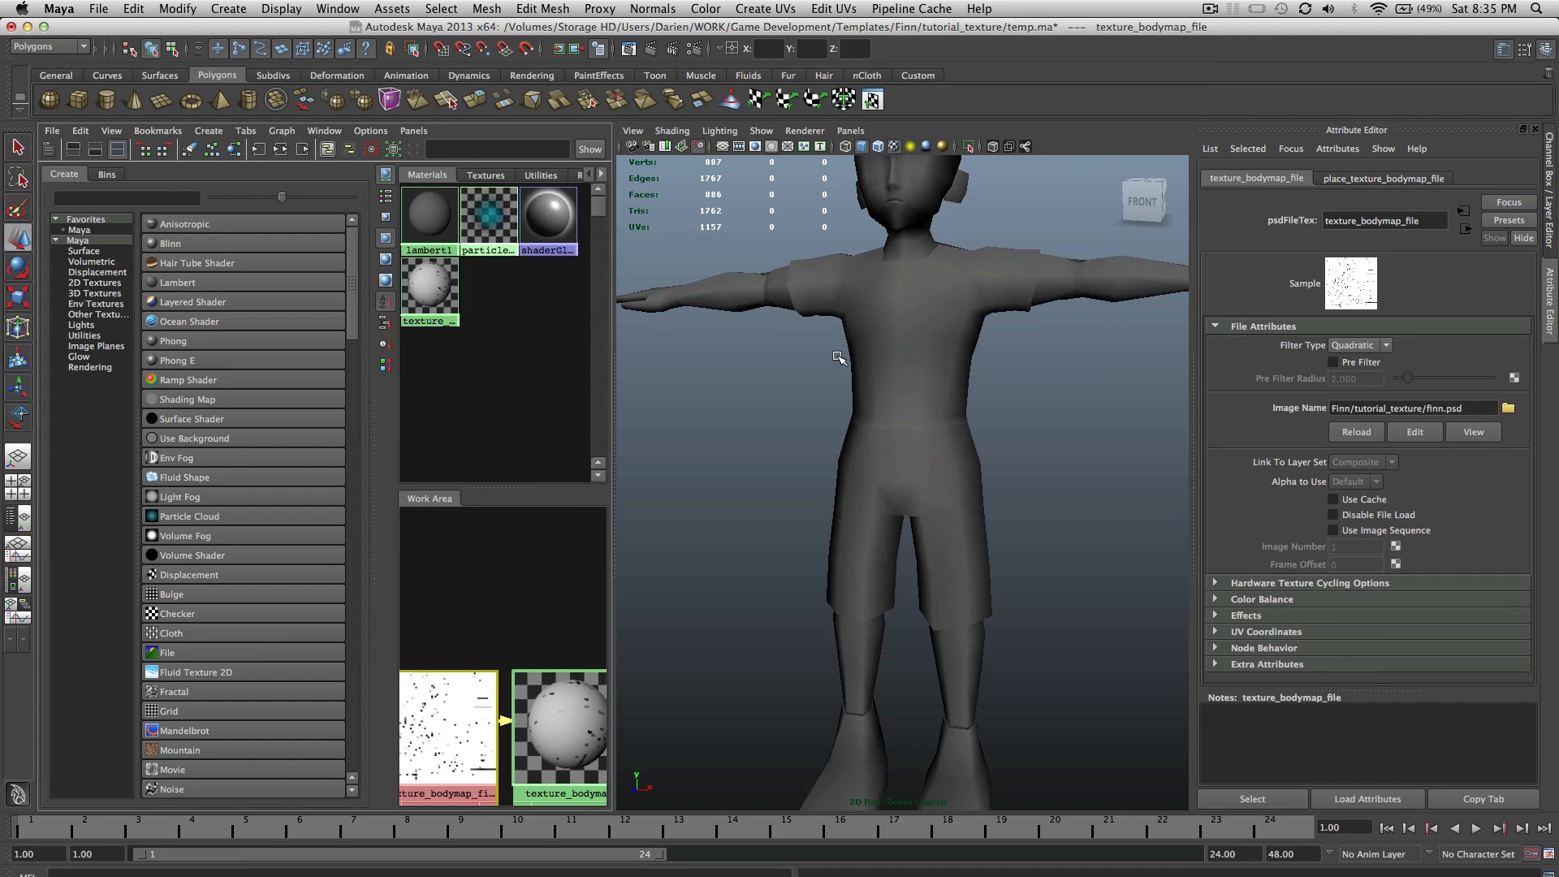
scroll(838, 357, "down", 2)
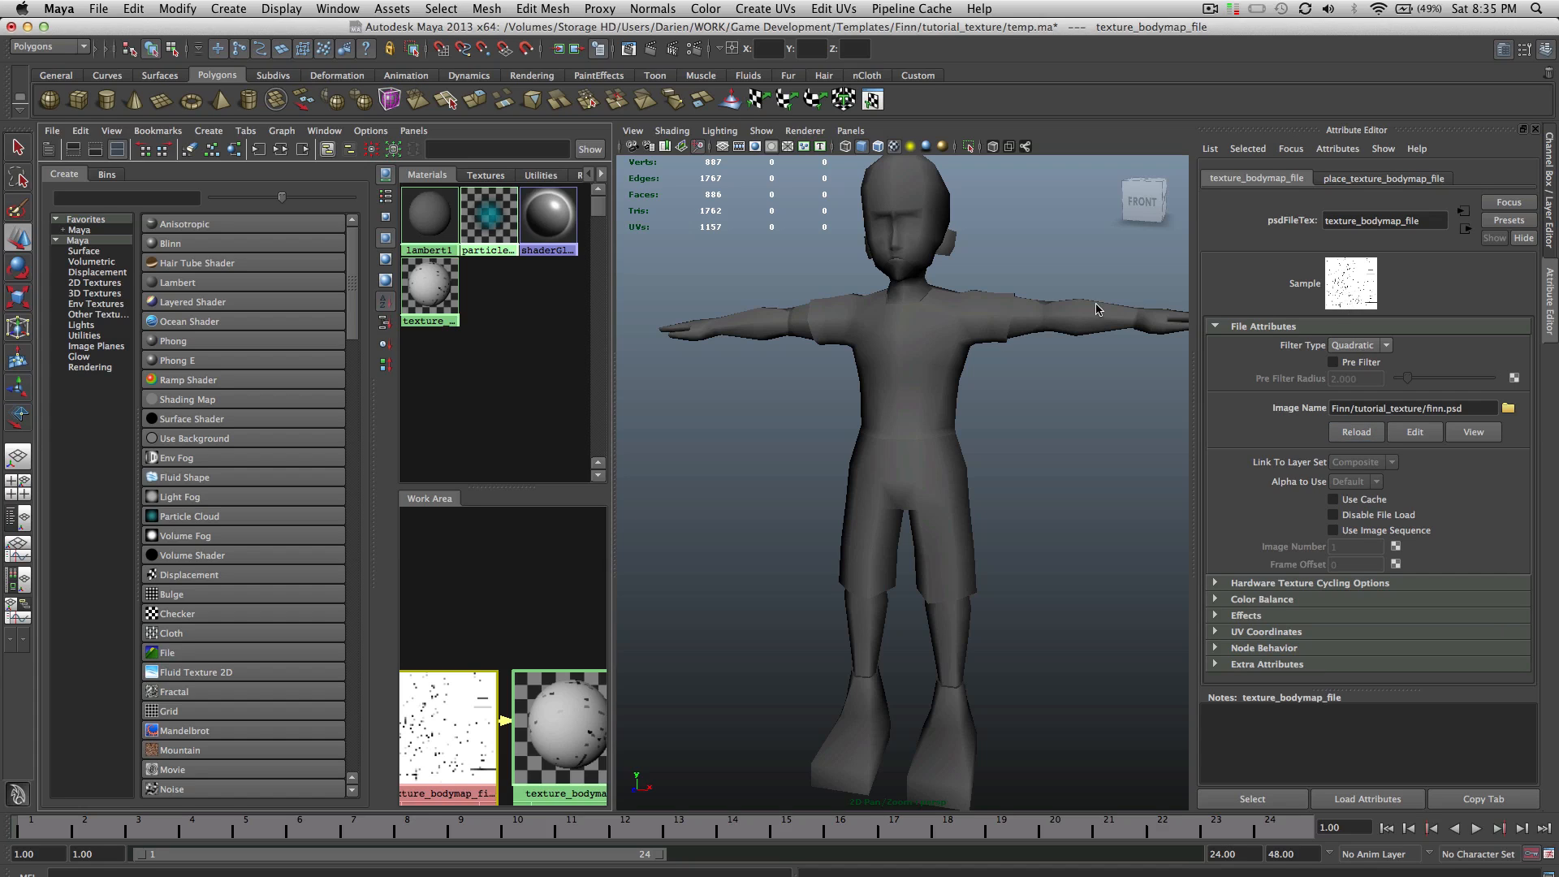
mouse_move(429, 290)
middle_mouse_down()
mouse_move(773, 441)
mouse_move(453, 301)
middle_mouse_up()
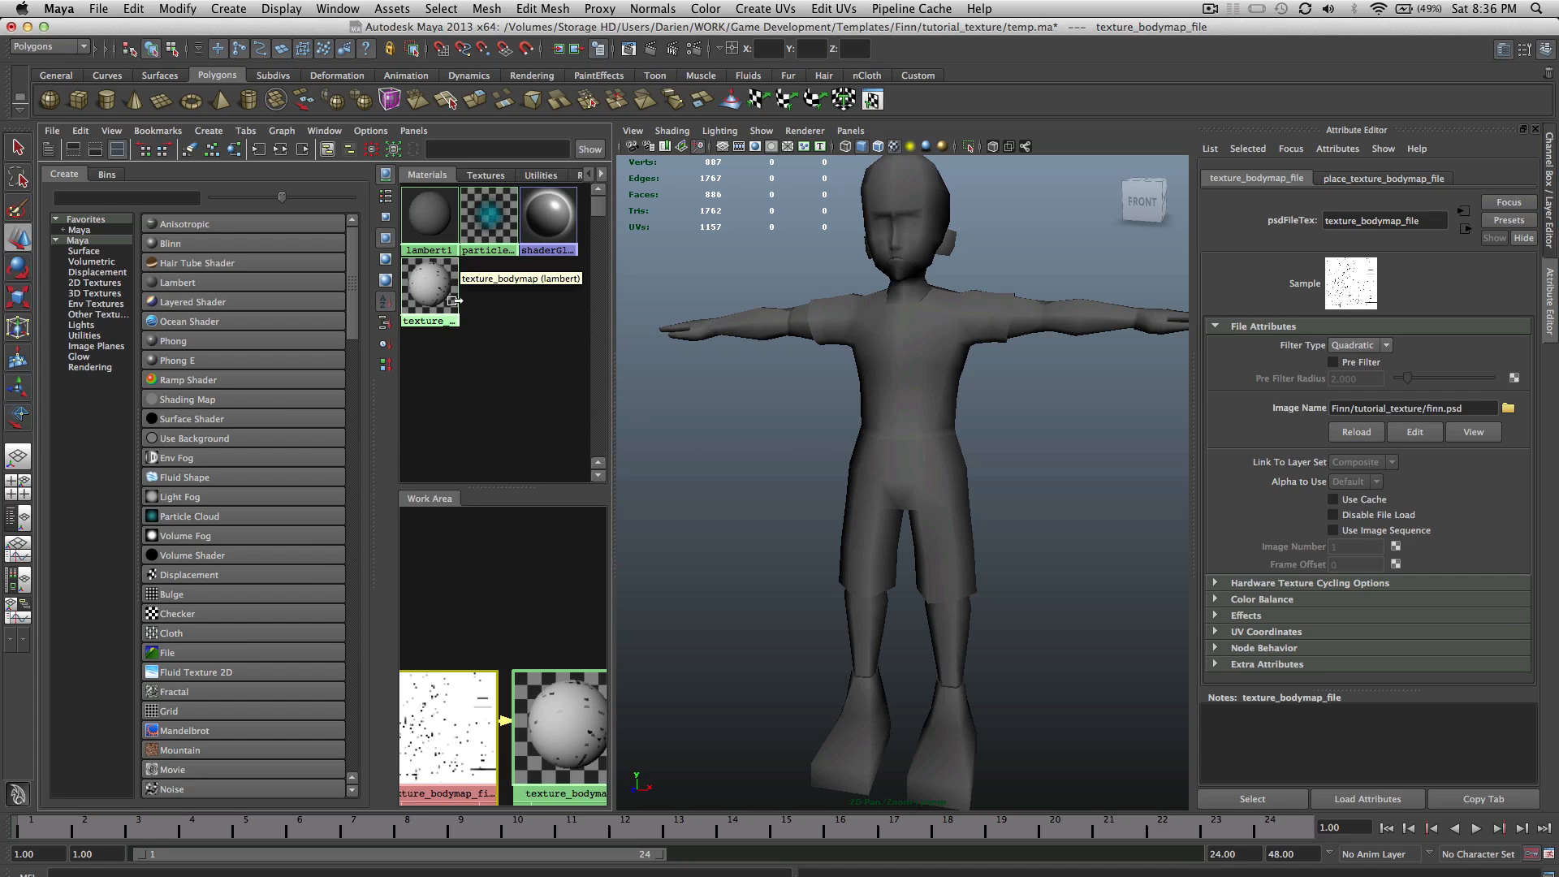
left_click(948, 390)
right_click_drag(919, 392, 1048, 662)
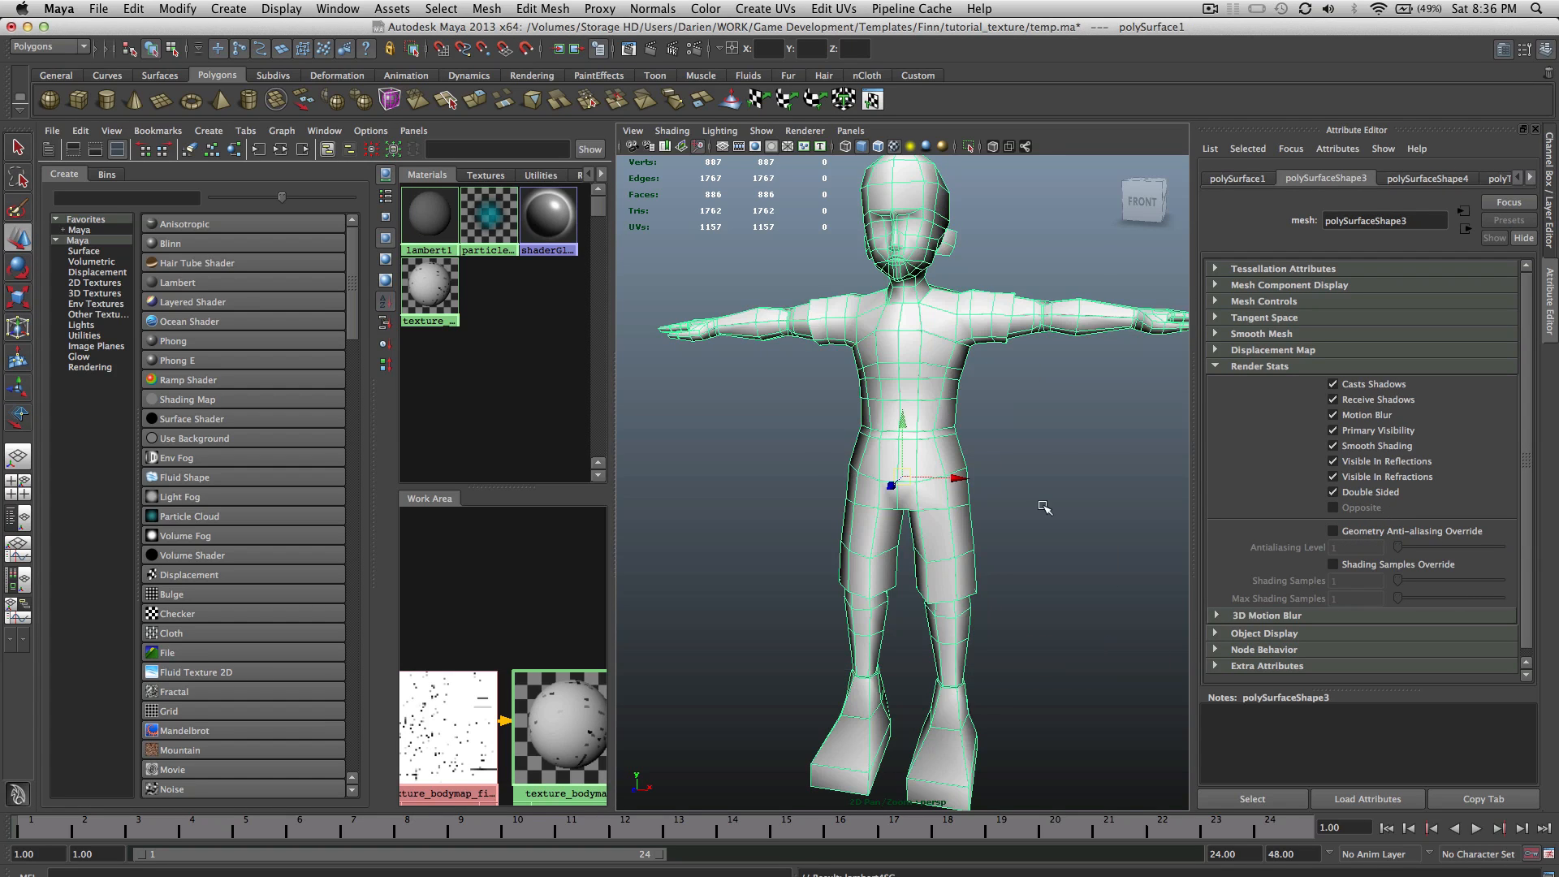
left_click(1041, 498)
middle_click_drag(1048, 419, 1024, 559, "alt")
scroll(1024, 559, "up", 5)
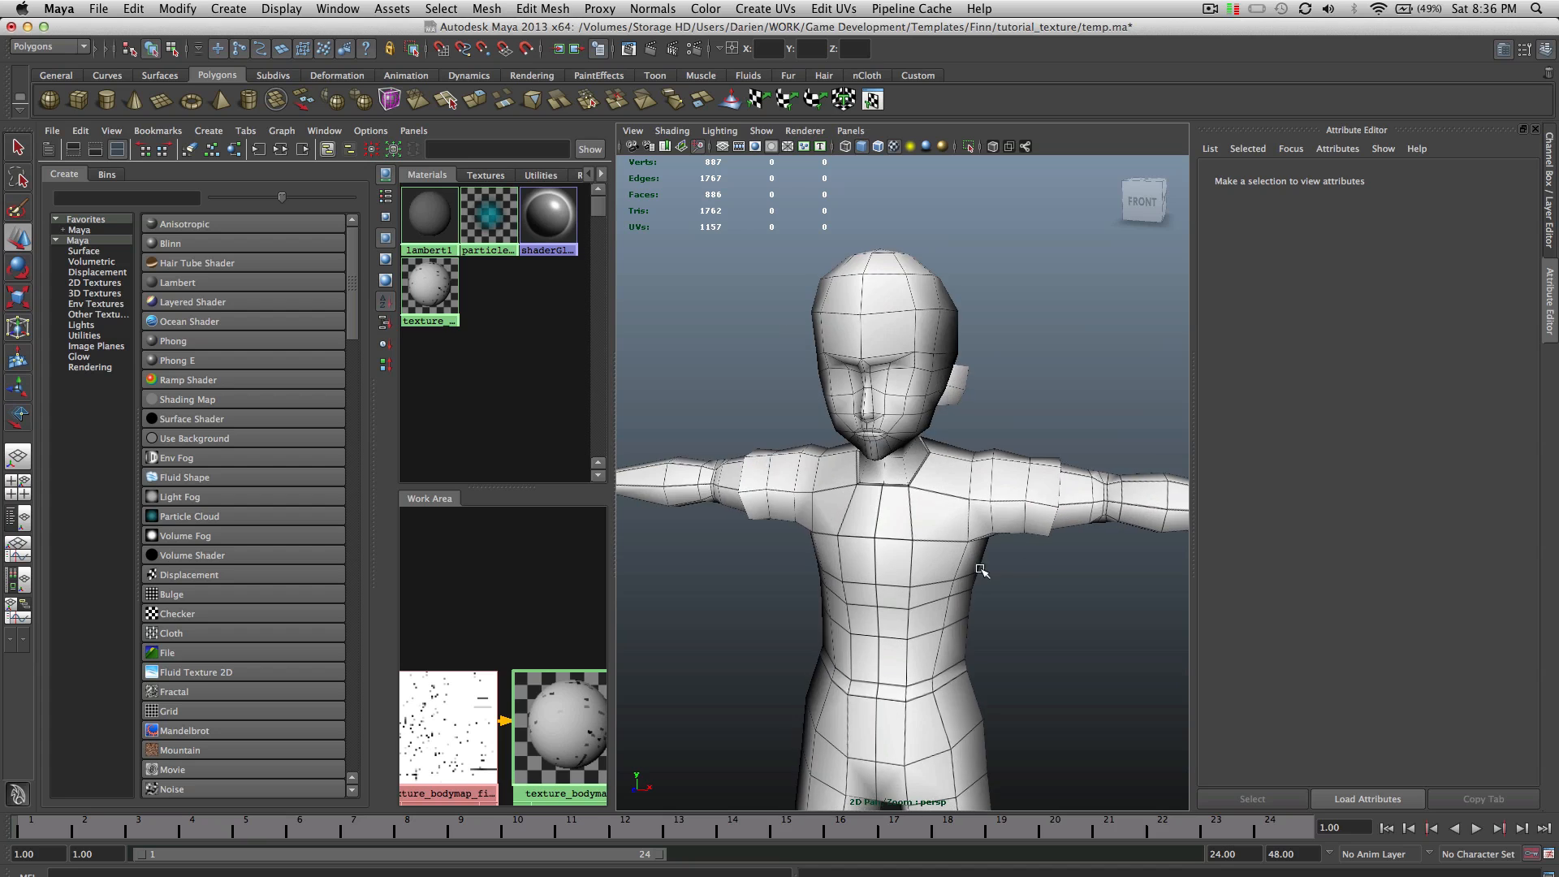
Step: Switch to Photoshop and add a new layer between the UV wireframe and the white background of finn.psd
key("ctrl+Right")
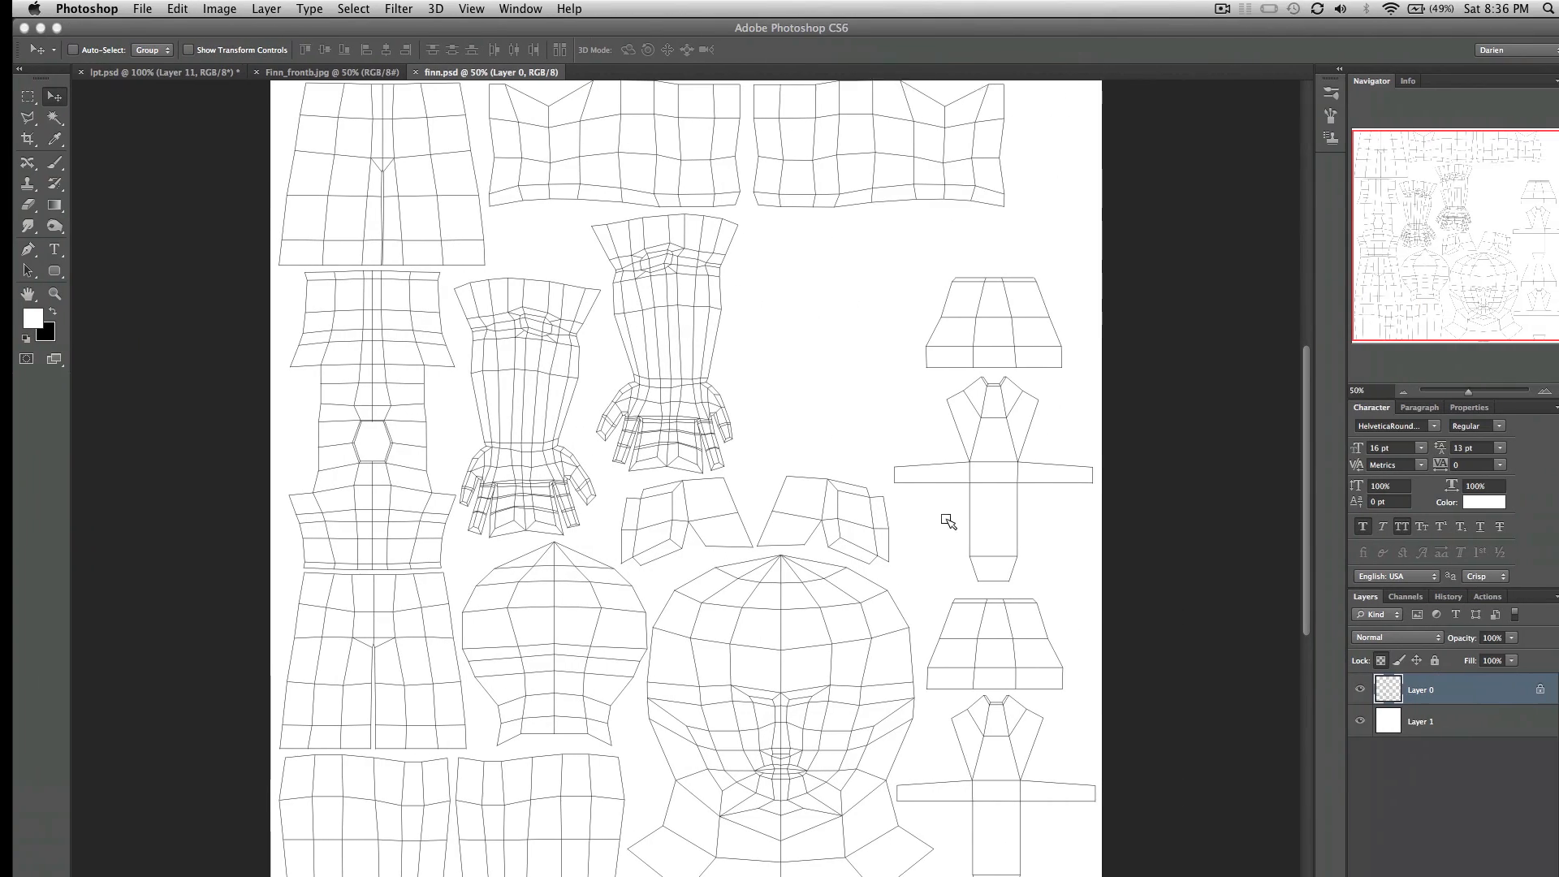
left_click(42, 163)
left_click(1465, 718)
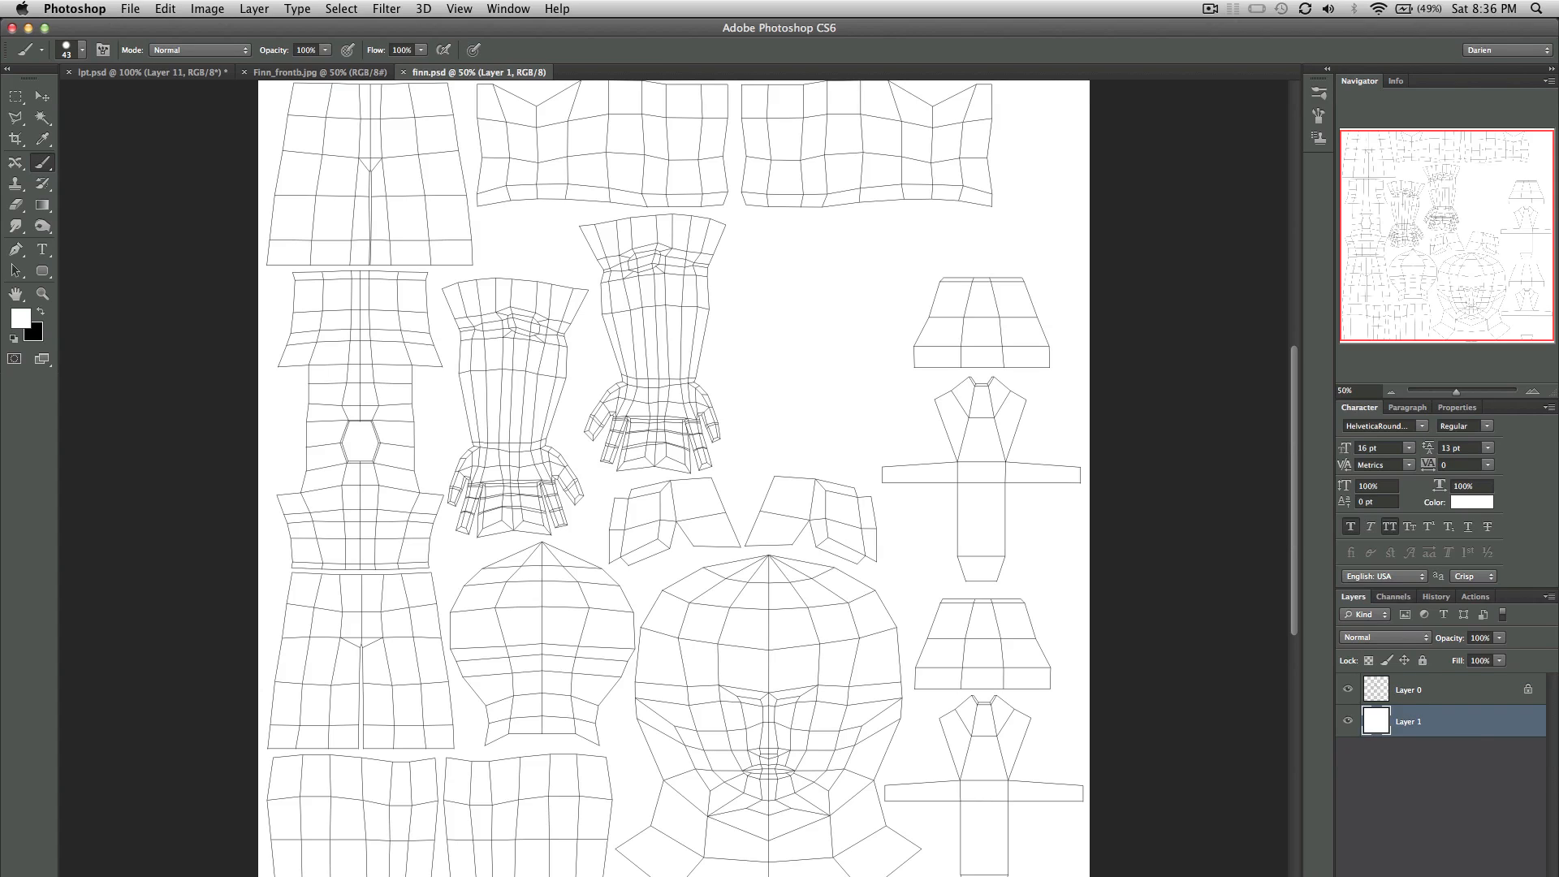
key("super+alt+shift+n")
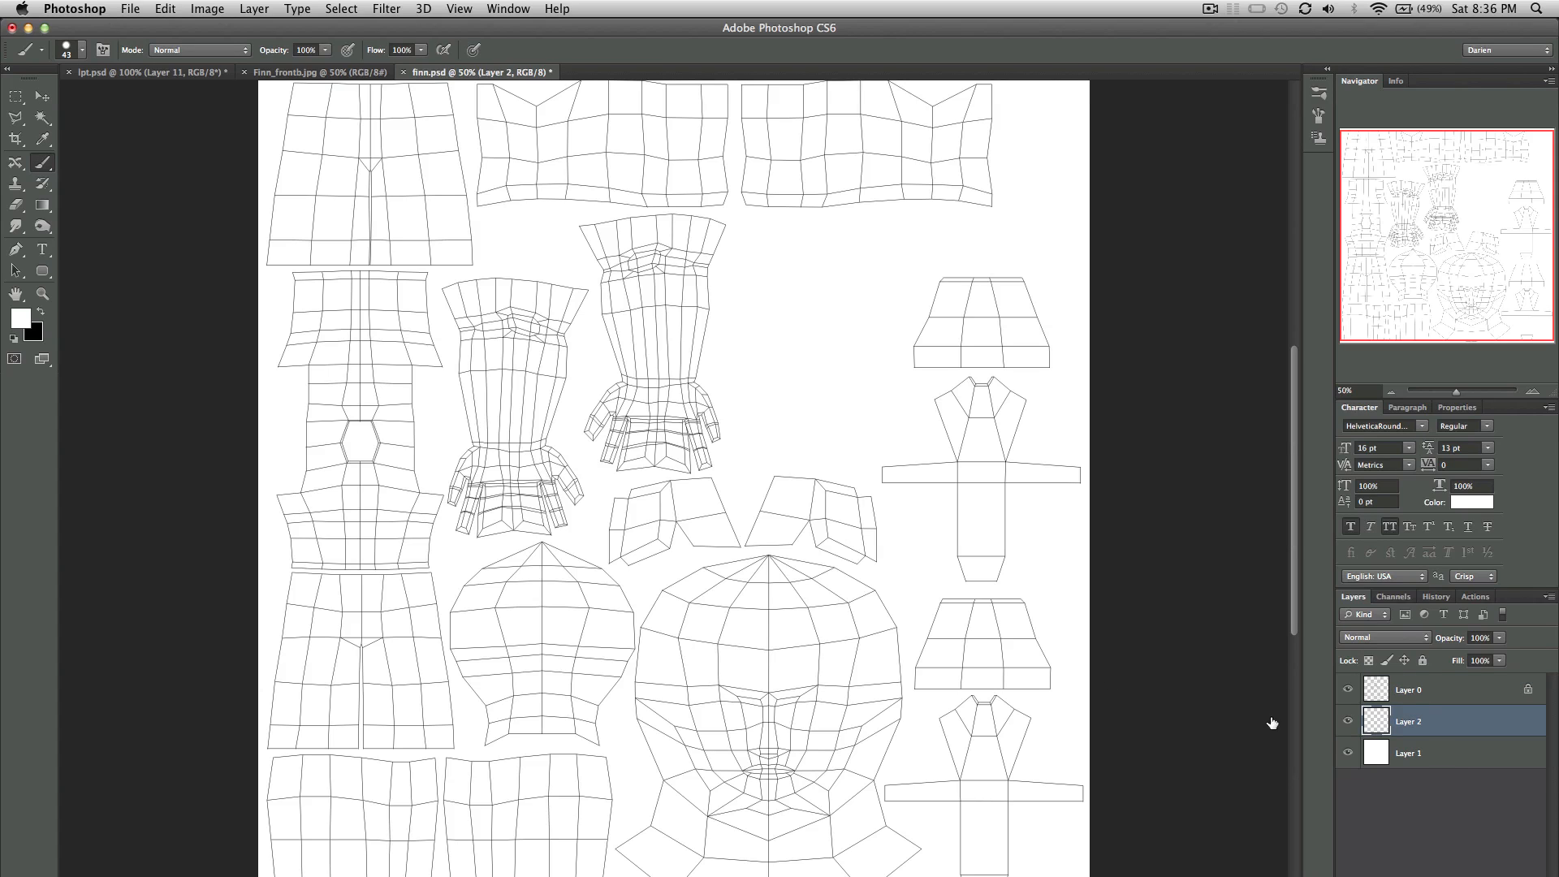
Step: Paint a freehand golden-yellow (dcab00) brush stroke across the face UVs on the new layer and save the document
left_click(19, 320)
left_click(1237, 679)
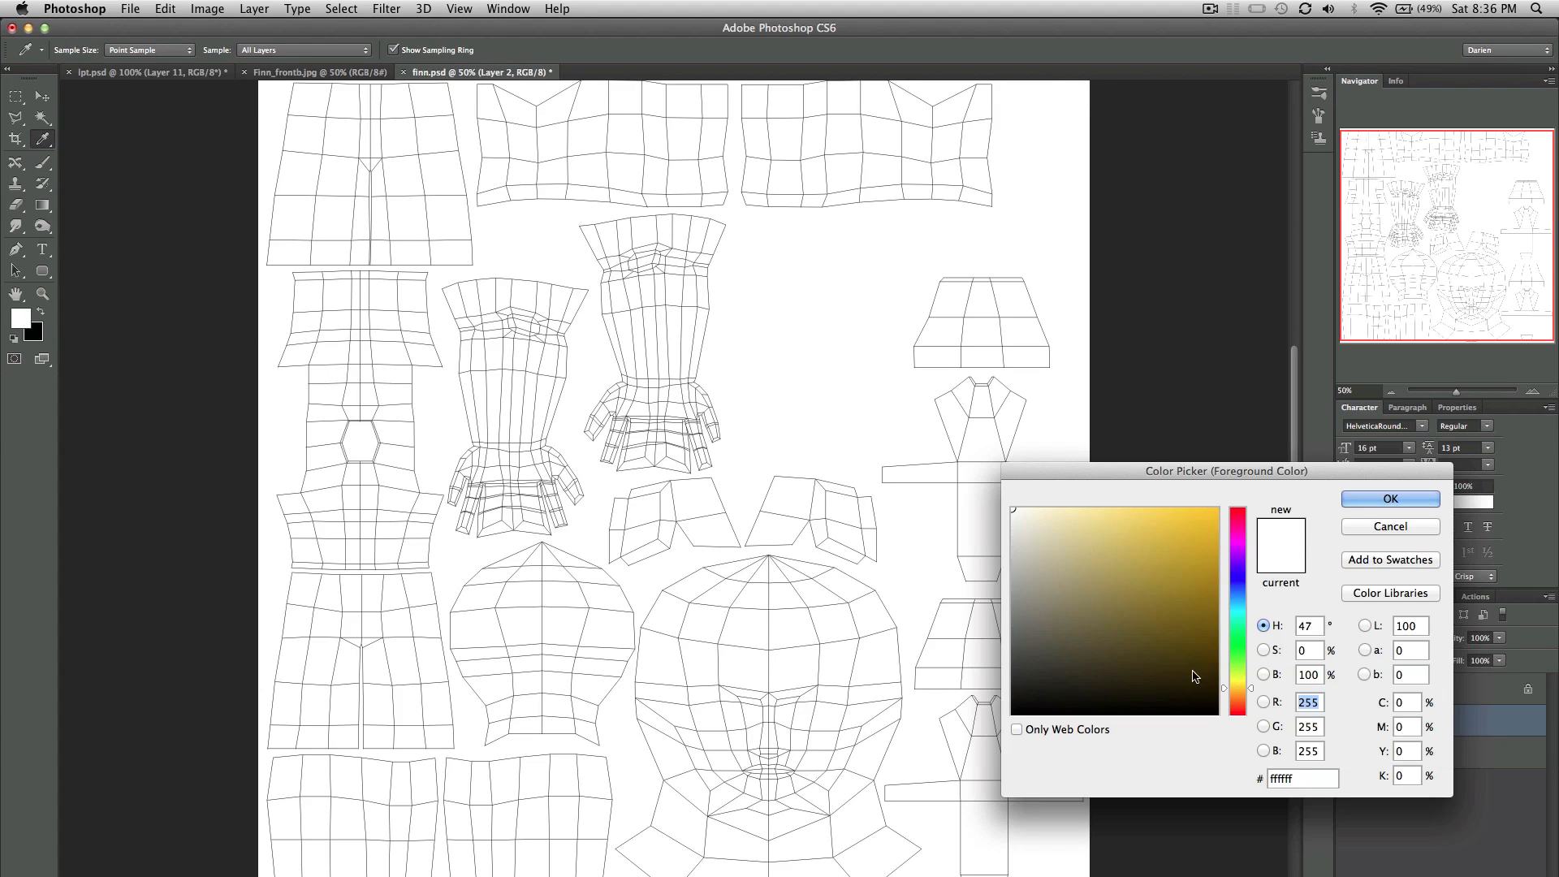
left_click(1182, 540)
left_click(1390, 498)
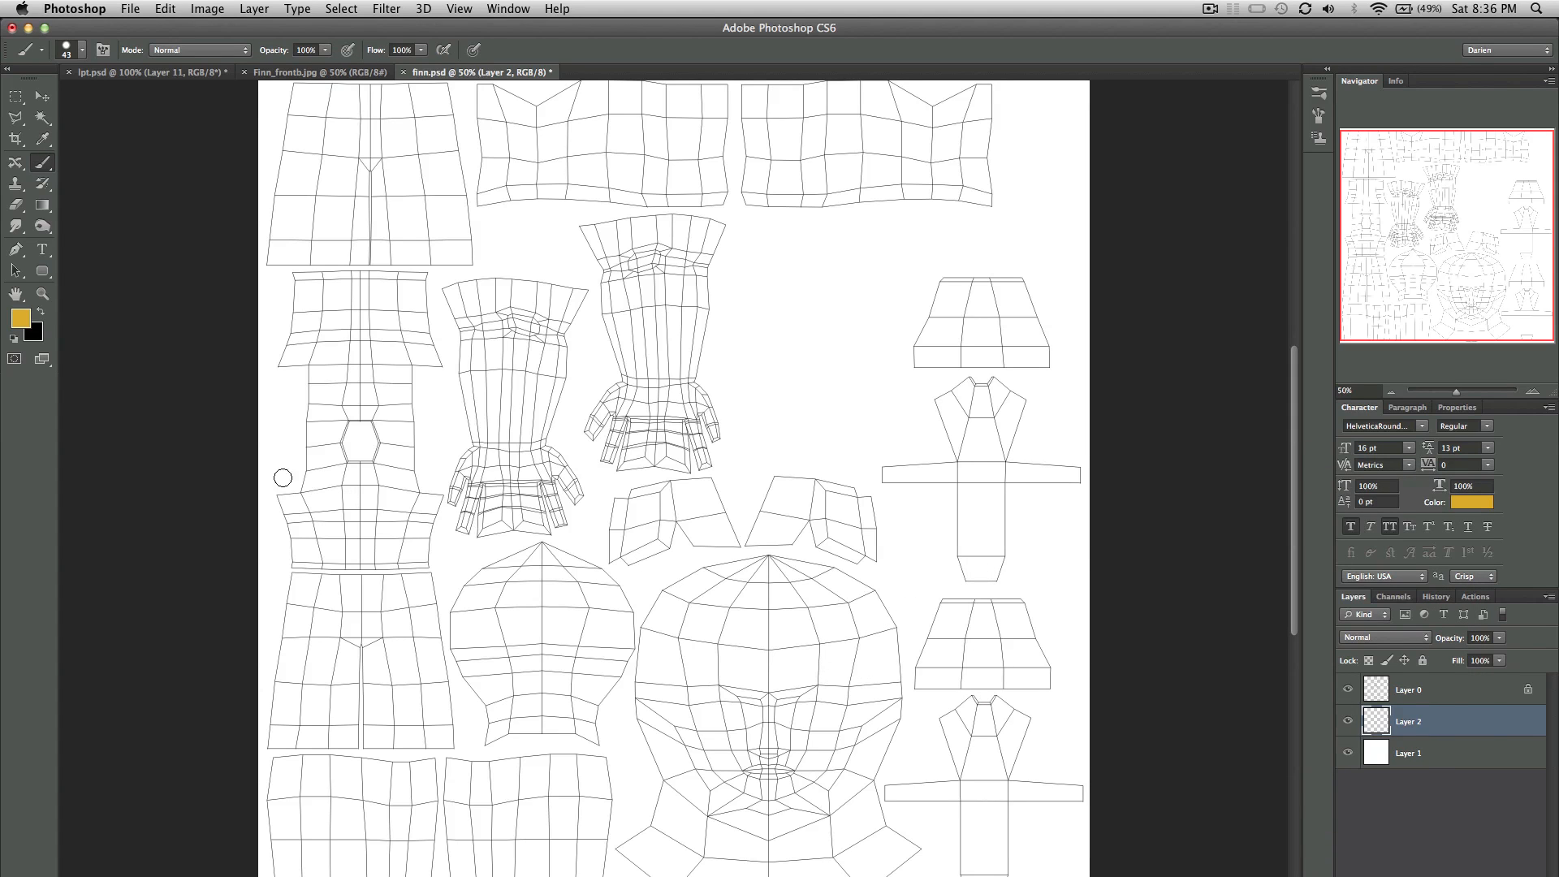
left_click(28, 320)
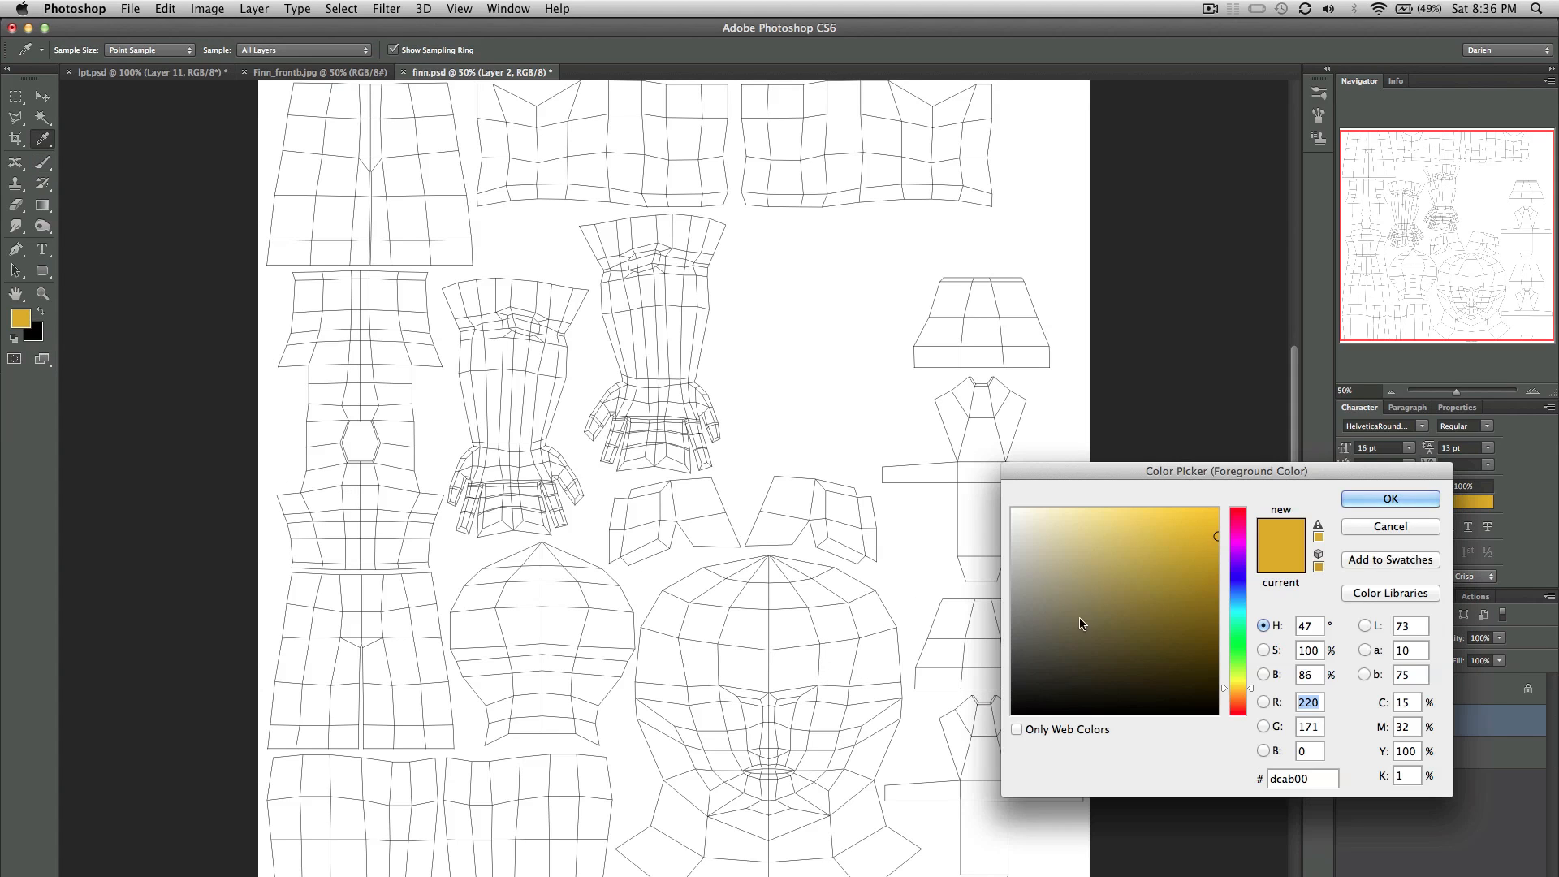
left_click(1389, 497)
mouse_move(851, 640)
left_mouse_down()
mouse_move(691, 735)
mouse_move(802, 733)
left_mouse_up()
key("super+s")
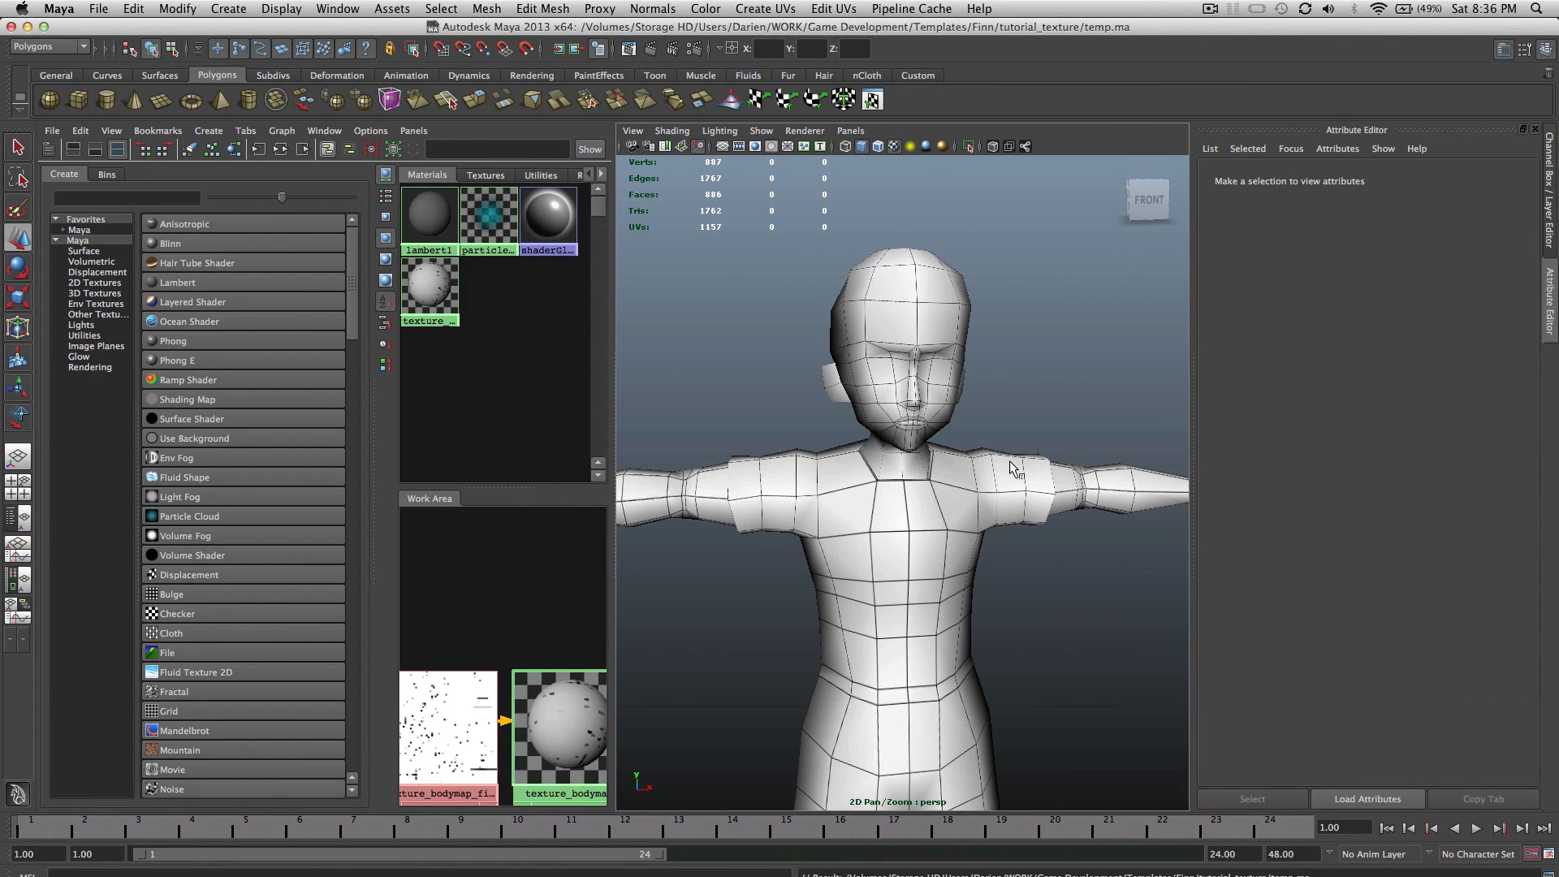
Step: Switch back to Maya, display the UV Texture Editor, and shrink and move it clear of the character's face
left_click(845, 9)
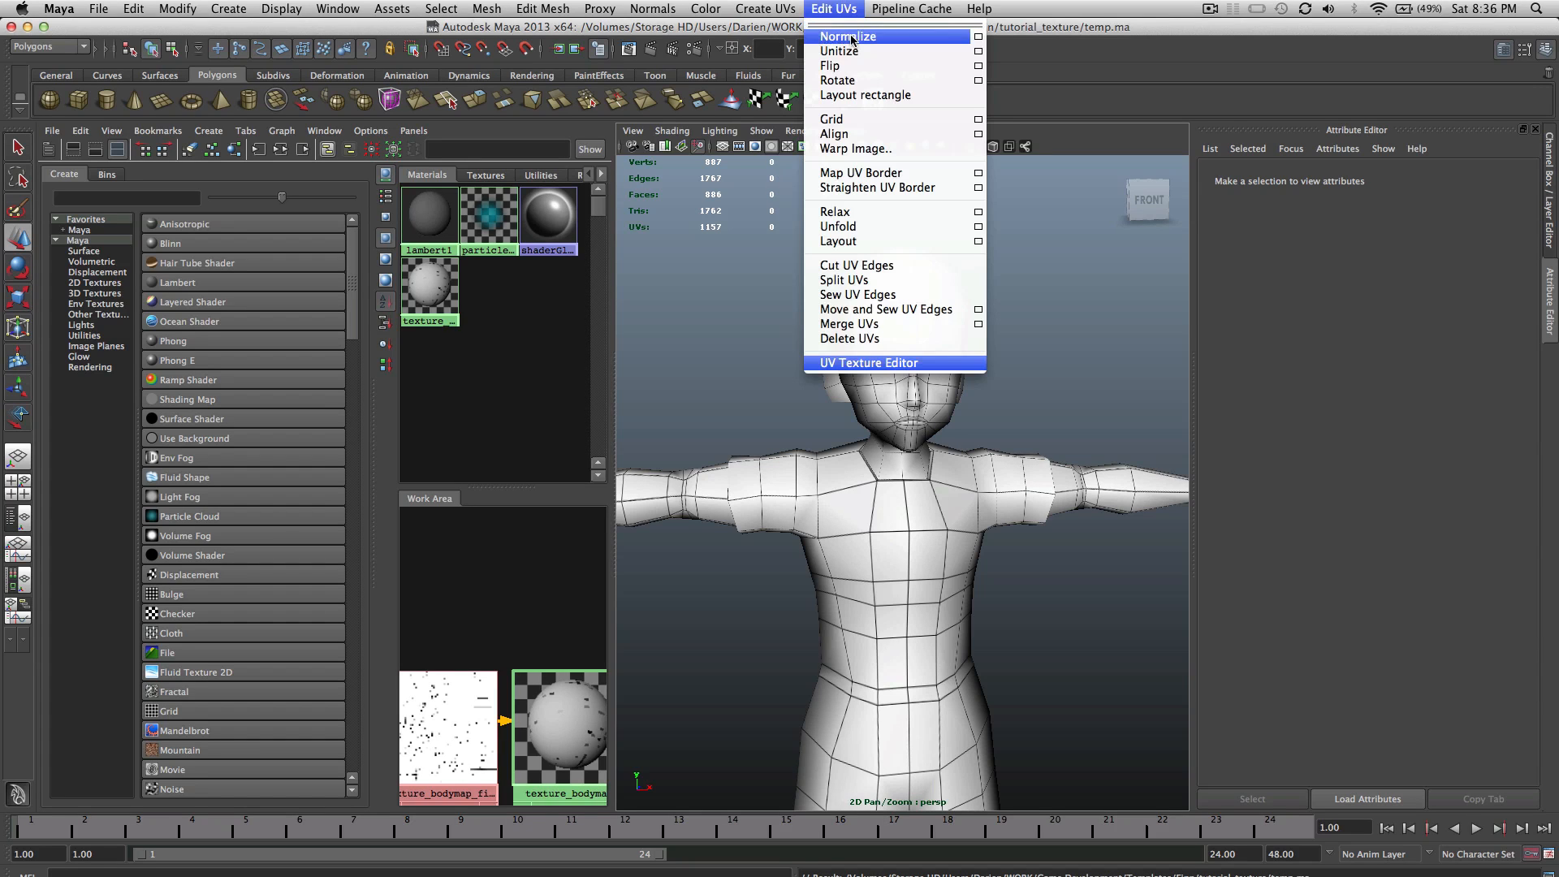
left_click(893, 363)
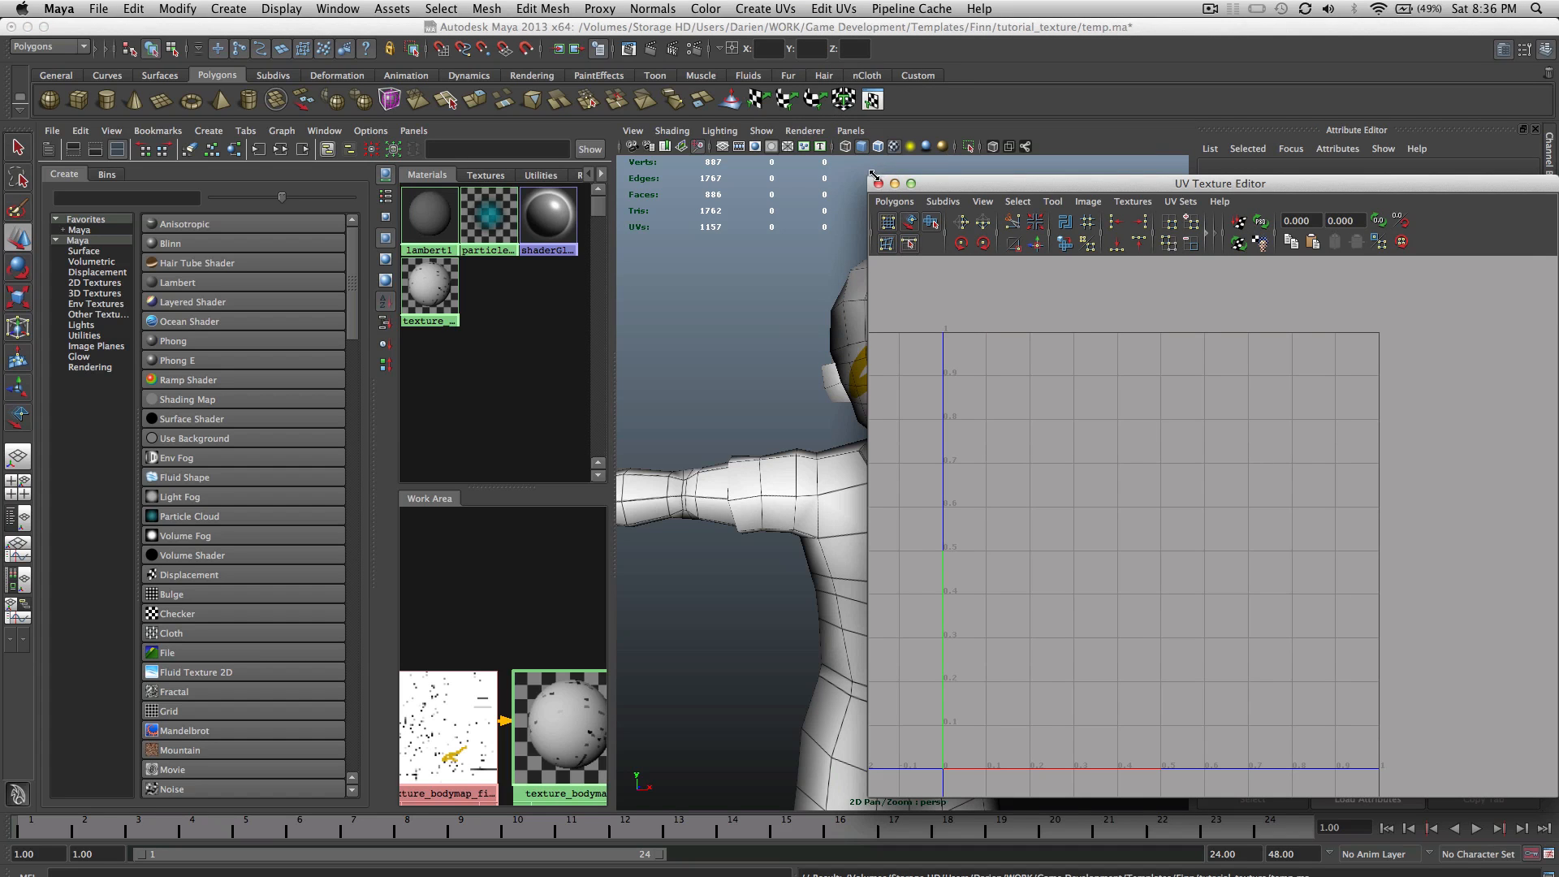
left_click_drag(873, 175, 1146, 583)
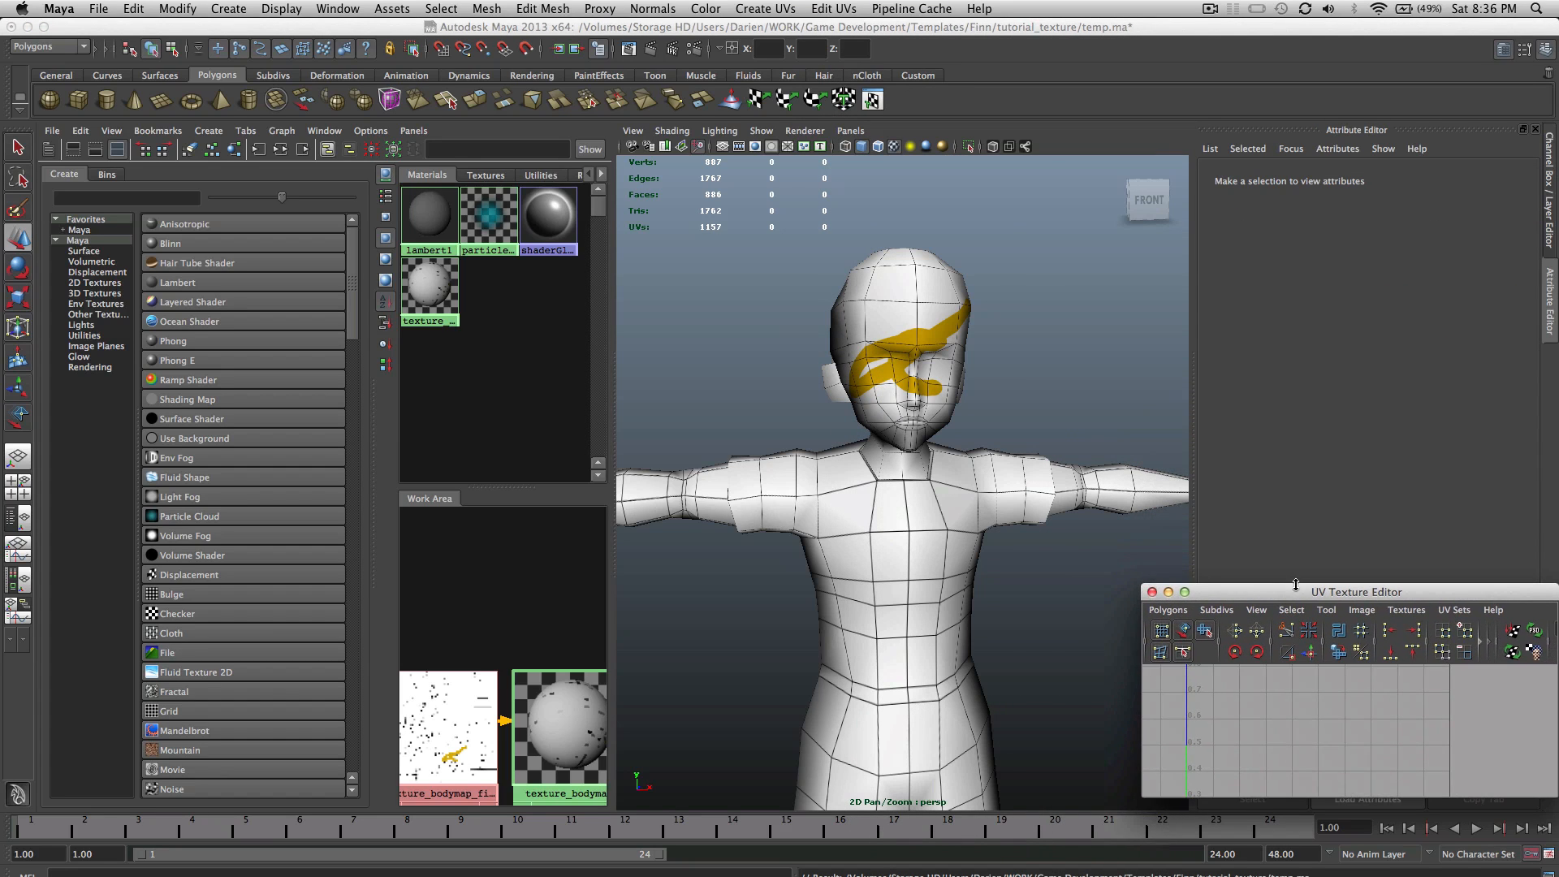
left_click_drag(1295, 586, 1188, 66)
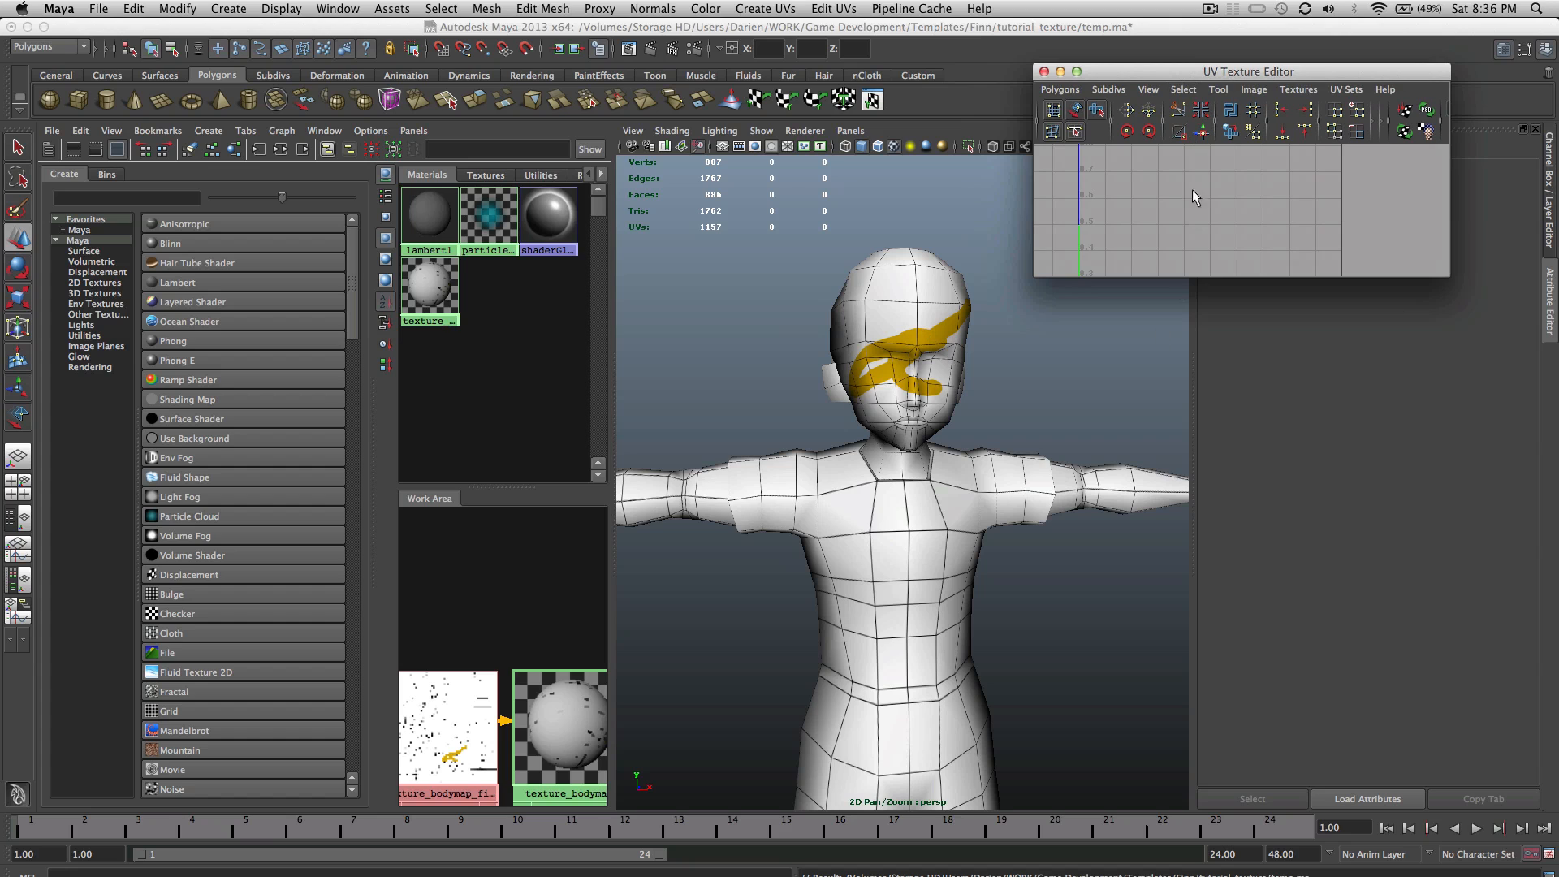
Step: Switch to Photoshop and fill a rough polygonal lasso selection around the shirt UV shell with the hexagonal opening in black, then deselect
key("ctrl+Right")
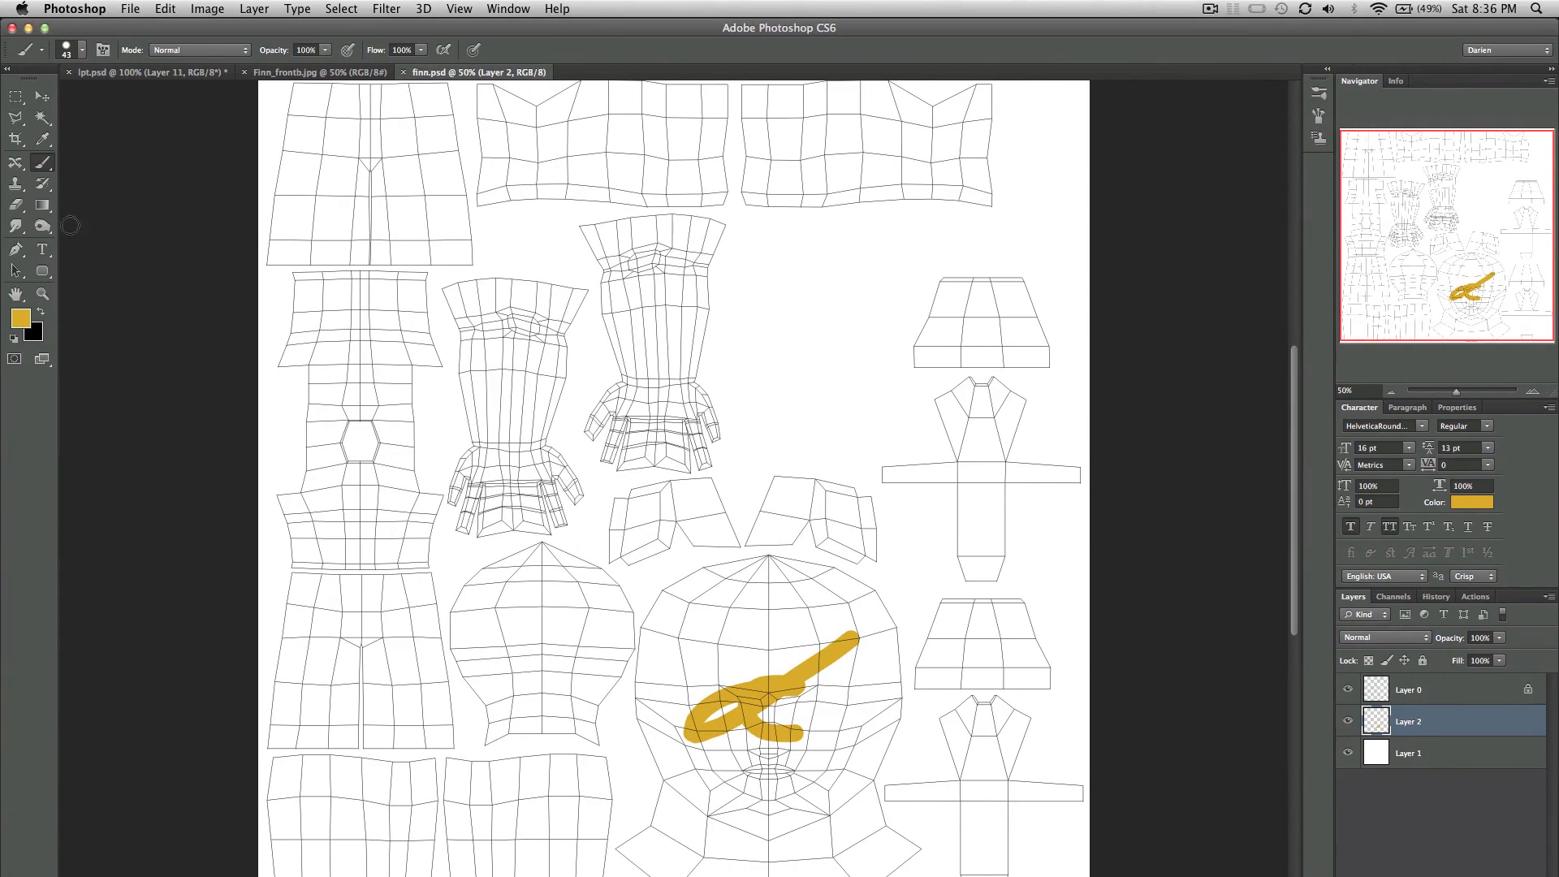
left_click(13, 119)
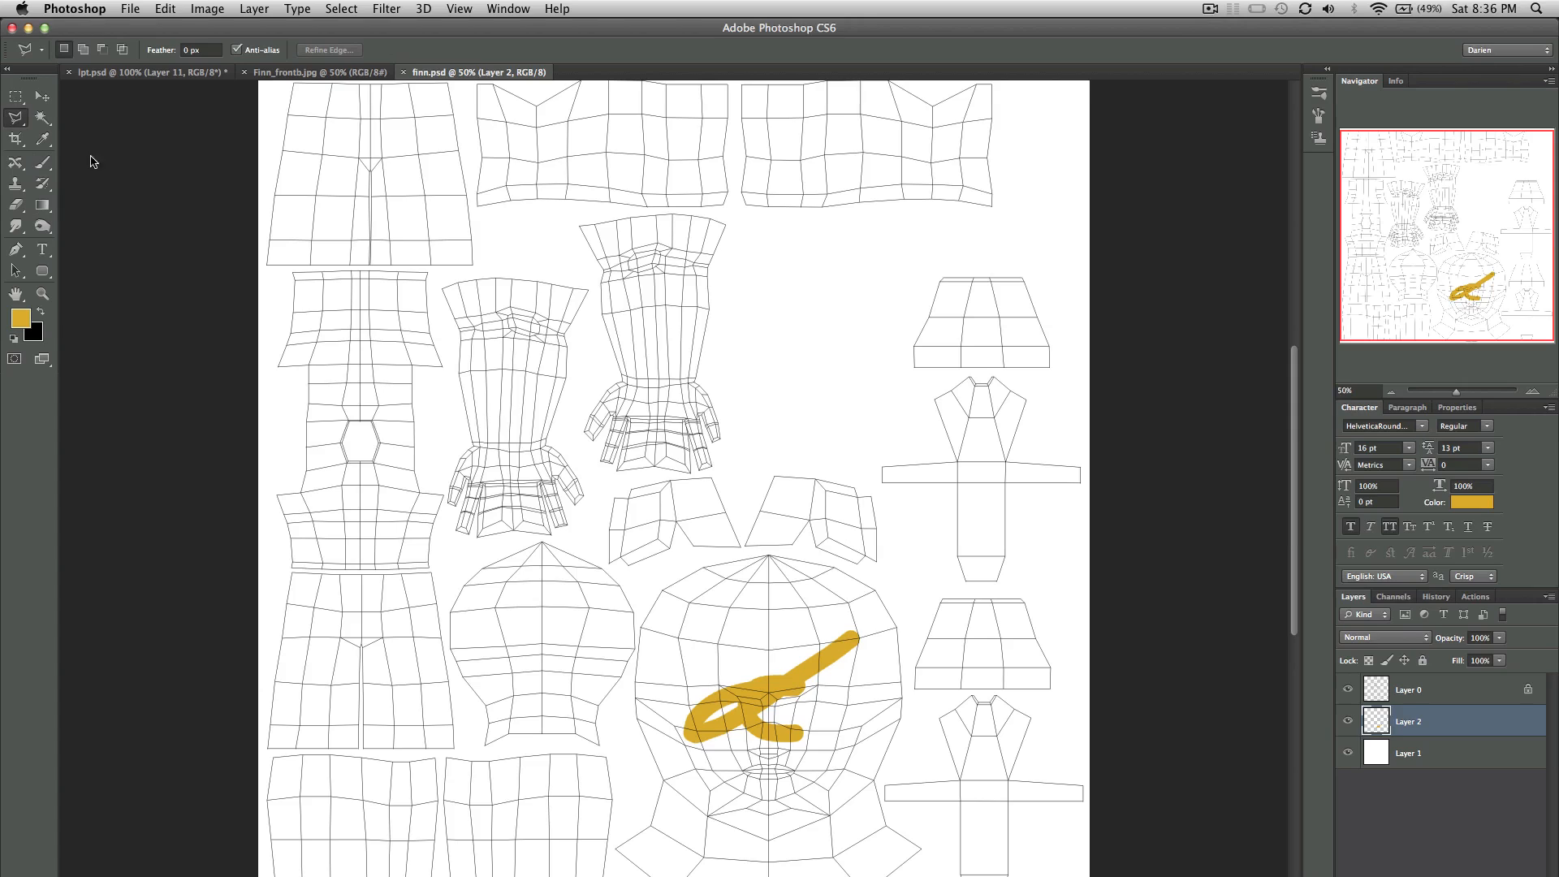
left_click(438, 270)
left_click(270, 270)
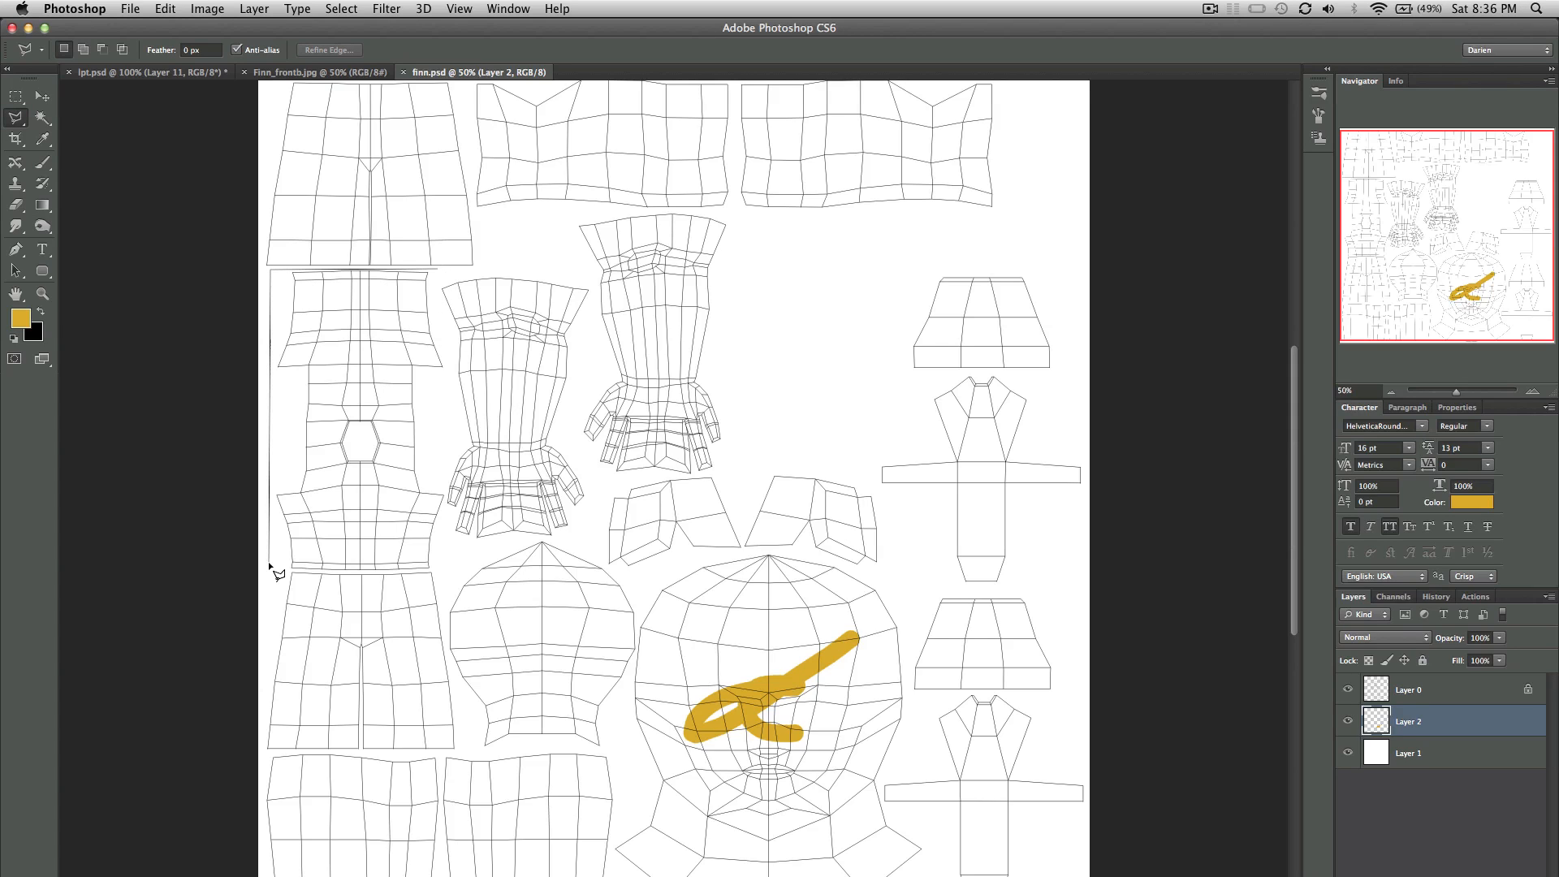
left_click(271, 563)
left_click(291, 569)
left_click(435, 572)
left_click(448, 349)
double_click(434, 298)
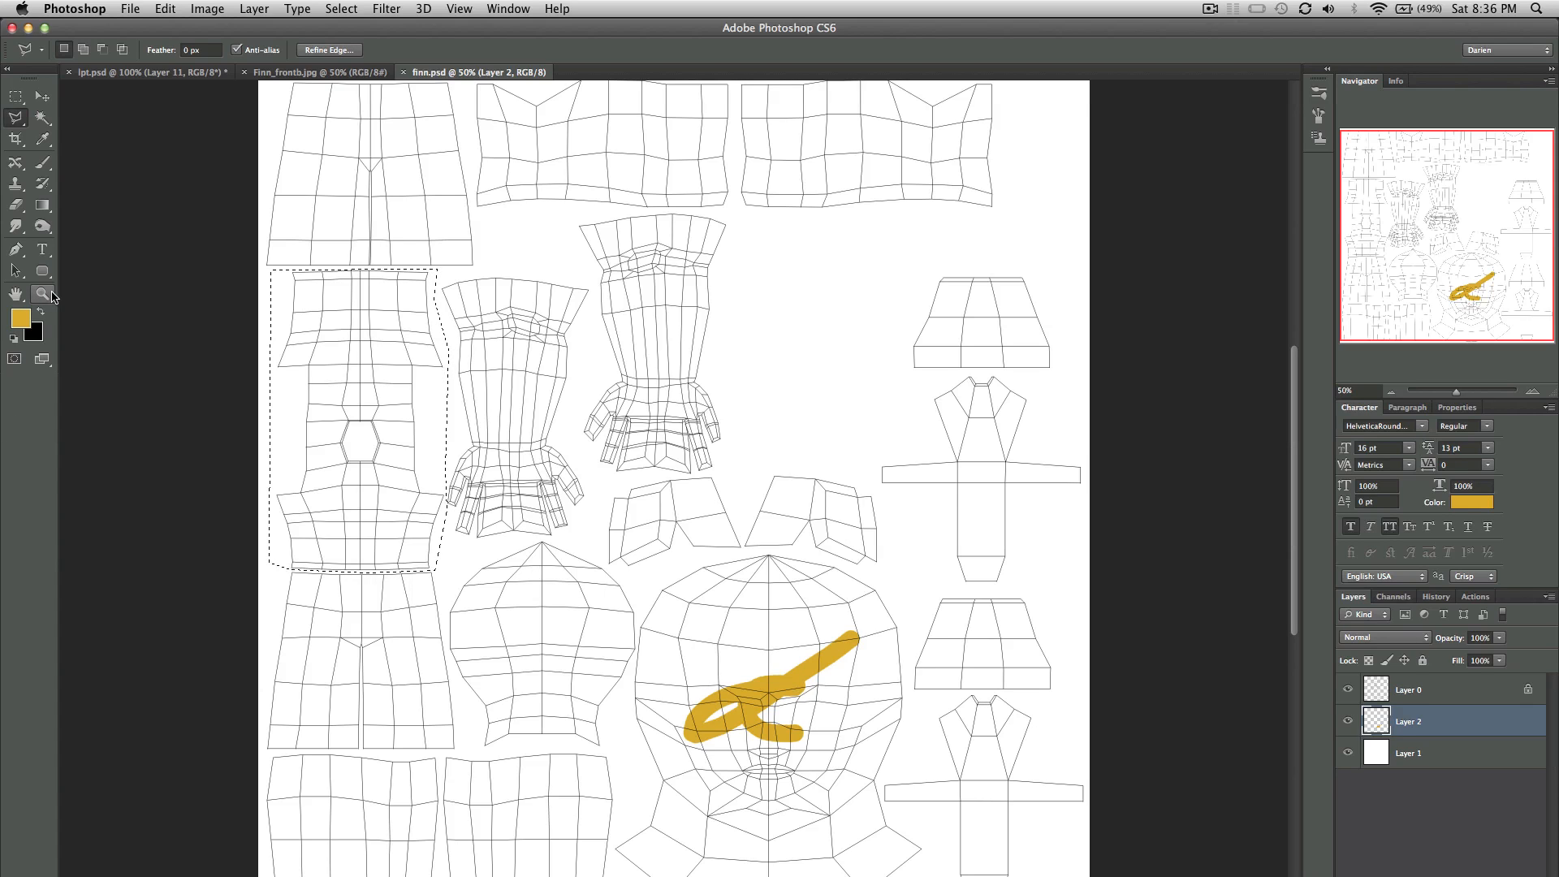
key("super+BackSpace")
key("super+d")
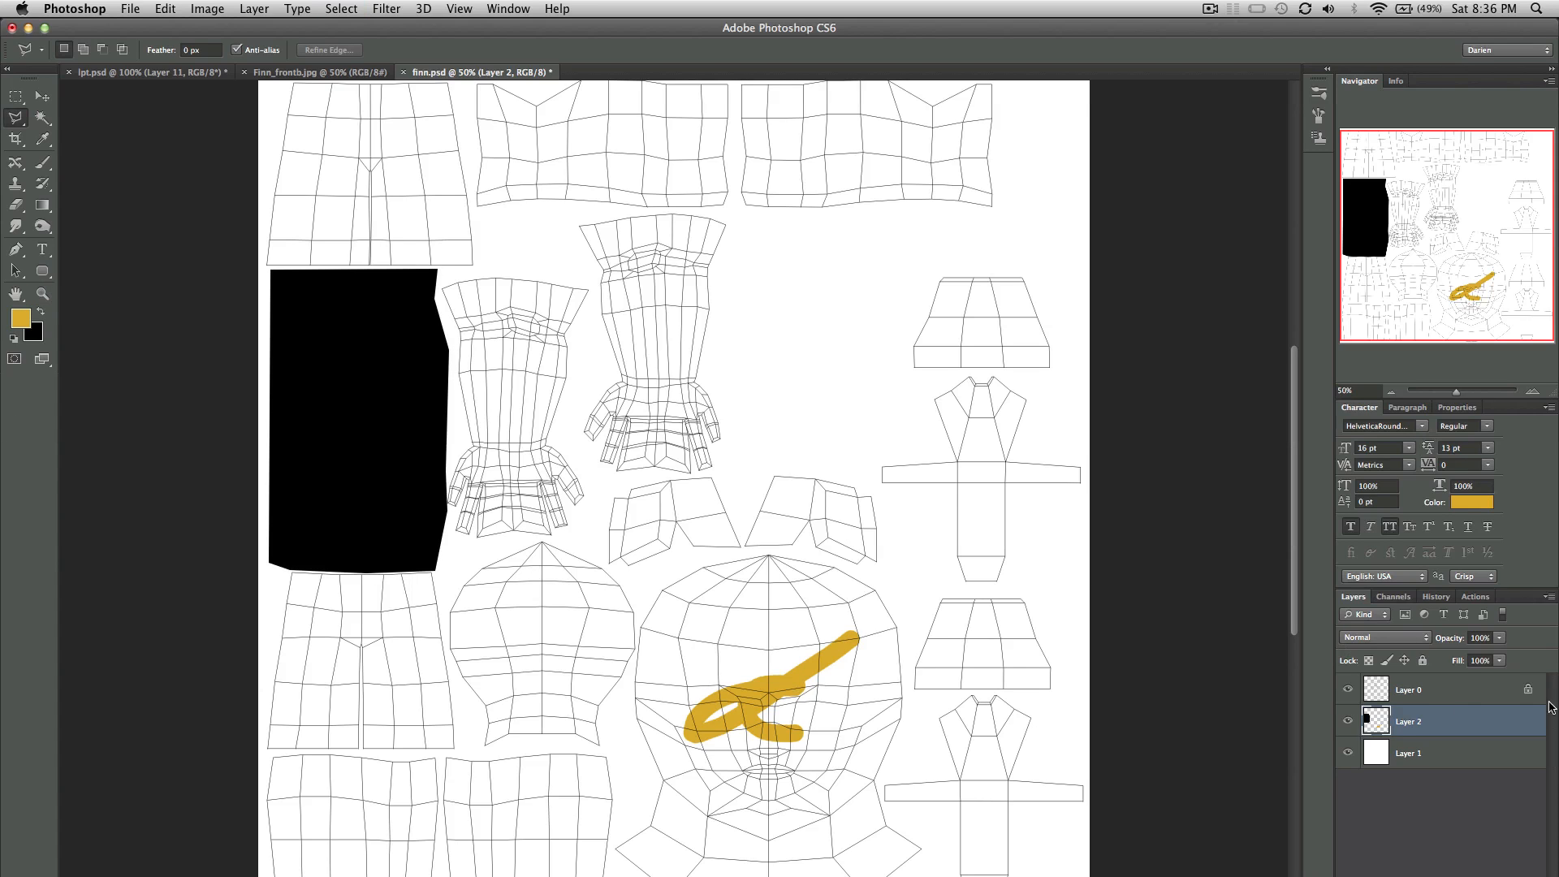
Step: Hide the UV wireframe layer, Layer 0, and save finn.psd
left_click(1348, 689)
left_click(1349, 691)
left_click(1348, 690)
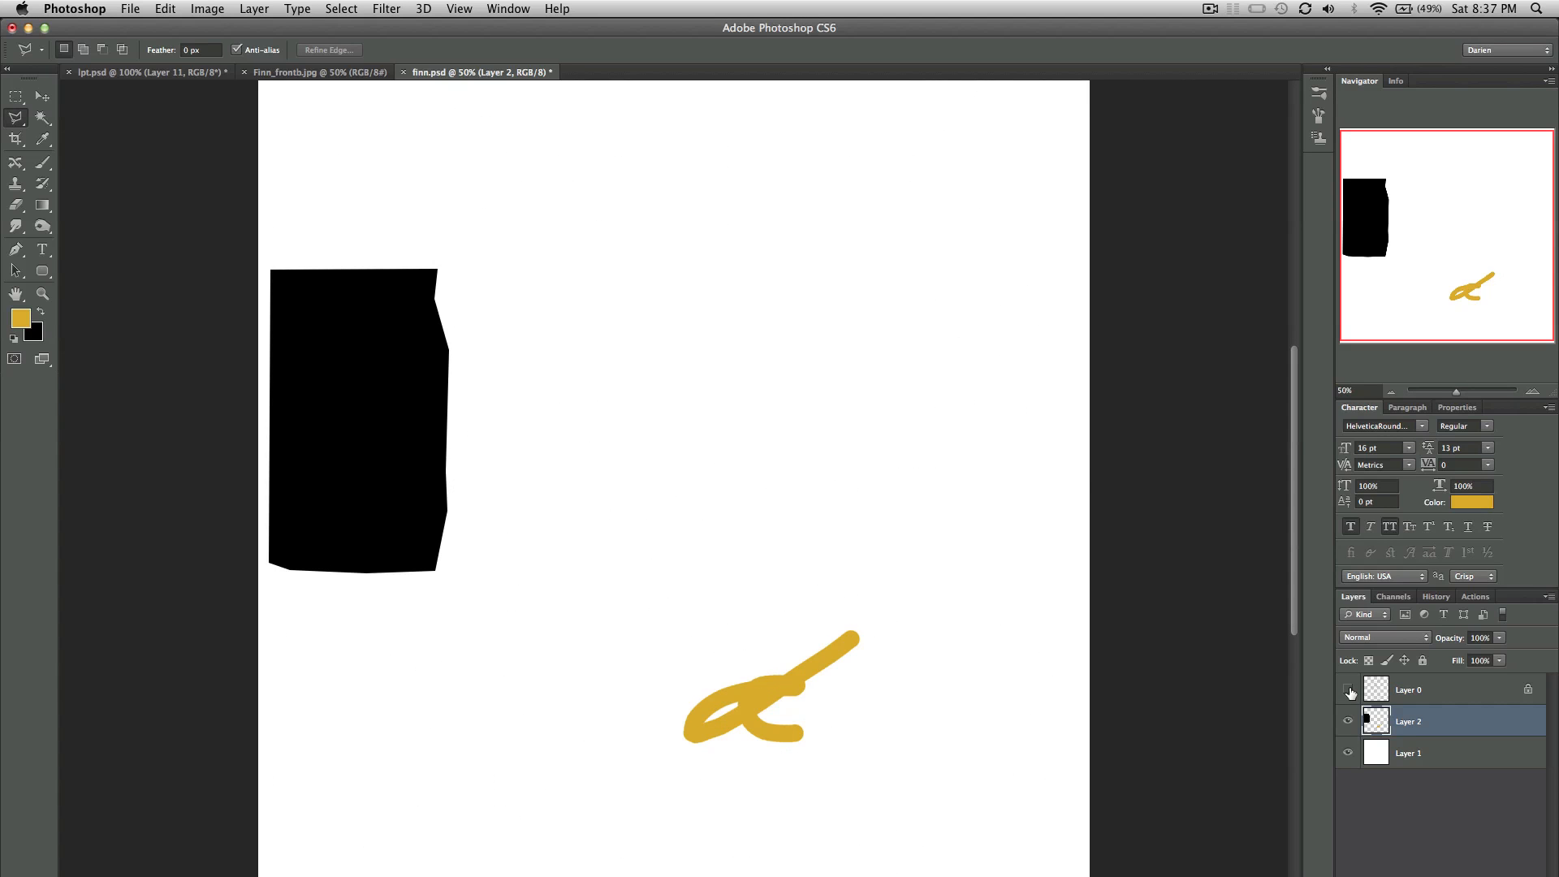
key("super+s")
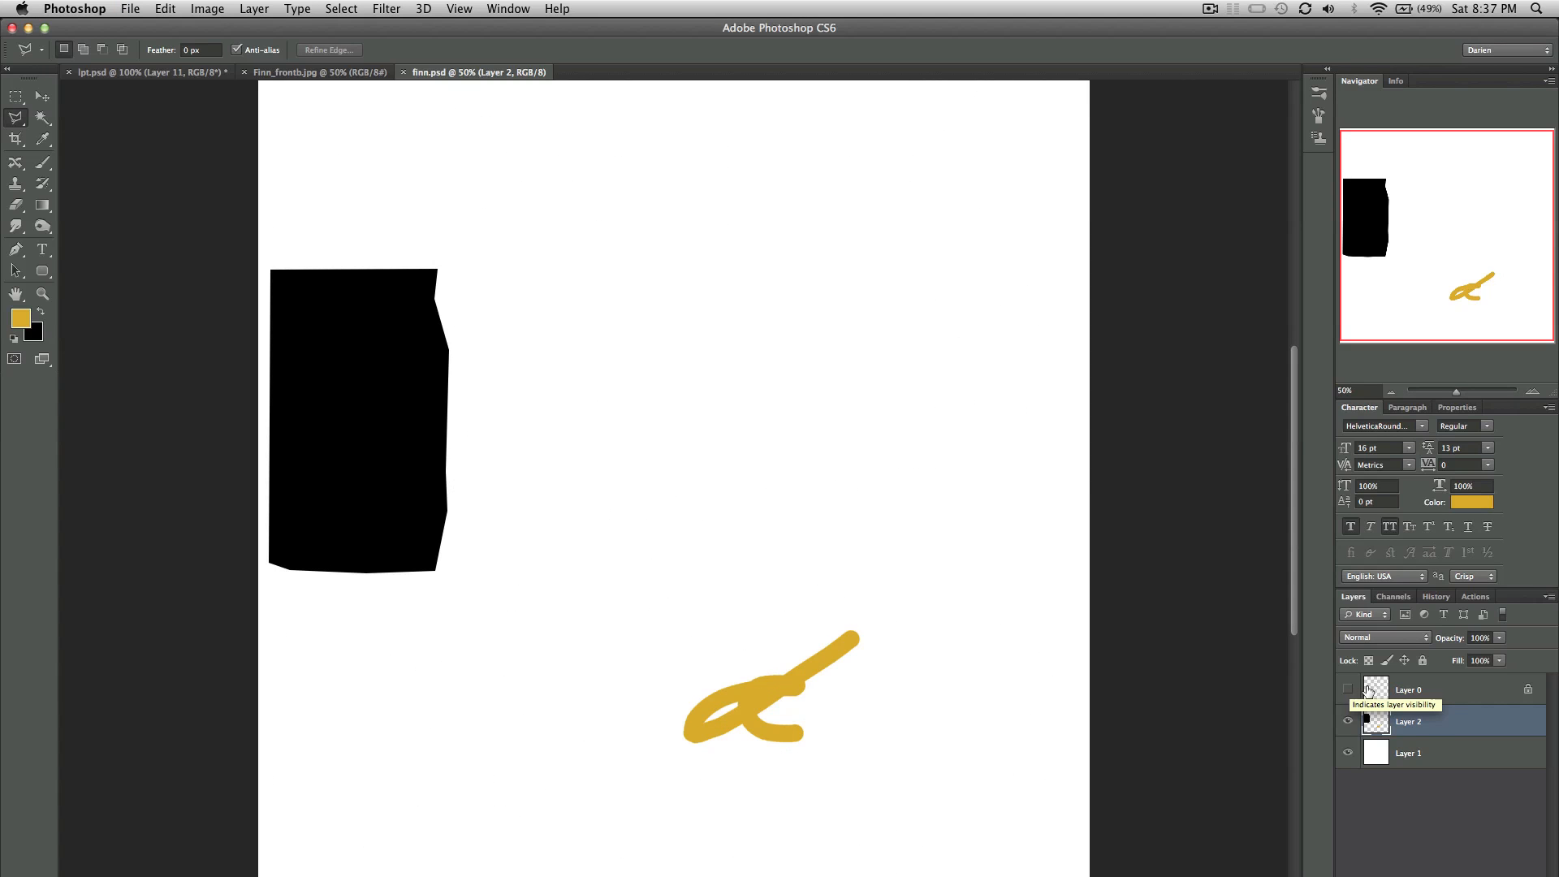
Step: Toggle the UV wireframe layer, Layer 0, and leave it visible over the painted texture
left_click(1347, 690)
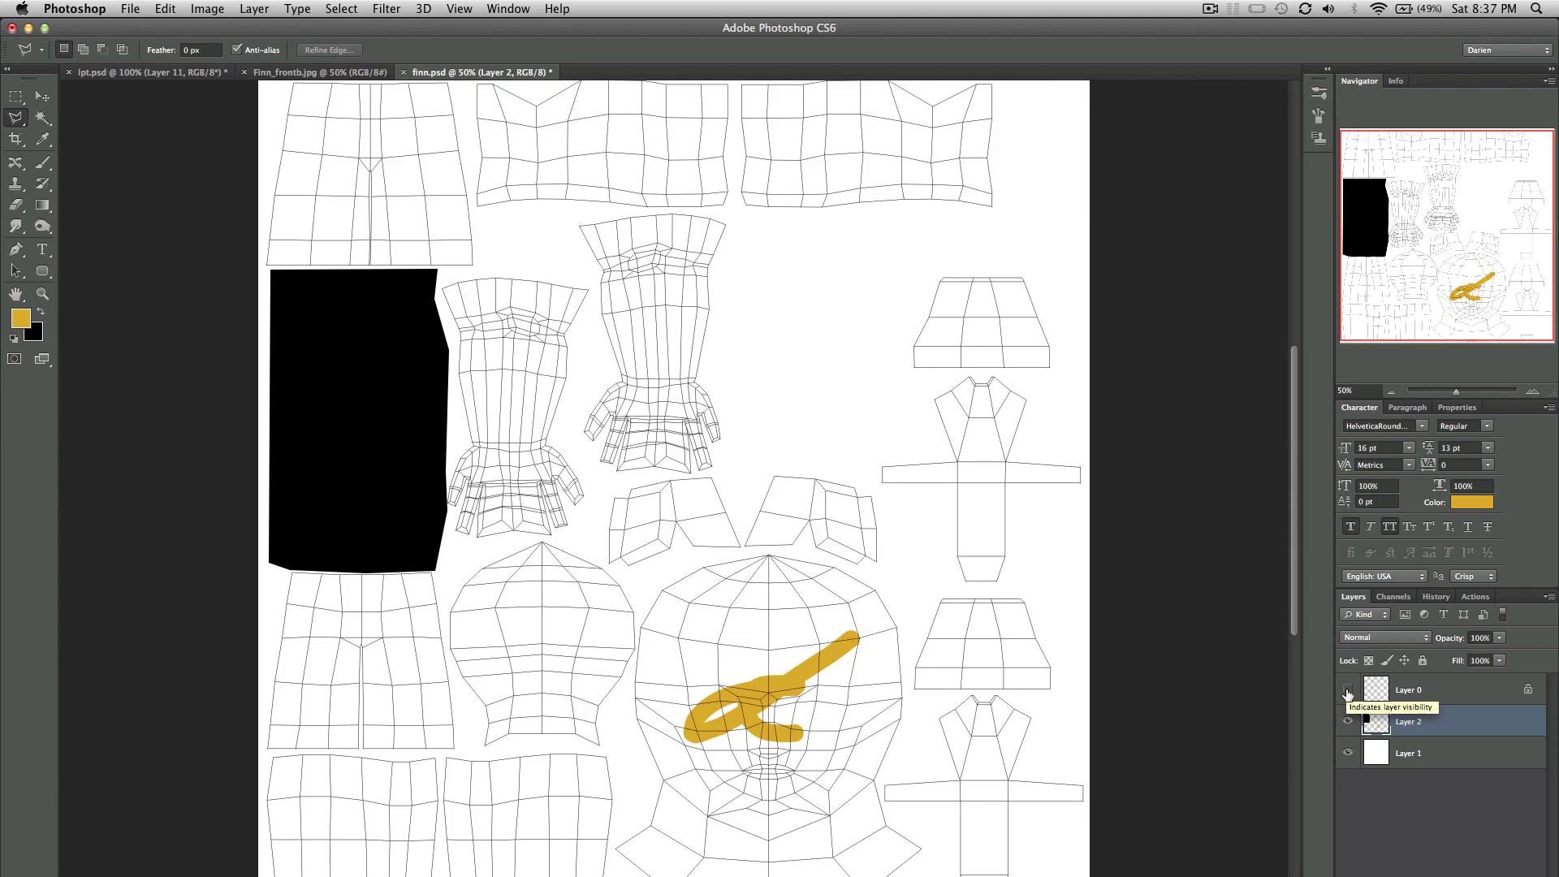
left_click(1348, 690)
left_click(1348, 691)
Step: Switch to Maya, reload the texture on the character, and orbit to view the black shirt
key("ctrl+Left")
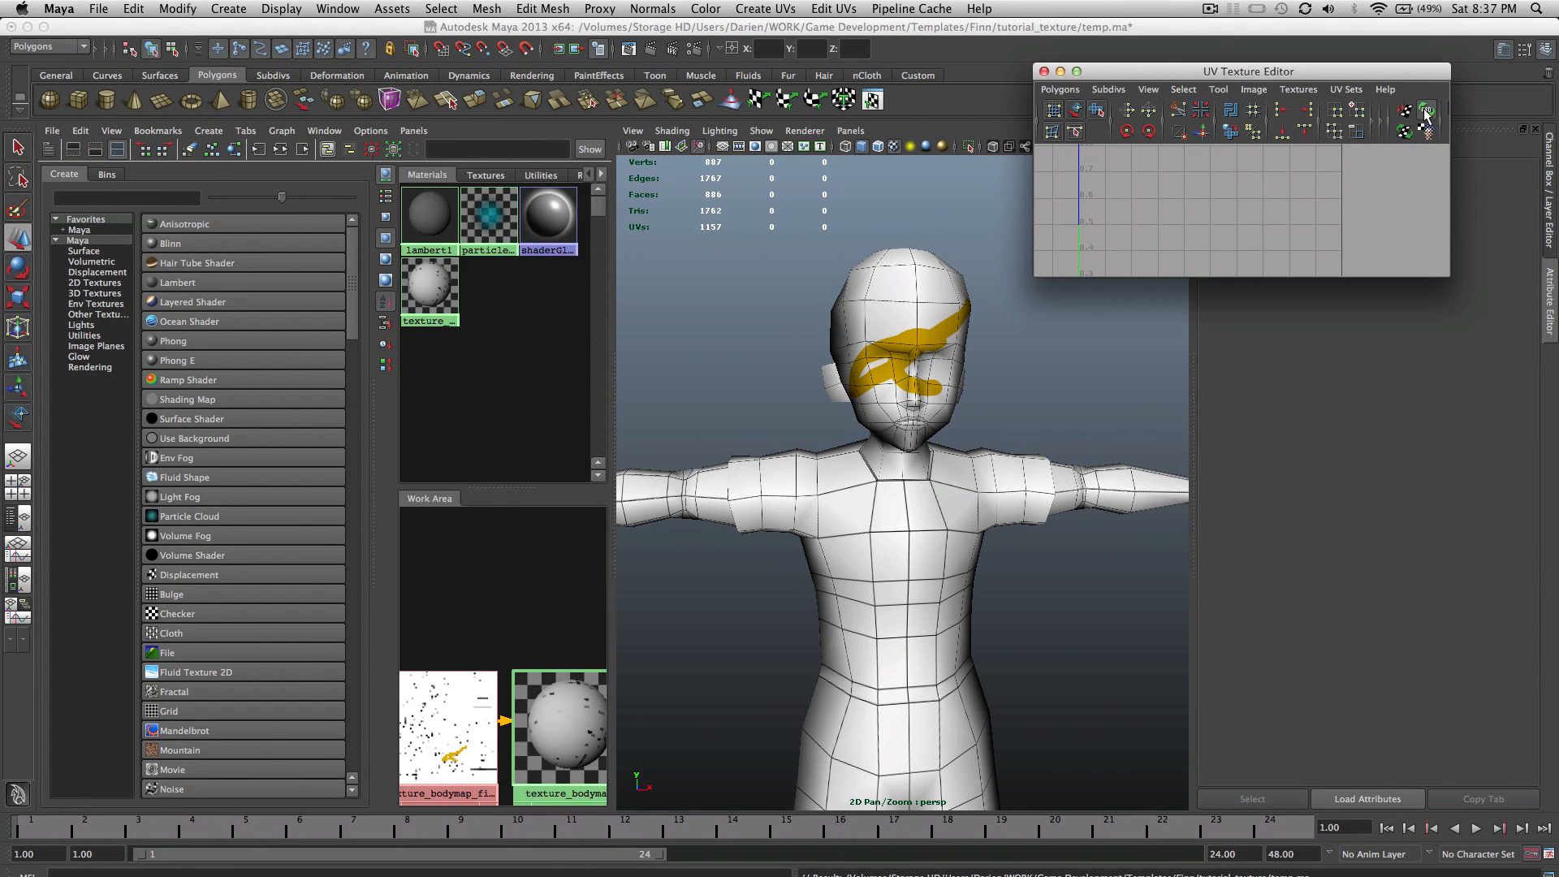
left_click(1427, 109)
left_click_drag(950, 471, 970, 510, "alt")
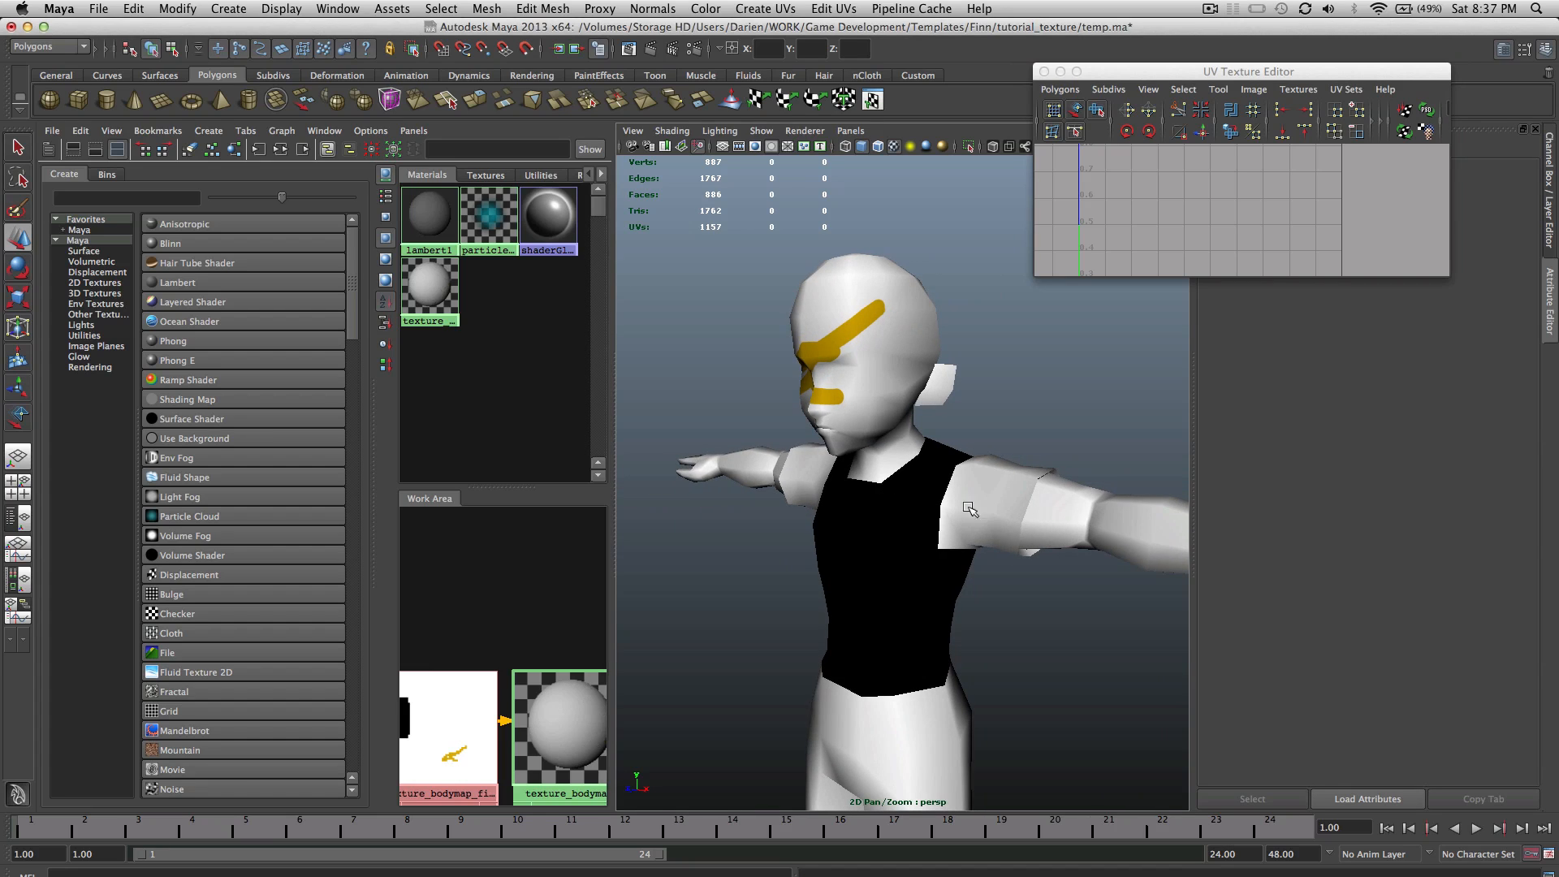
Step: Switch to Photoshop and set up the Brush tool with a red foreground color
key("ctrl+Right")
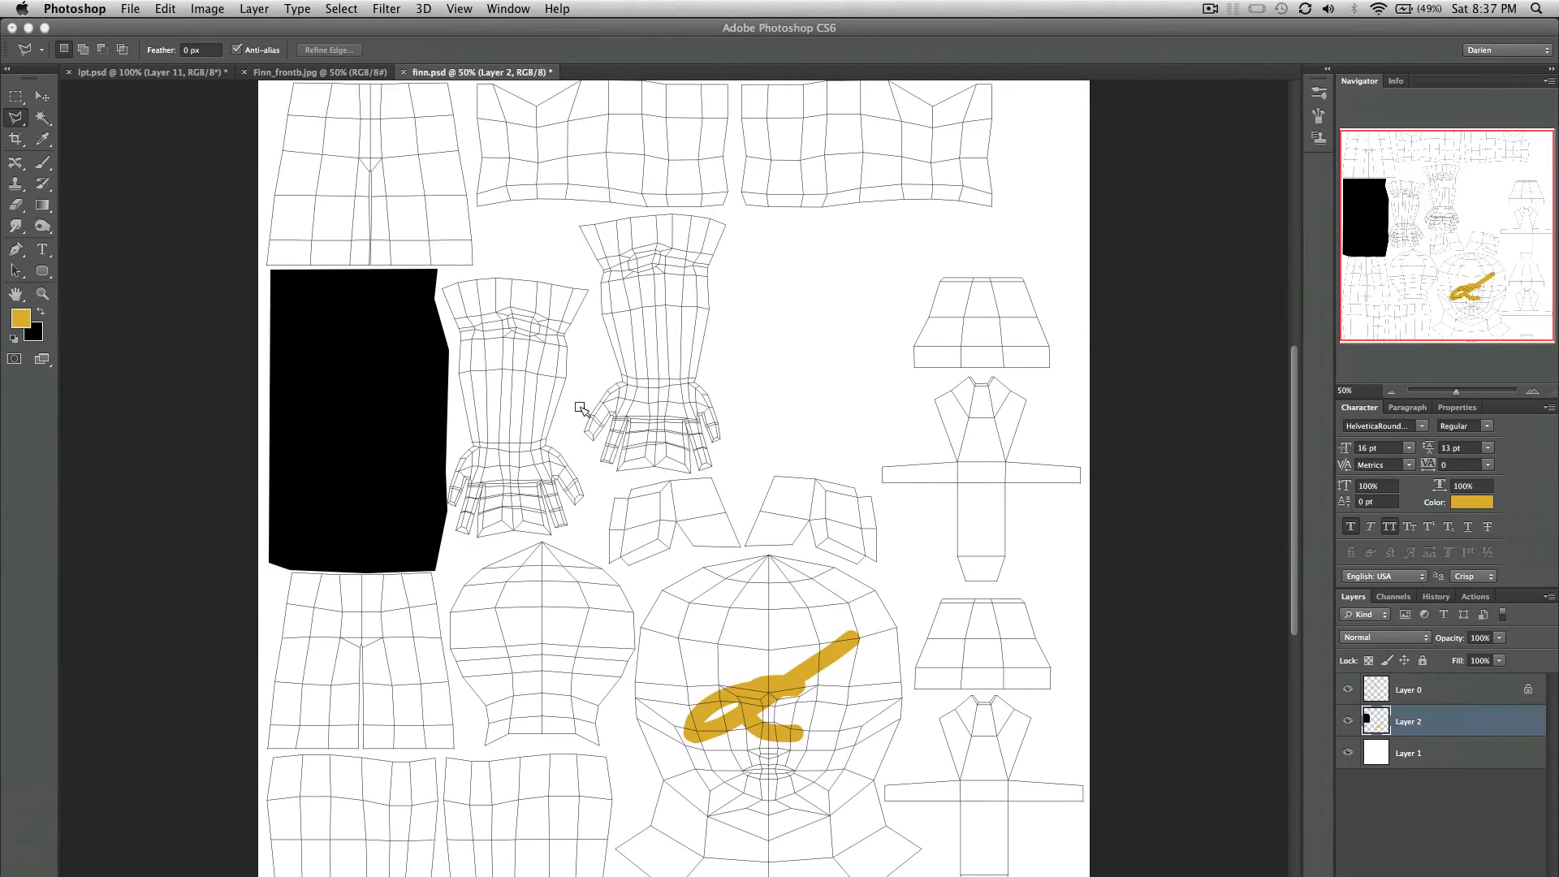
left_click(43, 164)
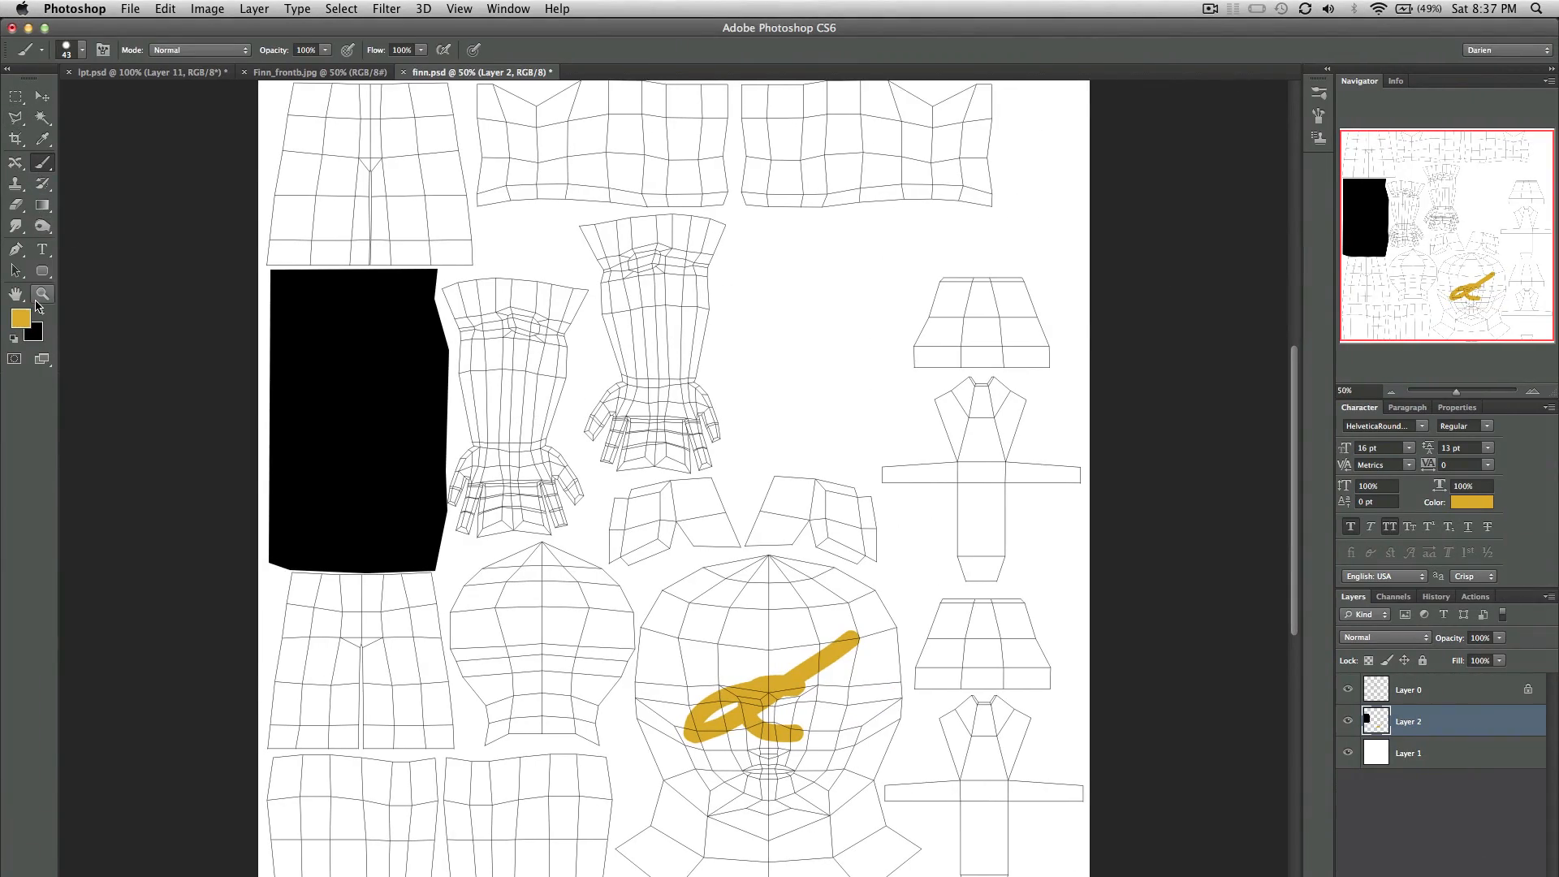
left_click(39, 313)
left_click(23, 318)
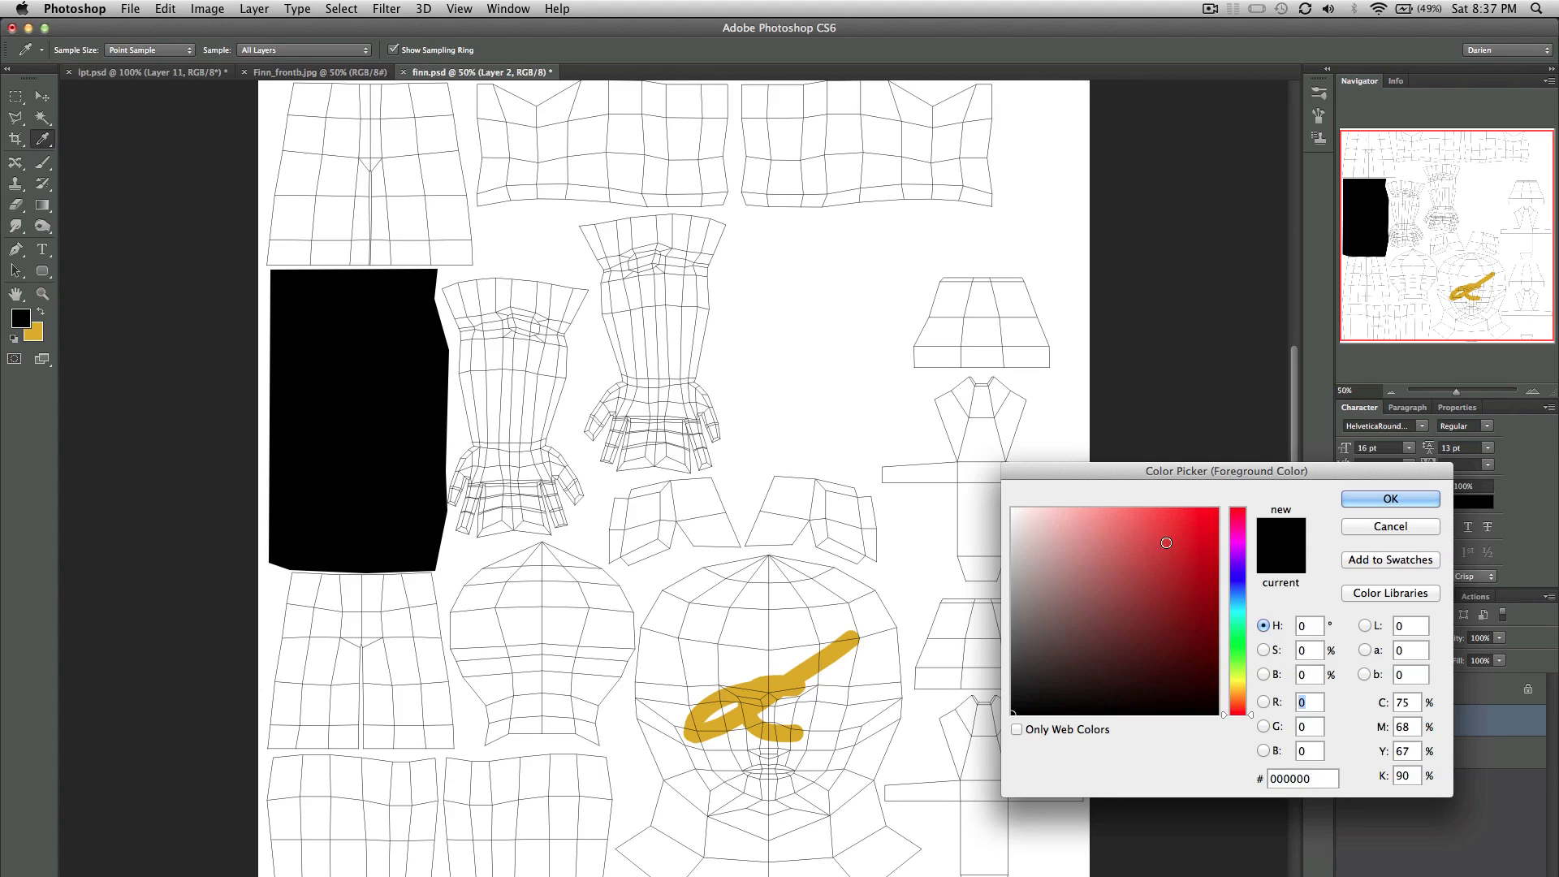
left_click(1163, 547)
left_click(1386, 498)
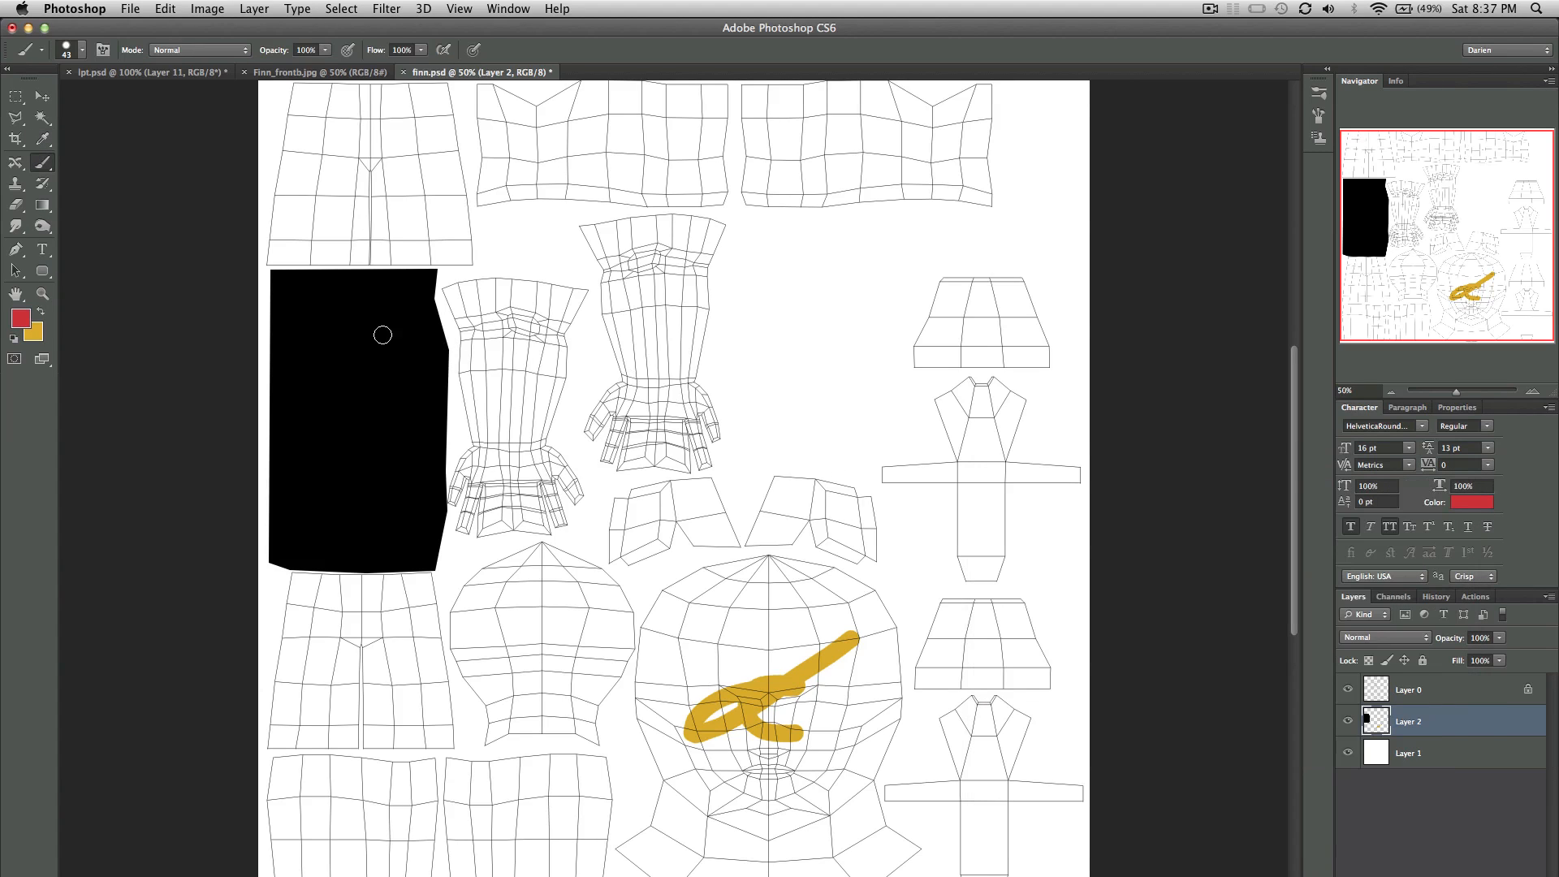
Step: Paint a freehand red ring with two dots inside it on the lower part of the black shirt area, then save the document
left_click(349, 451)
mouse_move(355, 444)
left_mouse_down()
mouse_move(382, 539)
mouse_move(338, 442)
left_mouse_up()
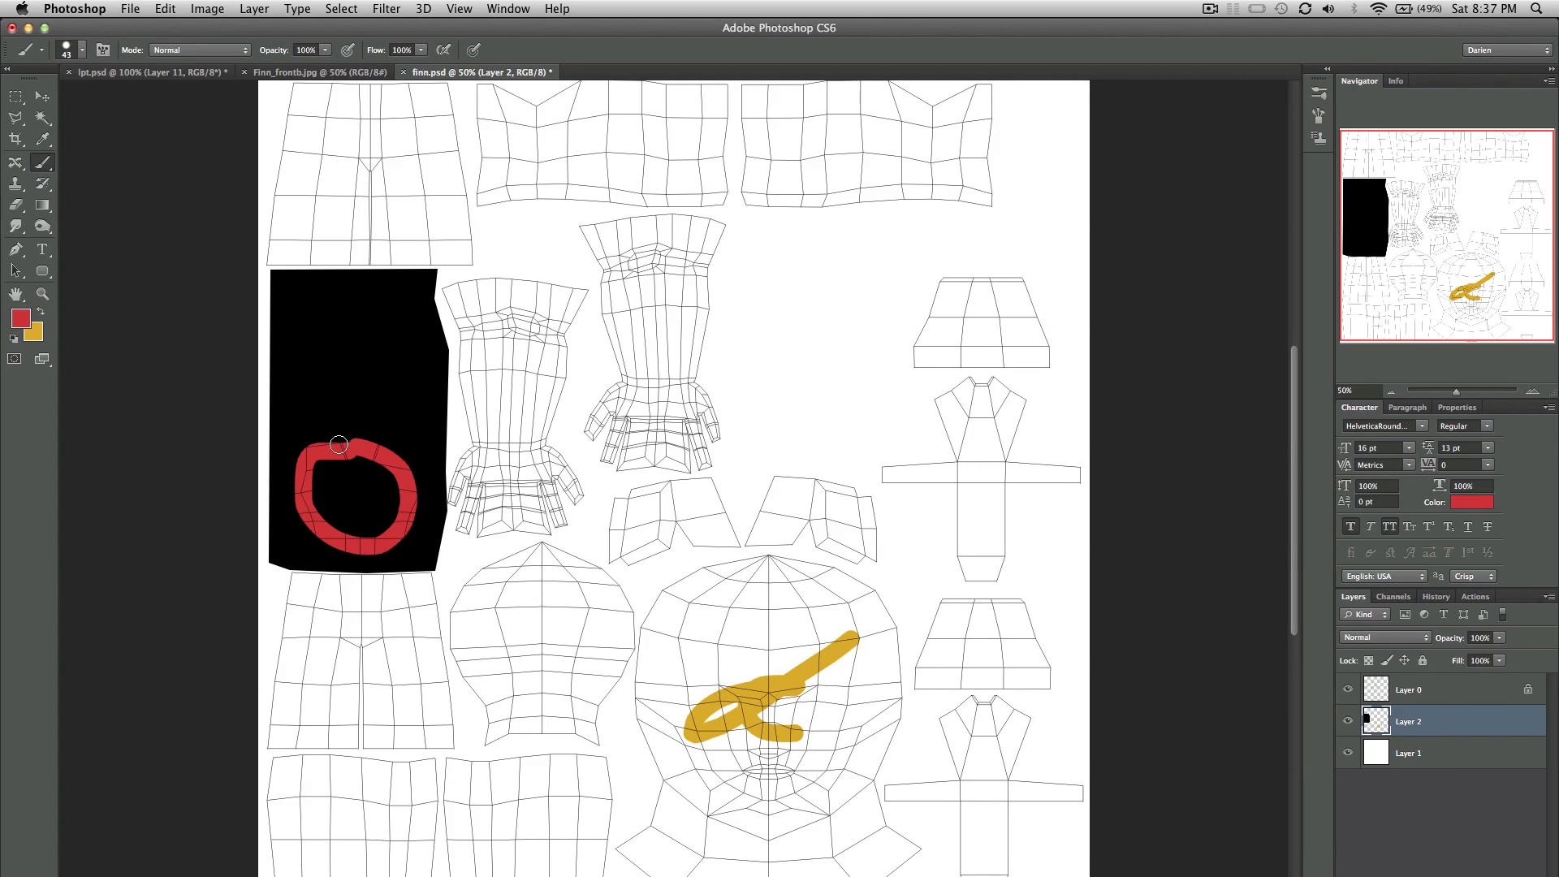
left_click(355, 479)
left_click(367, 512)
key("super+s")
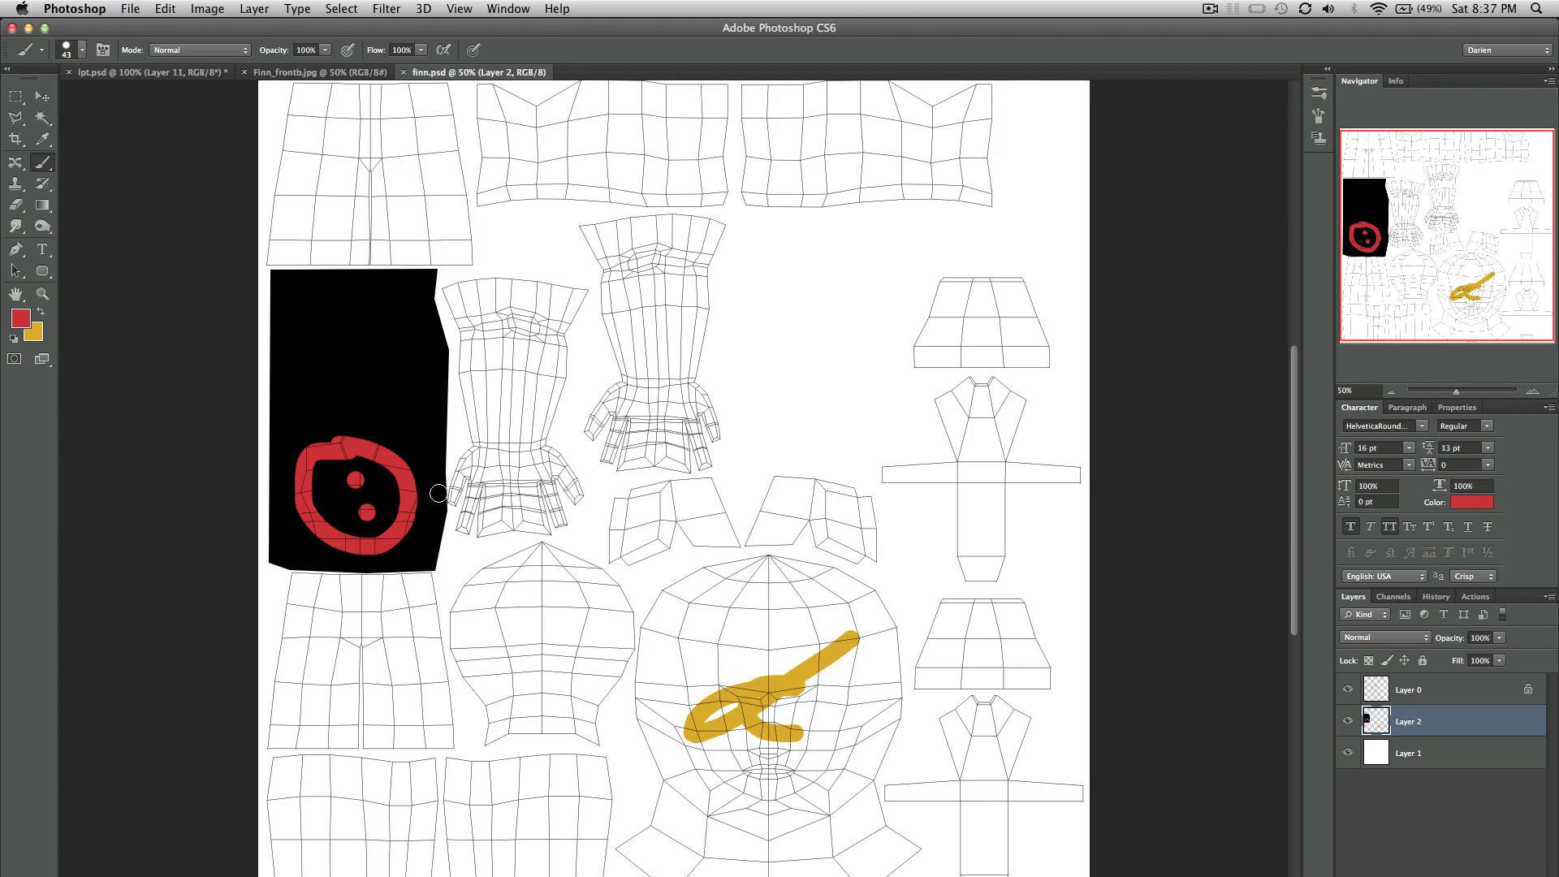
Step: Switch to Maya, reload the texture, and turn the character to show the red markings on the shirt
key("ctrl+Left")
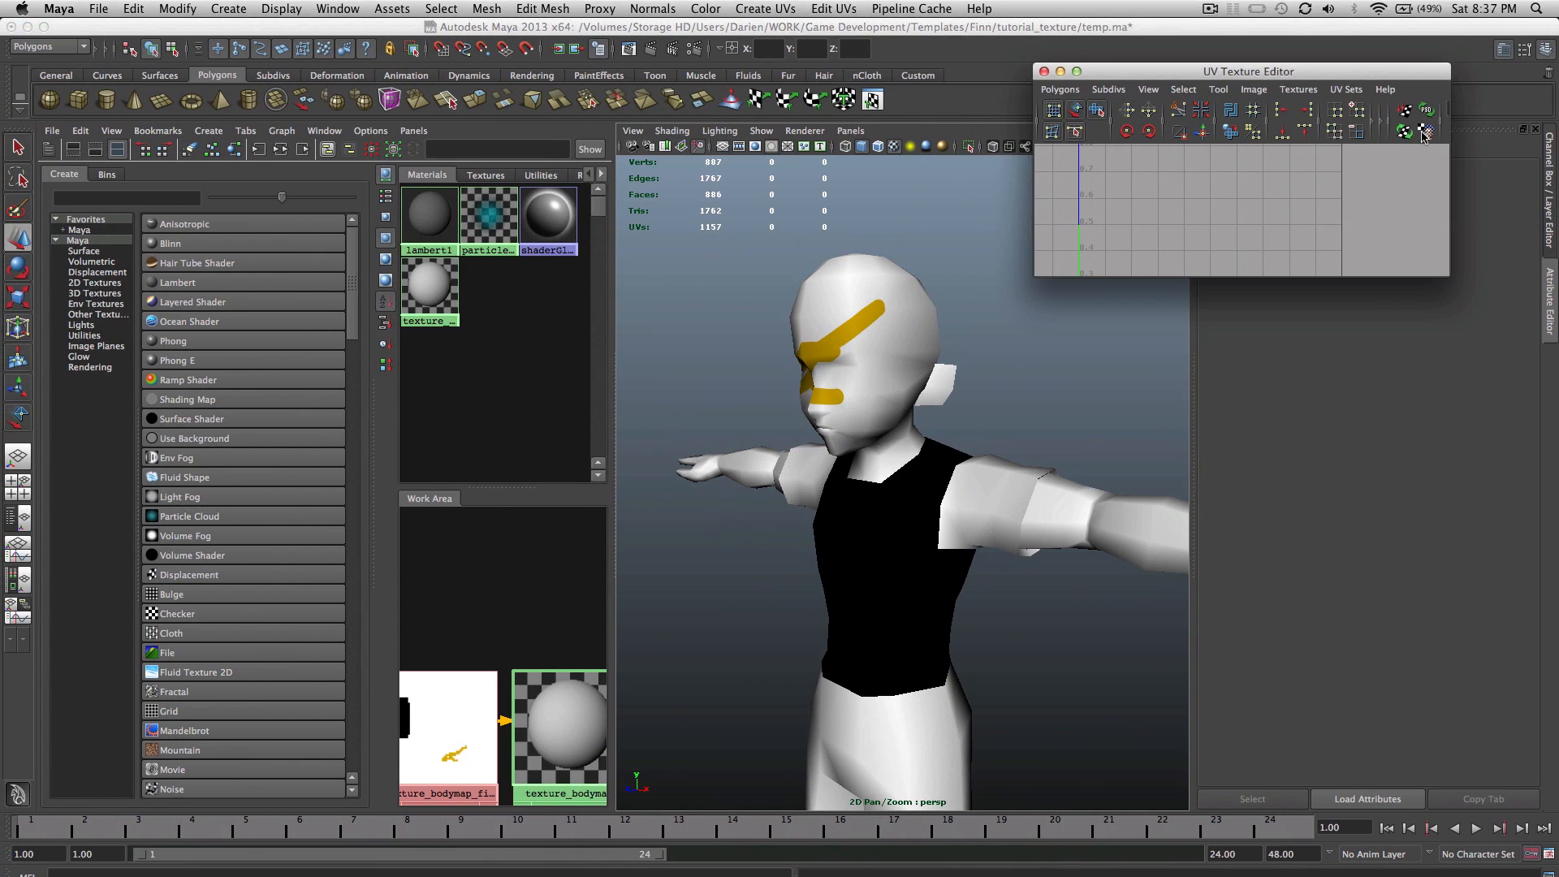
left_click(1431, 116)
scroll(988, 439, "up", 3)
left_click_drag(988, 438, 1088, 422, "alt")
Step: Switch to Photoshop and toggle Layer 2's visibility to compare the UV layout with and without the paint
key("ctrl+Right")
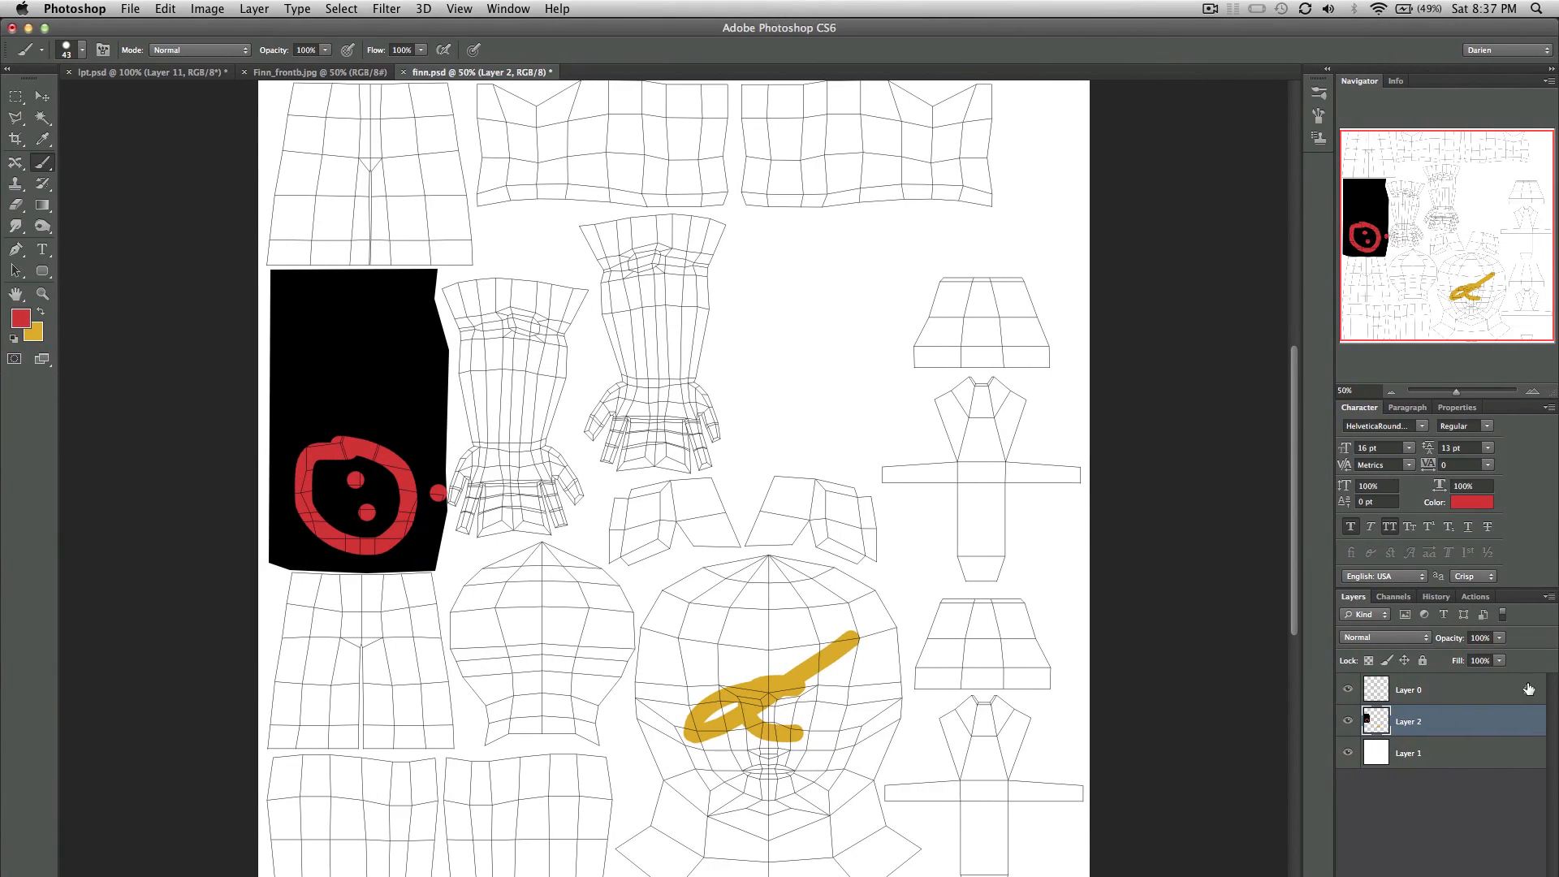
left_click(1492, 689)
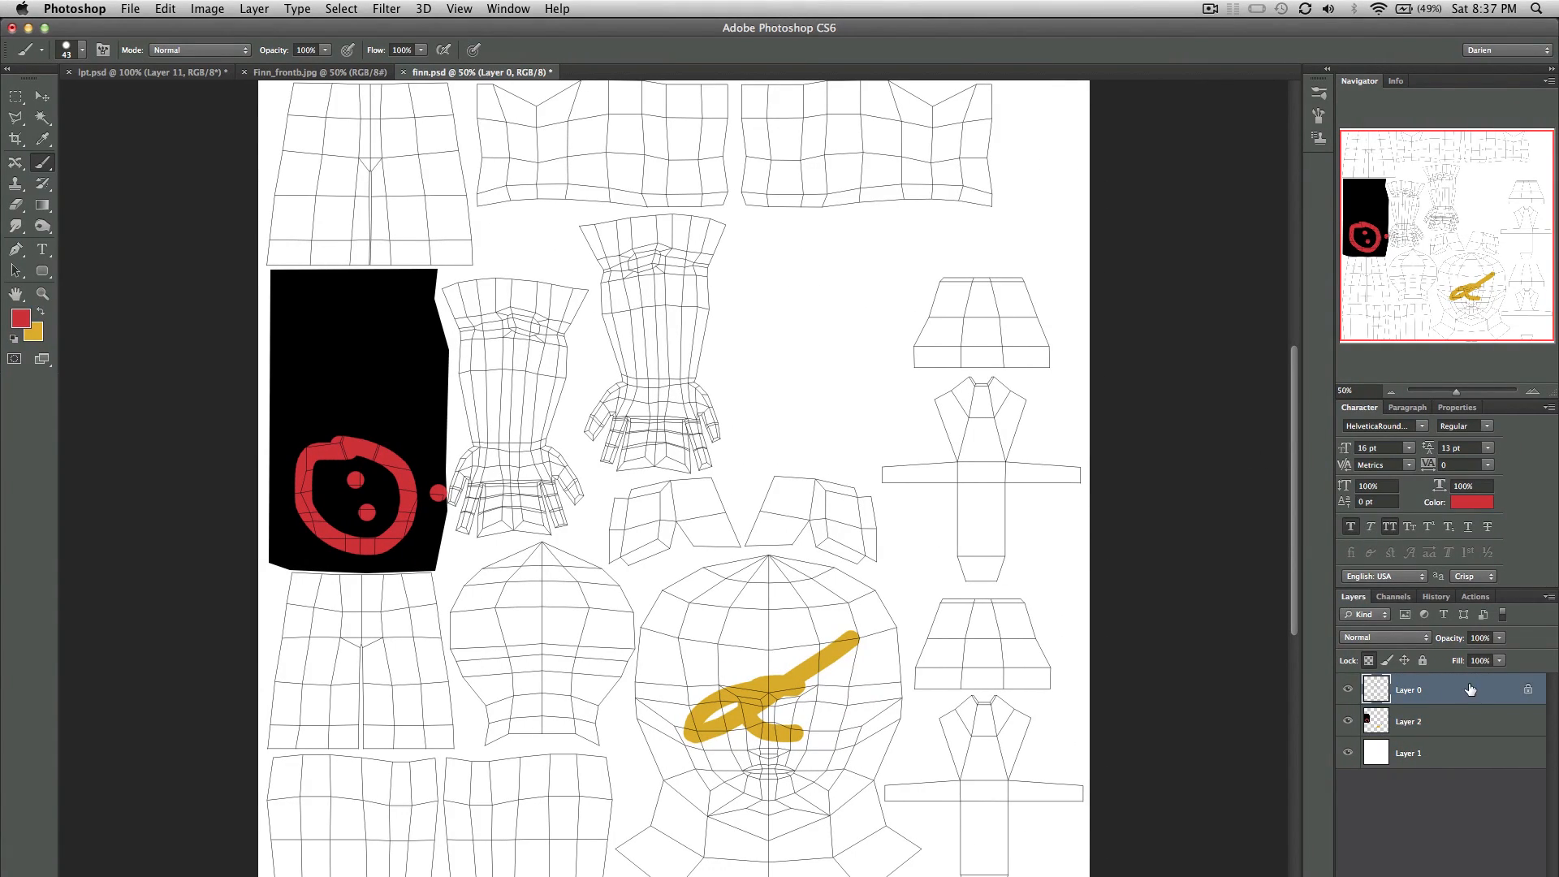
left_click(1348, 721)
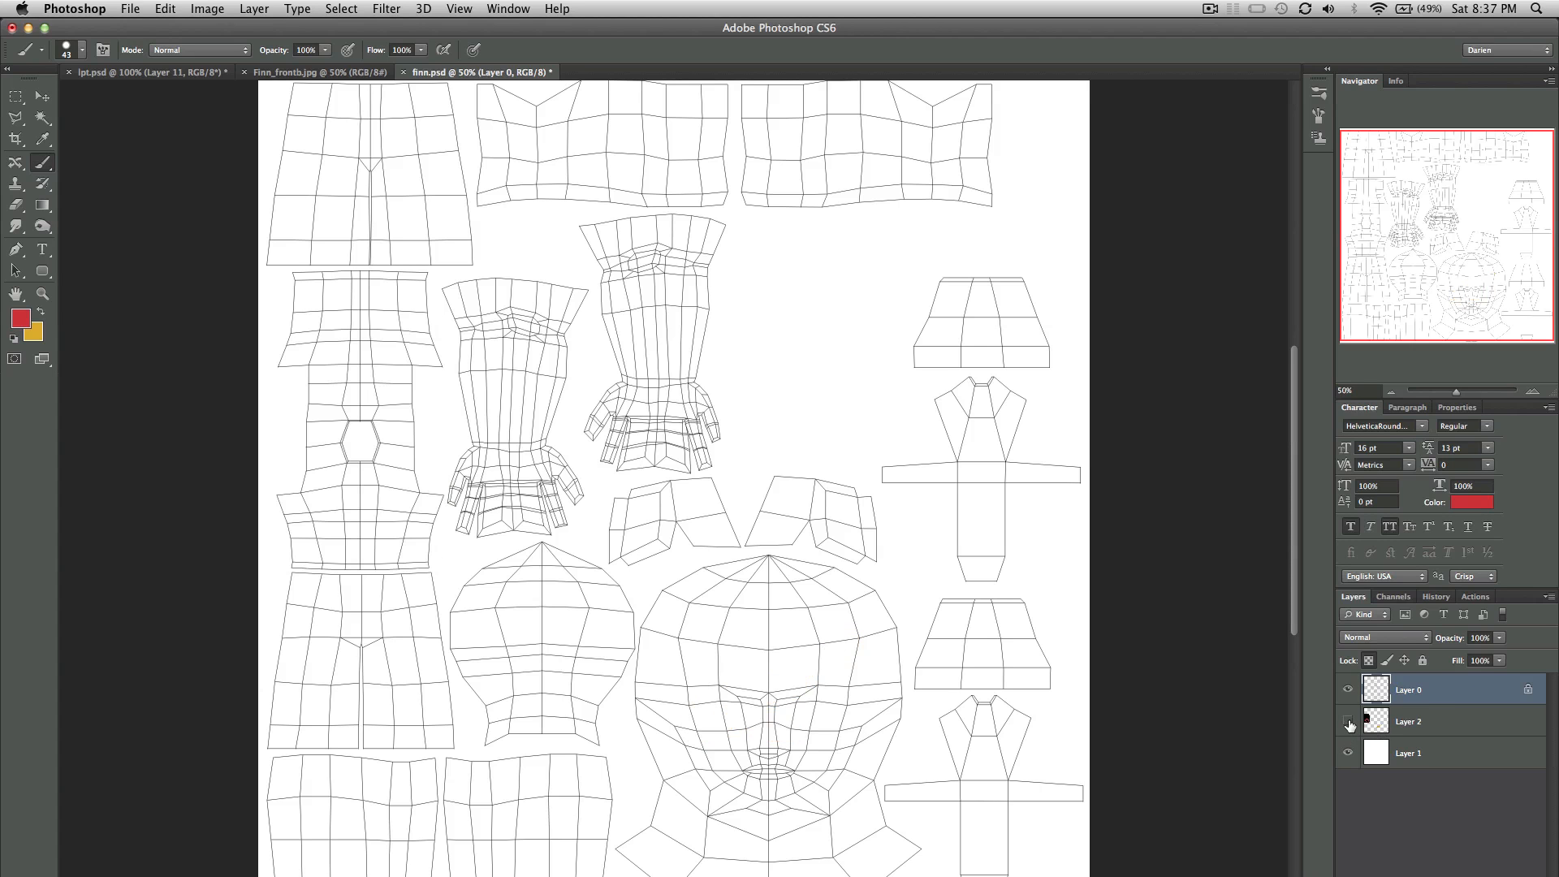
left_click(1348, 721)
left_click(1348, 721)
left_click(1348, 721)
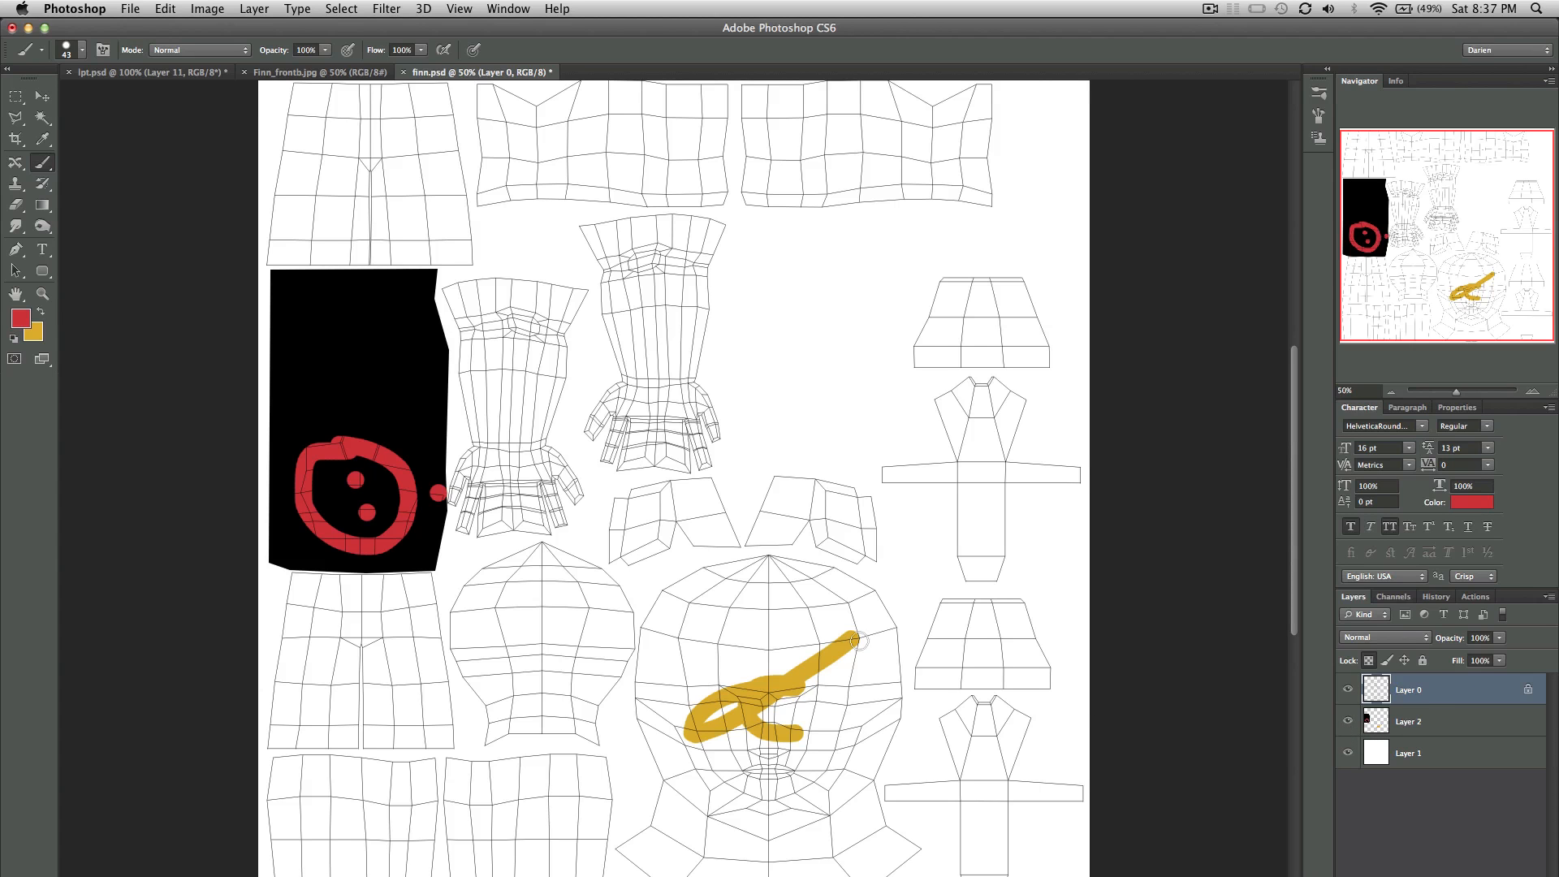
Step: Switch to Maya and examine the painted shirt and face from the front and side
key("ctrl+Left")
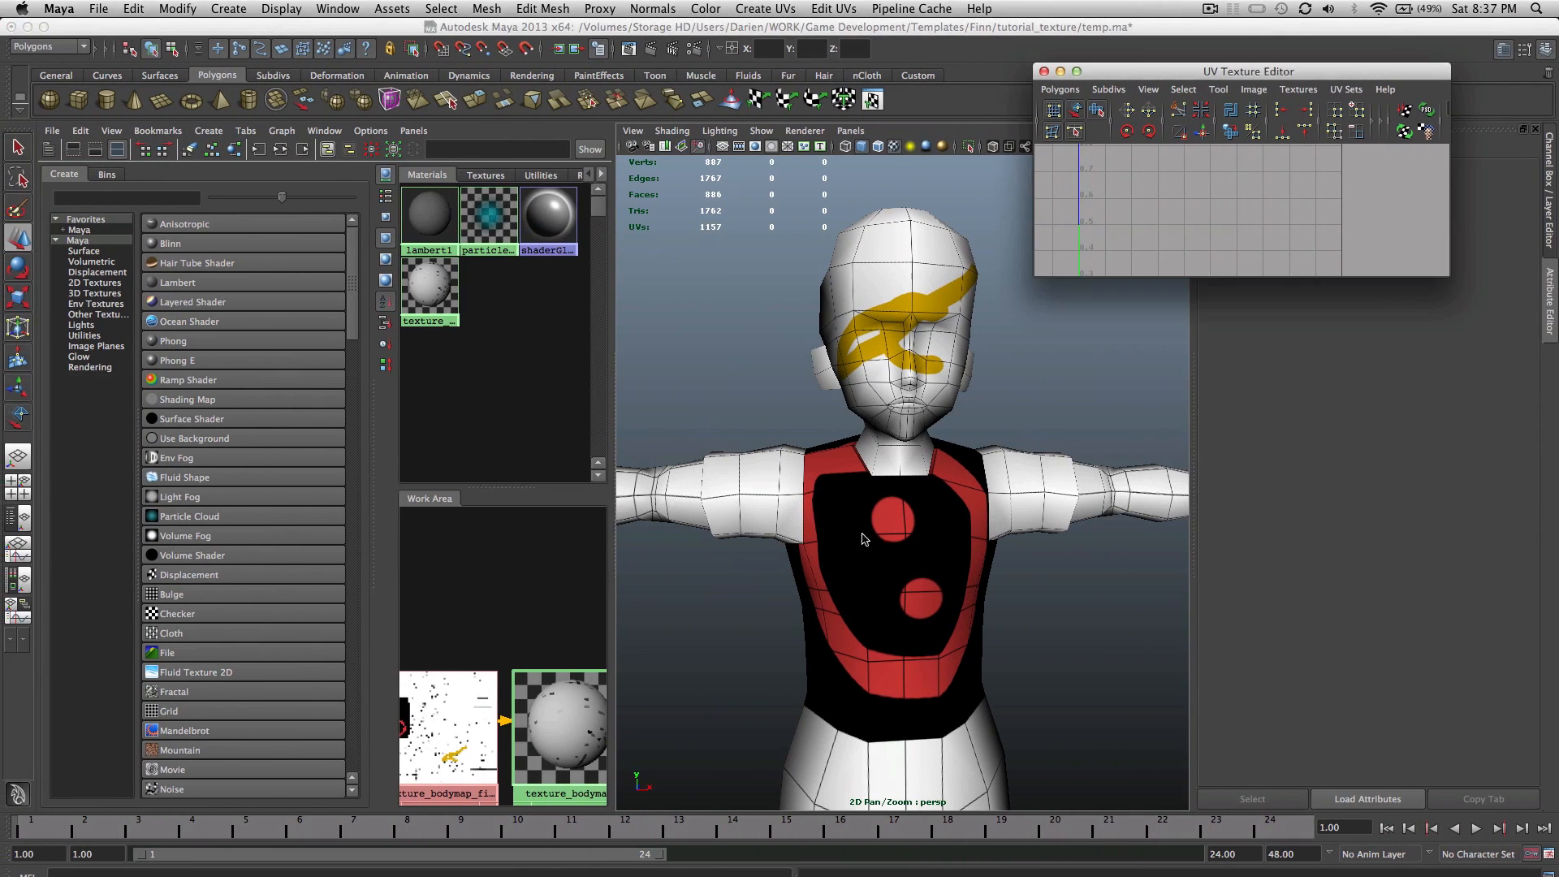
left_click_drag(1075, 560, 851, 562, "alt")
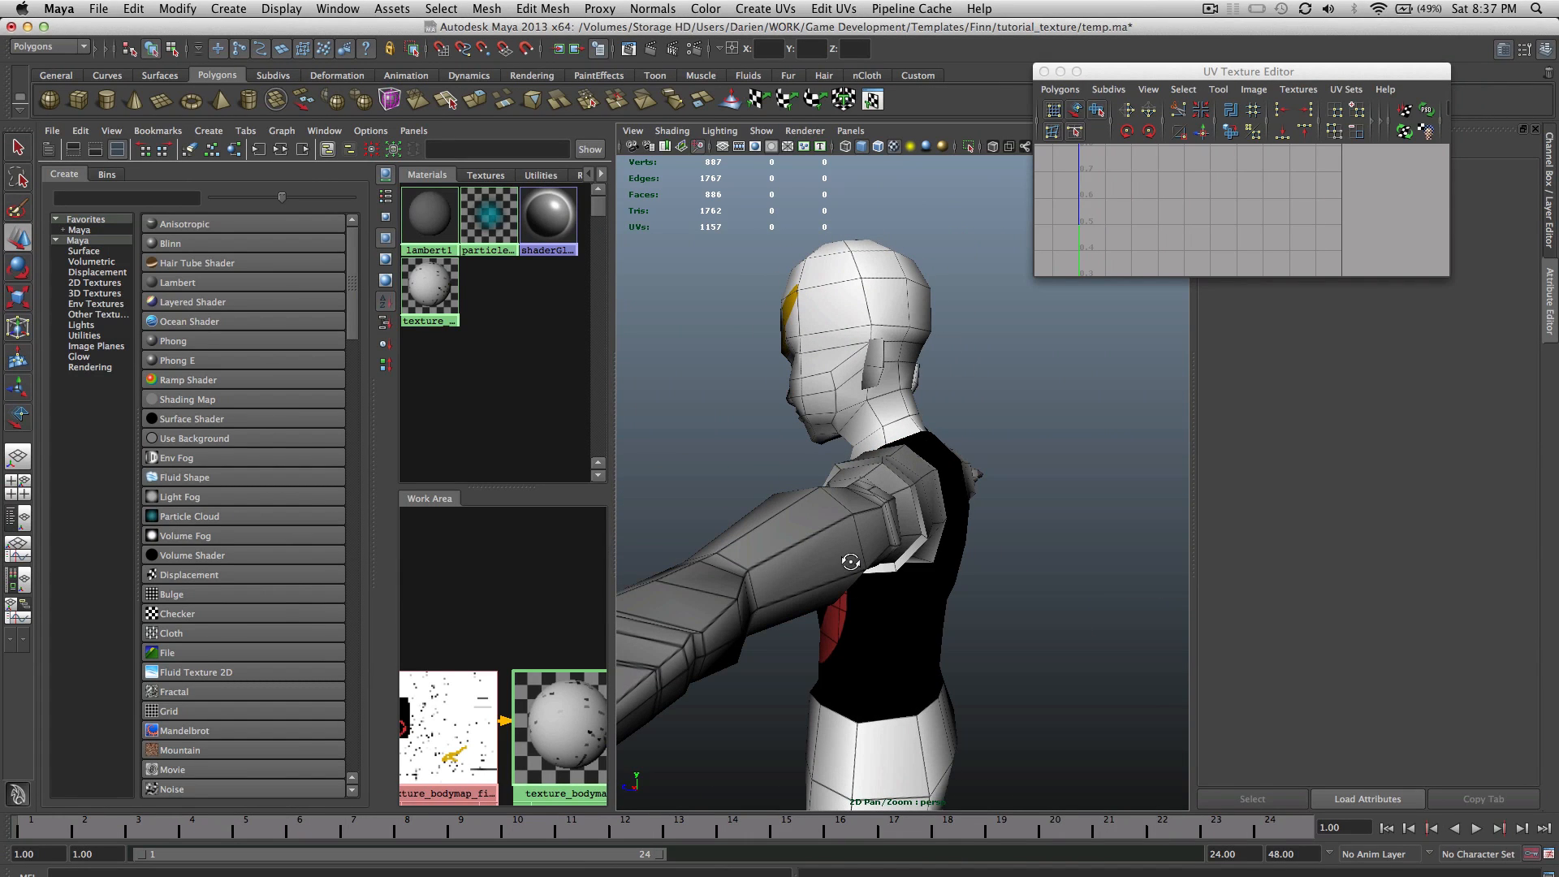
left_click_drag(851, 562, 969, 555, "alt")
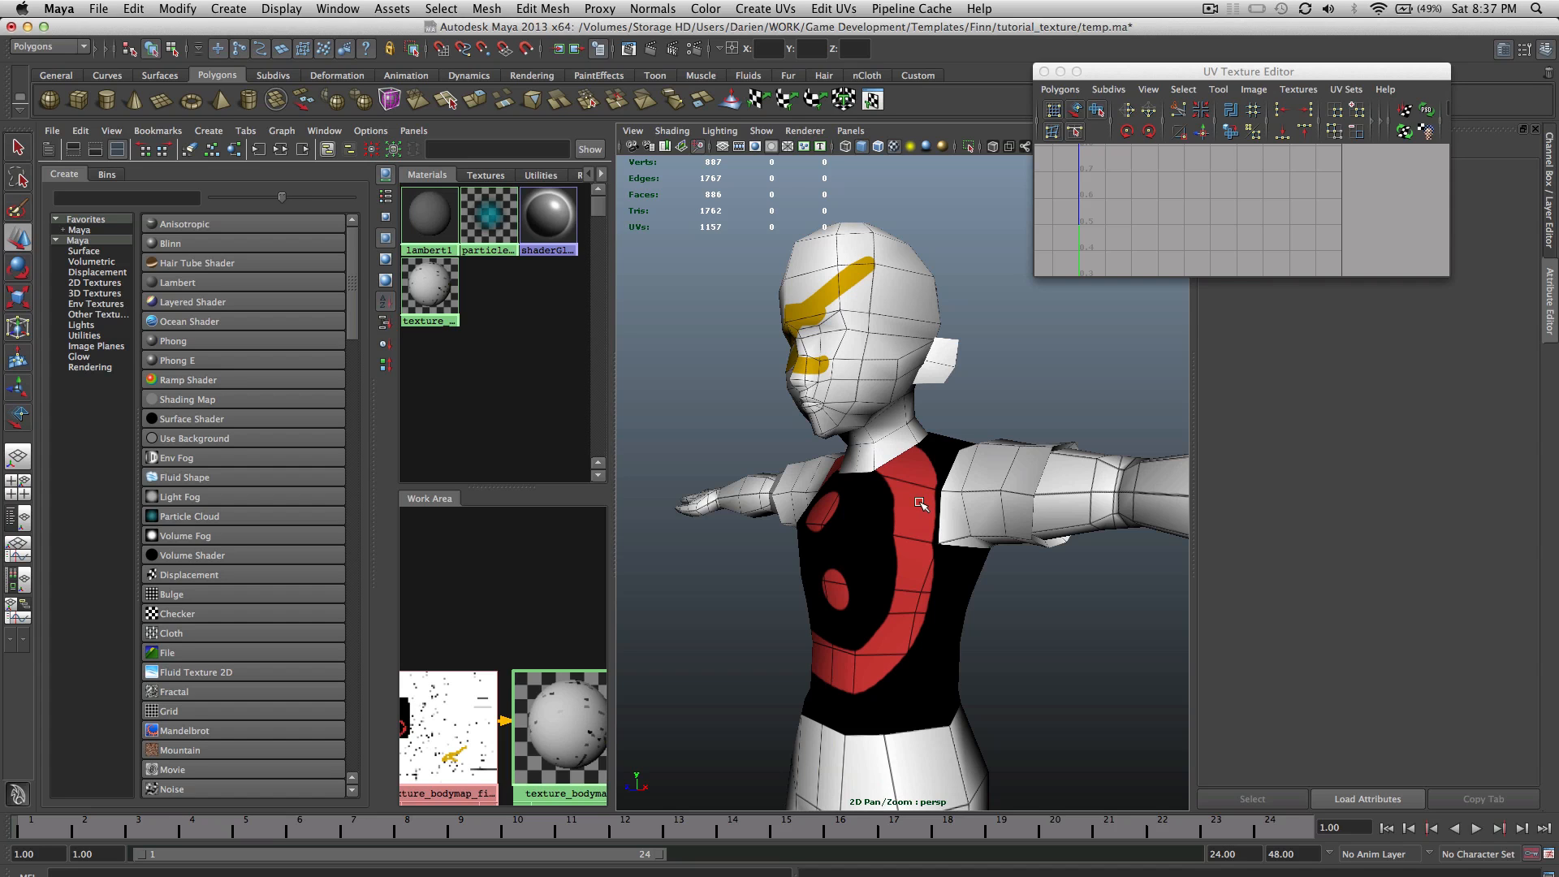
Step: Switch to Photoshop and copy a rectangular marquee selection around the shirt logo in Finn_frontls.jpg
key("ctrl+Right")
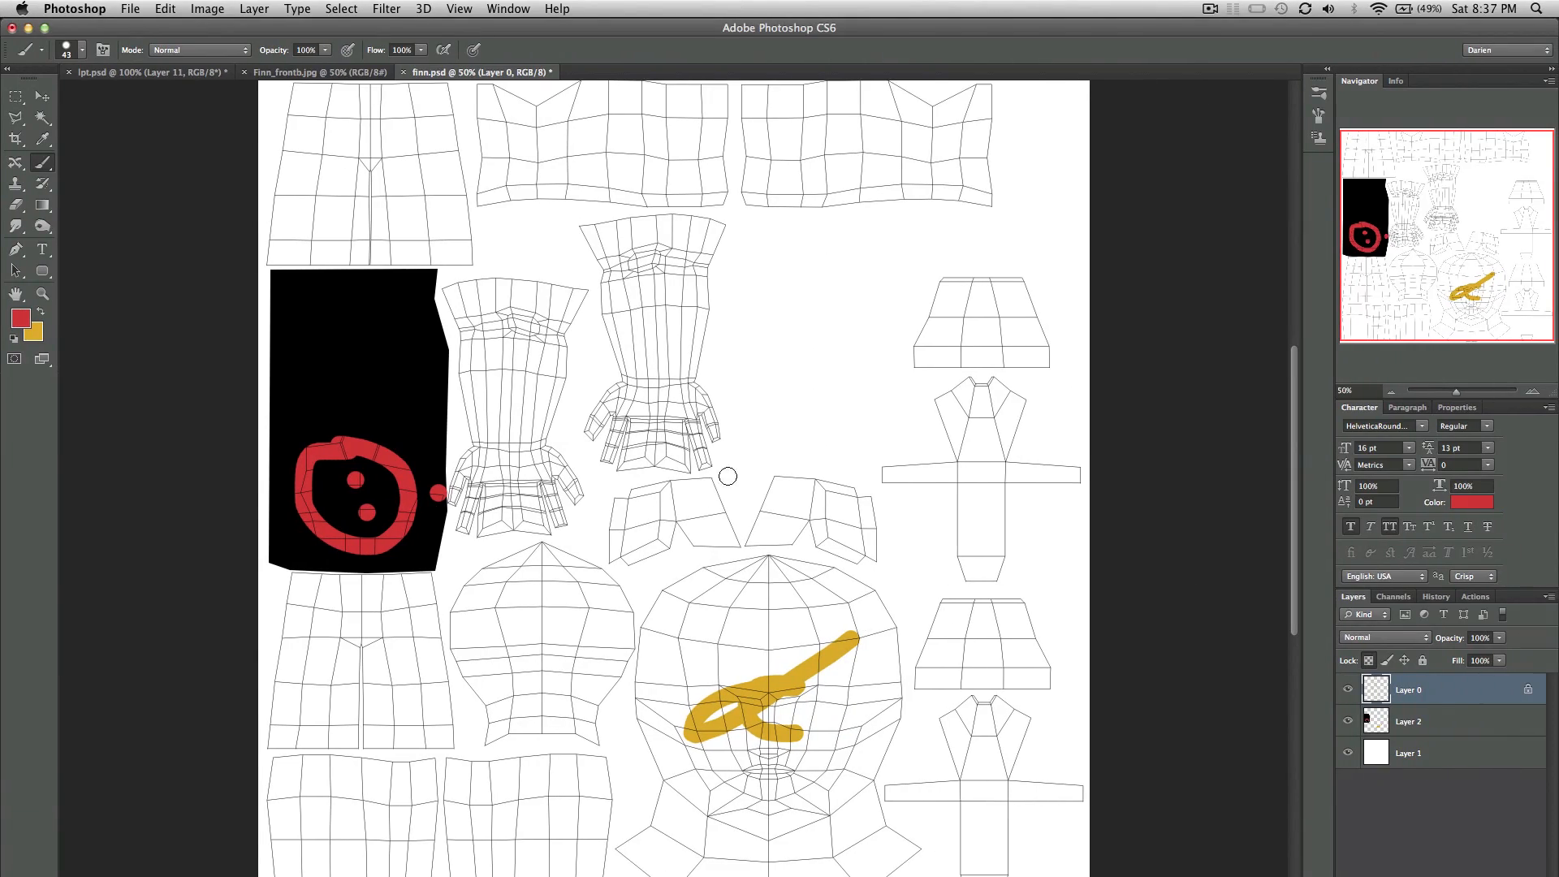
left_click(309, 72)
left_click(15, 96)
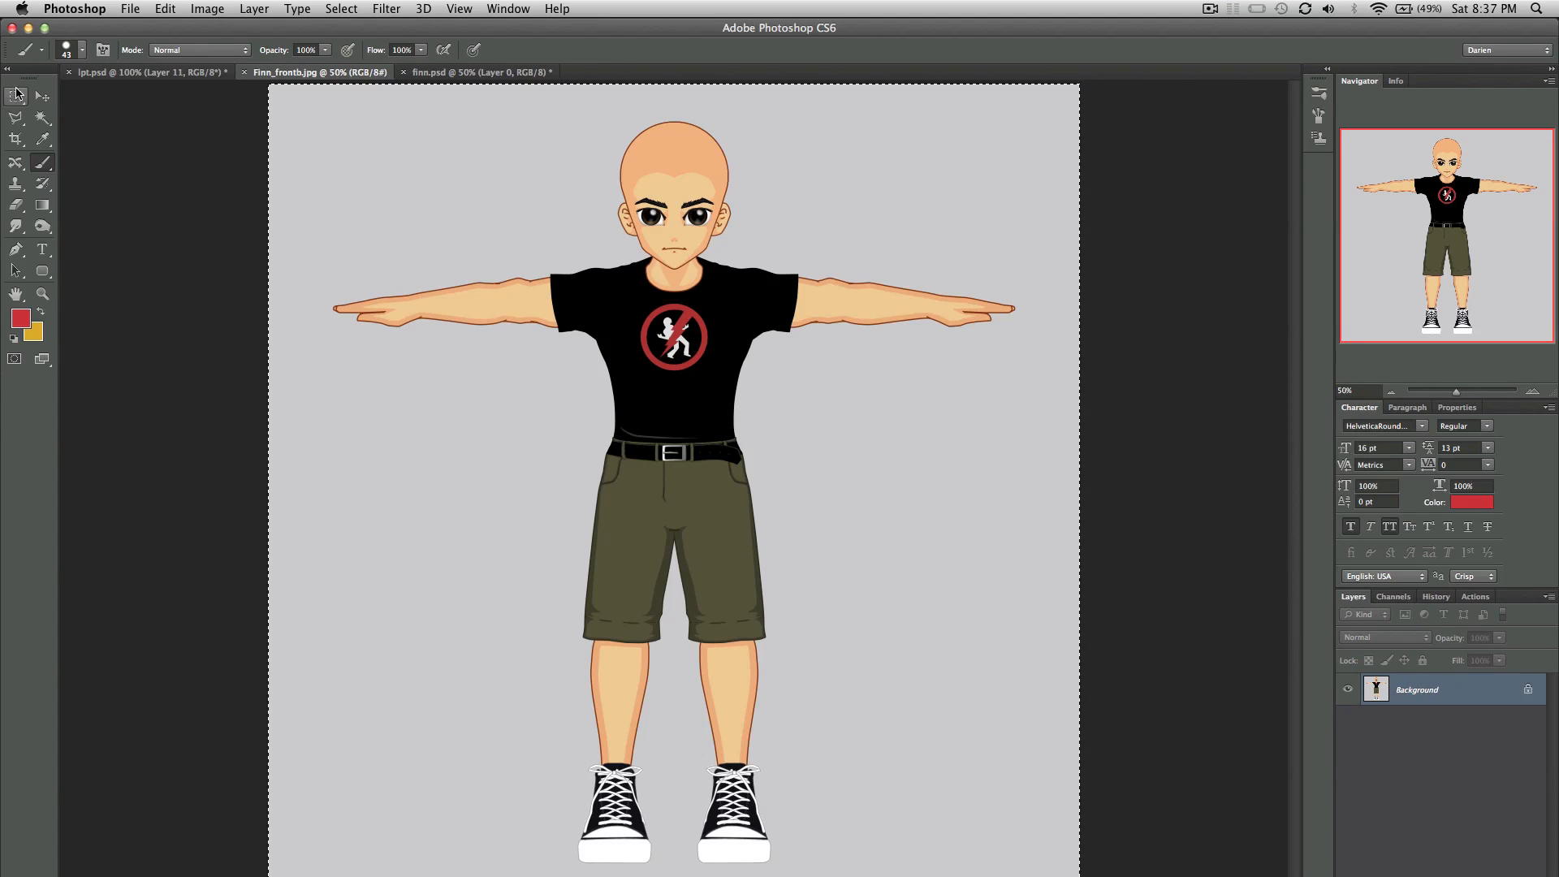
left_click_drag(634, 297, 709, 345)
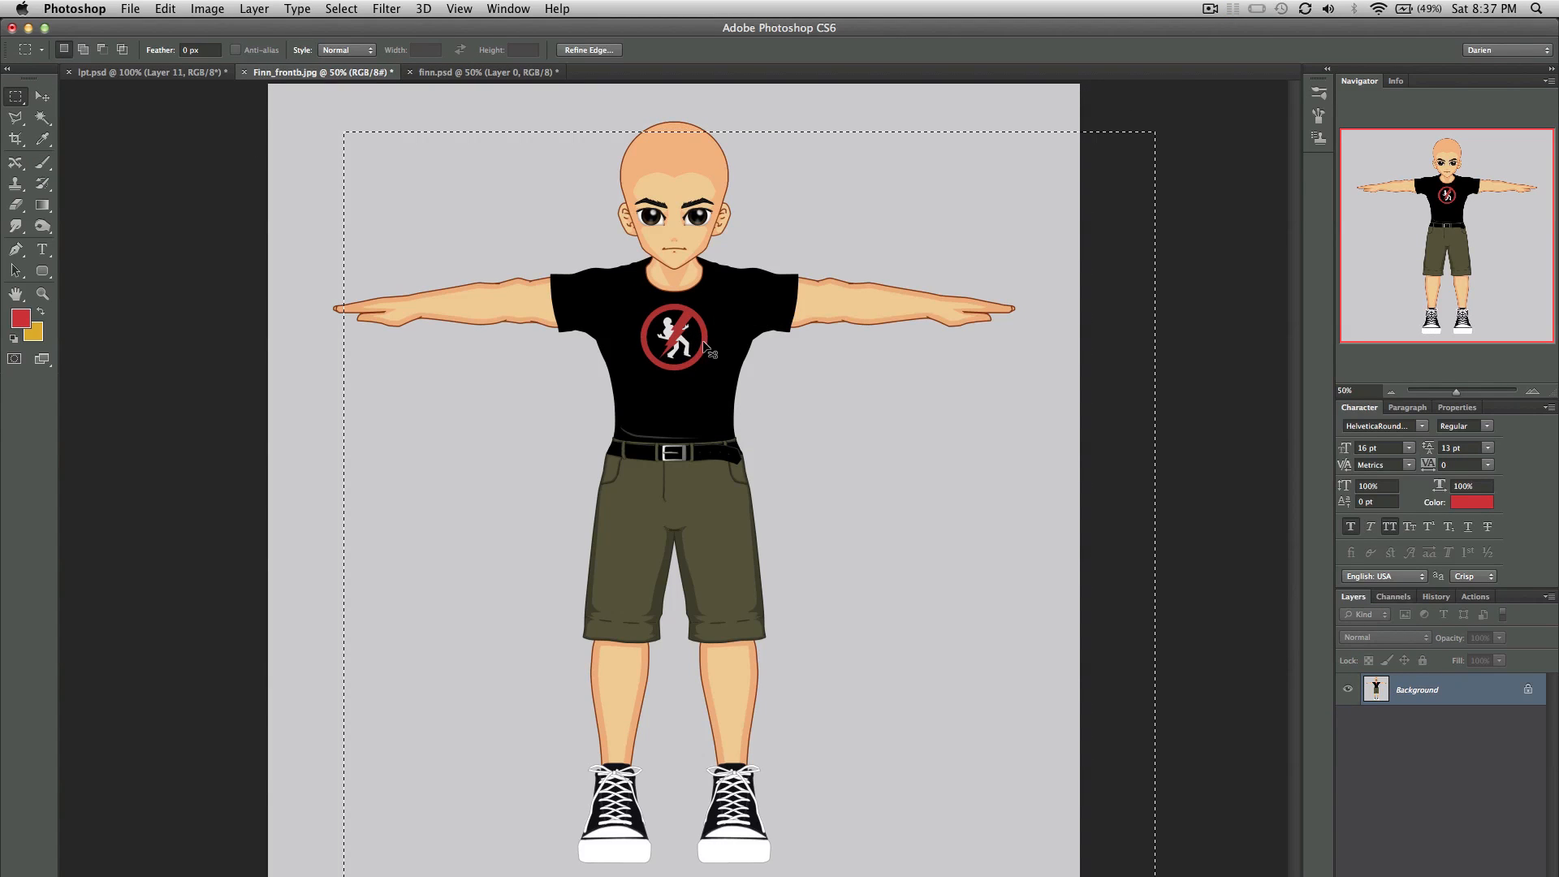
left_click(709, 345)
left_click_drag(628, 297, 720, 369)
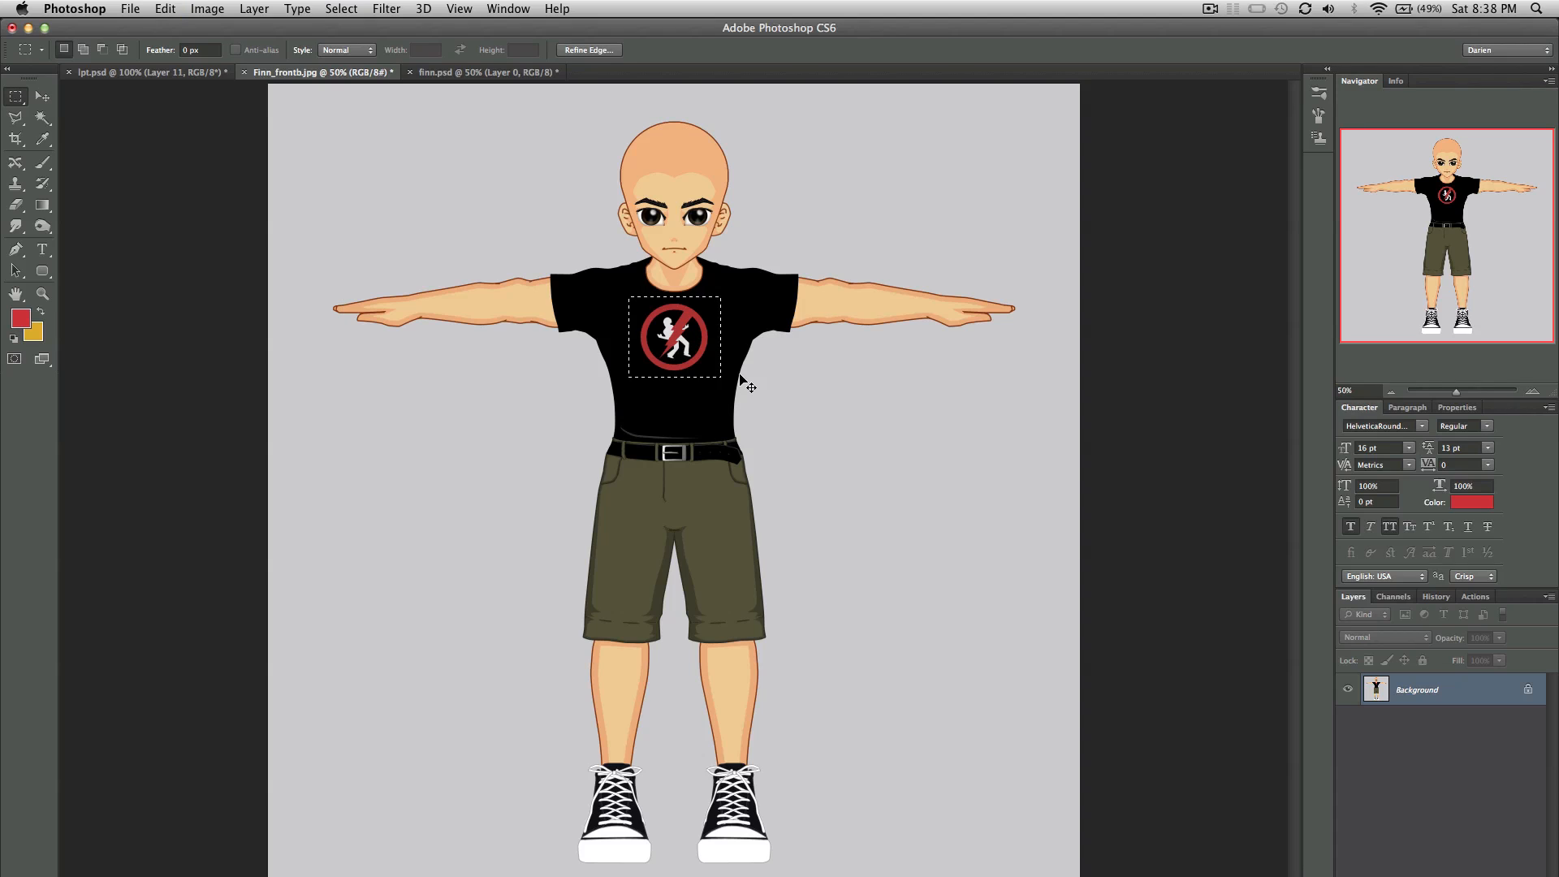
Step: In finn.psd, hide Layer 2, paste the logo onto the chest area of the shirt UV shell, and save
left_click(478, 73)
left_click(42, 96)
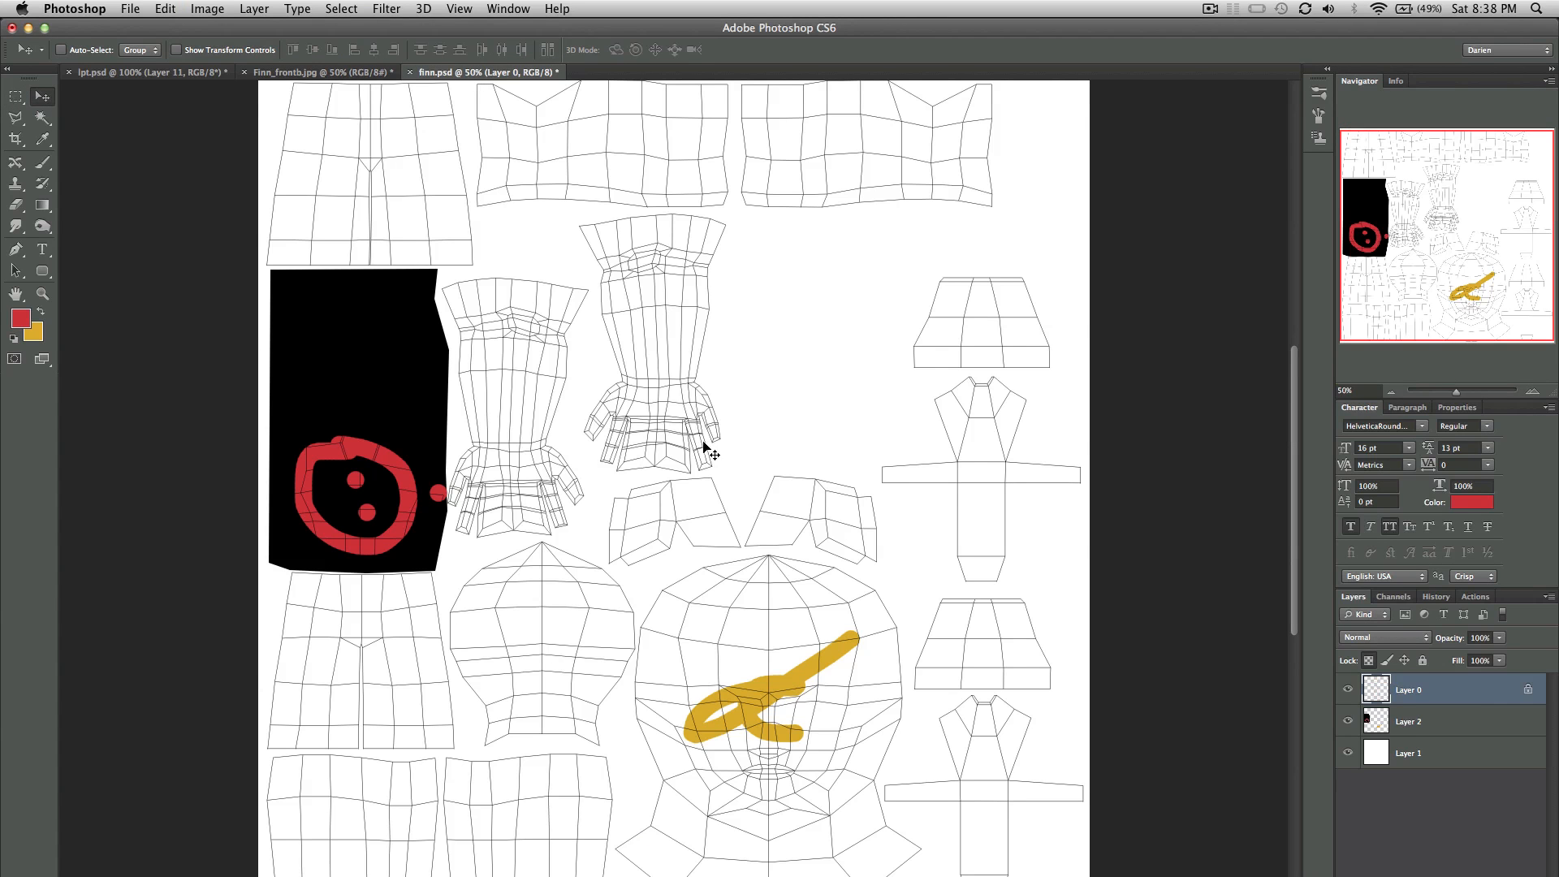
left_click(1347, 721)
left_click(1405, 723)
key("cmd+v")
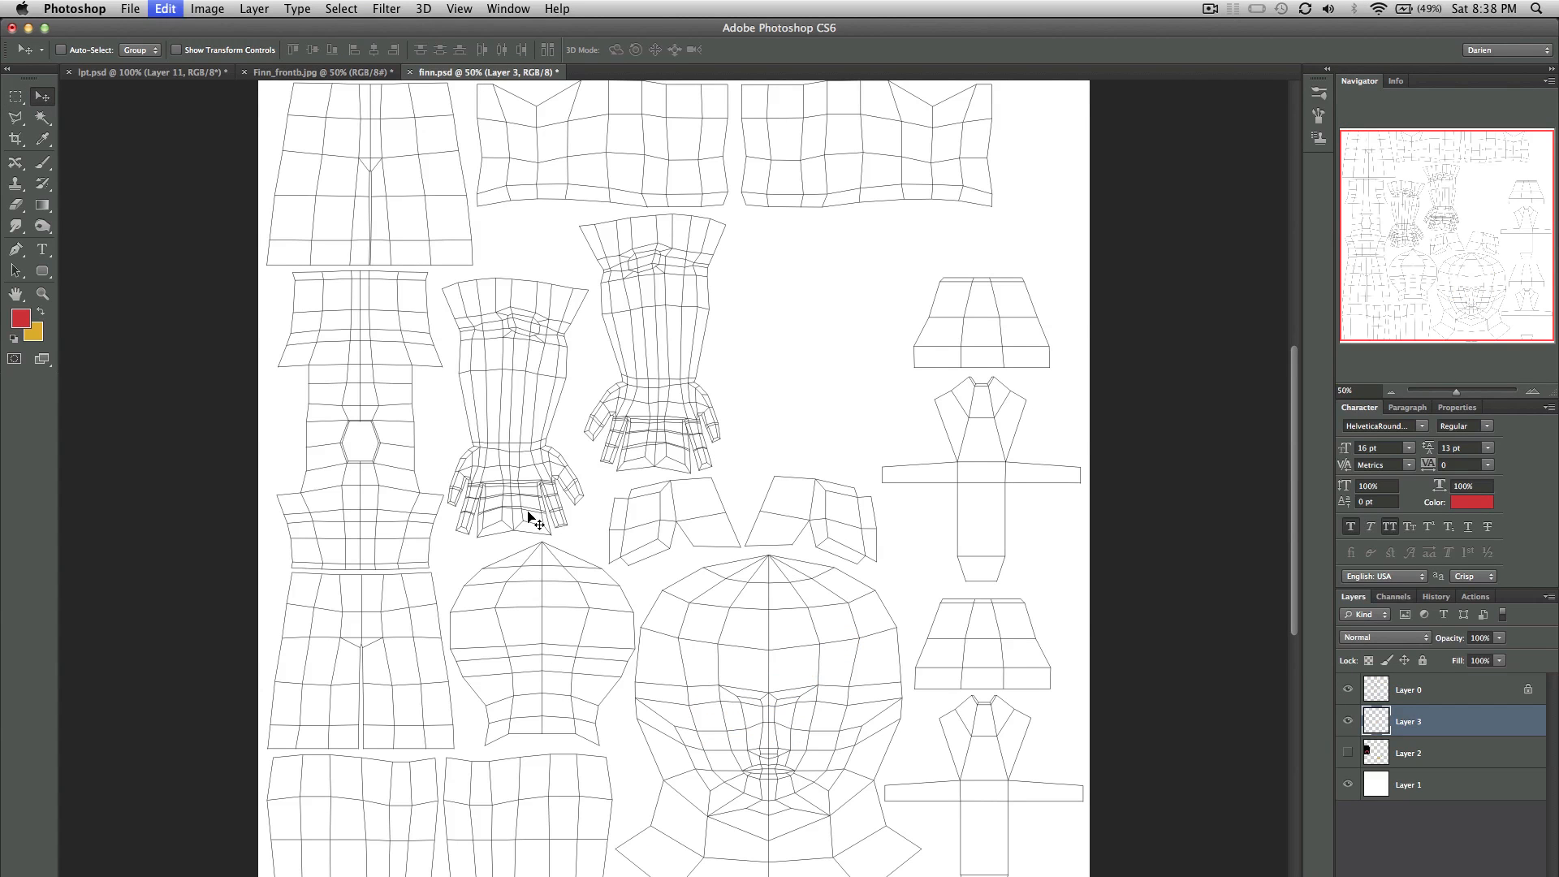
left_click_drag(671, 488, 361, 503)
Step: Switch to Maya, reload the texture, and turn the character to face front with the chest logo
key("ctrl+Left")
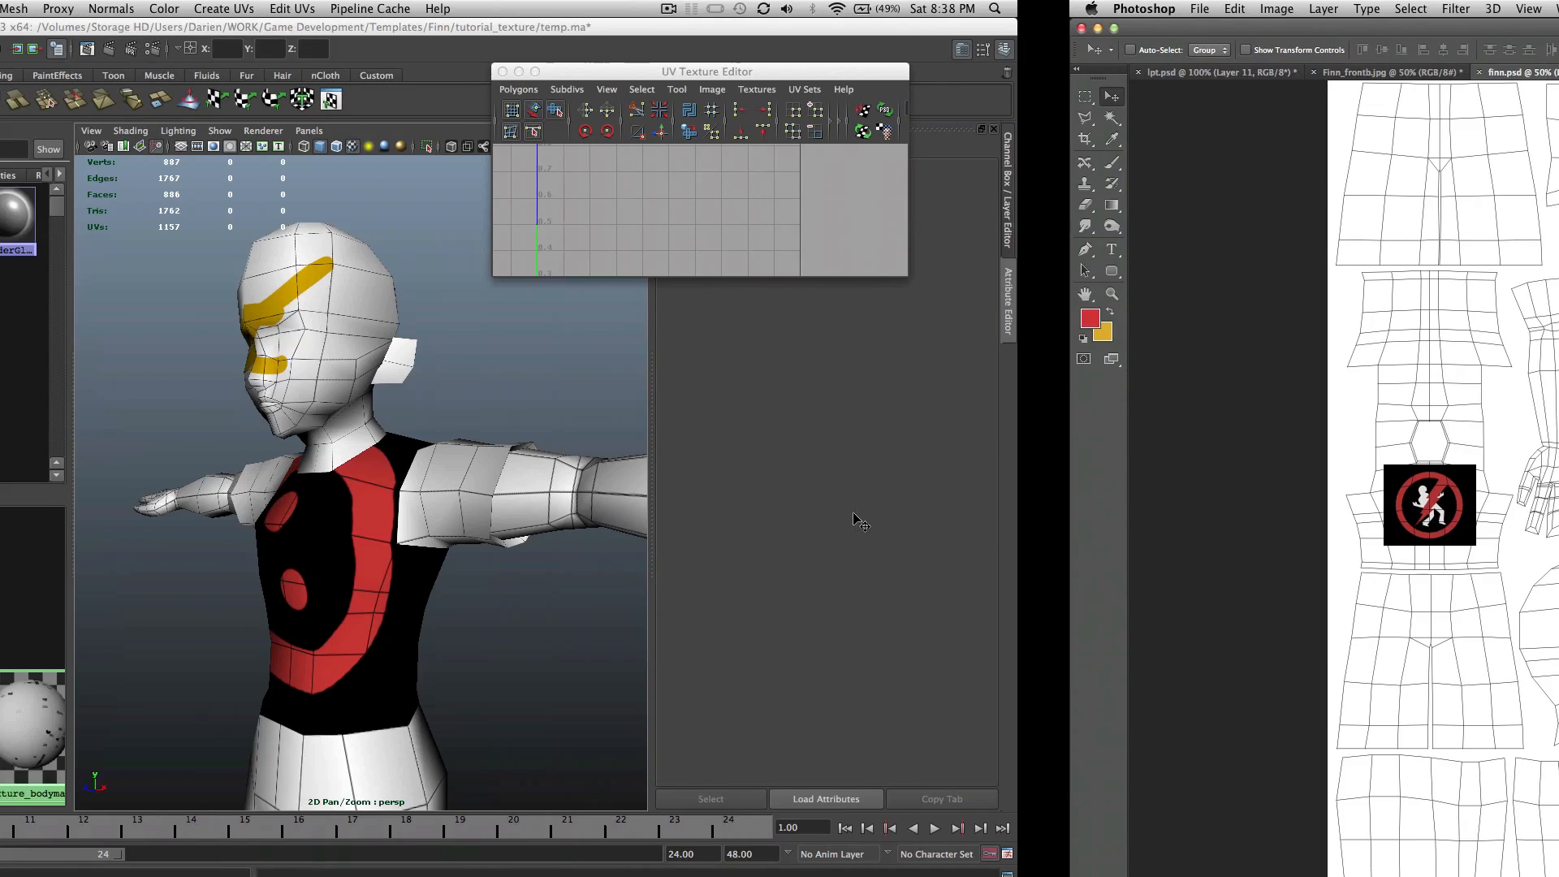
left_click(1429, 113)
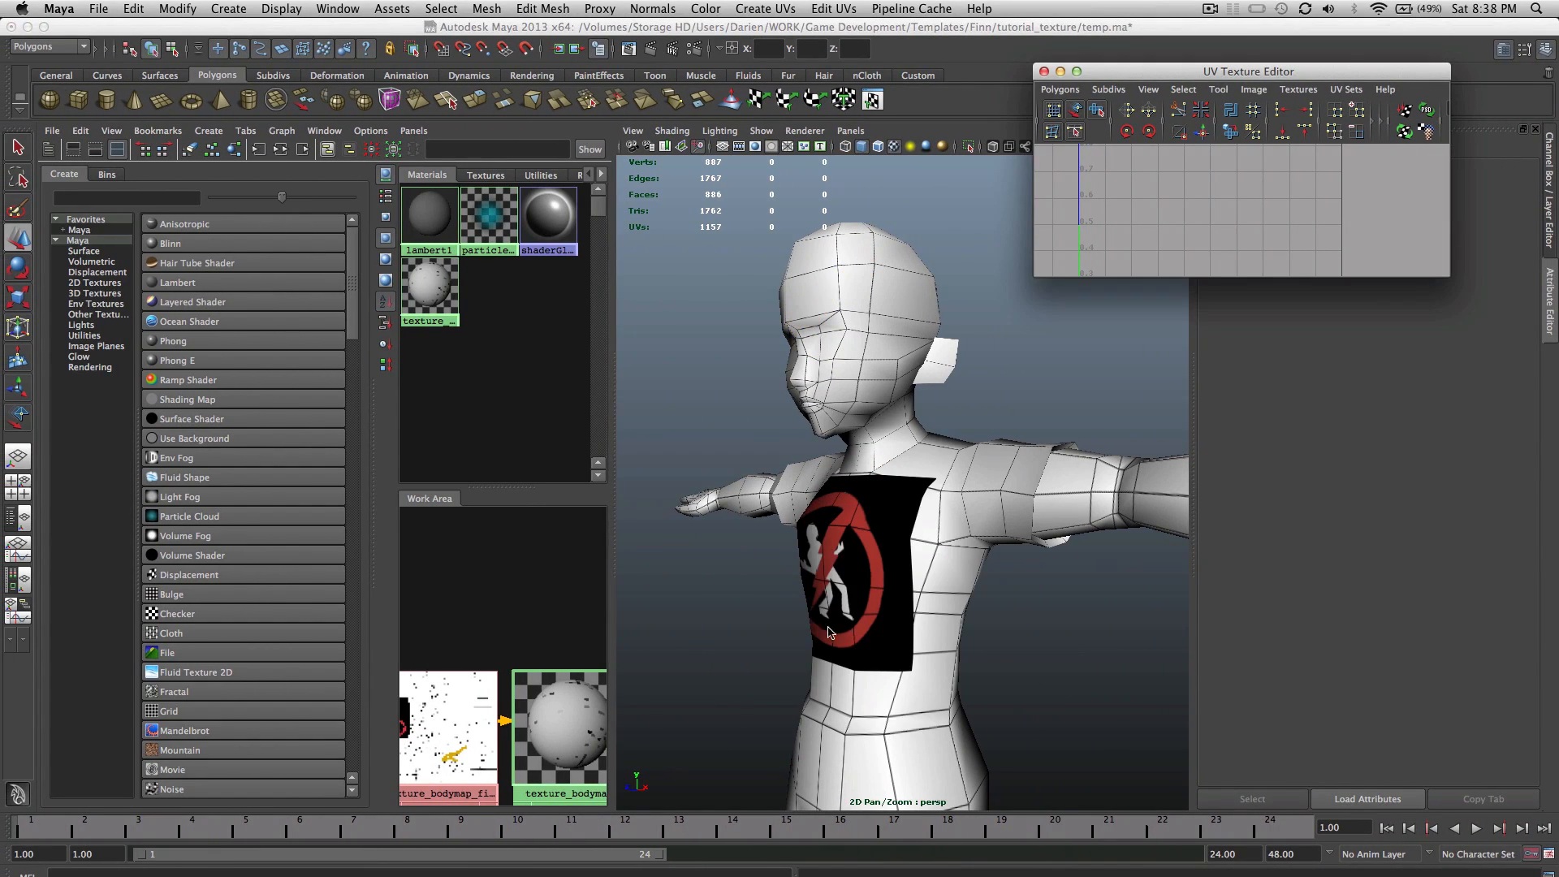
left_click_drag(826, 594, 921, 584, "alt")
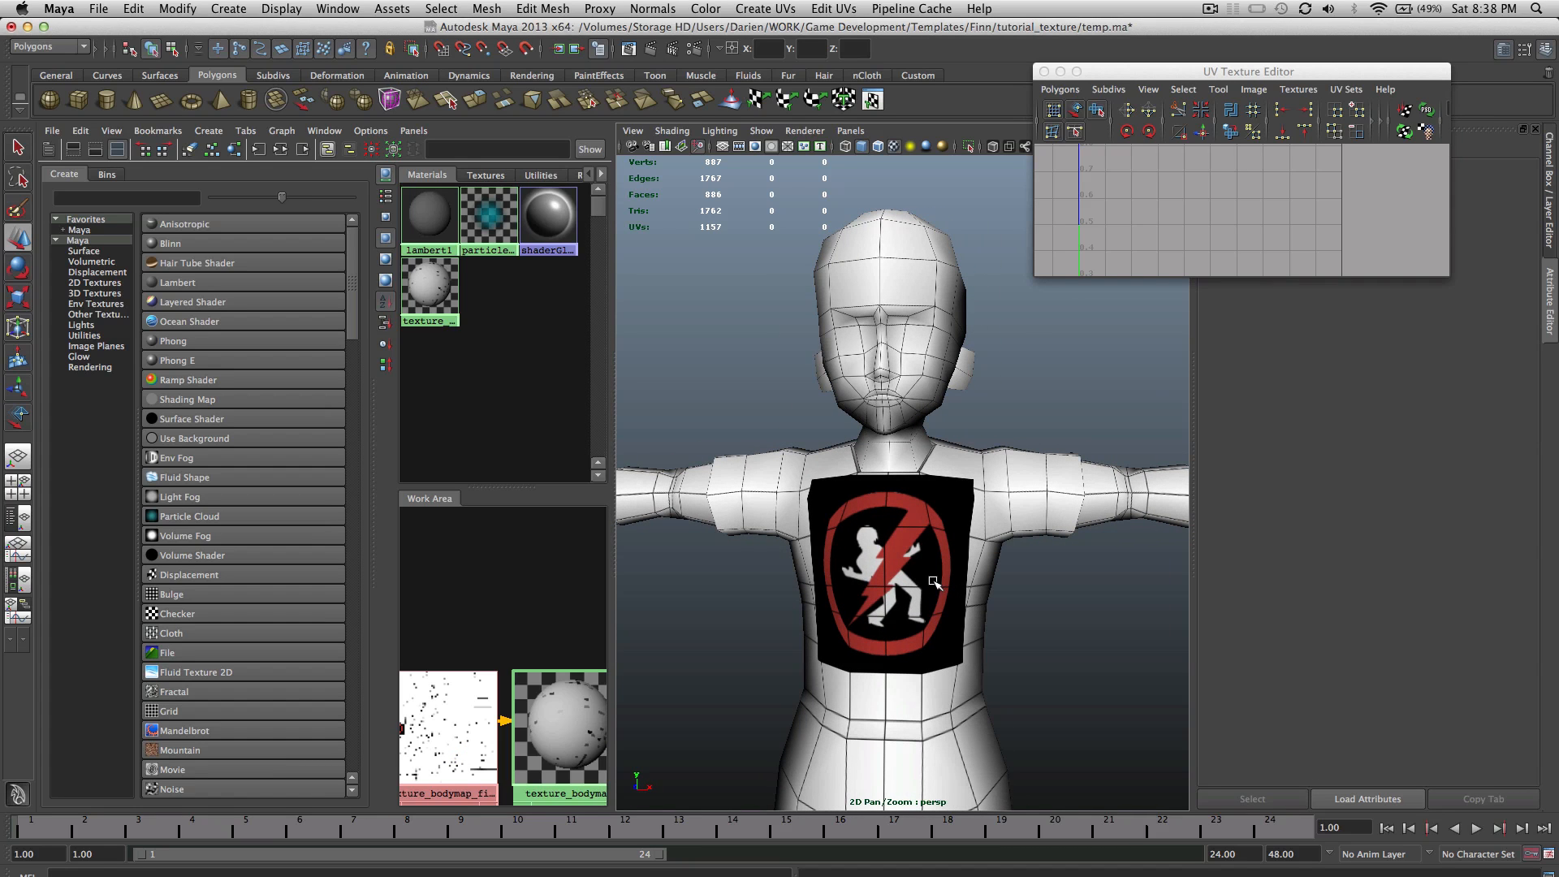
Step: Compare the flat UV texture in Photoshop with the full textured character in Maya
key("ctrl+Right")
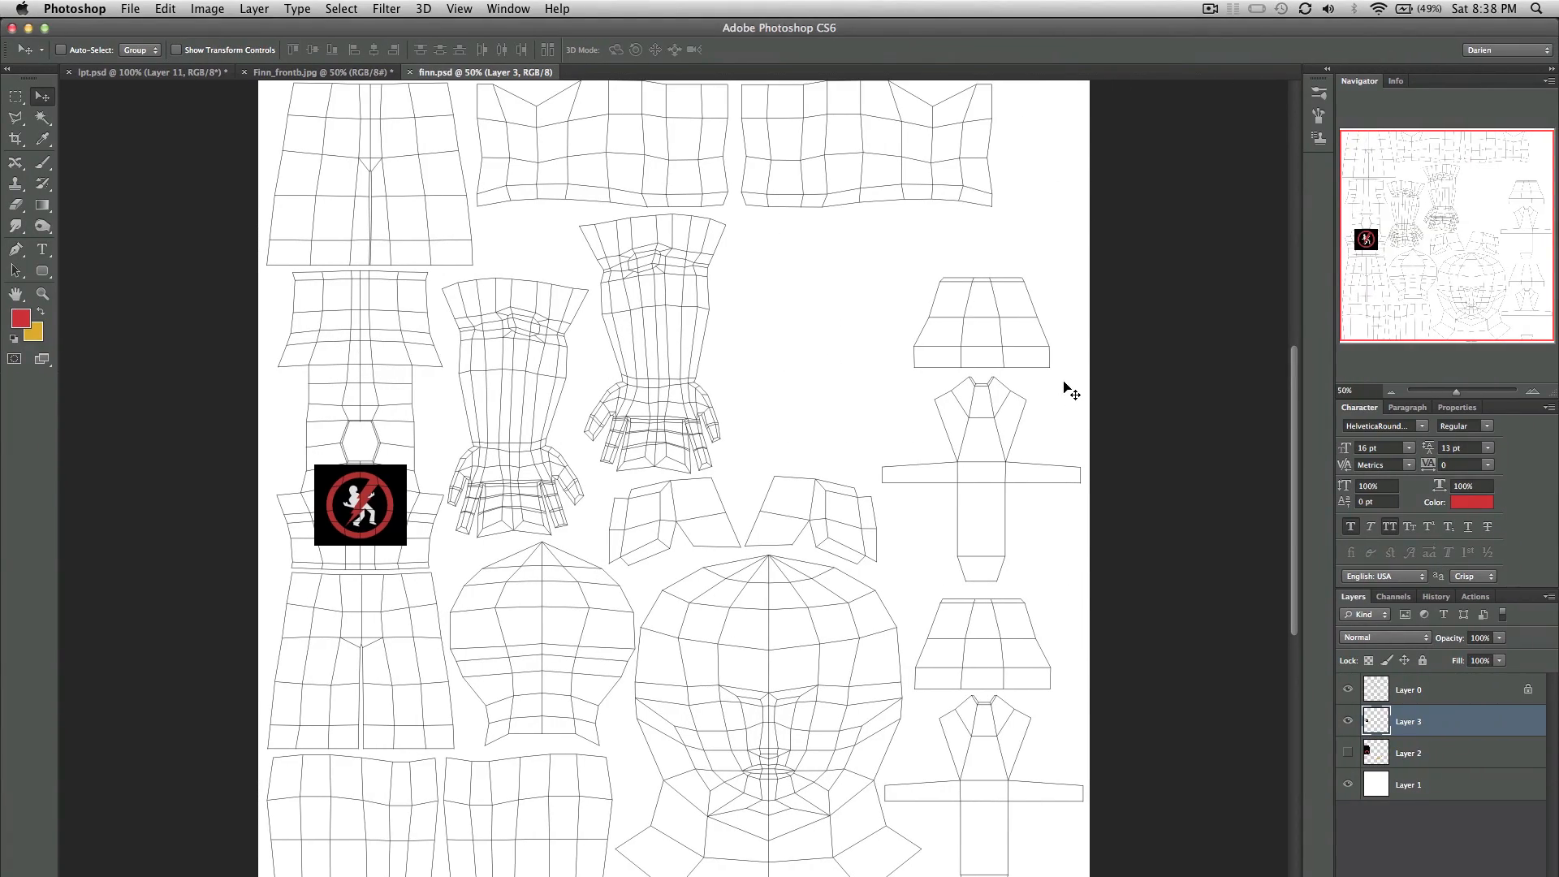
key("ctrl+Left")
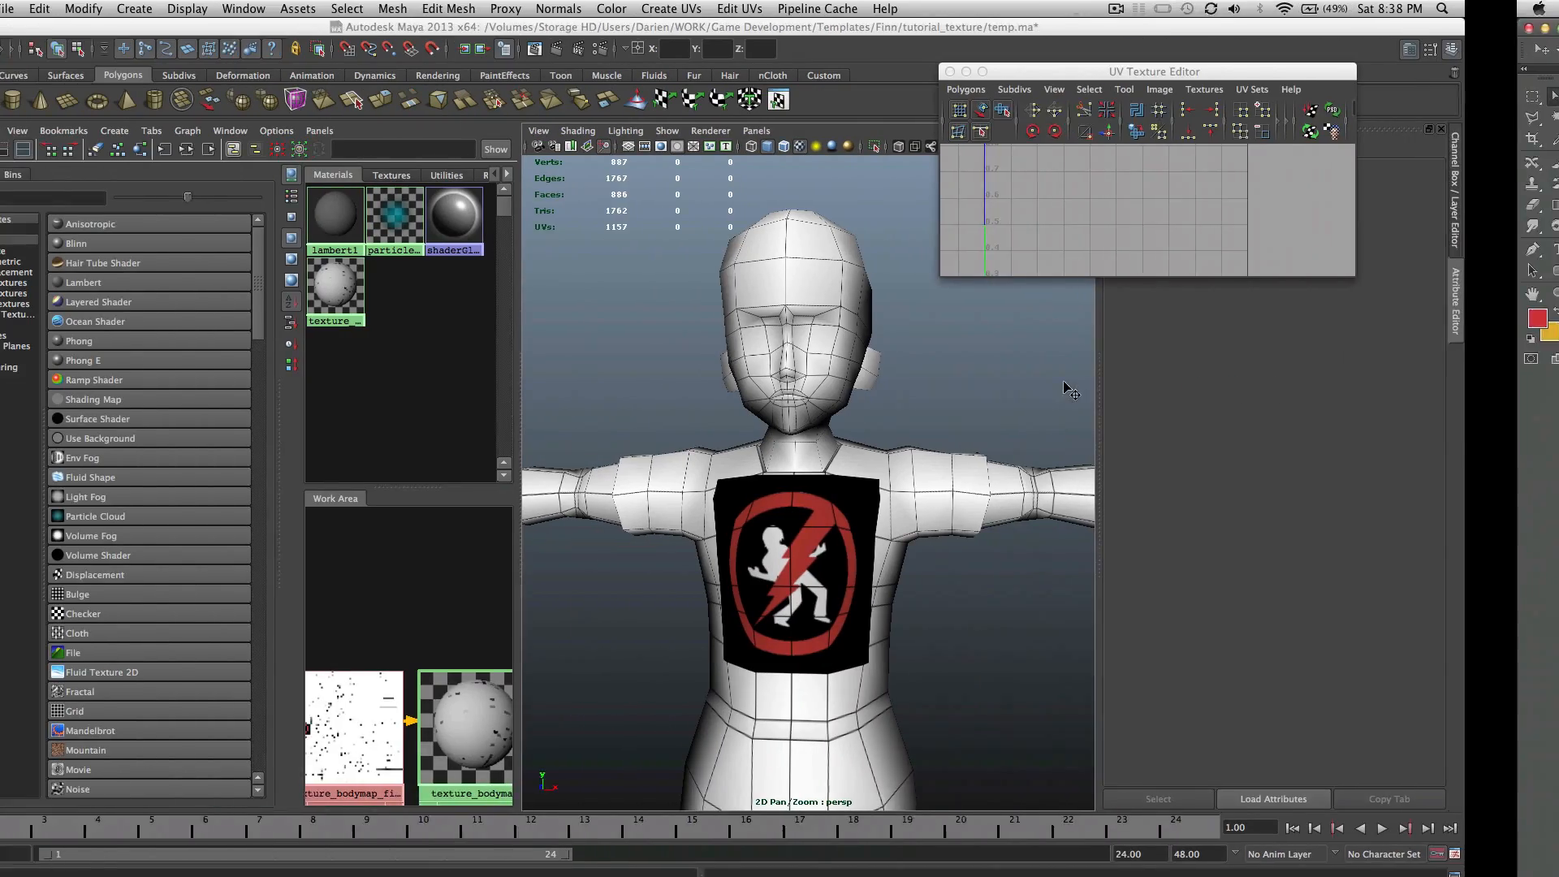
scroll(1017, 469, "down", 4)
middle_click_drag(1017, 469, 981, 357, "alt")
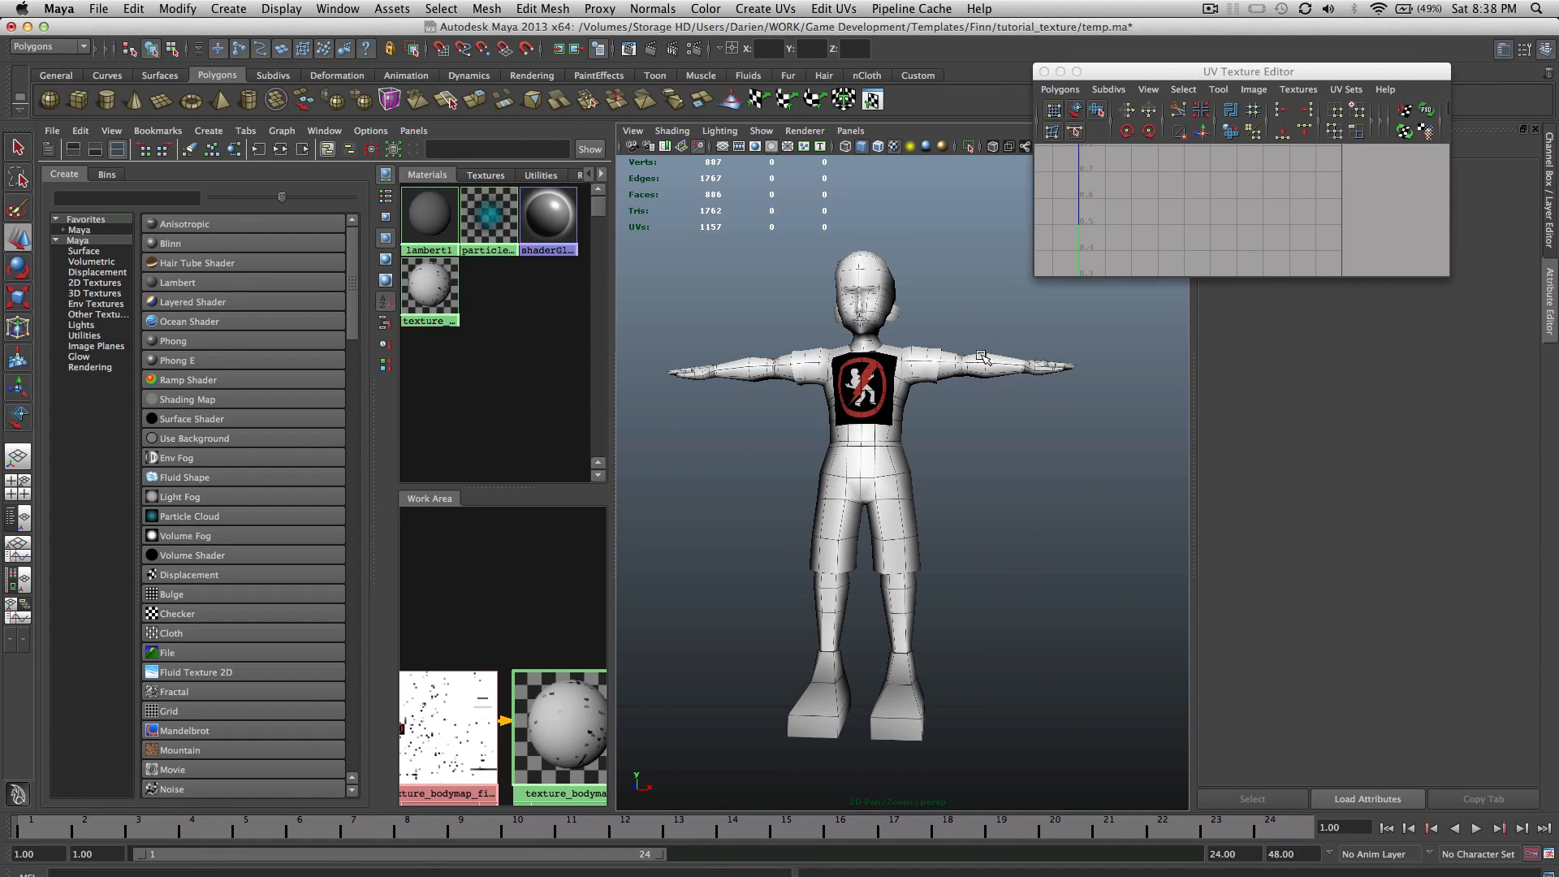
key("ctrl+Right")
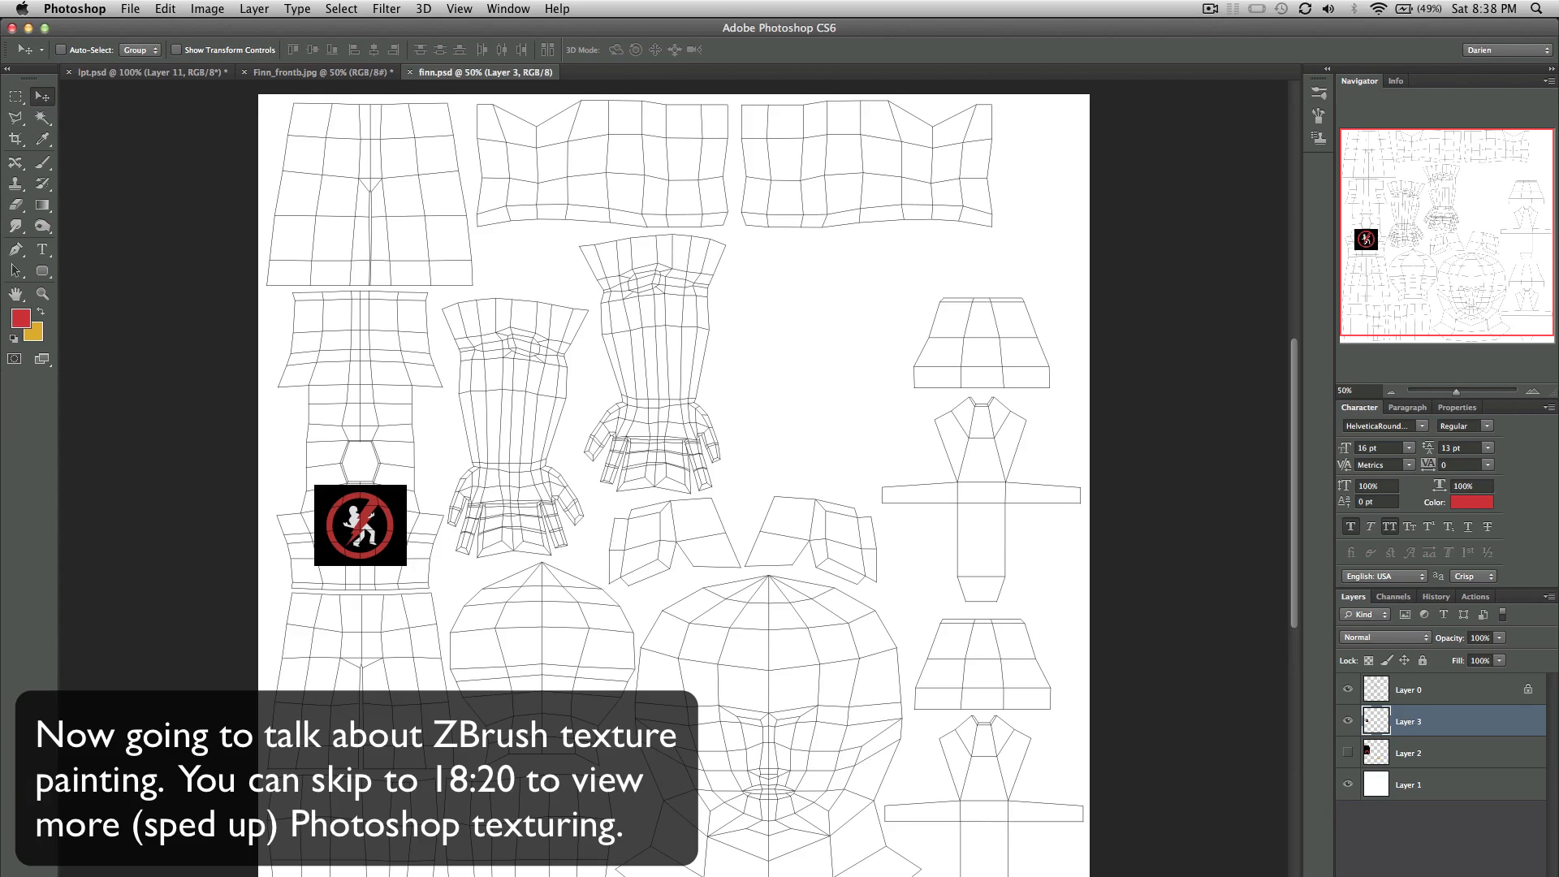
left_click(1208, 10)
left_click(1220, 62)
Step: Switch to Maya, select the character mesh, and examine the chest logo up close
key("ctrl+Left")
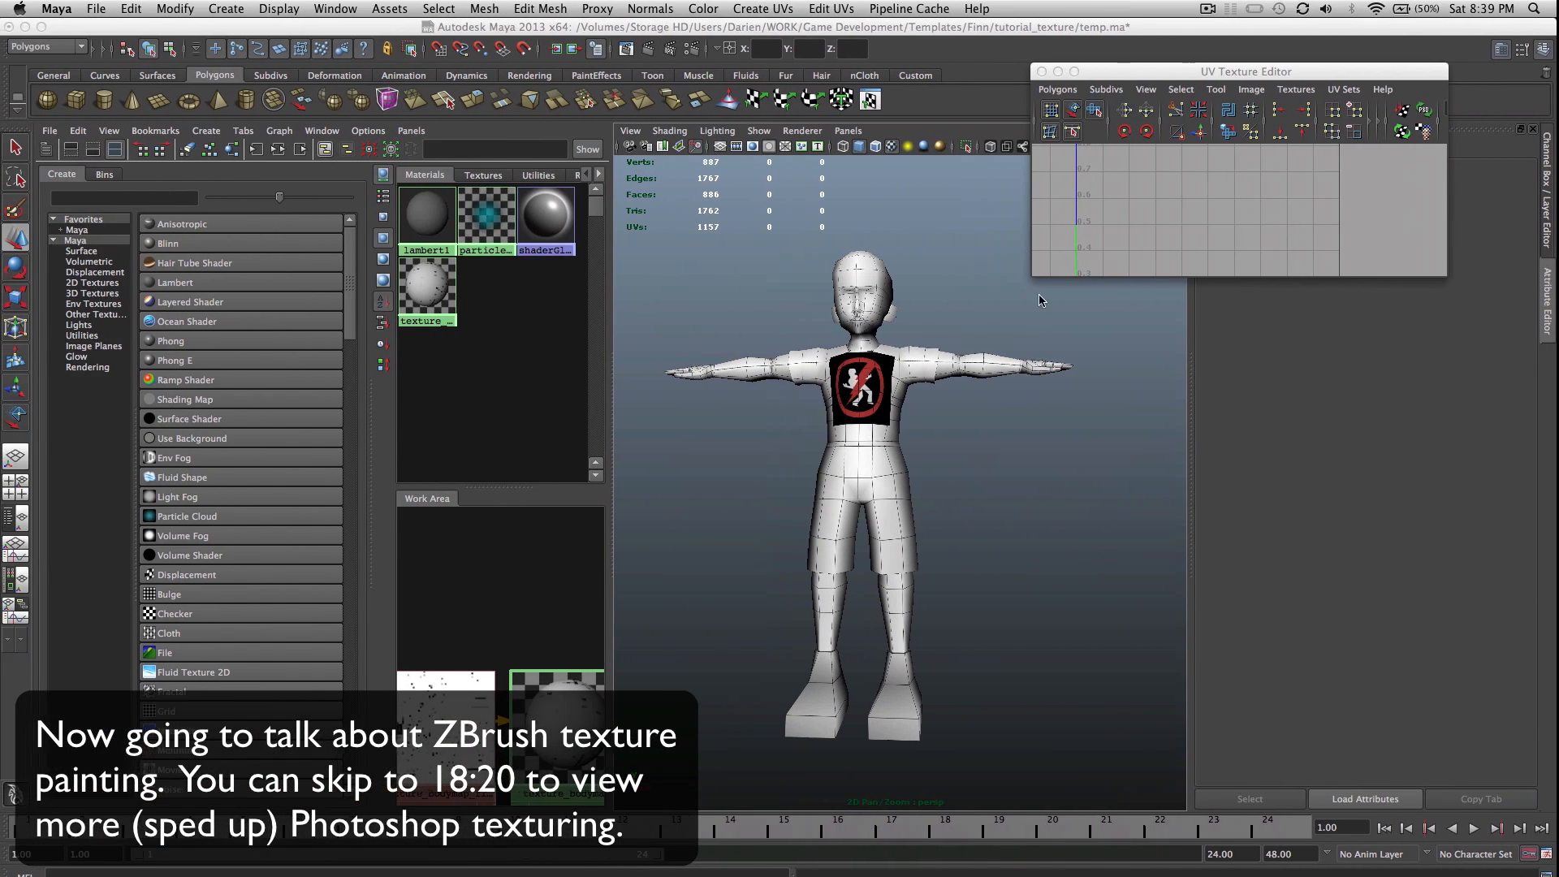
right_click_drag(907, 385, 918, 358)
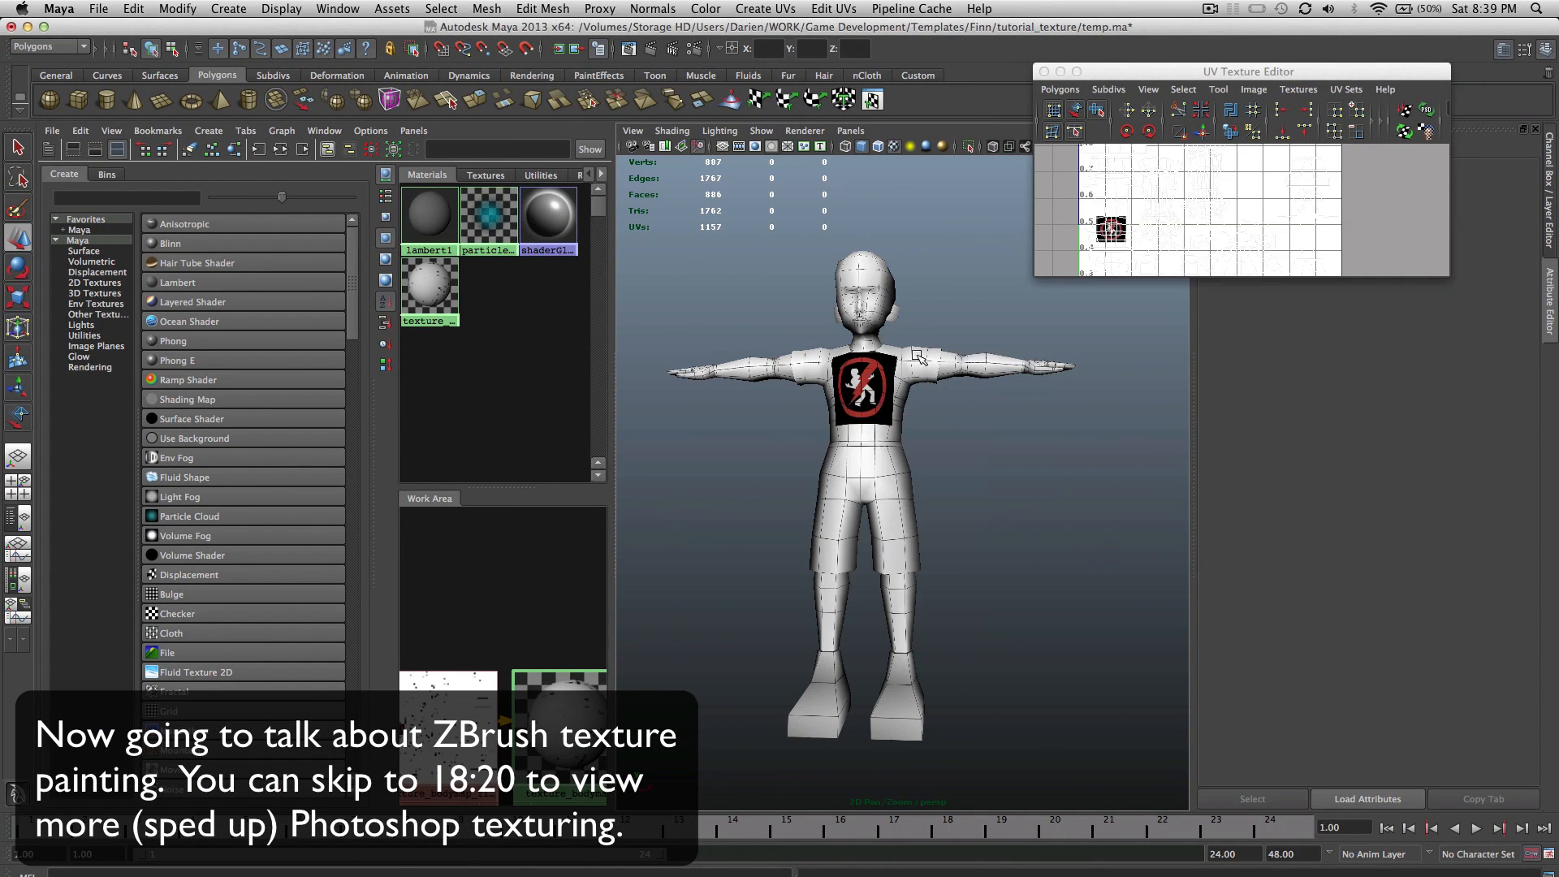
left_click_drag(917, 355, 930, 367, "alt")
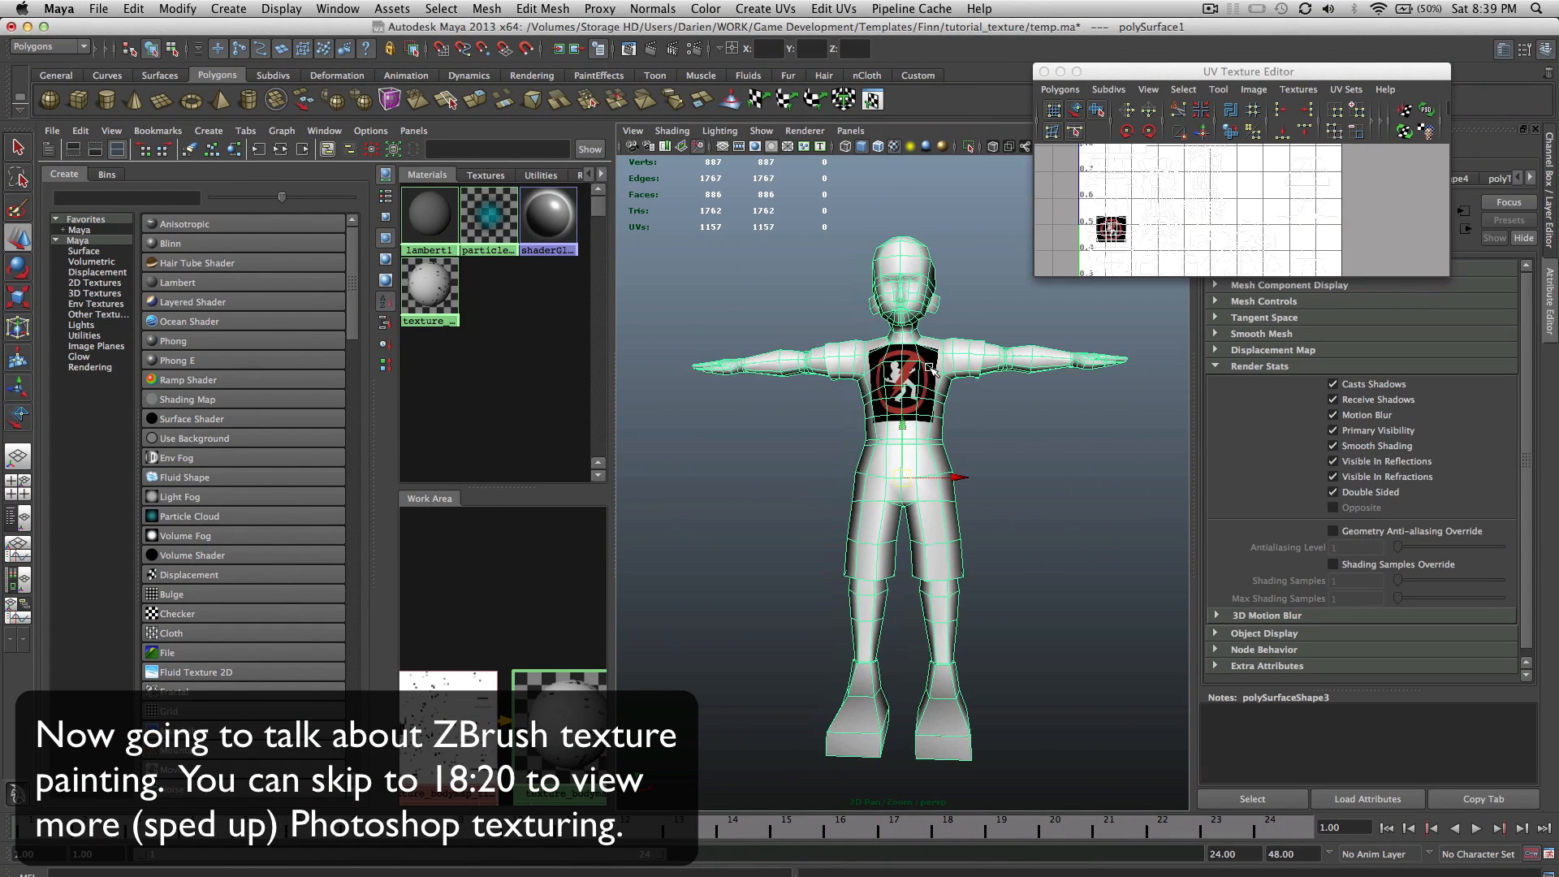
scroll(931, 370, "up", 5)
middle_click_drag(943, 322, 915, 512, "alt")
scroll(913, 507, "up", 6)
left_click_drag(913, 505, 877, 526, "alt")
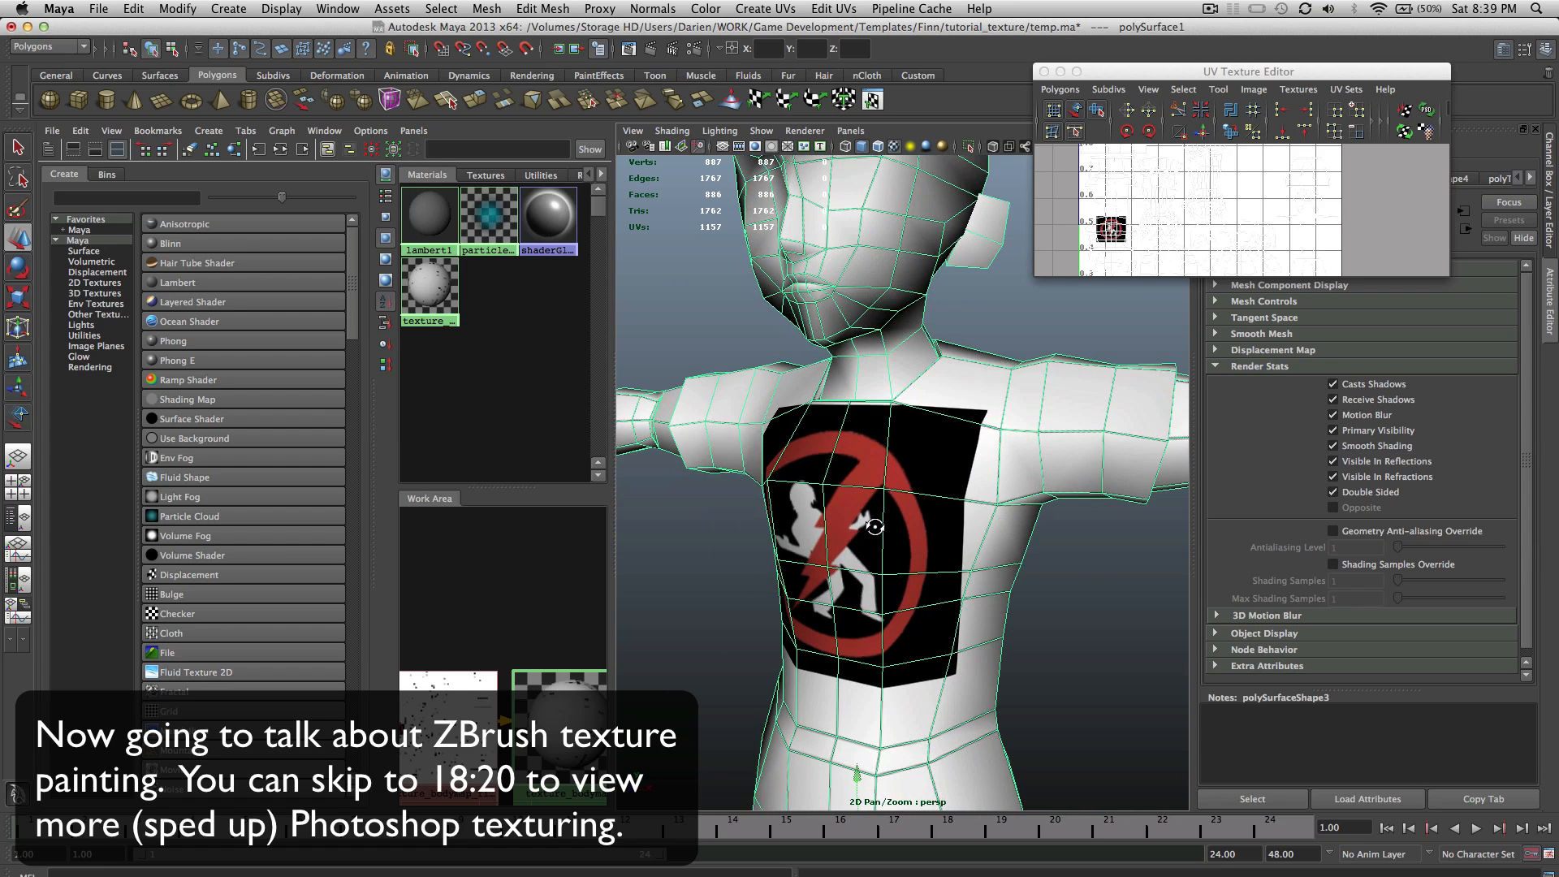
scroll(877, 527, "down", 6)
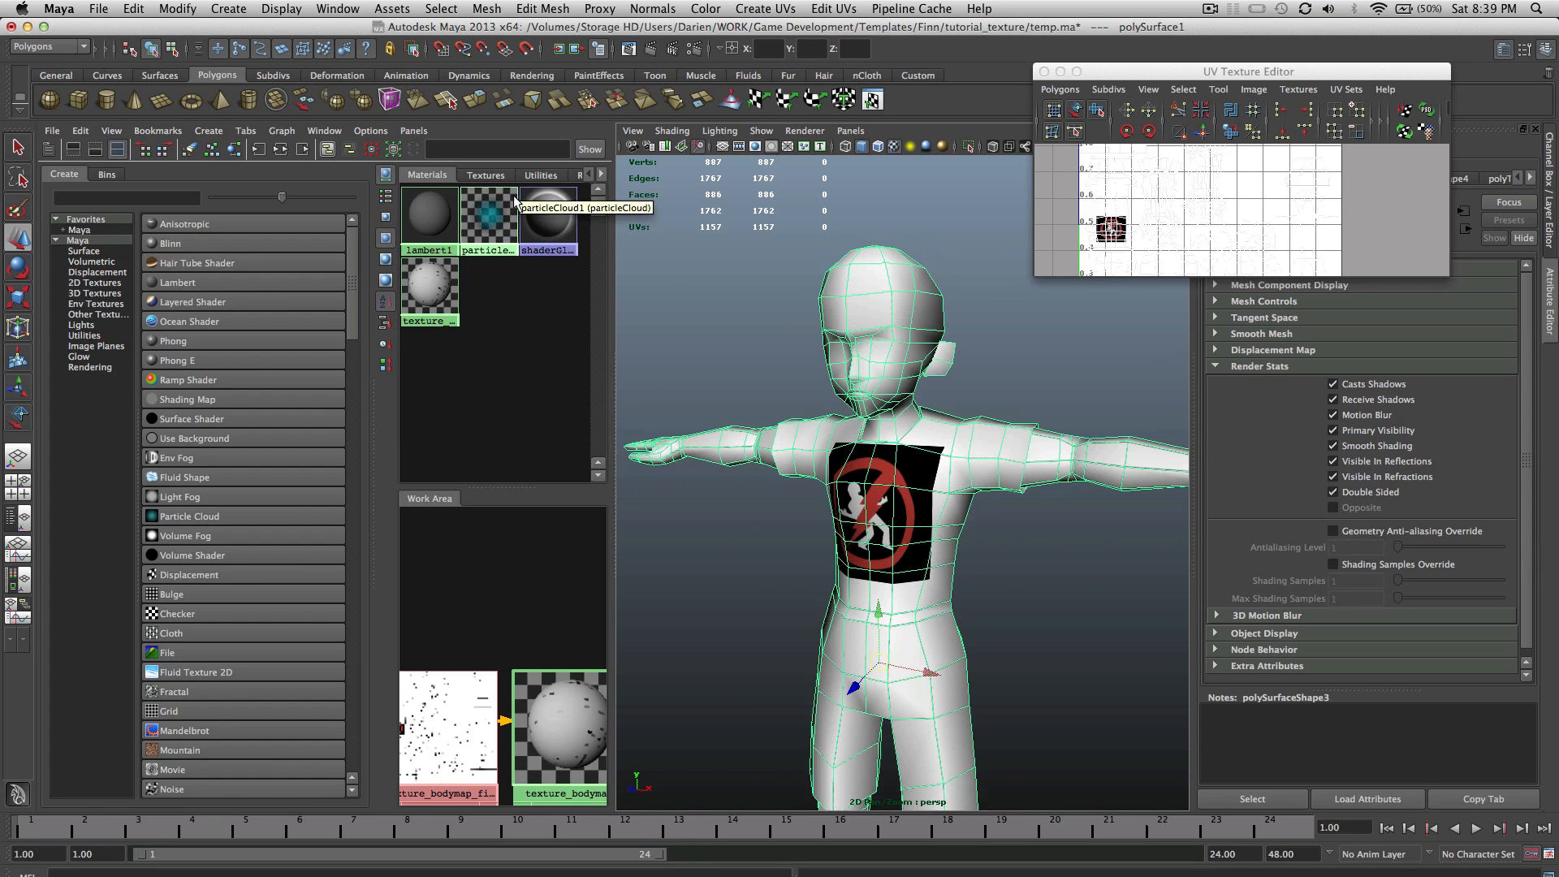
Step: Export the selected character mesh in OBJ format as temp in the tutorial_texture folder
left_click(98, 8)
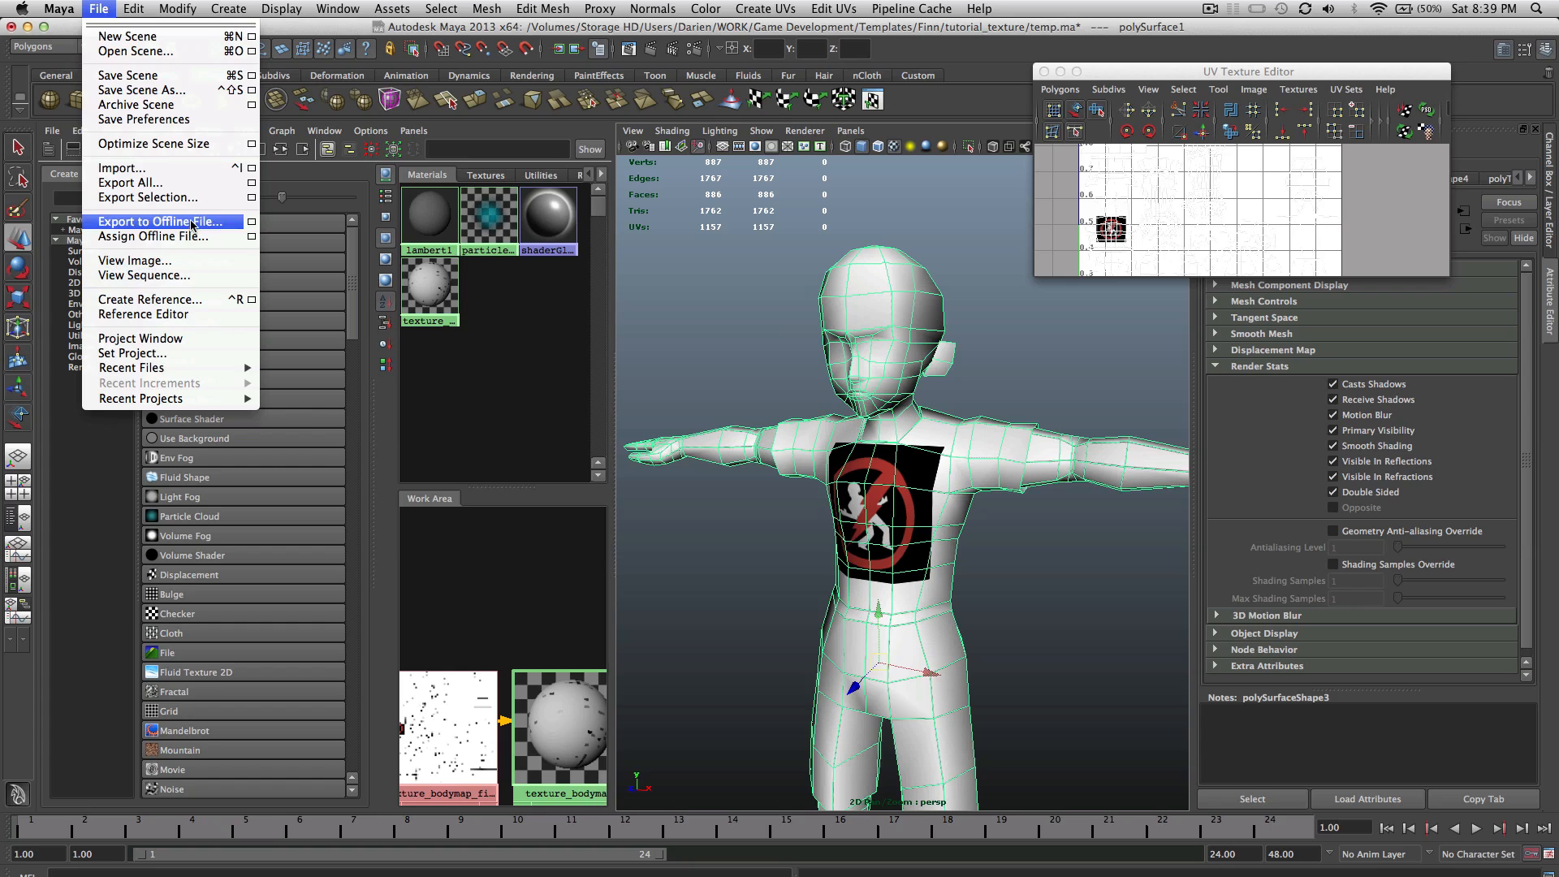
left_click(192, 200)
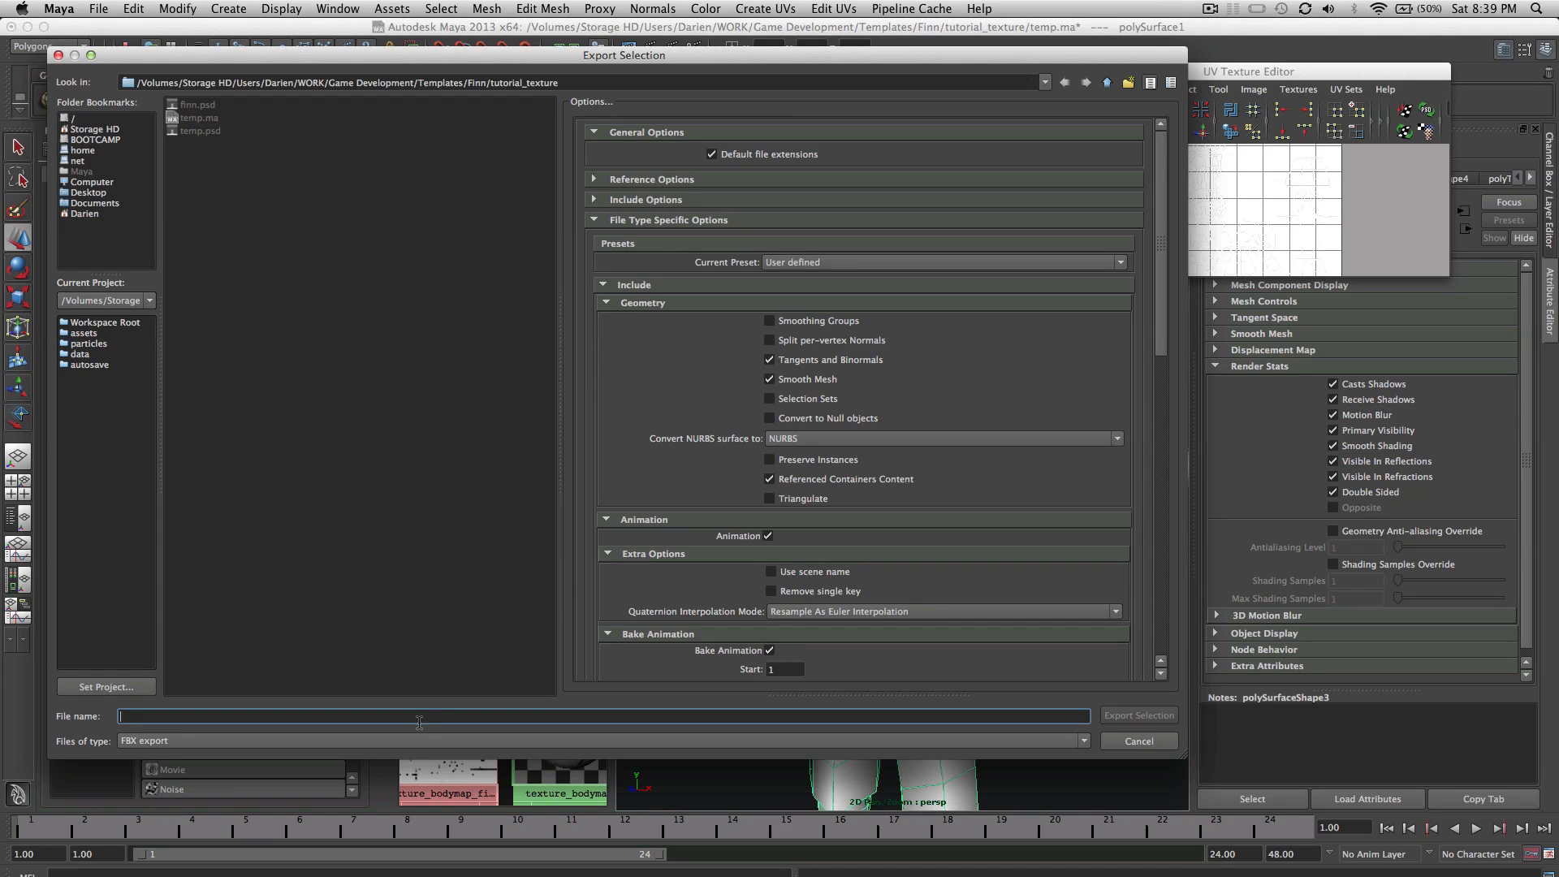
left_click(411, 741)
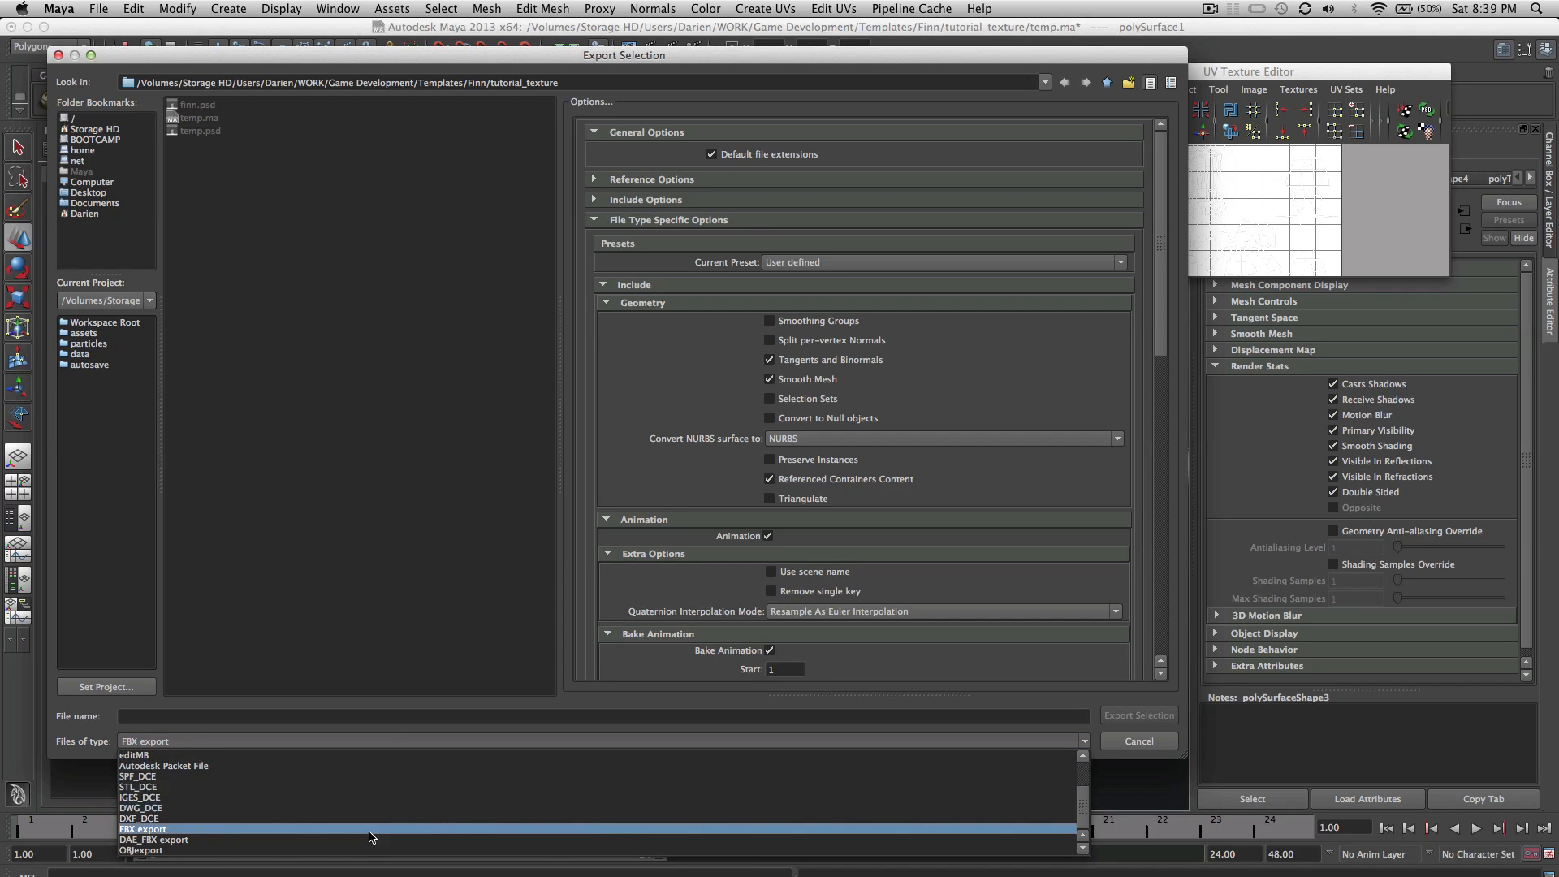
left_click(373, 844)
left_click(383, 742)
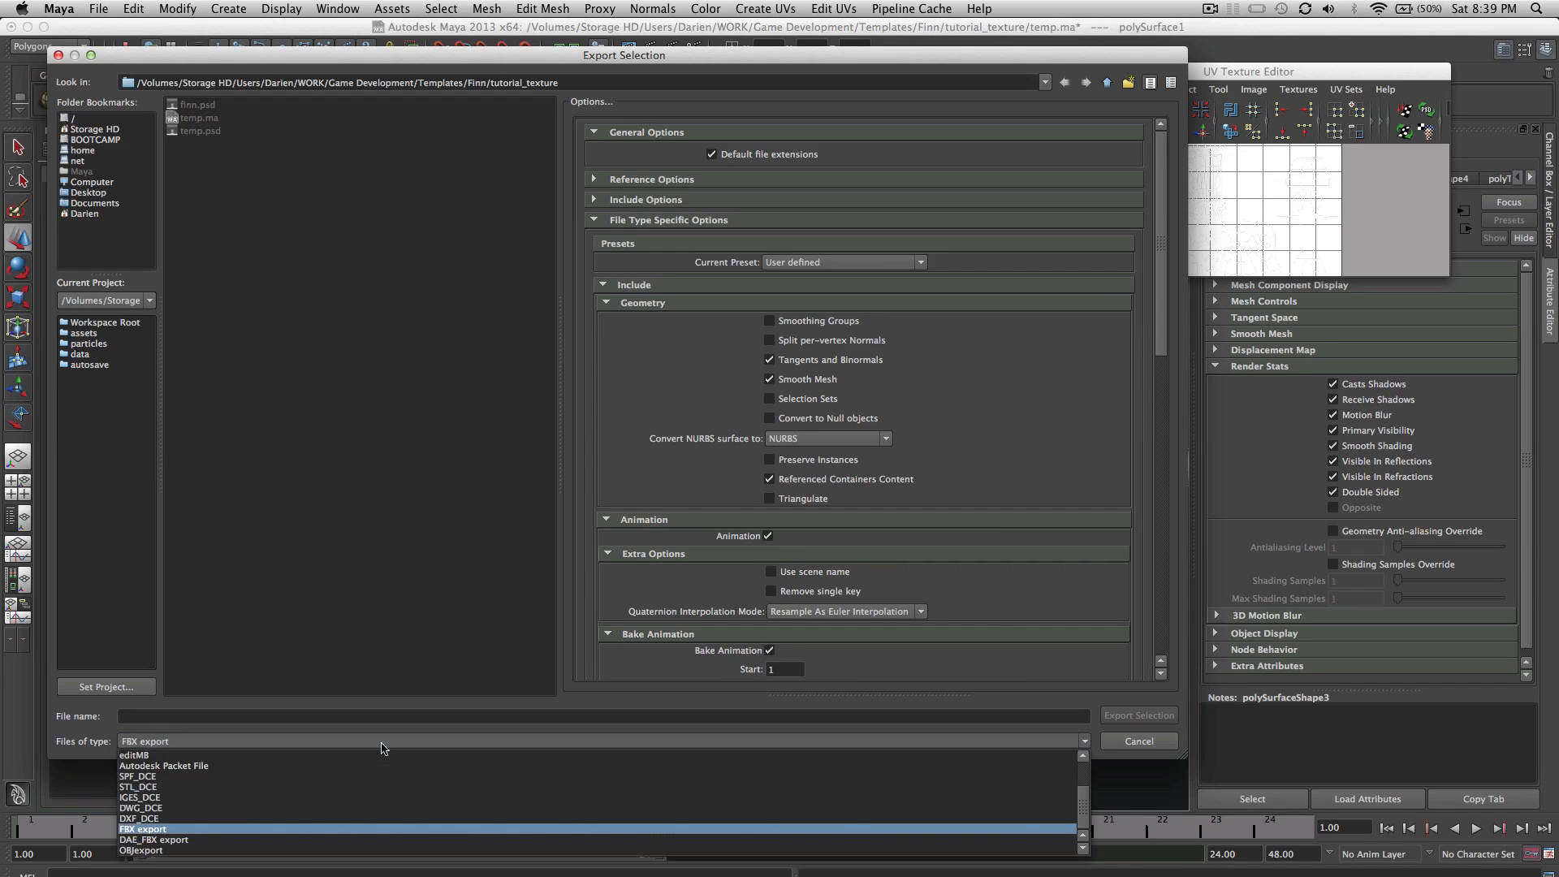
left_click(374, 850)
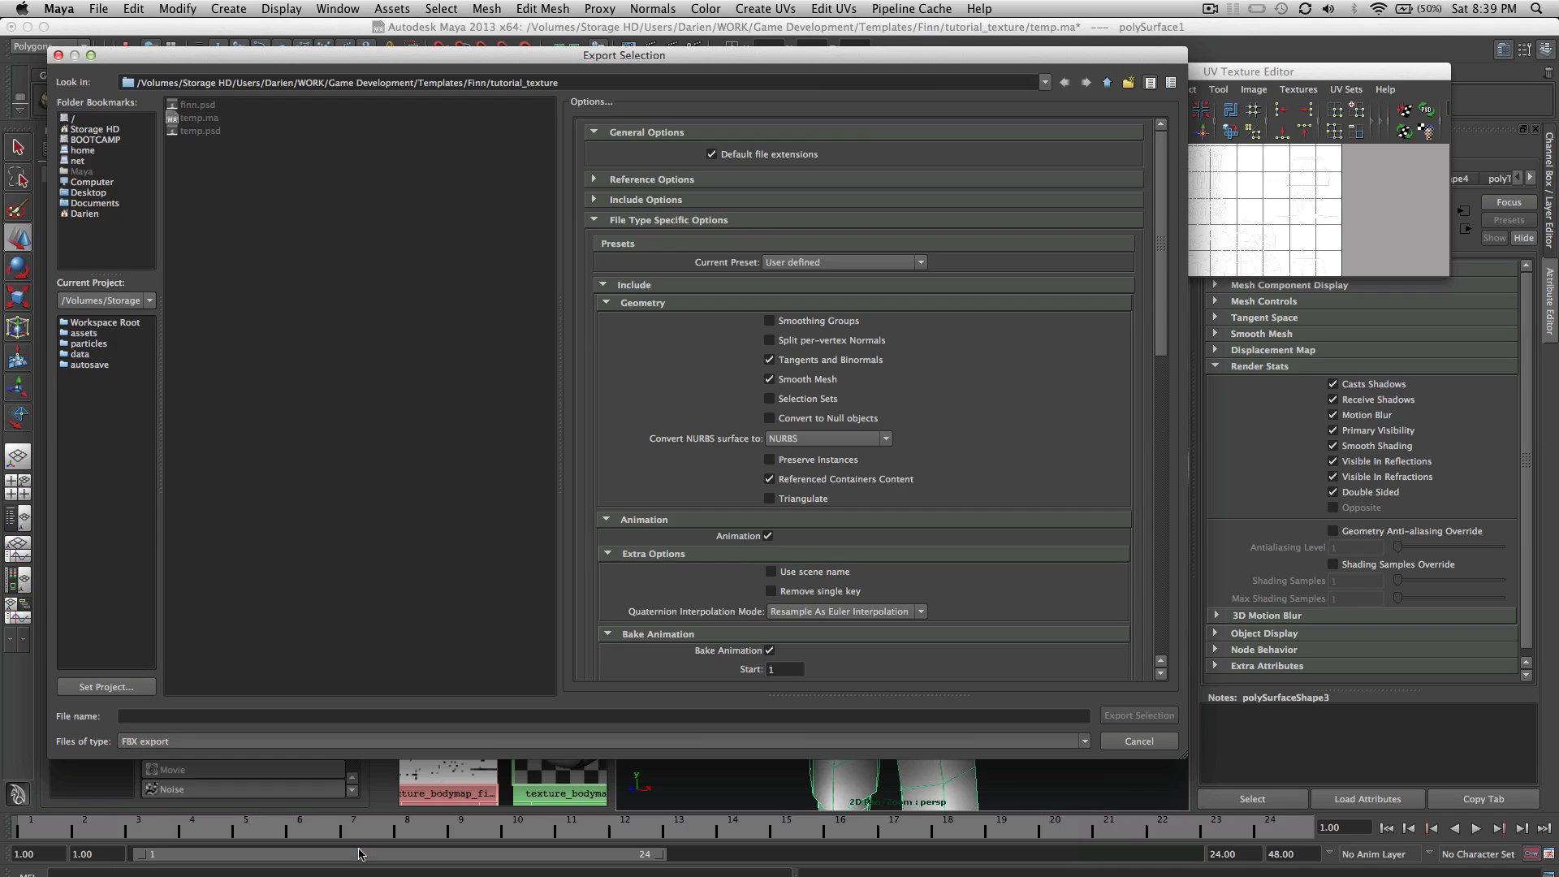
left_click(366, 718)
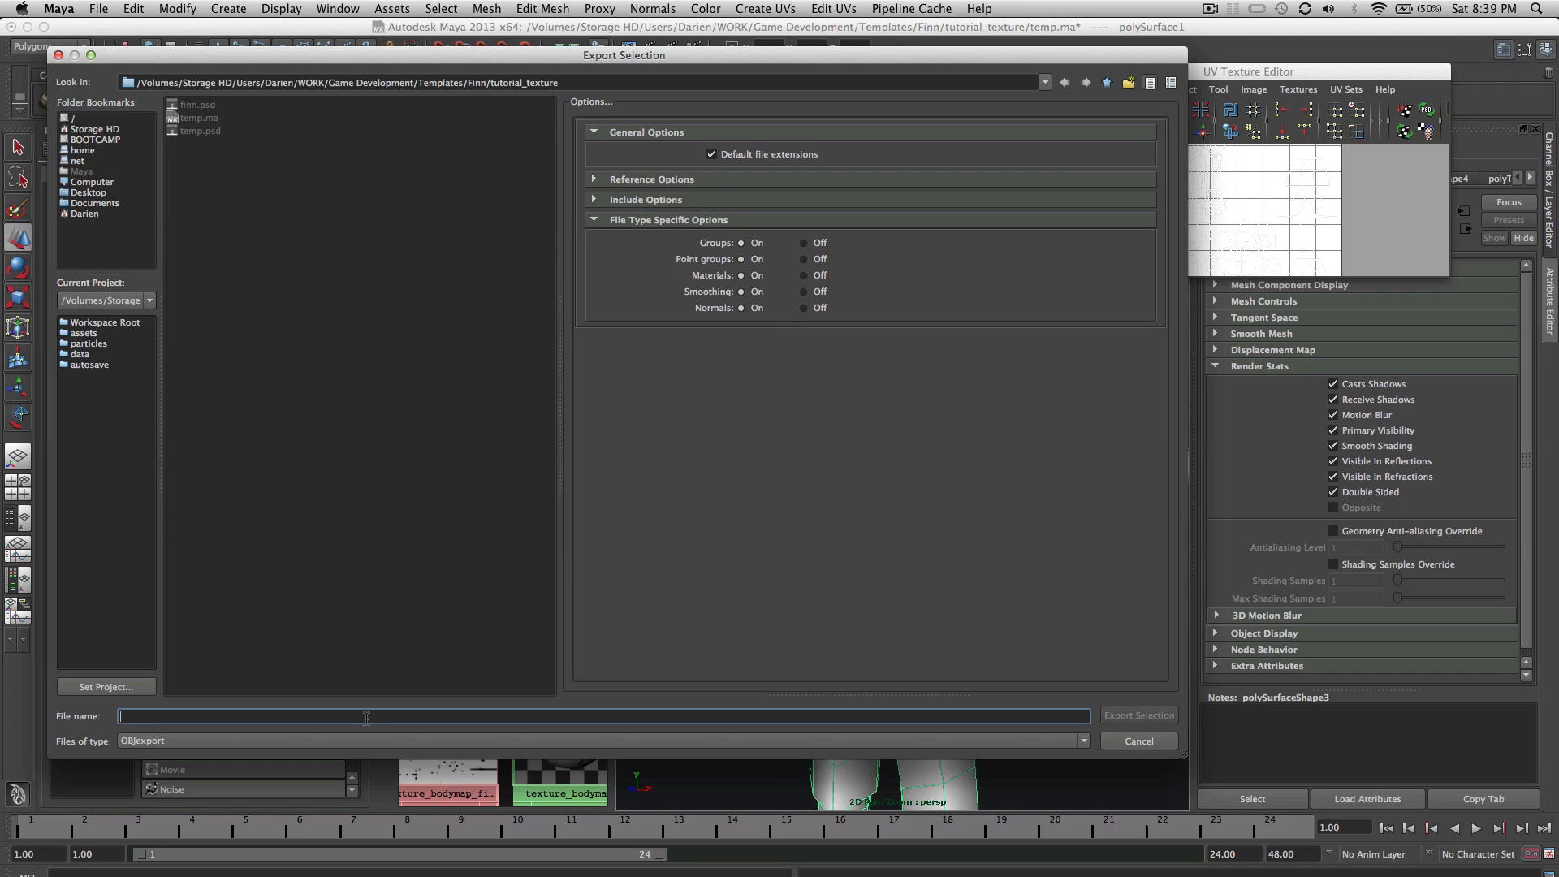
type("temp")
key("Return")
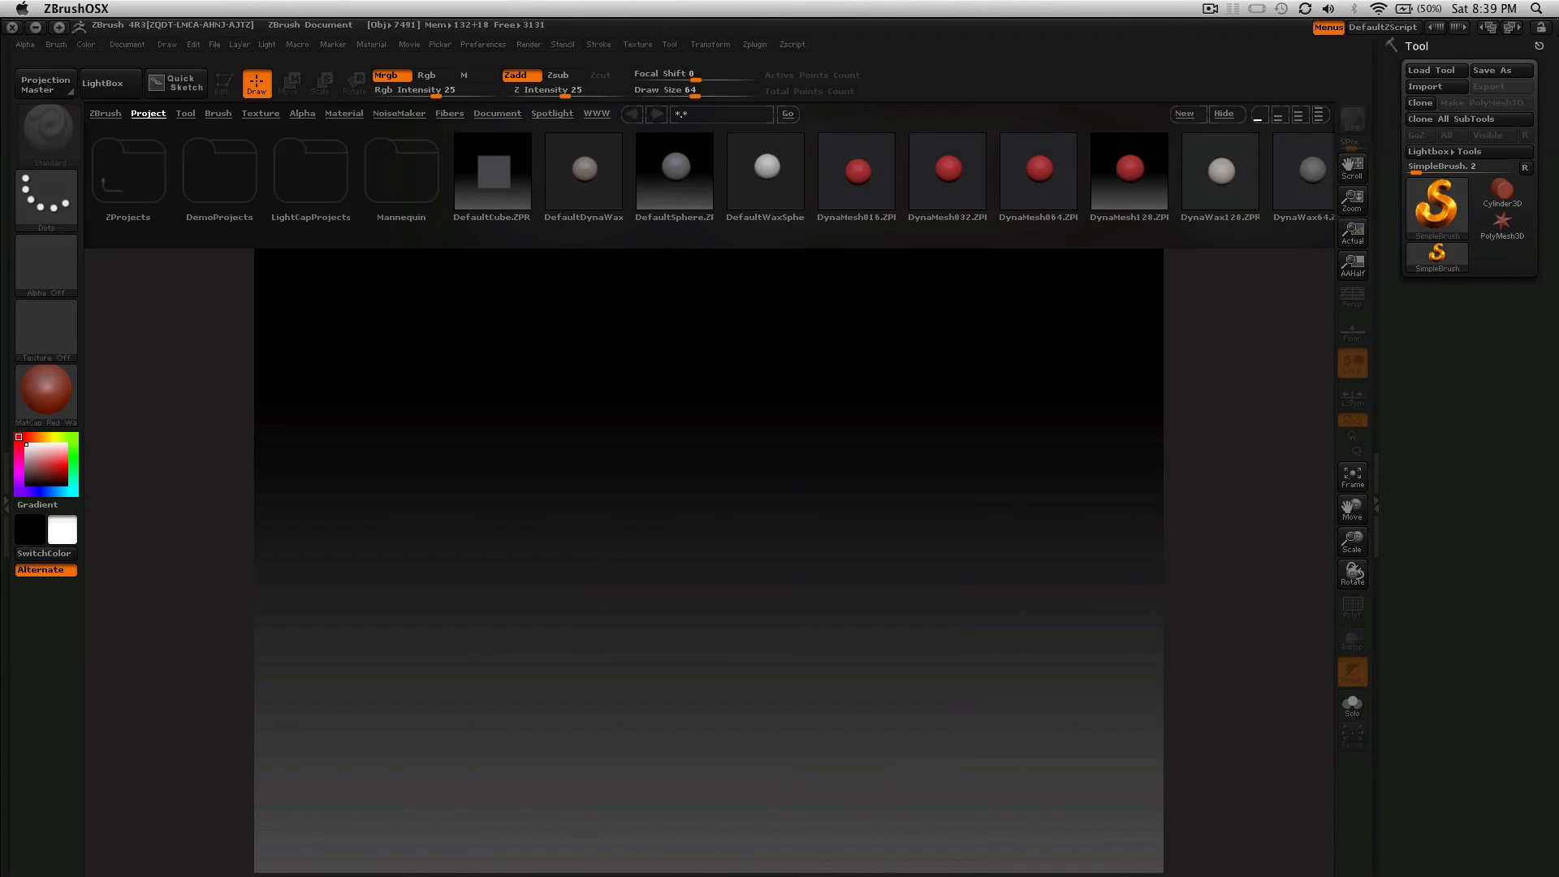
Step: Switch to ZBrush and import temp.obj from the Finn/tutorial_texture folder
left_click(1425, 86)
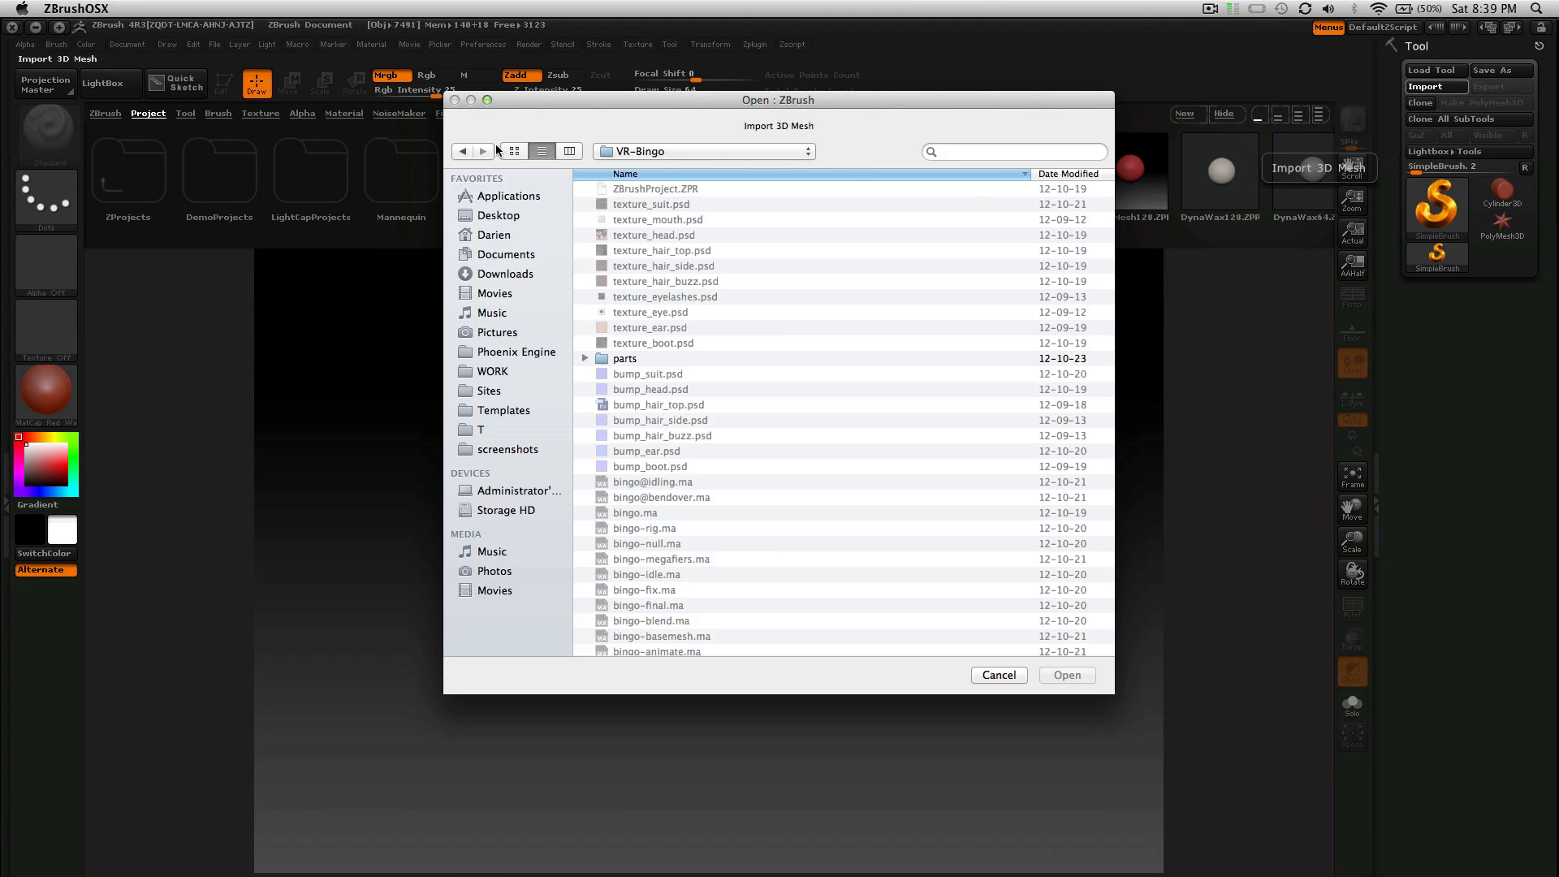
left_click(570, 150)
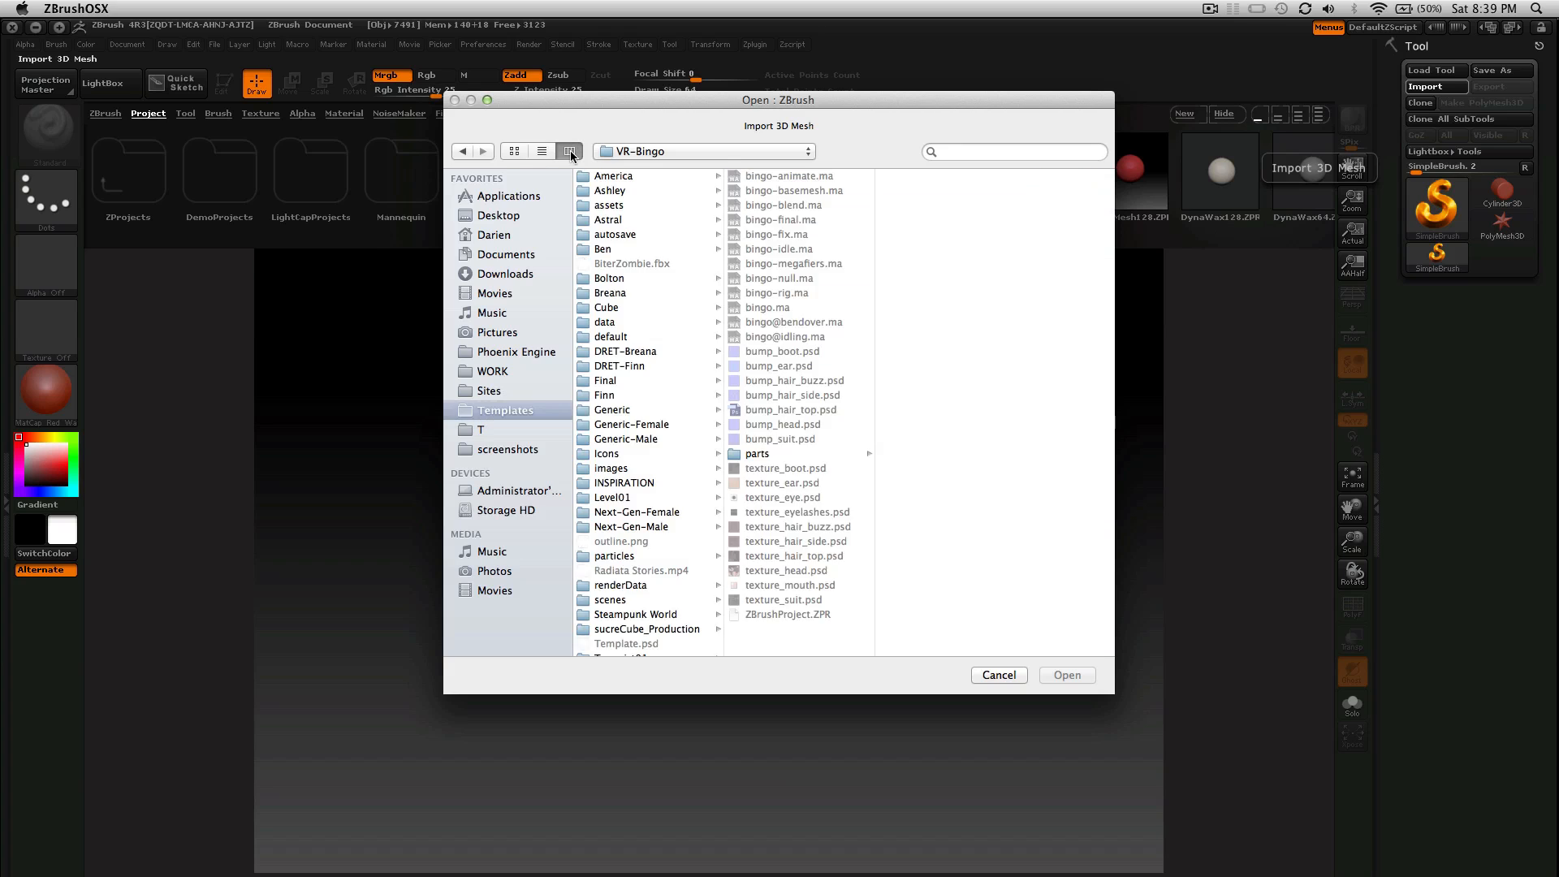
left_click(658, 396)
scroll(832, 406, "down", 5)
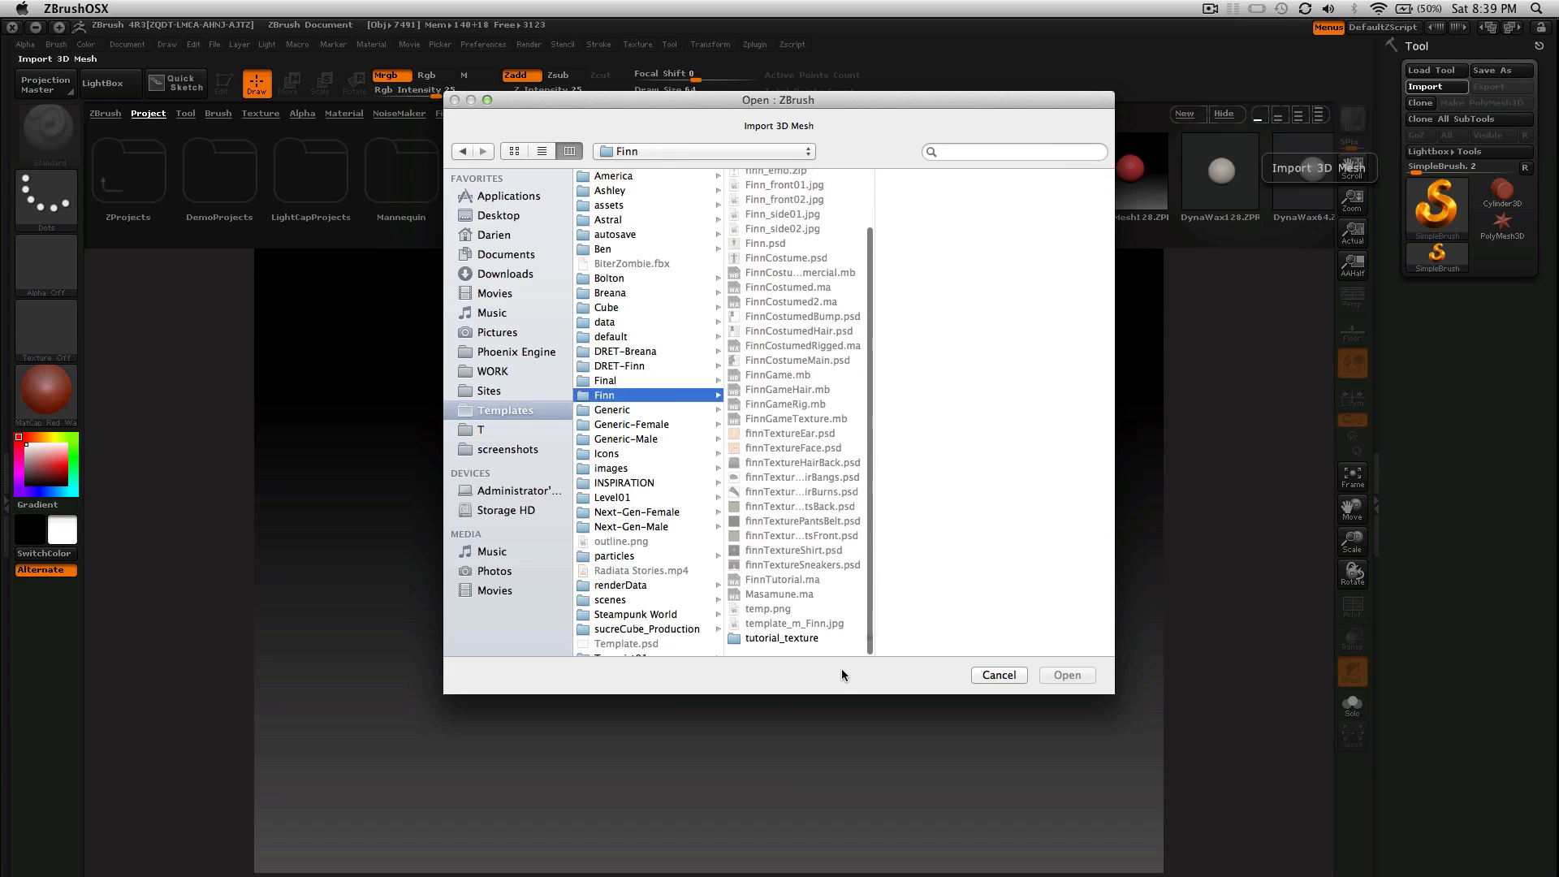
left_click(821, 650)
double_click(930, 218)
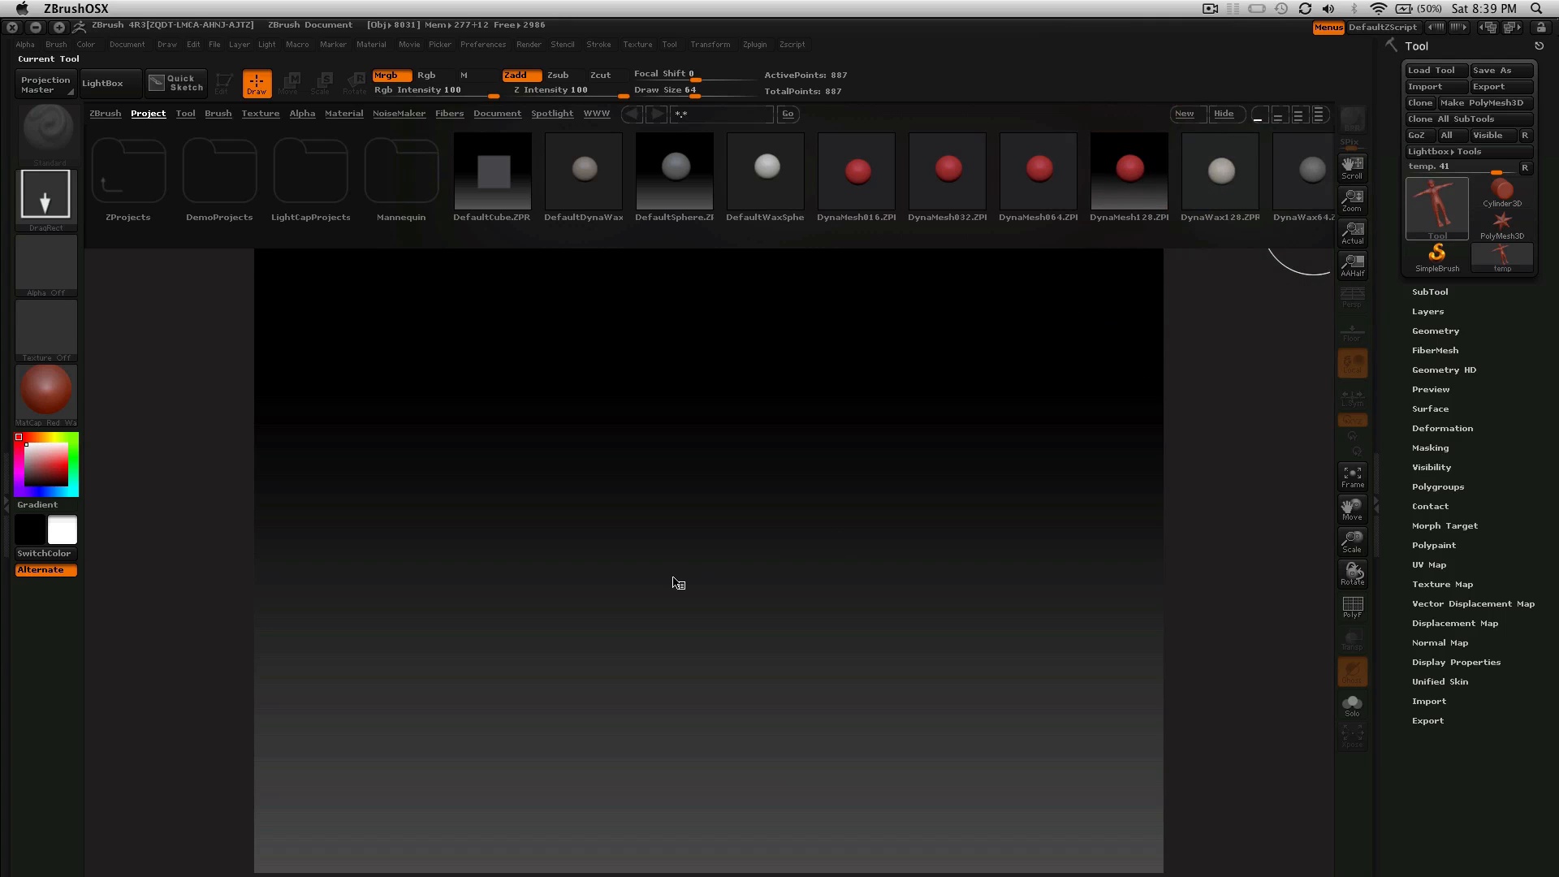
Step: Draw the imported character upright on the canvas, facing front, and enter Edit mode
mouse_move(1444, 206)
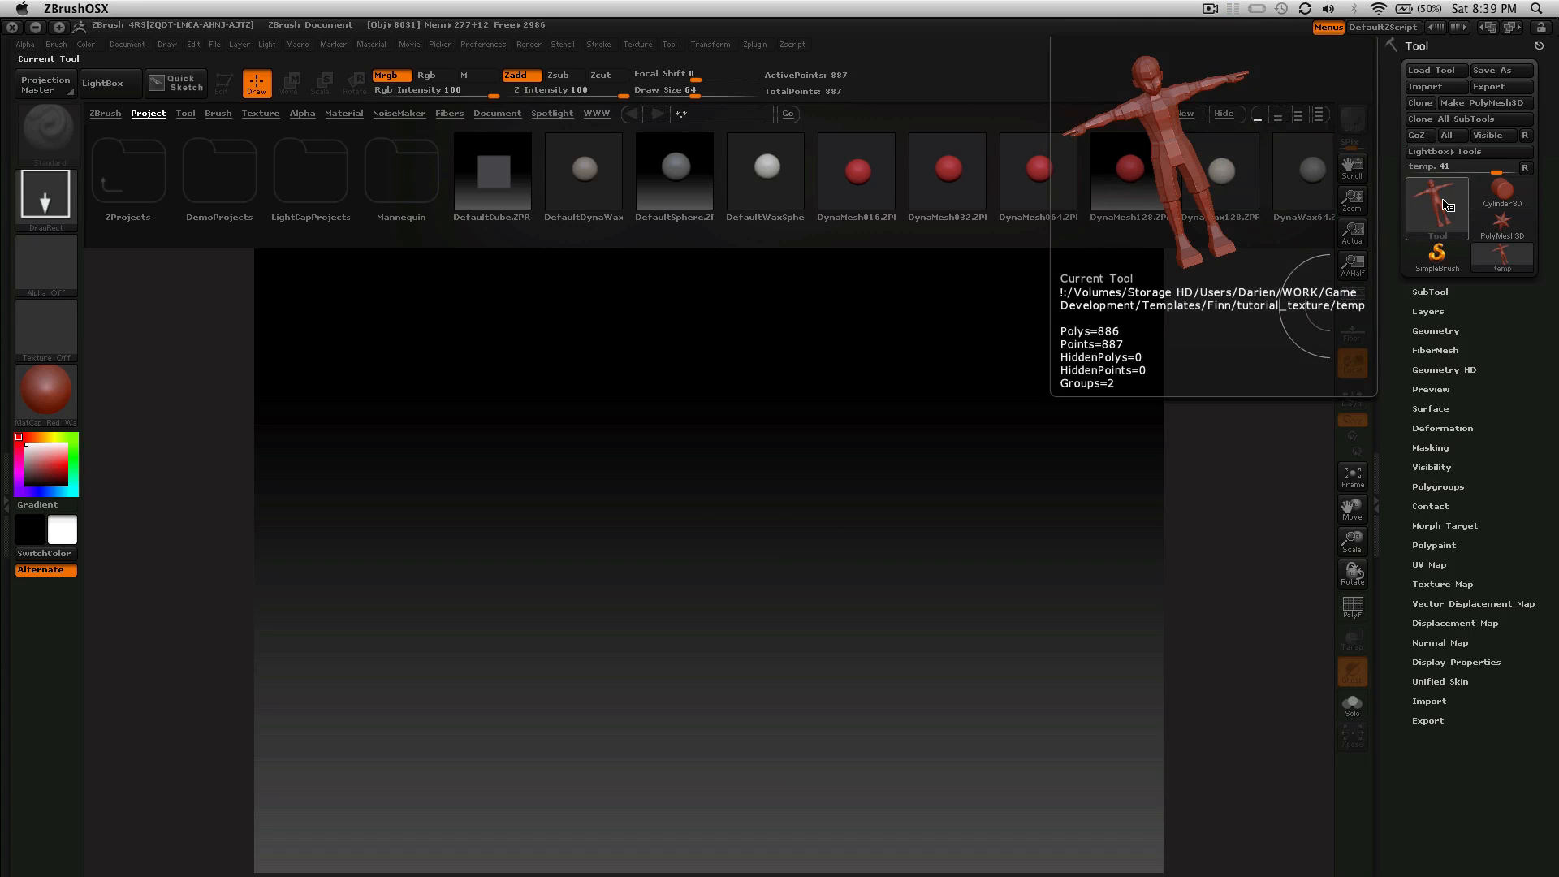
mouse_move(684, 605)
left_mouse_down()
mouse_move(710, 623)
mouse_move(738, 738)
mouse_move(709, 849)
mouse_move(697, 828)
mouse_move(706, 862)
mouse_move(735, 865)
mouse_move(724, 793)
mouse_move(725, 872)
left_mouse_up()
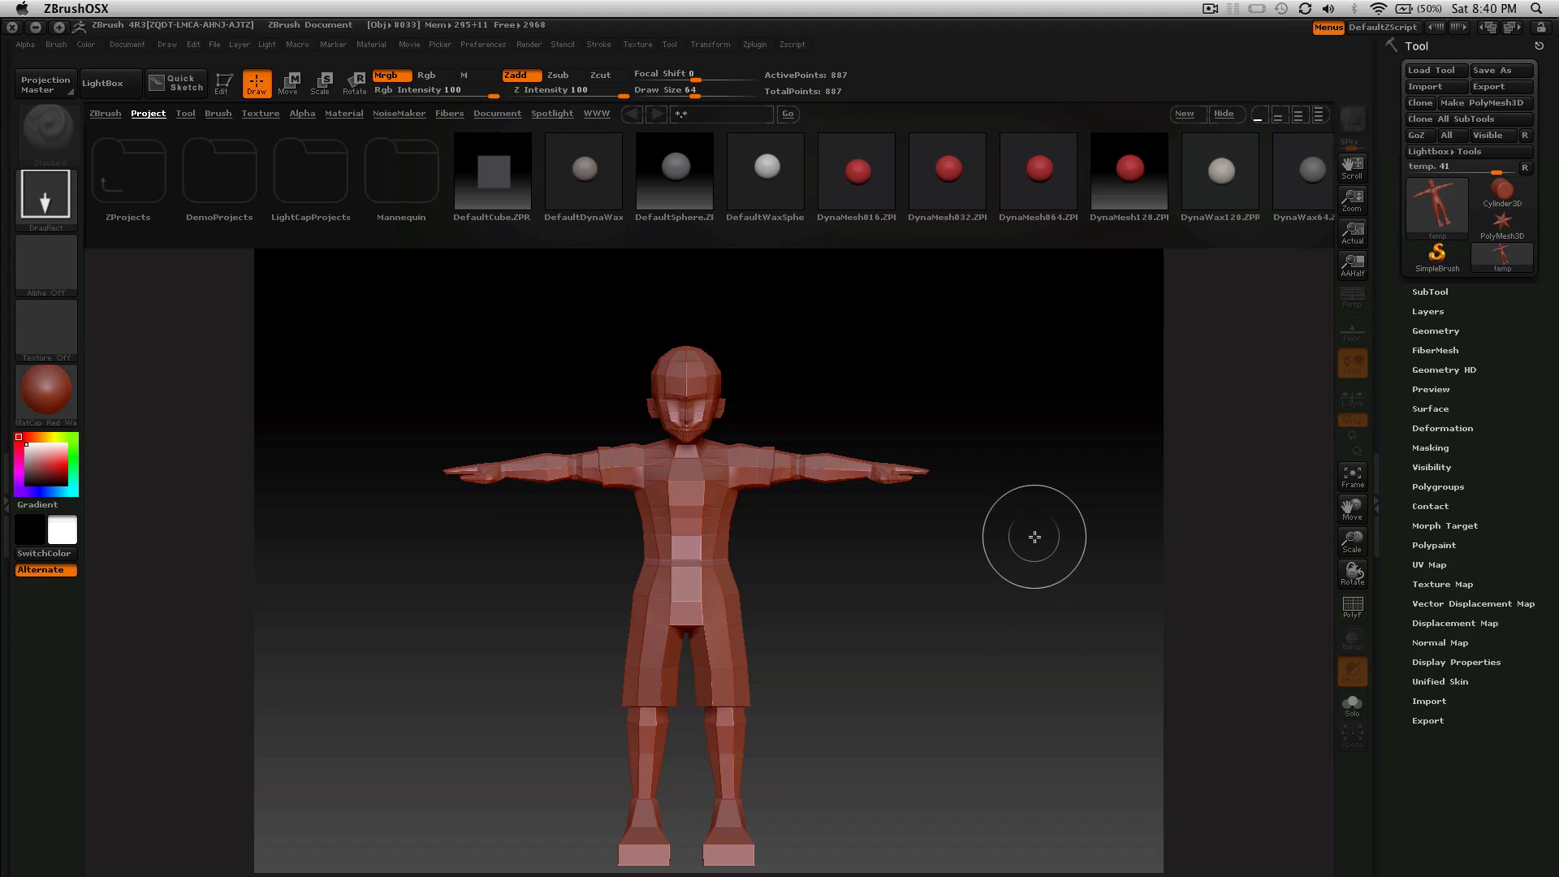
key("t")
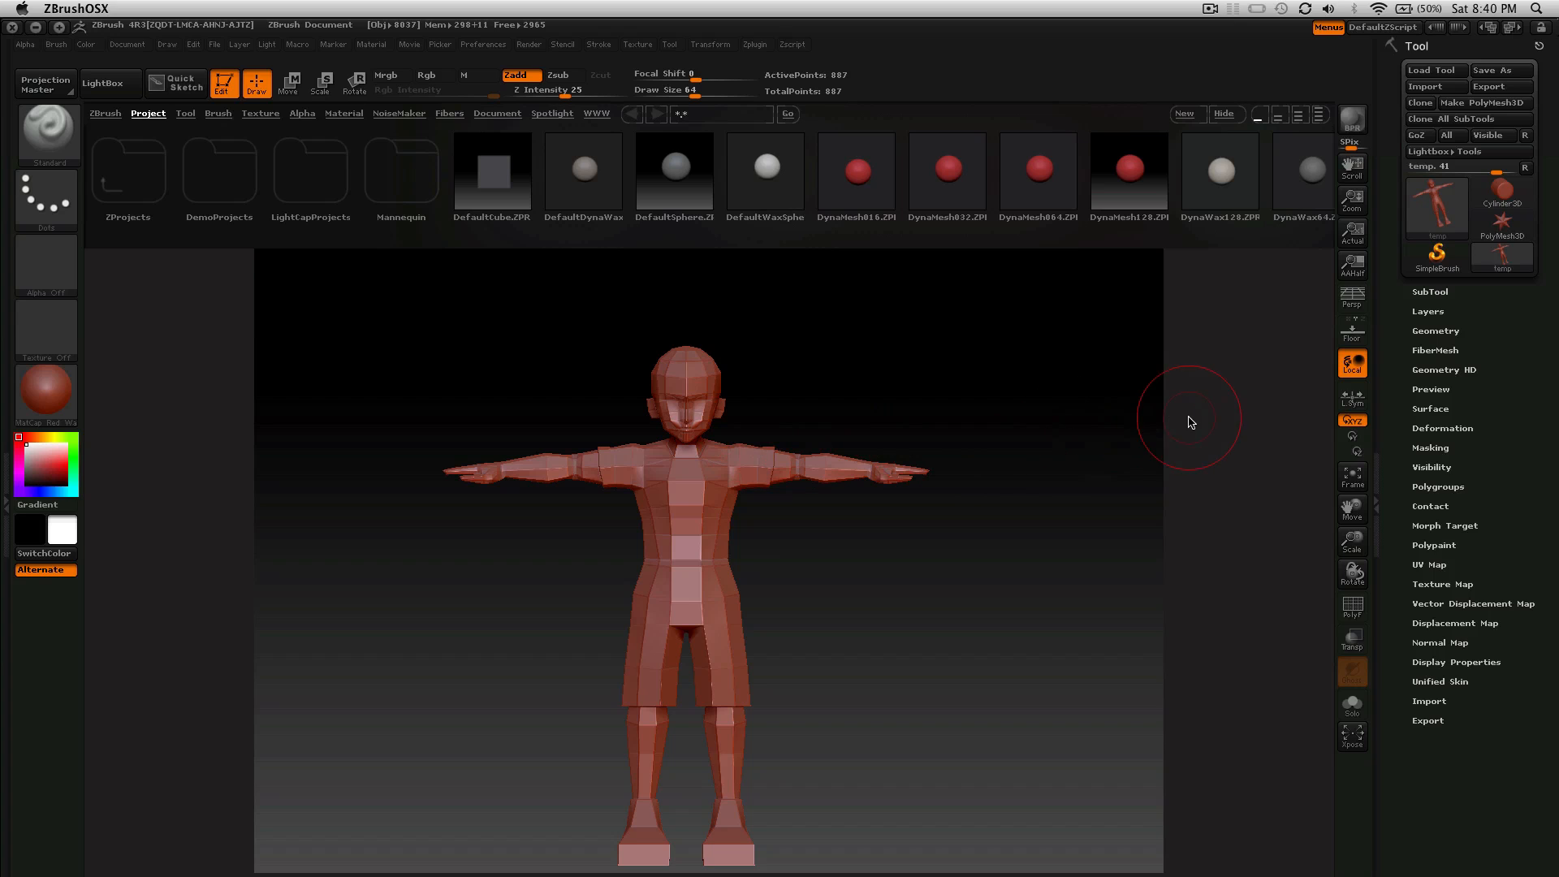
Step: Store a morph target for the undivided character mesh
left_click(1434, 331)
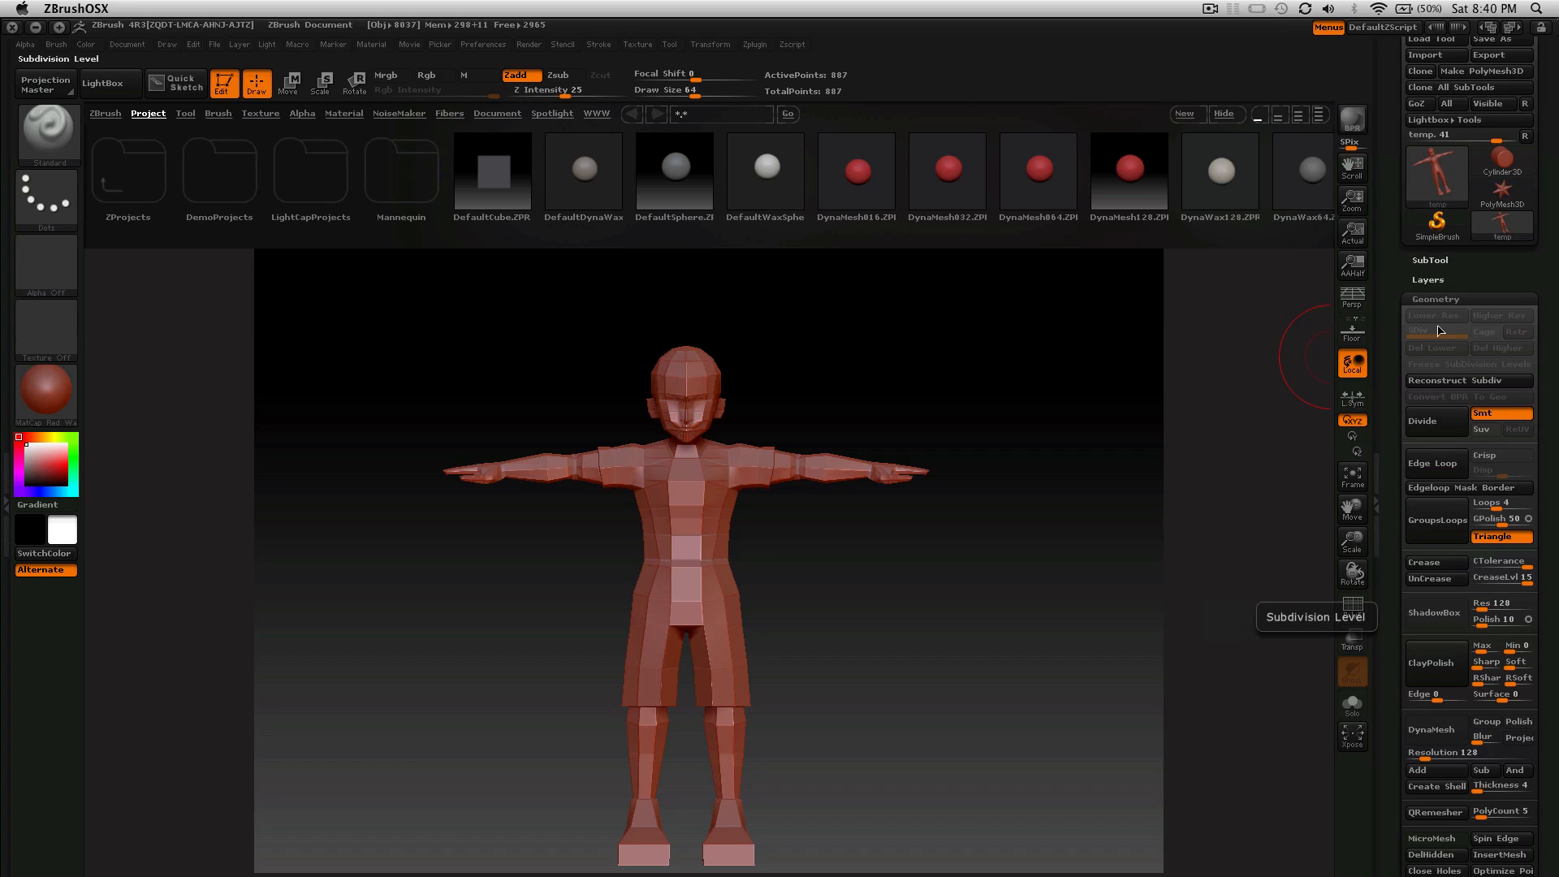
left_click(1439, 300)
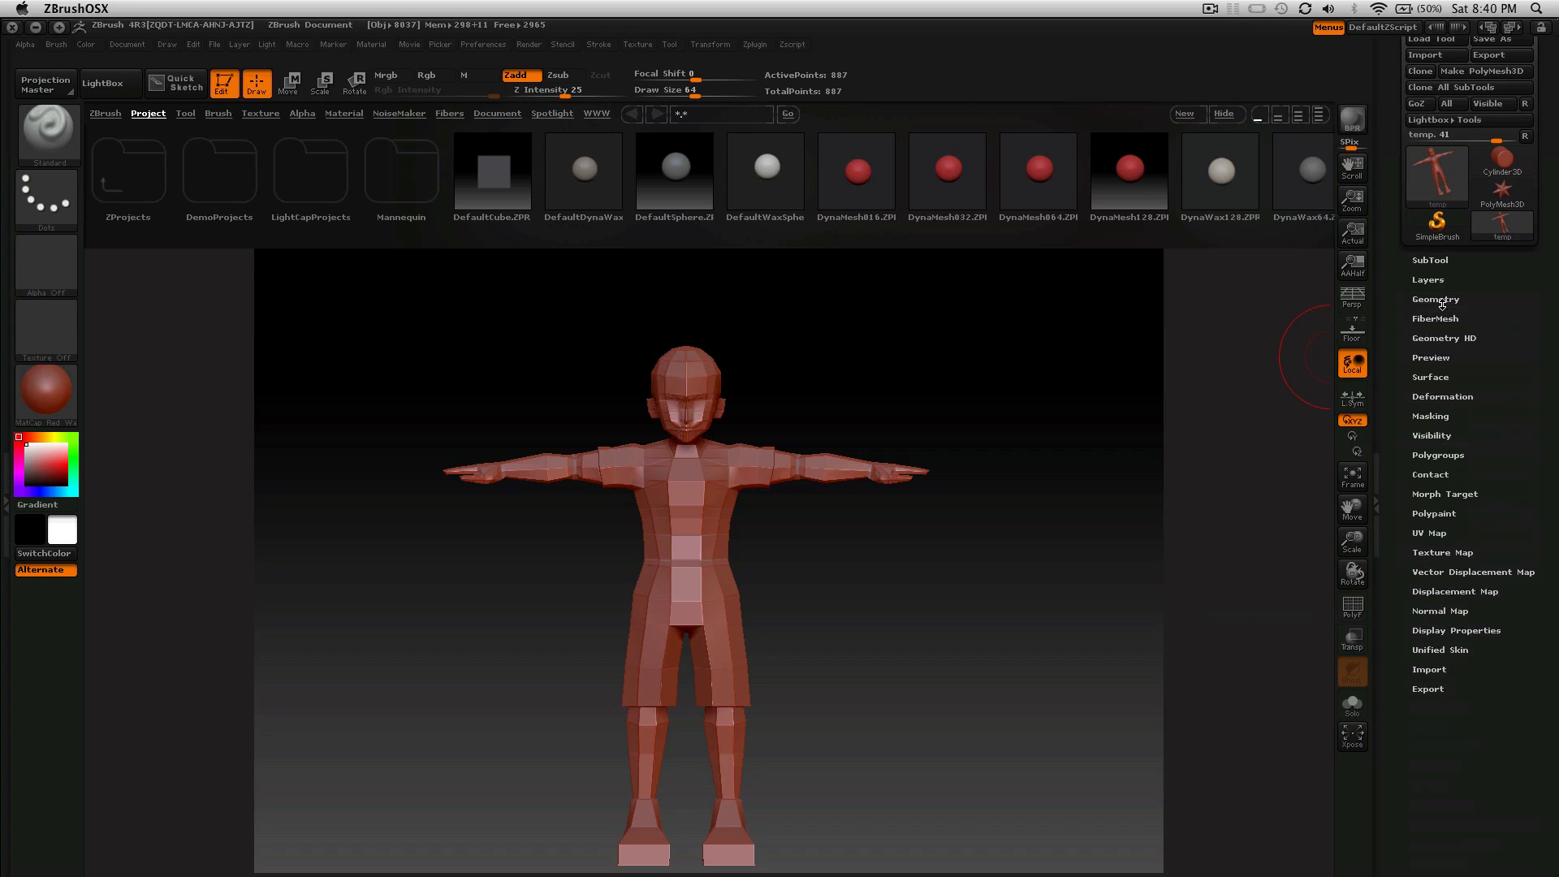
left_click(1445, 397)
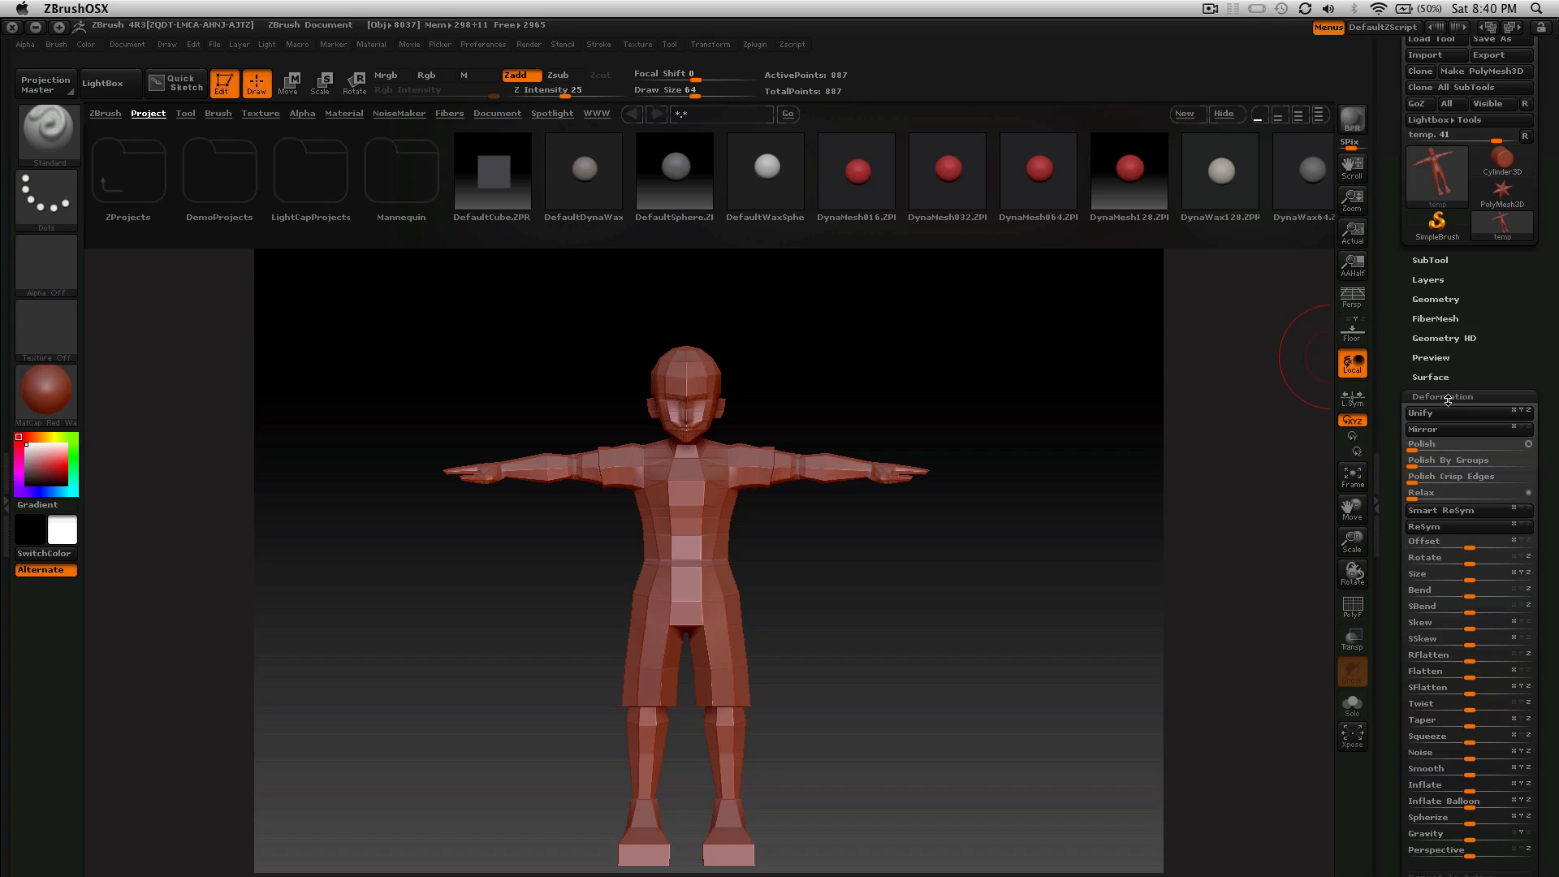
left_click(1445, 397)
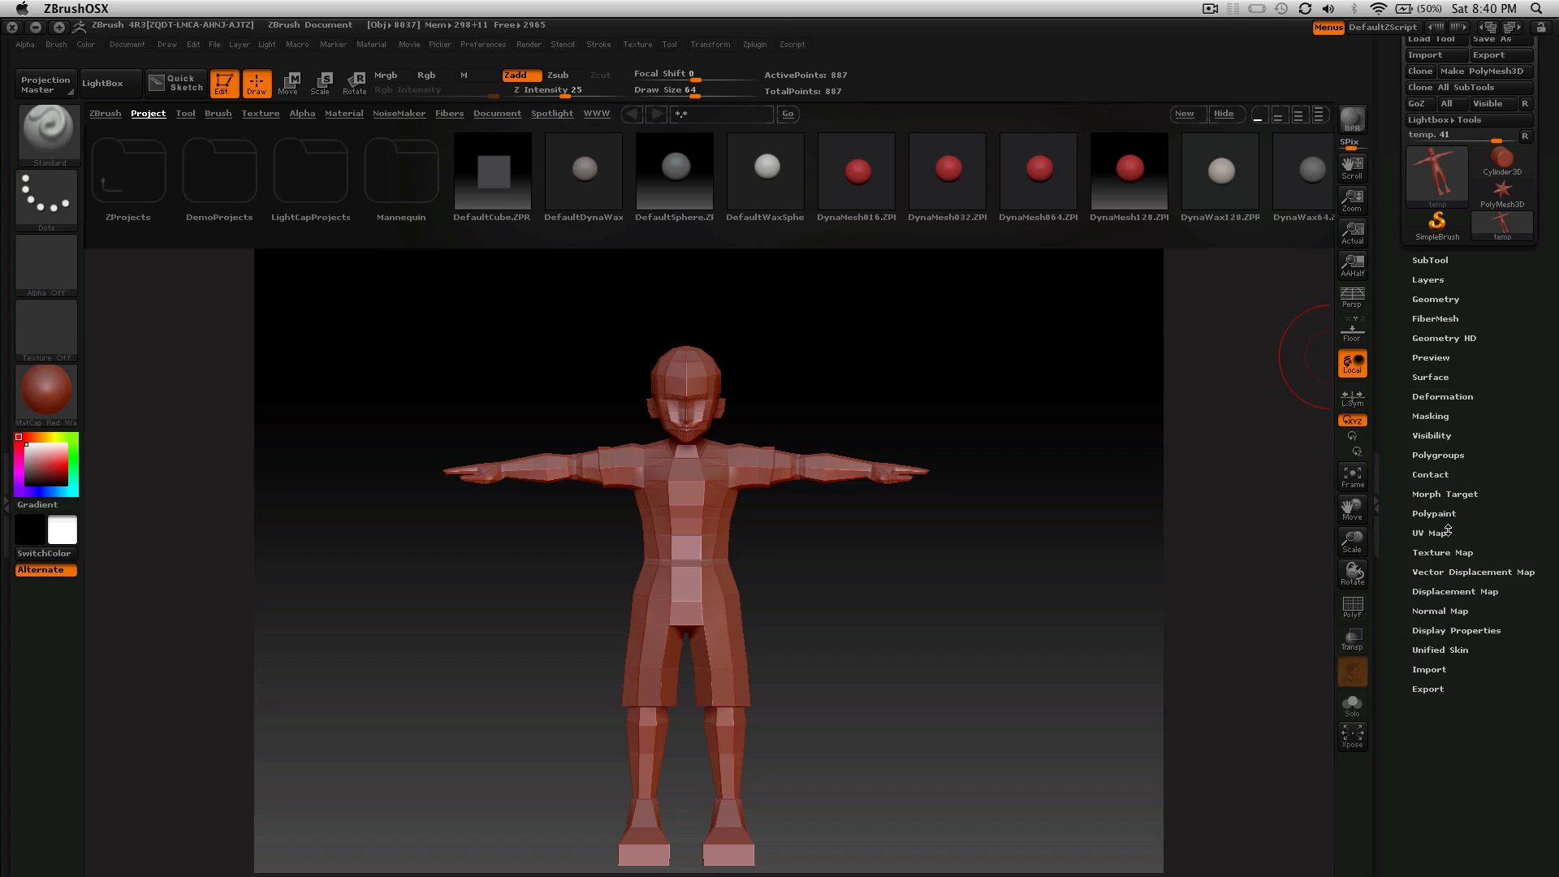
left_click(1444, 494)
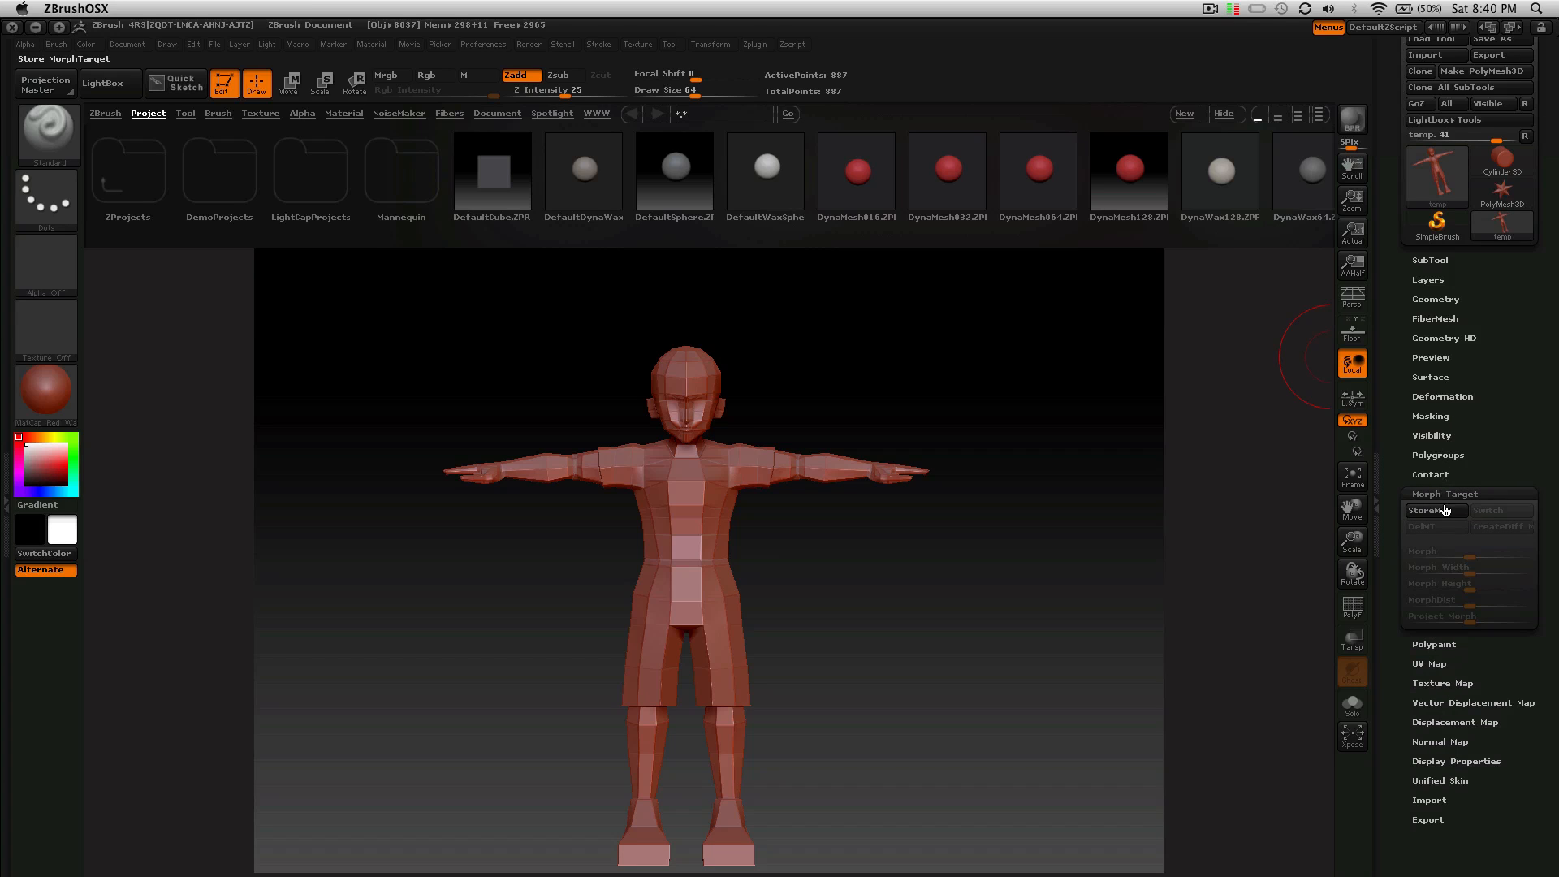
left_click(1437, 511)
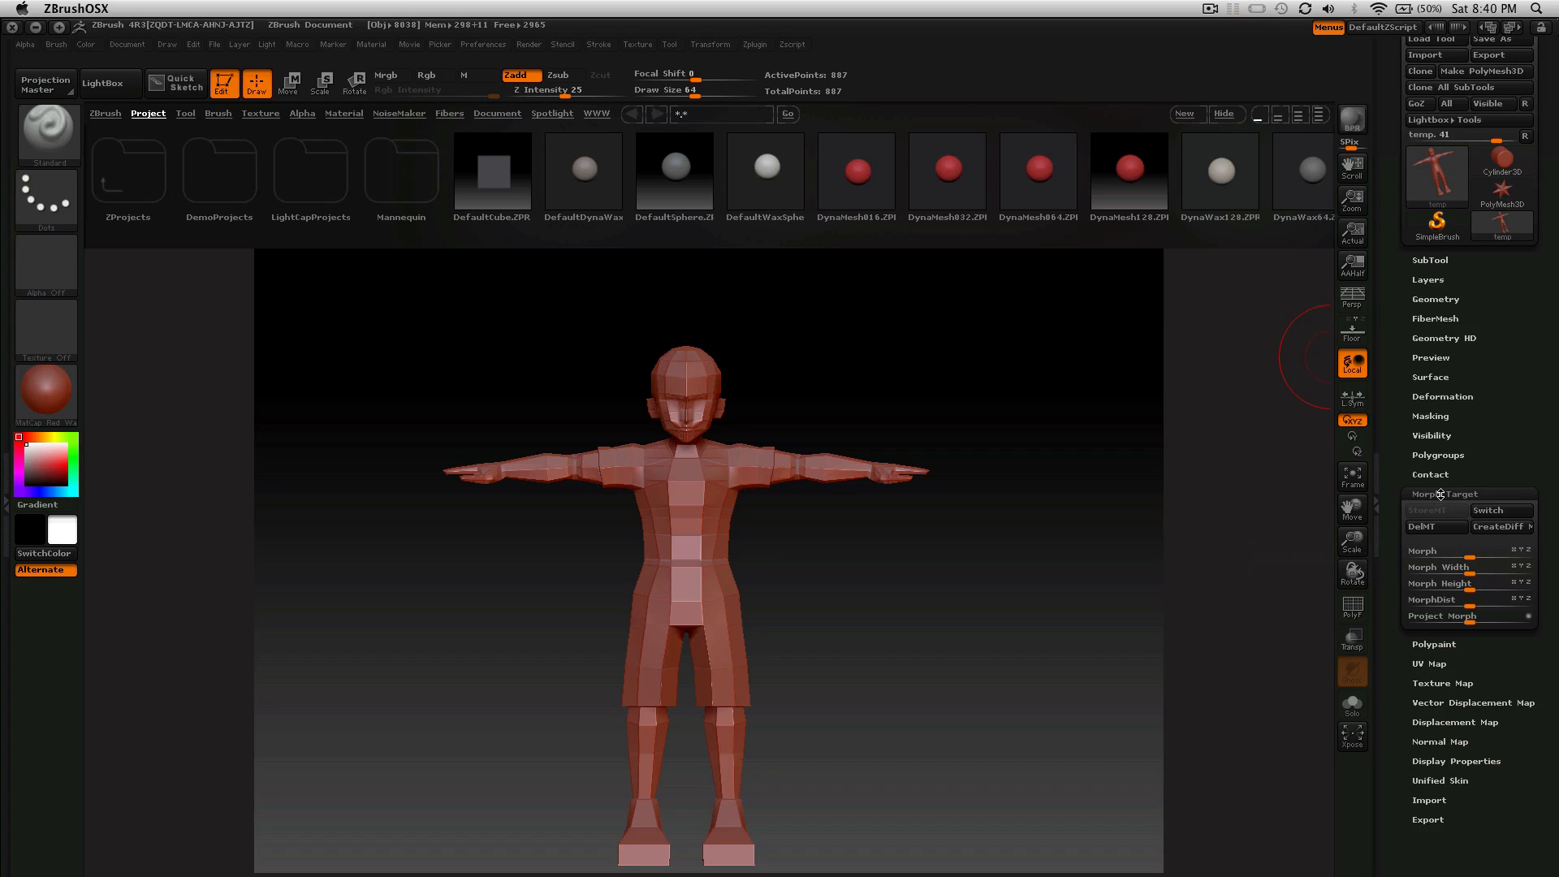
left_click(1440, 495)
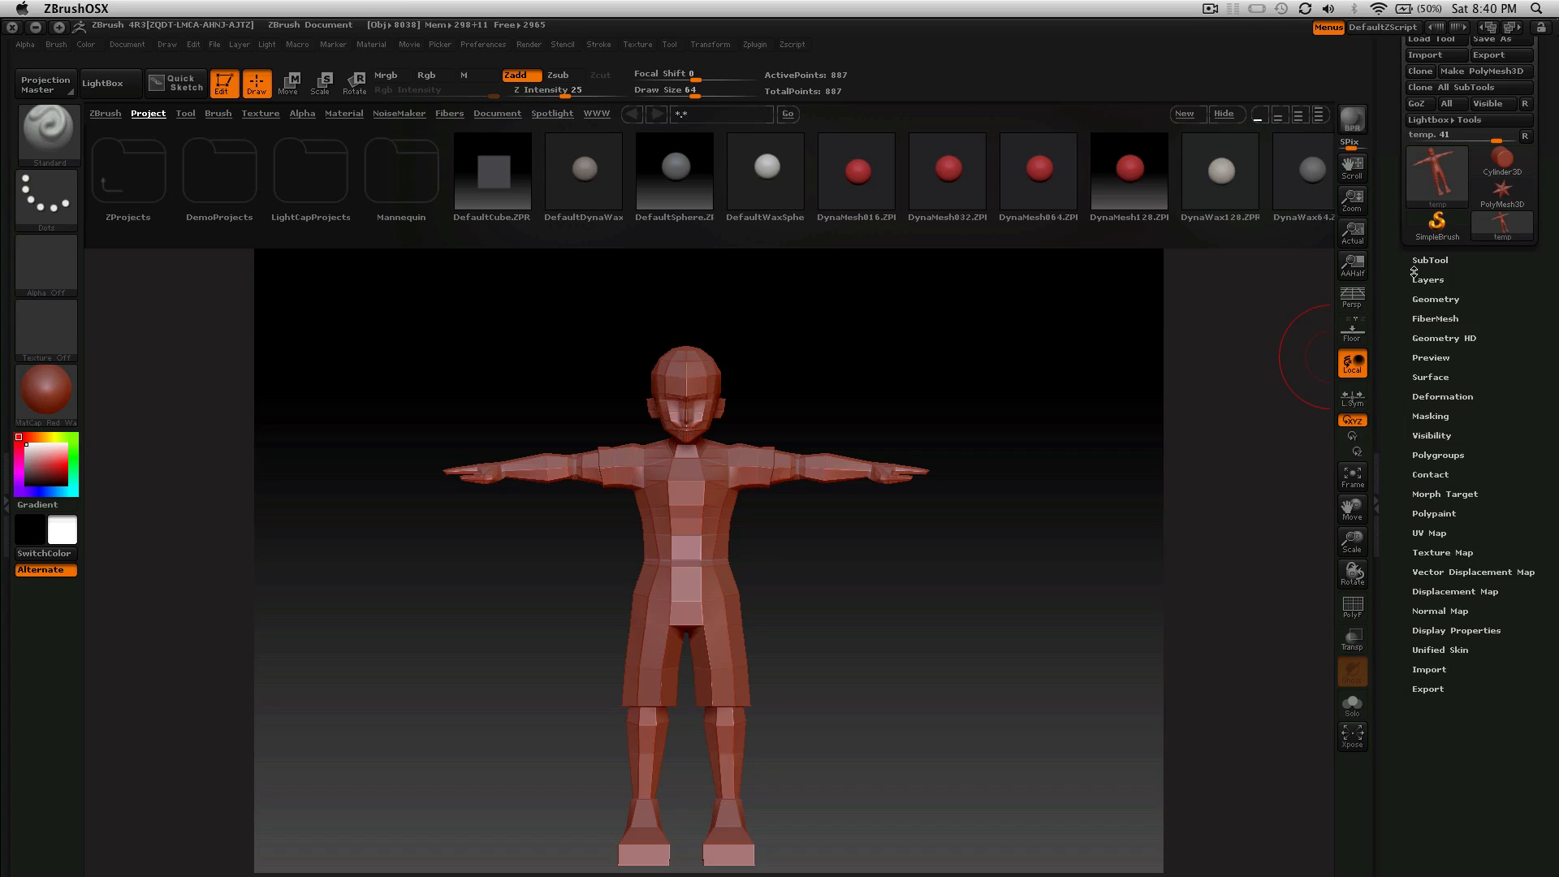
Step: Divide the character mesh four times with smoothing on, up to subdivision level 5
left_click(1424, 297)
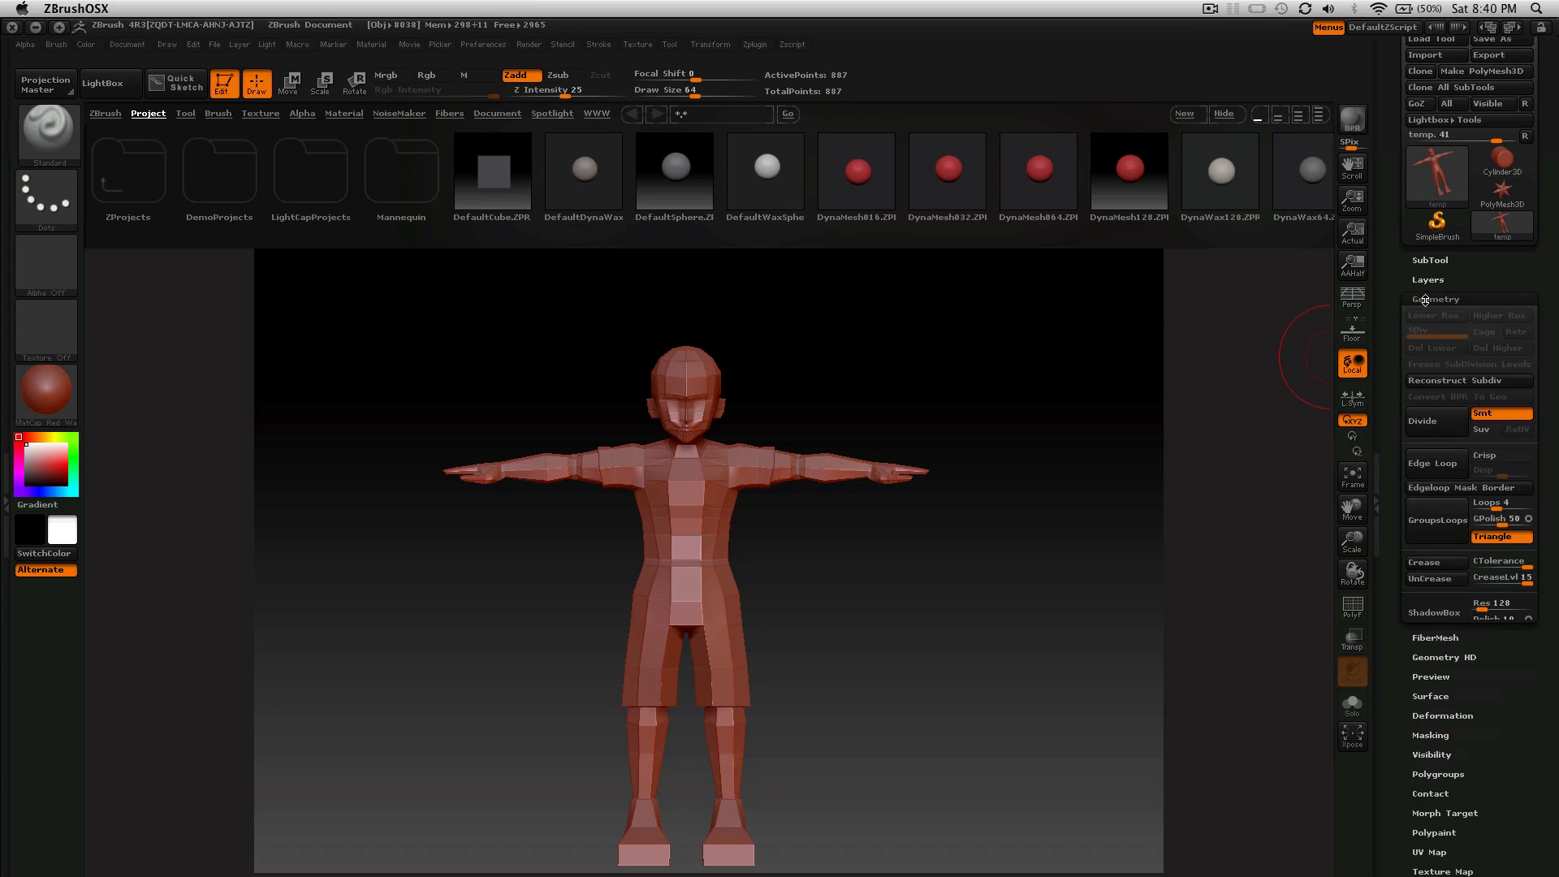
left_click(1441, 437)
left_click(1441, 437)
left_click(1441, 437)
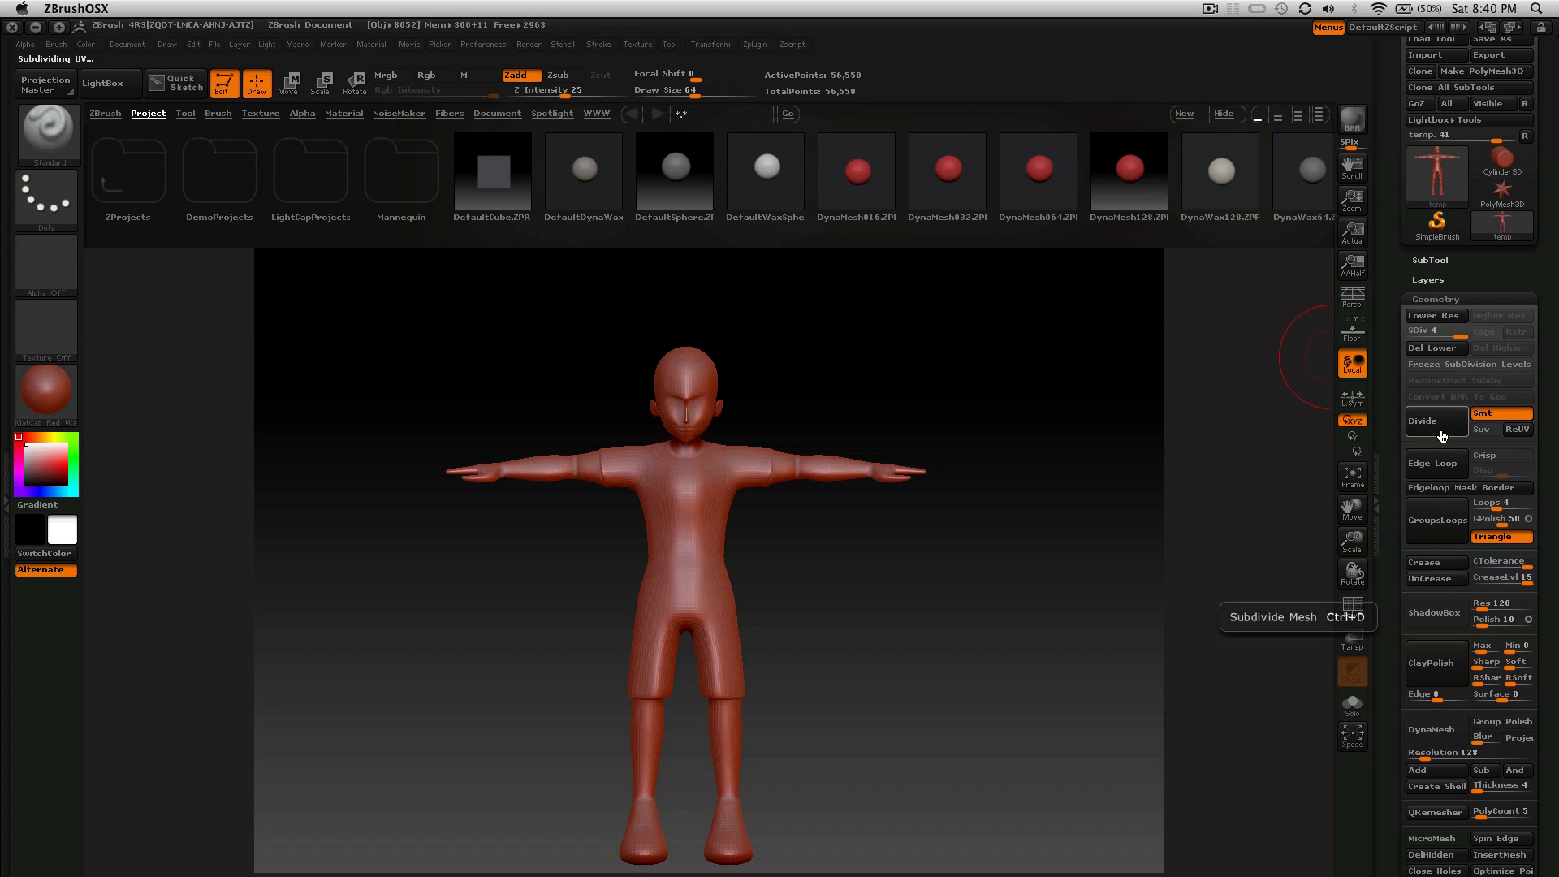
left_click(1441, 437)
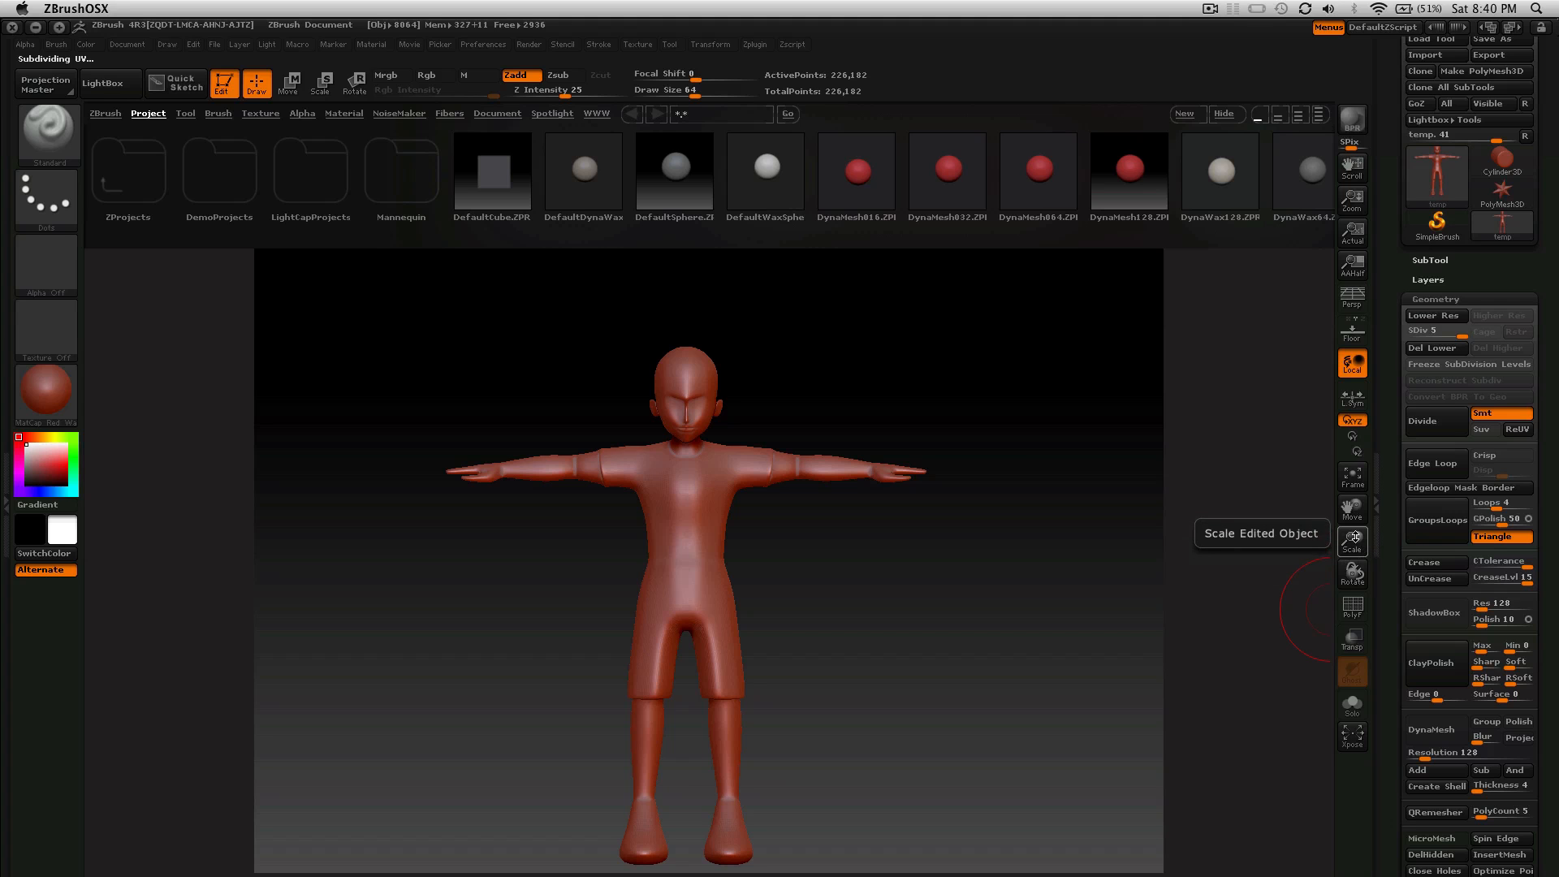
Step: Frame the character's upper body and import Finn_frontb.jpg from the finn_emo_bald folder as a texture
left_click_drag(1352, 539, 1398, 566)
left_click_drag(1349, 504, 1374, 656)
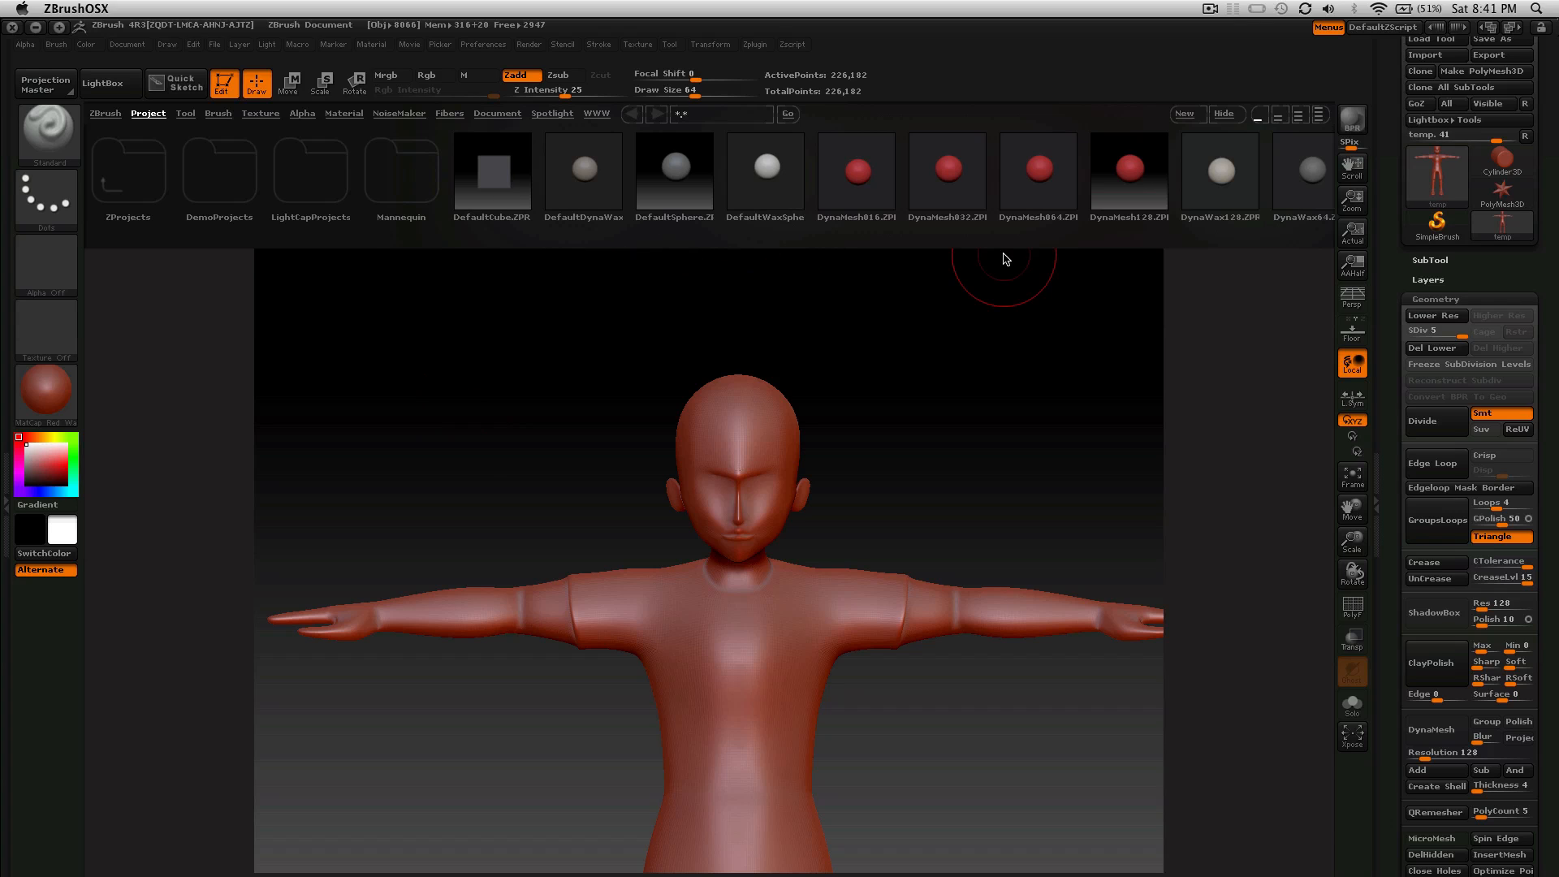
left_click(638, 49)
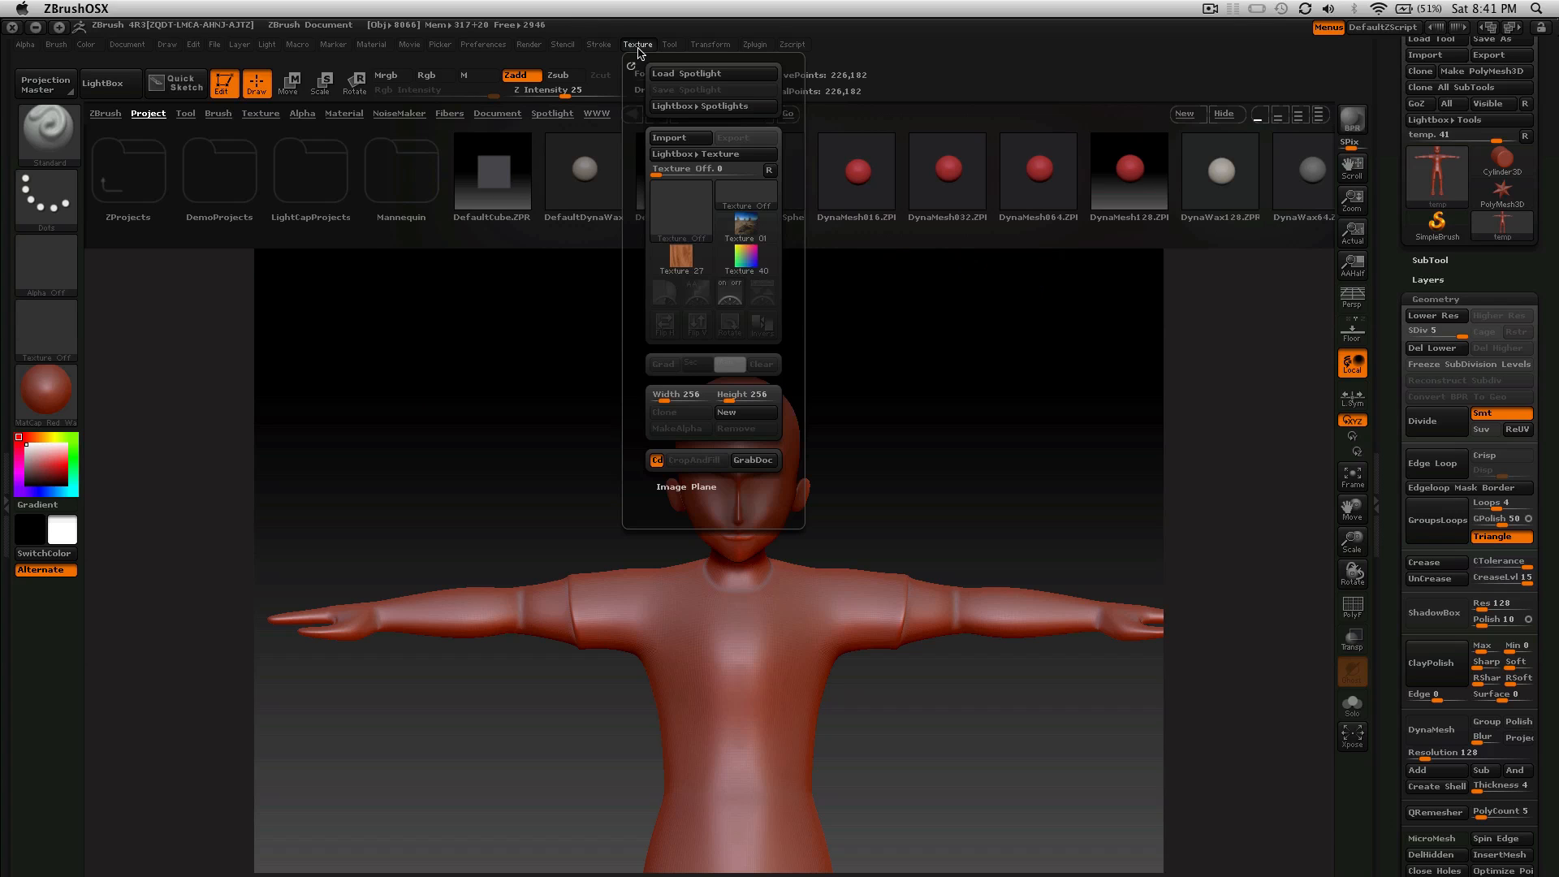
left_click(691, 138)
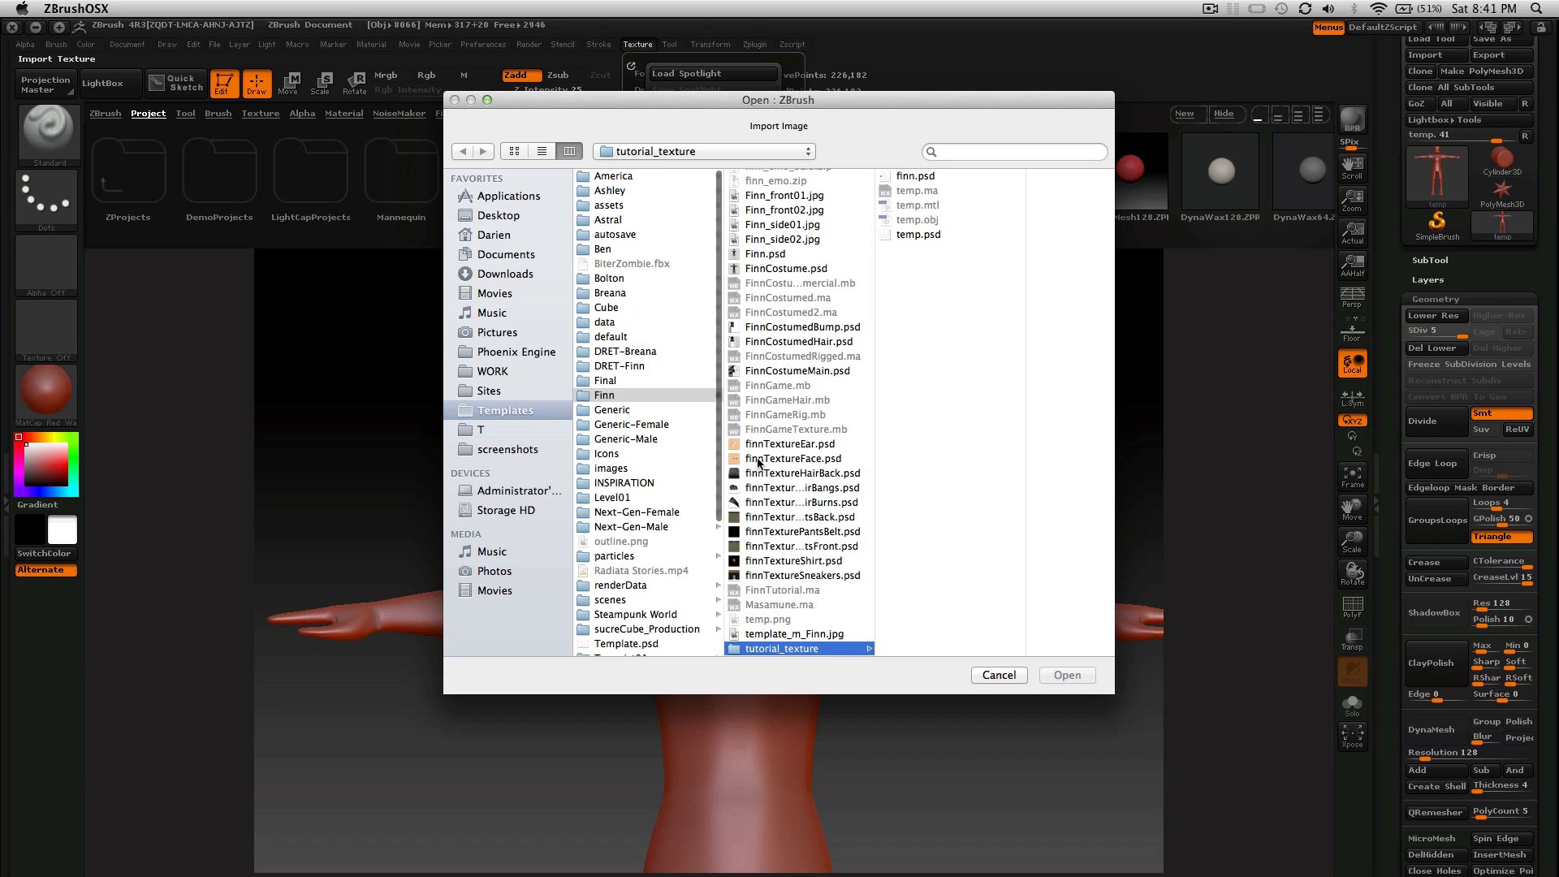
scroll(816, 365, "up", 4)
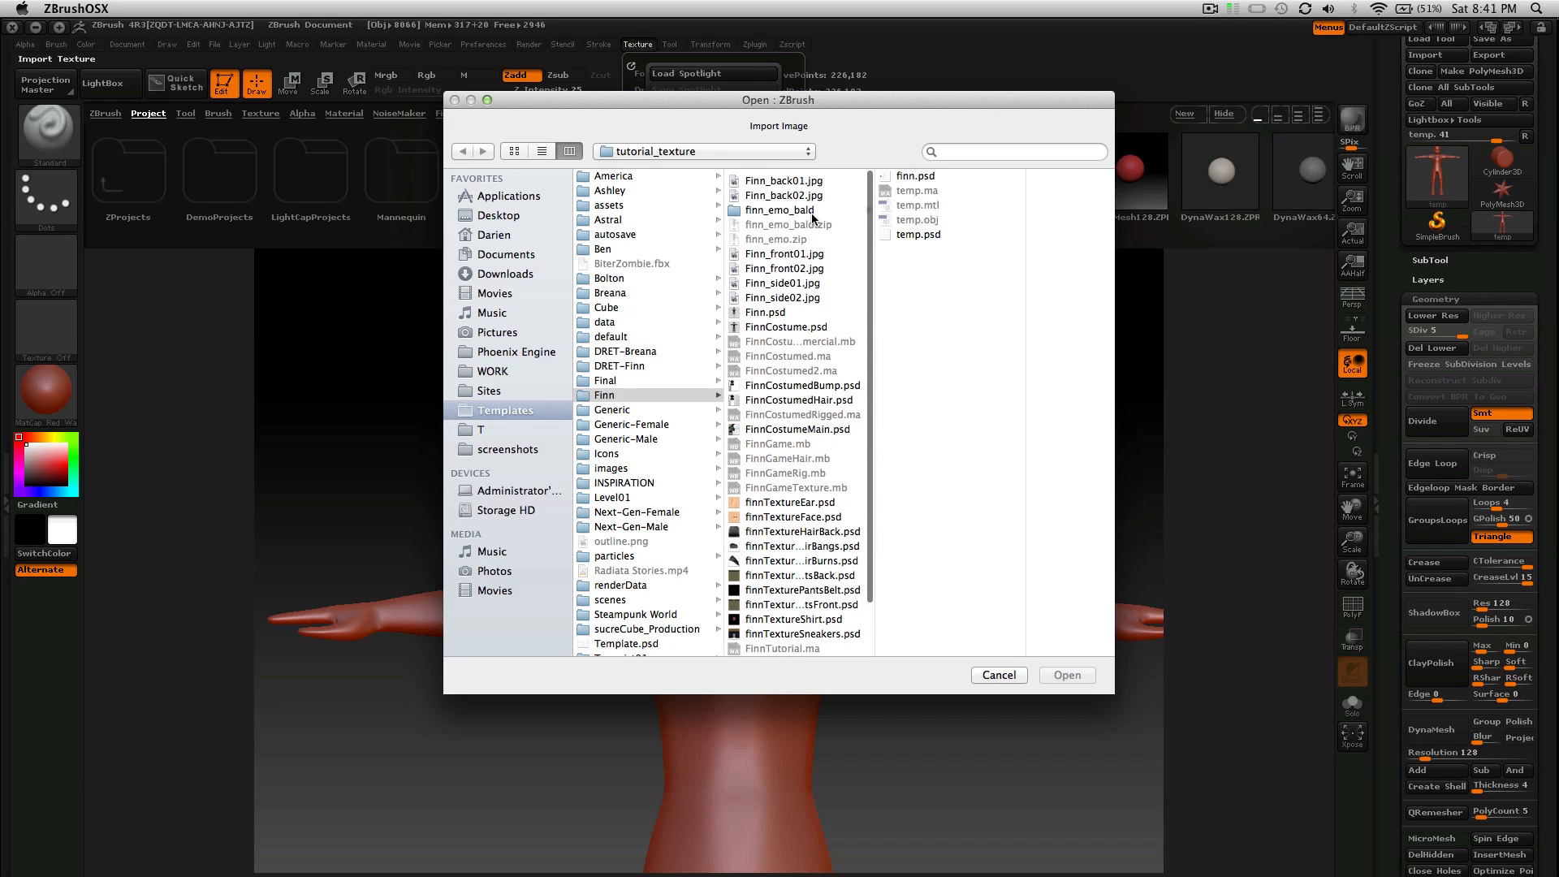
left_click(809, 206)
left_click(932, 191)
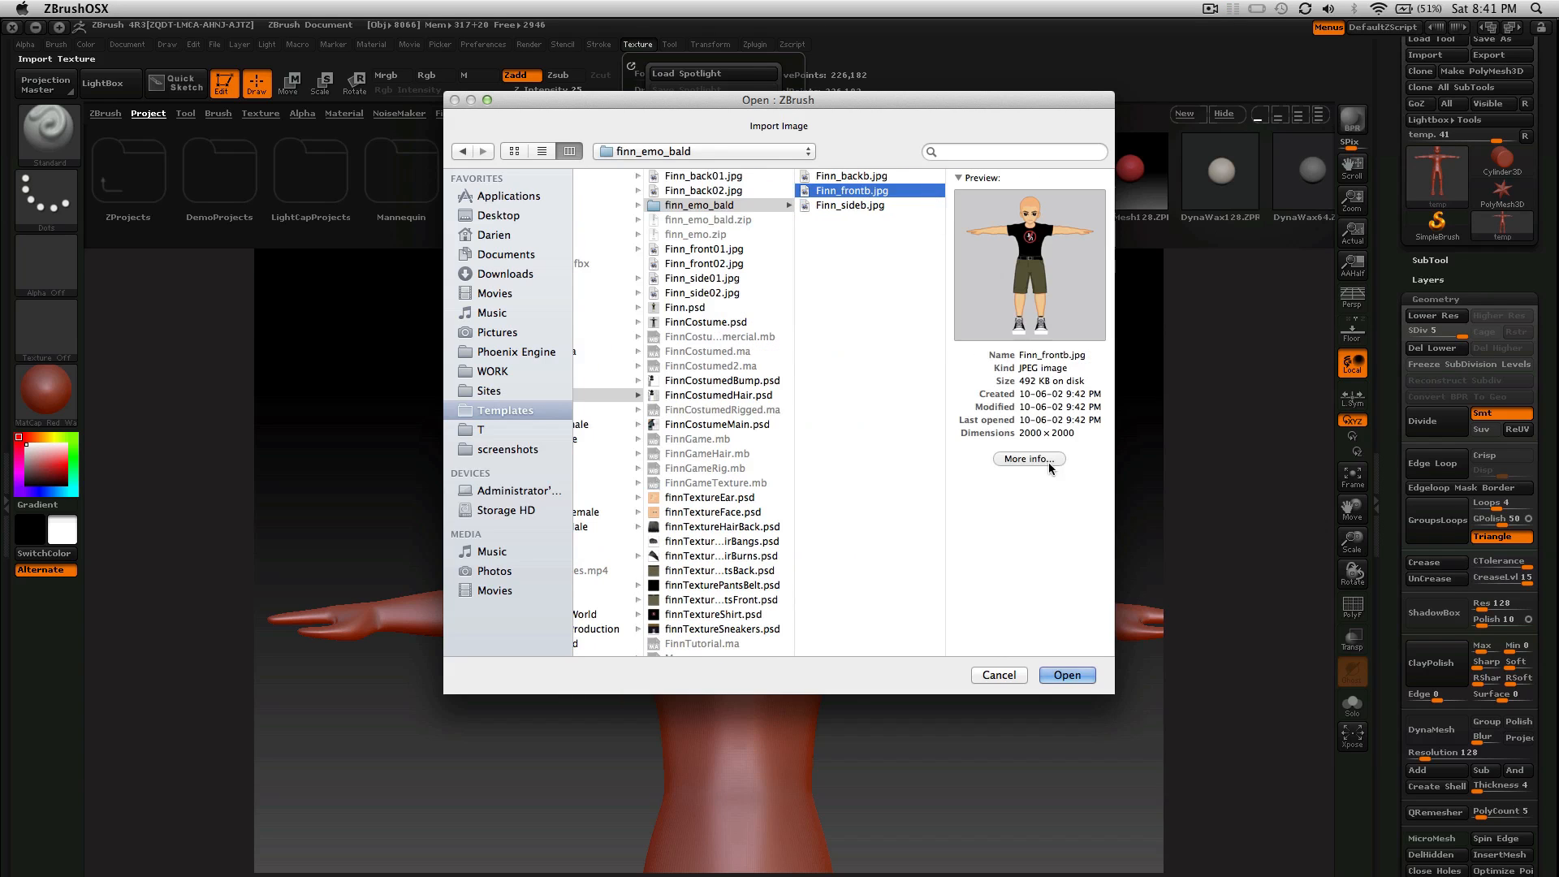
left_click(1073, 676)
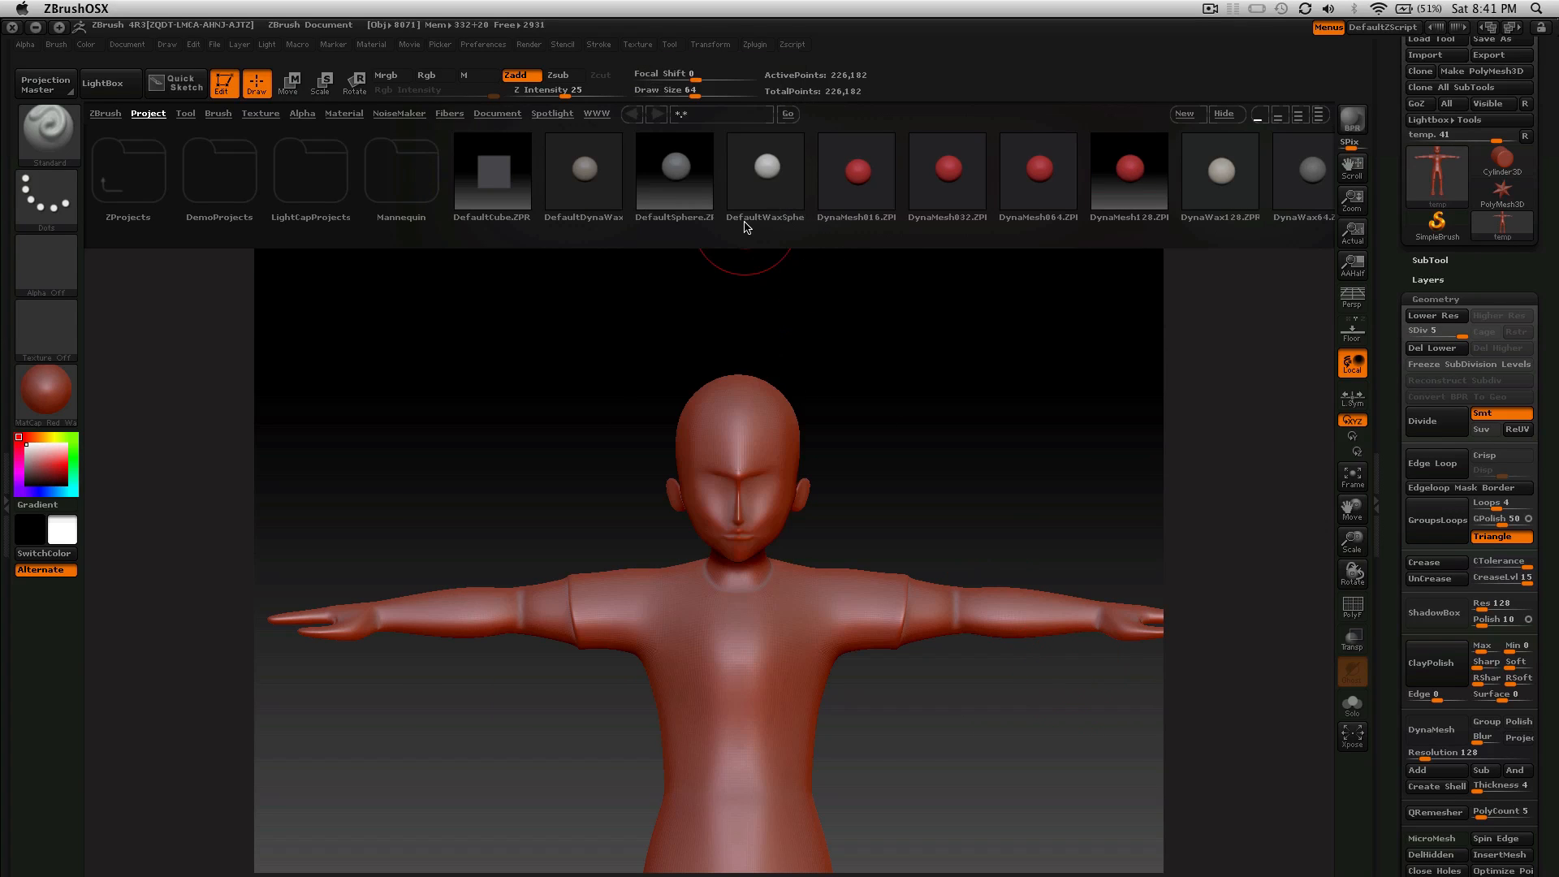
Step: Add the Finn_frontb texture to Spotlight with LightBox hidden, and activate Spotlight's Rotate function
left_click(638, 45)
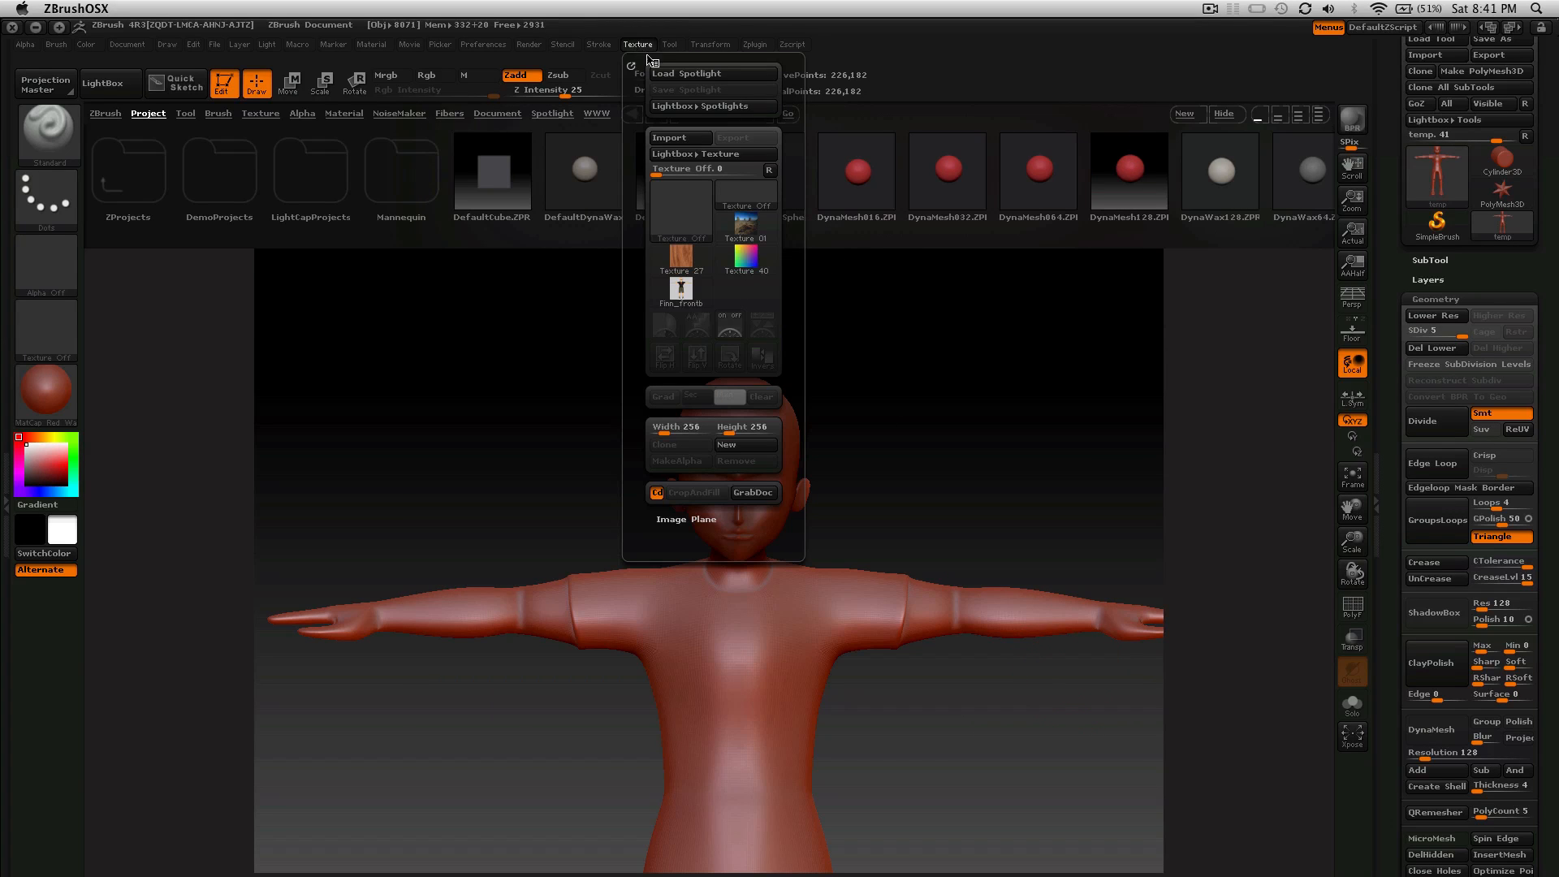
left_click(698, 298)
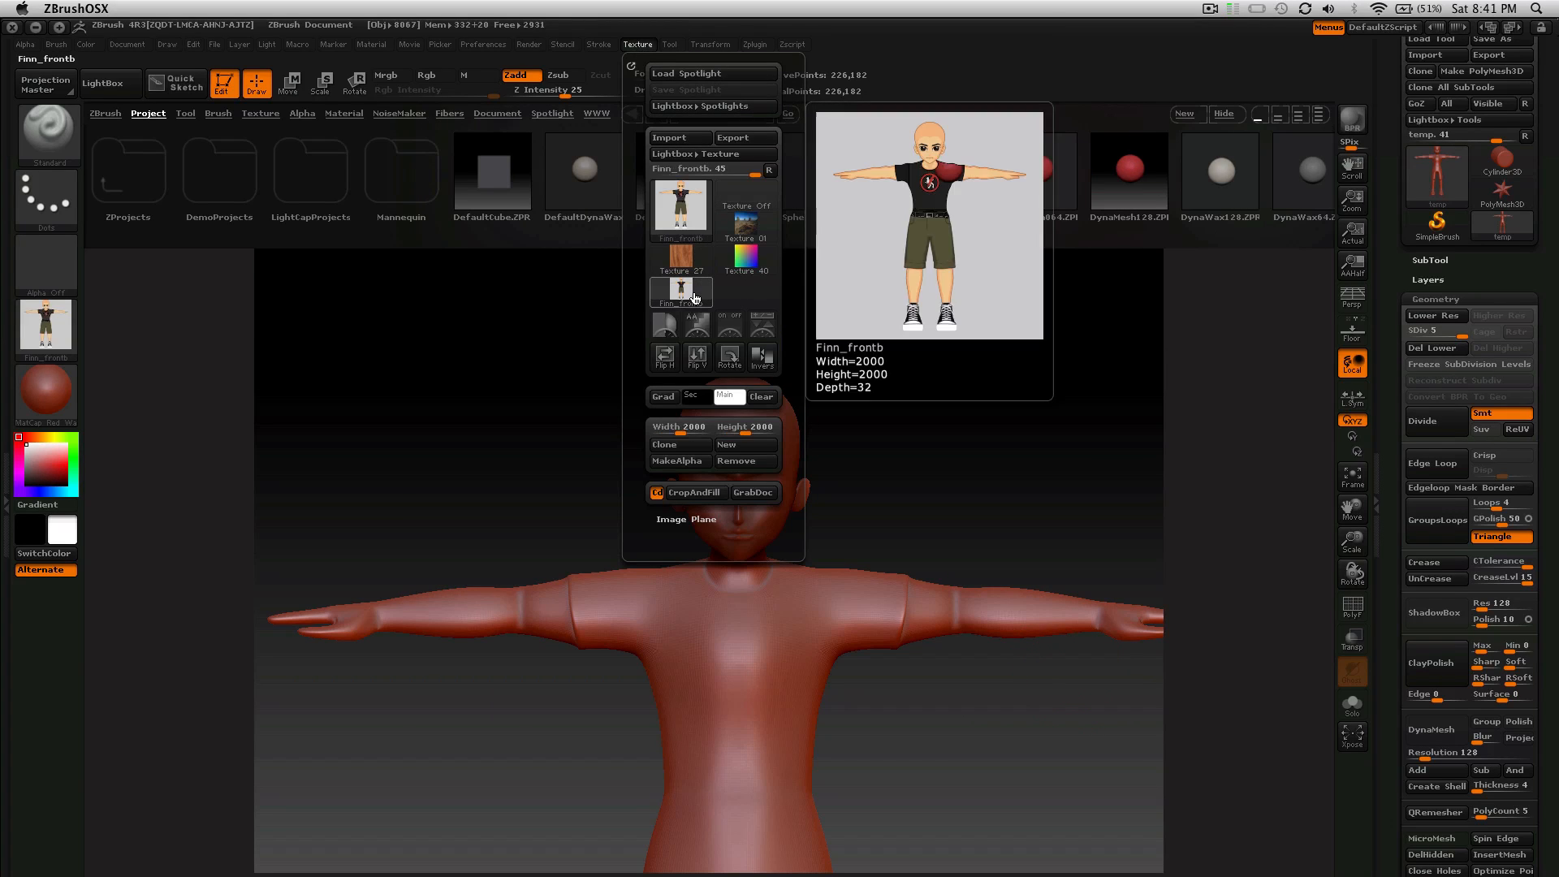
left_click(769, 327)
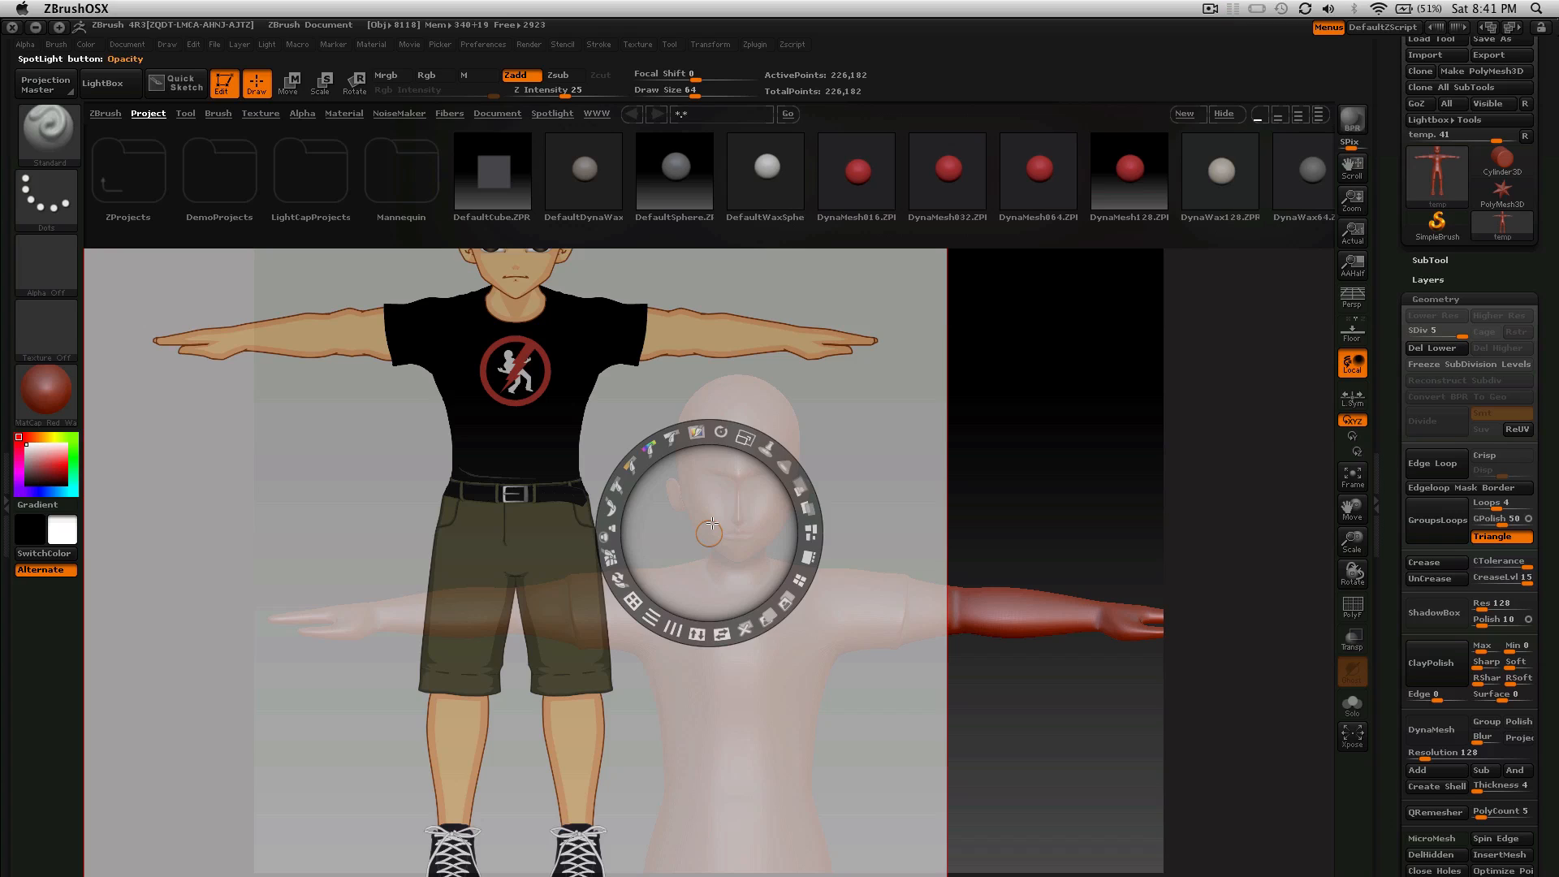
key("comma")
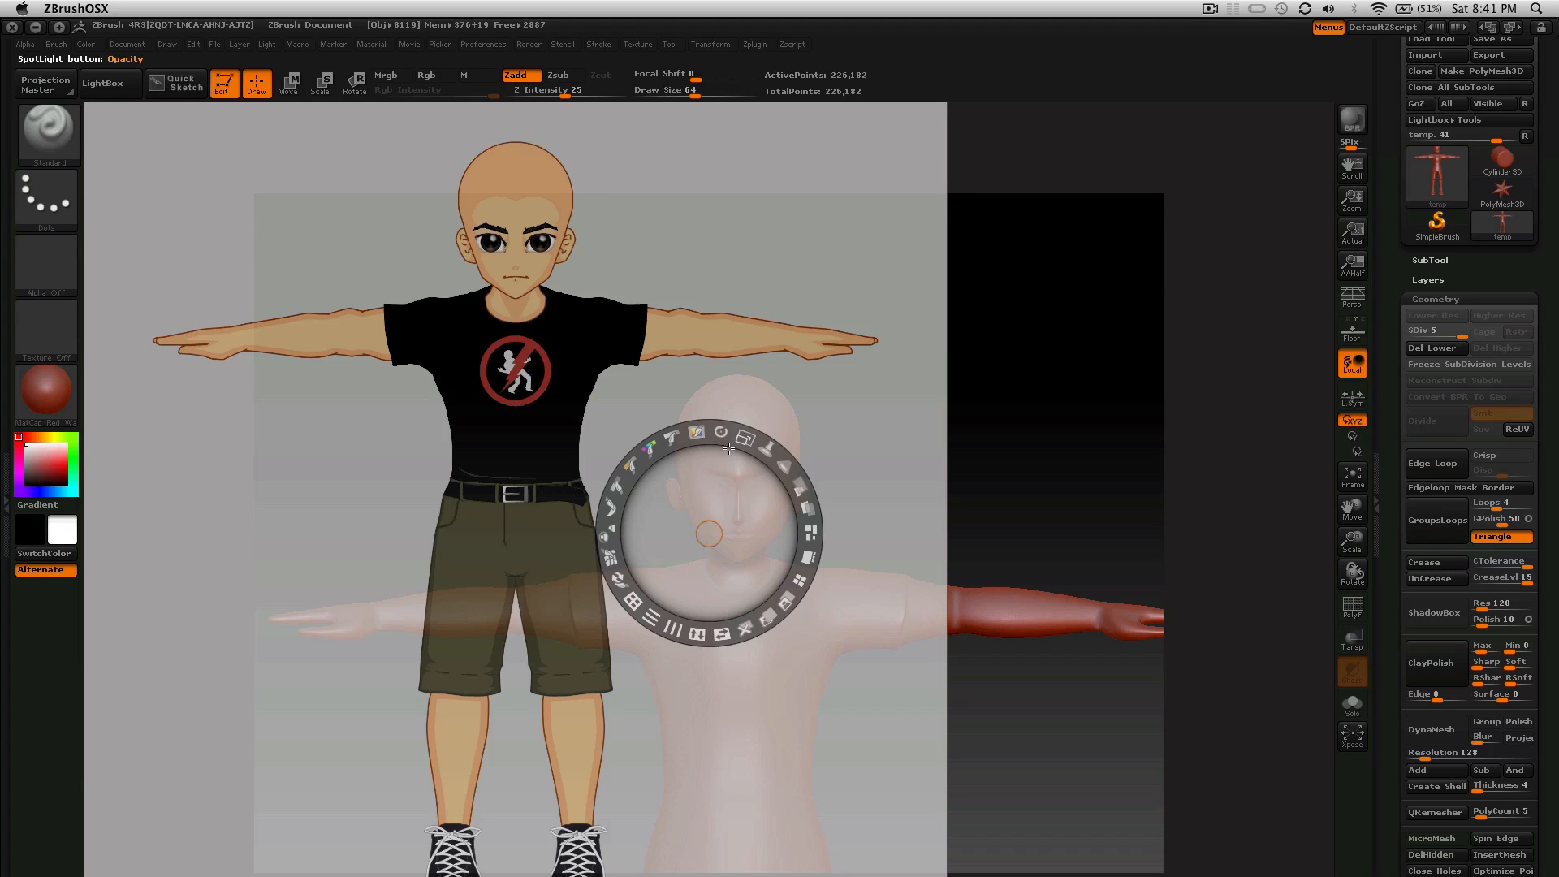
left_click(722, 433)
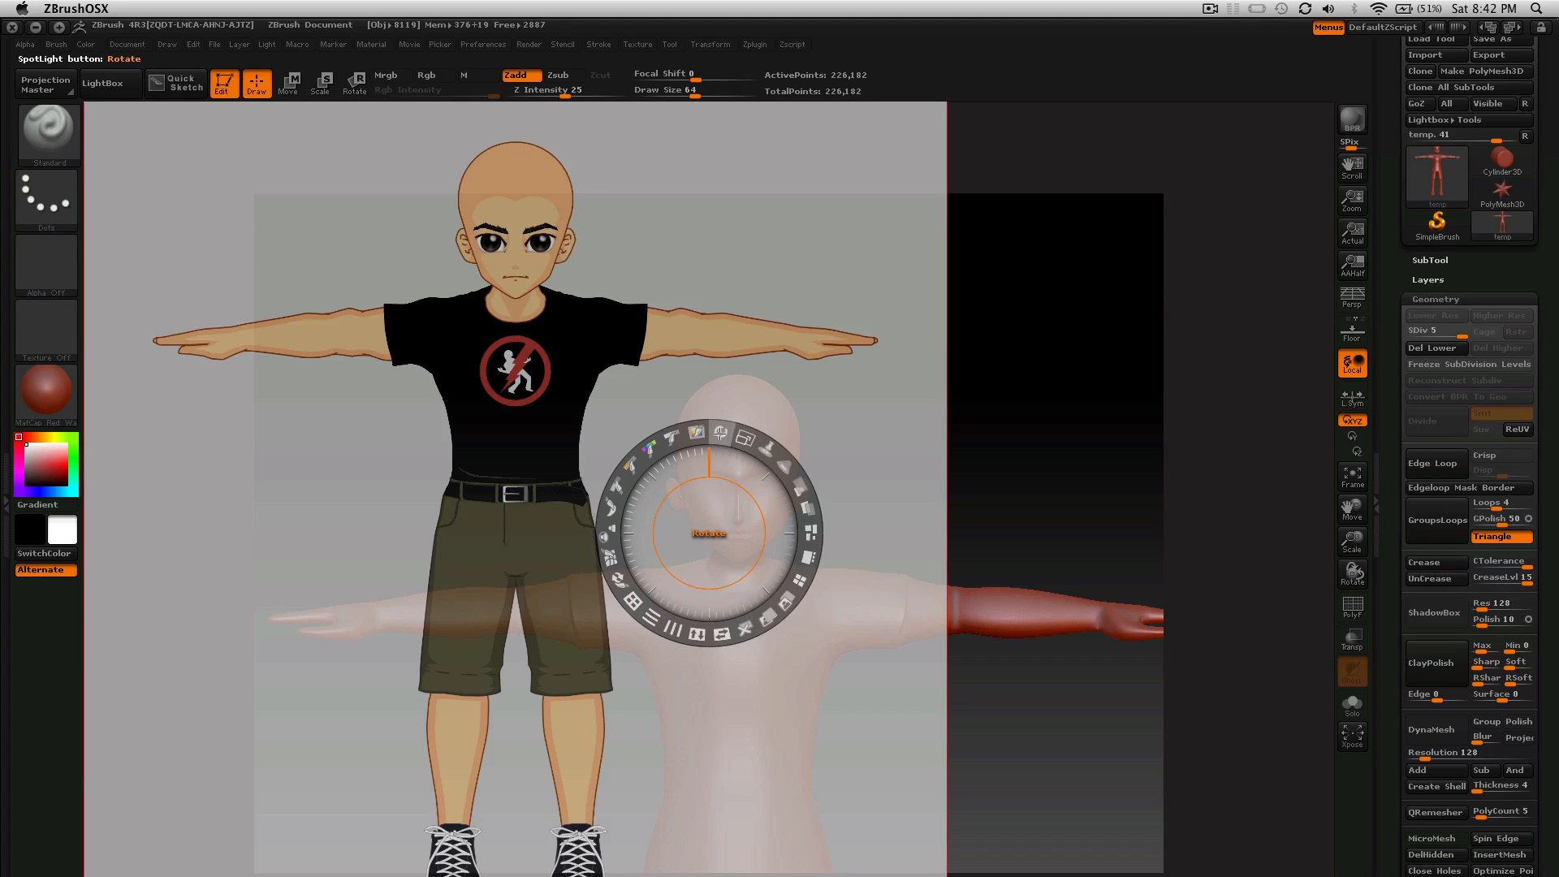
Step: Scale down the Finn_frontb reference image in Spotlight and move it beside the character's torso
left_click_drag(744, 437, 629, 413)
left_click_drag(712, 482, 460, 632)
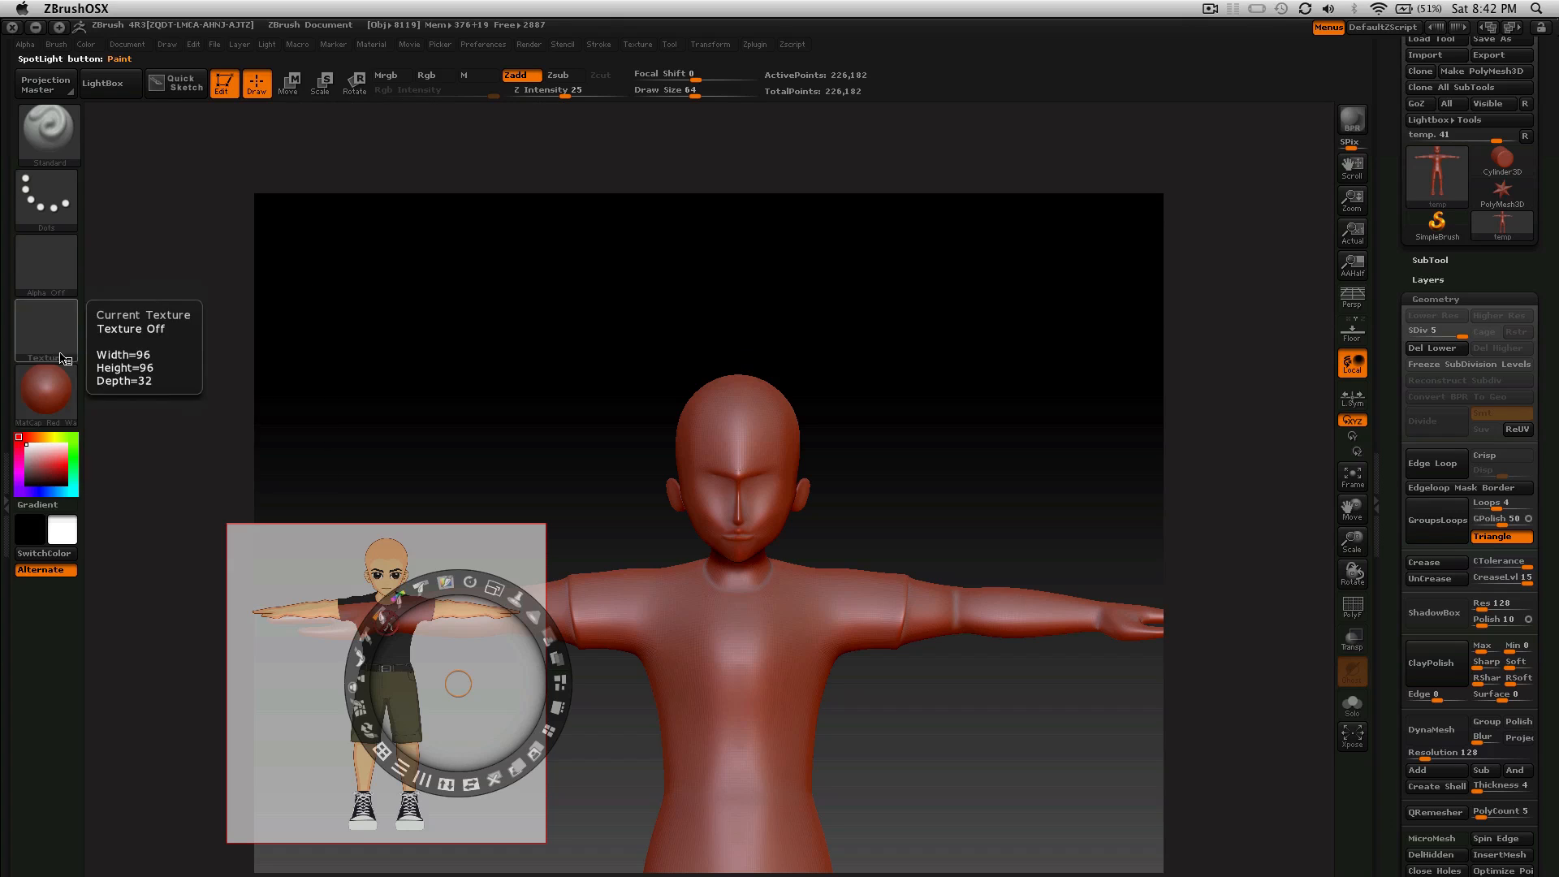
Step: Switch the material to MatCap White01 and set the brush to paint Rgb colour only, with Zadd off
left_click(60, 392)
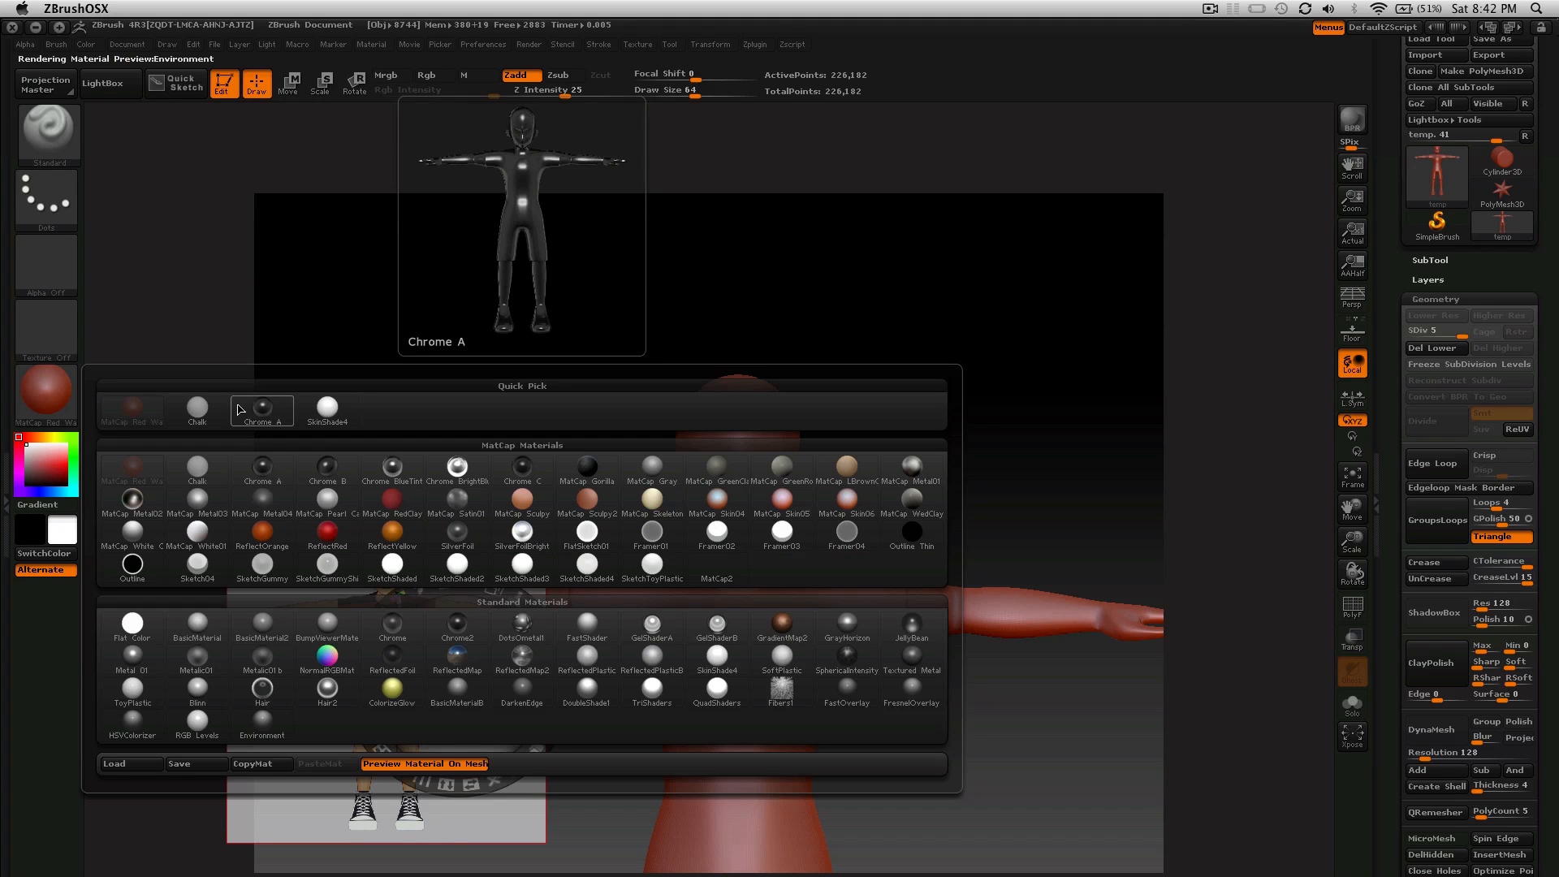
left_click(197, 534)
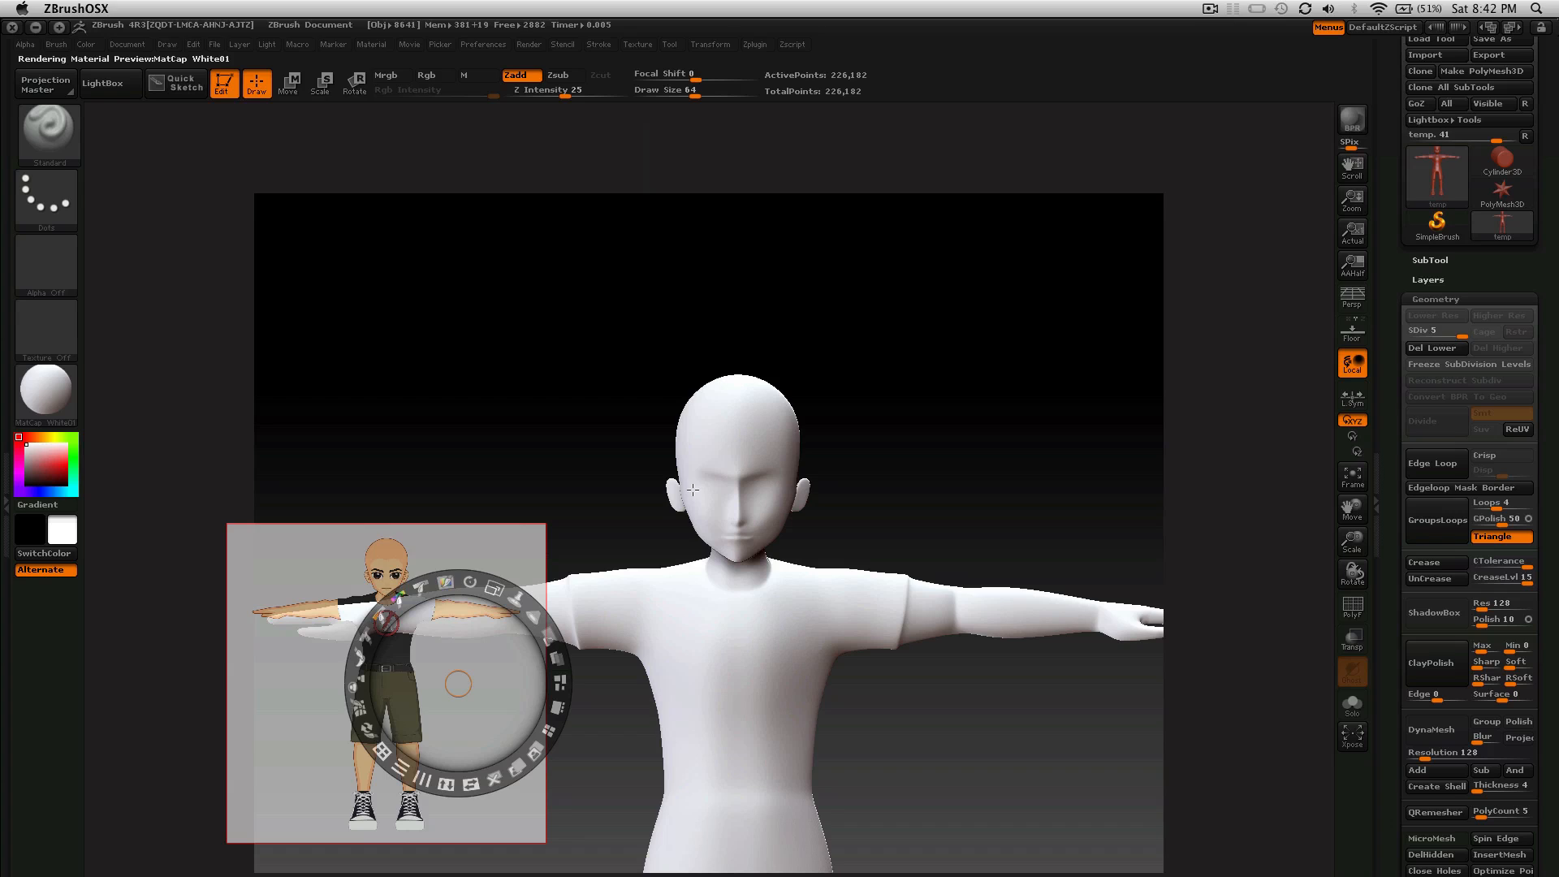
left_click(531, 77)
left_click(426, 75)
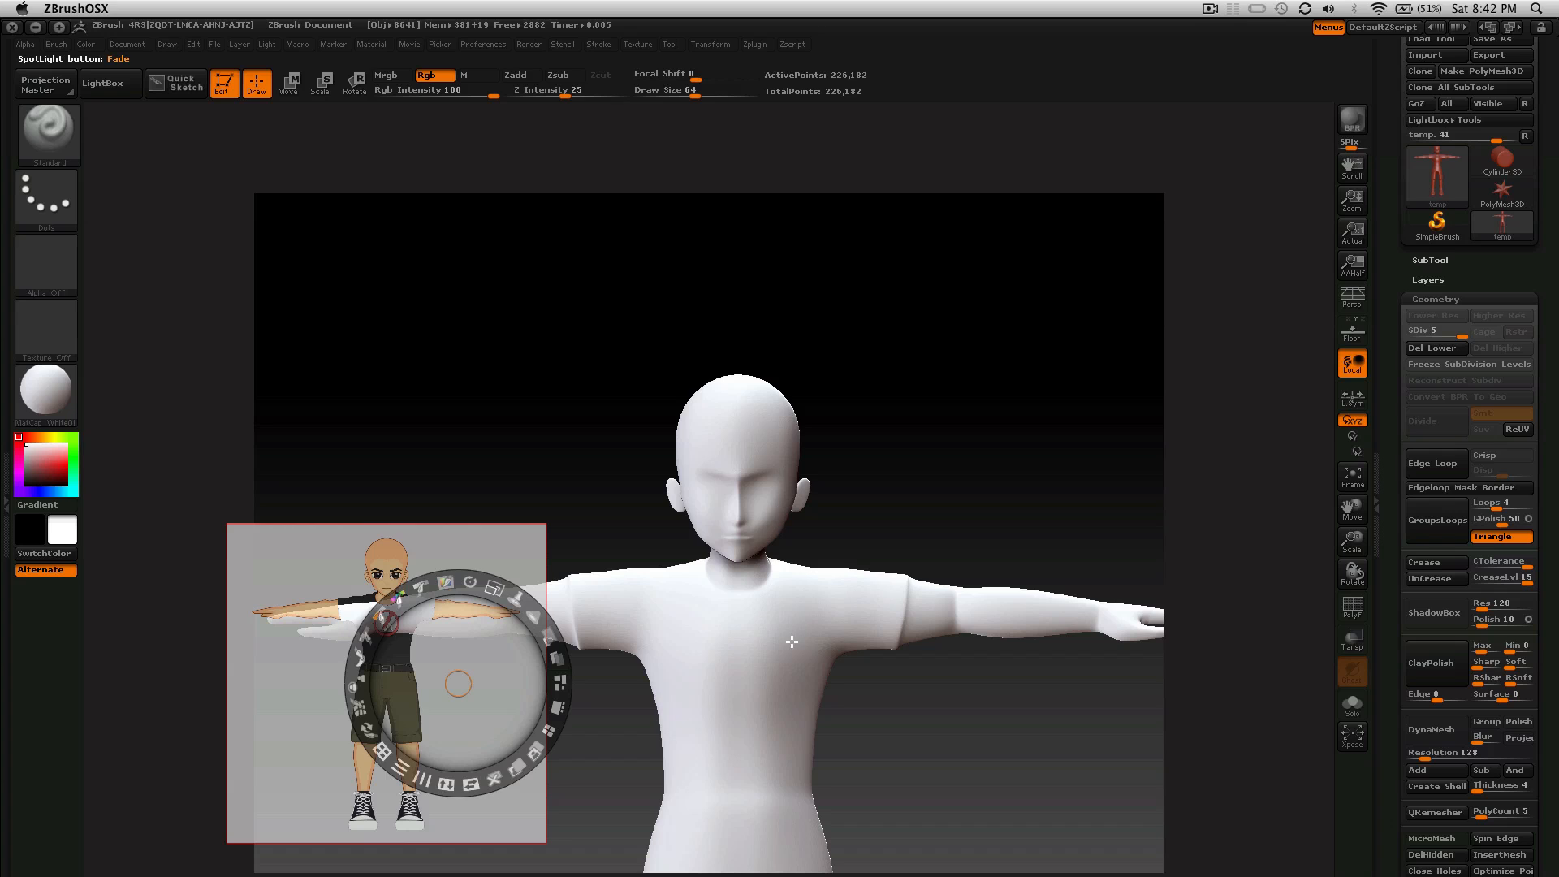
Step: Move the Spotlight reference image over the character's head and chest, roughly centred on the body
left_click_drag(479, 650, 825, 555)
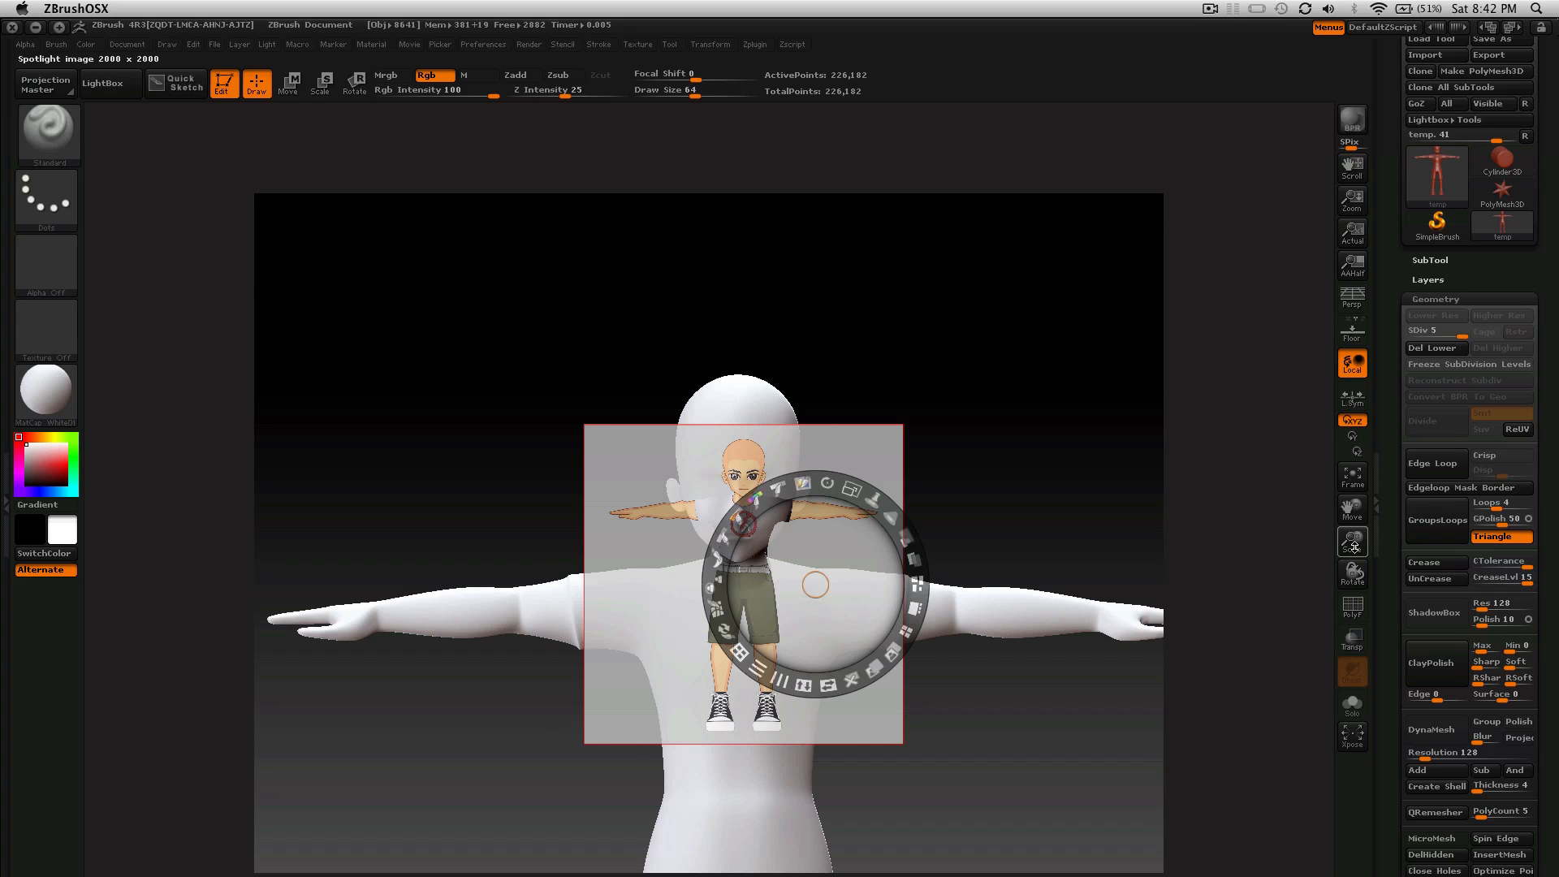
left_click_drag(1353, 542, 1390, 545)
left_click_drag(798, 510, 781, 510)
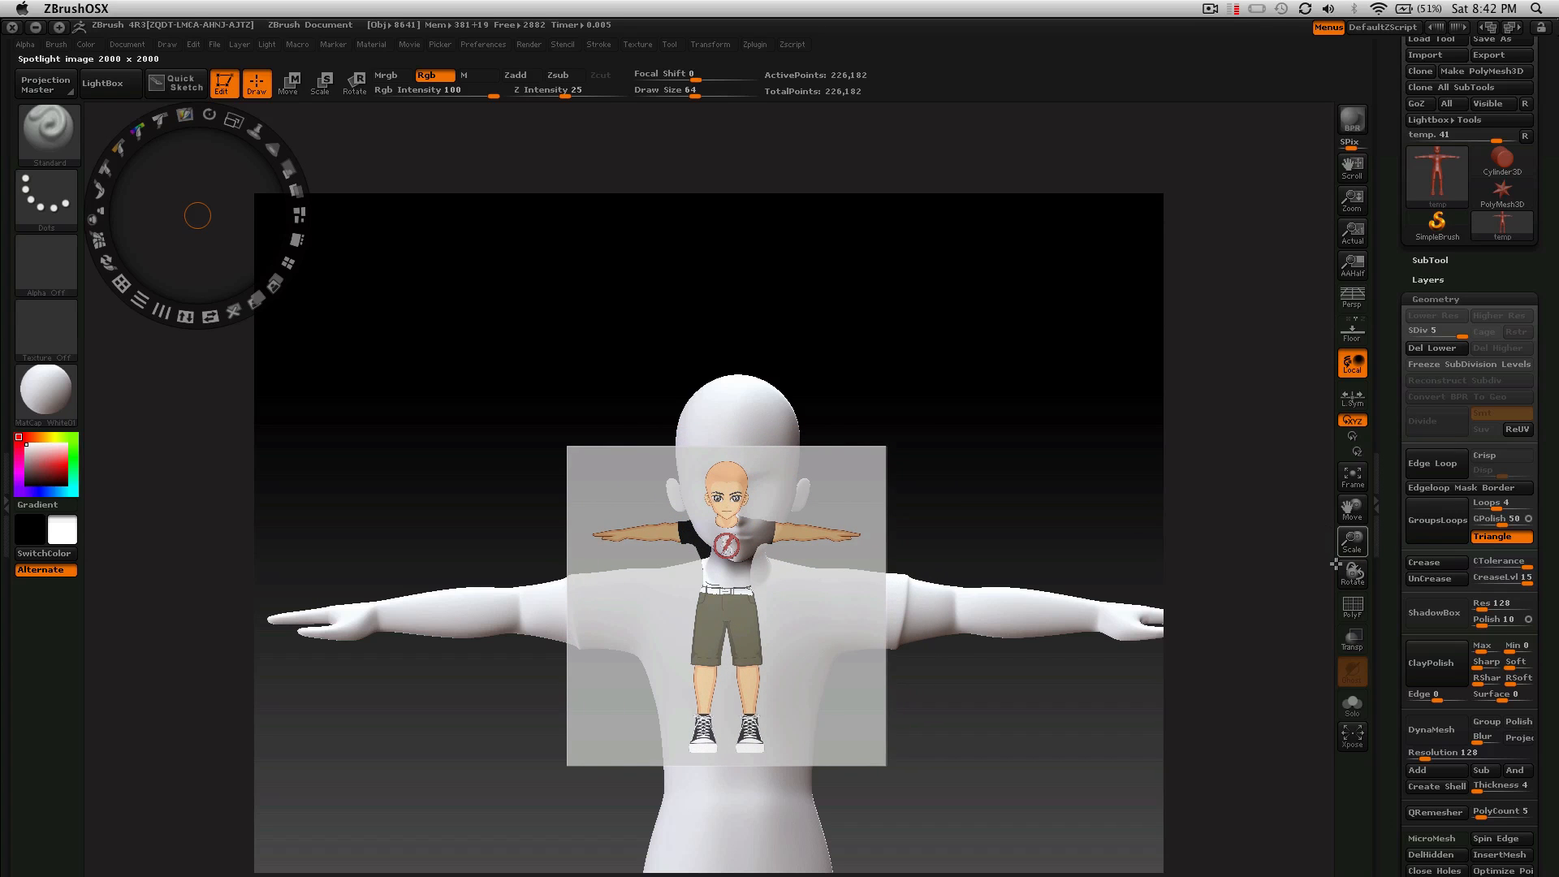
key("z")
key("z")
left_click_drag(198, 215, 415, 236)
left_click_drag(833, 516, 655, 519)
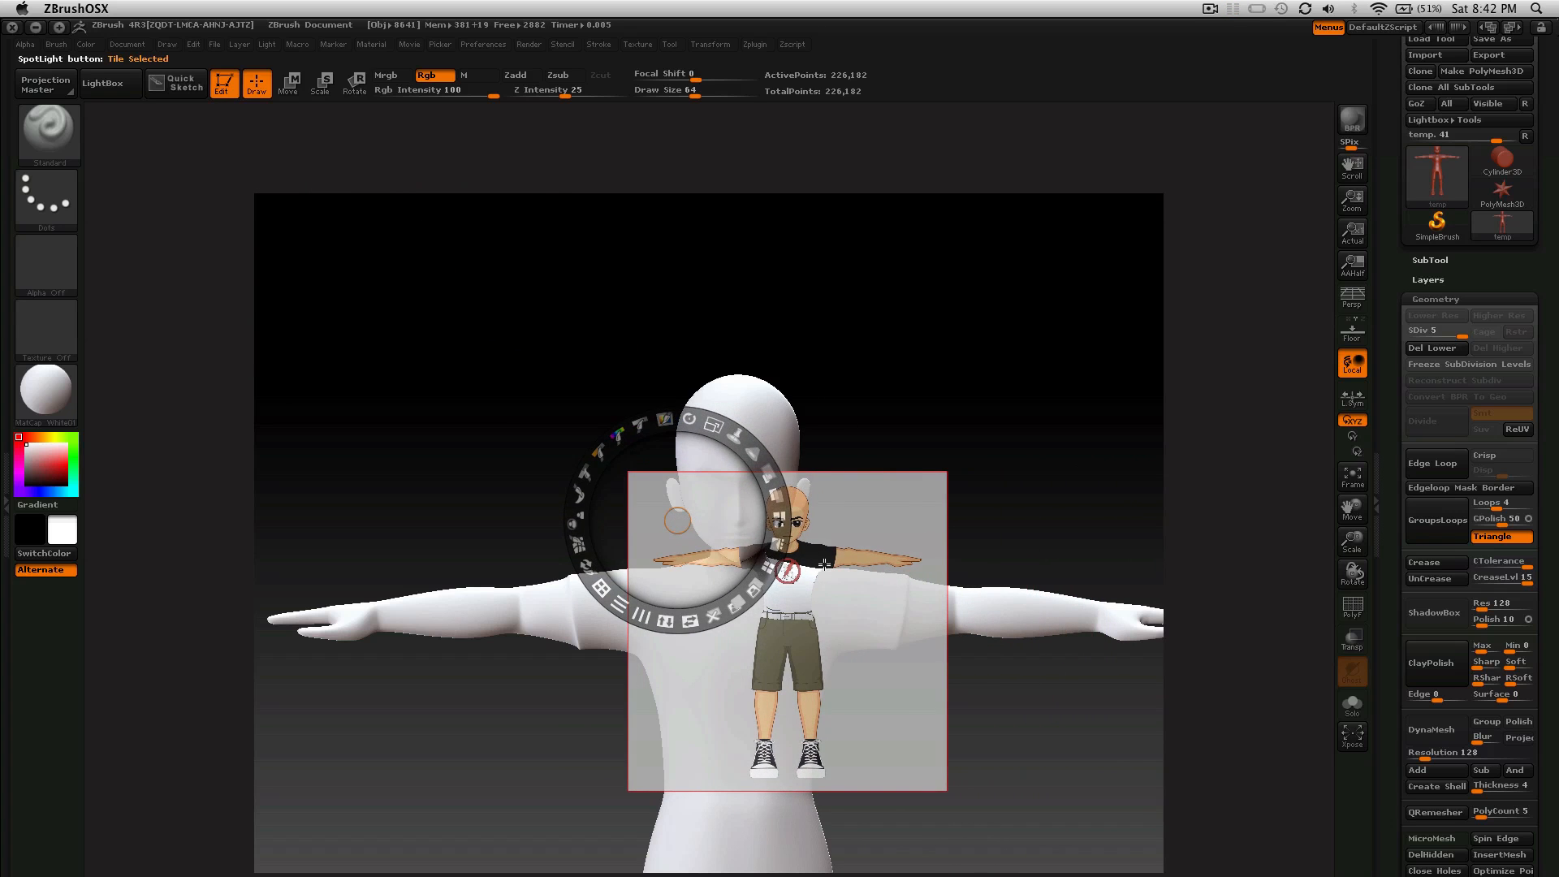
left_click_drag(823, 566, 734, 556)
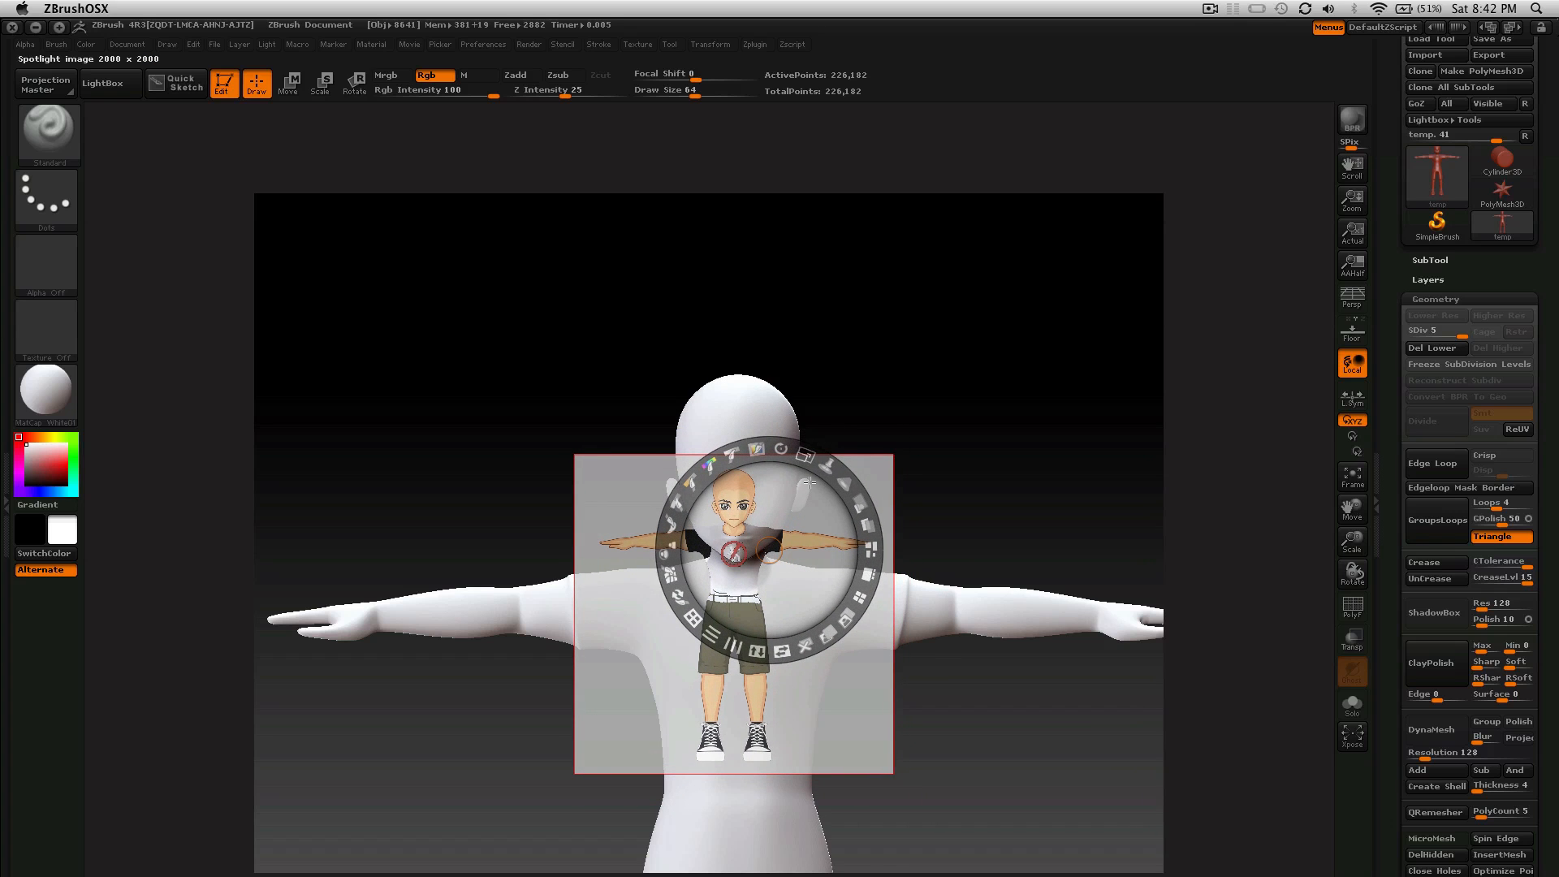
Step: Enlarge the Spotlight reference and align its face, neck and shoulders with the character's, keeping the dial clear of the body
left_click_drag(803, 457, 892, 516)
left_click_drag(776, 555, 820, 597)
left_click_drag(869, 497, 853, 565)
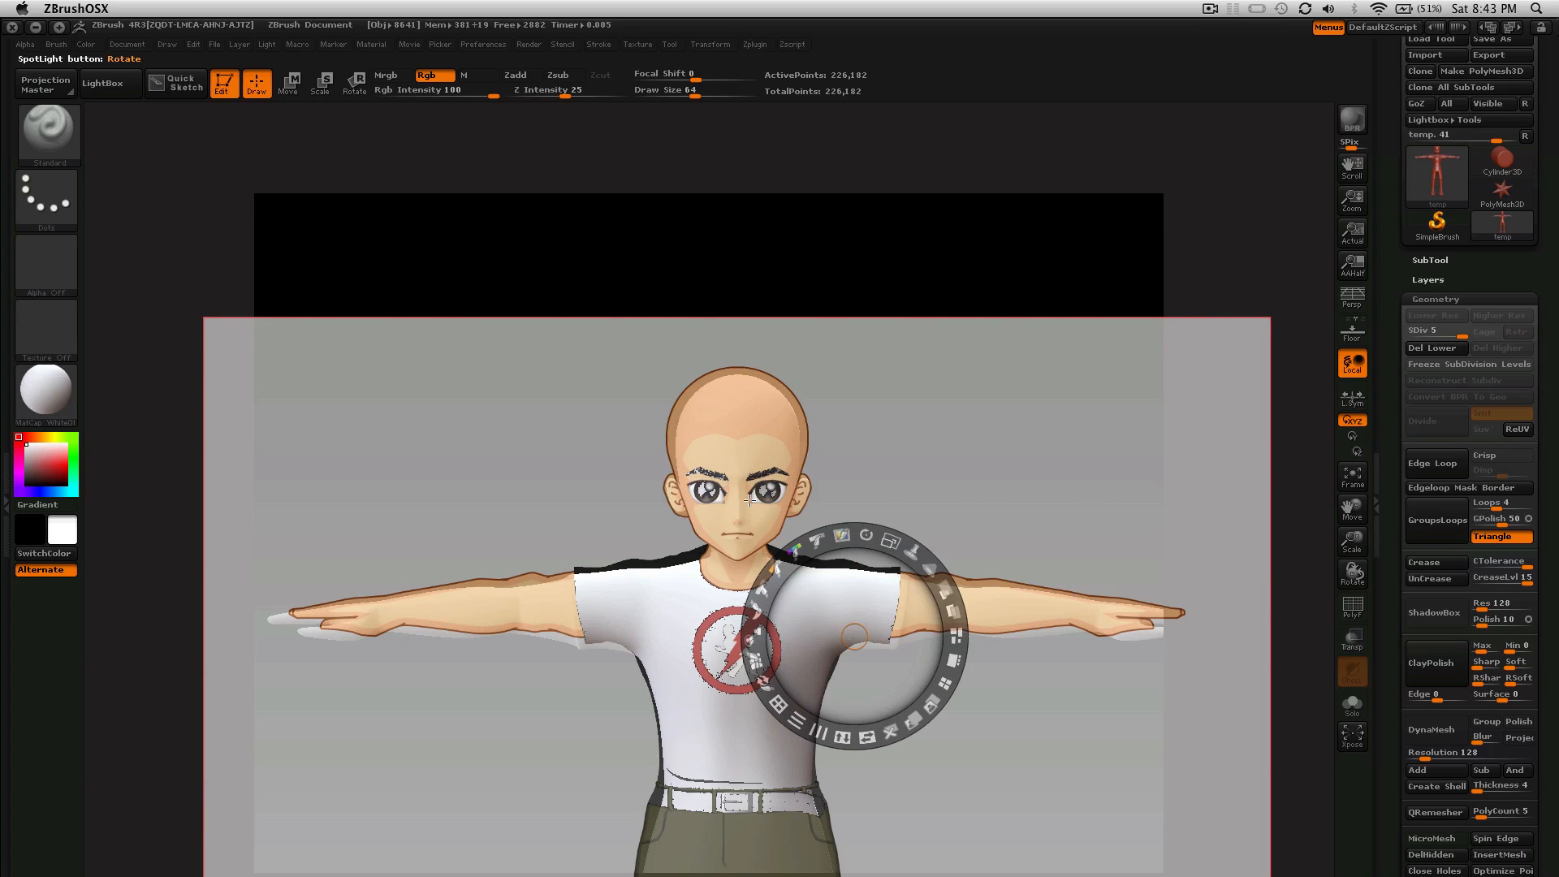
left_click(858, 544)
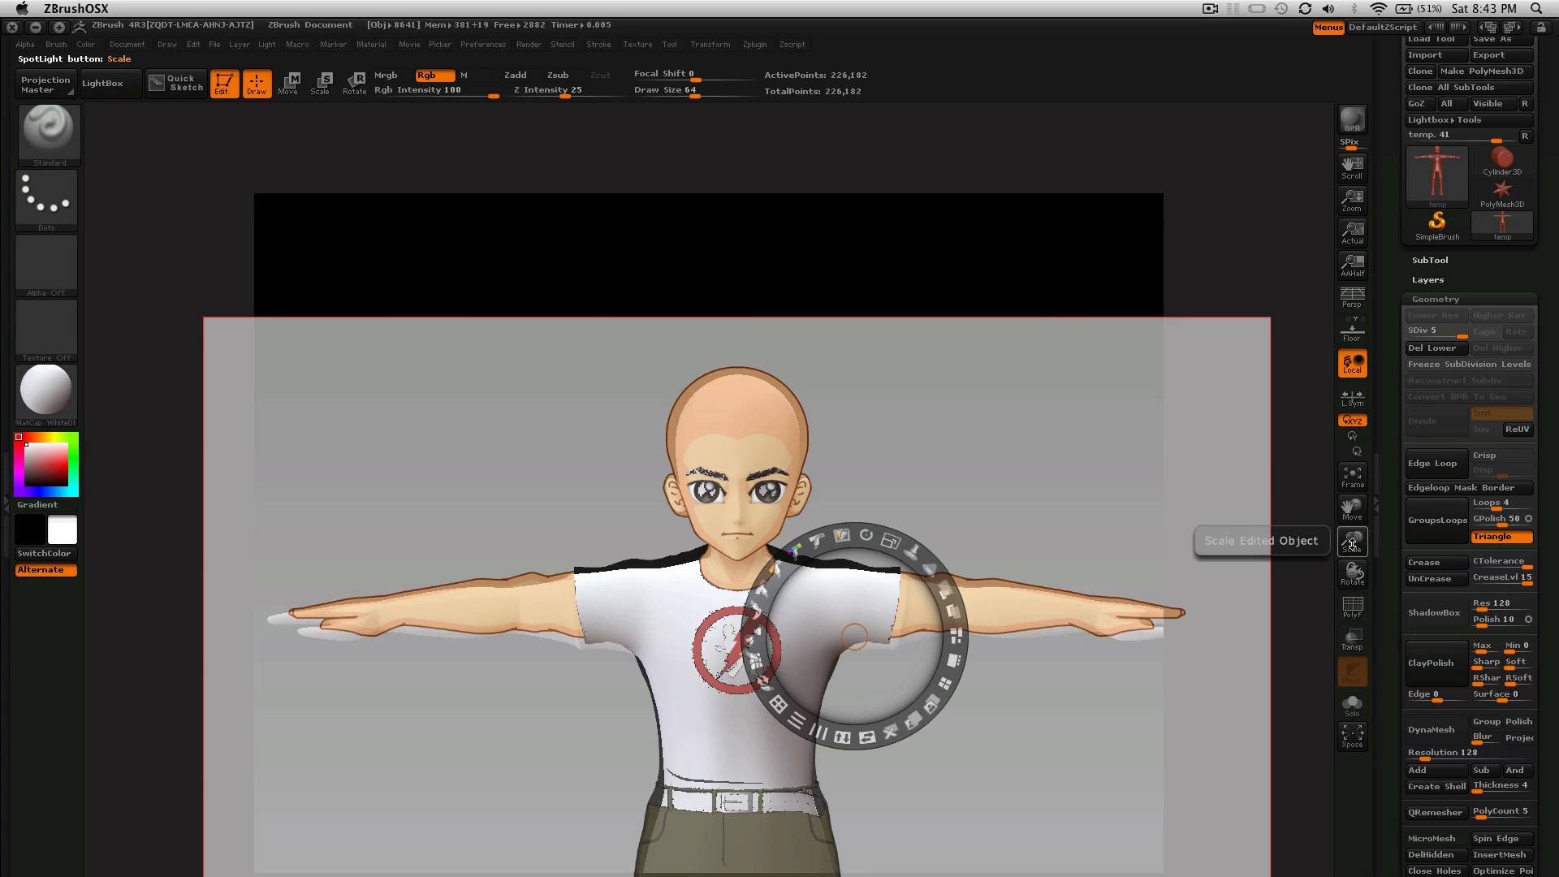
mouse_move(1349, 544)
left_mouse_down()
mouse_move(1362, 549)
mouse_move(1350, 547)
left_mouse_up()
left_click(1138, 516)
left_click_drag(1133, 517, 1139, 515)
Step: Project the reference's face and skin colour onto the front of the character's head, and hide Spotlight
key("shift+z")
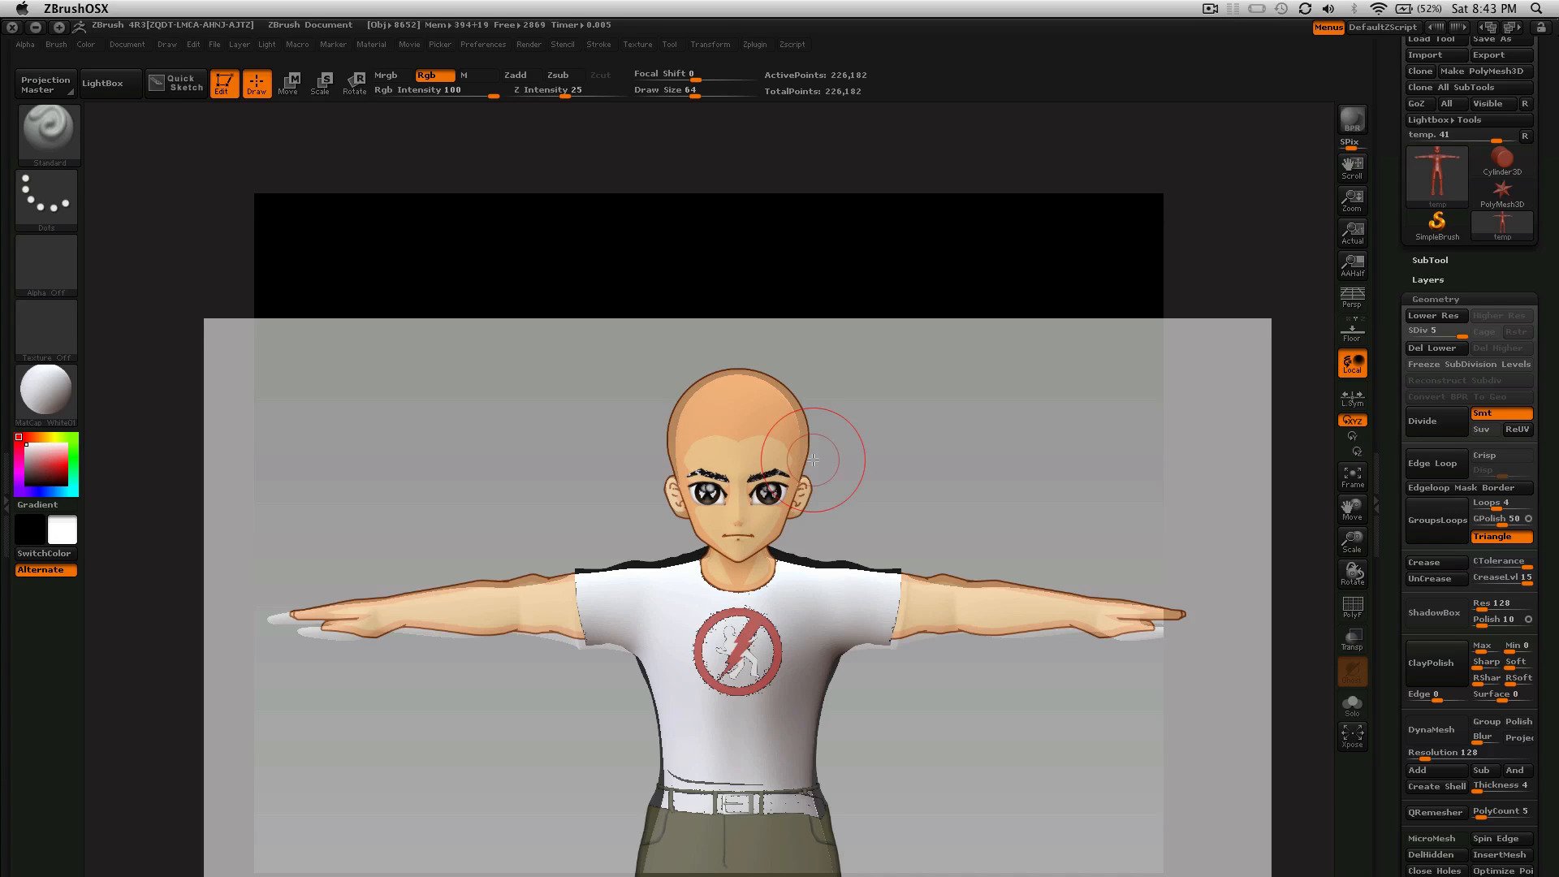
key("z")
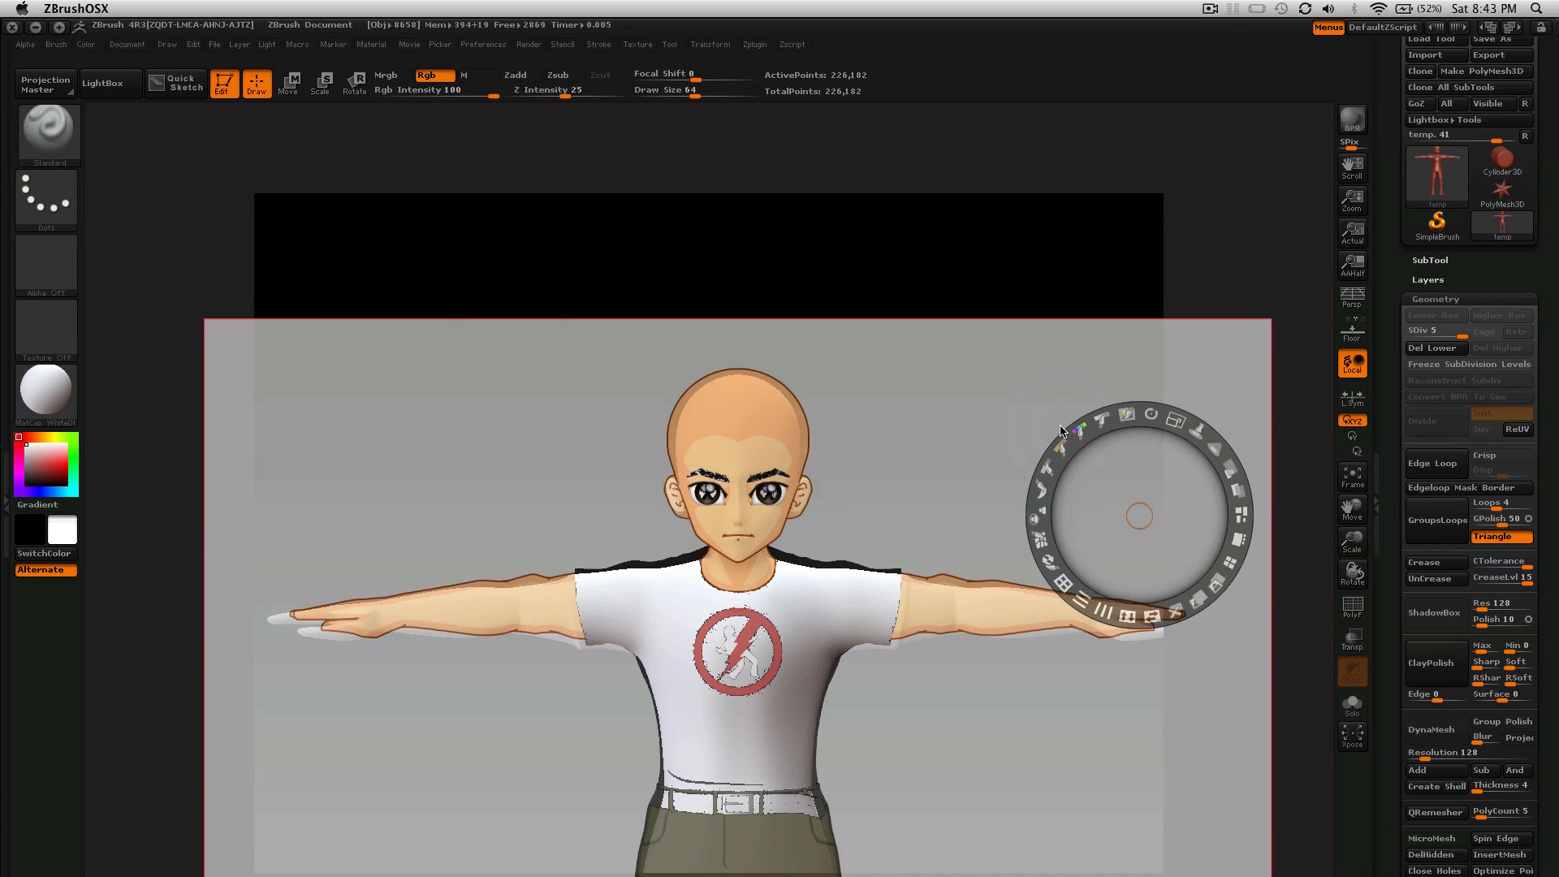
key("shift+z")
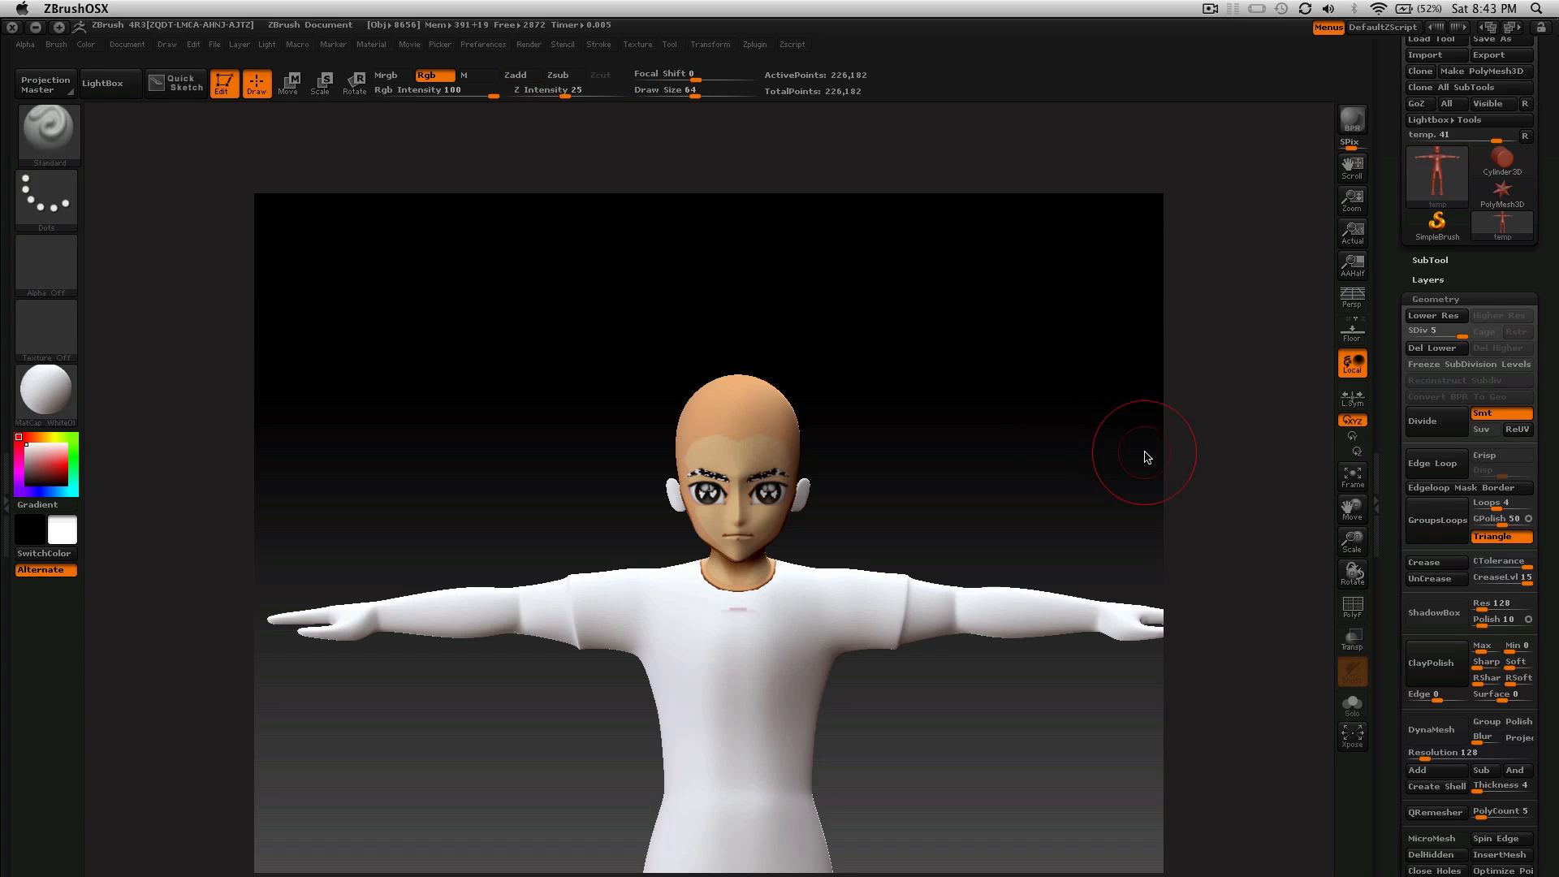
Step: Show Spotlight over a view of the character's whole body, and rescale and move the reference to match the full figure
mouse_move(1364, 587)
left_mouse_down()
mouse_move(1313, 586)
mouse_move(1390, 581)
mouse_move(1308, 582)
mouse_move(1377, 568)
mouse_move(1352, 568)
left_mouse_up()
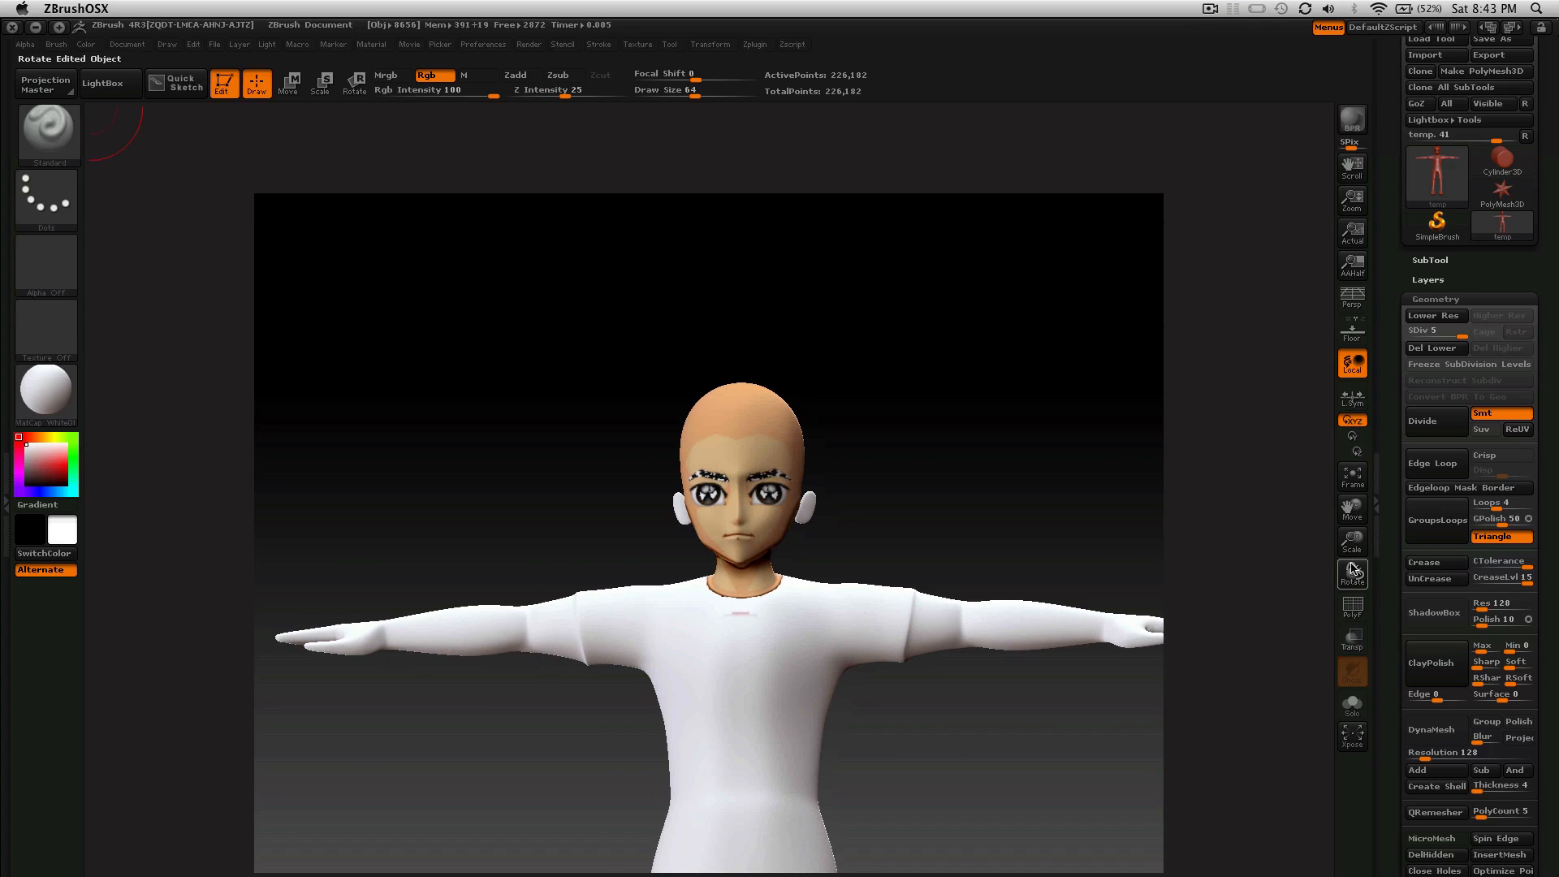
left_click(1352, 478)
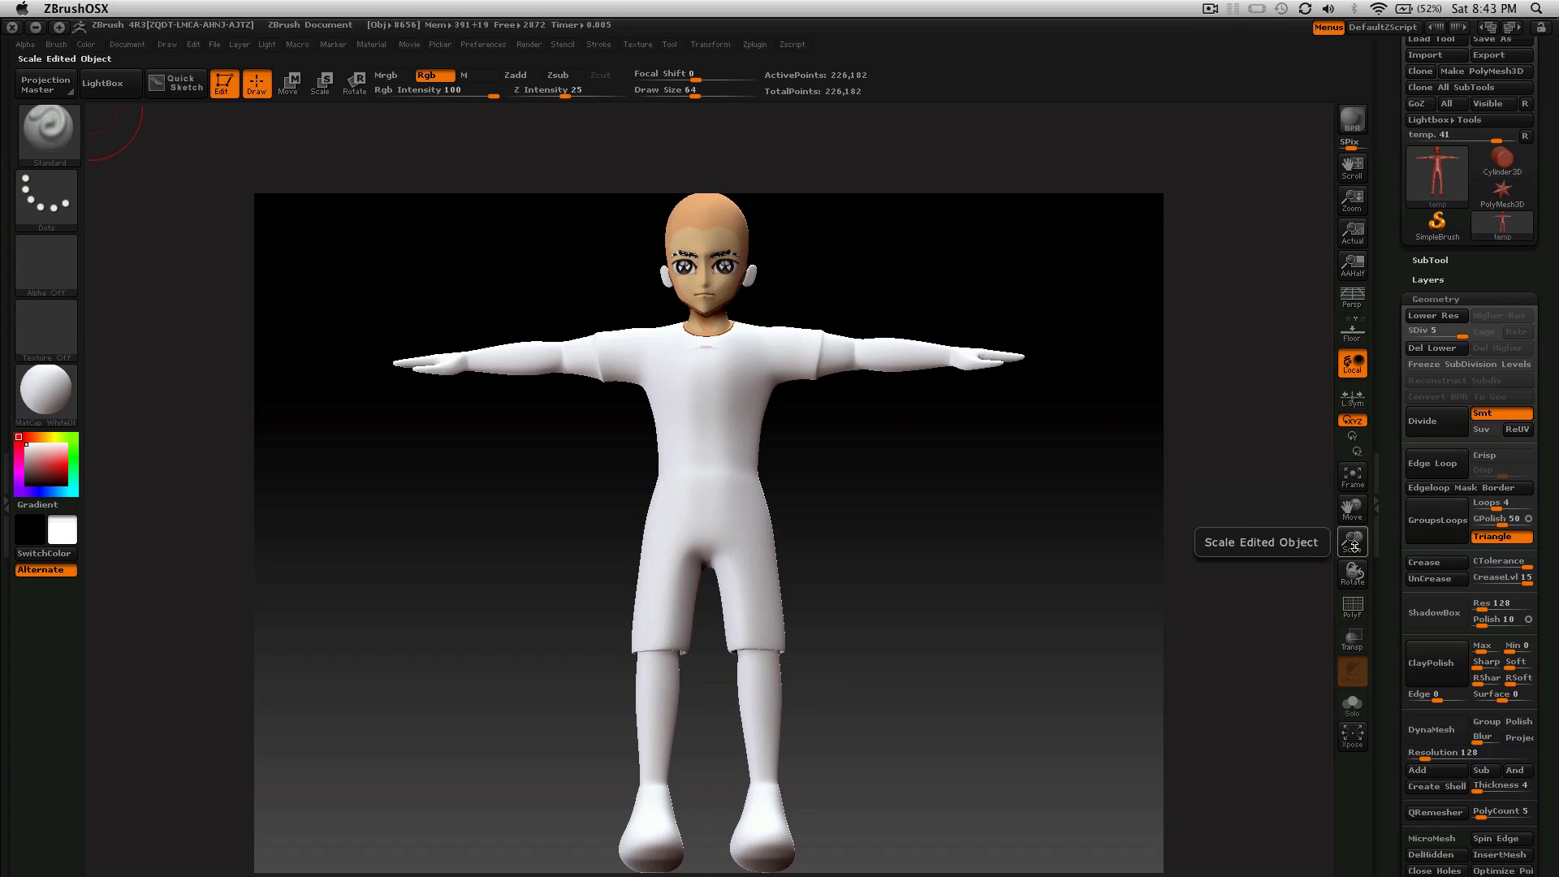
left_click_drag(1355, 571, 1358, 582)
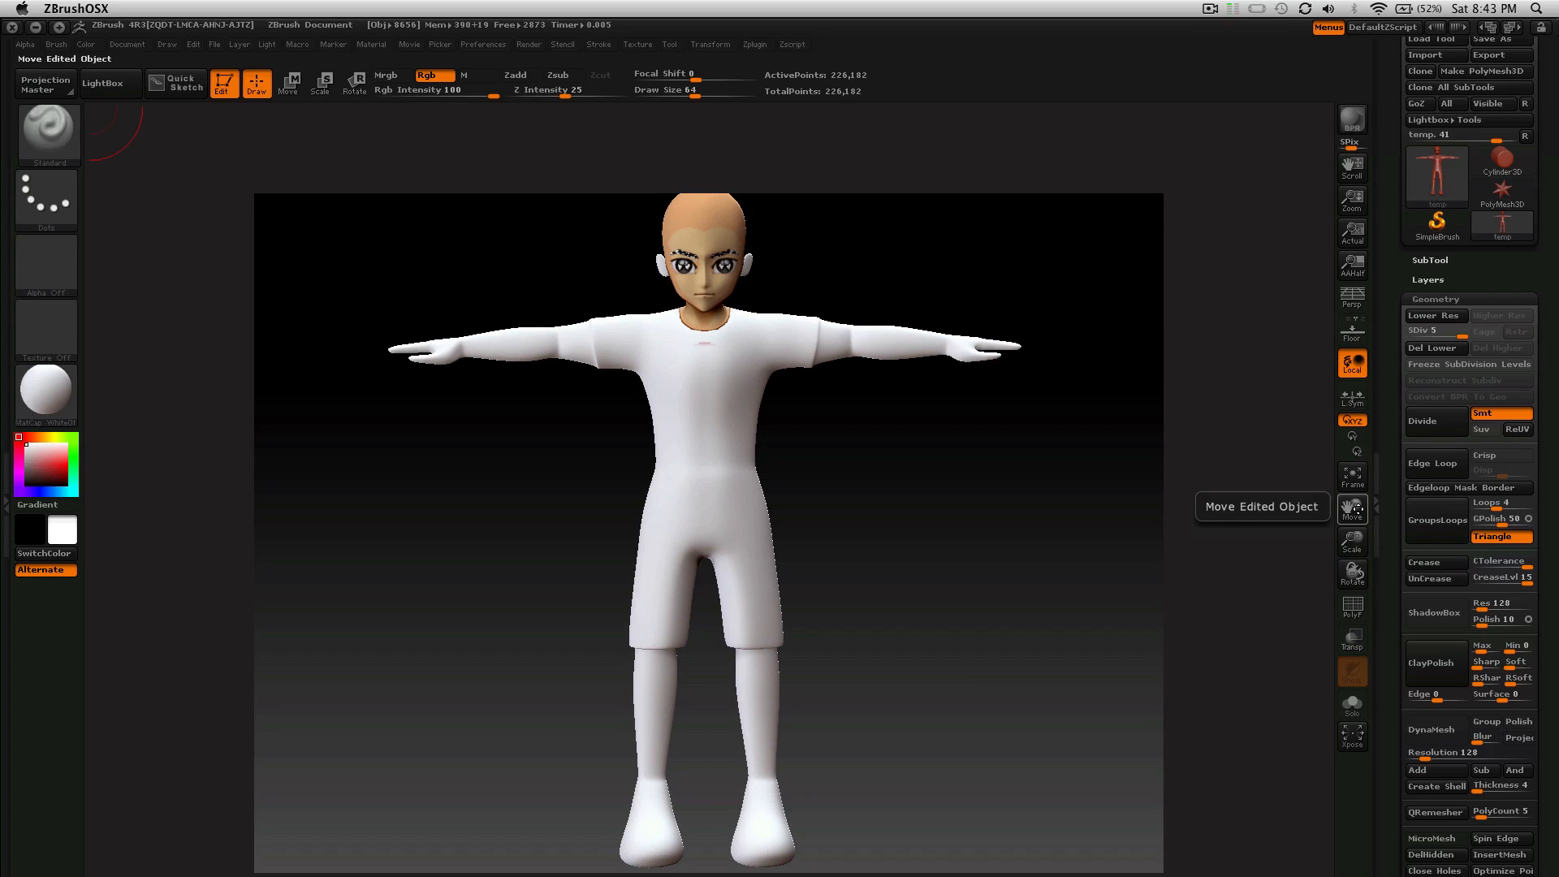
left_click_drag(1348, 505, 1349, 527)
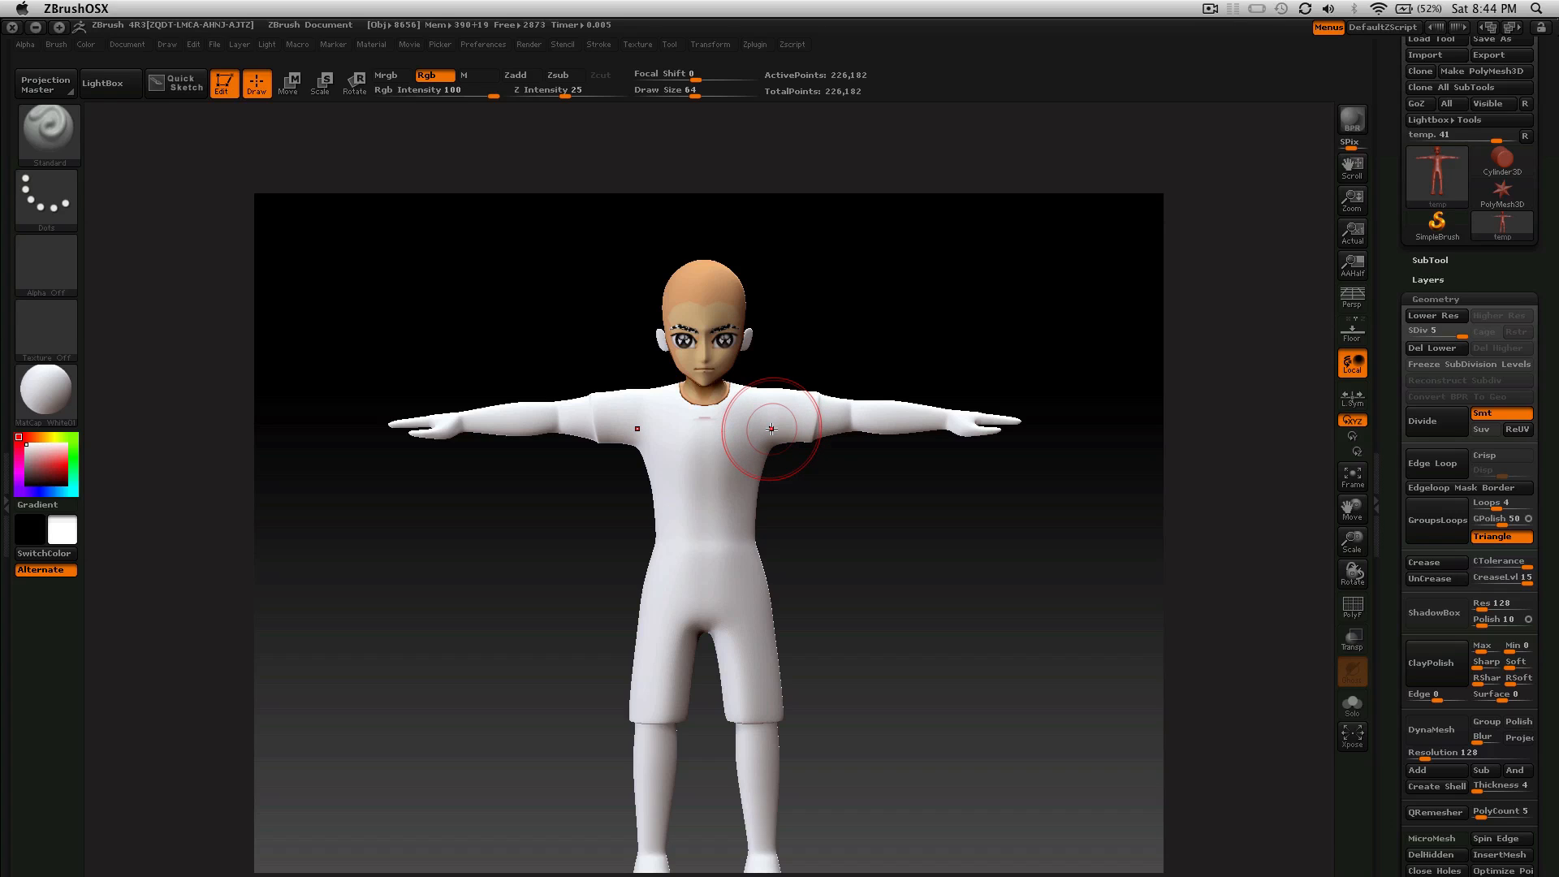
key("shift")
key("shift")
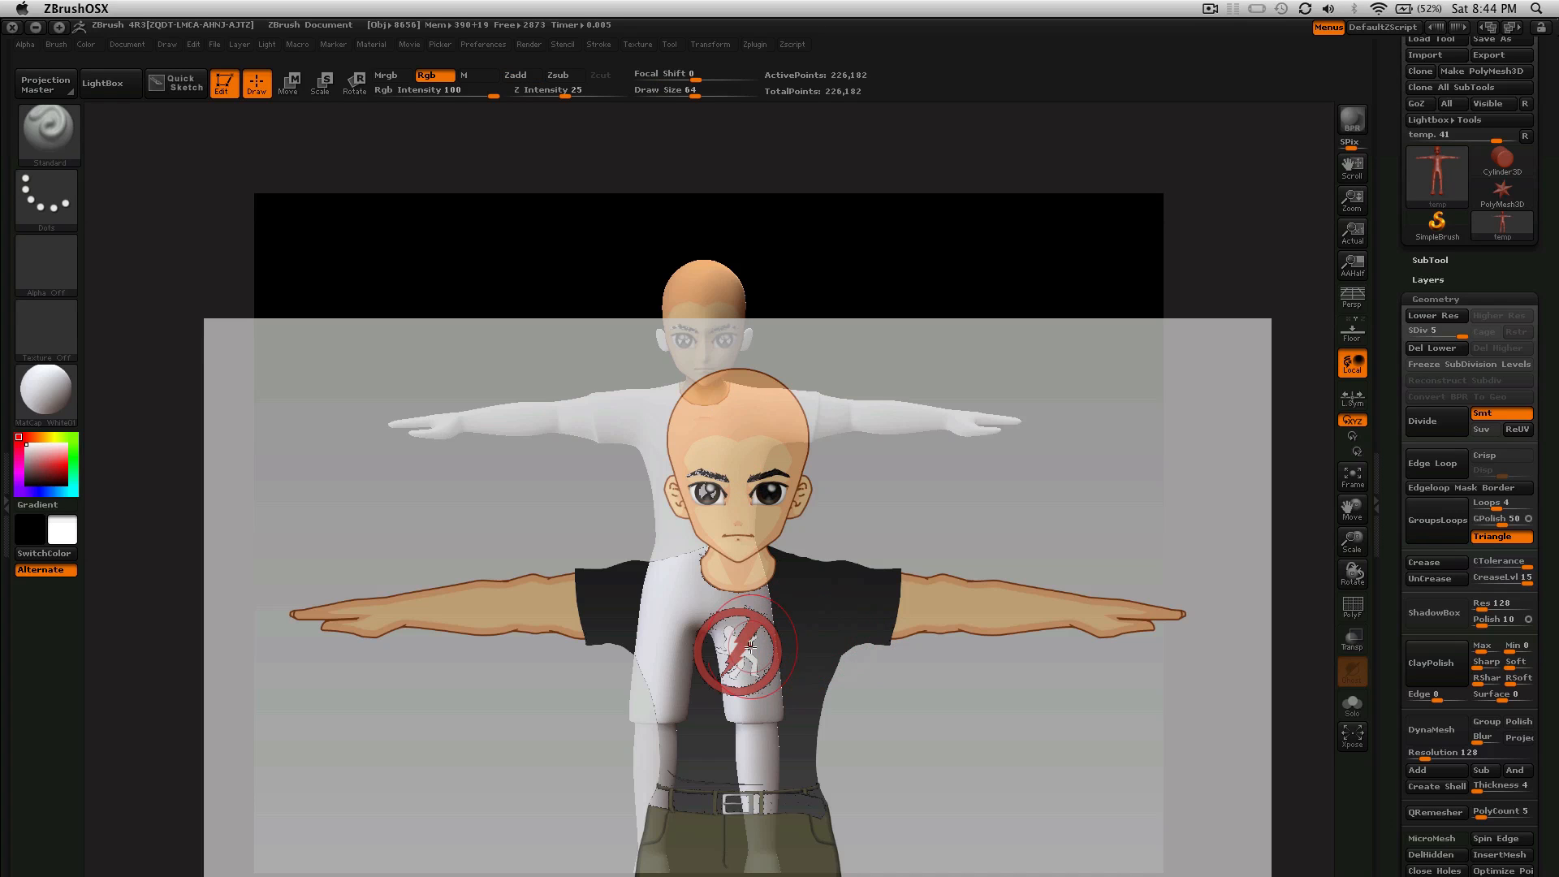
key("shift+z")
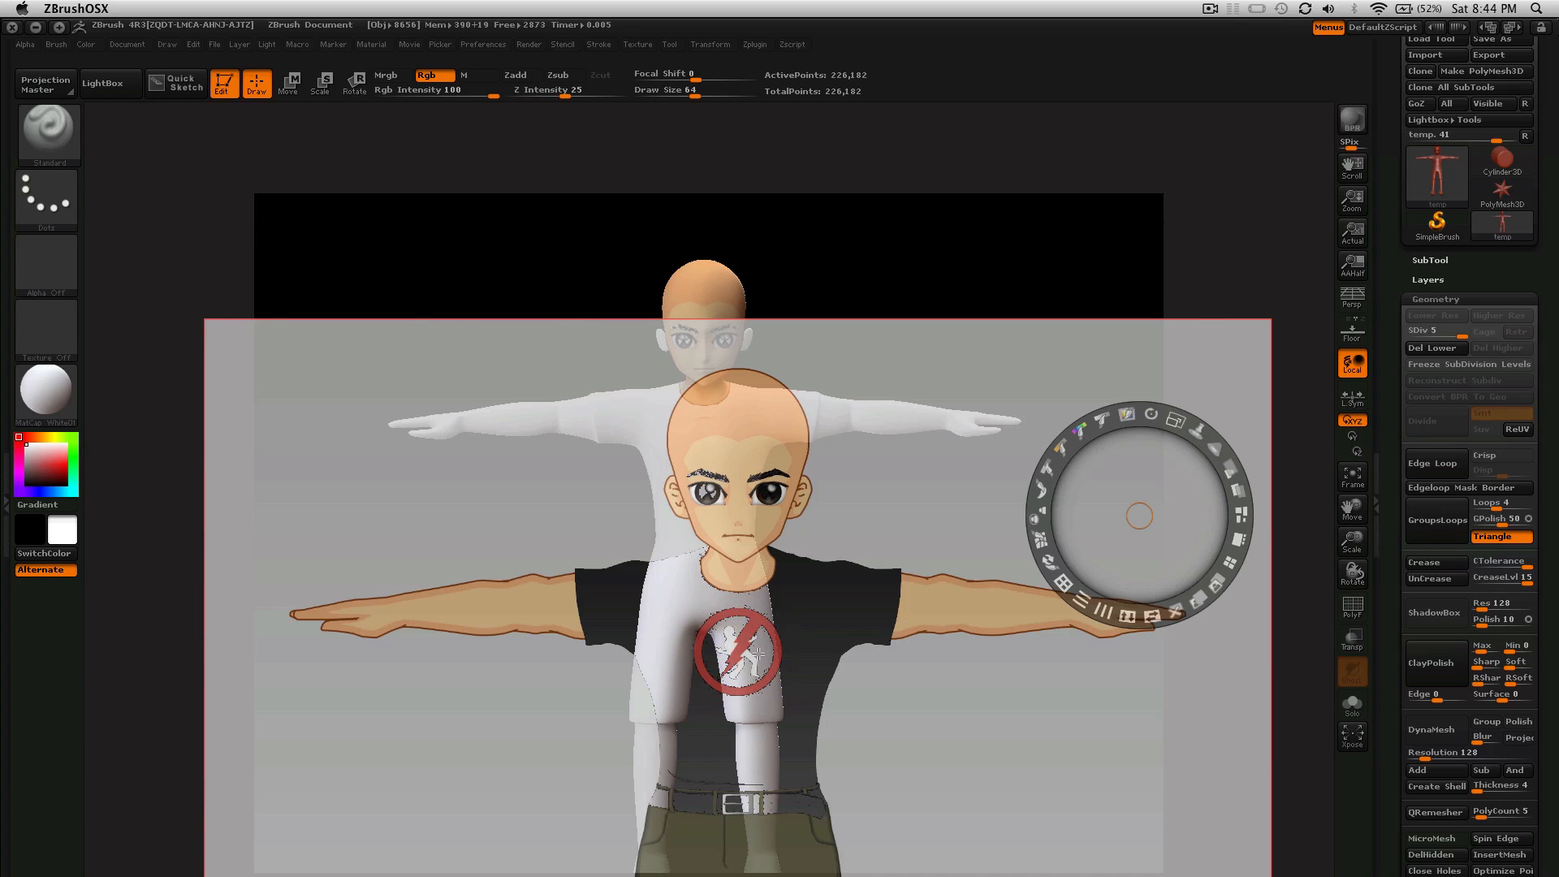
left_click_drag(758, 654, 733, 449)
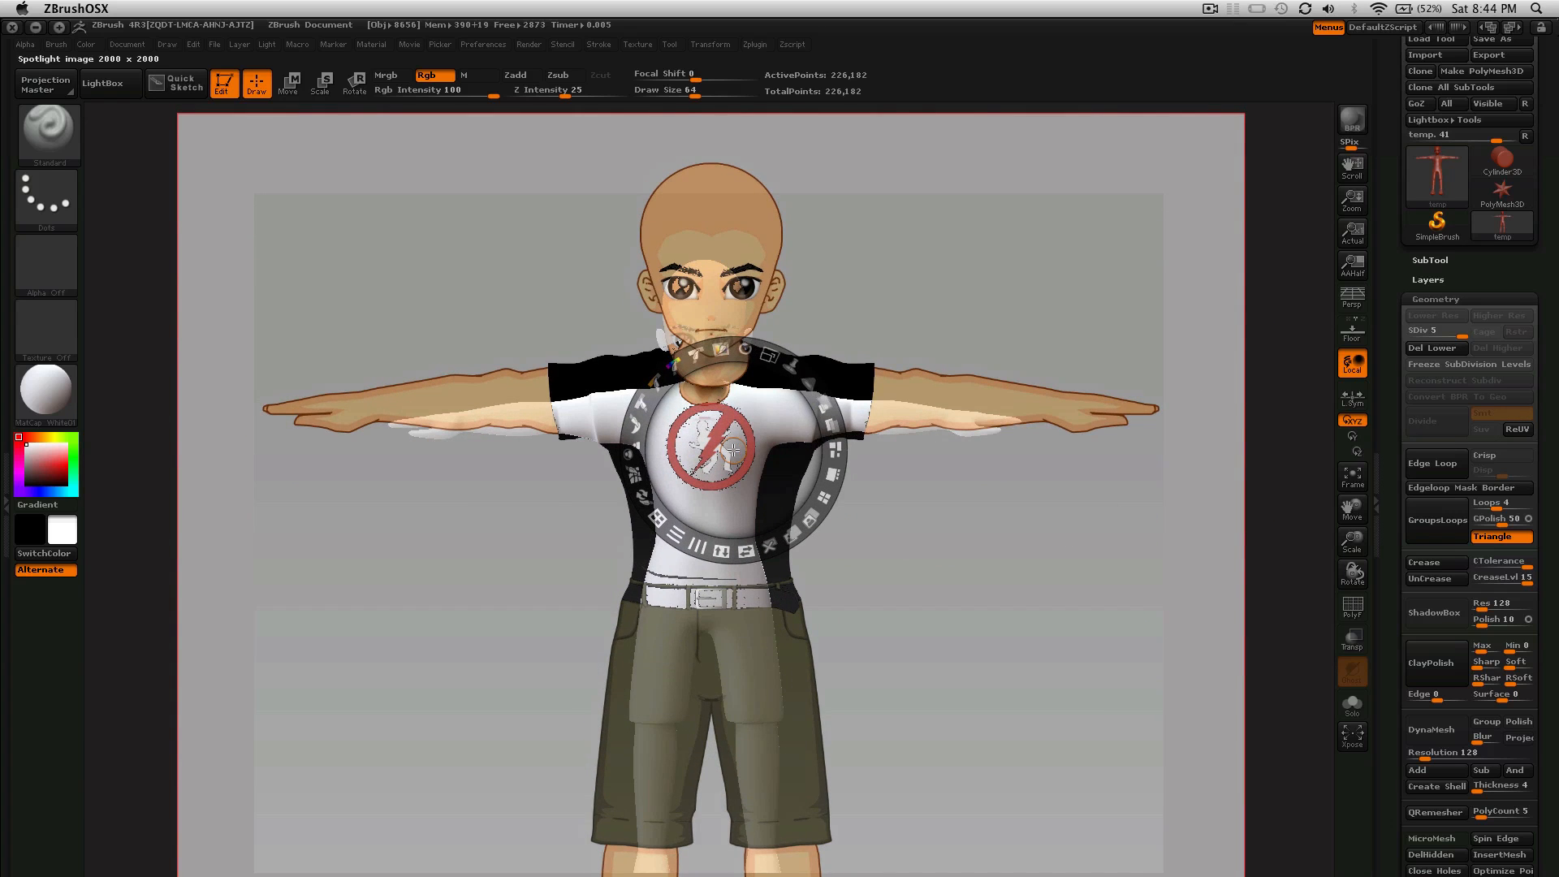
left_click_drag(769, 355, 680, 536)
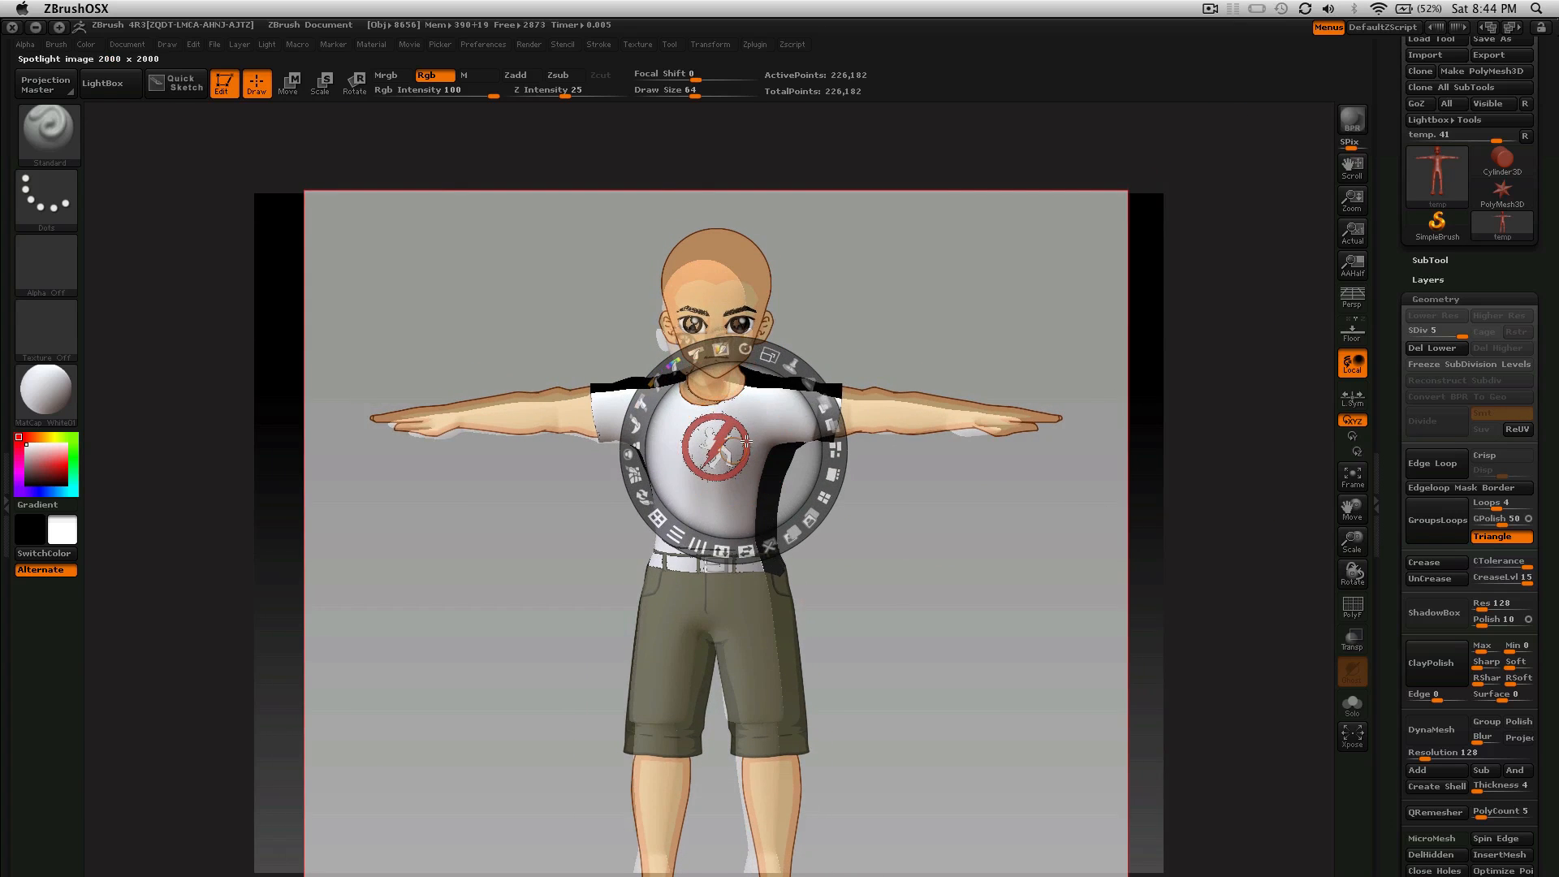
left_click_drag(745, 441, 737, 452)
left_click_drag(761, 372, 720, 371)
left_click_drag(748, 429, 742, 419)
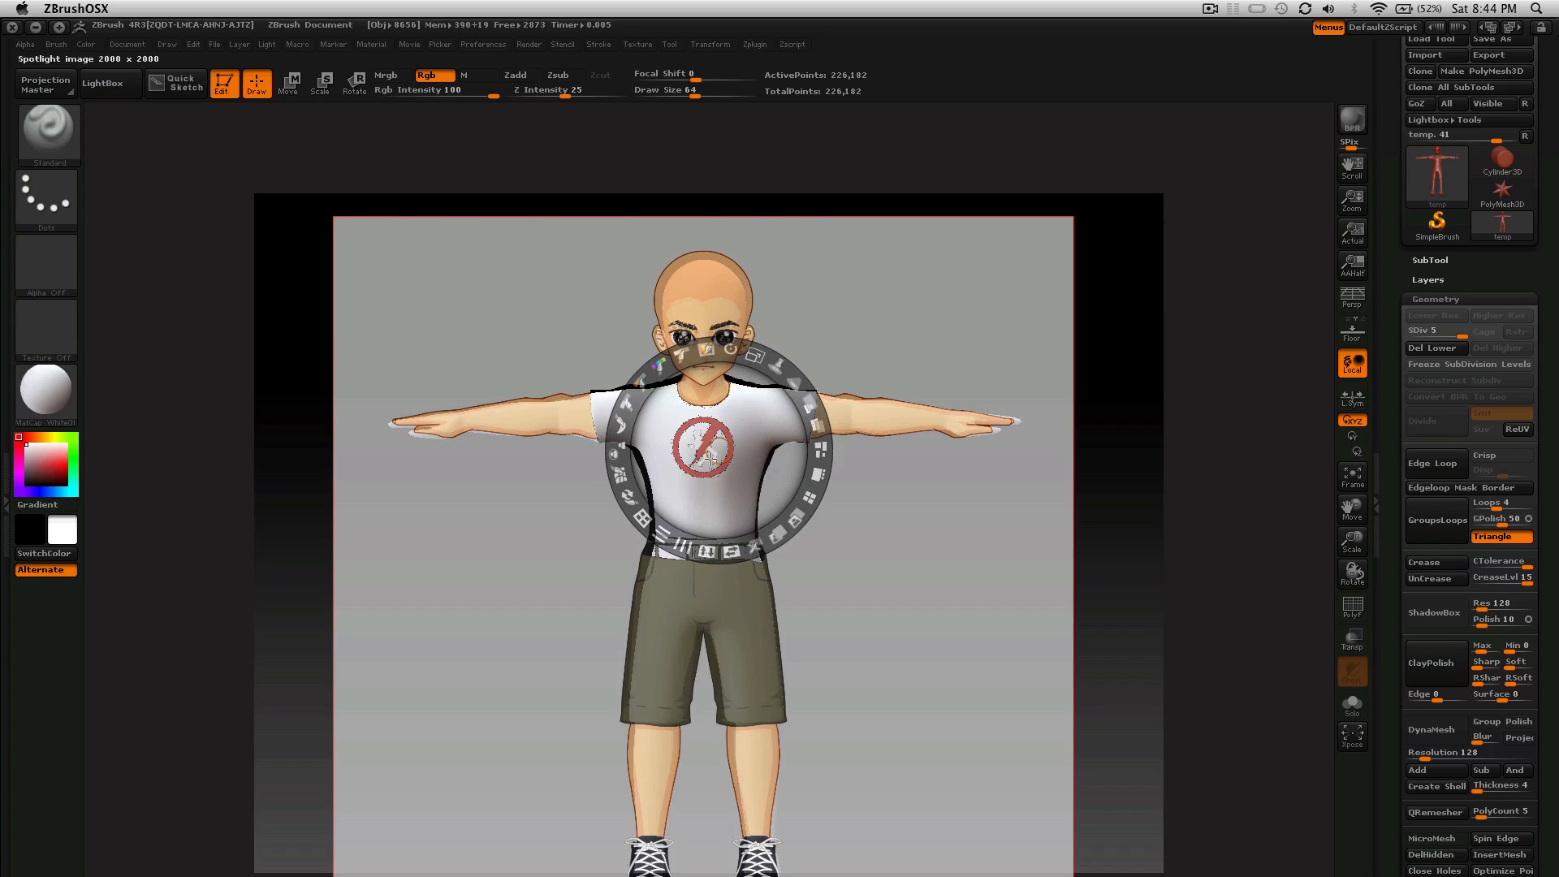
Step: Project the red logo from the reference onto the character's chest, hide Spotlight and check the paint from an angle
key("z")
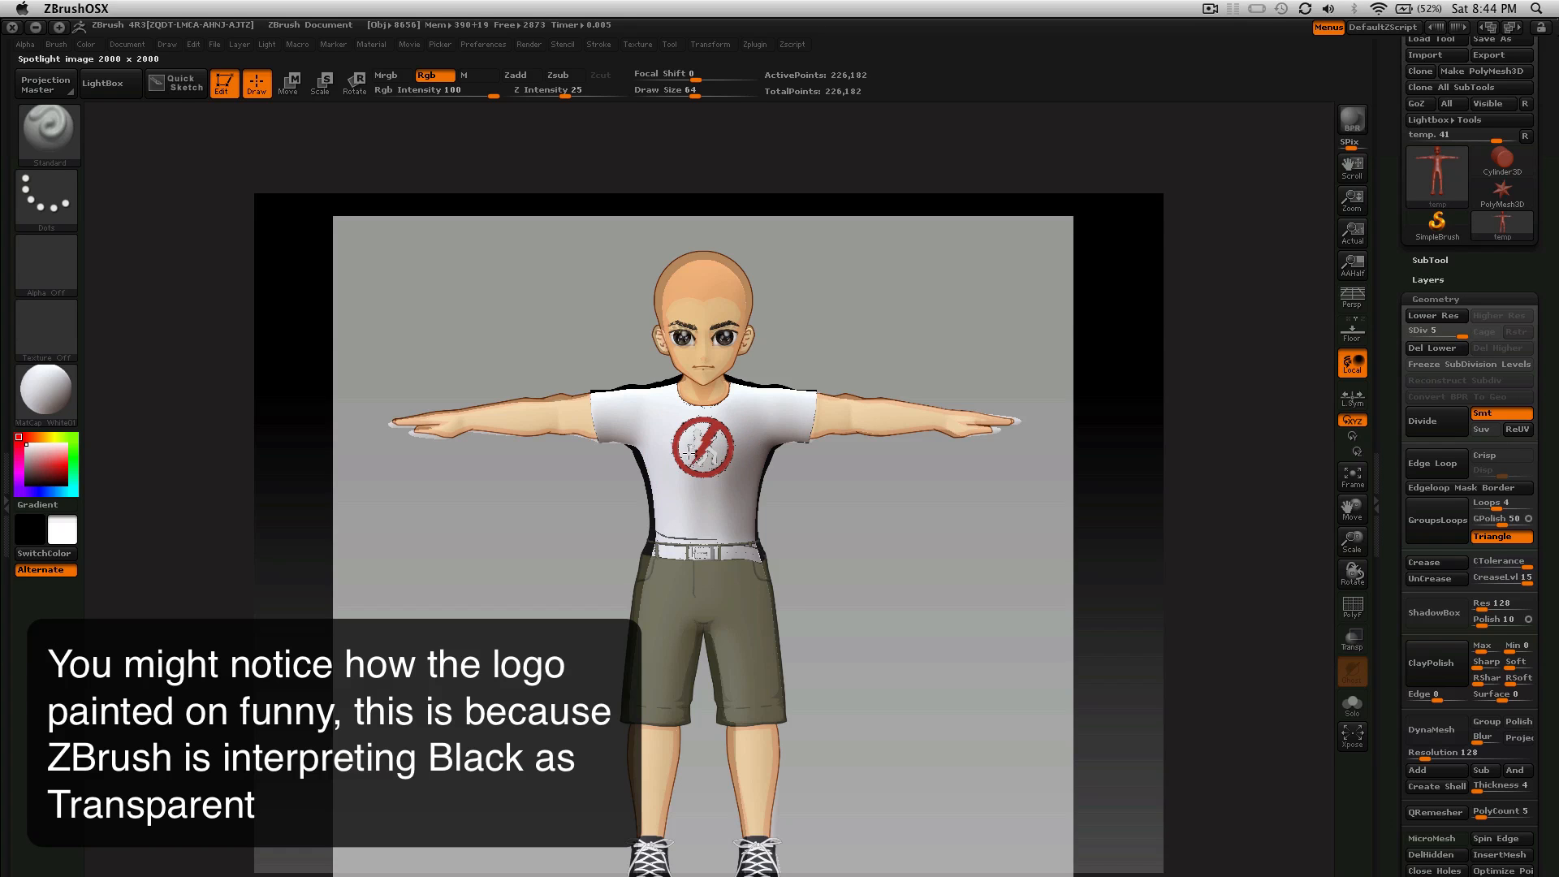
key("shift")
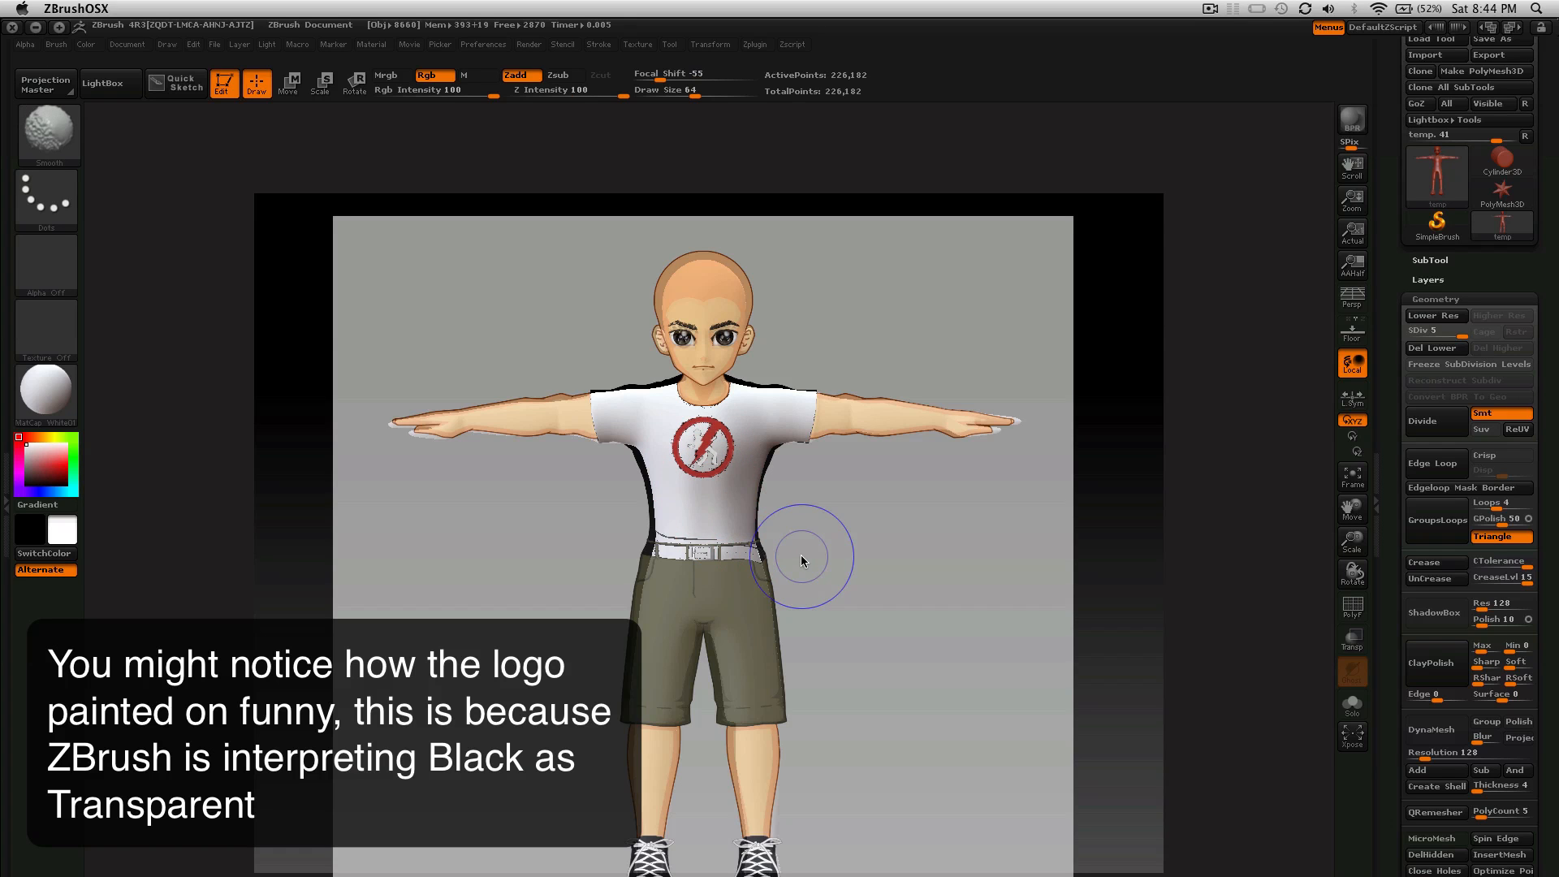
key("shift+z")
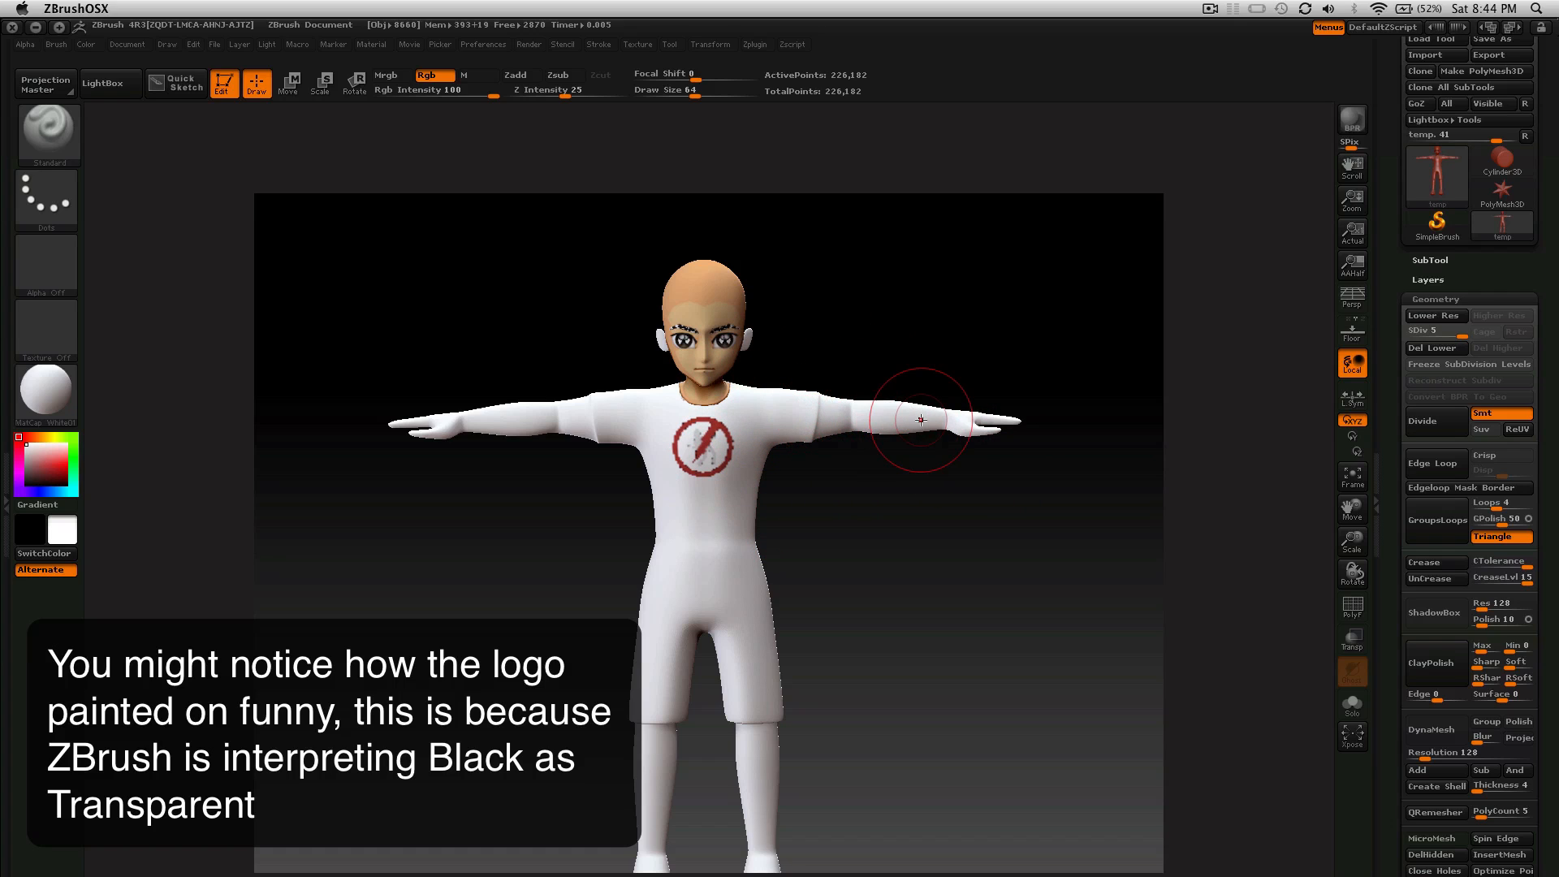
mouse_move(1360, 563)
left_mouse_down()
mouse_move(1299, 589)
mouse_move(1337, 606)
mouse_move(1329, 557)
mouse_move(1281, 554)
mouse_move(1368, 573)
mouse_move(1344, 565)
left_mouse_up()
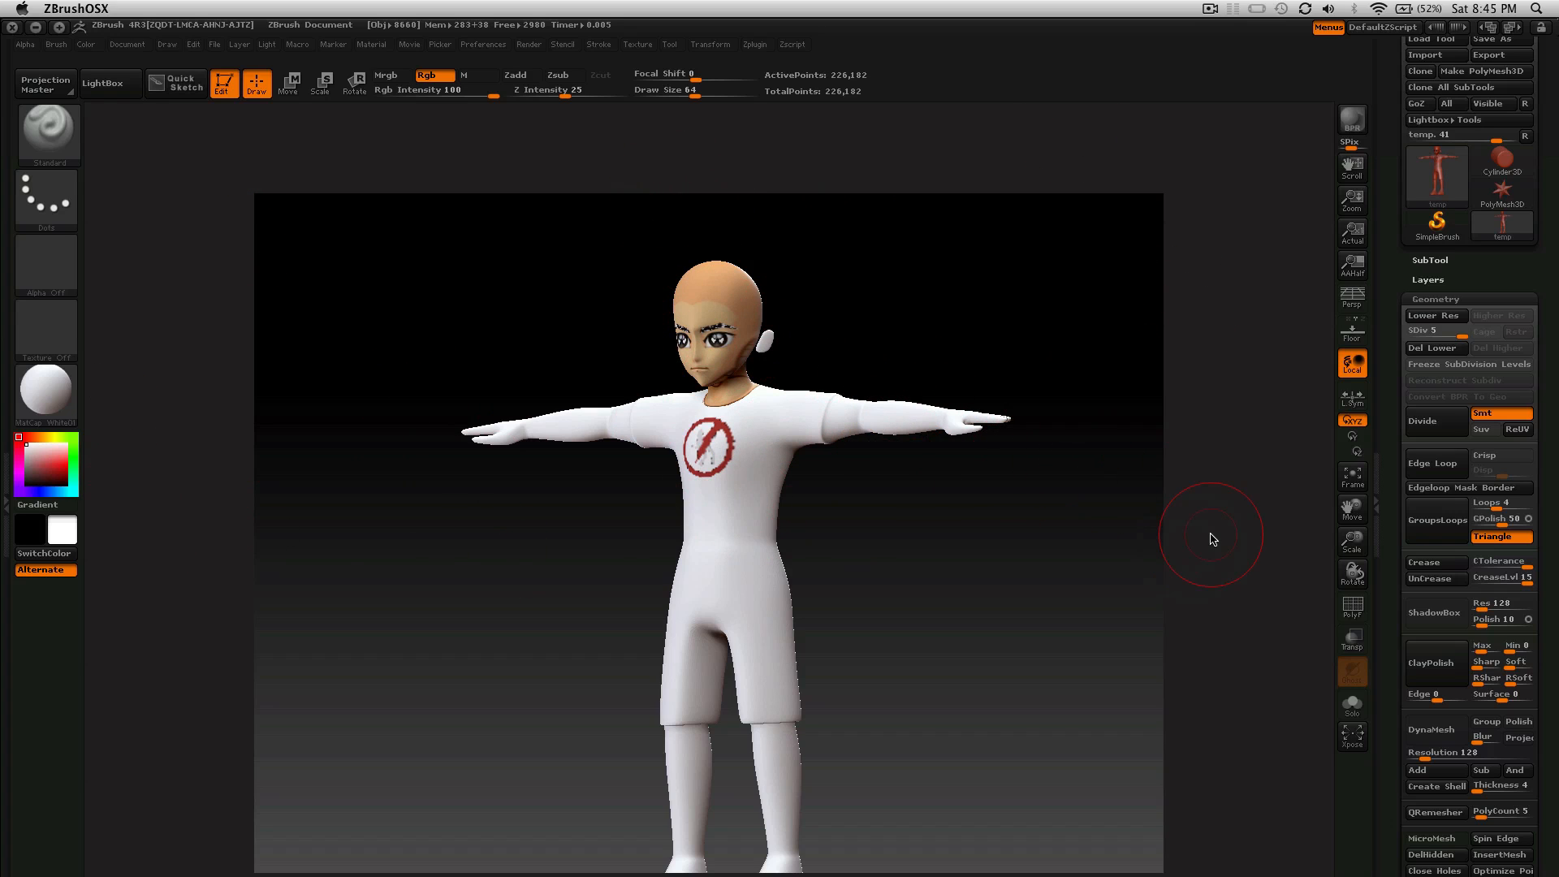
Step: Generate a new texture map for the character from its polypaint
left_click(1444, 301)
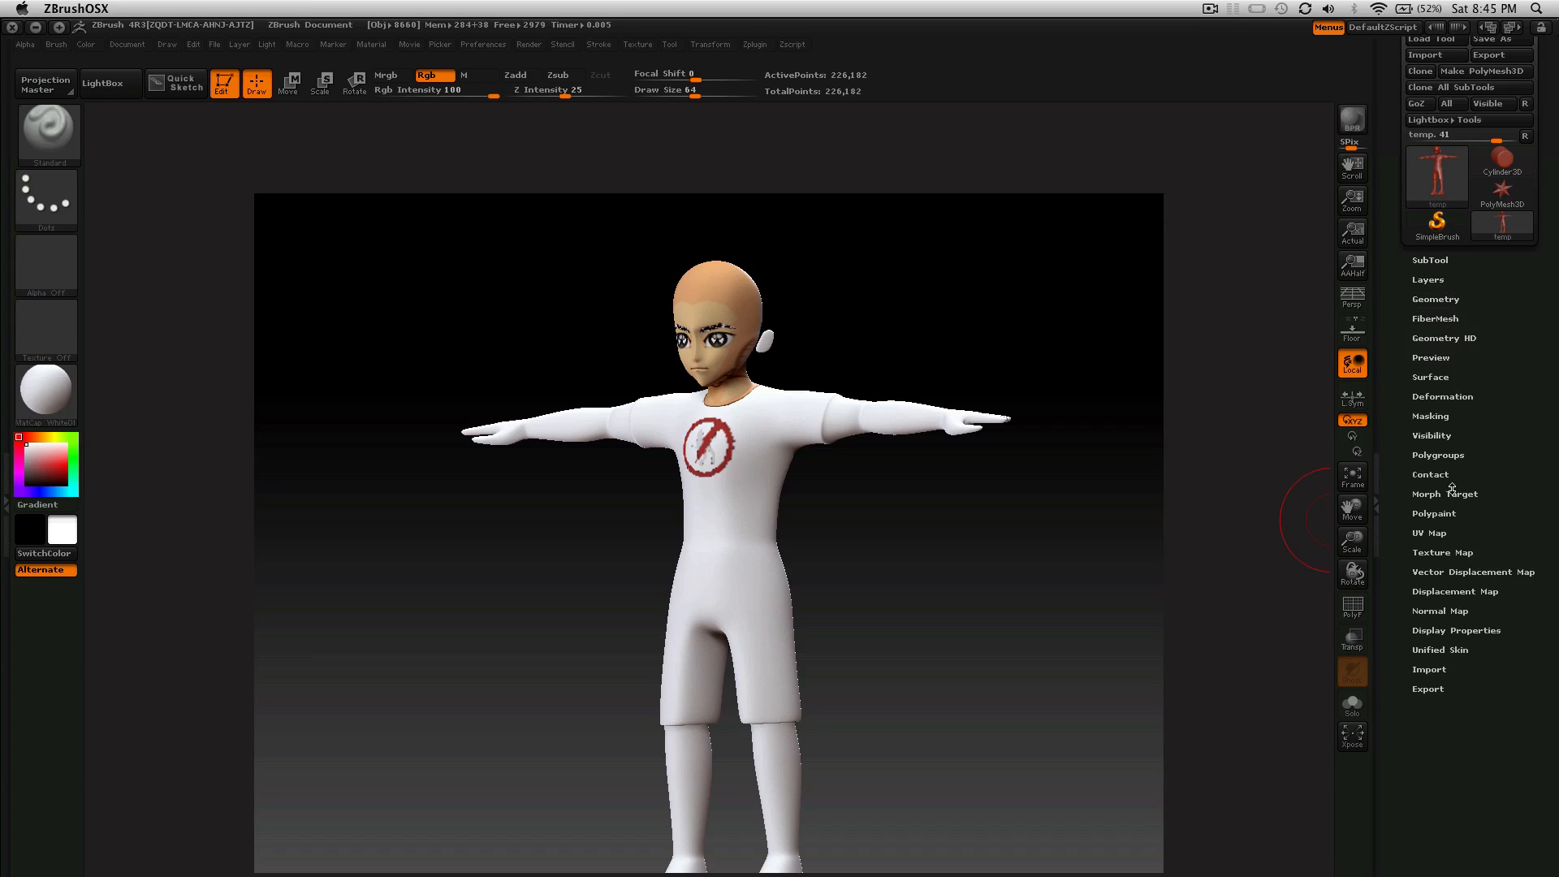
left_click(1441, 553)
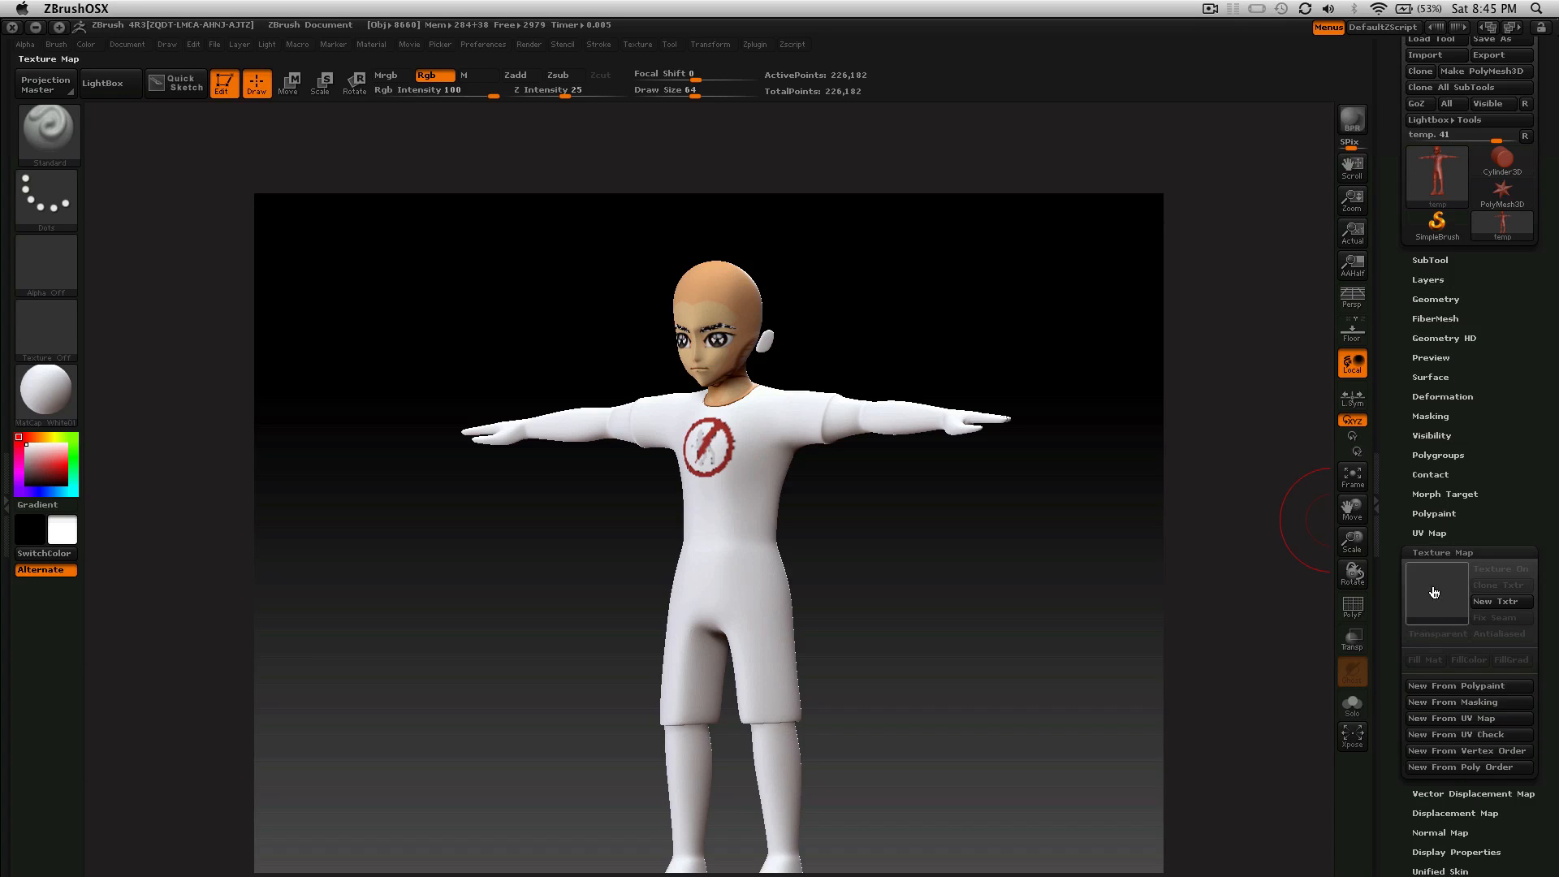
left_click(1441, 687)
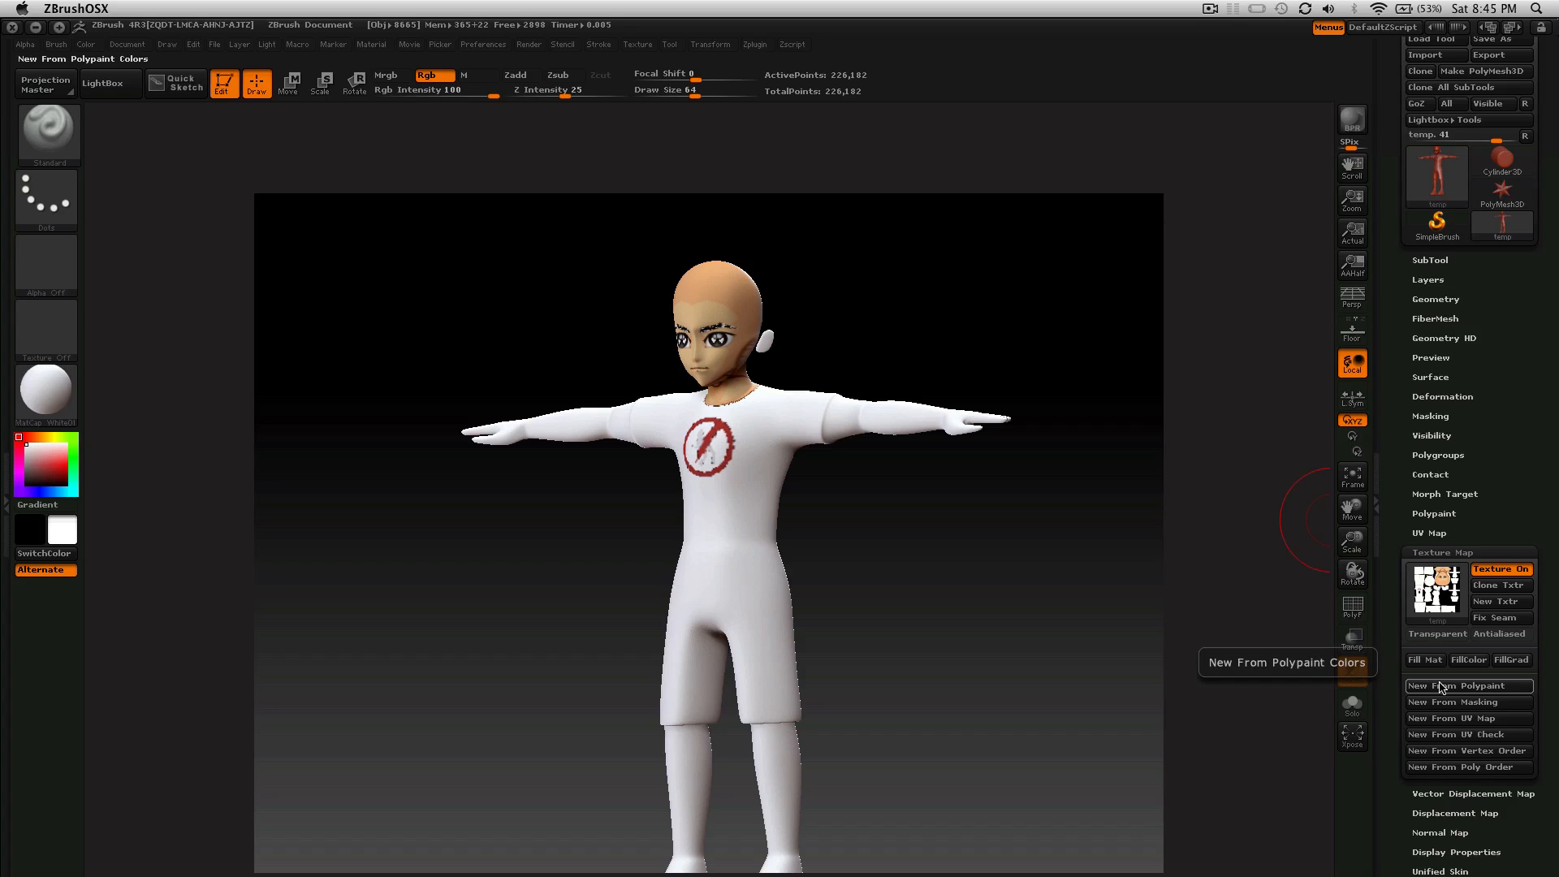
mouse_move(1439, 621)
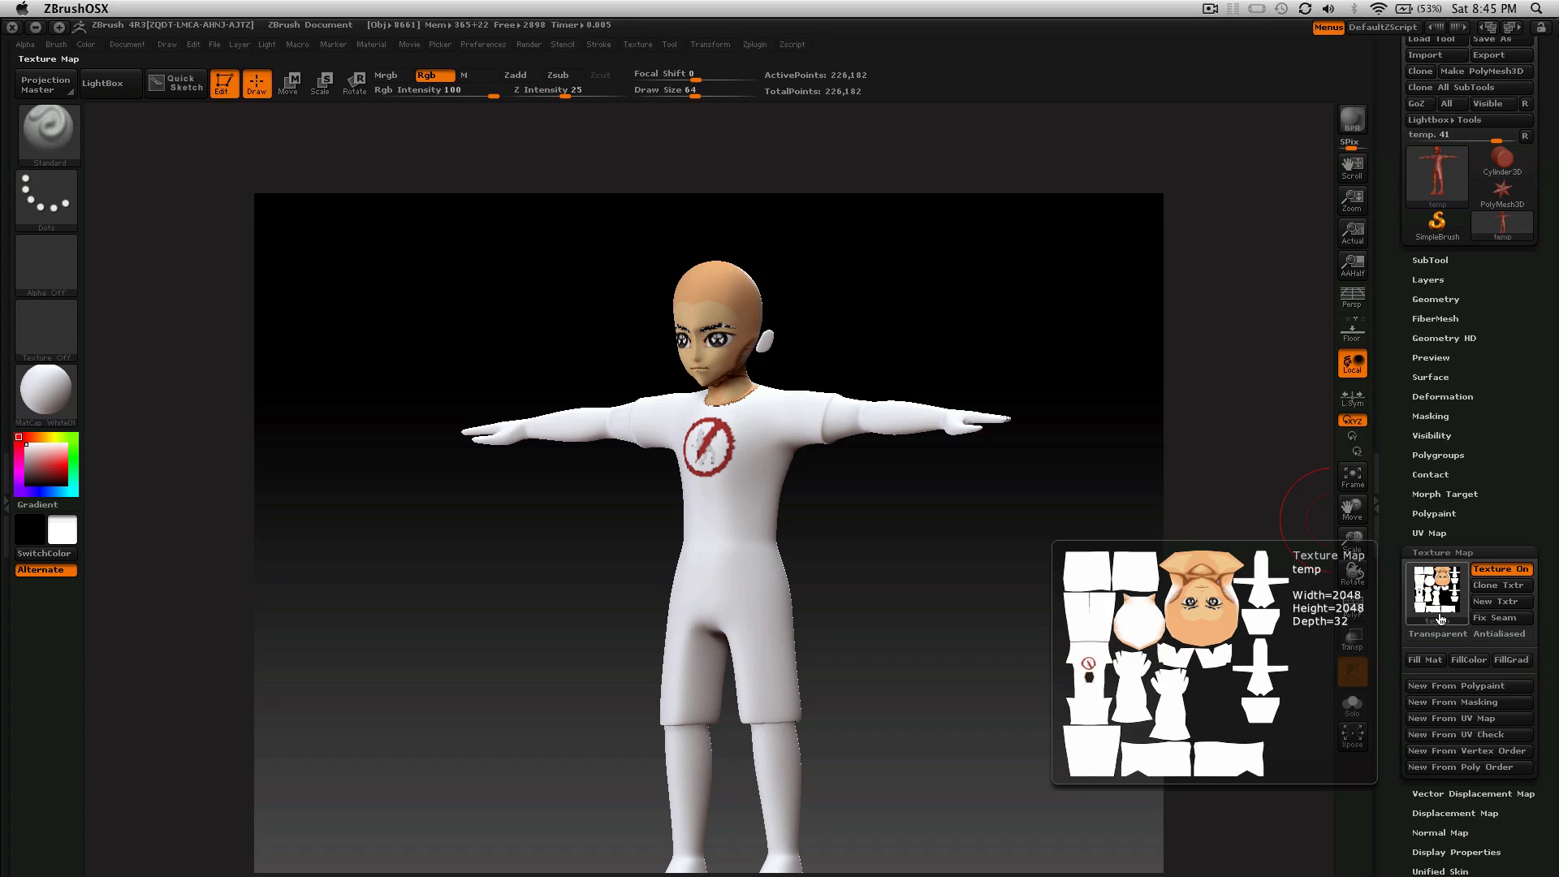
Step: Clone the character's texture map into the texture library and flip the copy vertically
left_click(1497, 586)
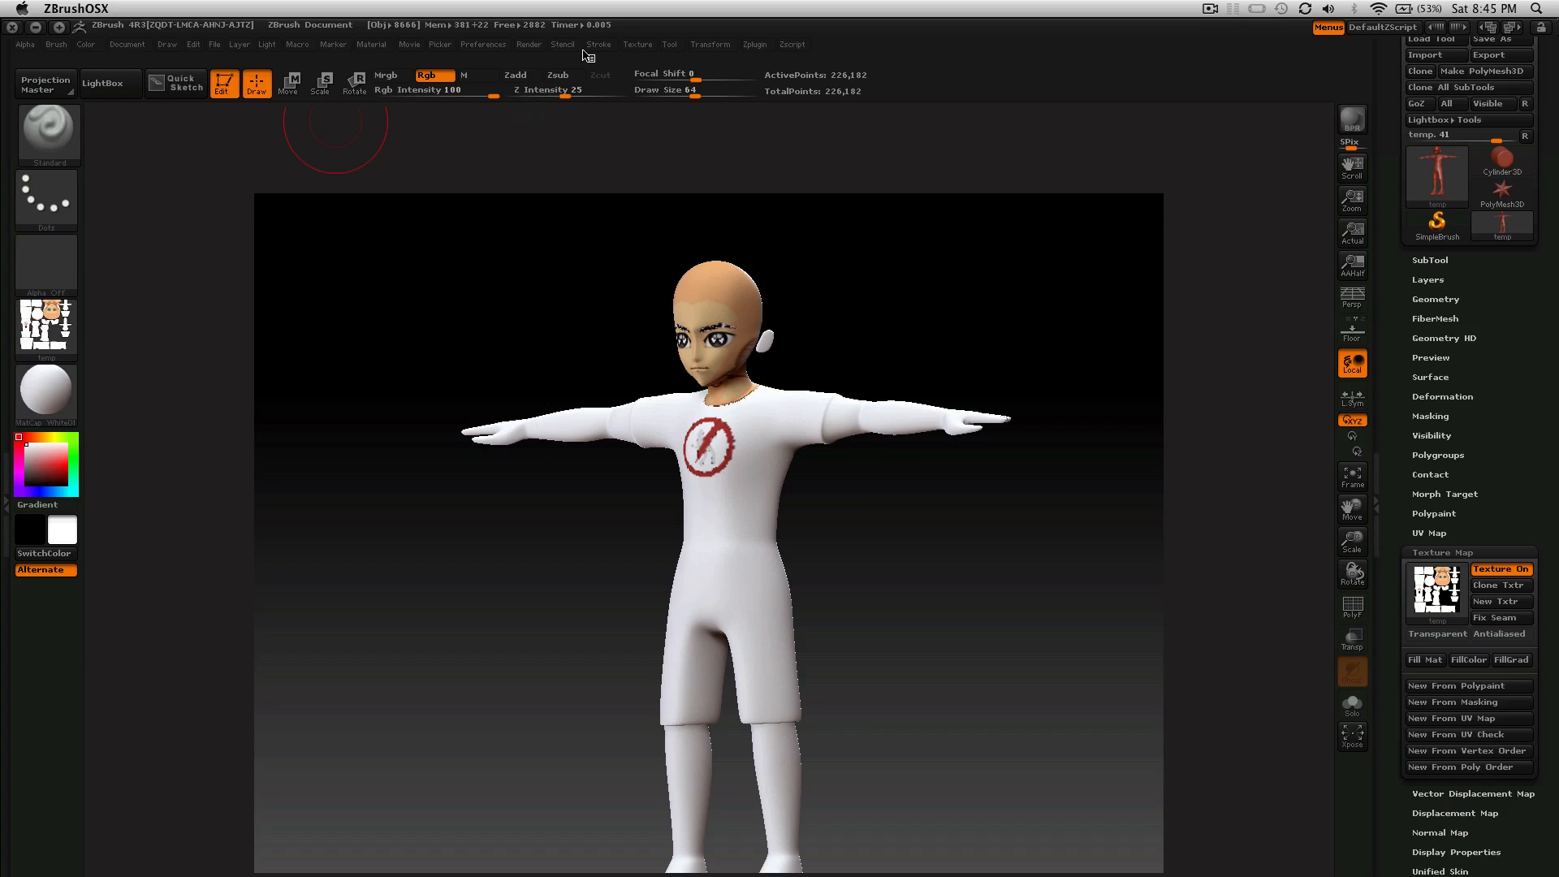
left_click(634, 49)
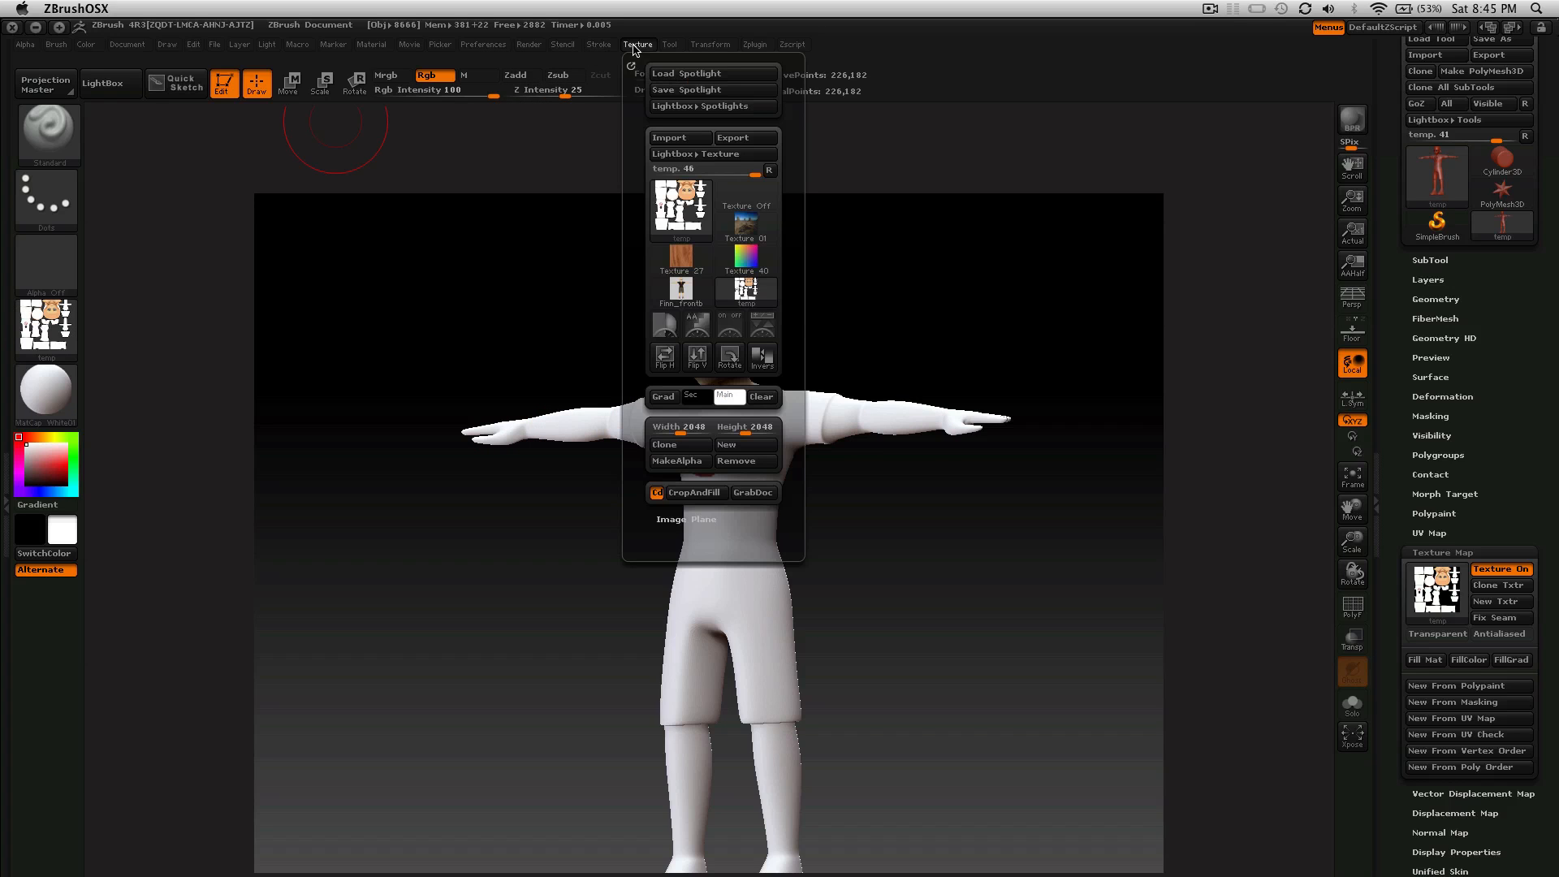
left_click(673, 208)
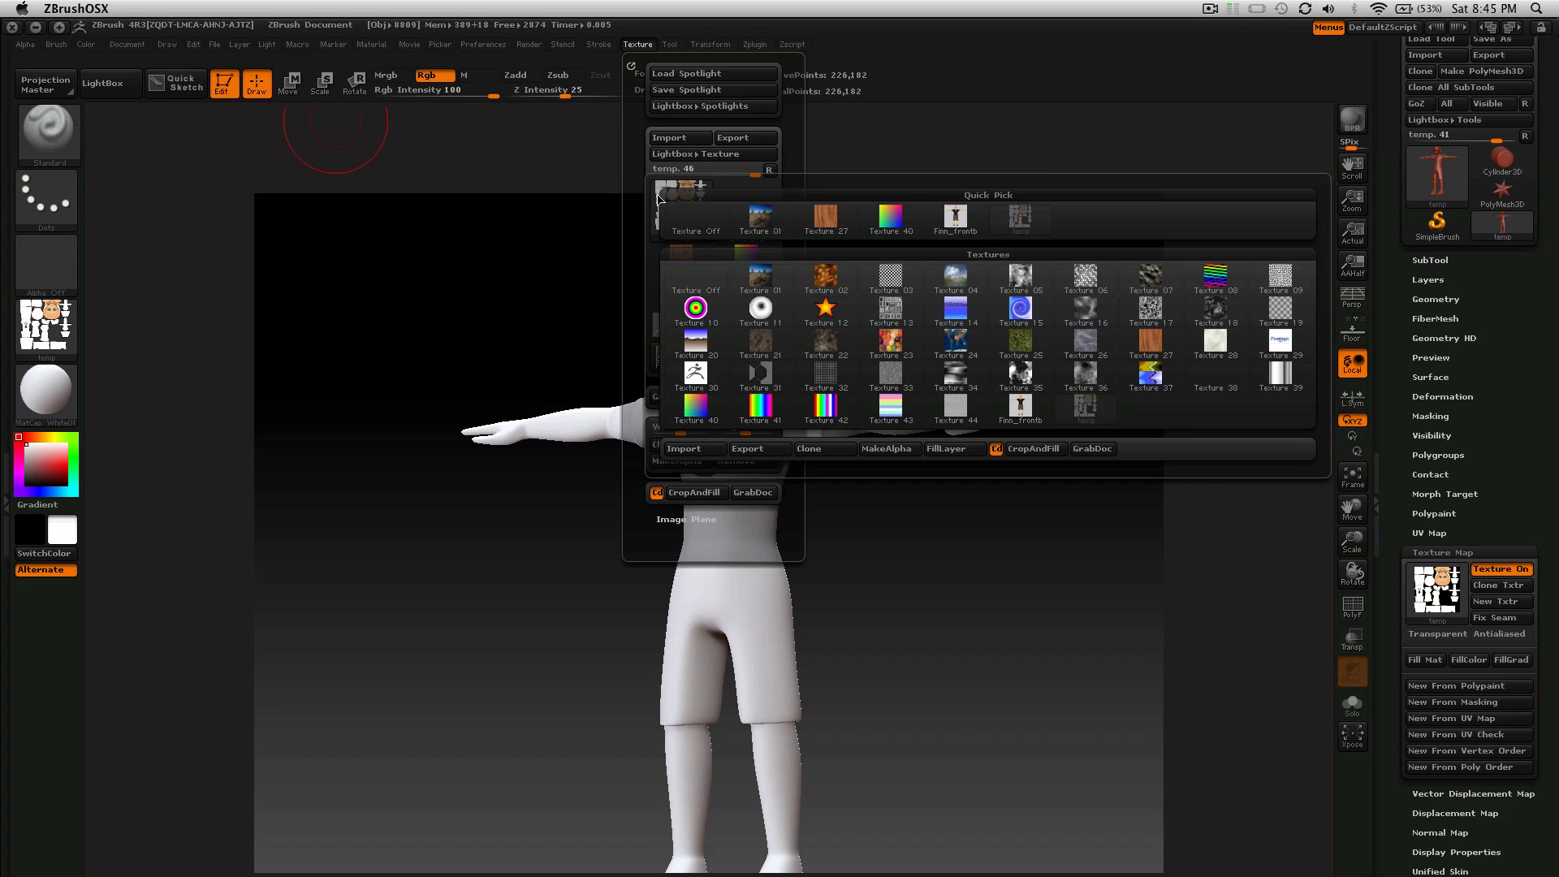
left_click(679, 207)
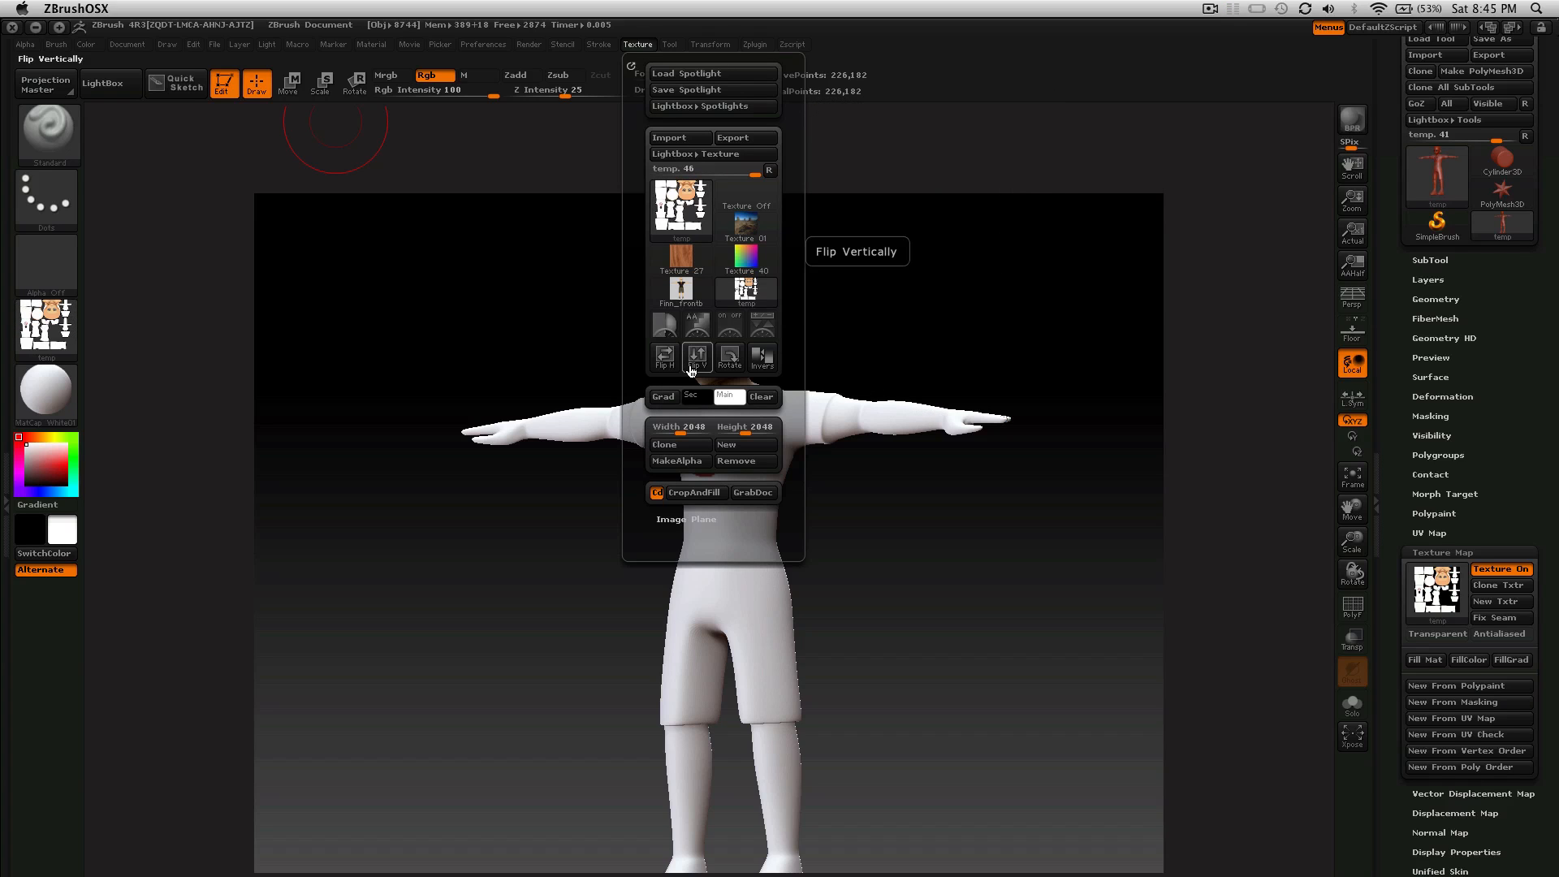
left_click(697, 358)
mouse_move(686, 215)
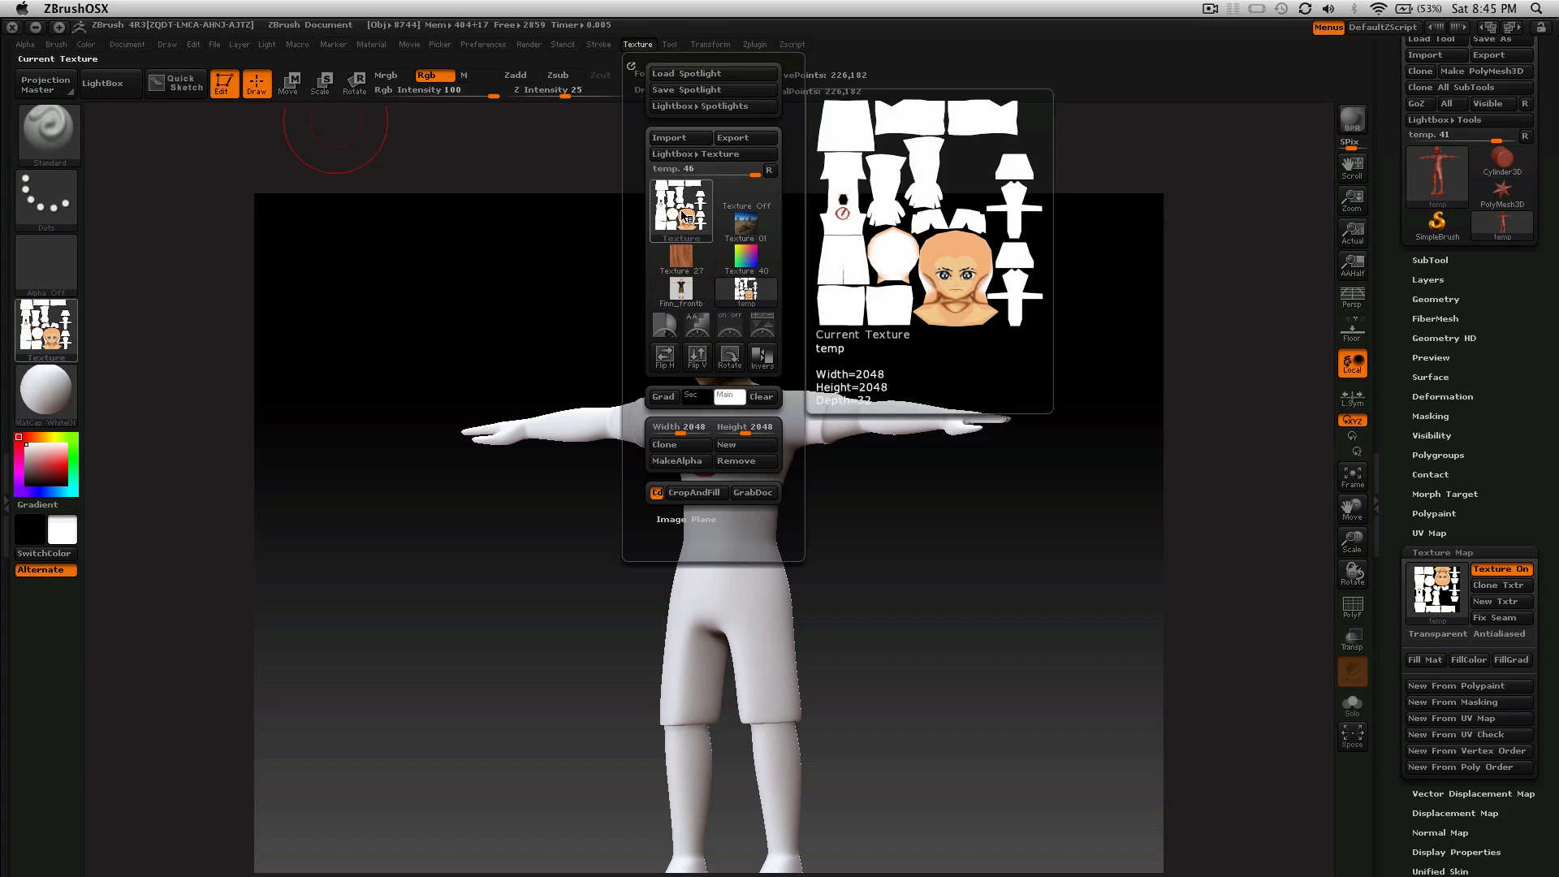
Step: Start exporting the flipped texture as a PSD image and browse to the tutorial_texture folder inside Templates/Finn
left_click(733, 138)
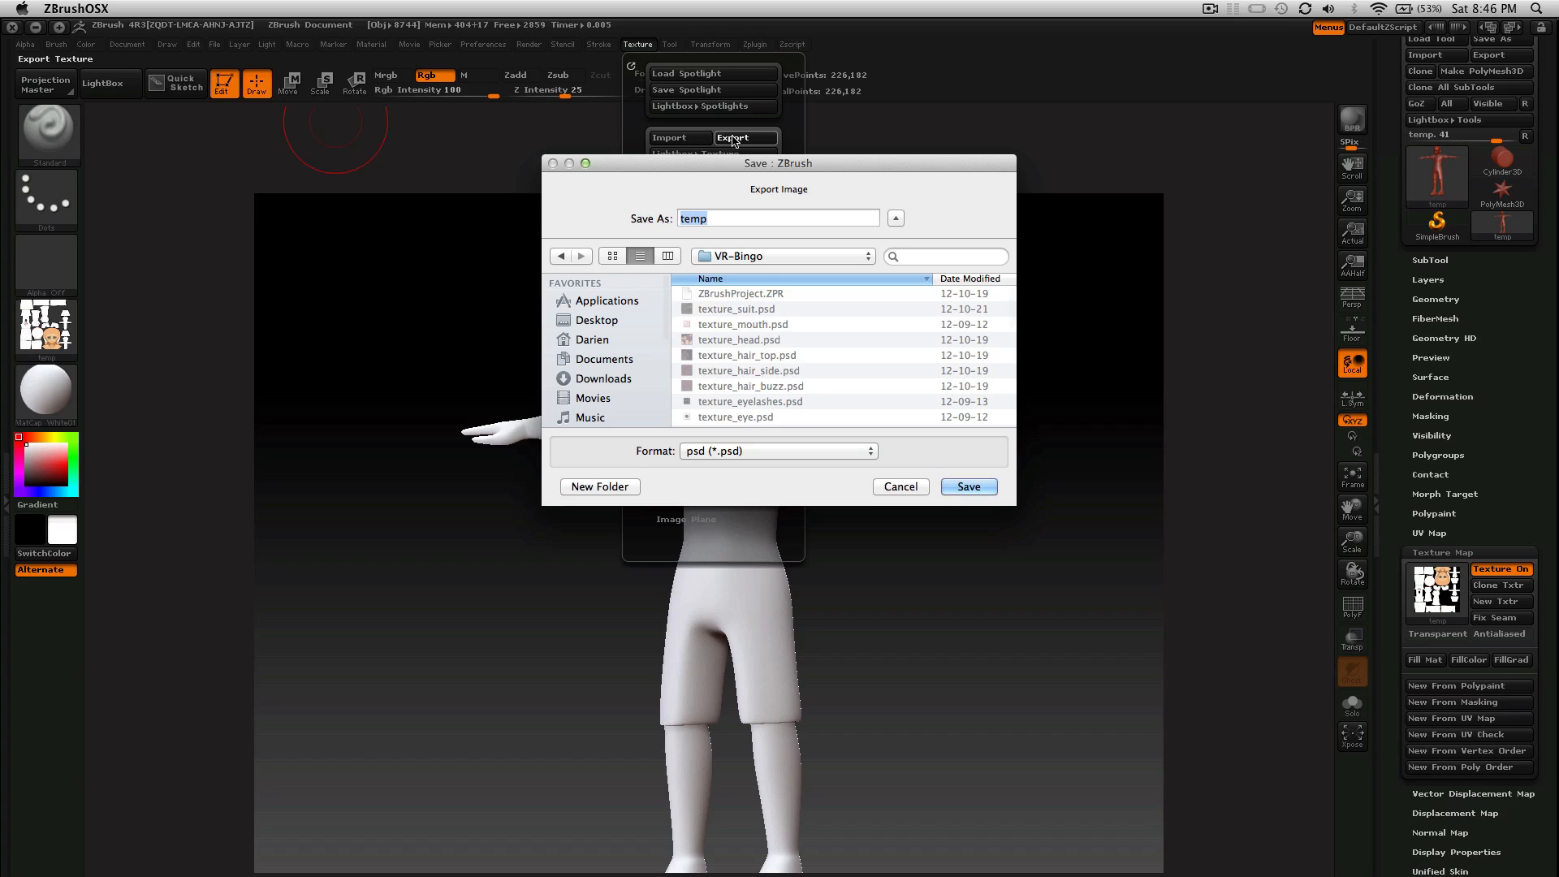
left_click(784, 258)
left_click(777, 274)
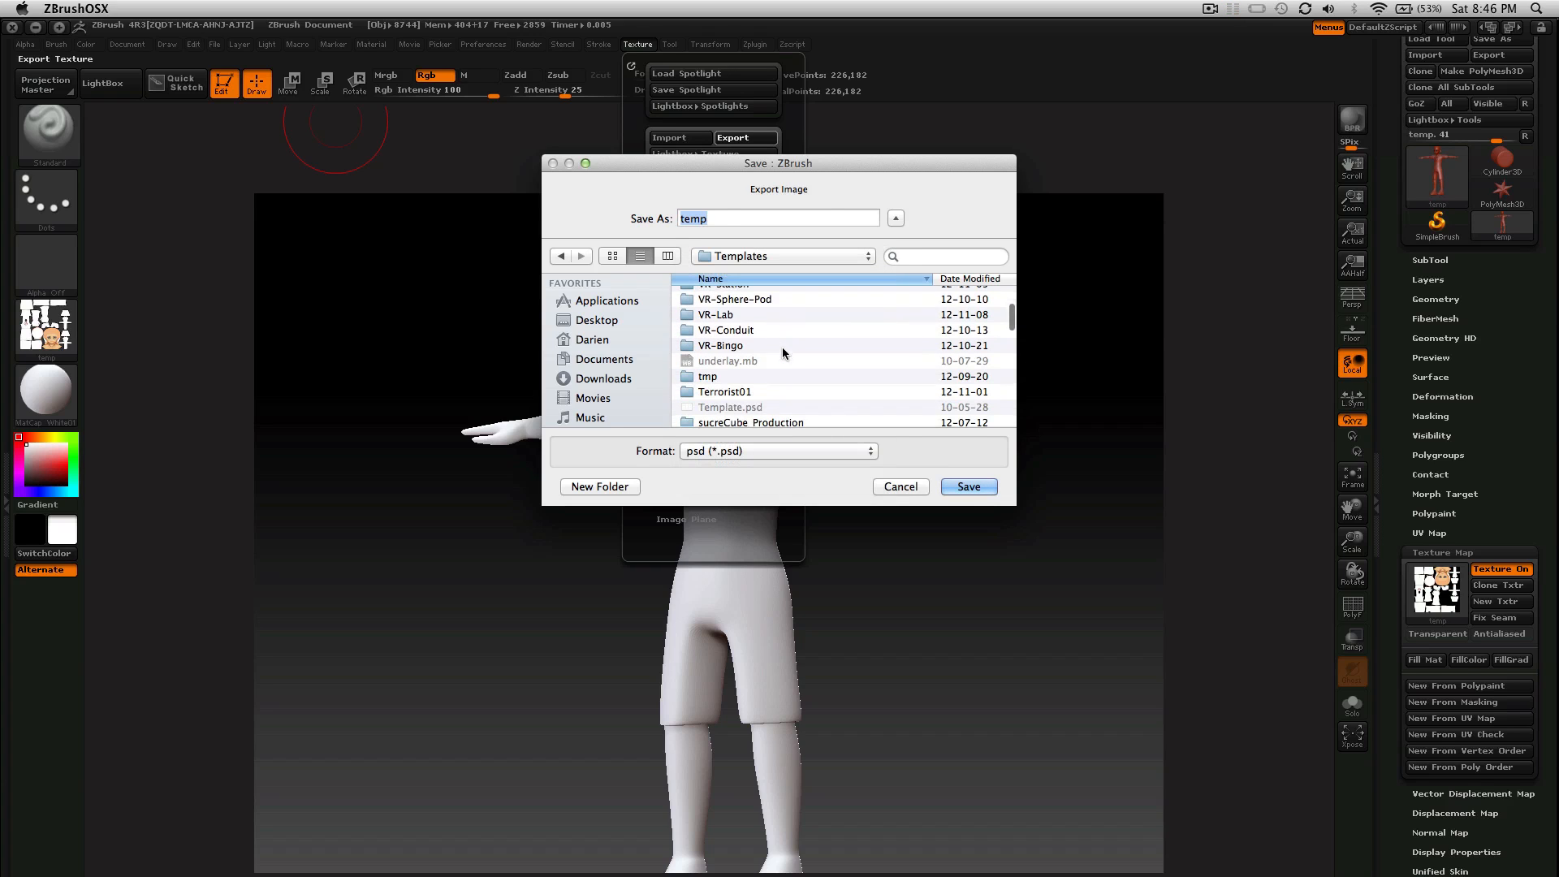
scroll(782, 349, "down", 5)
scroll(782, 348, "down", 8)
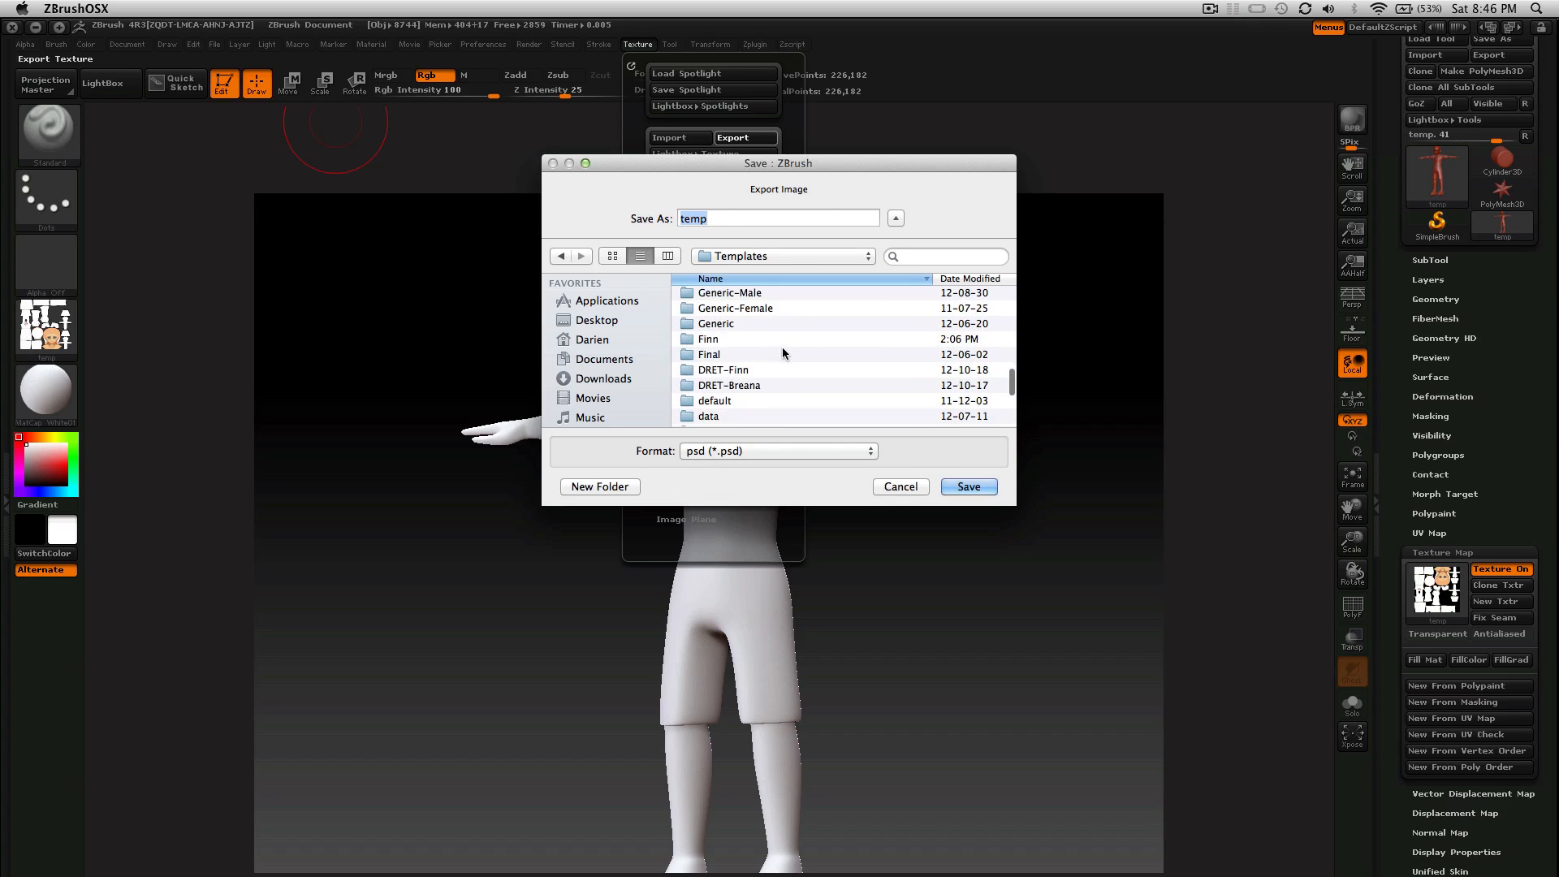
left_click(729, 326)
double_click(730, 337)
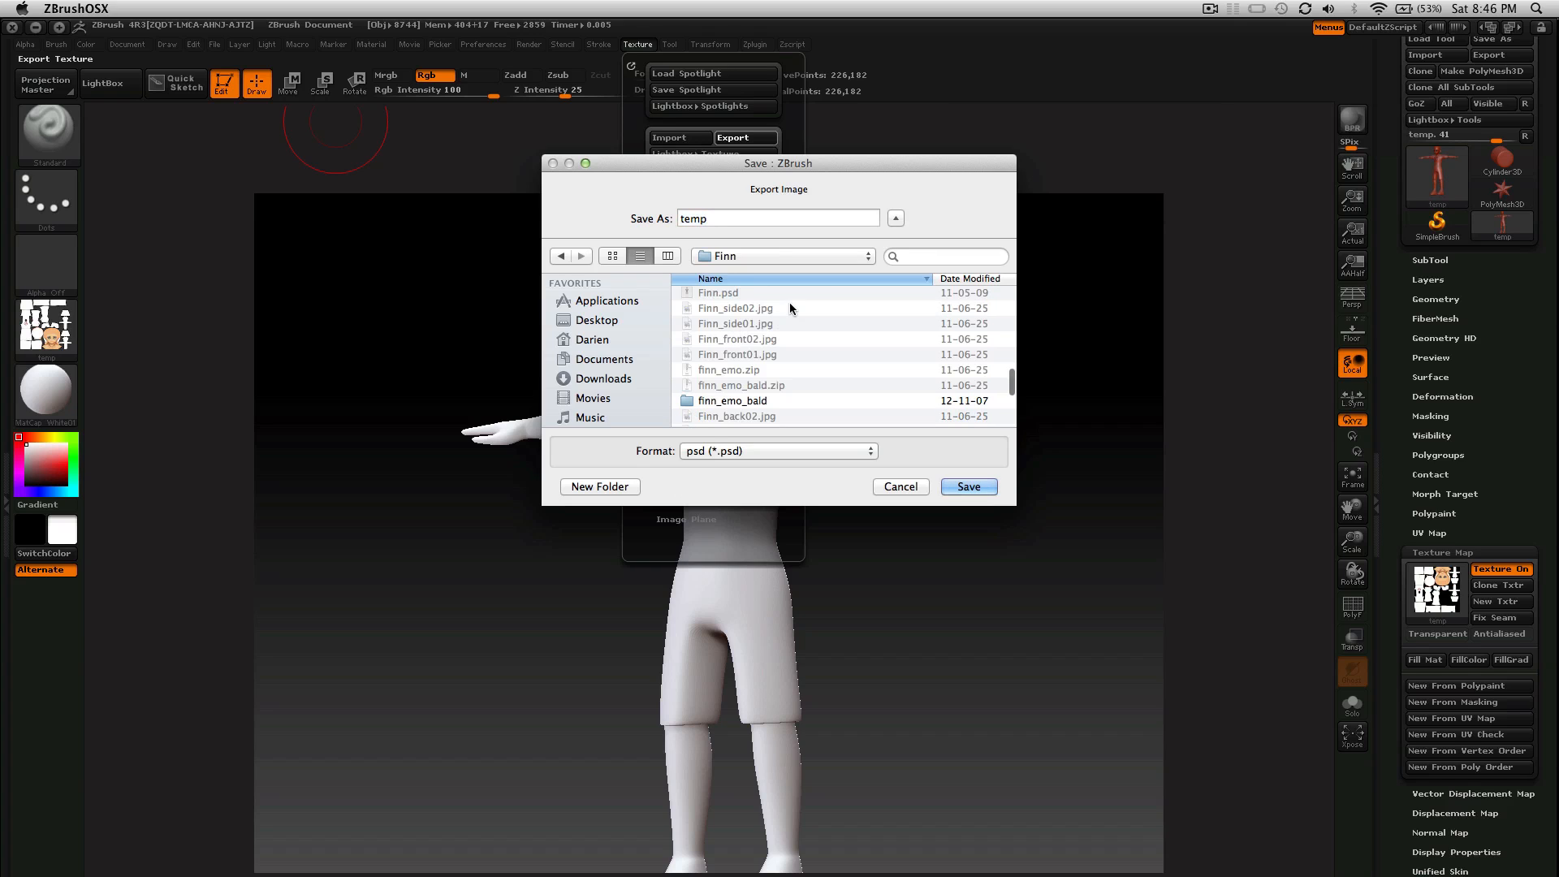
scroll(789, 302, "down", 5)
scroll(775, 341, "up", 5)
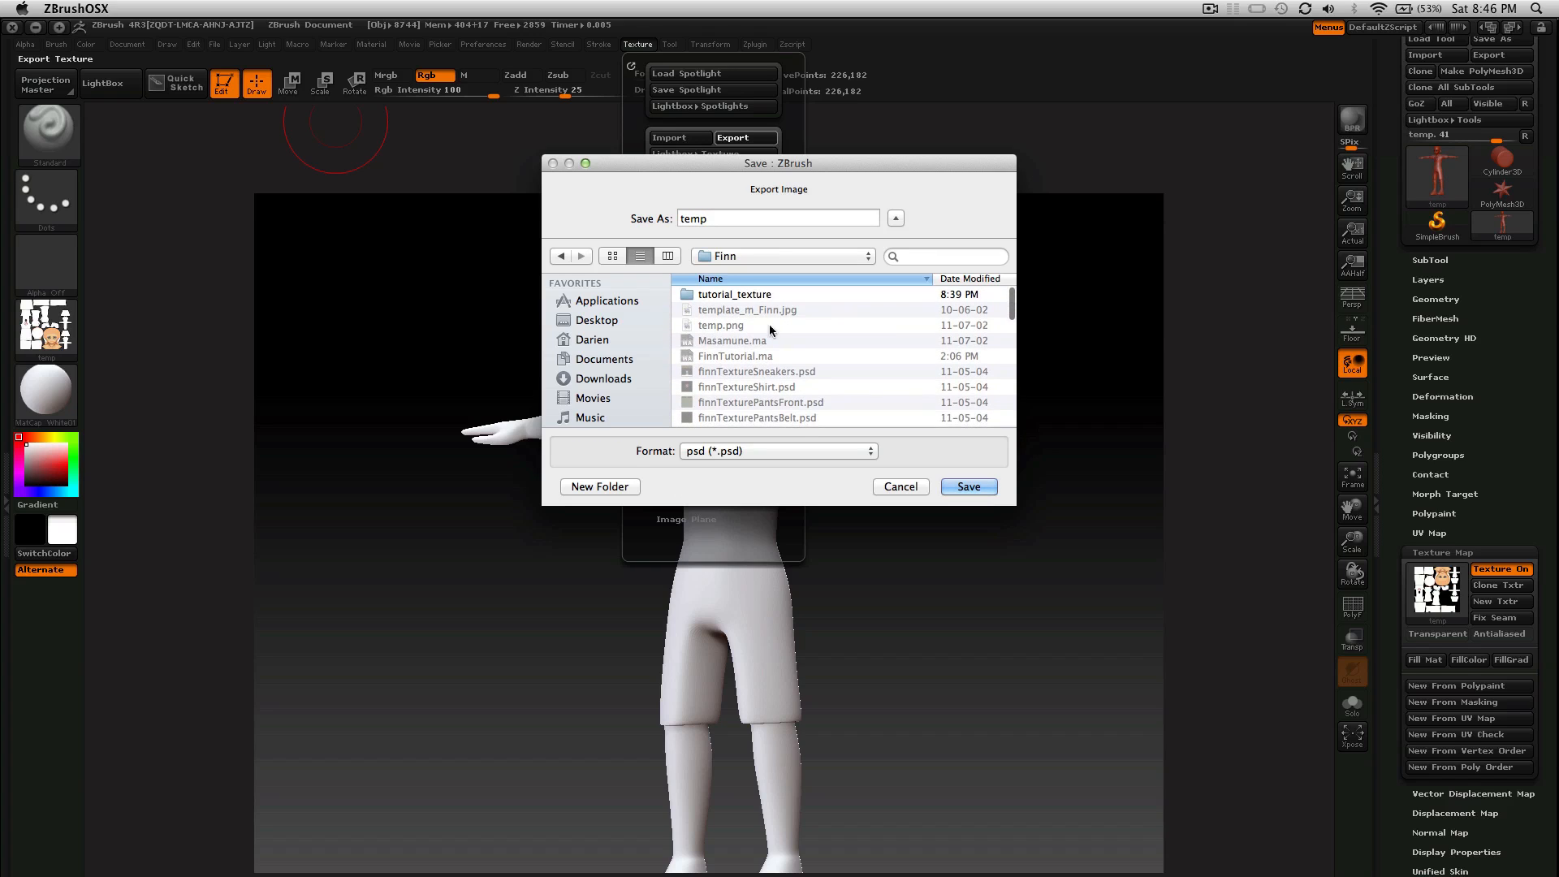
double_click(771, 297)
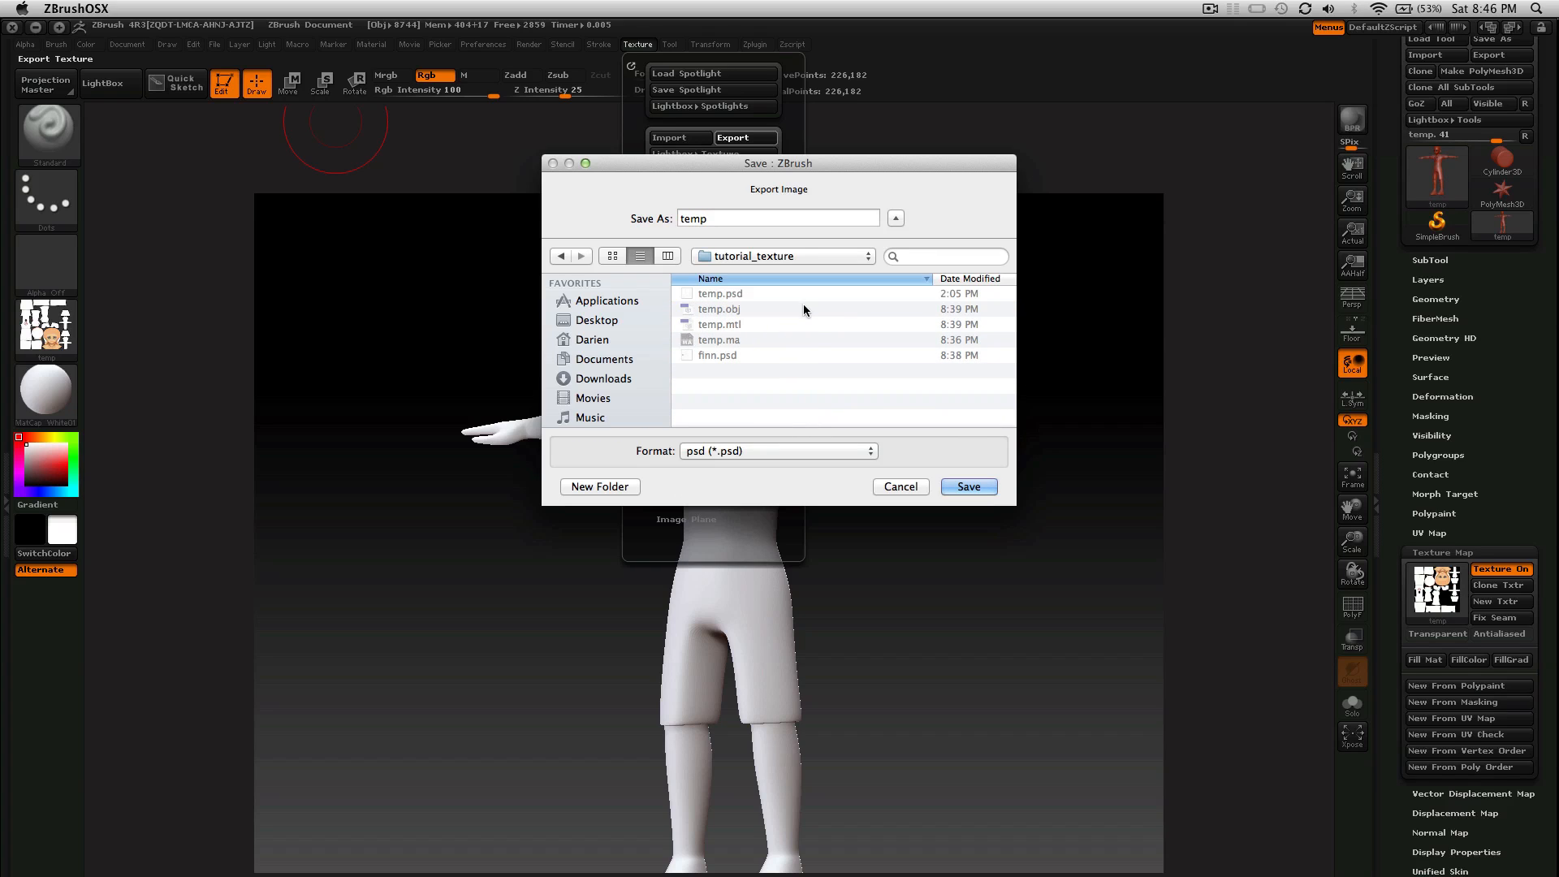
Step: Save the exported texture as finn.psd, replacing the existing file
left_click(728, 356)
left_click(970, 486)
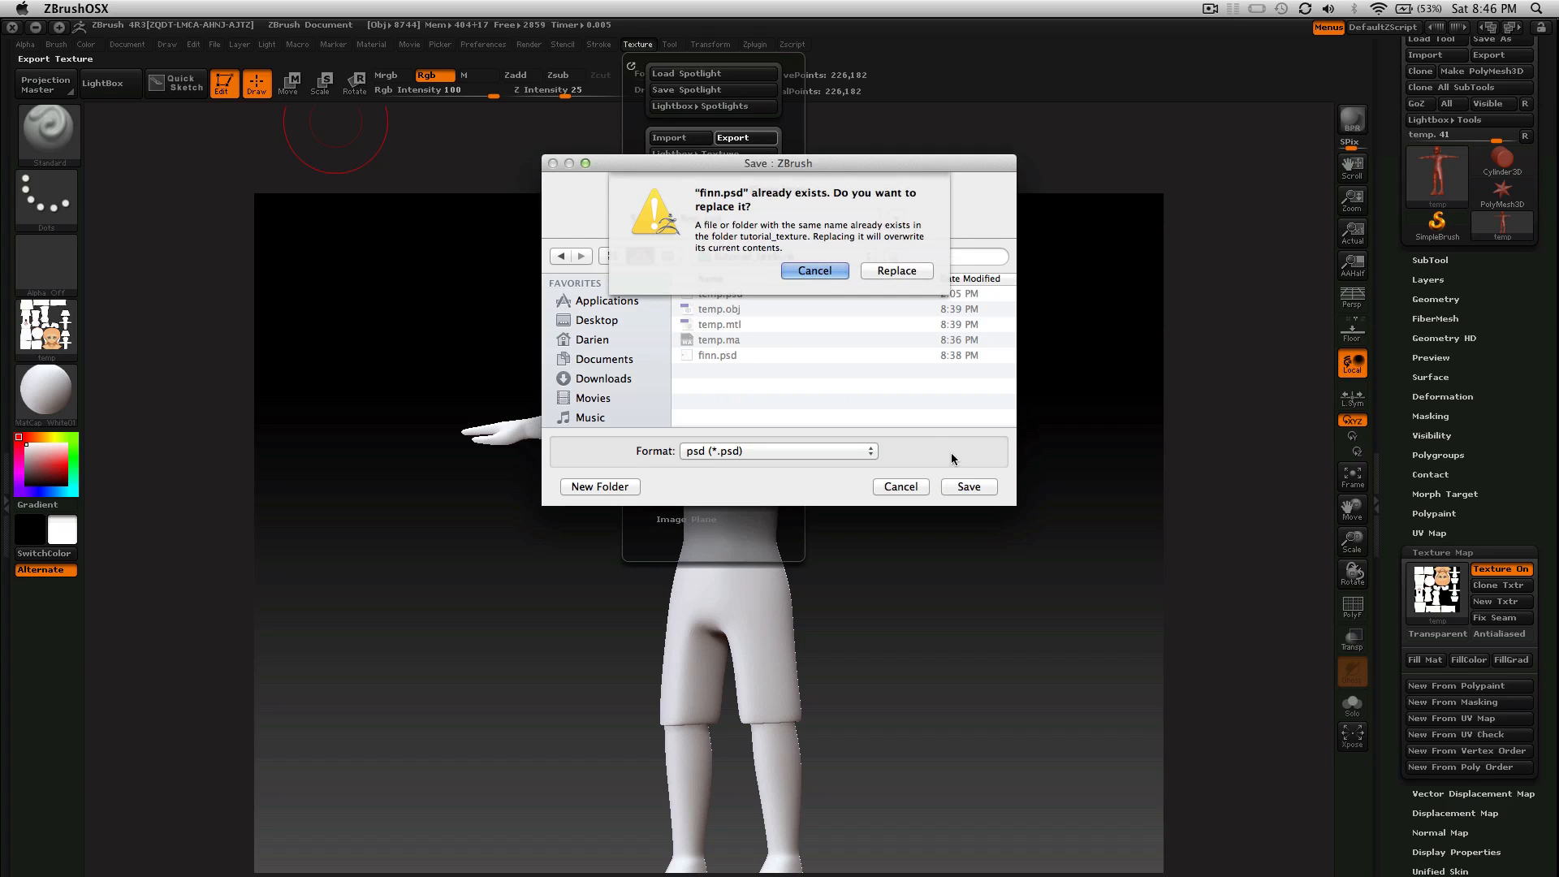
left_click(885, 272)
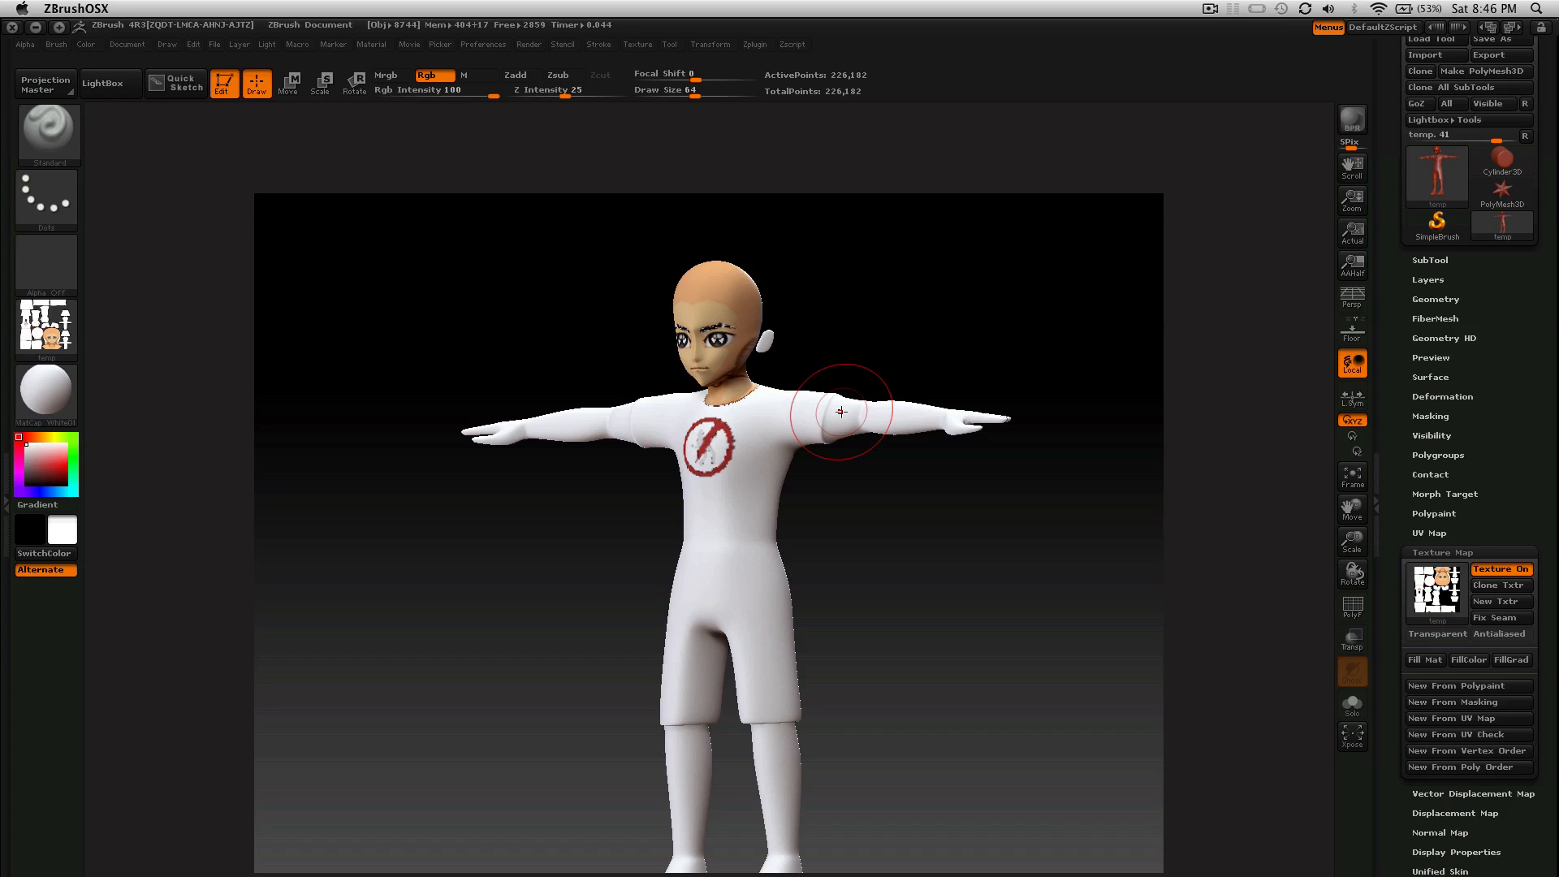
Step: Switch to Photoshop and duplicate Layer 0 and Layer 3 of finn.psd into a new document
key("super+q")
left_click(708, 266)
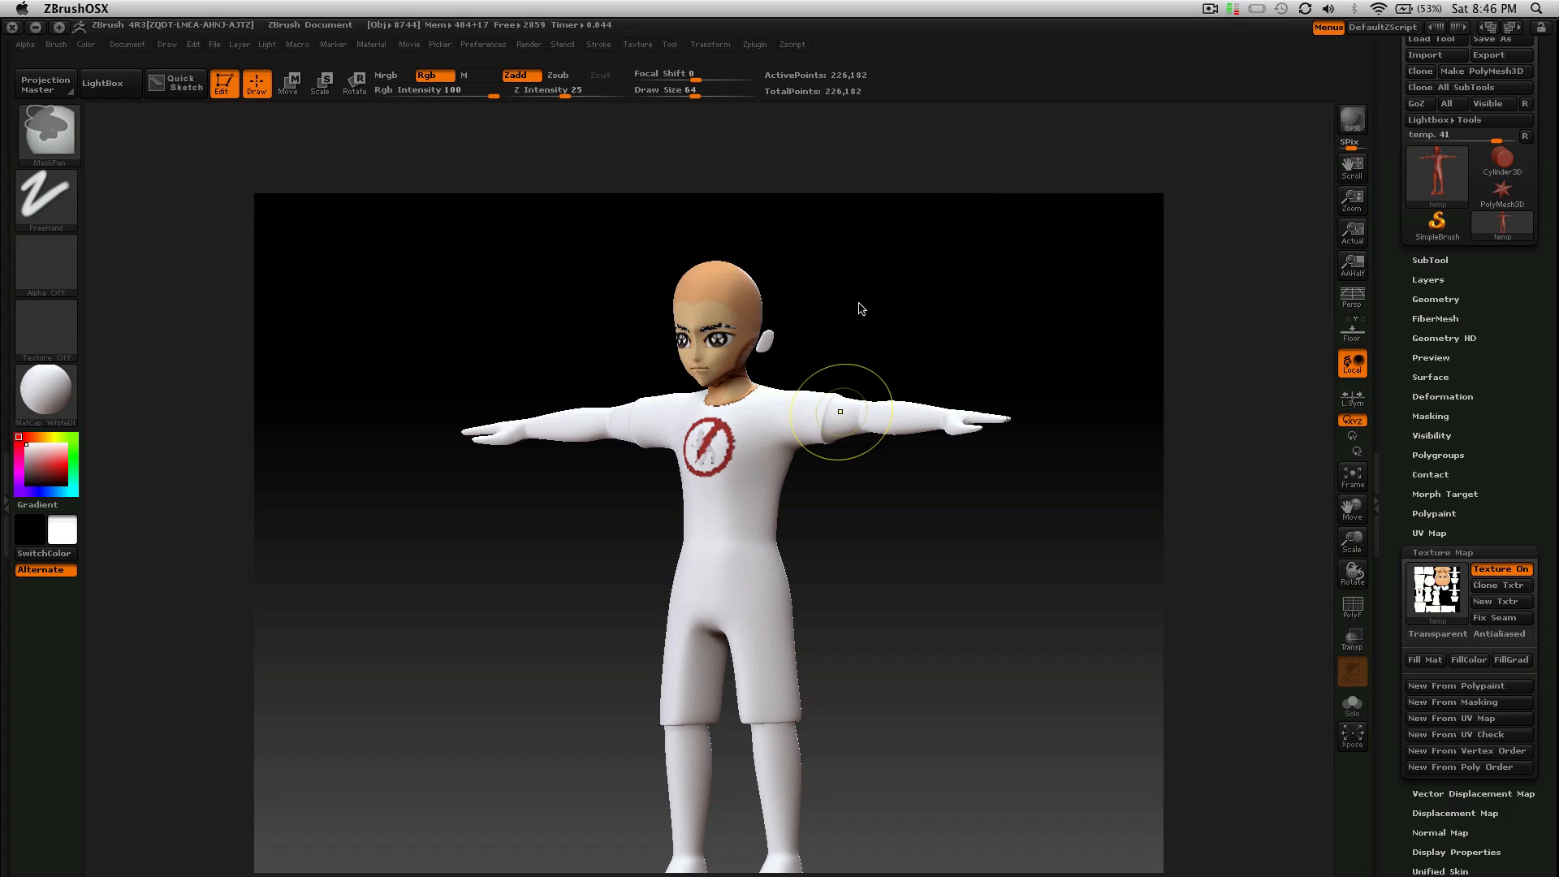
key("ctrl+Right")
key("ctrl+Right")
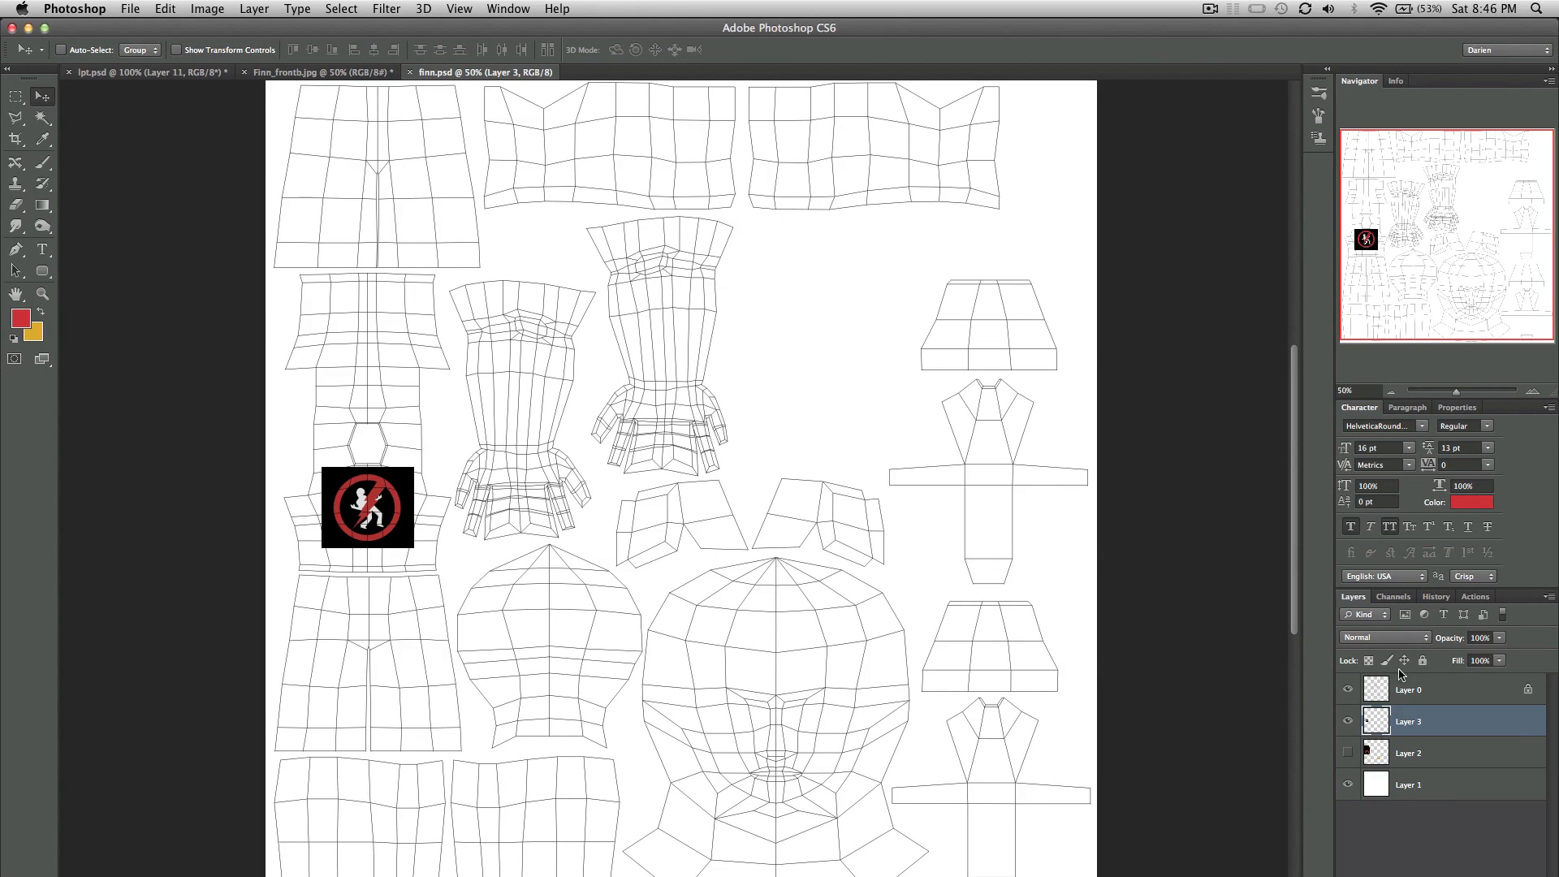
left_click(1413, 698, "shift")
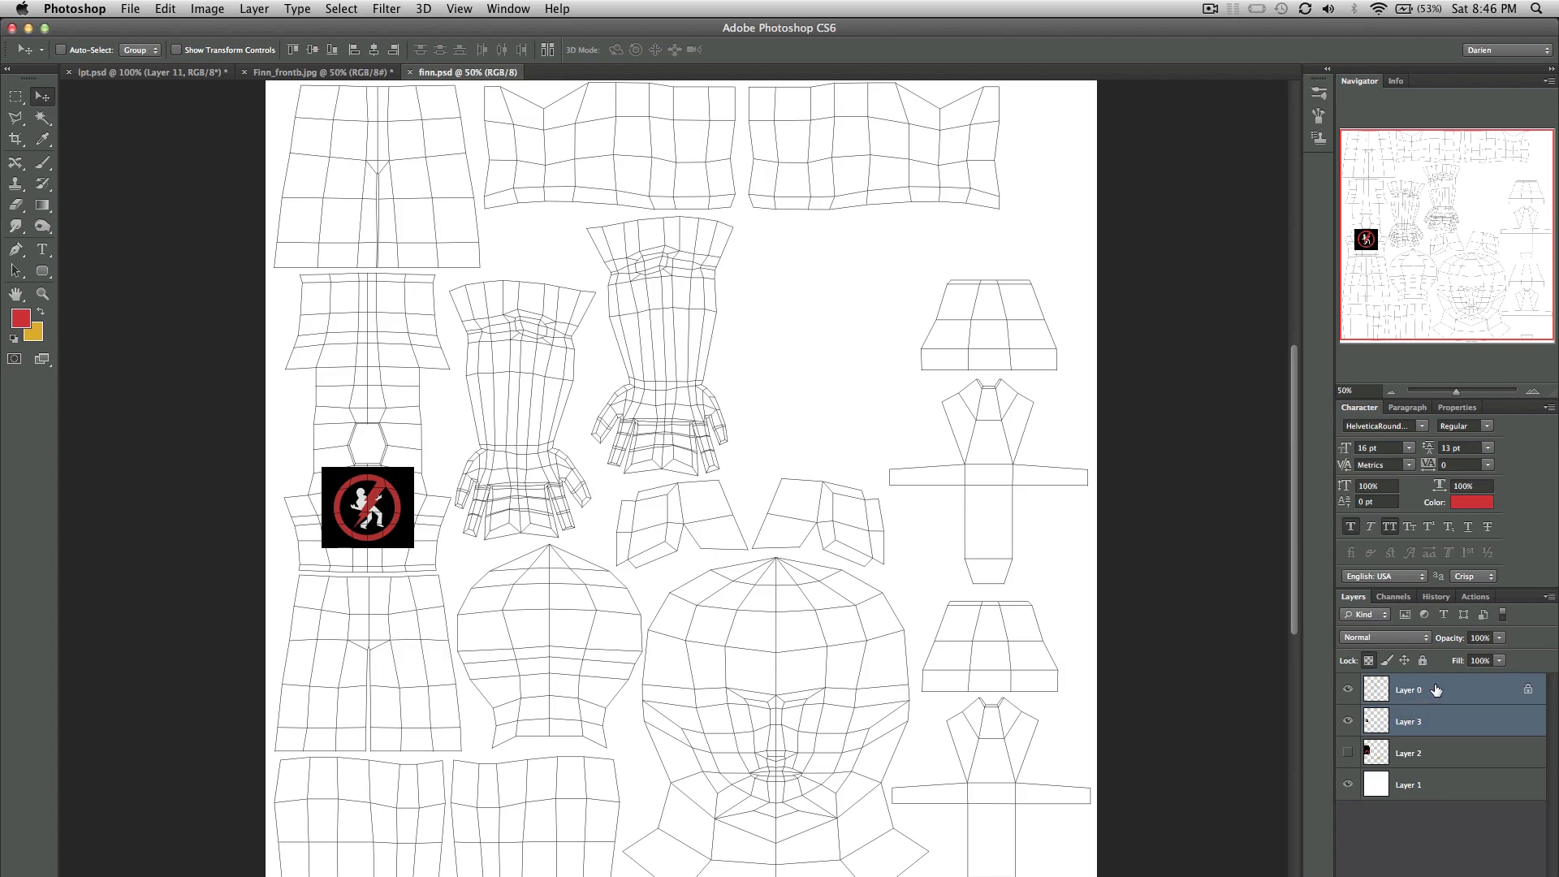
right_click(1436, 692)
left_click(1238, 401)
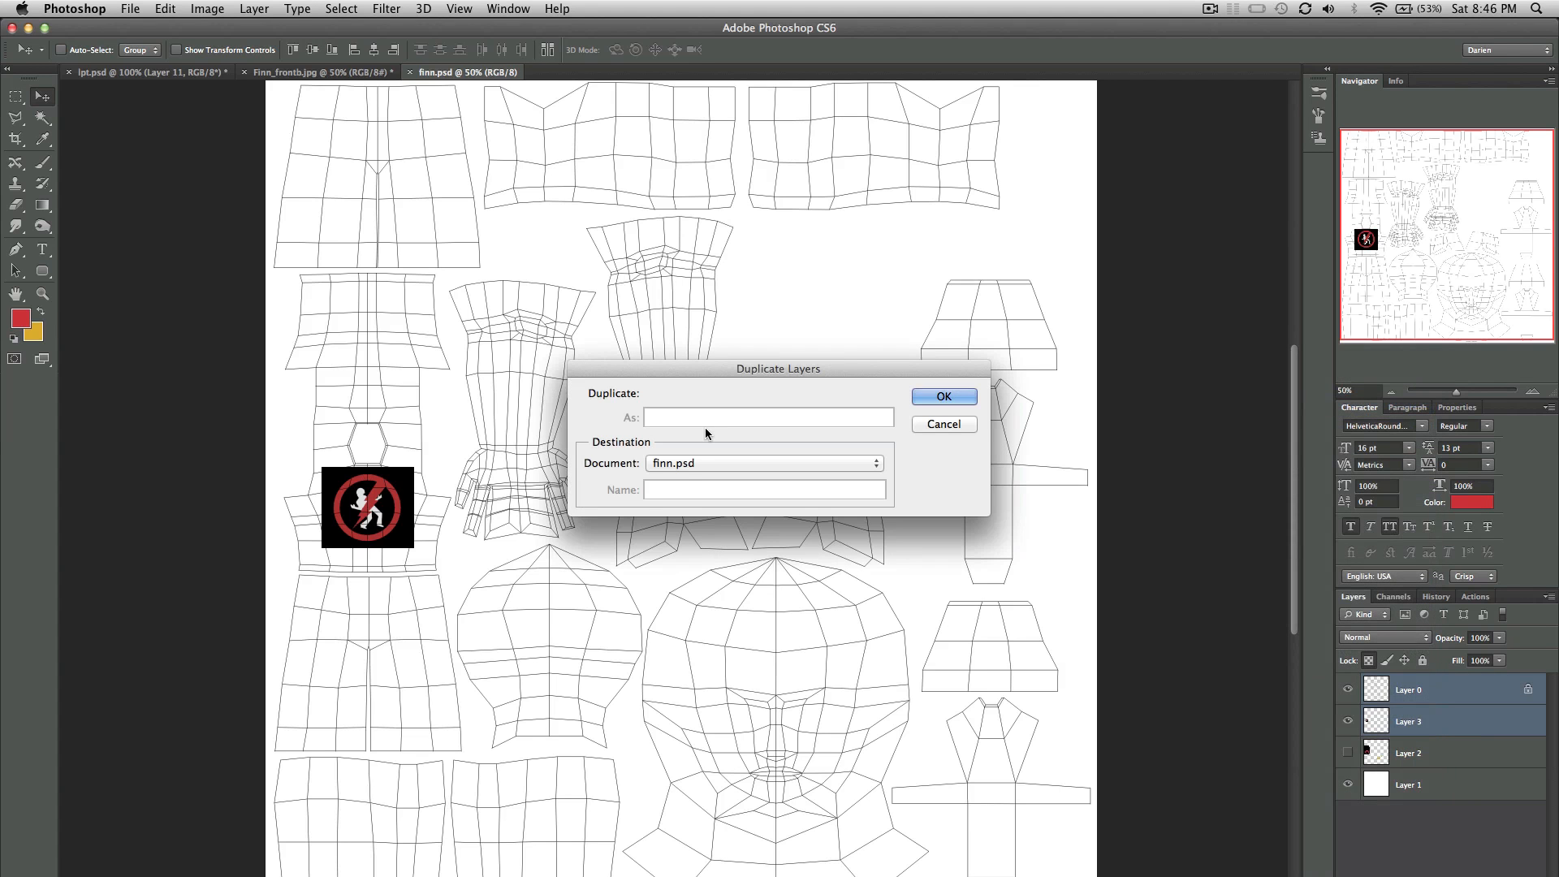
left_click(689, 469)
left_click(690, 472)
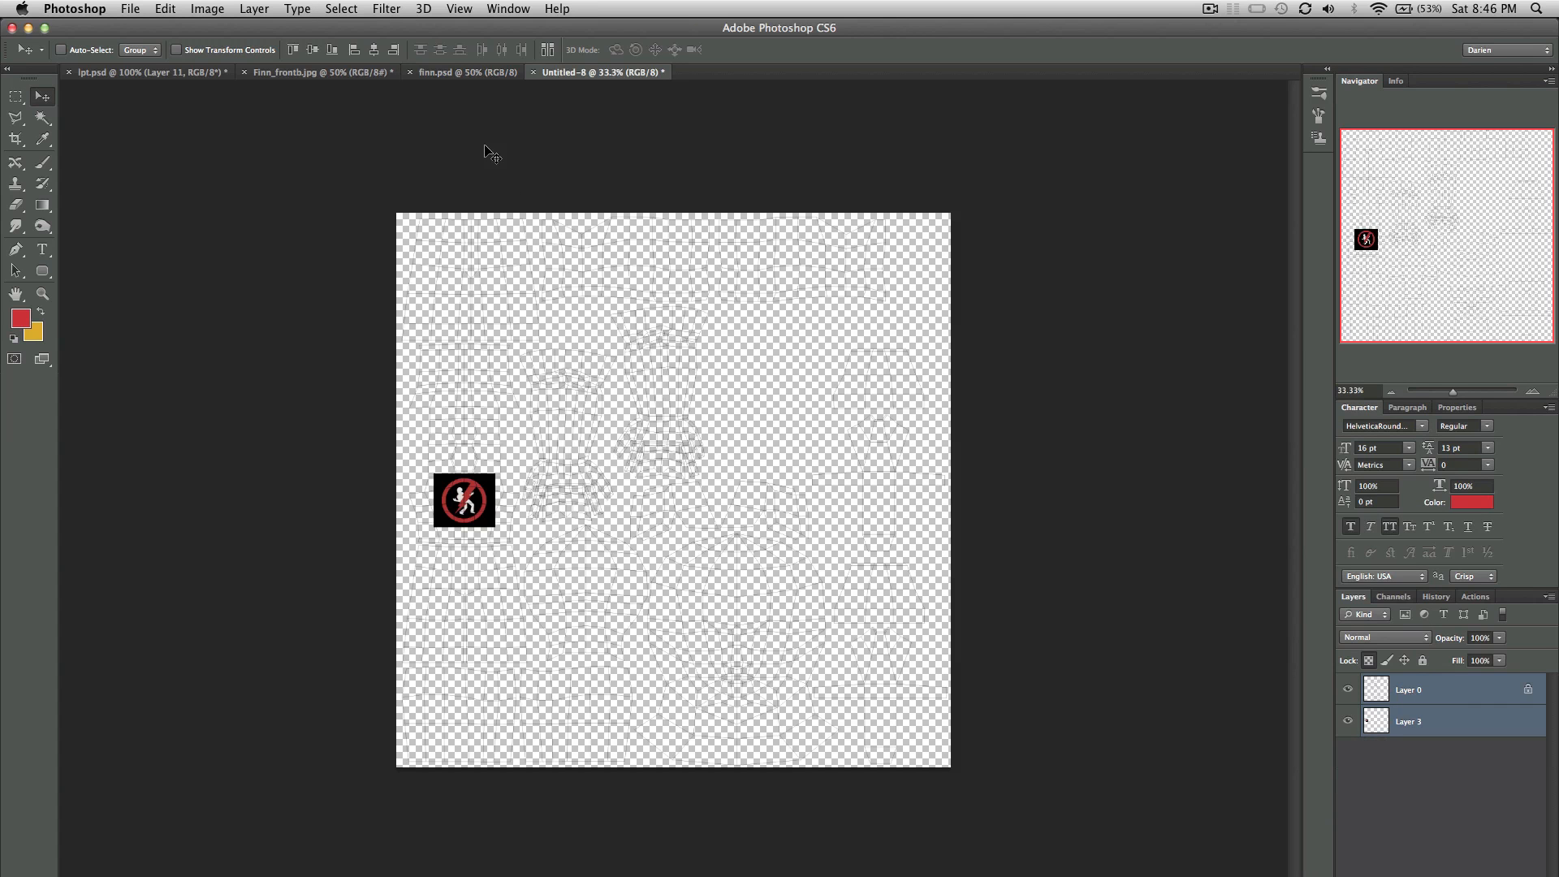
Step: Close the outdated finn.psd and reopen the newly exported version from the recent files
left_click(465, 72)
left_click(130, 8)
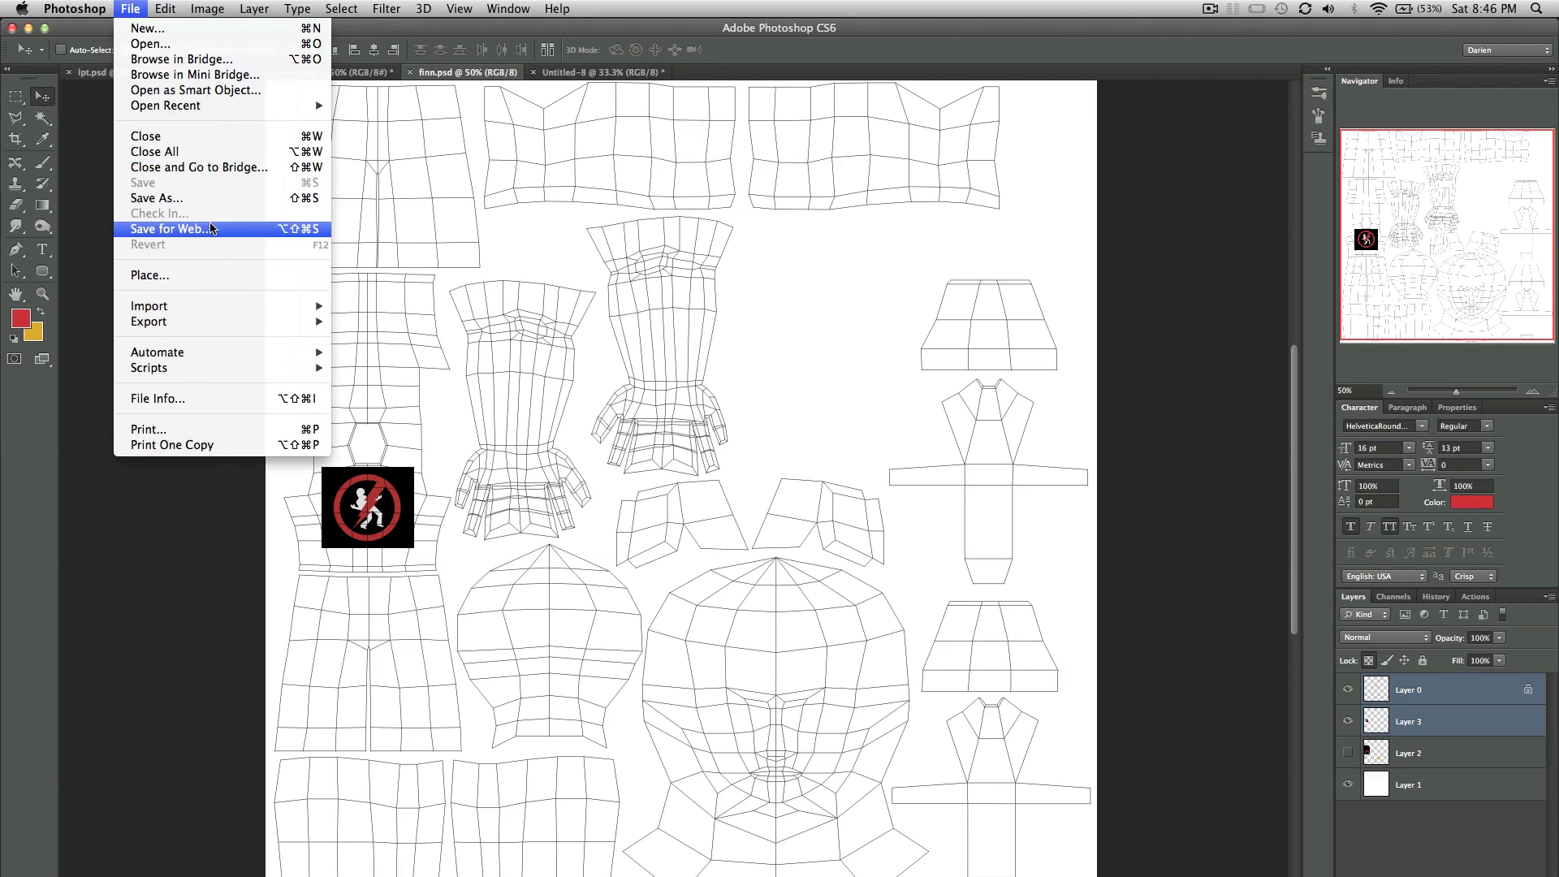
left_click(481, 335)
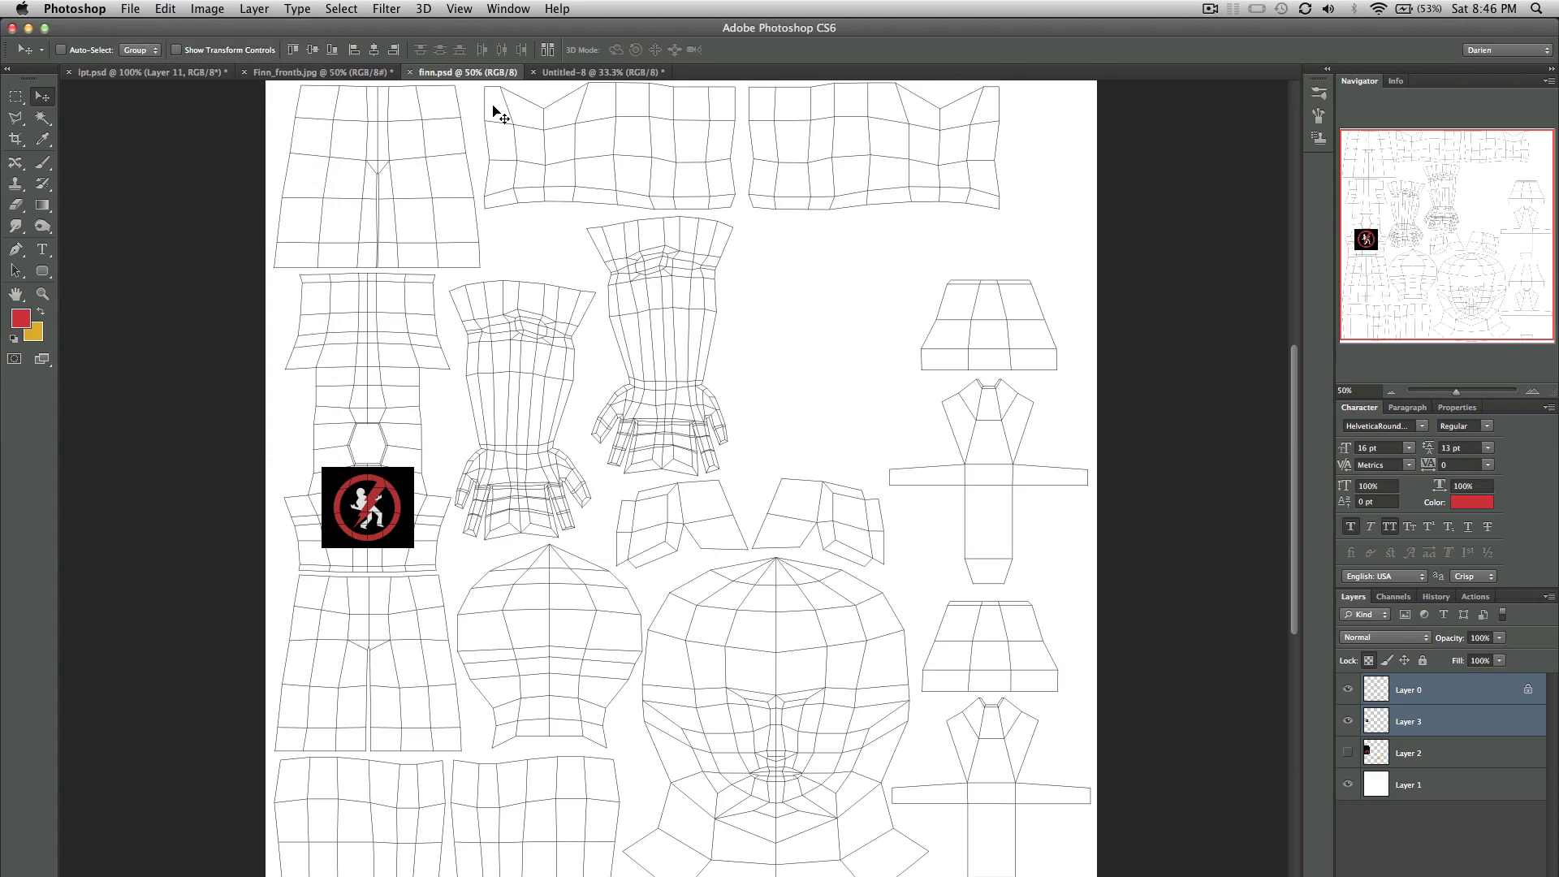
key("super+w")
left_click(137, 8)
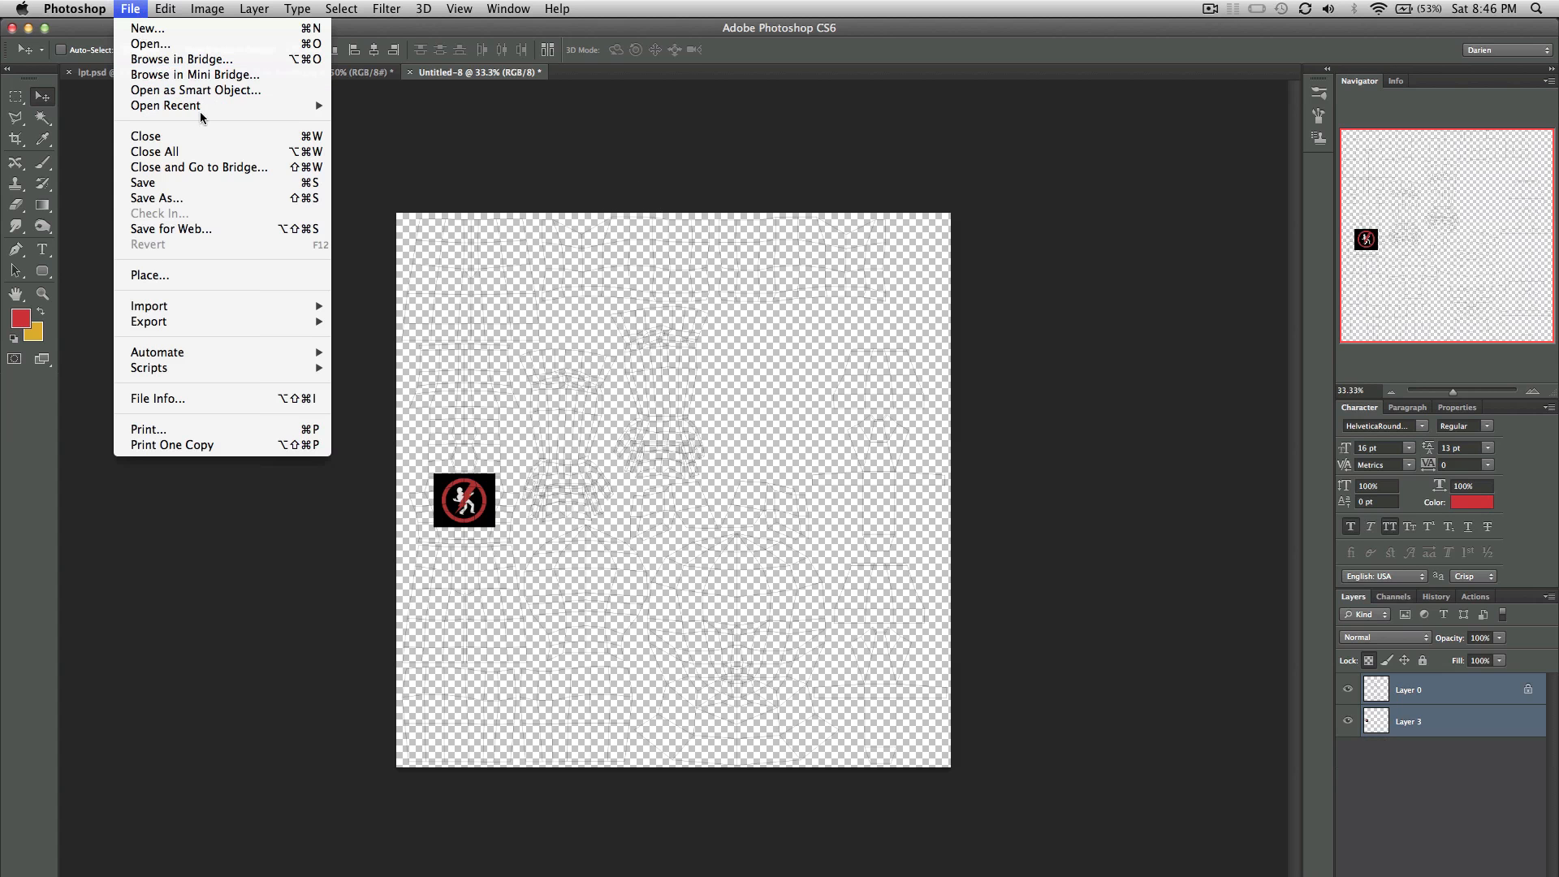
mouse_move(203, 106)
left_click(406, 114)
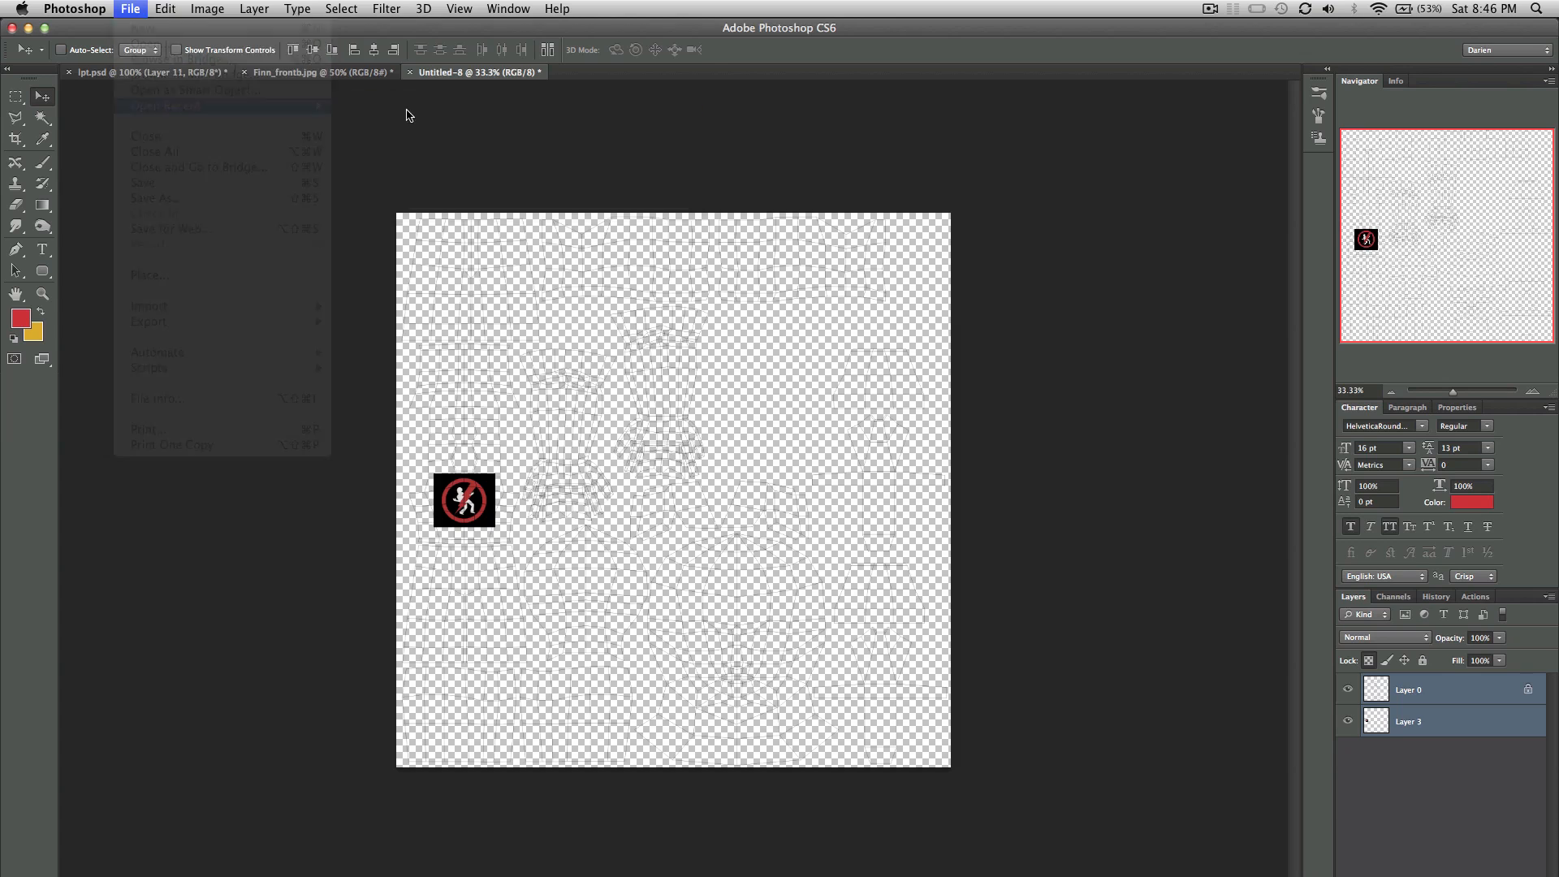
key("super+plus")
key("super+plus")
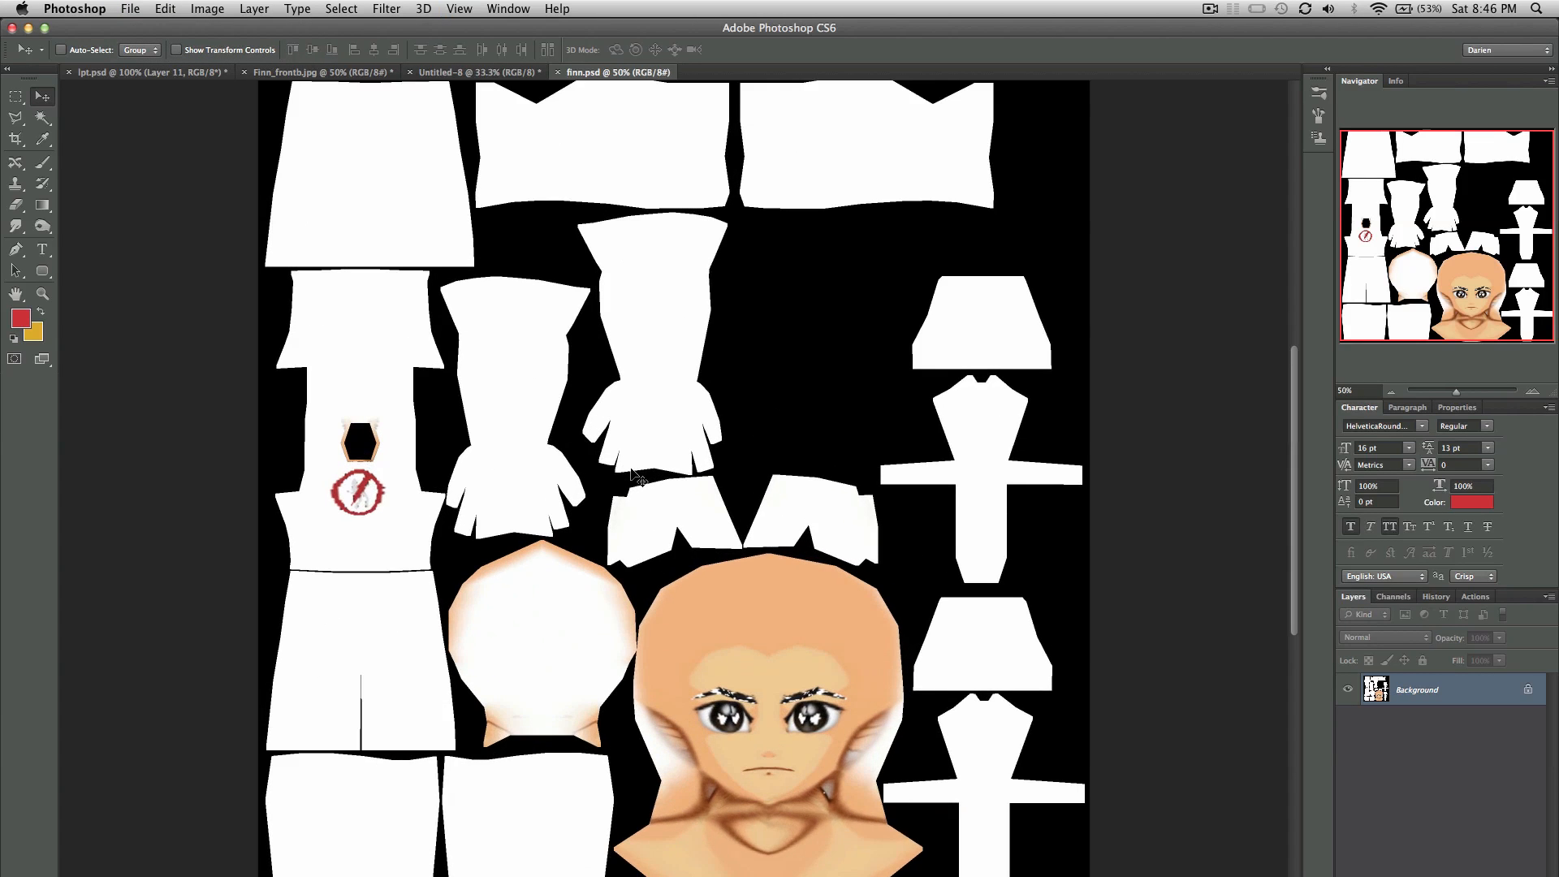
scroll(753, 579, "down", 5)
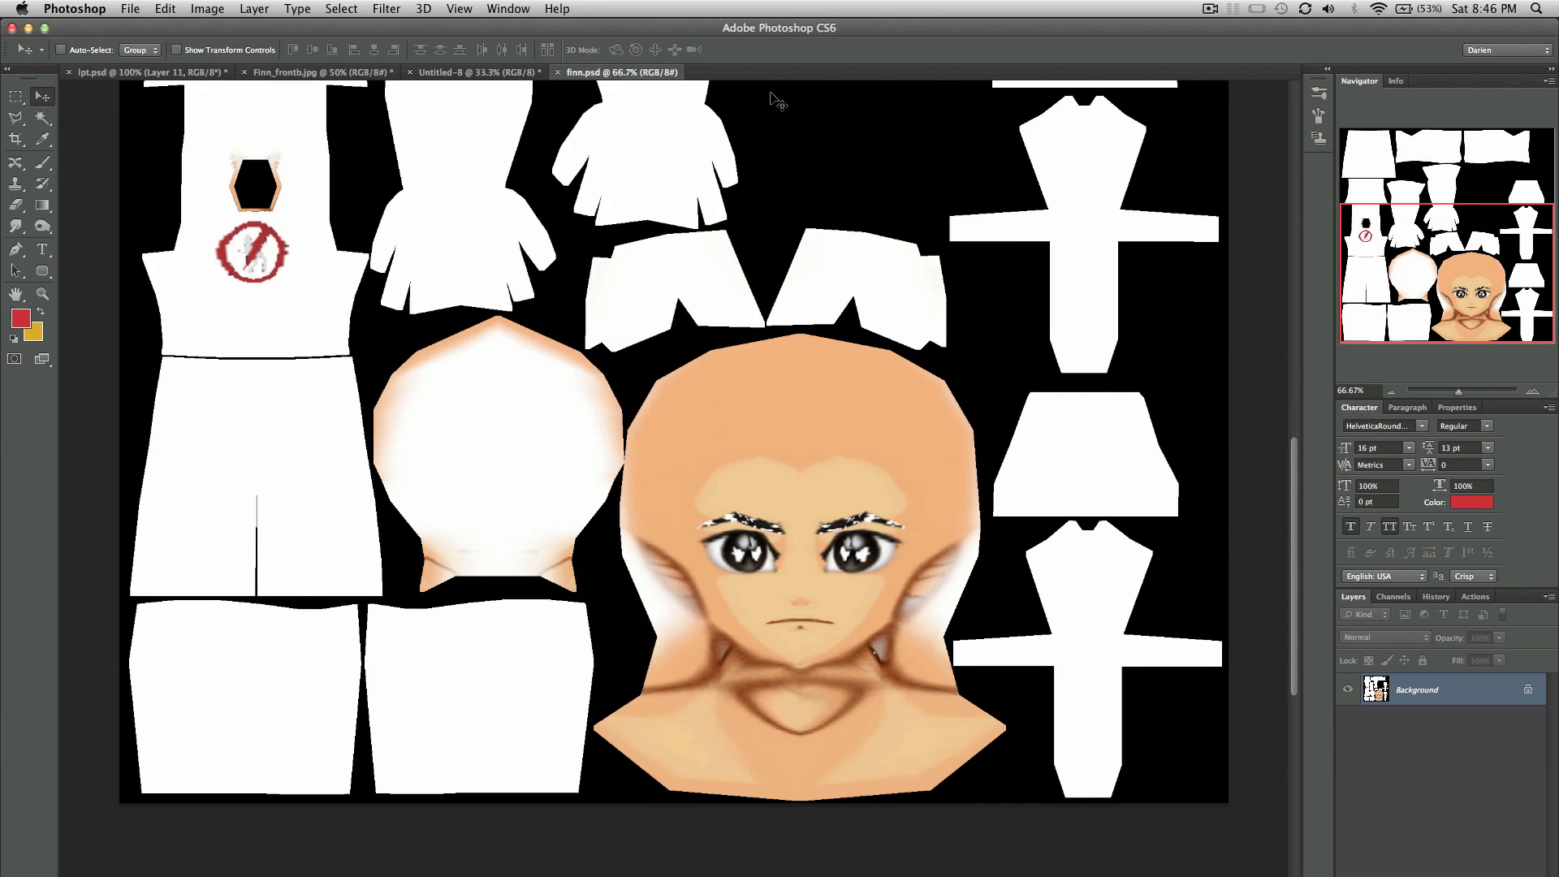
Step: Duplicate the UV wireframe Layer 0 from Untitled-8 into finn.psd and show that document
left_click(487, 73)
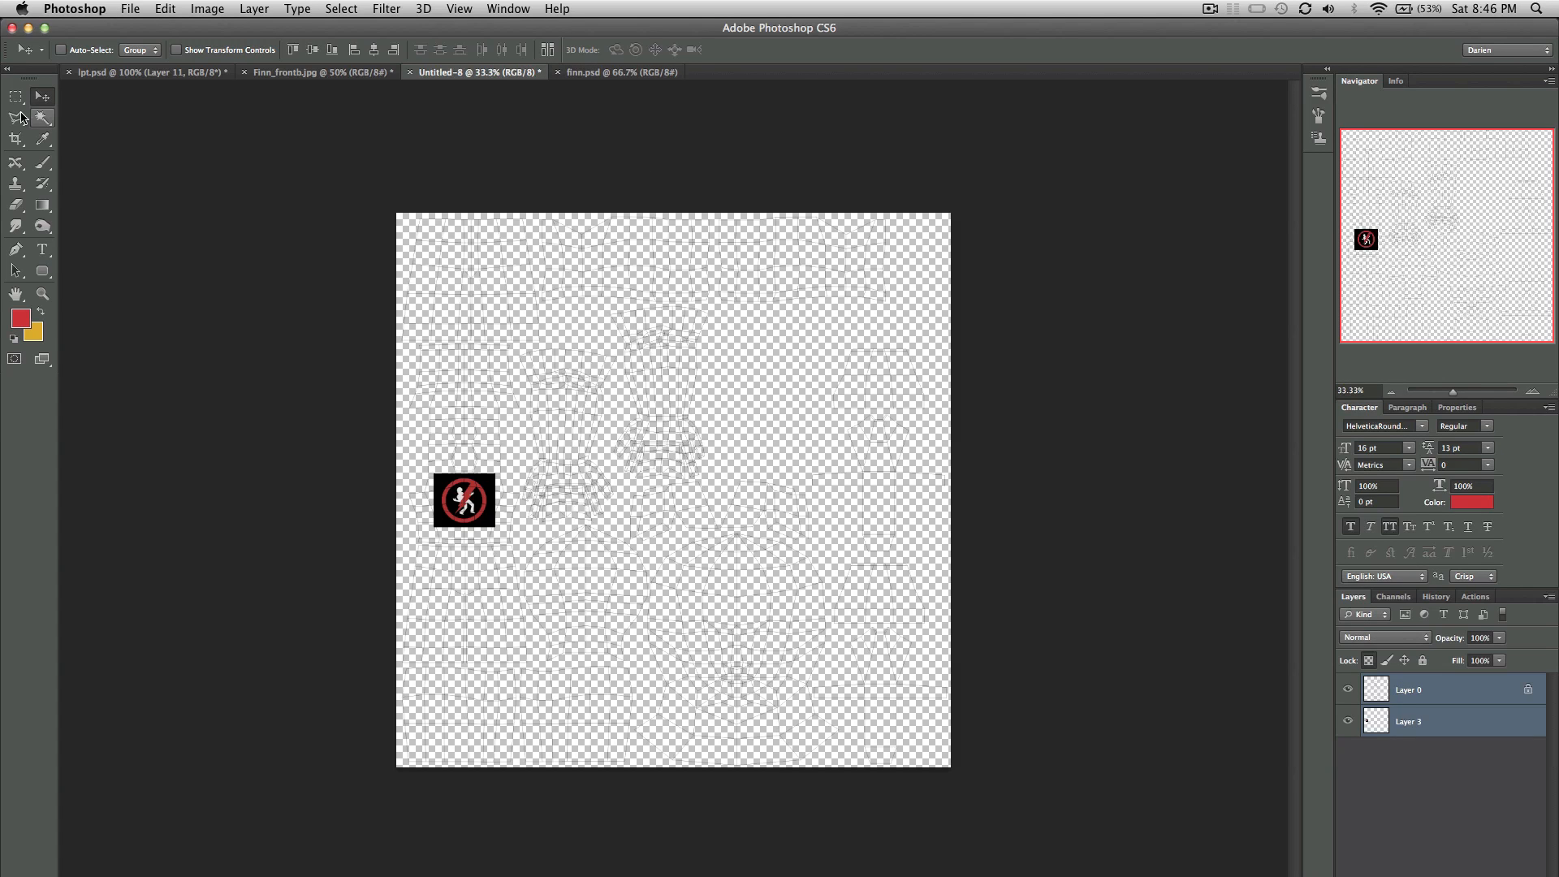
left_click(1461, 691)
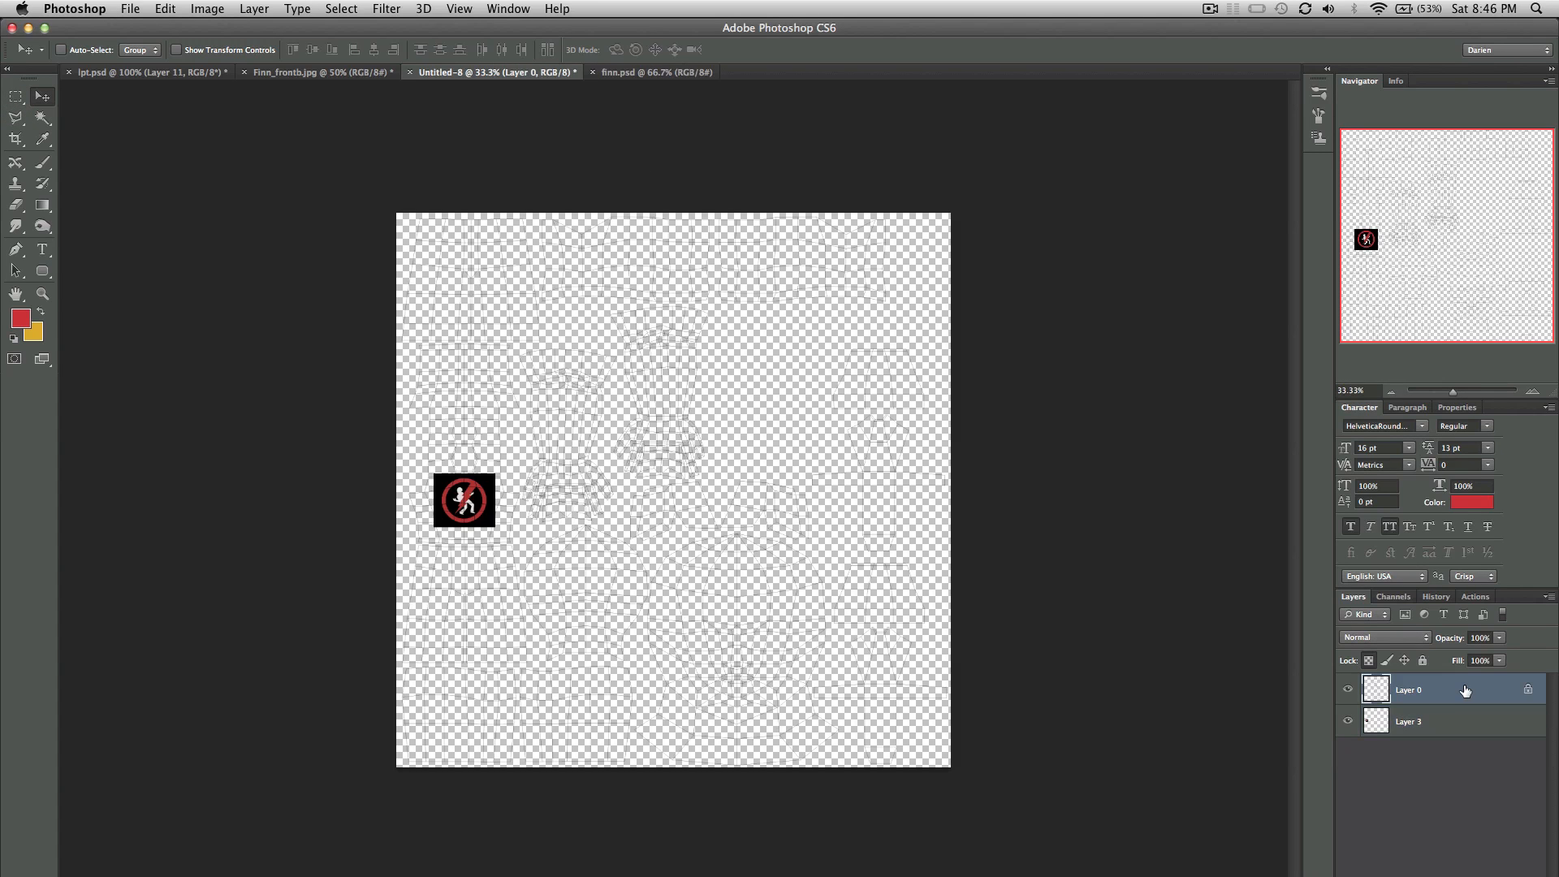
right_click(1455, 691)
left_click(1287, 400)
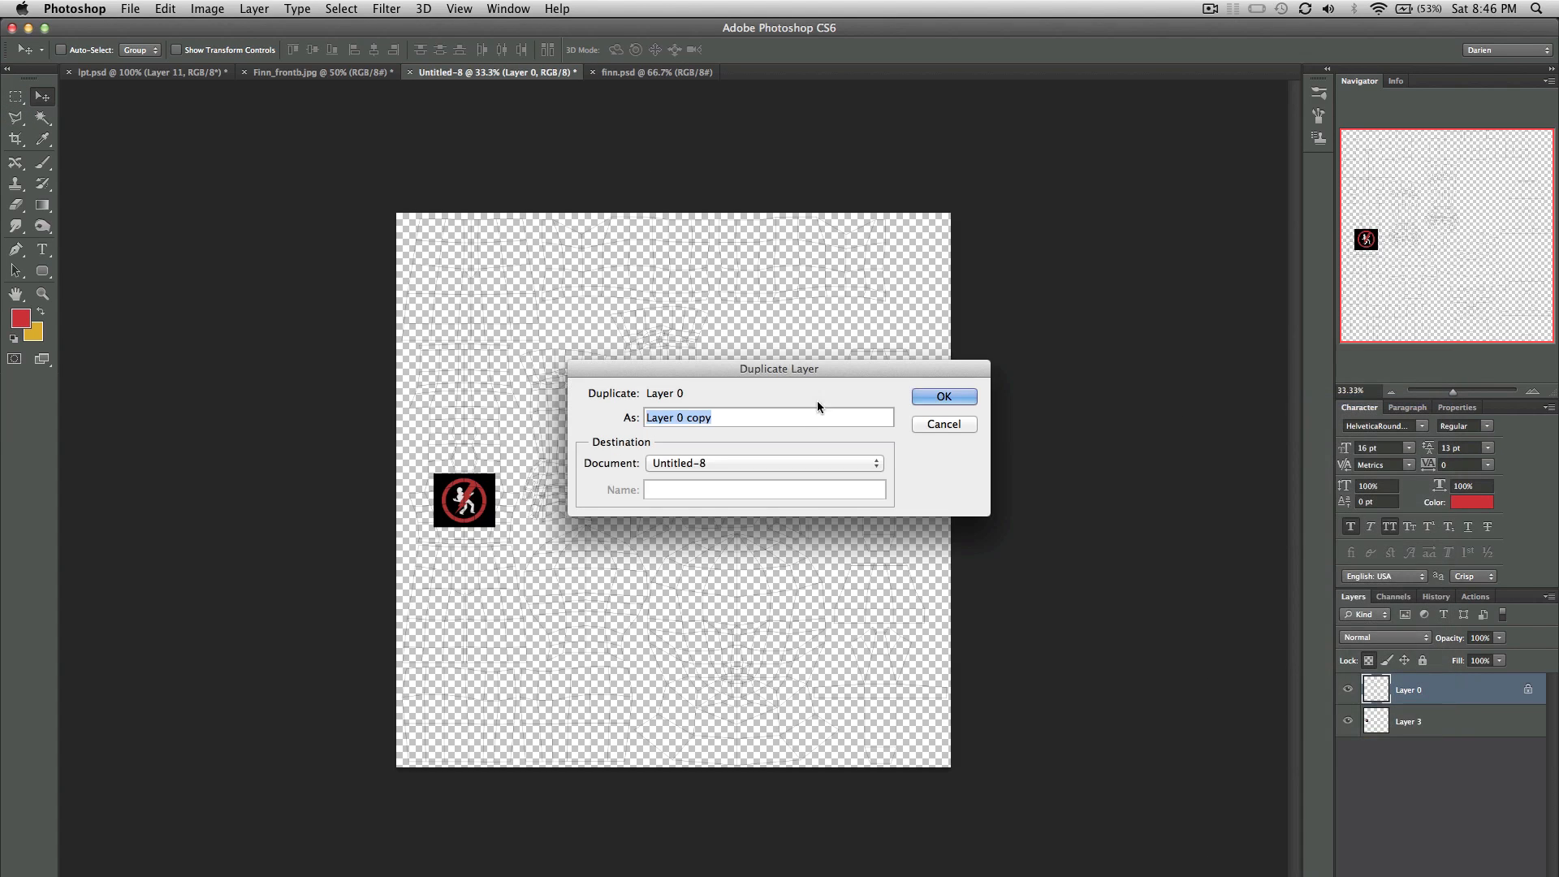
left_click(741, 463)
left_click(736, 476)
key("Return")
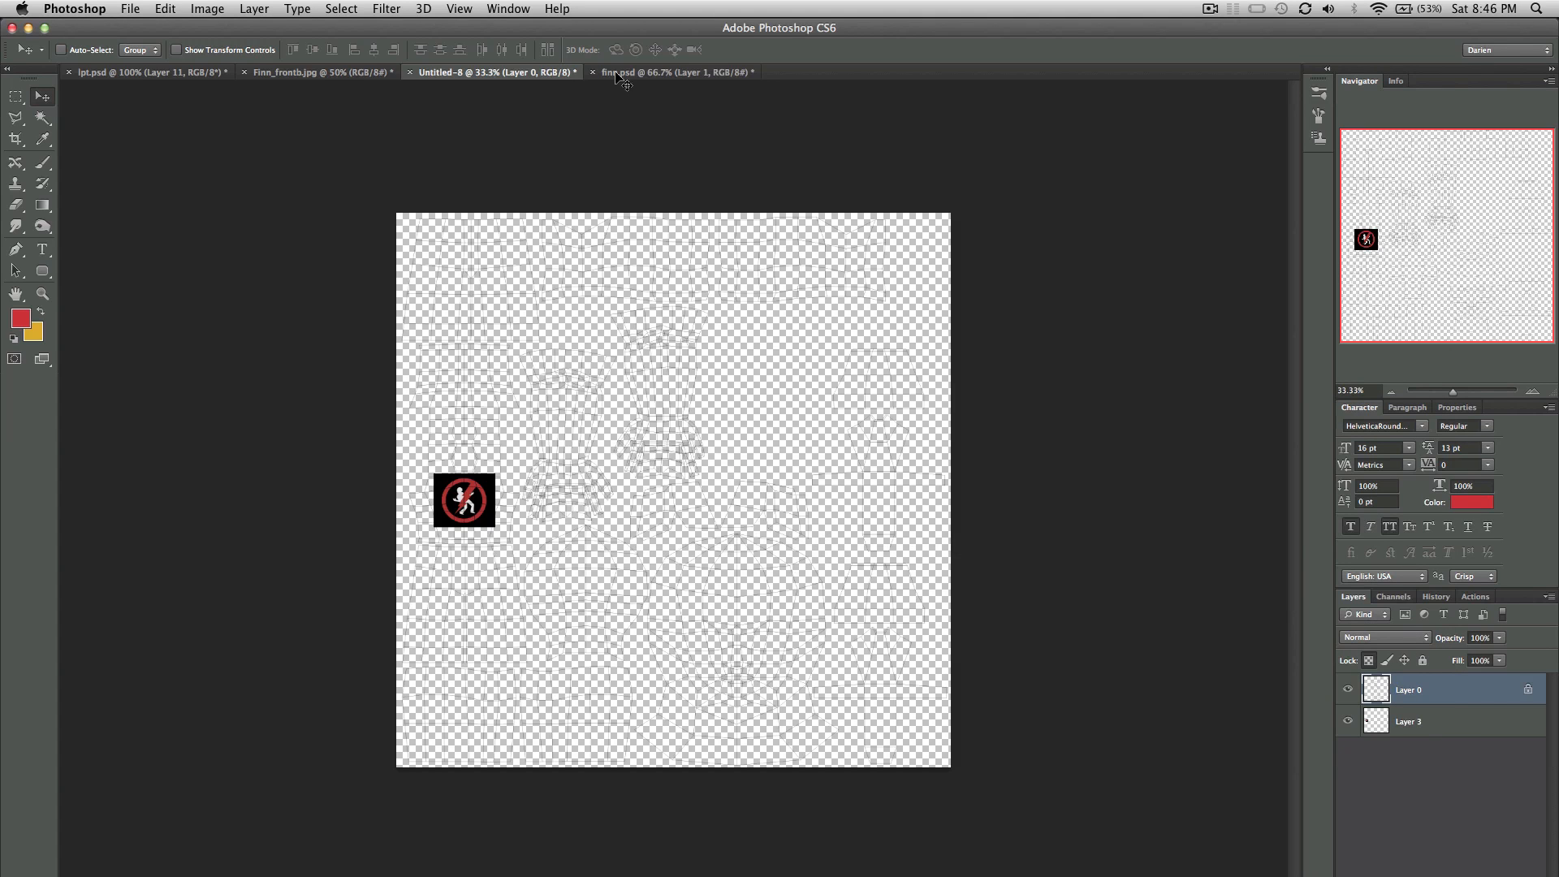
left_click(618, 73)
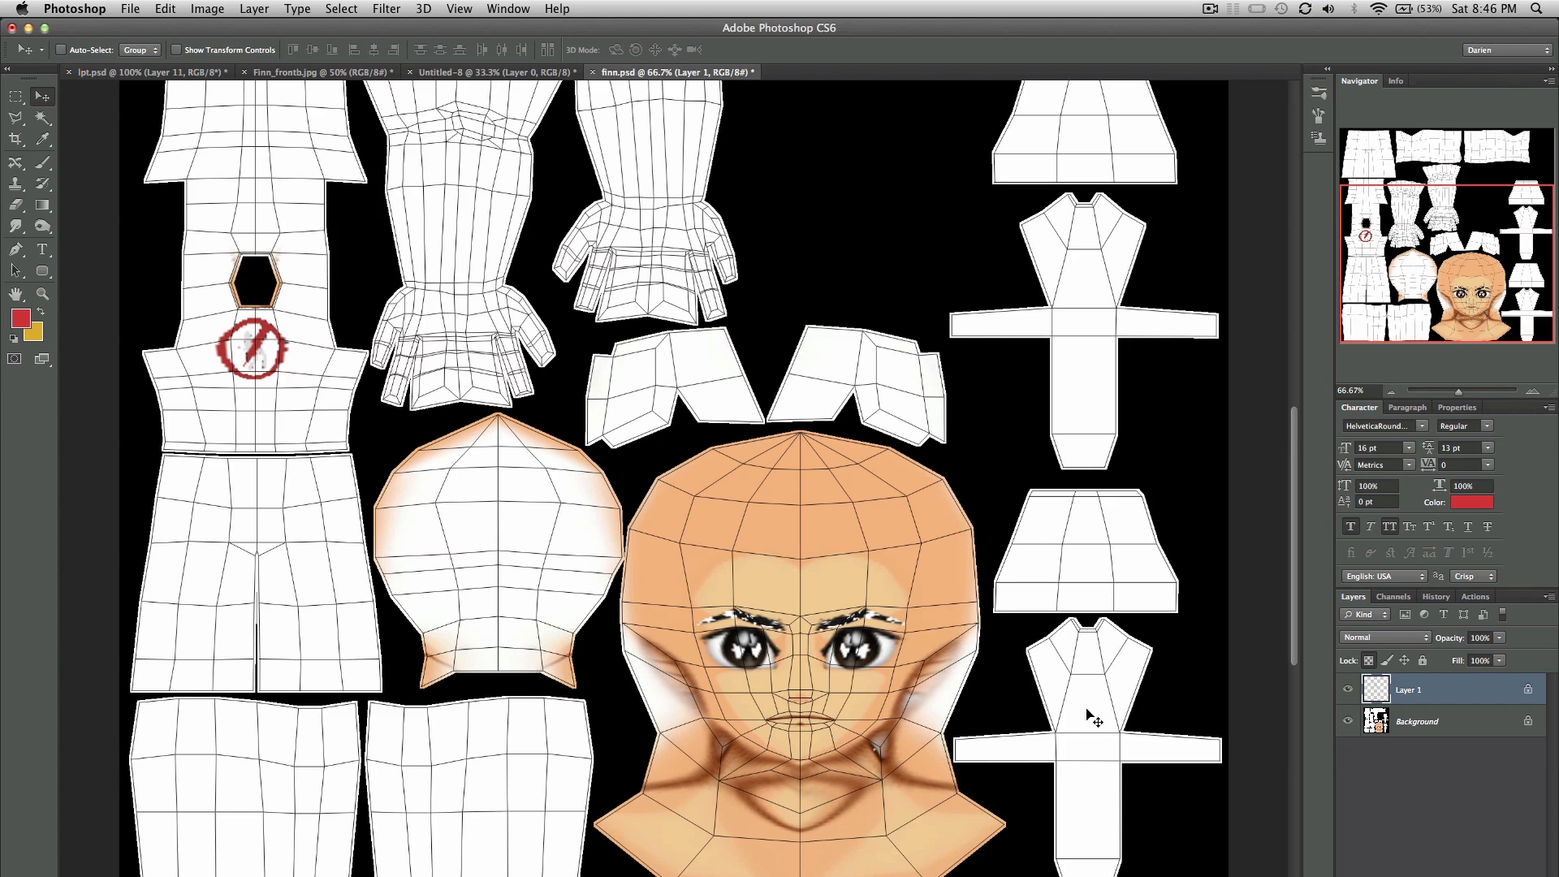
Step: Copy the face from the front reference image and paste it as a new layer over the face in finn.psd
key("super+equal")
key("super+equal")
scroll(1087, 709, "down", 10)
scroll(1087, 709, "right", 6)
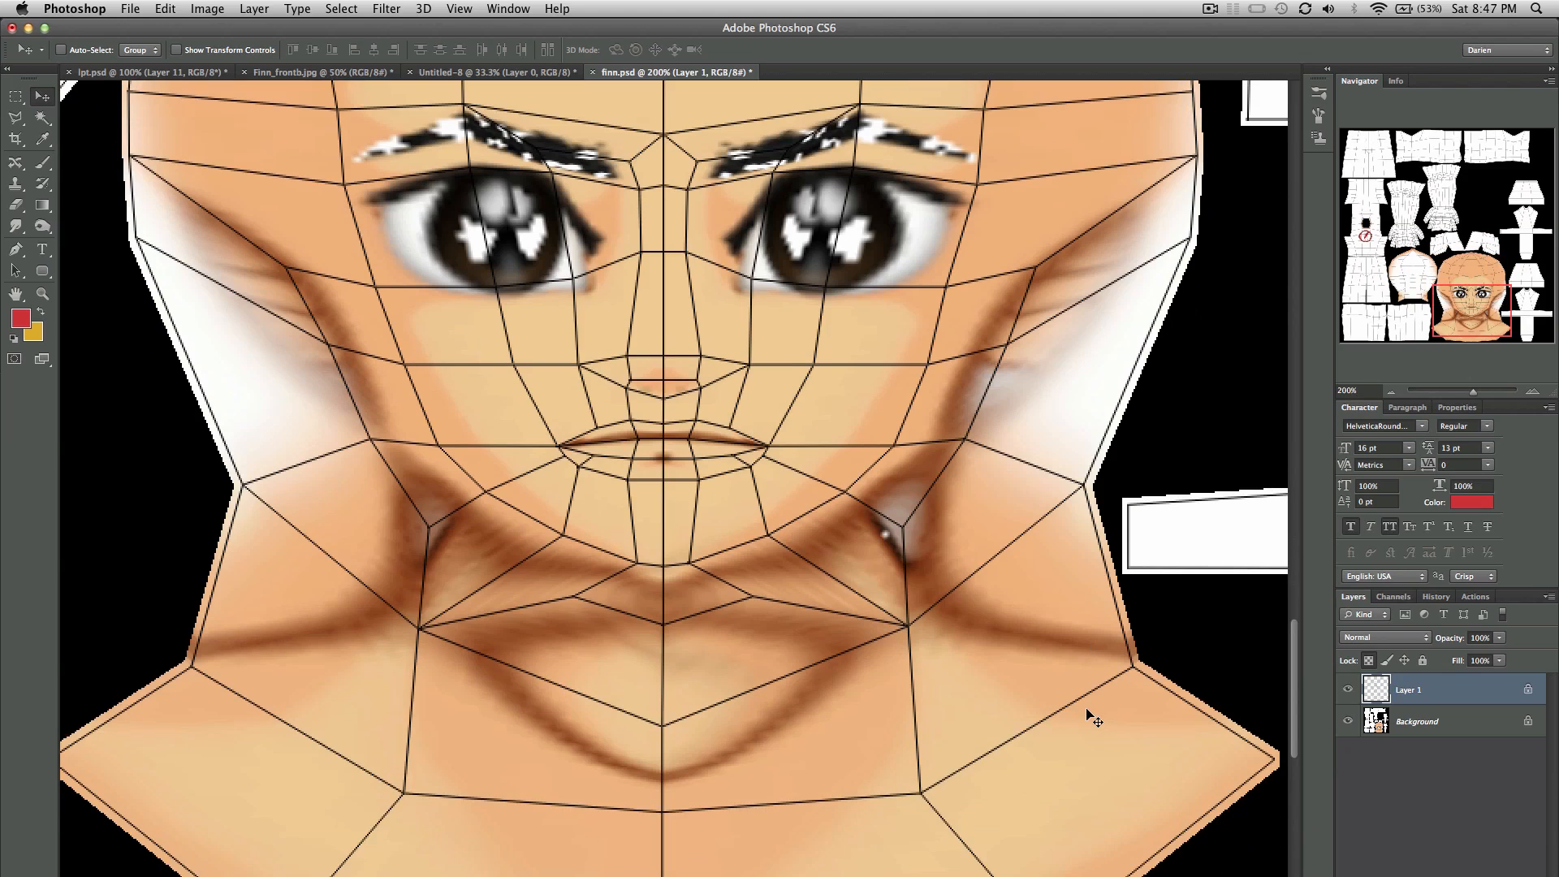
scroll(1087, 709, "up", 3)
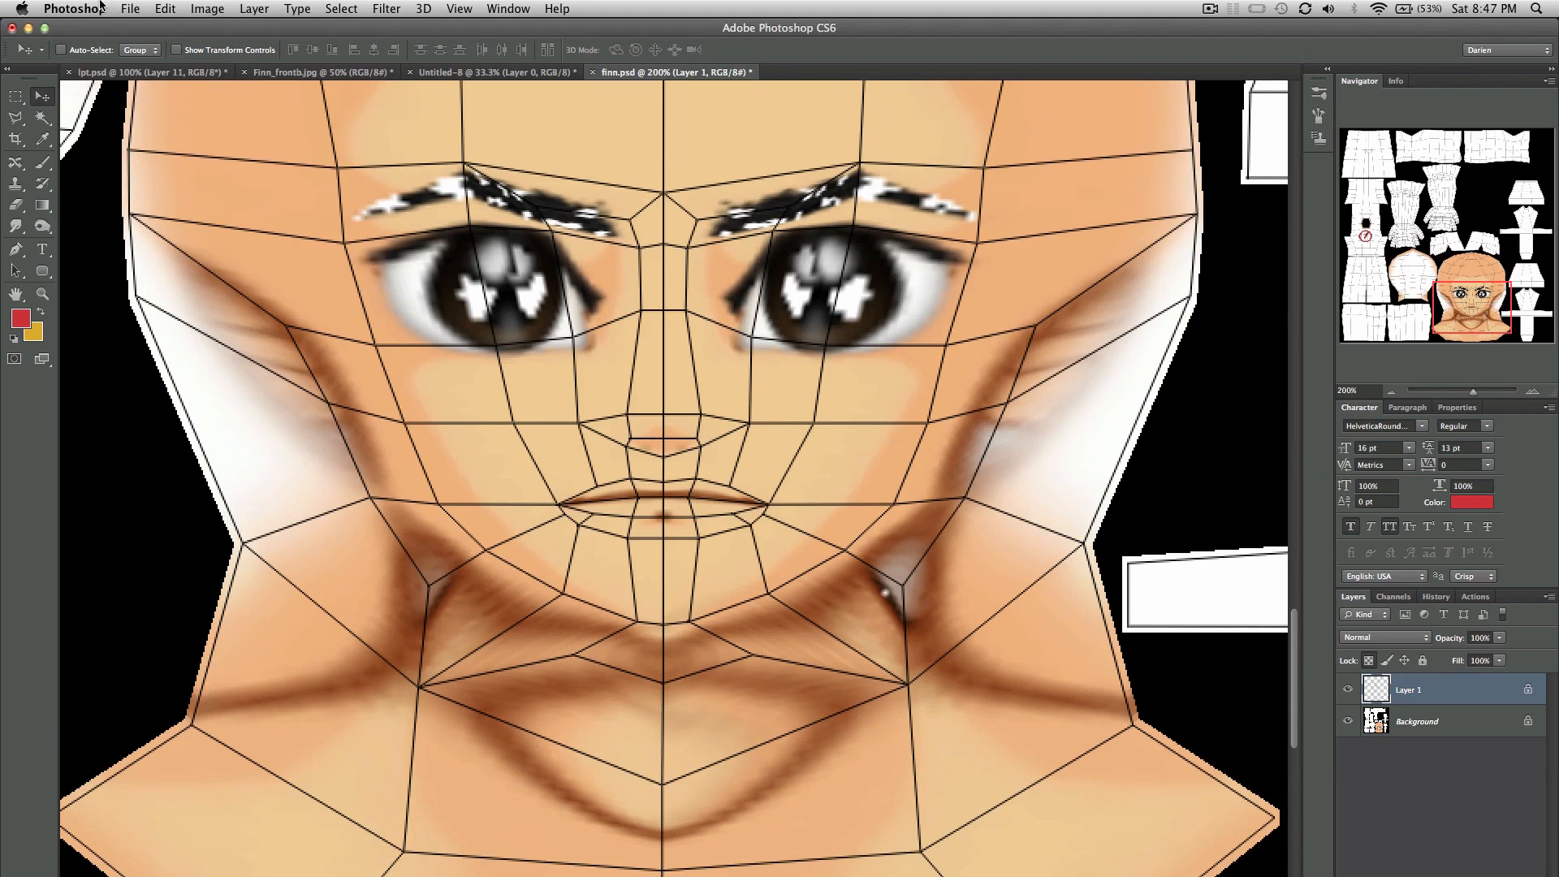
left_click(330, 73)
left_click(15, 95)
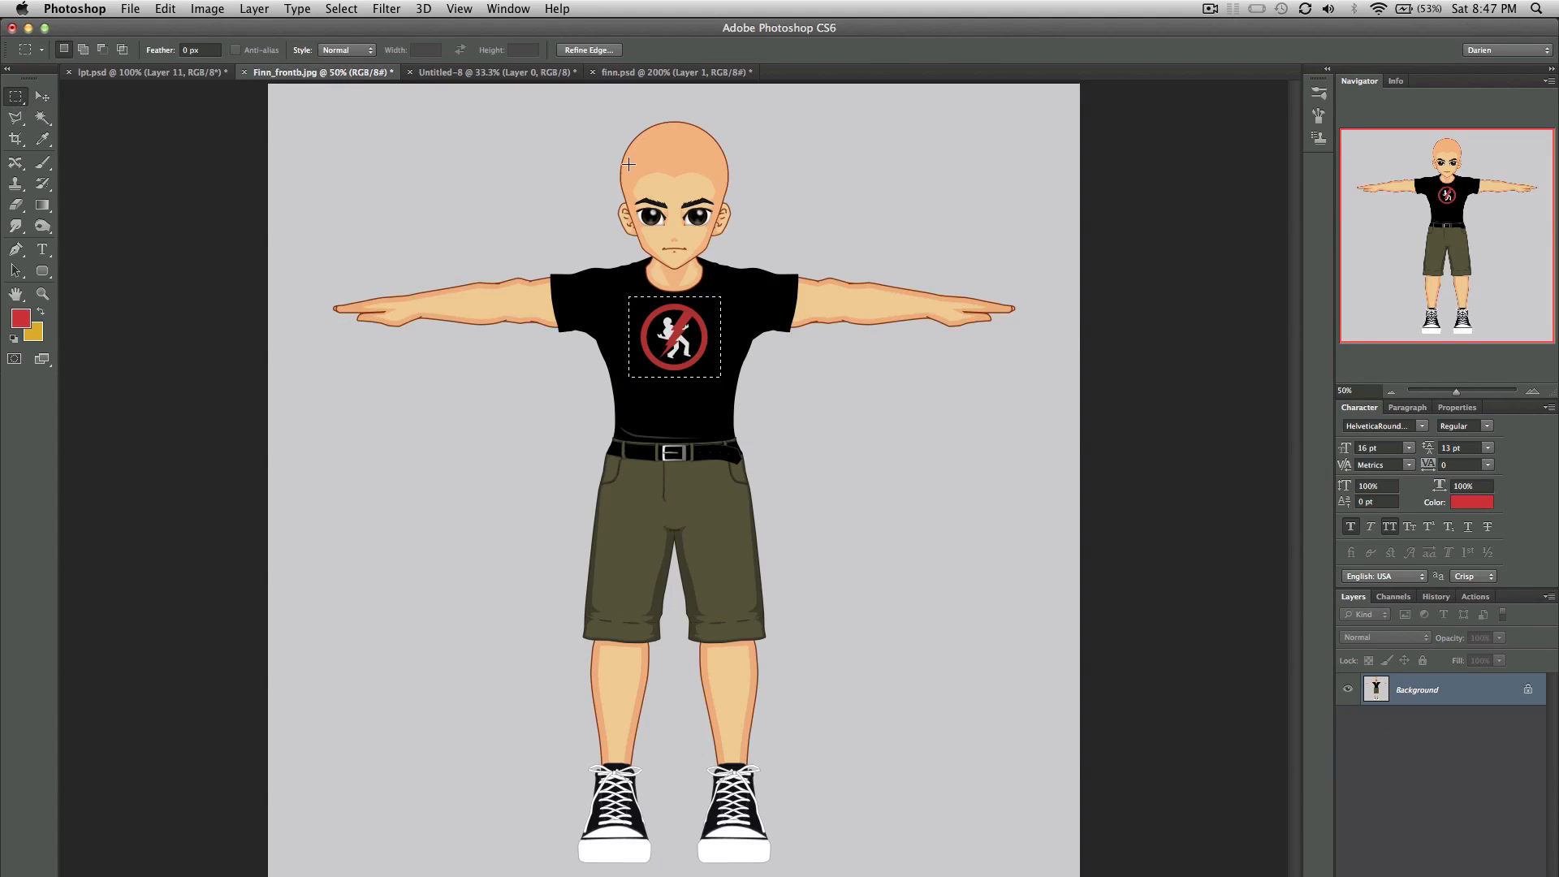
left_click(716, 267)
left_click(646, 73)
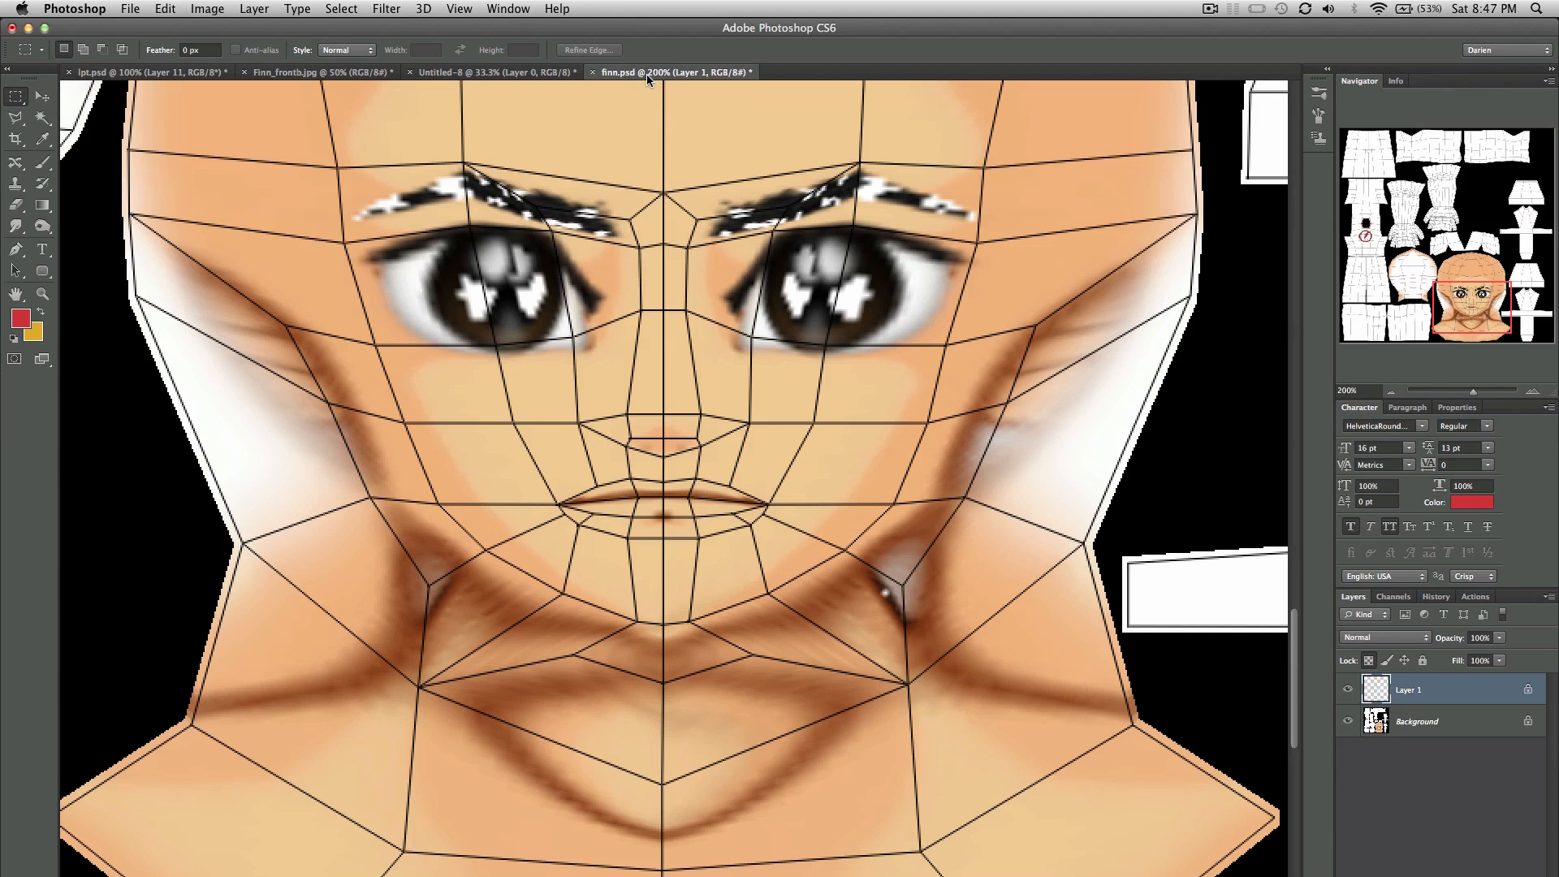
left_click(43, 96)
key("ctrl+v")
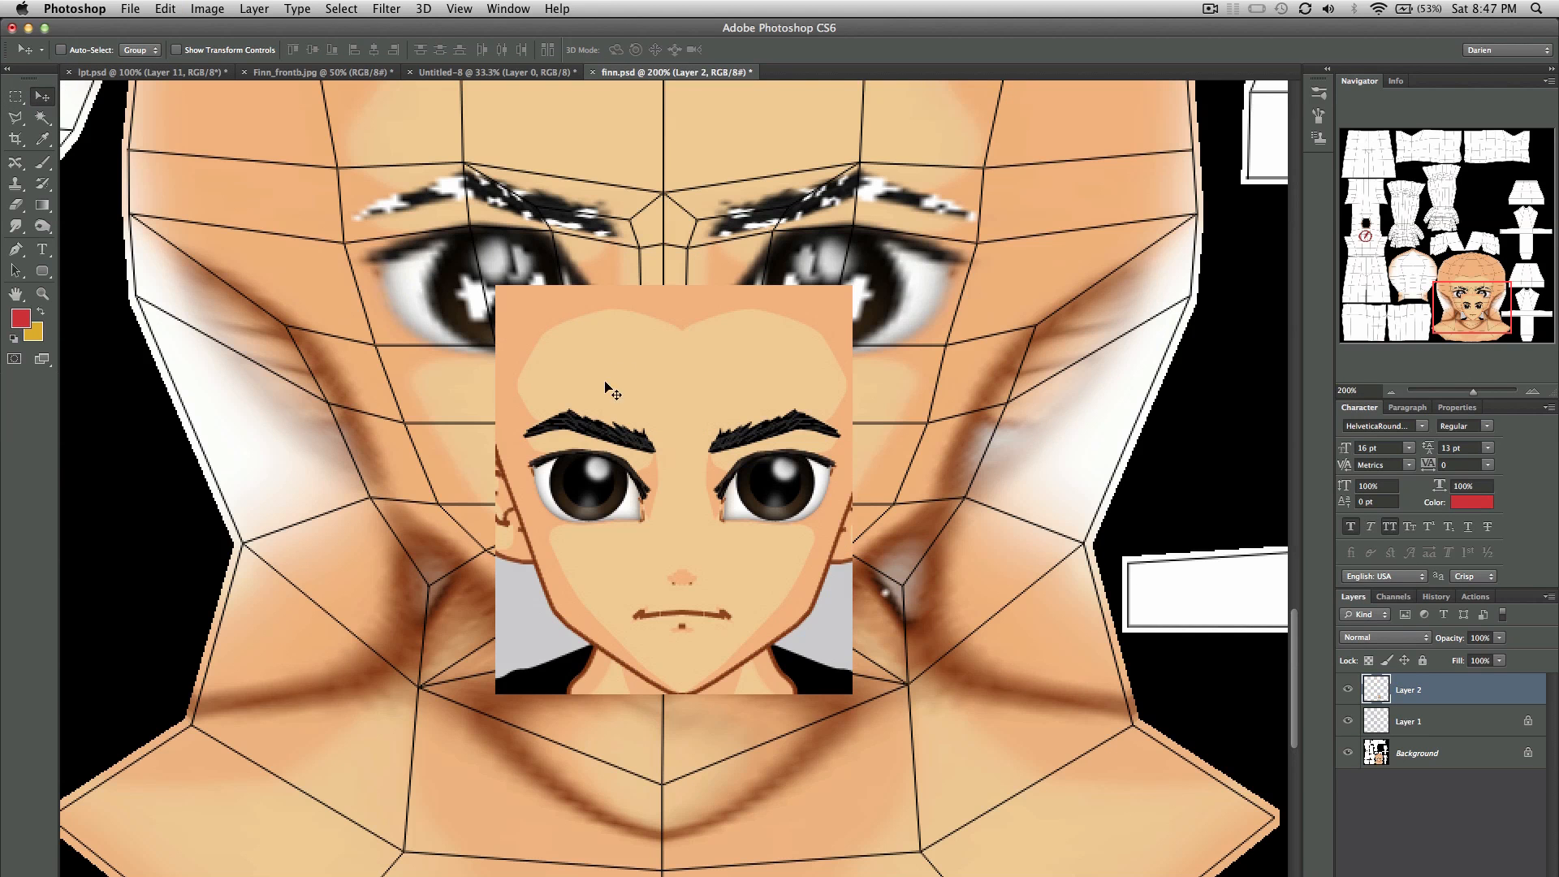
Step: Lower the pasted face layer's opacity to 43% and move it up over the face in the texture
left_click_drag(1427, 694, 1426, 717)
left_click(1499, 638)
left_click_drag(1502, 652, 1457, 656)
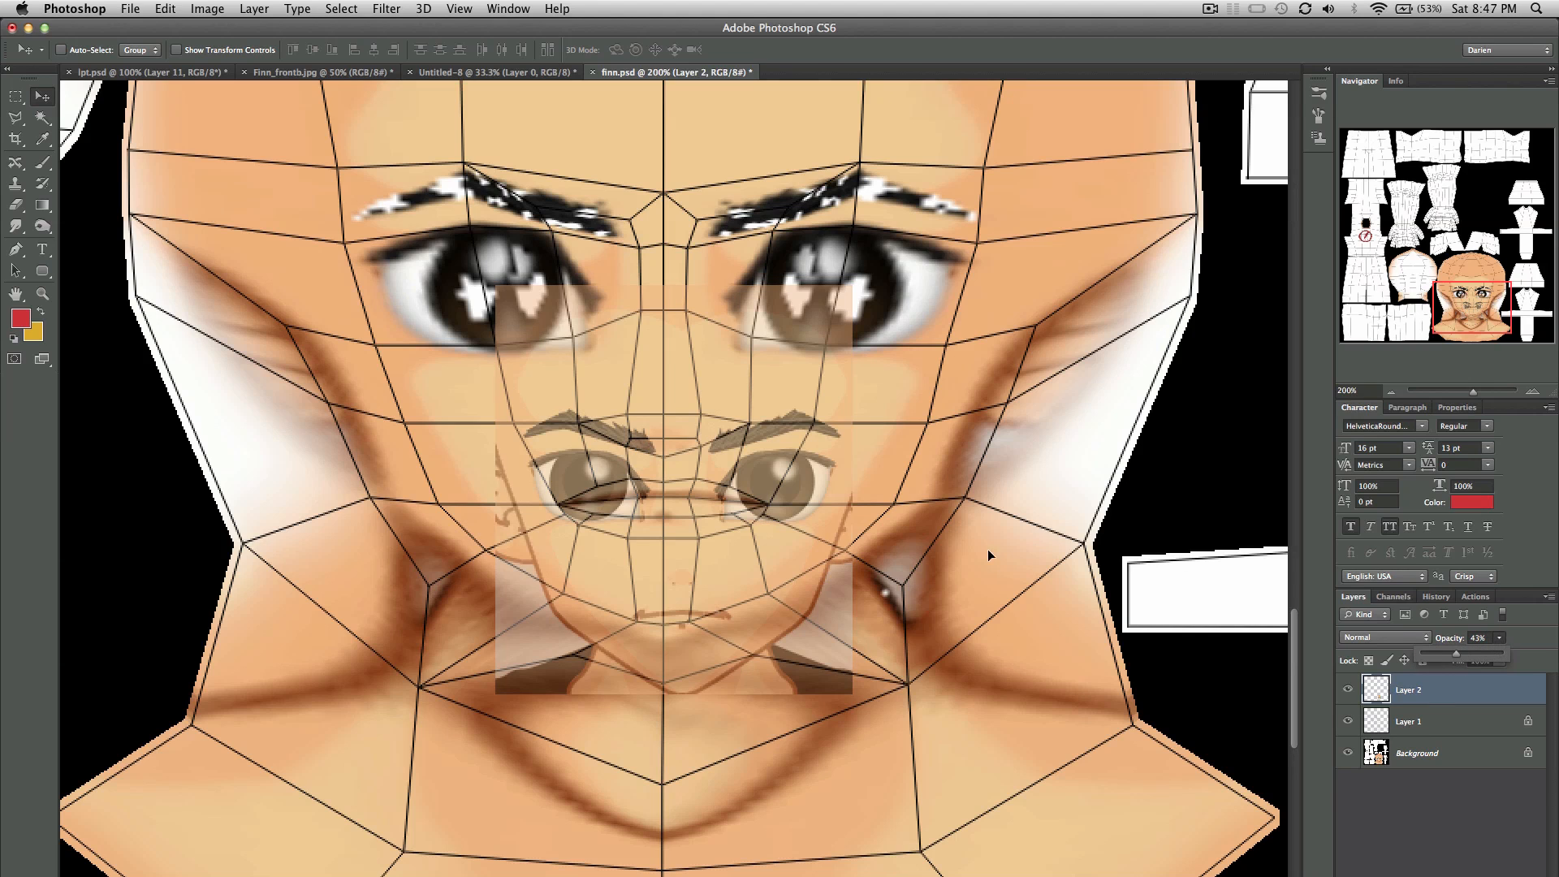
left_click_drag(989, 556, 978, 440)
Step: Free-transform the pasted face layer with linked proportions, scaling it to 200% and moving it up over the texture's eyes
left_click(165, 9)
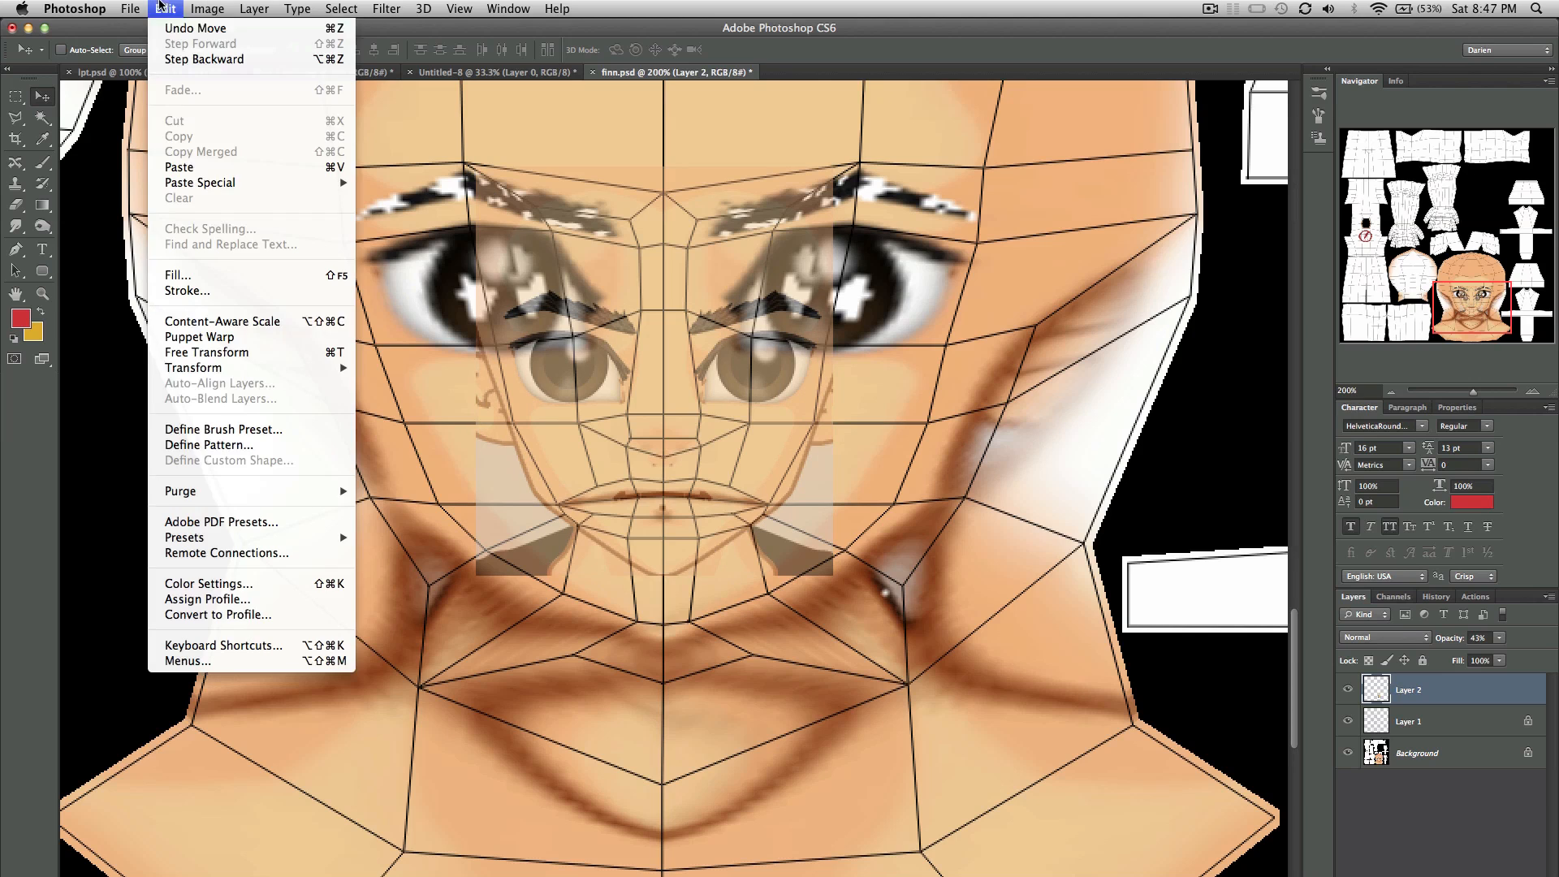
left_click(248, 352)
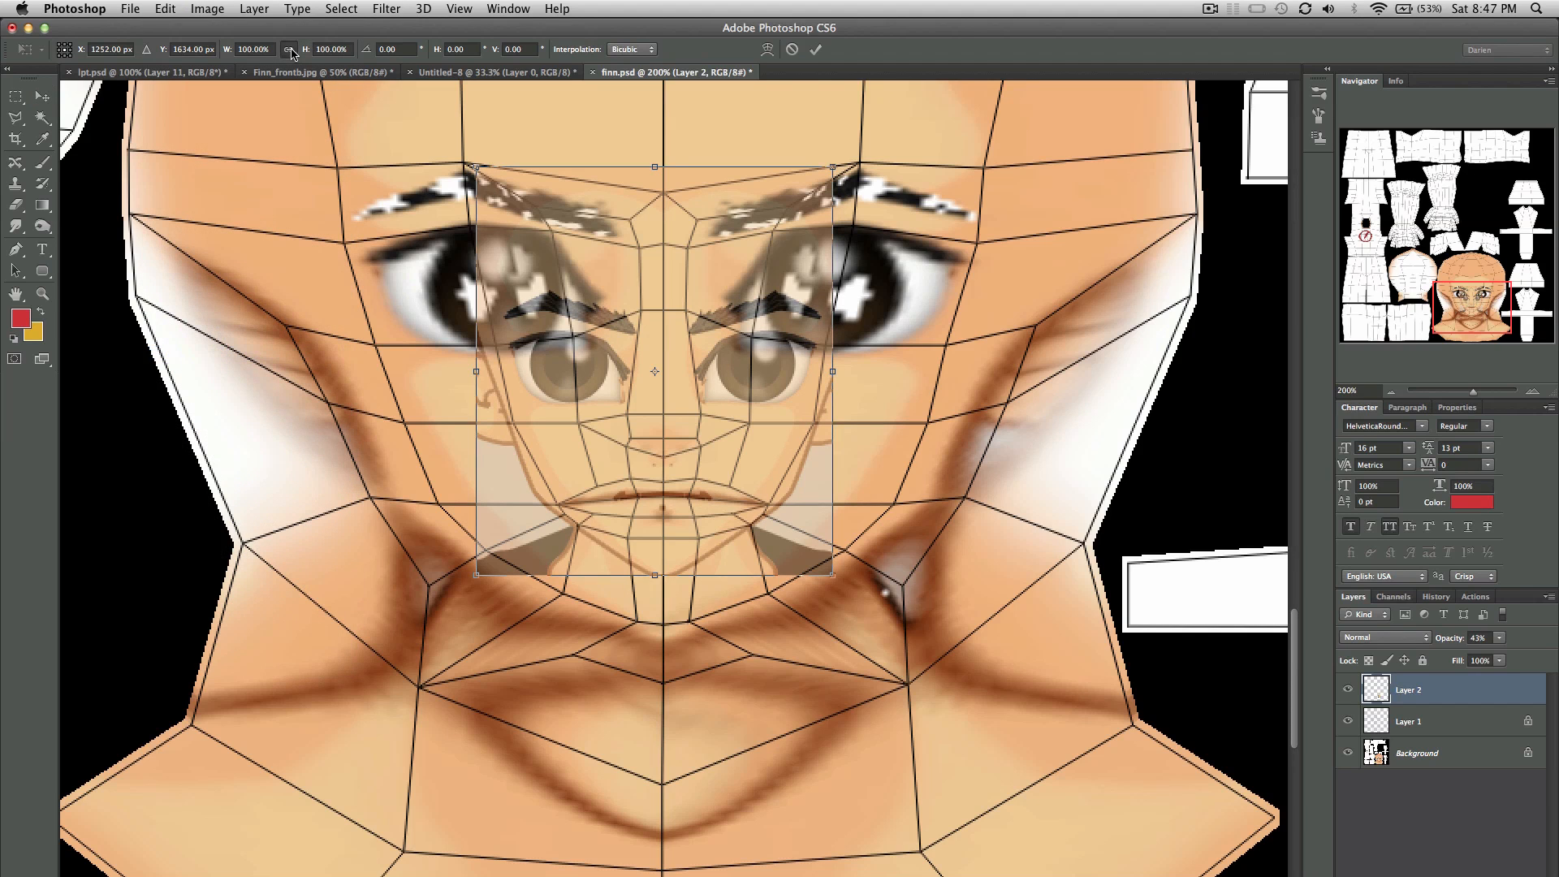
left_click(289, 50)
left_click(337, 49)
key("shift+Up")
key("shift+Up")
key("shift+Up")
key("shift+Up")
key("shift+Up")
key("shift+Up")
key("shift+Up")
key("shift+Up")
key("shift+Up")
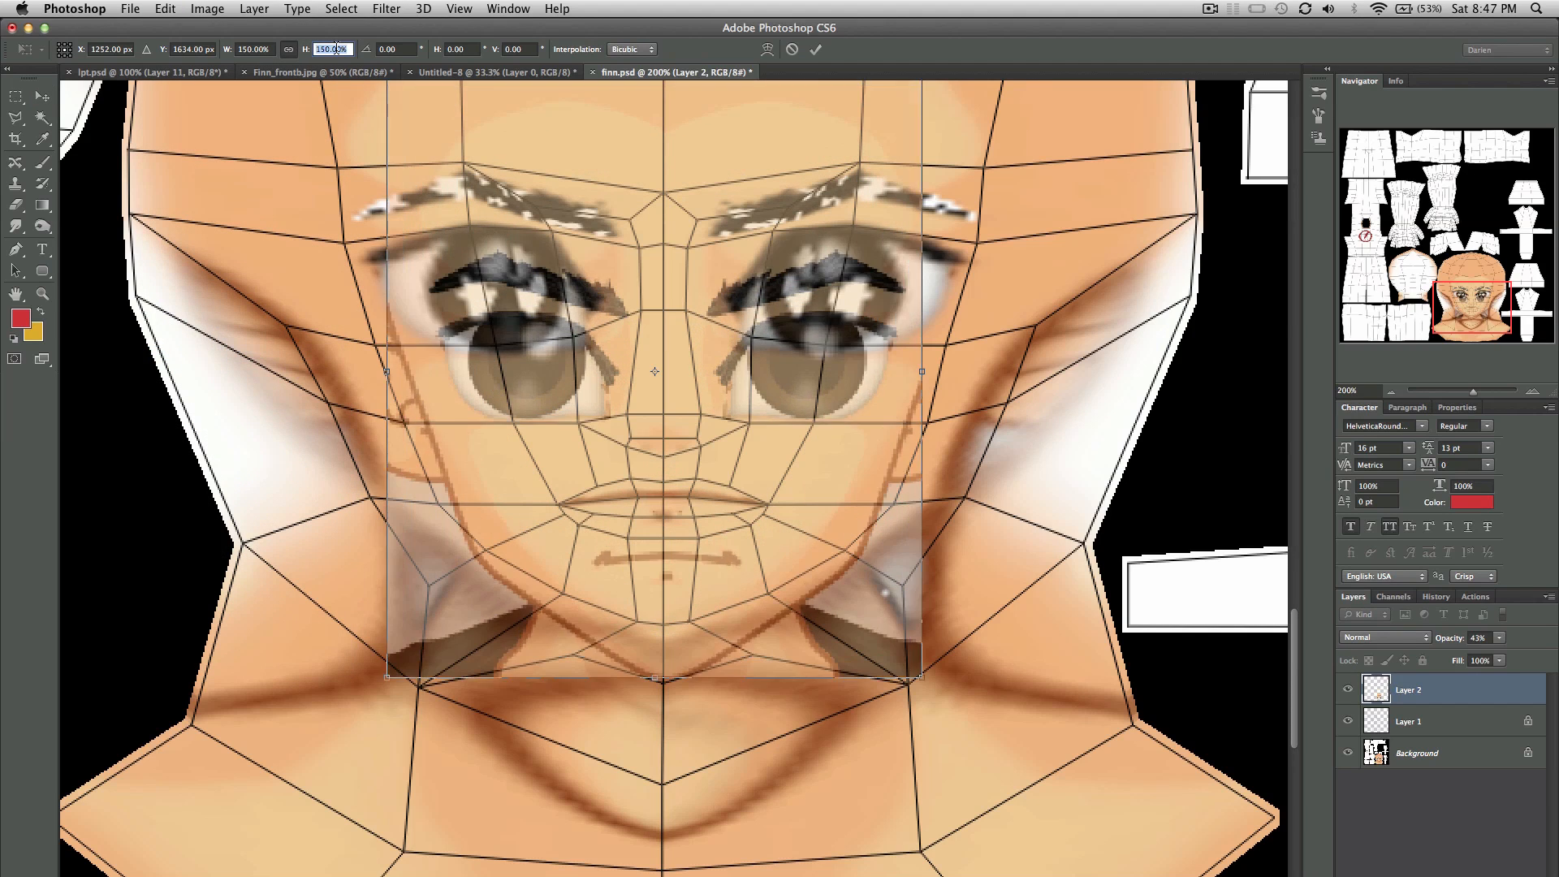
key("shift+Up")
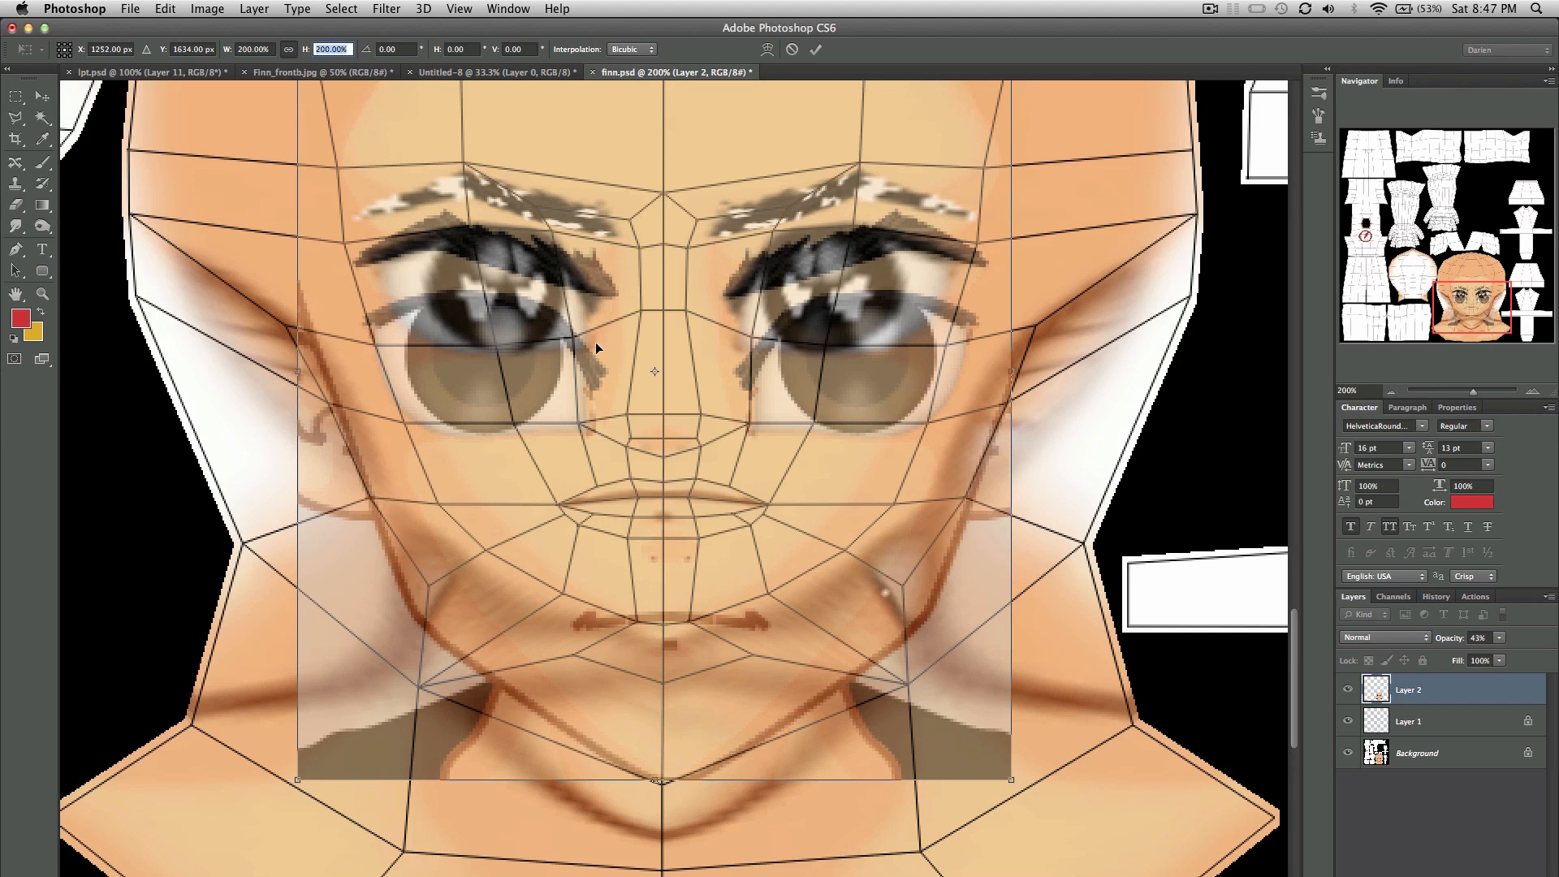
left_click_drag(671, 482, 670, 415)
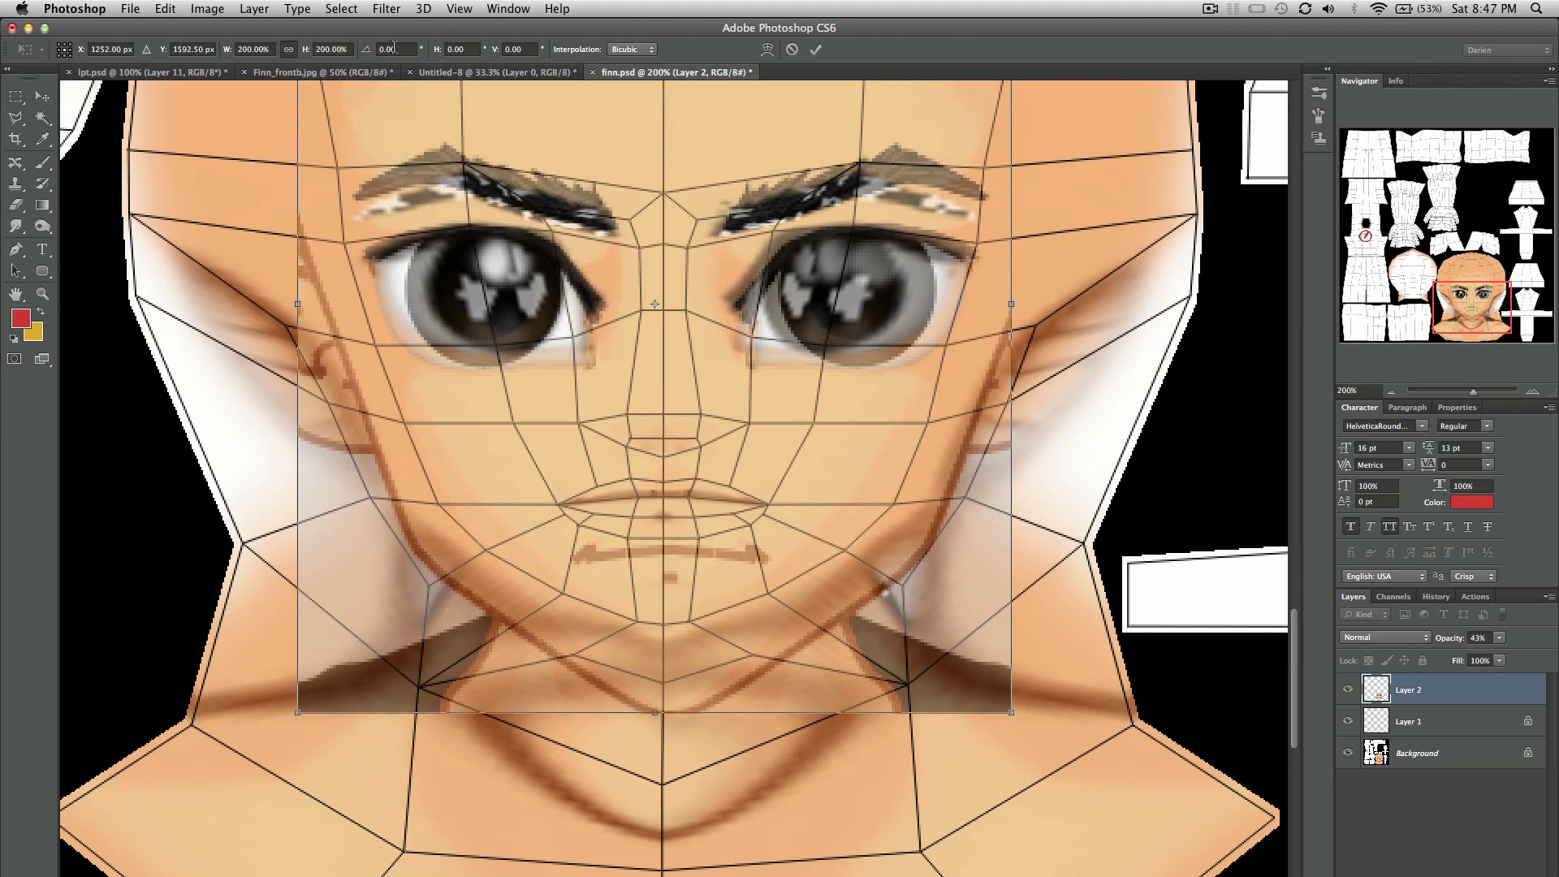
Step: Reduce the face layer's scale to 193%, move it up until its mouth matches the texture's, and apply the transformation
left_click(333, 44)
key("Down")
key("Down")
key("Down")
key("Down")
key("Down")
key("Down")
key("Down")
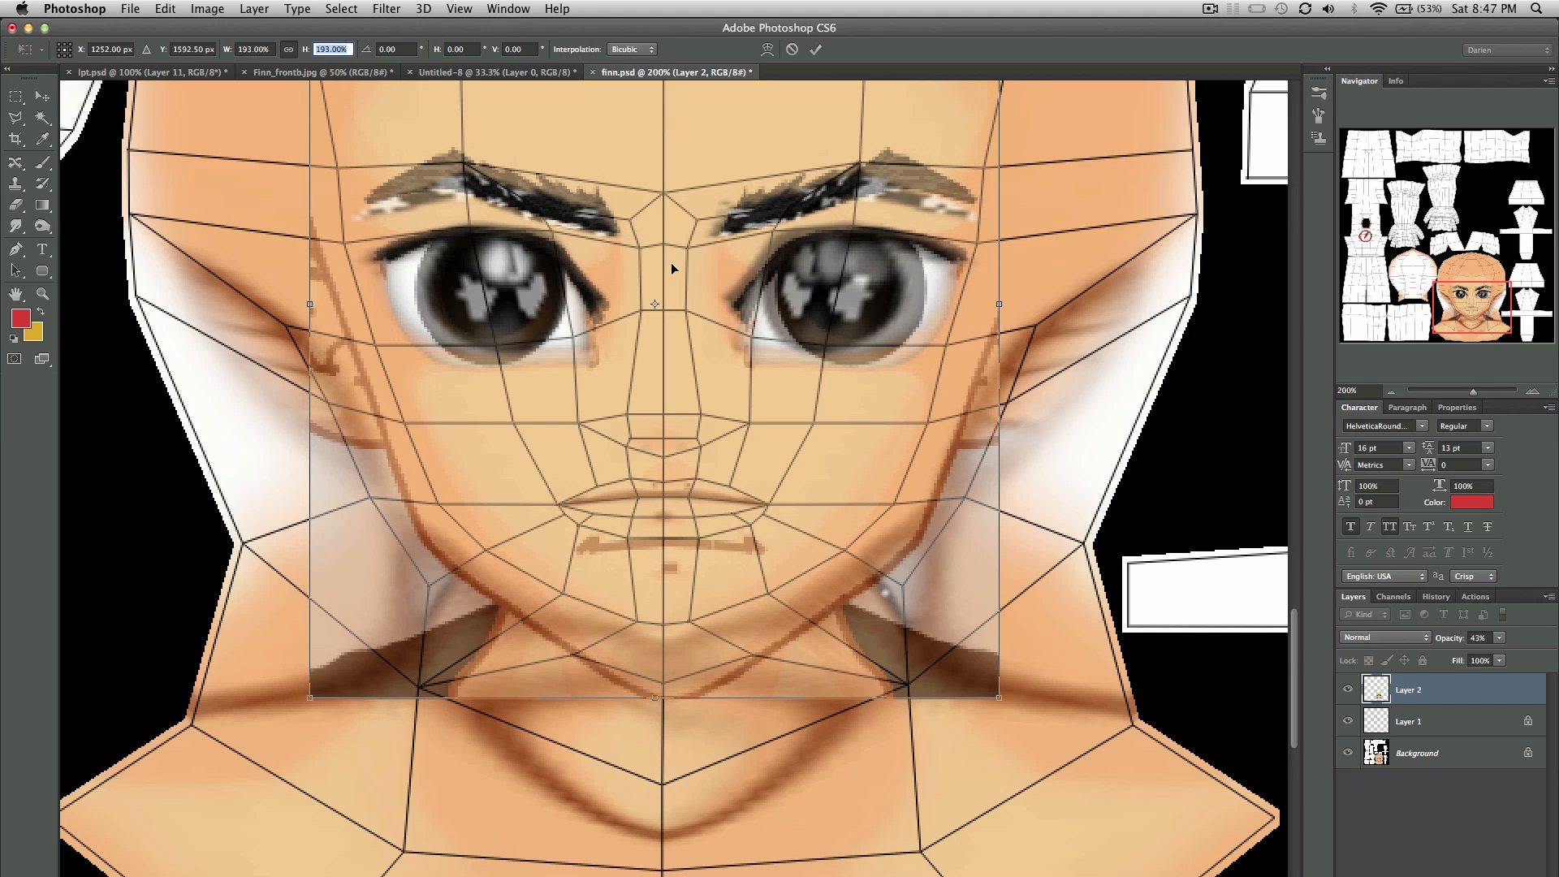
left_click_drag(671, 262, 652, 237)
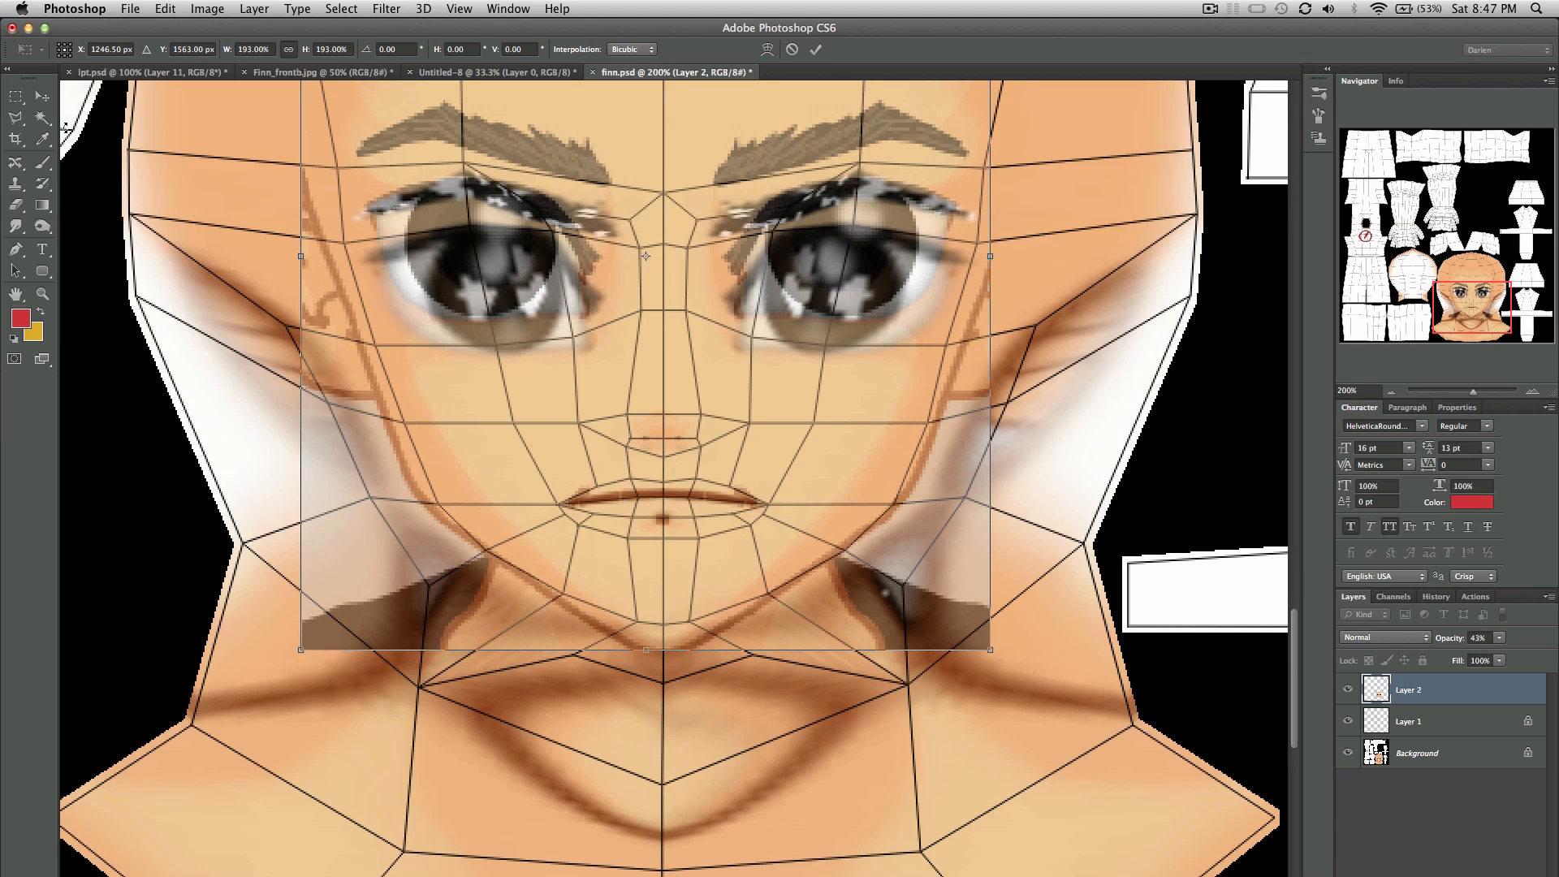
left_click(42, 95)
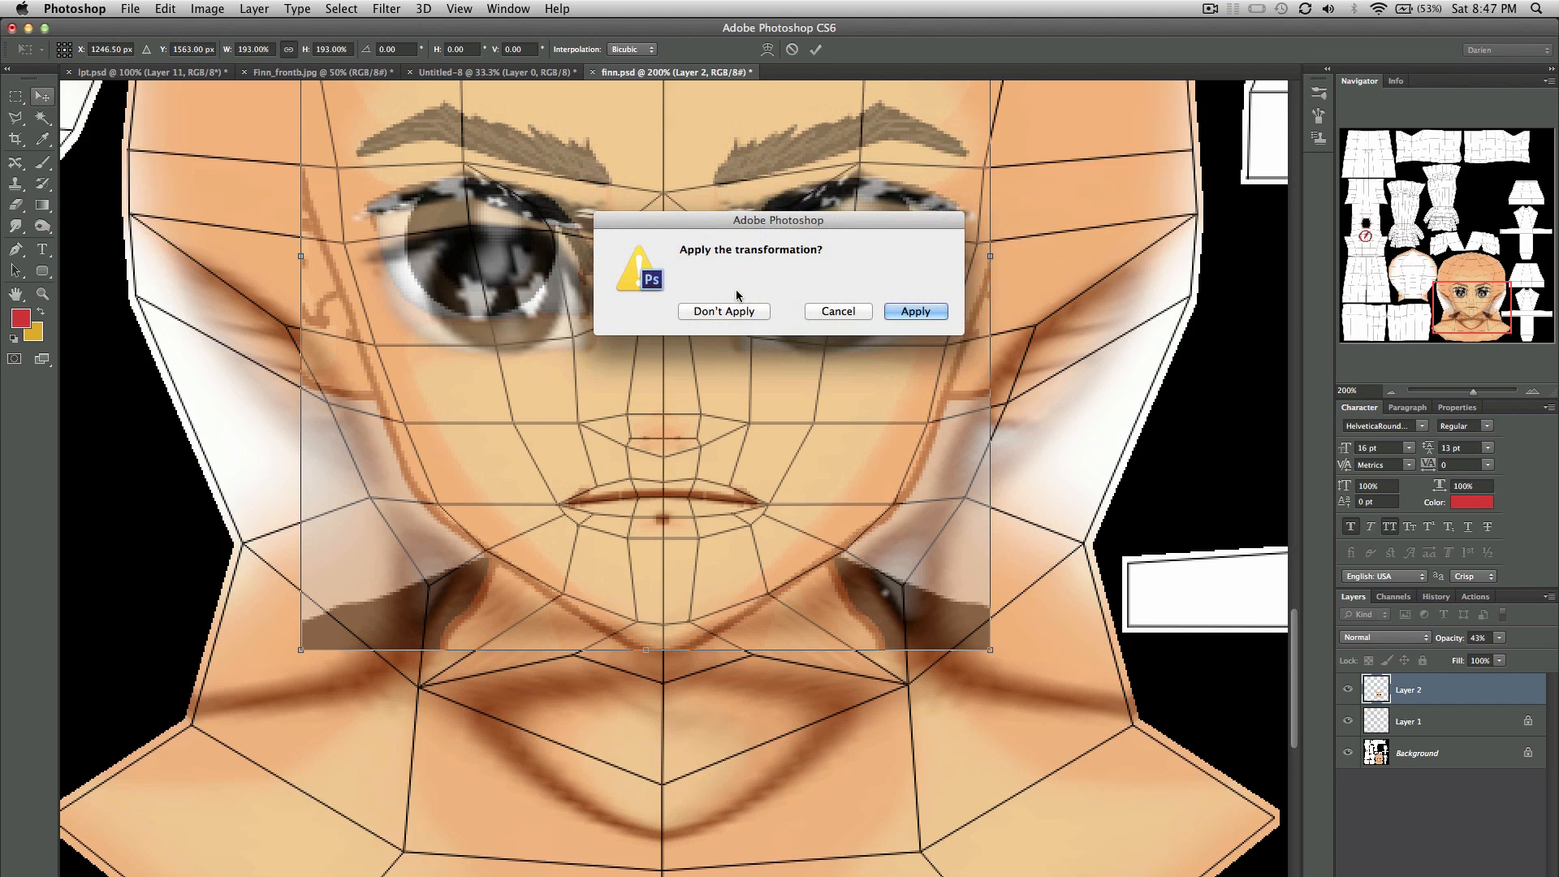
left_click(911, 316)
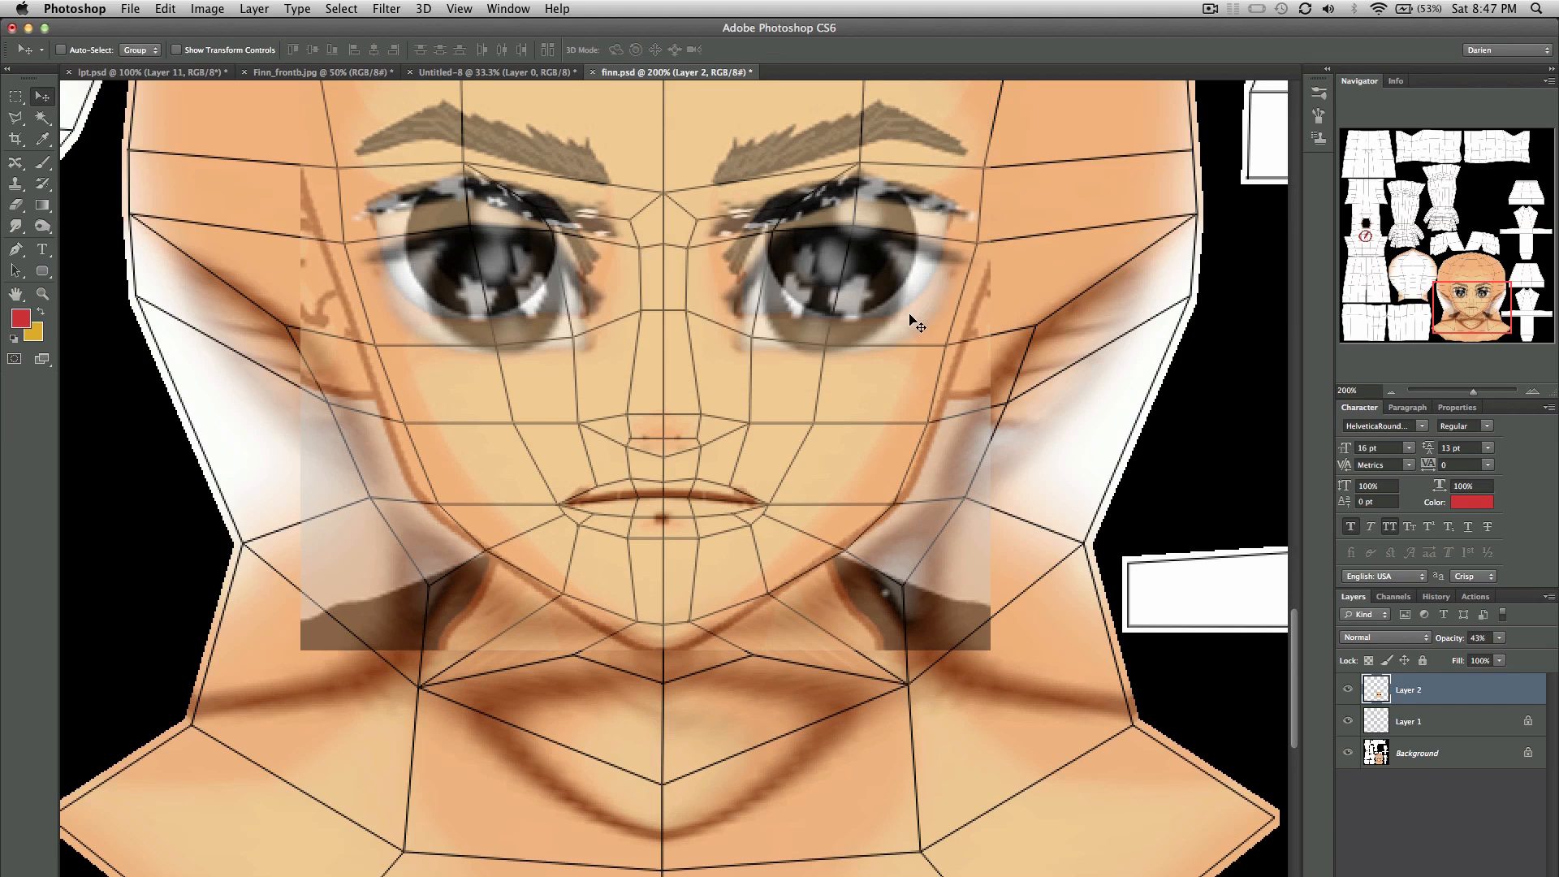
Step: Hide Layer 2 and the Layer 1 wireframe, saving finn.psd with maximized compatibility
left_click(1348, 692)
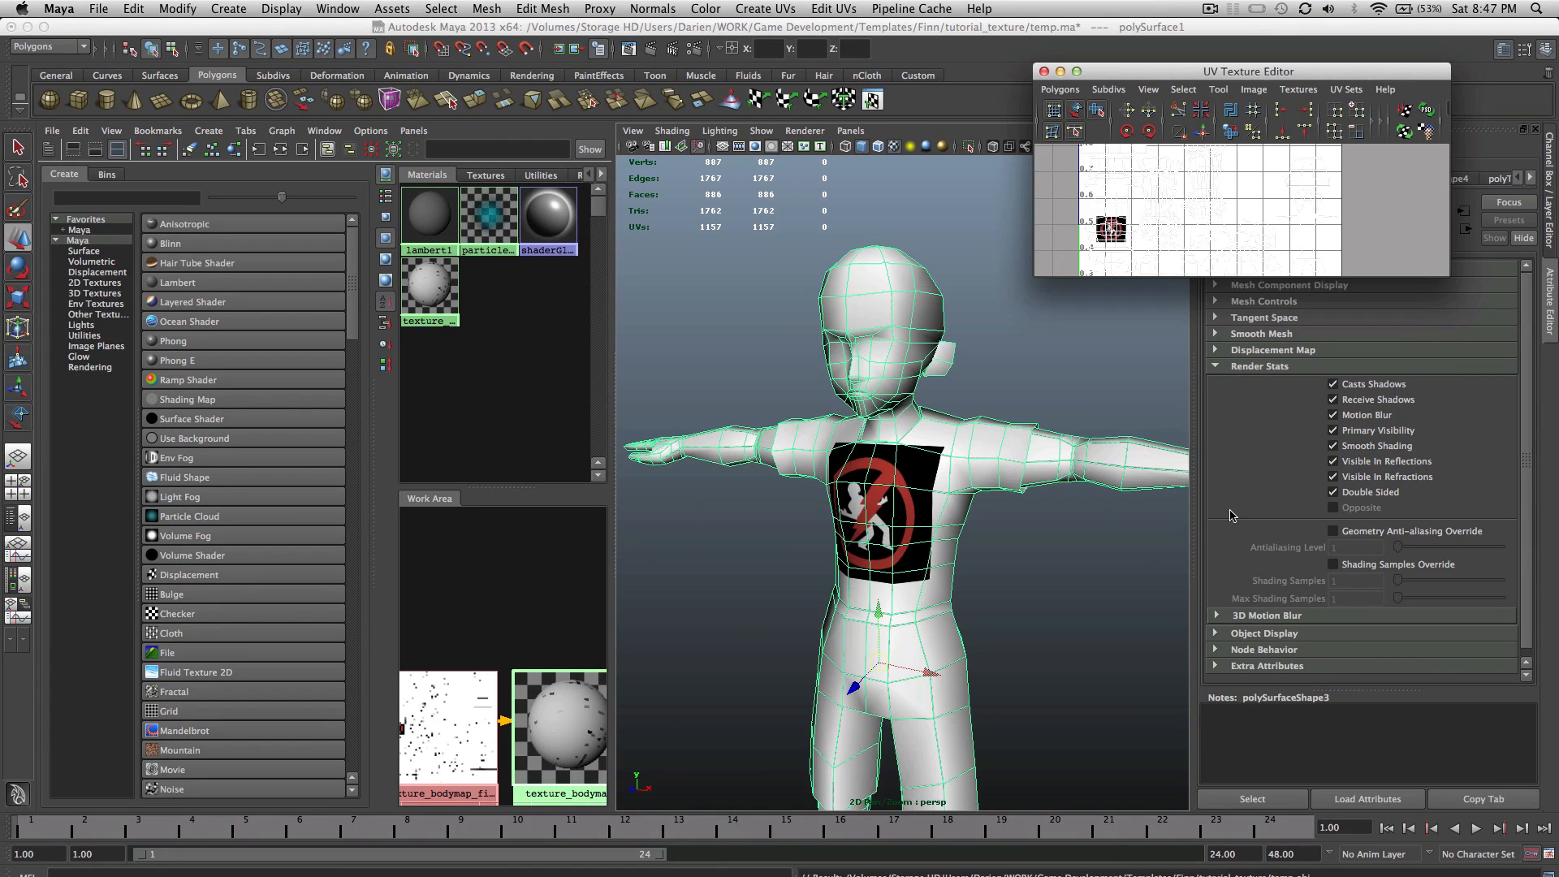
key("ctrl+Right")
key("super+s")
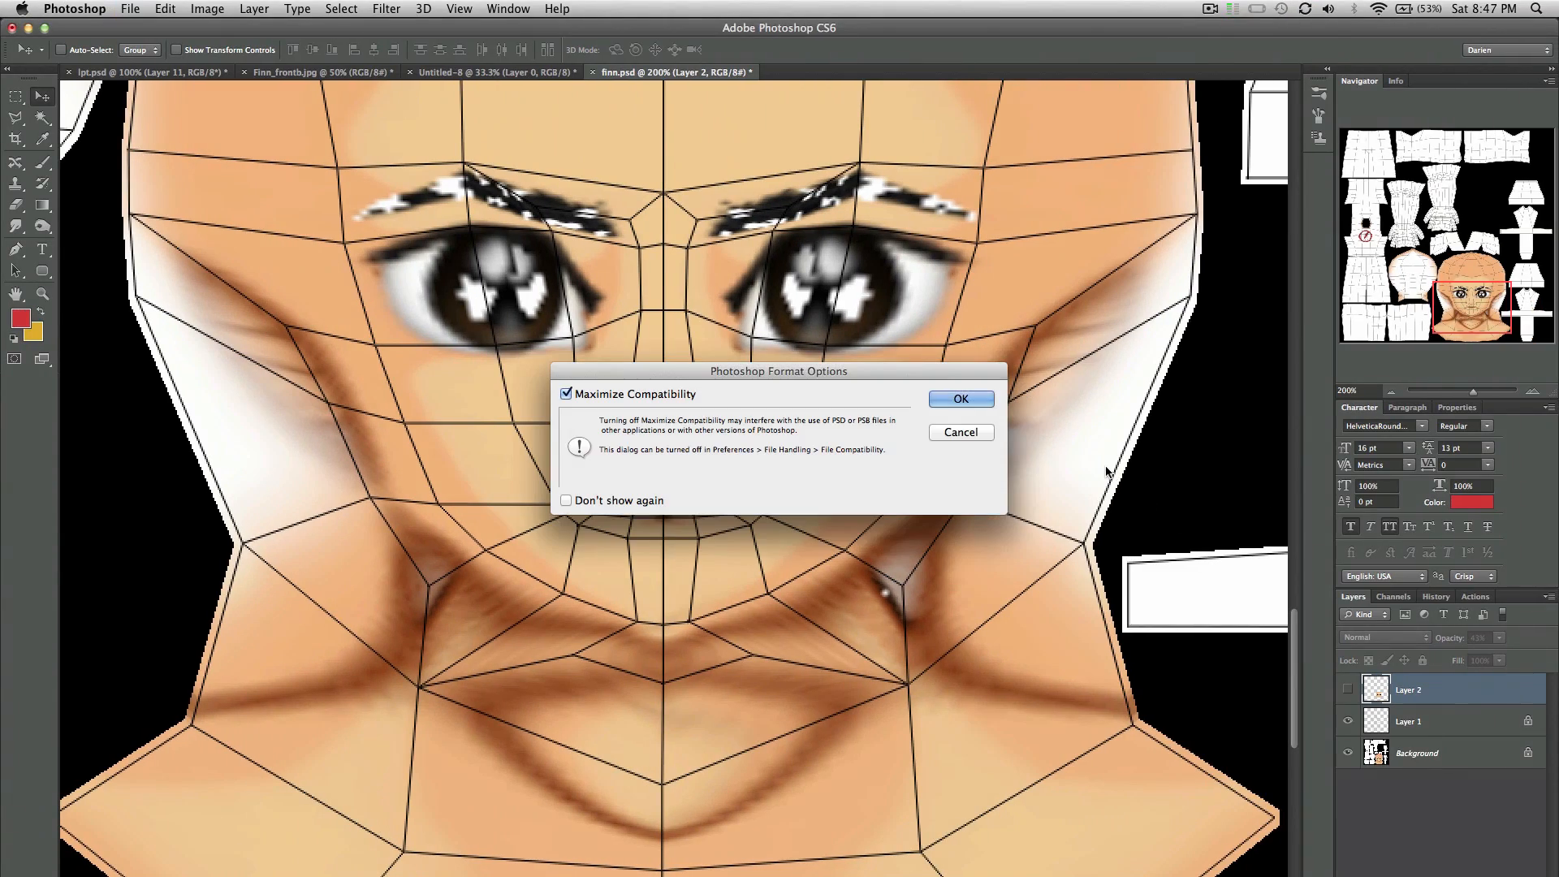
left_click(954, 400)
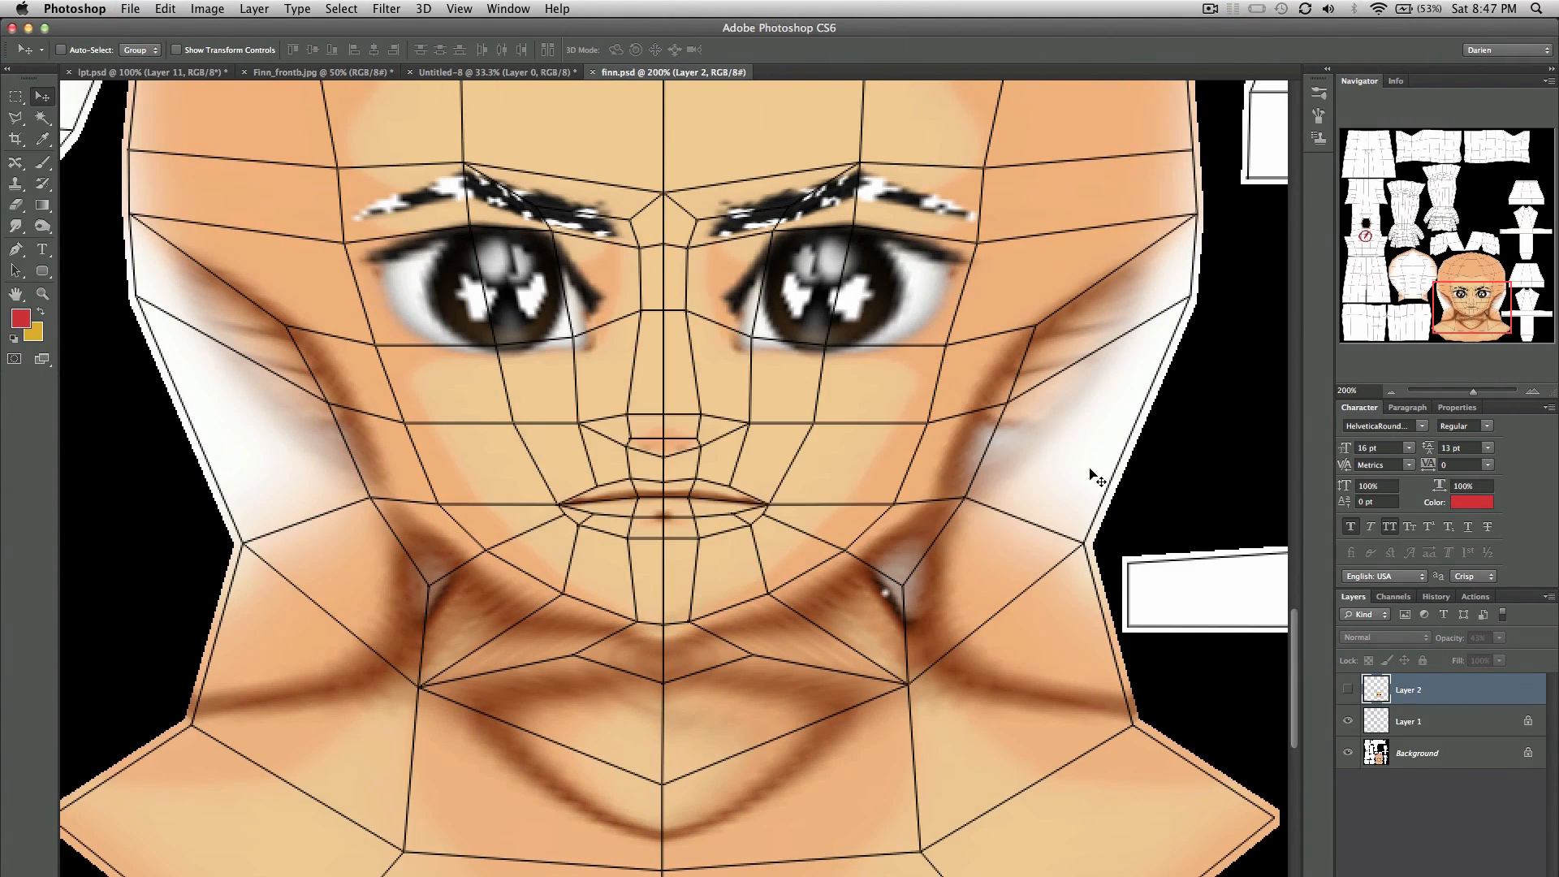
left_click(1348, 720)
left_click(1348, 719)
left_click(1348, 719)
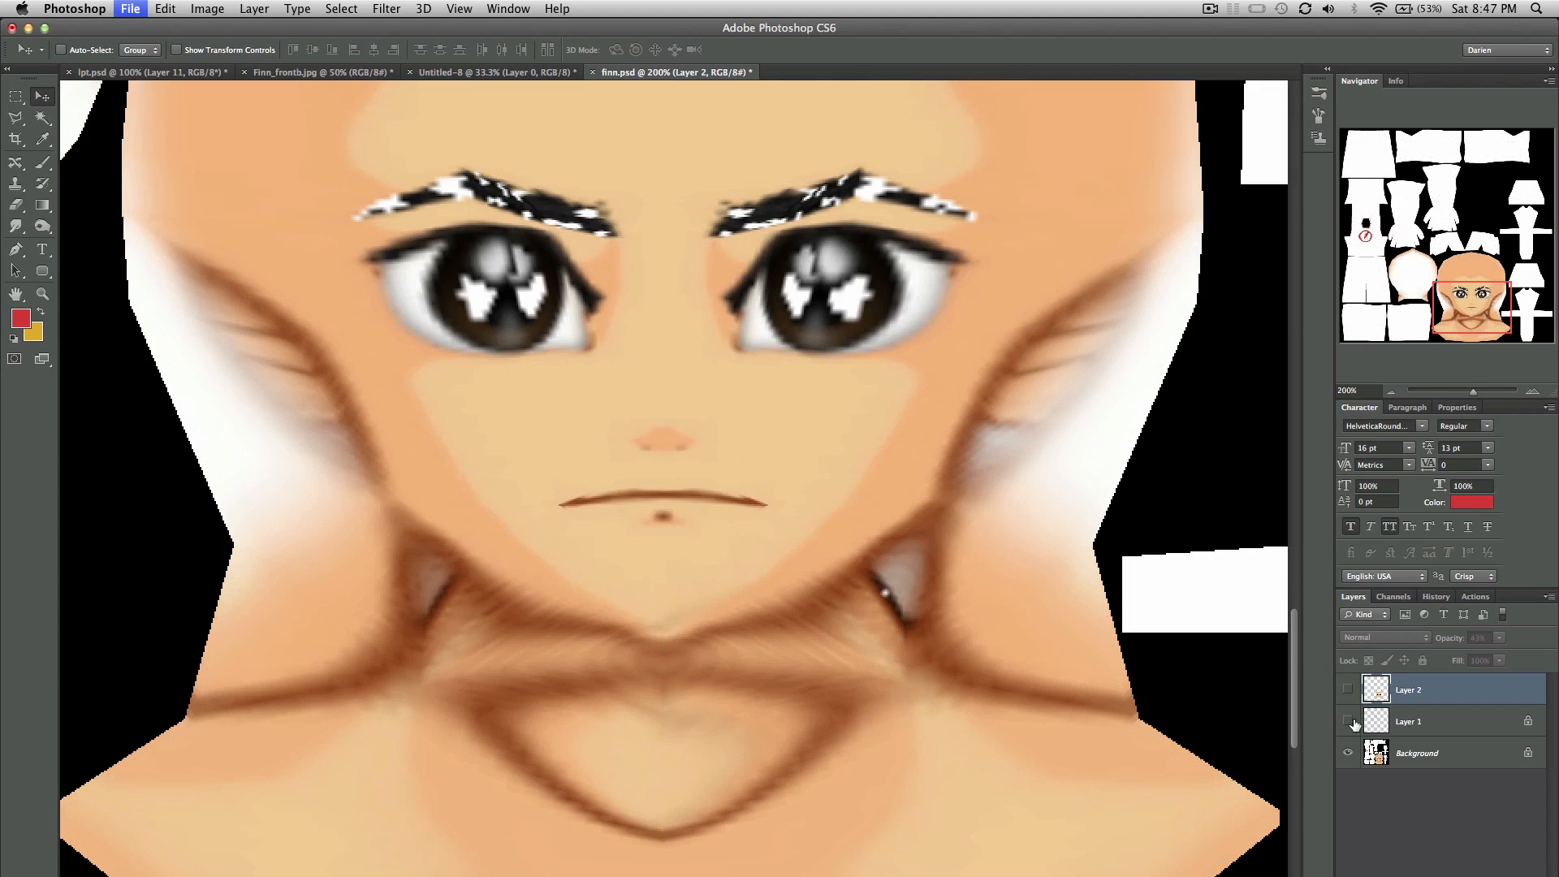
Step: Switch to Maya, reload the body texture from the UV Texture Editor, and deselect the character to view it from the front
key("ctrl+Left")
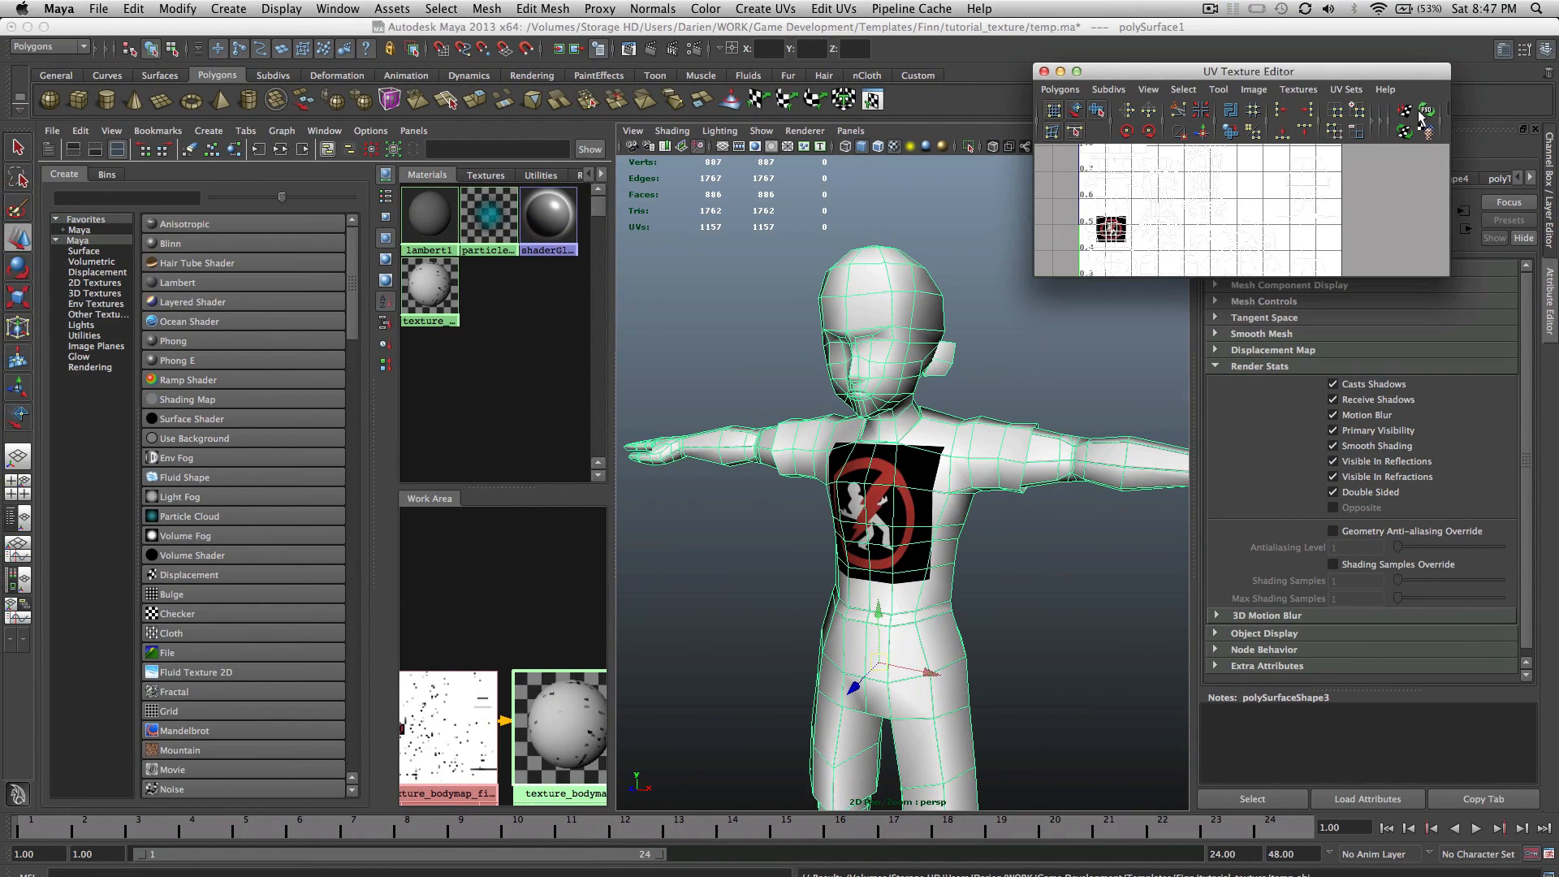
left_click(1421, 114)
scroll(973, 368, "up", 5)
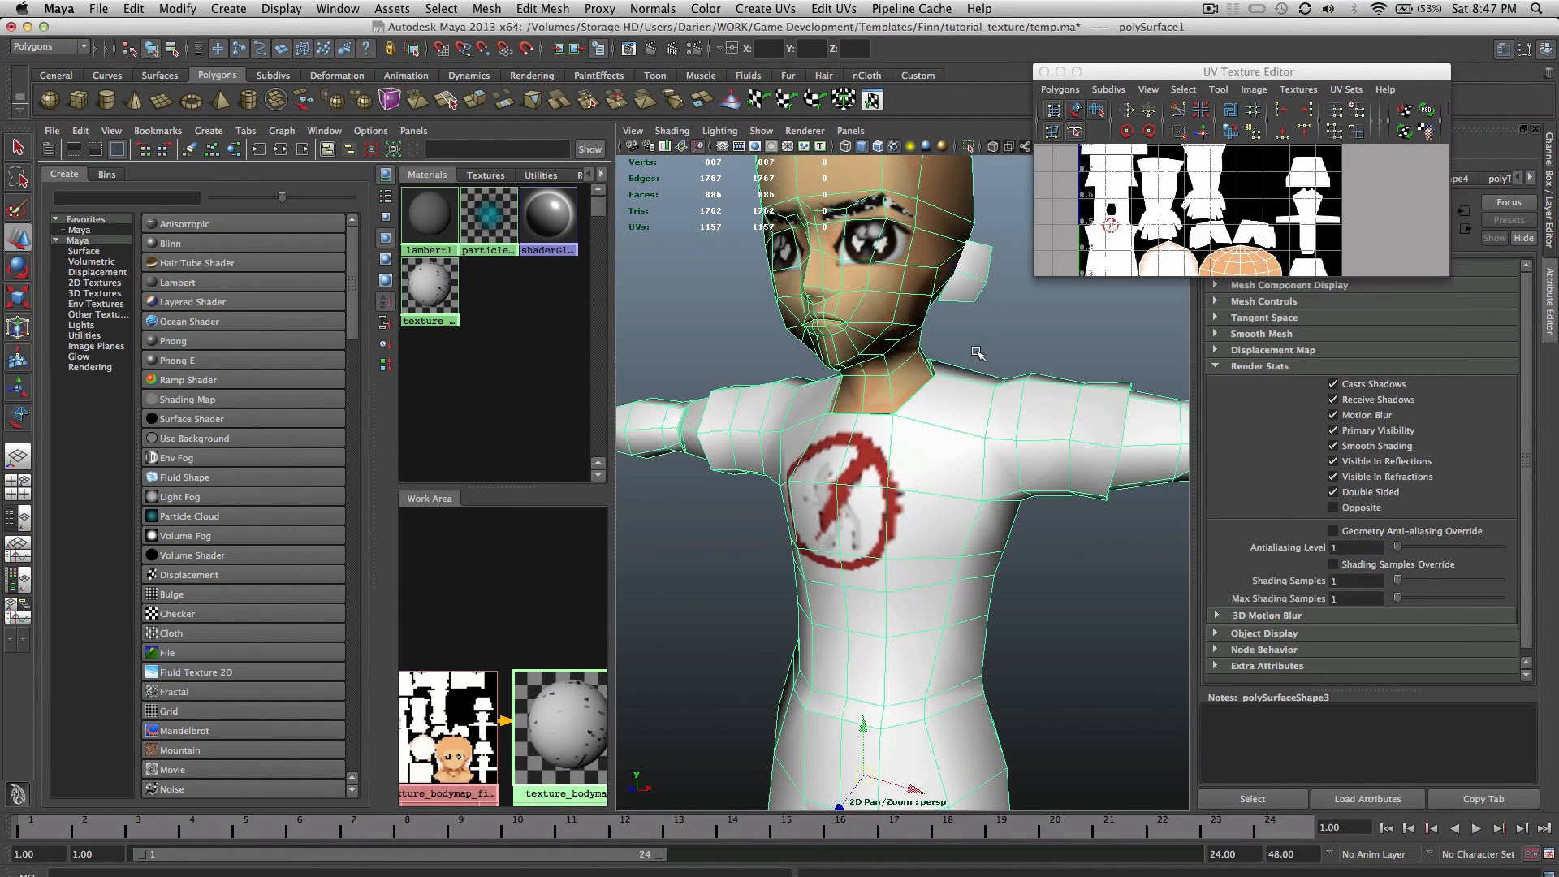
right_click_drag(898, 341, 964, 324)
left_click(964, 324)
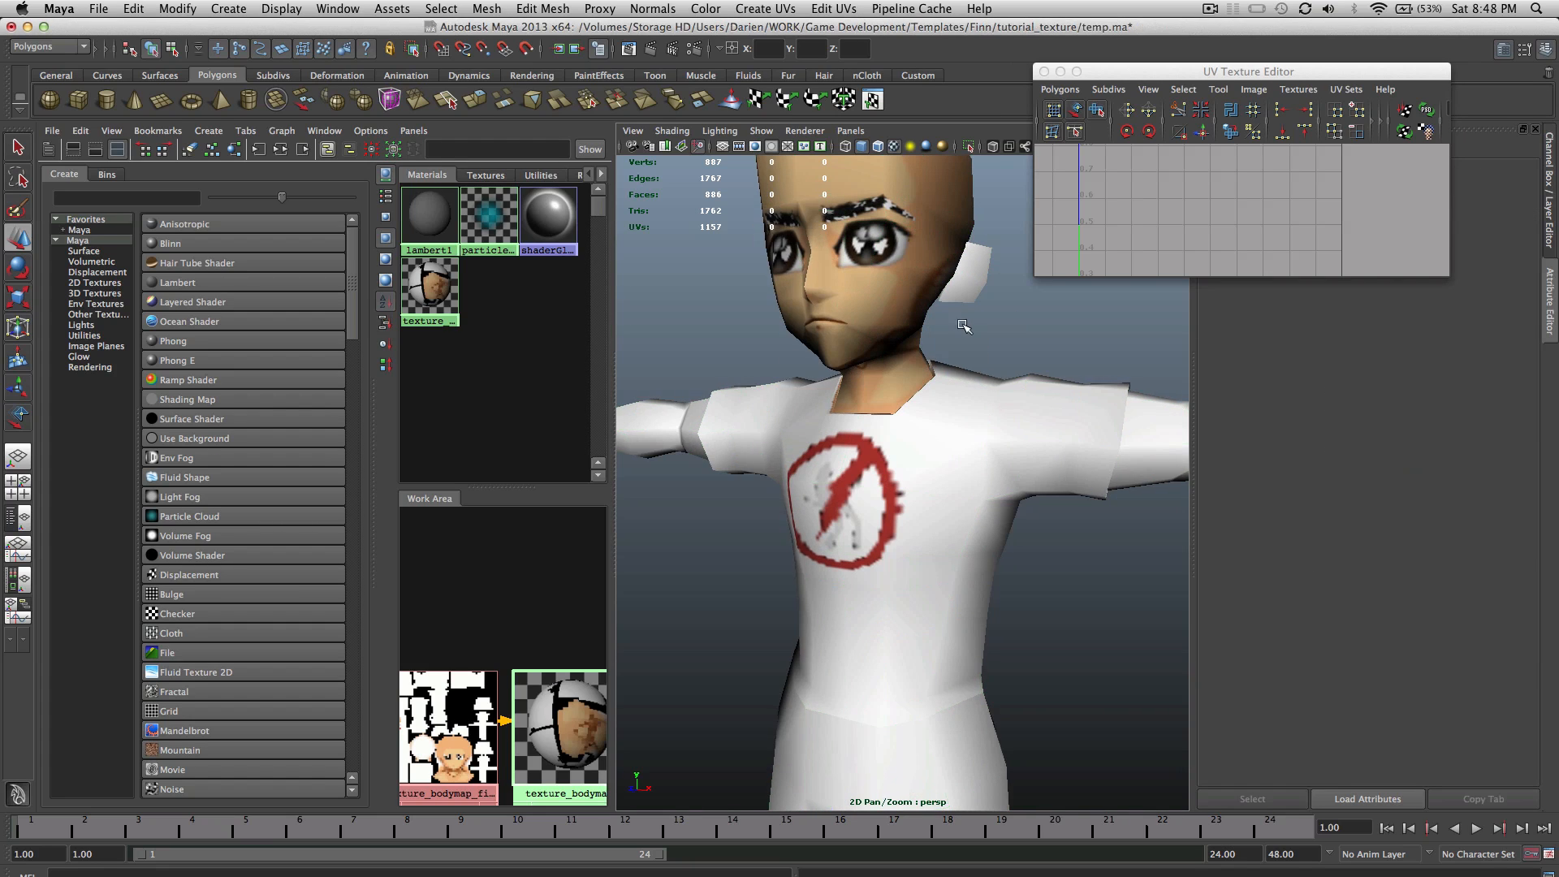
middle_click_drag(964, 324, 961, 441, "alt")
left_click_drag(960, 441, 907, 442, "alt")
scroll(1064, 442, "down", 5)
scroll(907, 443, "up", 3)
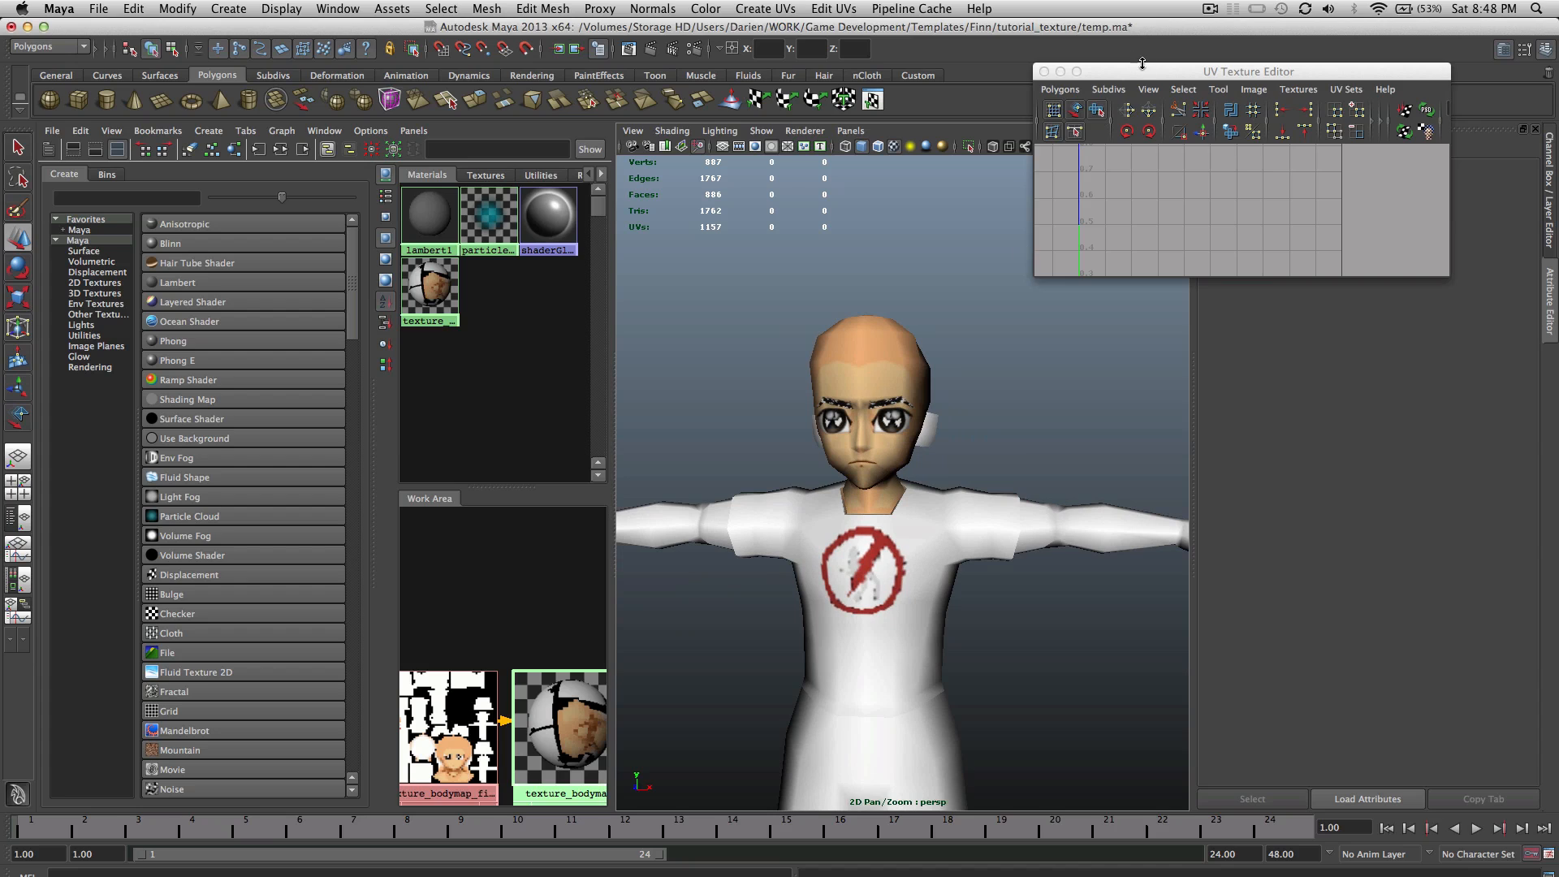
Step: Move the UV Texture Editor window off the character's head and show the Channel Box / Layer Editor
left_click_drag(1141, 64, 1067, 592)
left_click(1545, 240)
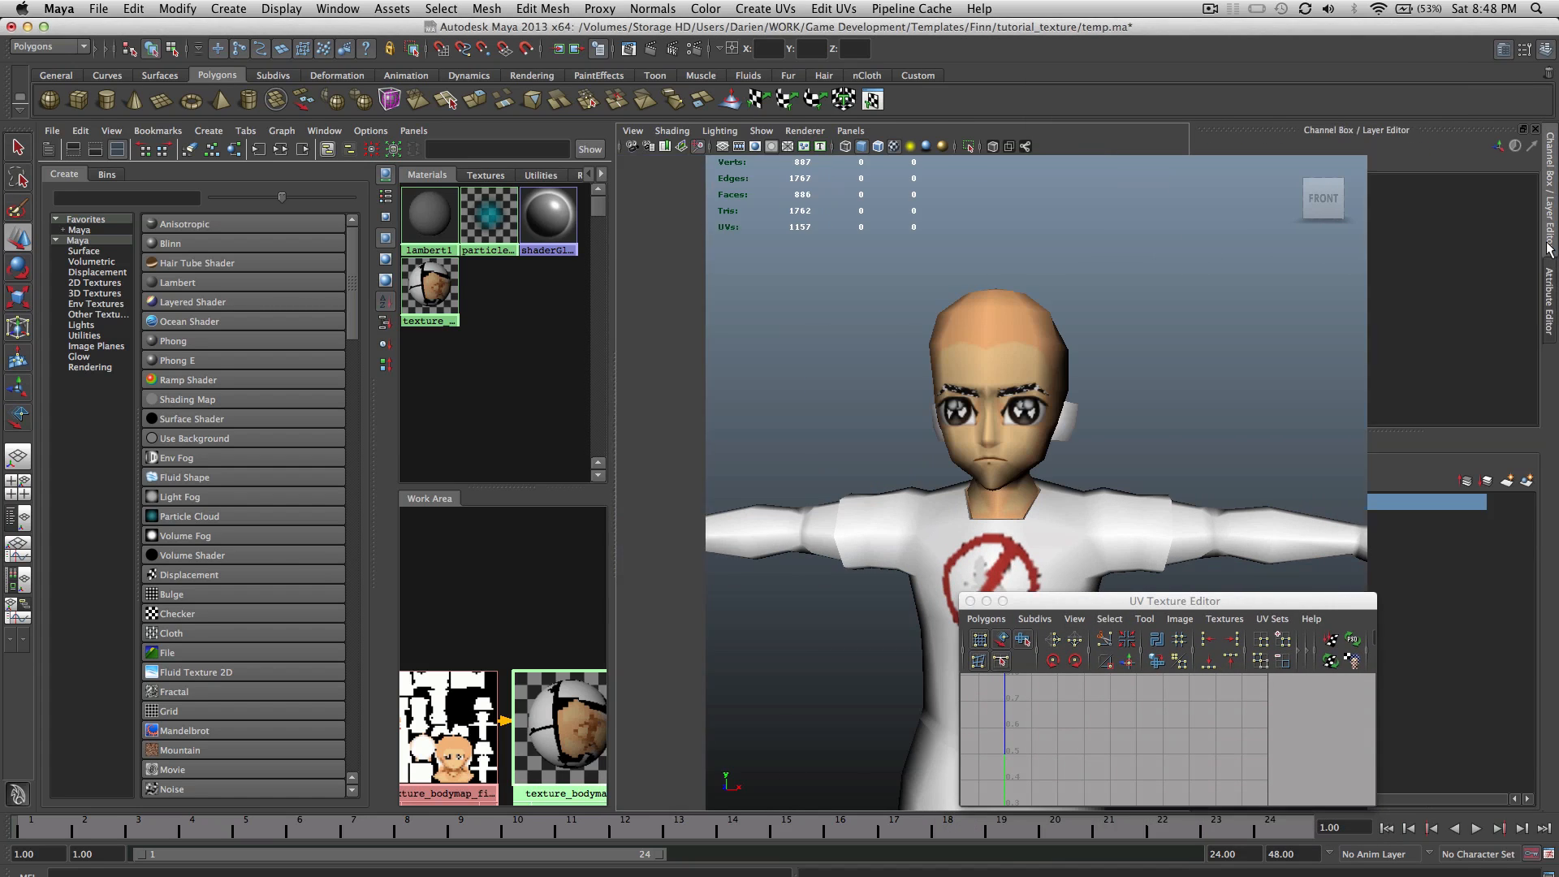
scroll(1051, 405, "down", 3)
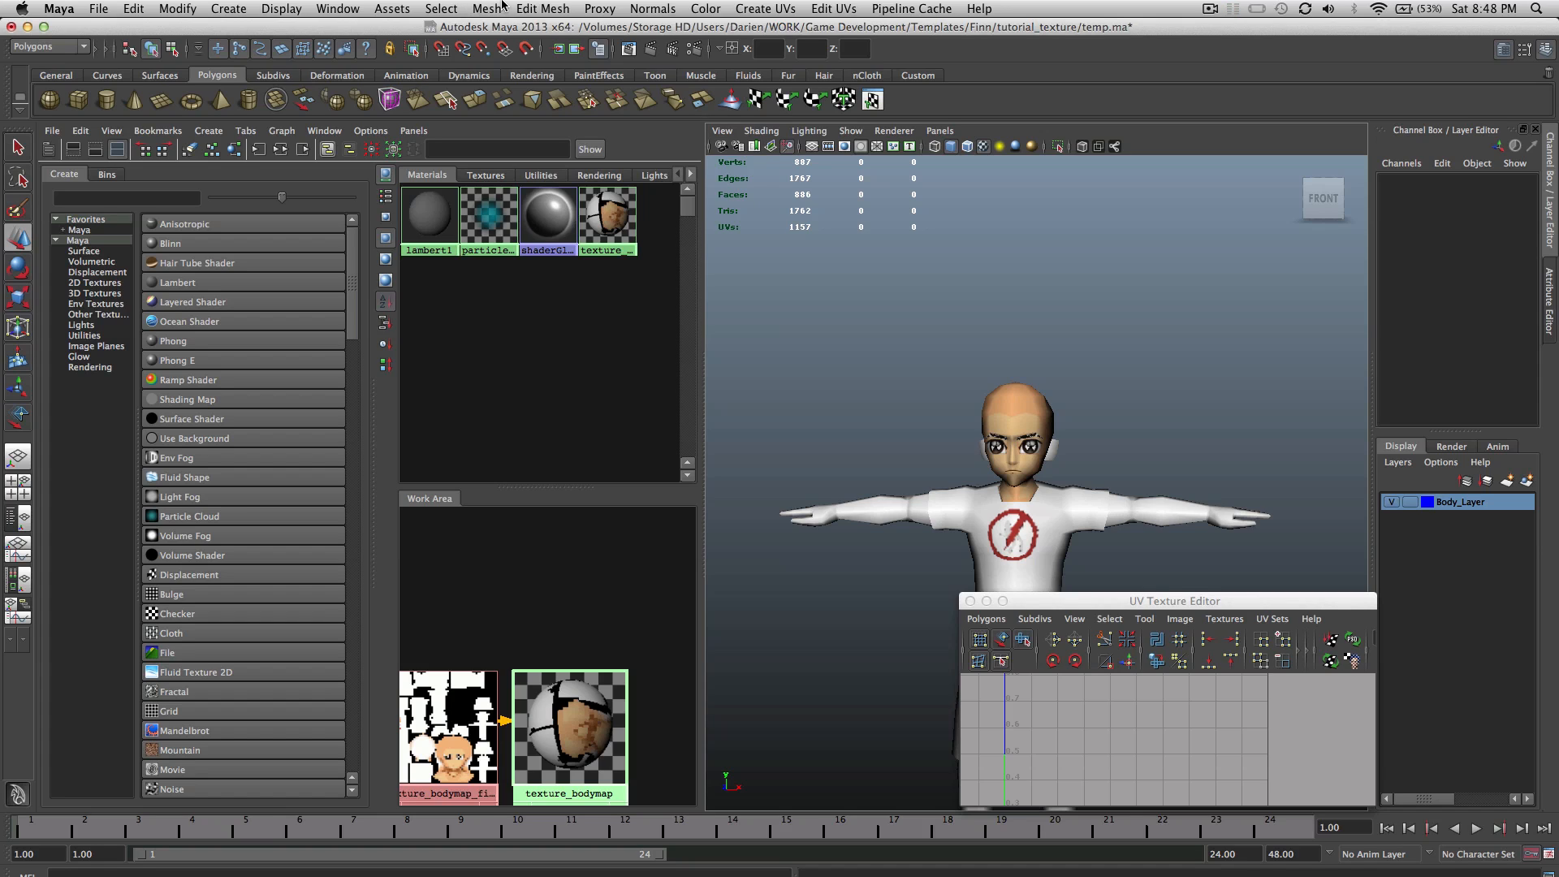
scroll(840, 333, "up", 3)
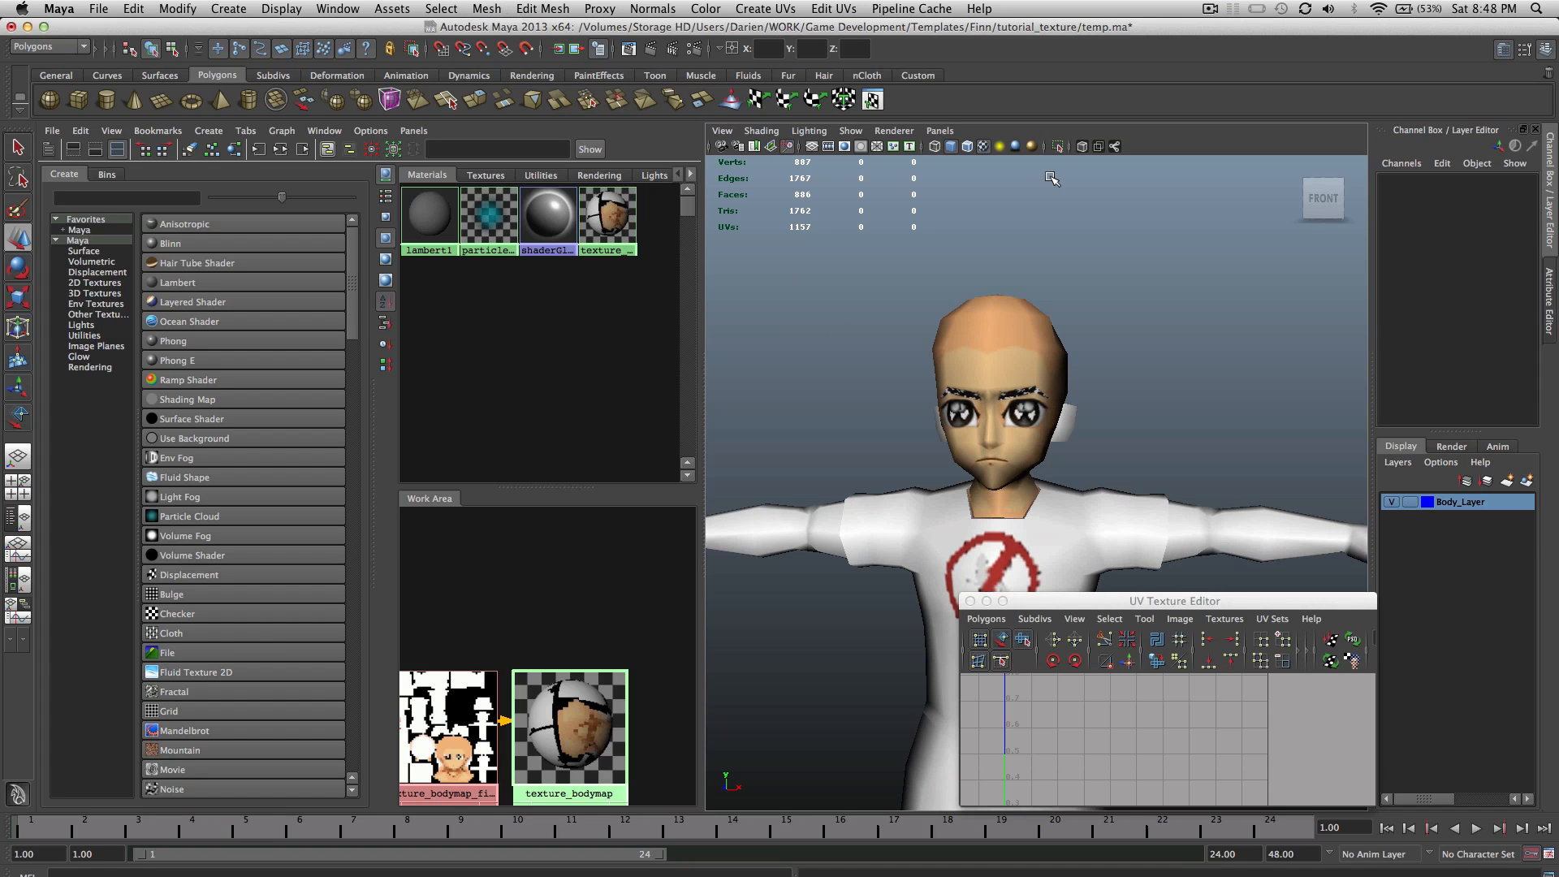
Step: Create an ambient light in the scene and set its intensity to 10
left_click(1013, 148)
left_click(1000, 146)
left_click(228, 8)
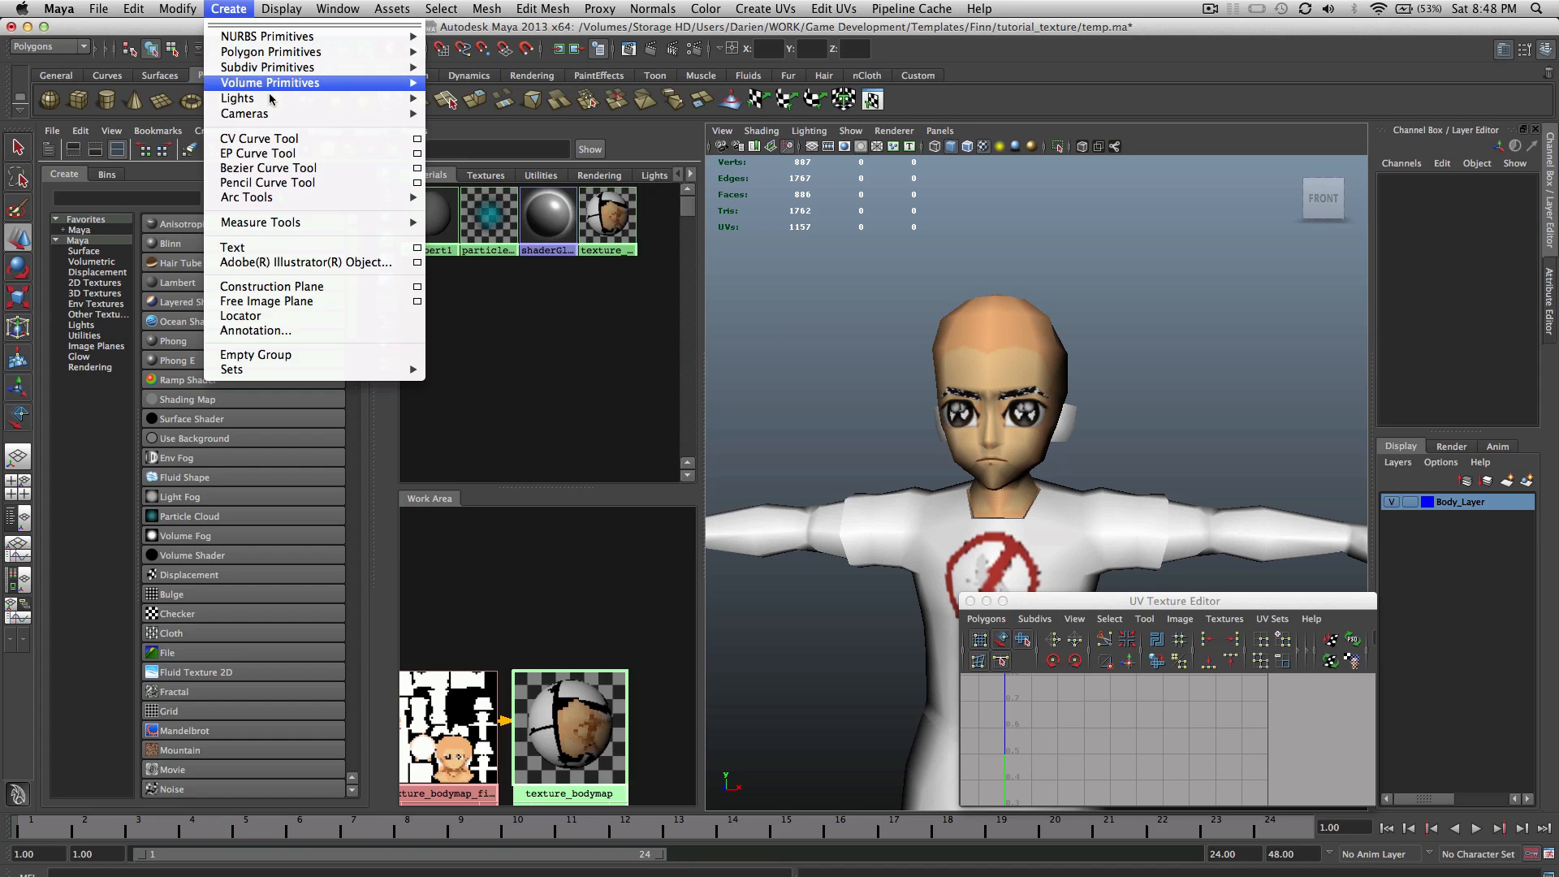
mouse_move(398, 98)
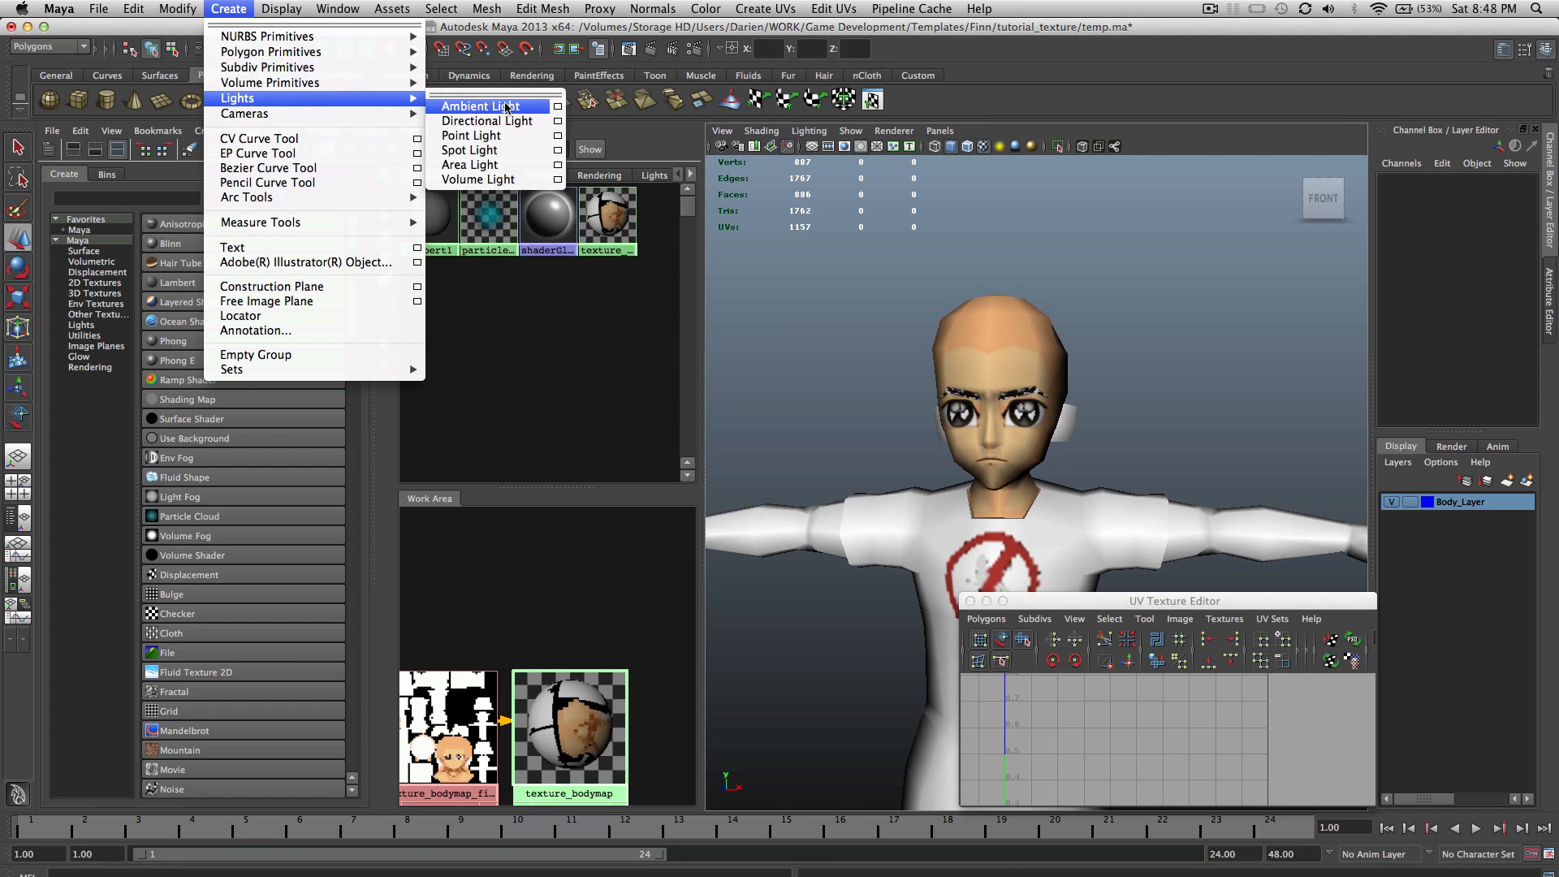
left_click(506, 110)
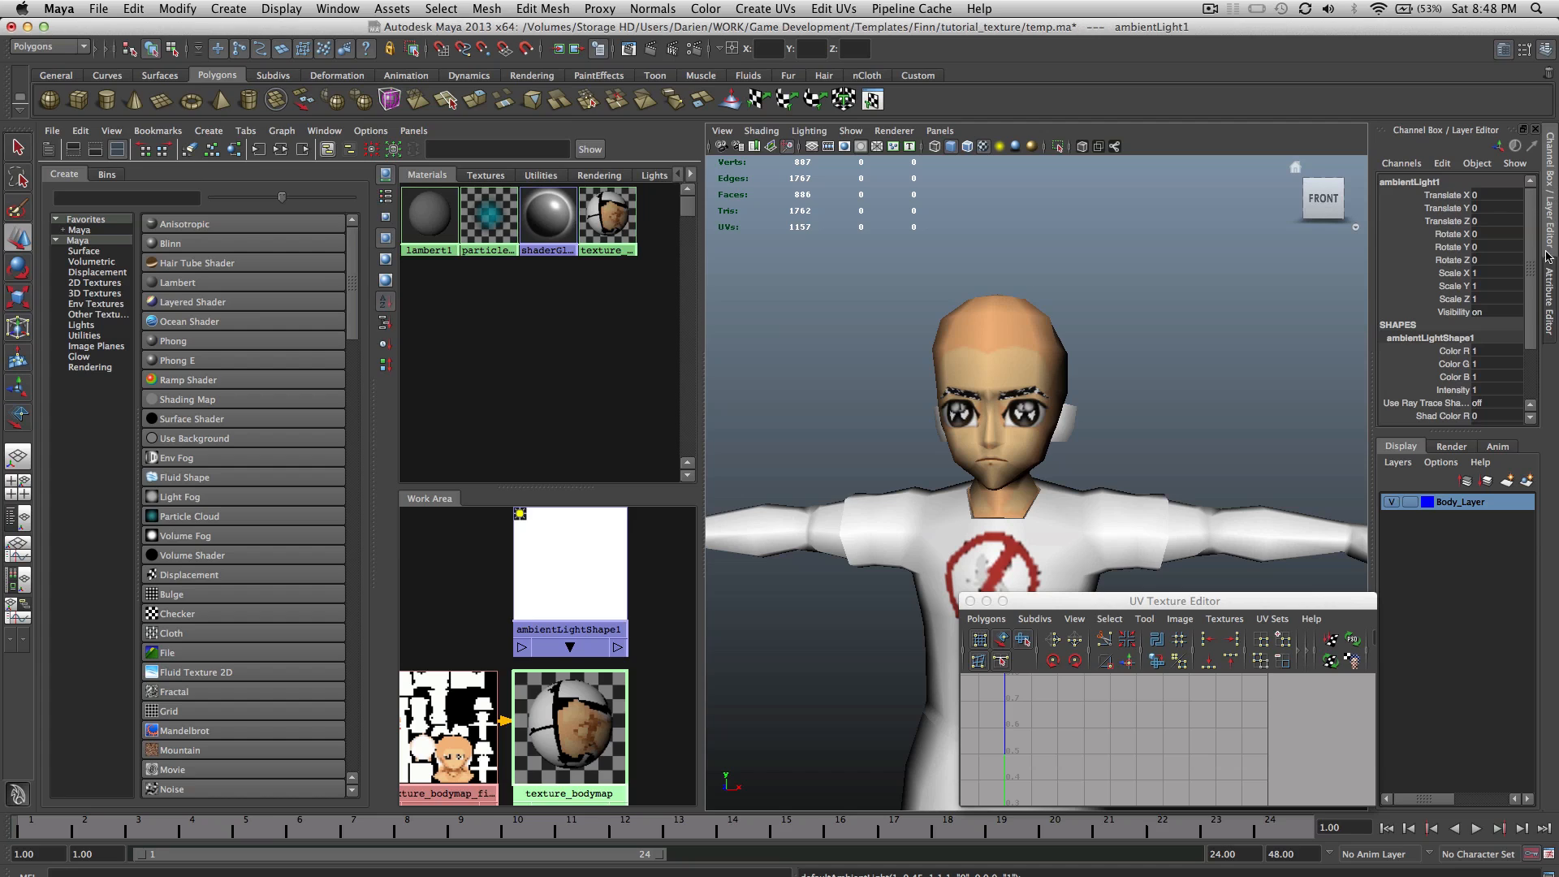
double_click(1496, 388)
type("0")
key("Return")
left_click(1174, 382)
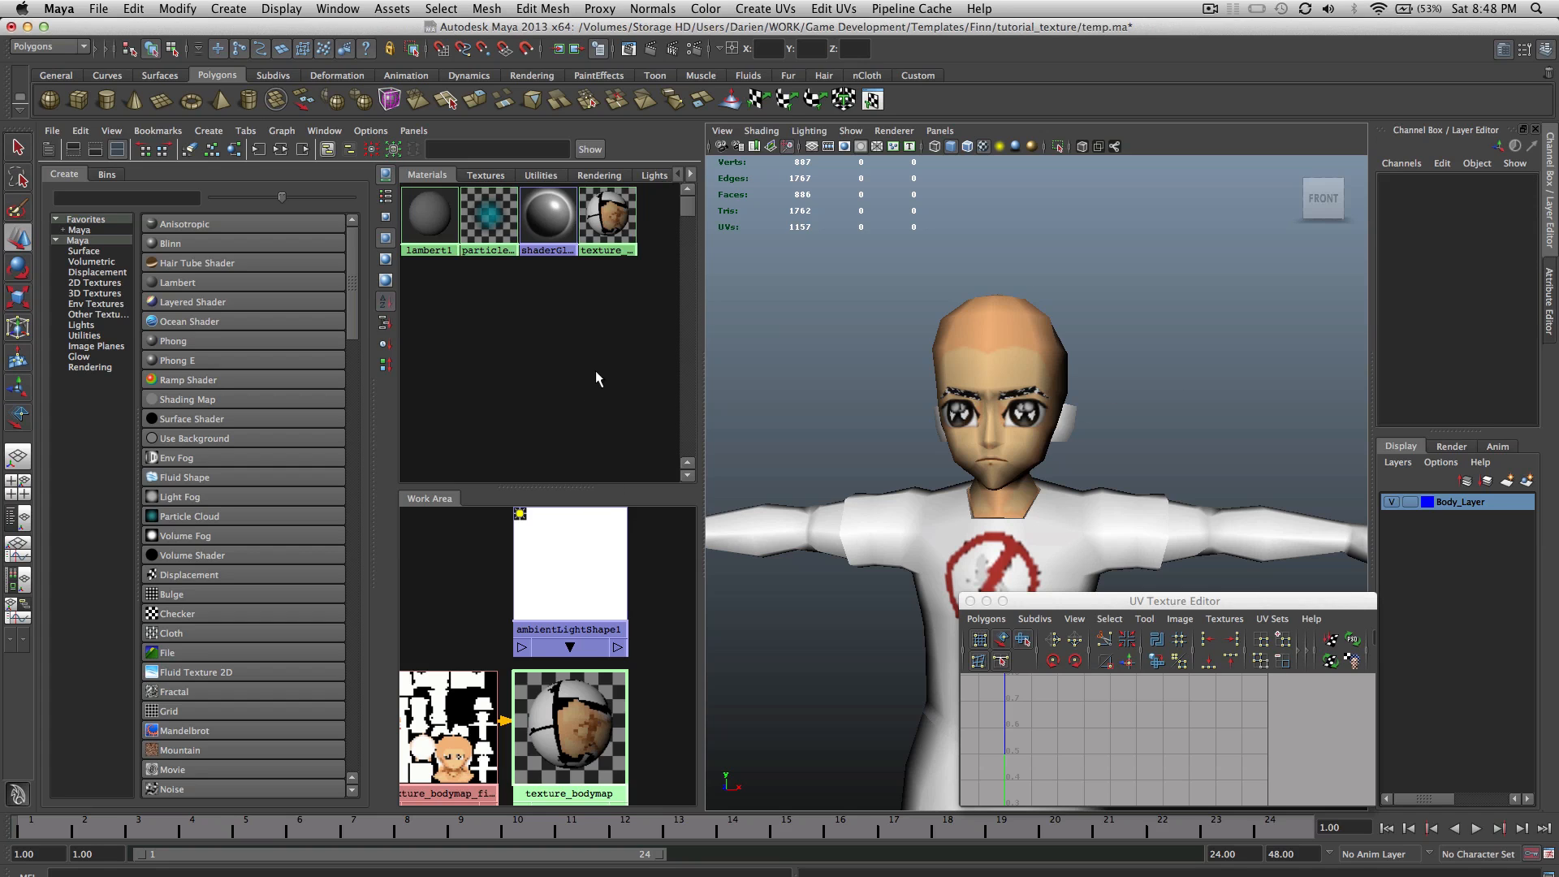
Step: Select the character mesh and change the viewport lighting so the model is evenly lit
scroll(1134, 347, "down", 5)
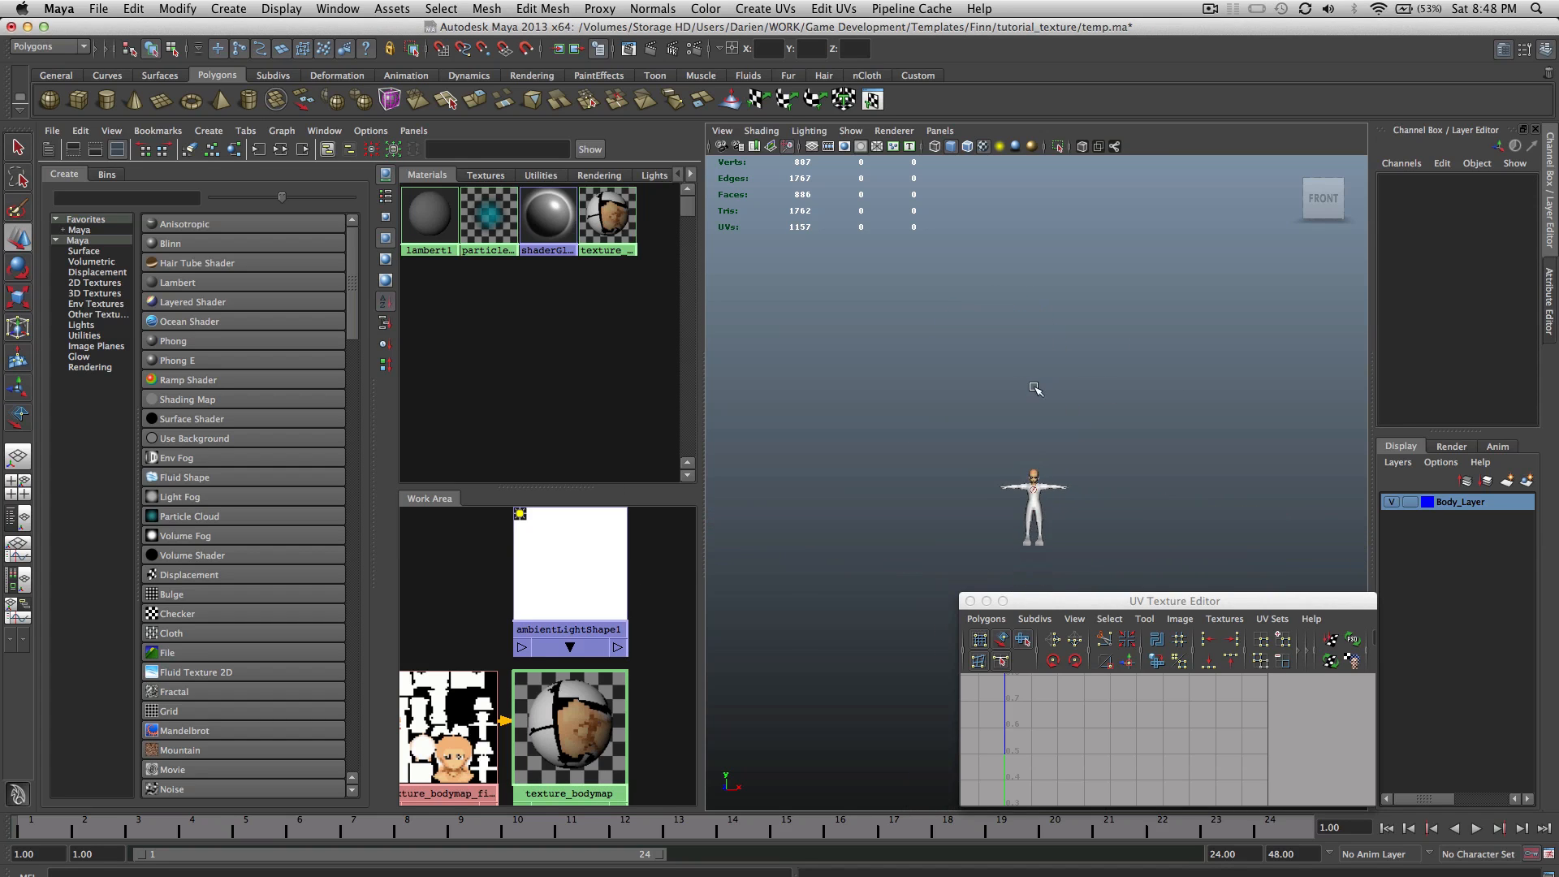
left_click_drag(1035, 389, 1166, 393, "alt")
left_click(1040, 509)
key("q")
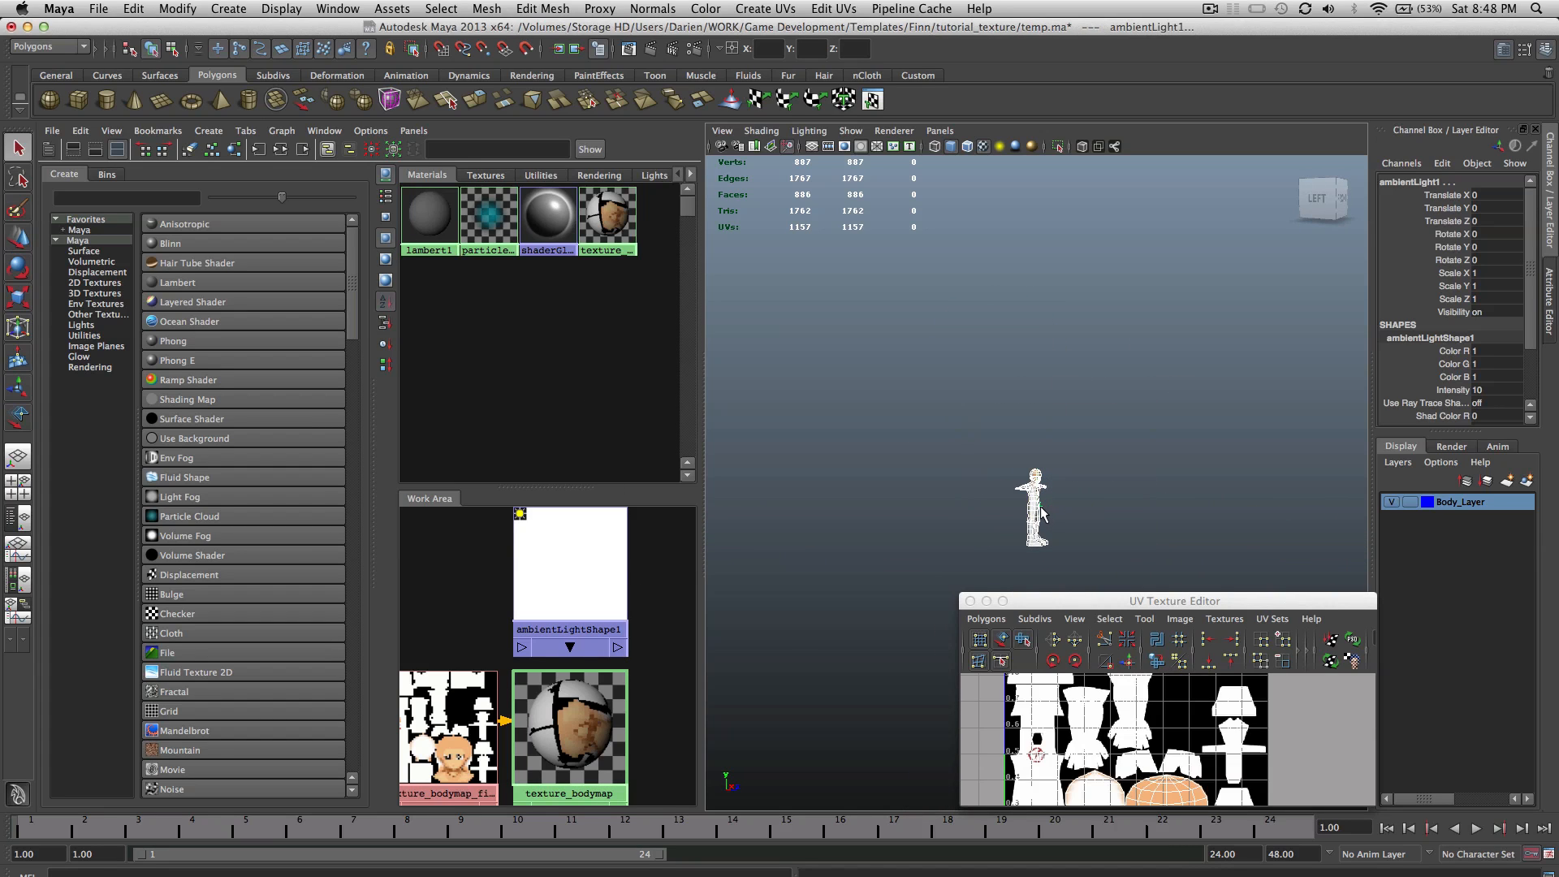
left_click(1042, 513)
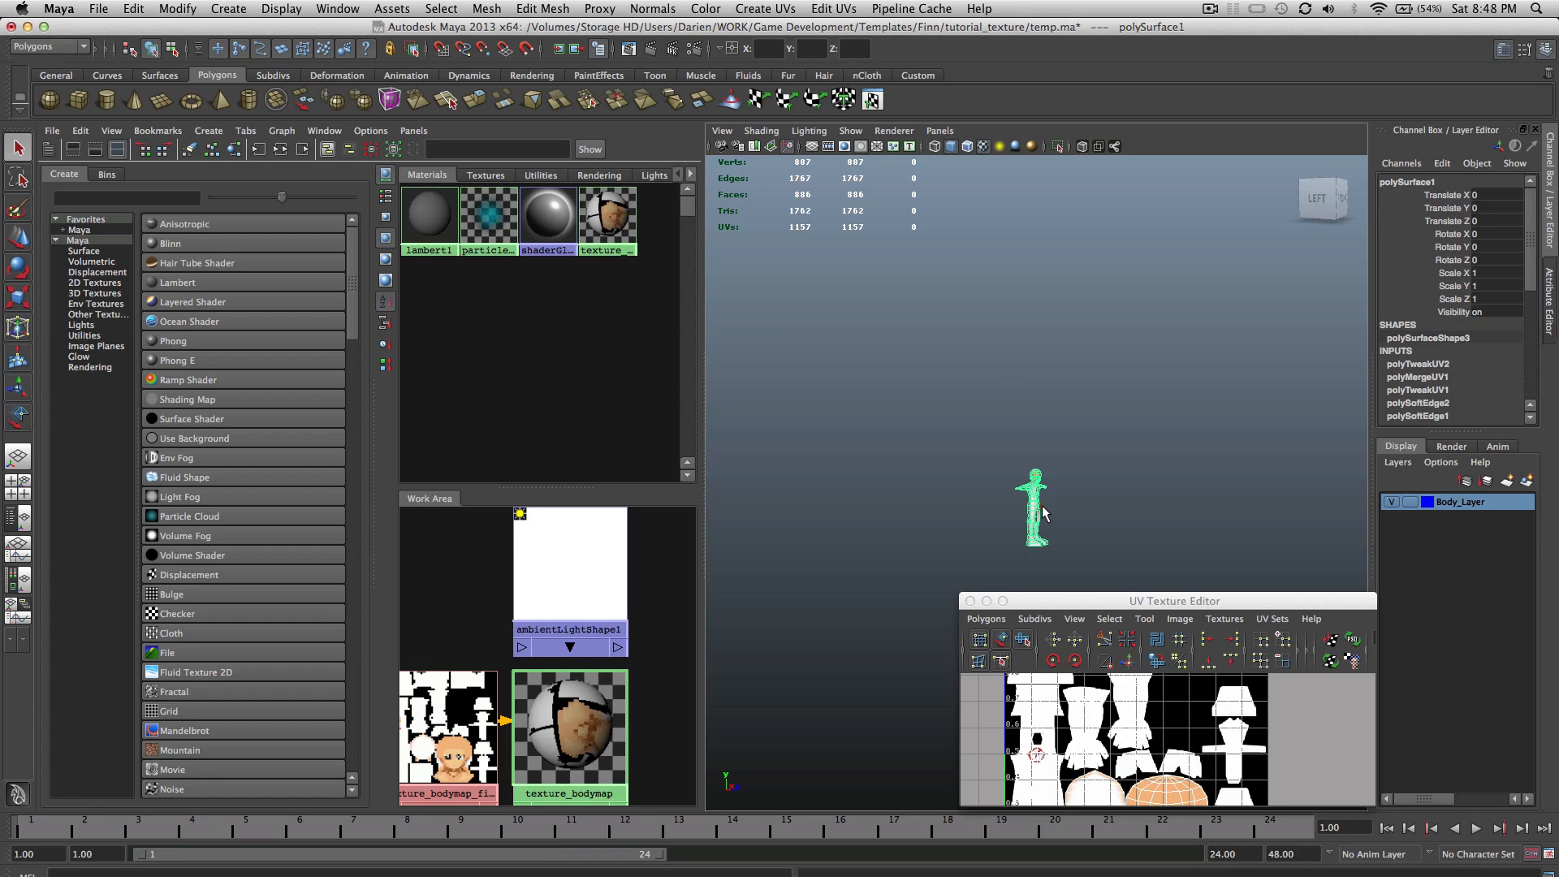
left_click(999, 150)
scroll(1110, 418, "up", 8)
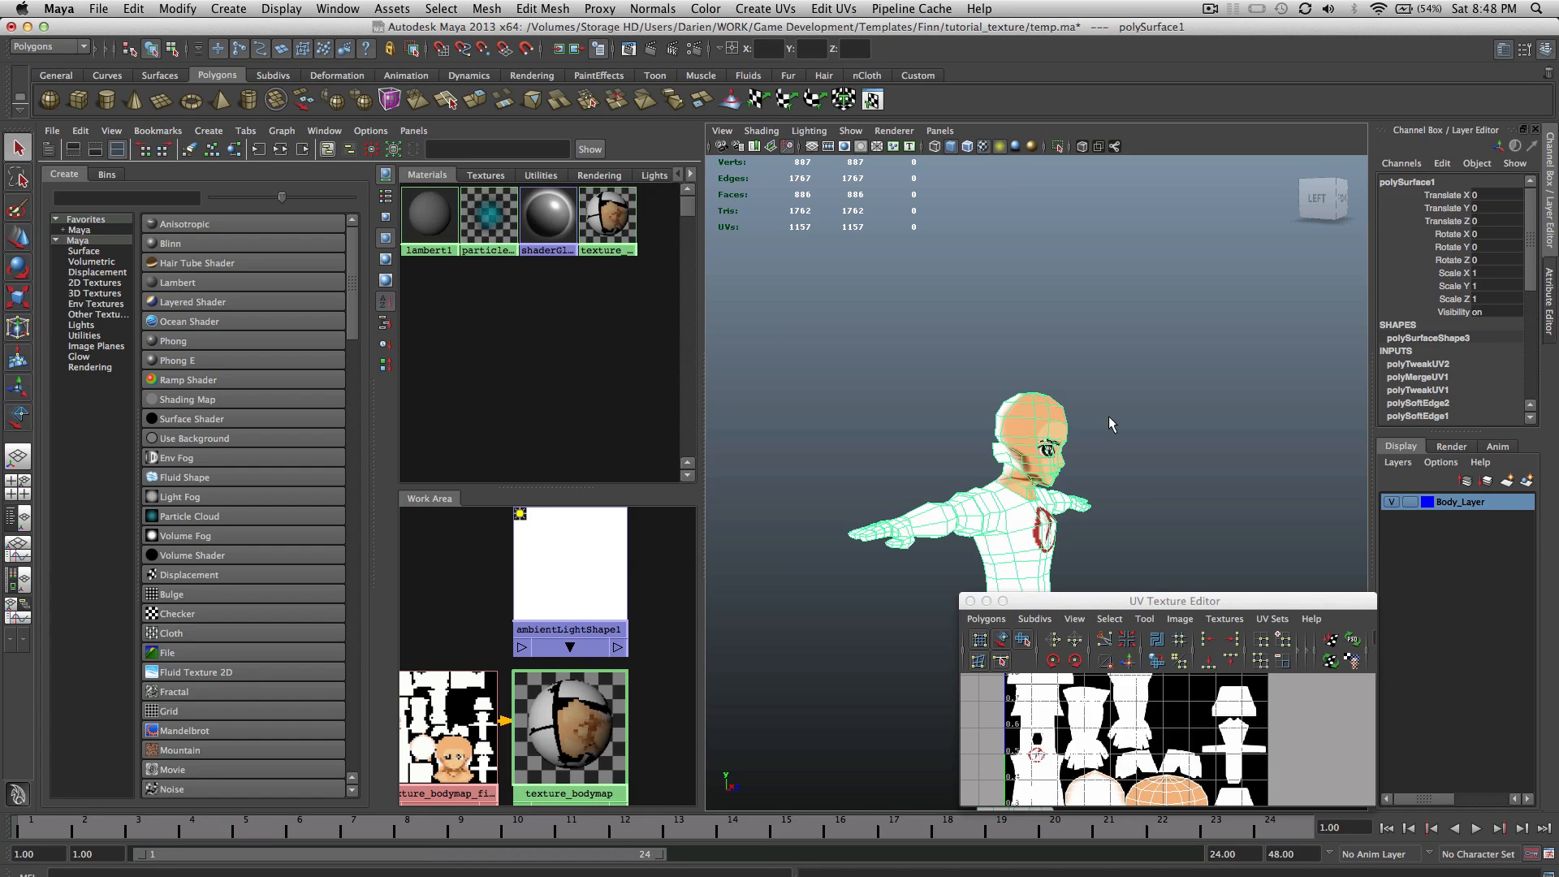
Step: Deselect the character, examine the texture on its head and jaw up close, and save the Maya scene temp.ma
left_click(1112, 420)
left_click_drag(1166, 459, 1138, 520, "alt")
scroll(1067, 470, "up", 4)
scroll(1268, 479, "up", 5)
scroll(1268, 479, "down", 6)
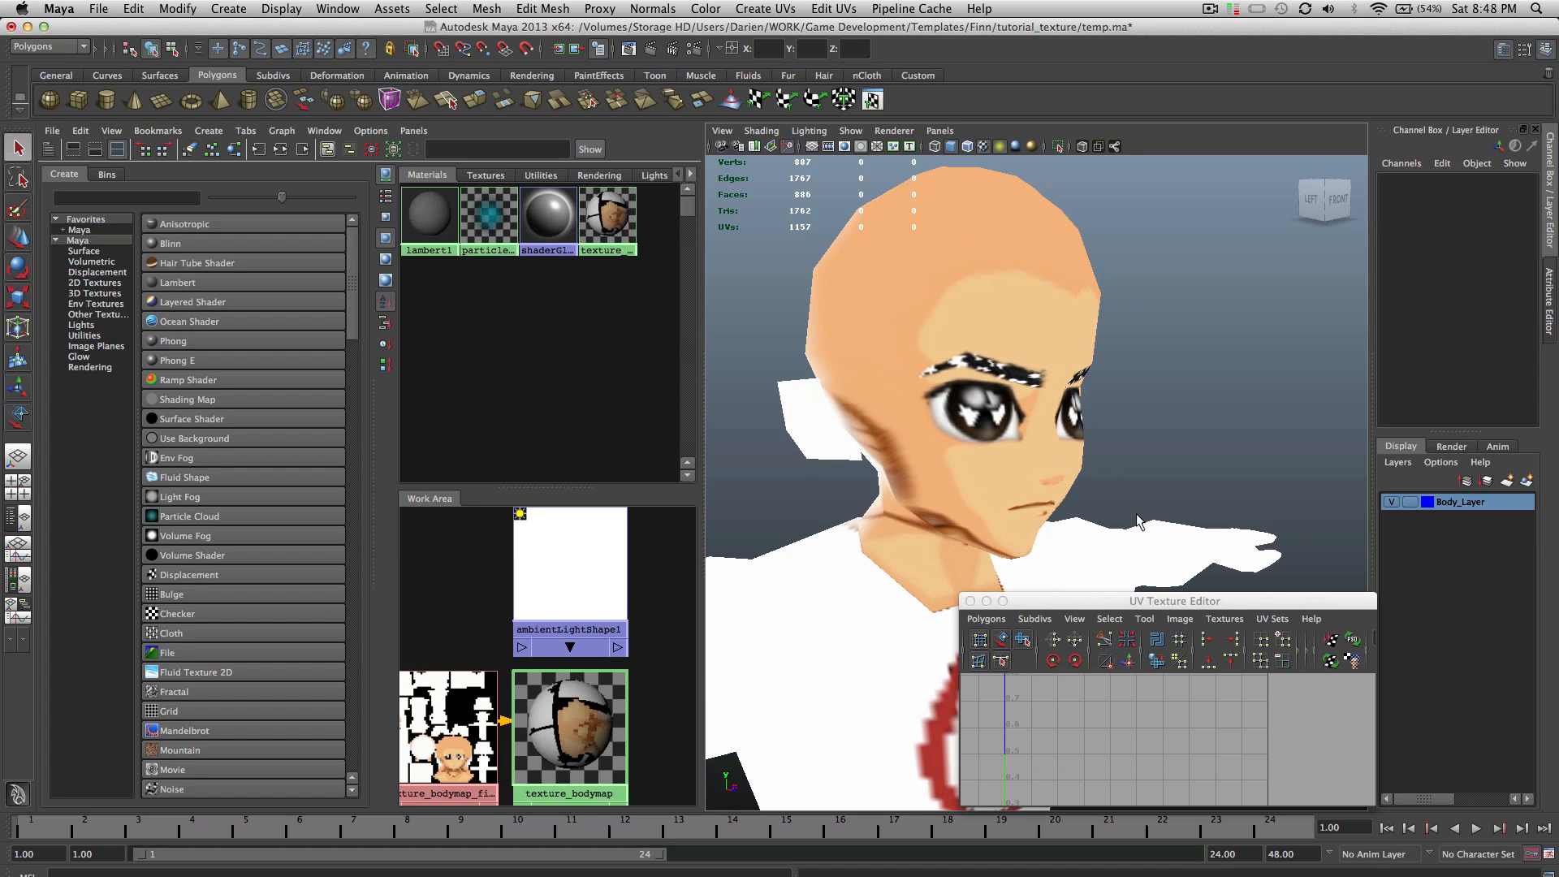
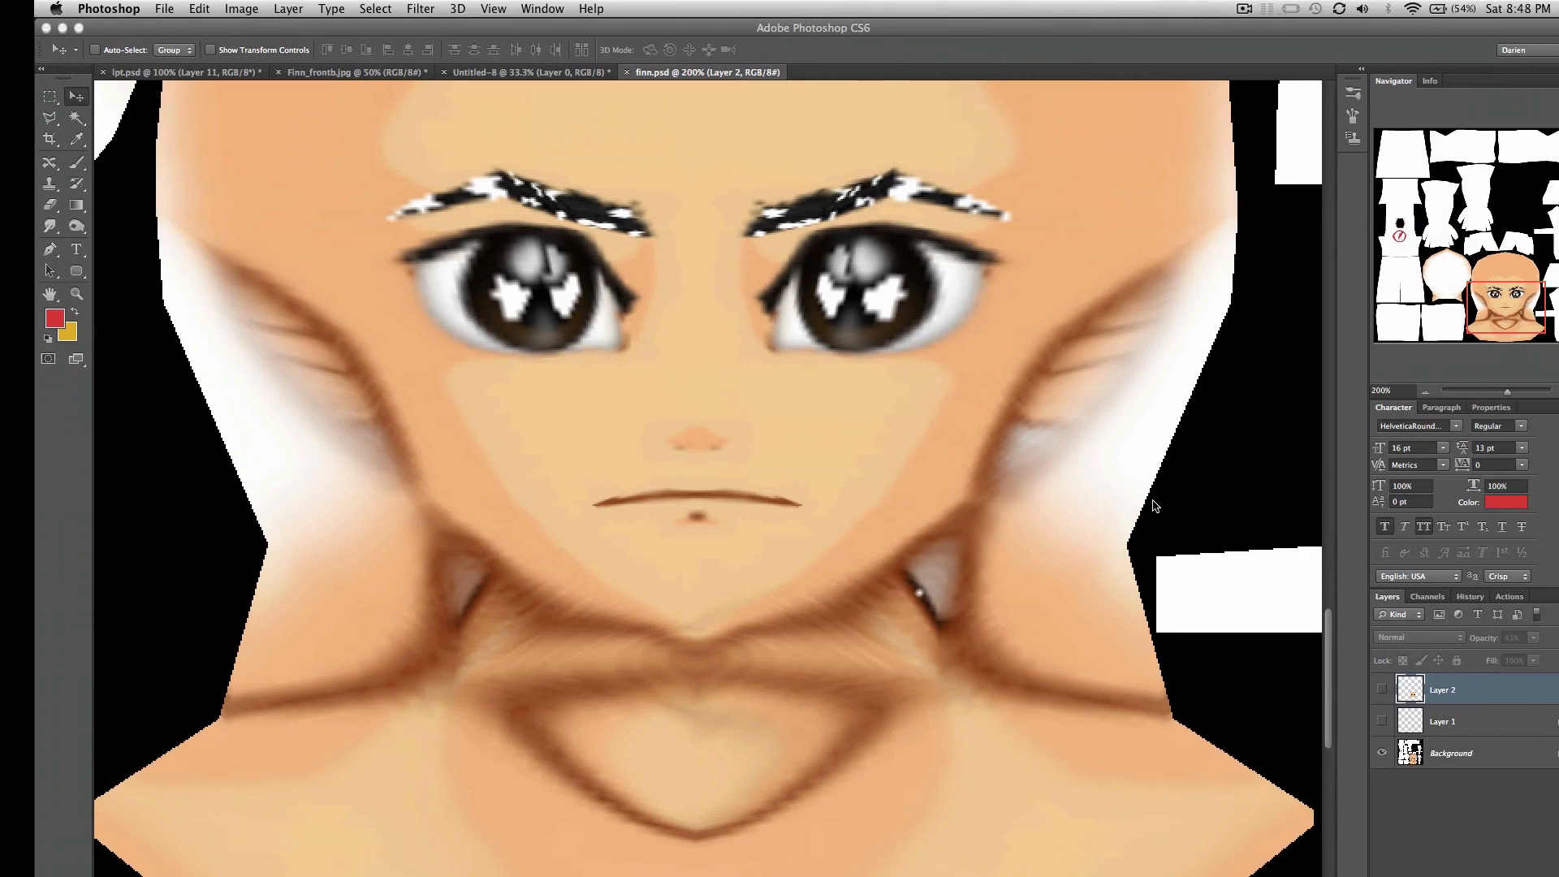
scroll(1056, 490, "up", 2)
scroll(1056, 489, "up", 2)
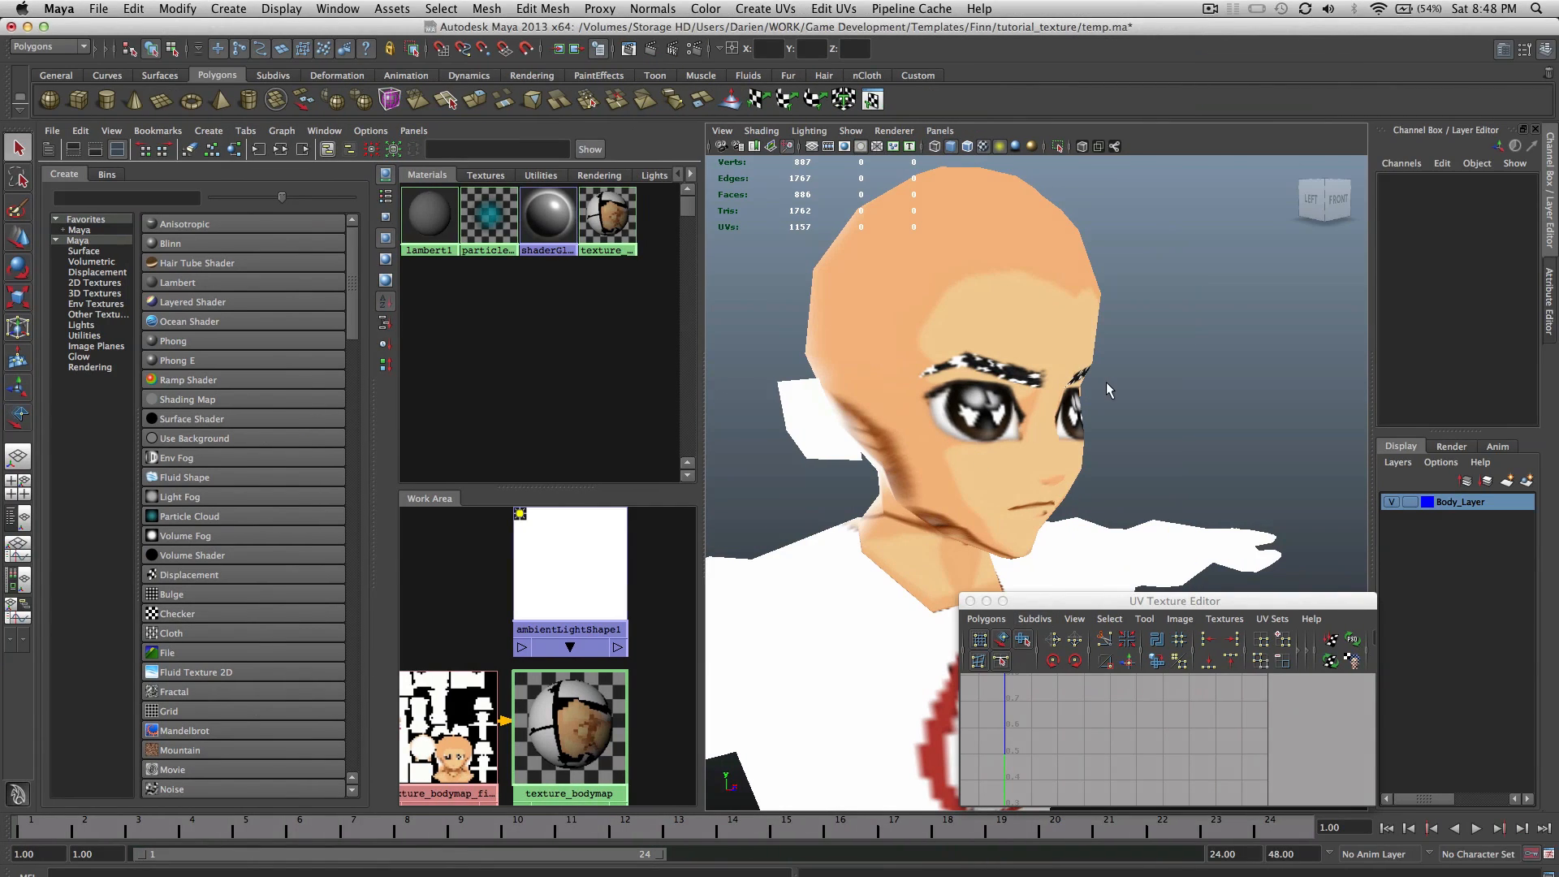
key("super+s")
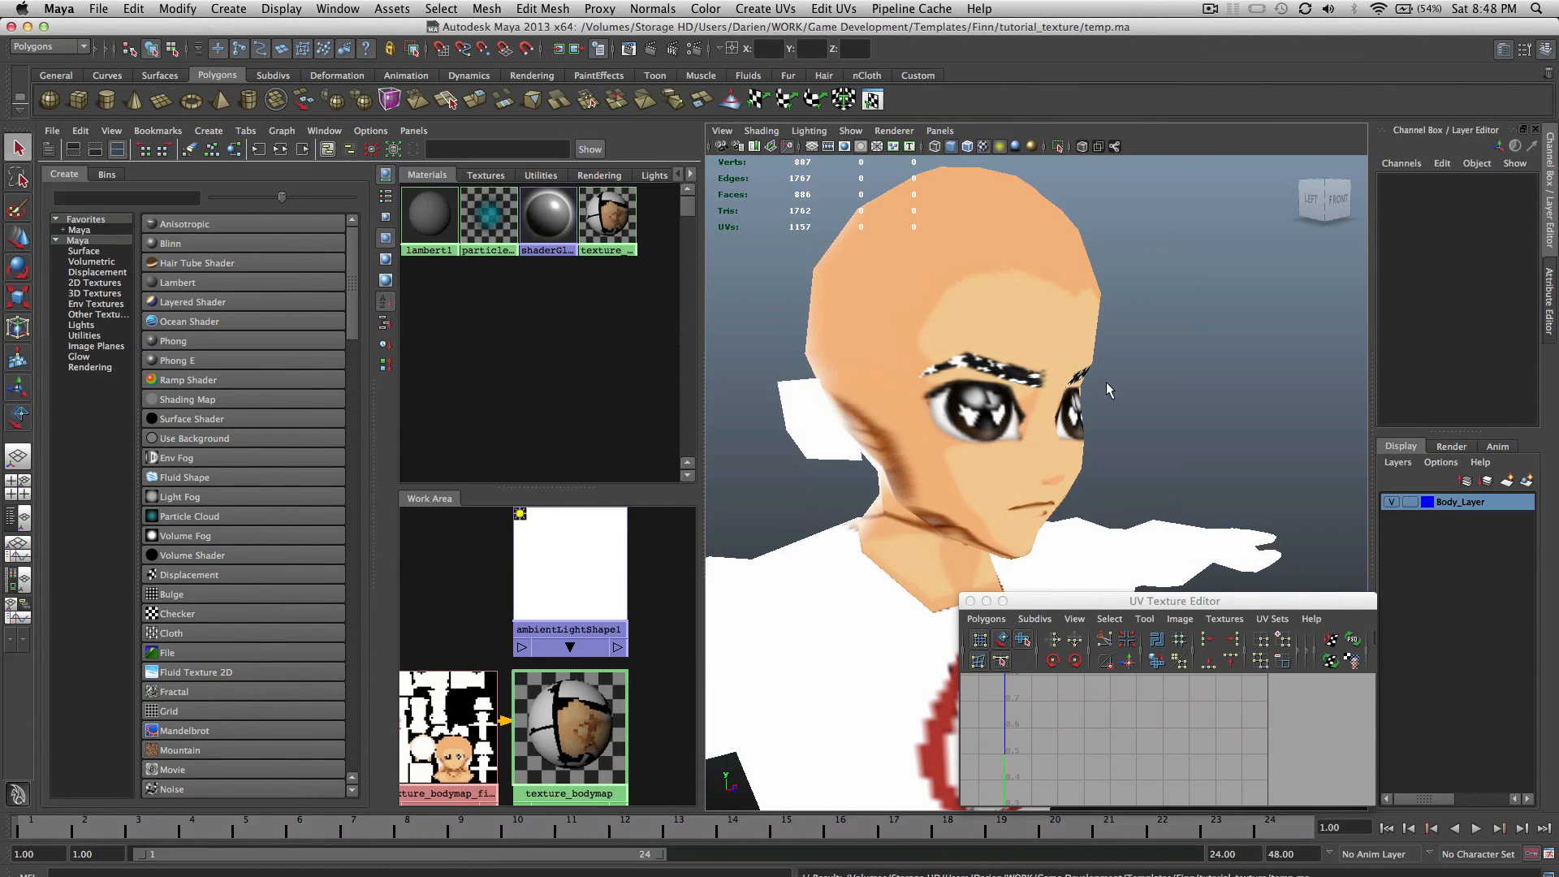
Step: Switch to Finder, browse the Finn folder in column view, and preview FinnGameTexture.mb
key("ctrl+Left")
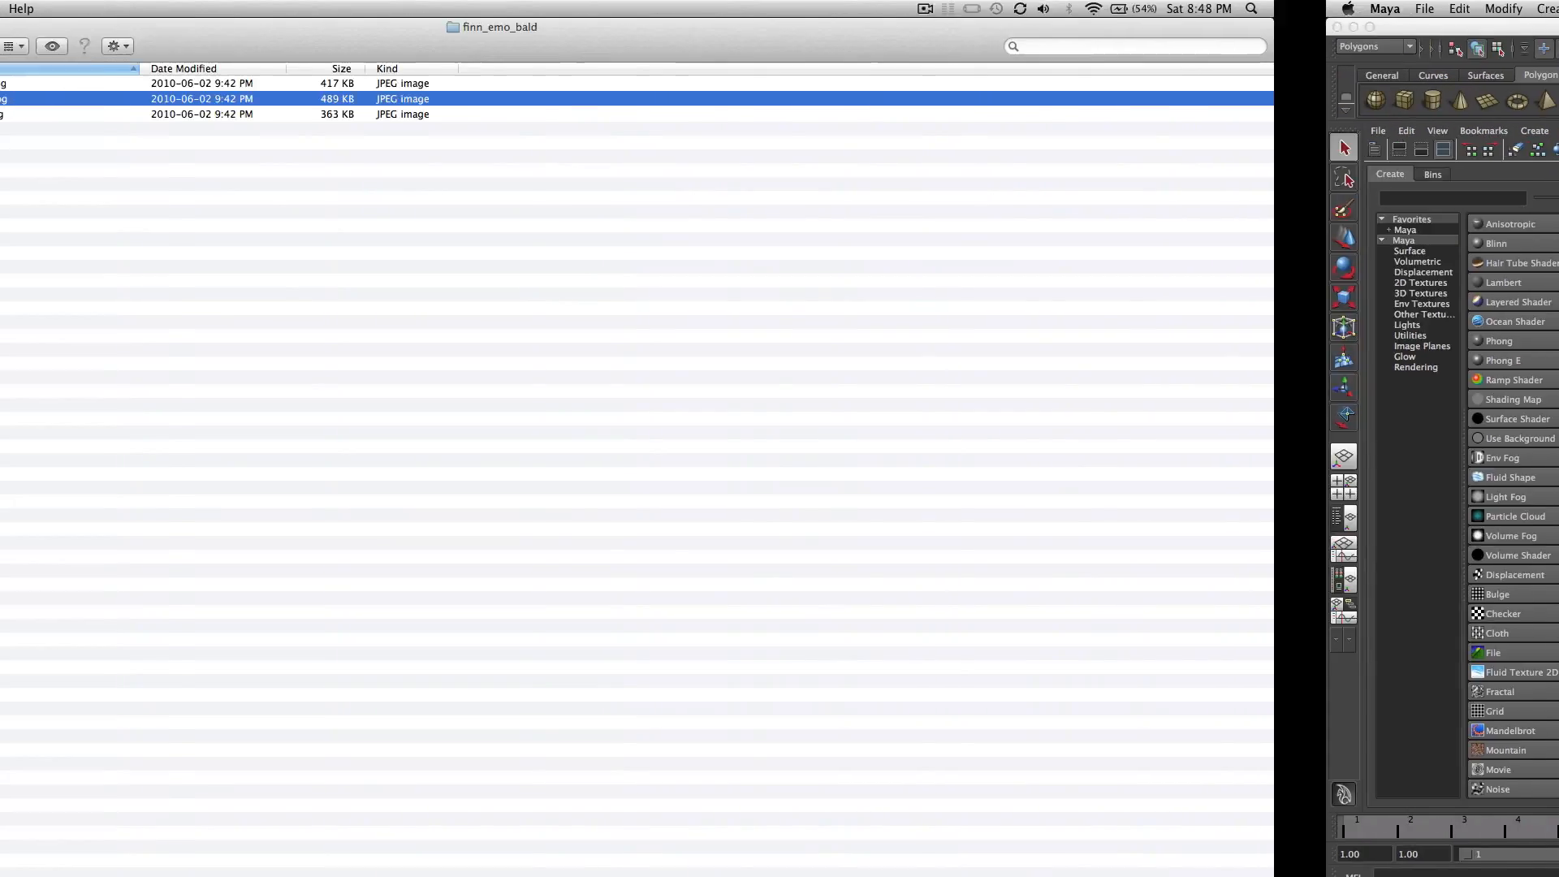
left_click(241, 46)
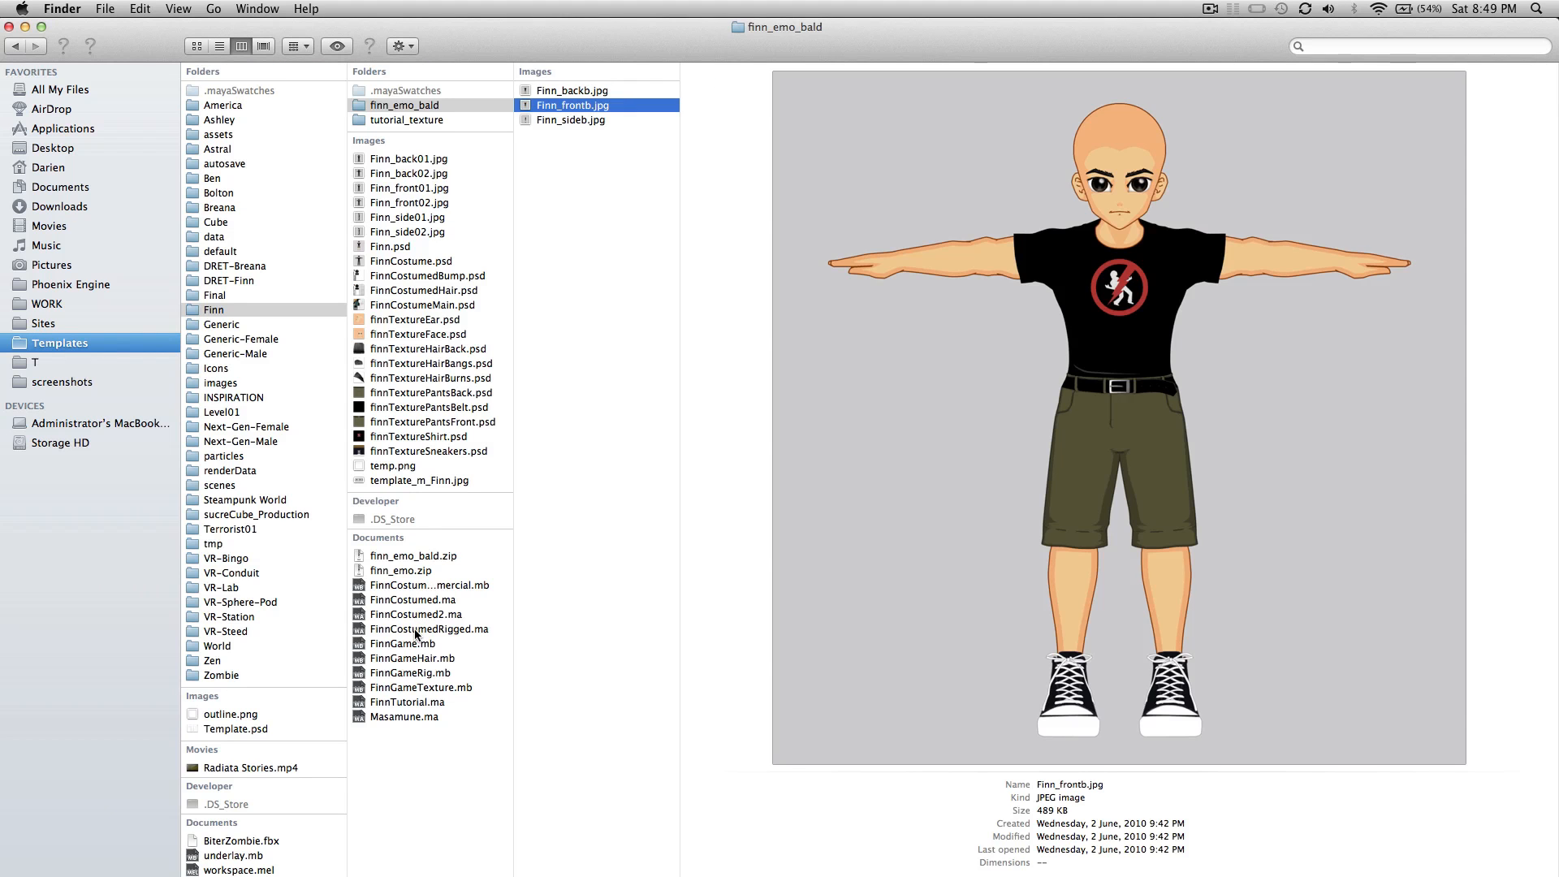
left_click(416, 630)
left_click(426, 690)
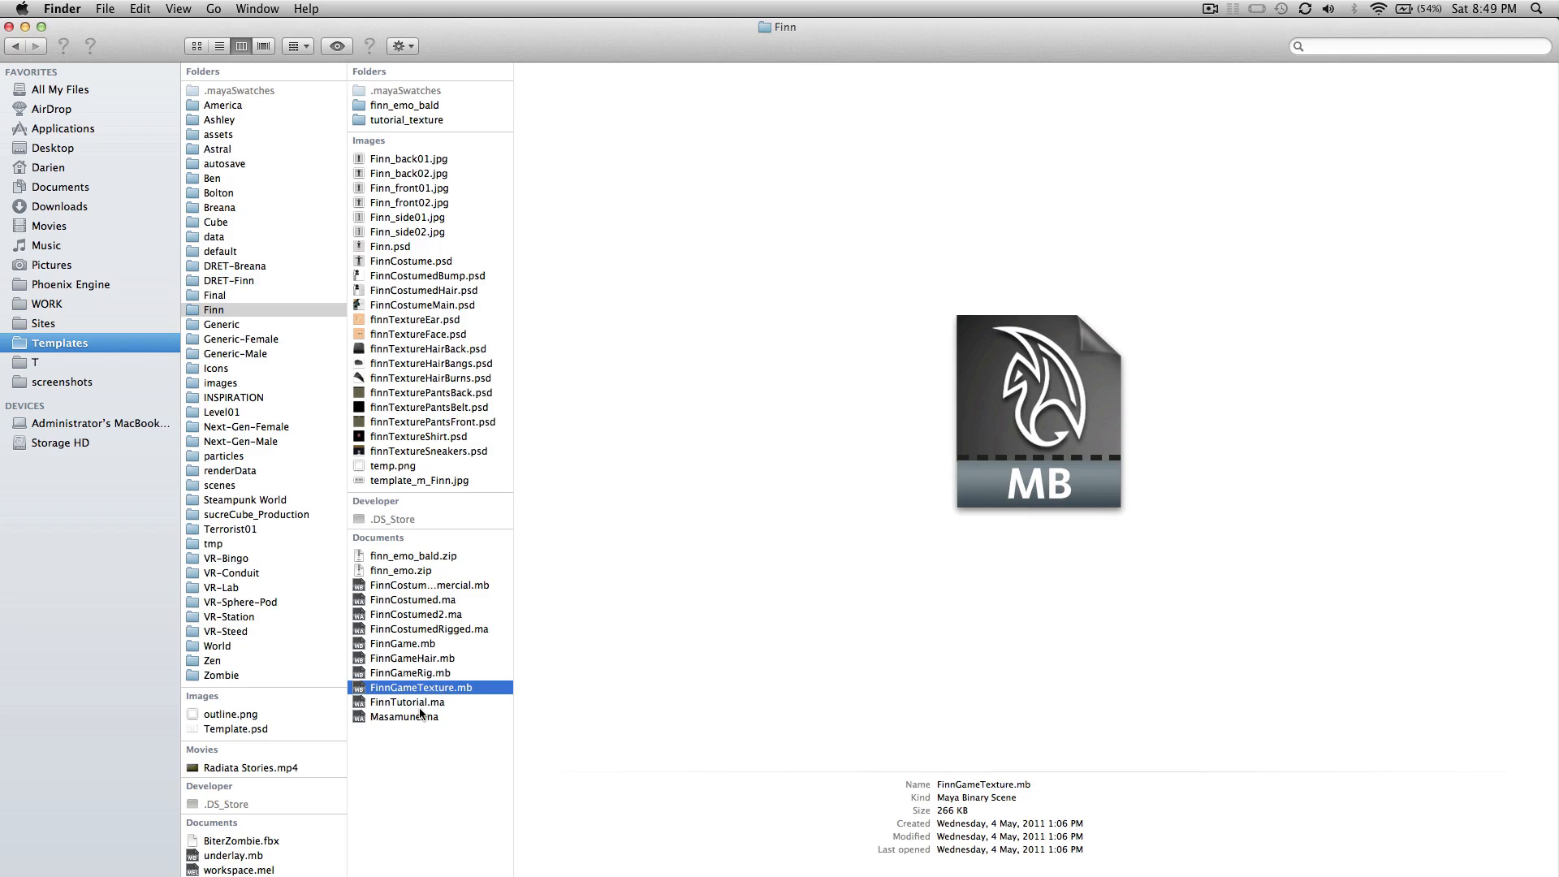
Step: Browse the Finn scene files in Finder, open FinnCostumed2.ma in Maya, and return to the Finn folder
left_click(418, 717)
left_click(430, 687)
left_click(436, 673)
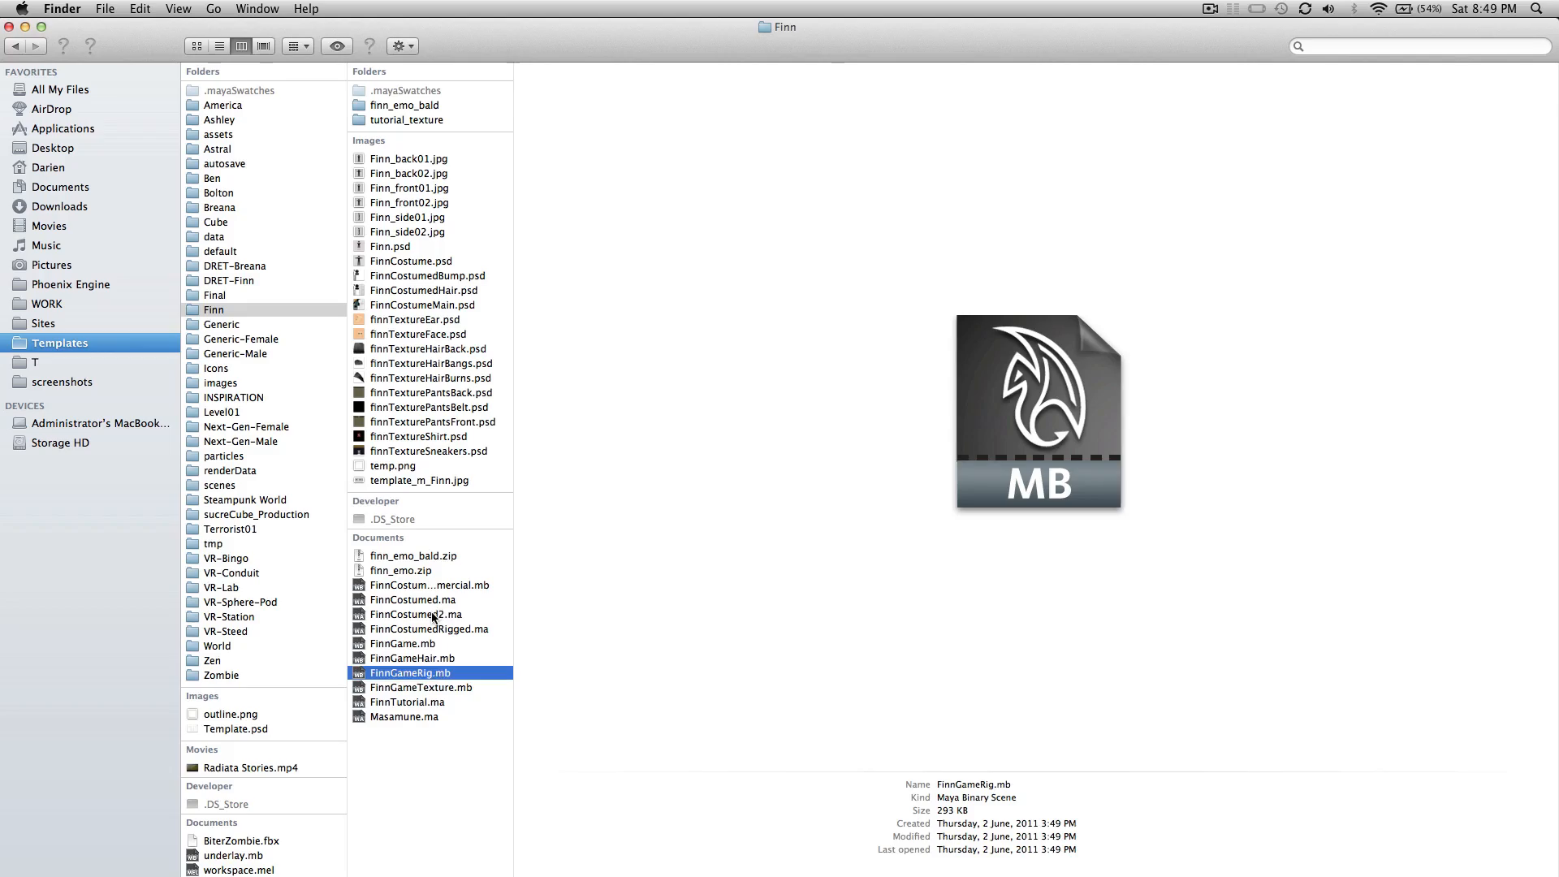
double_click(422, 614)
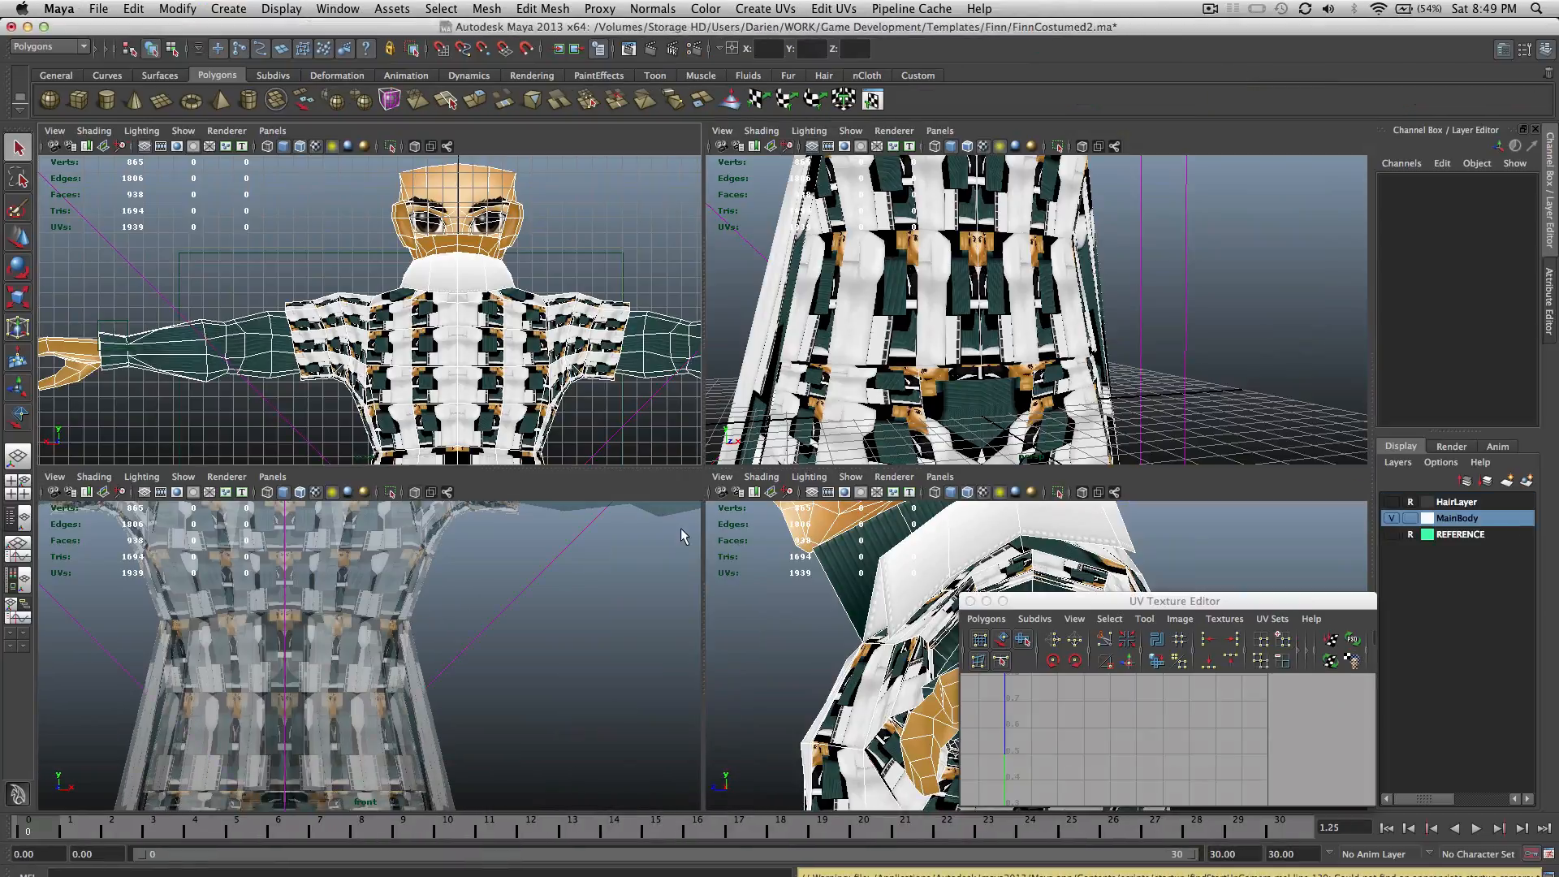
key("ctrl+Left")
left_click(795, 545)
key("ctrl+Right")
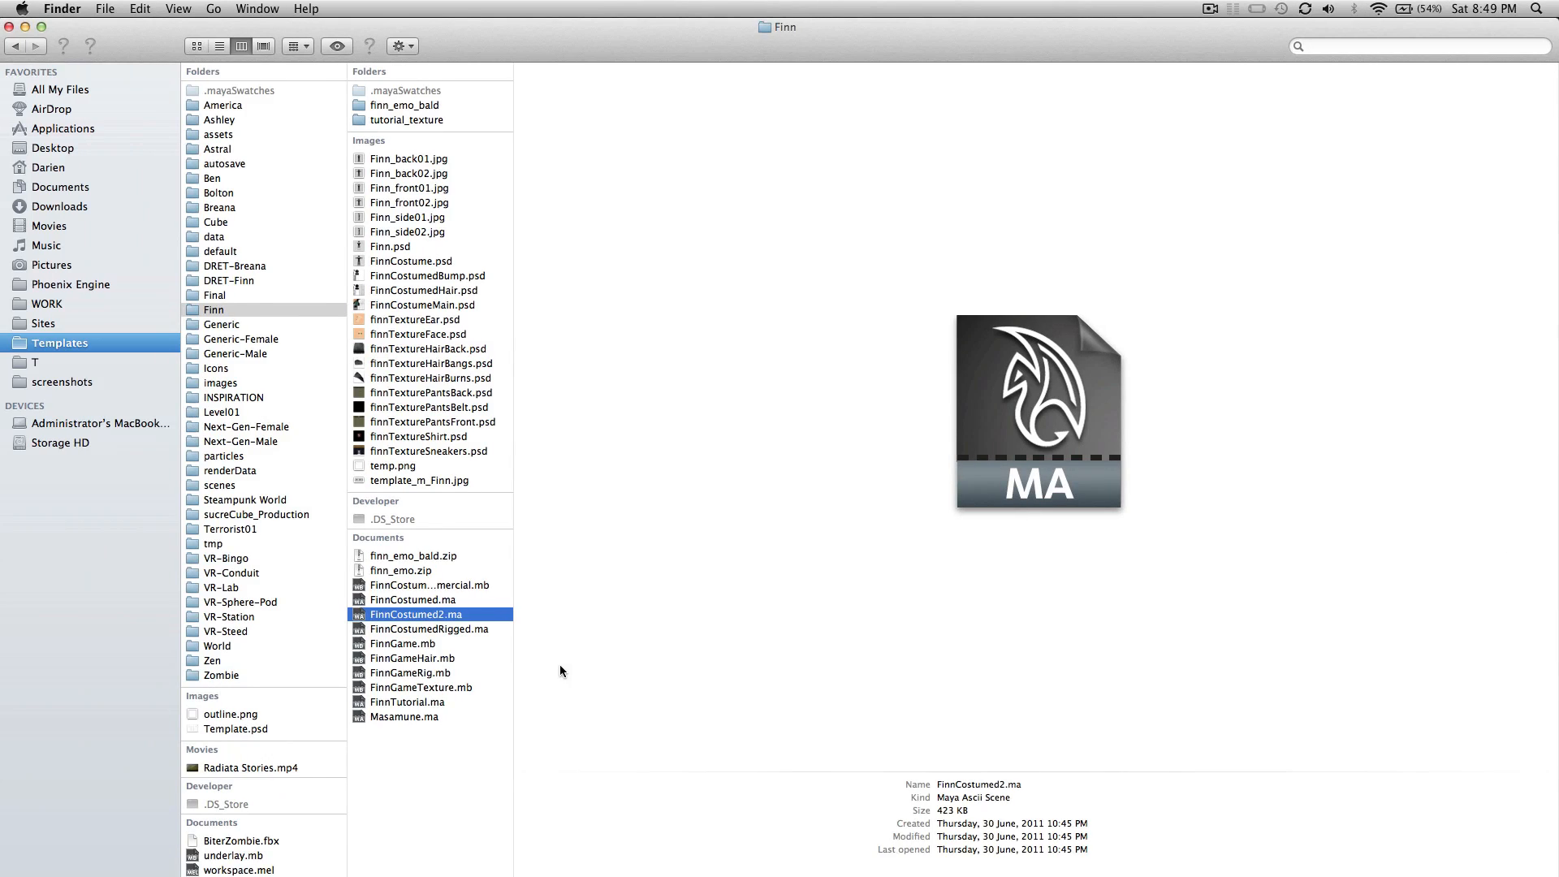
Step: Open FinnGame.mb without saving changes to the current scene, then go back to Finder
double_click(415, 646)
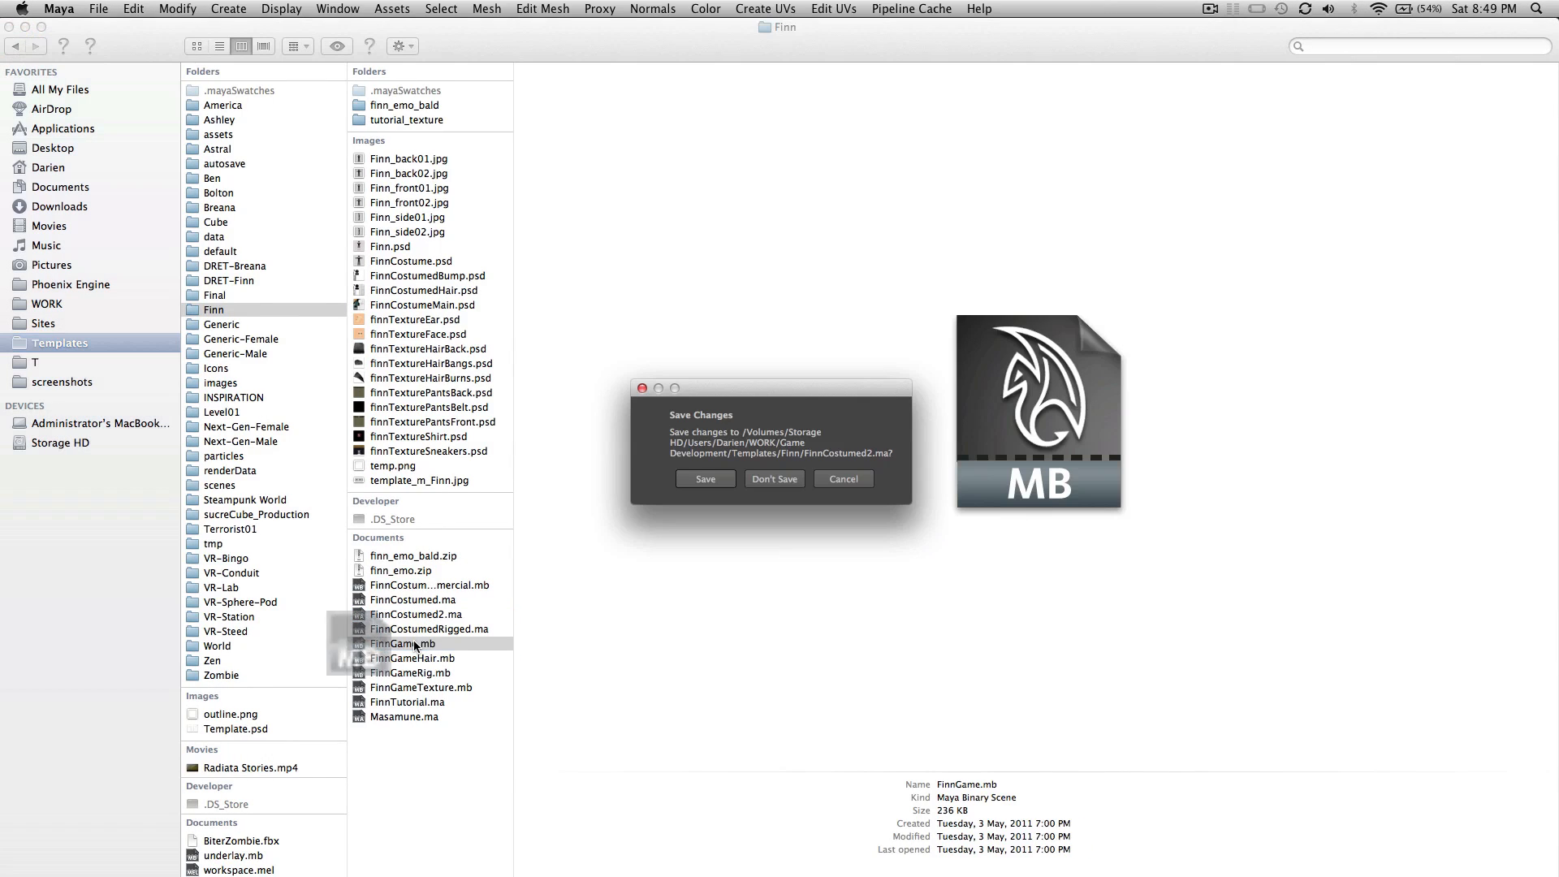
left_click(771, 484)
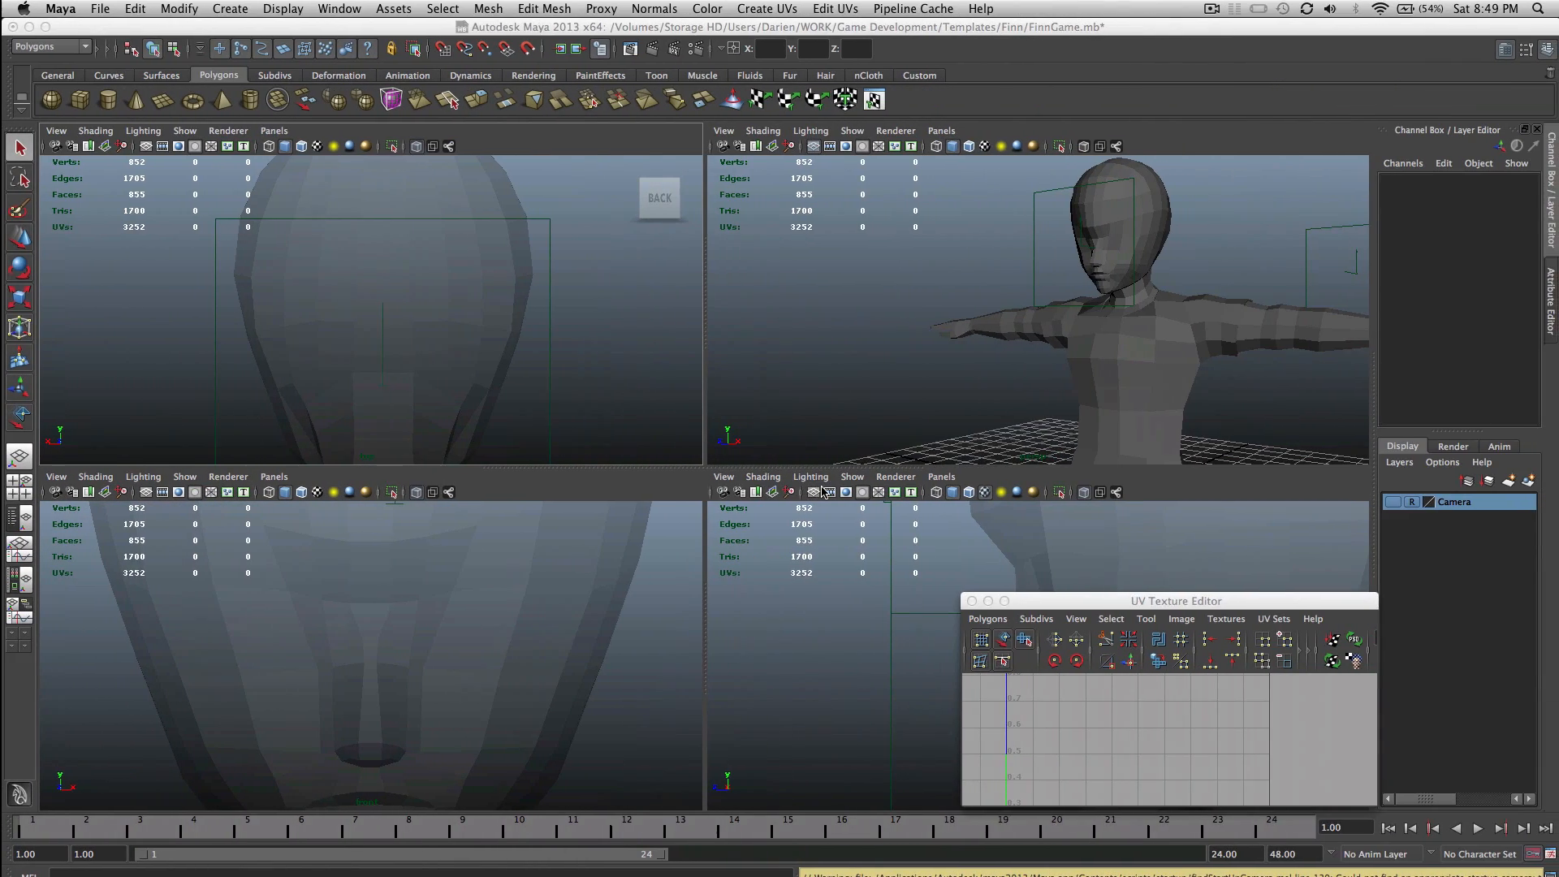
key("ctrl+Left")
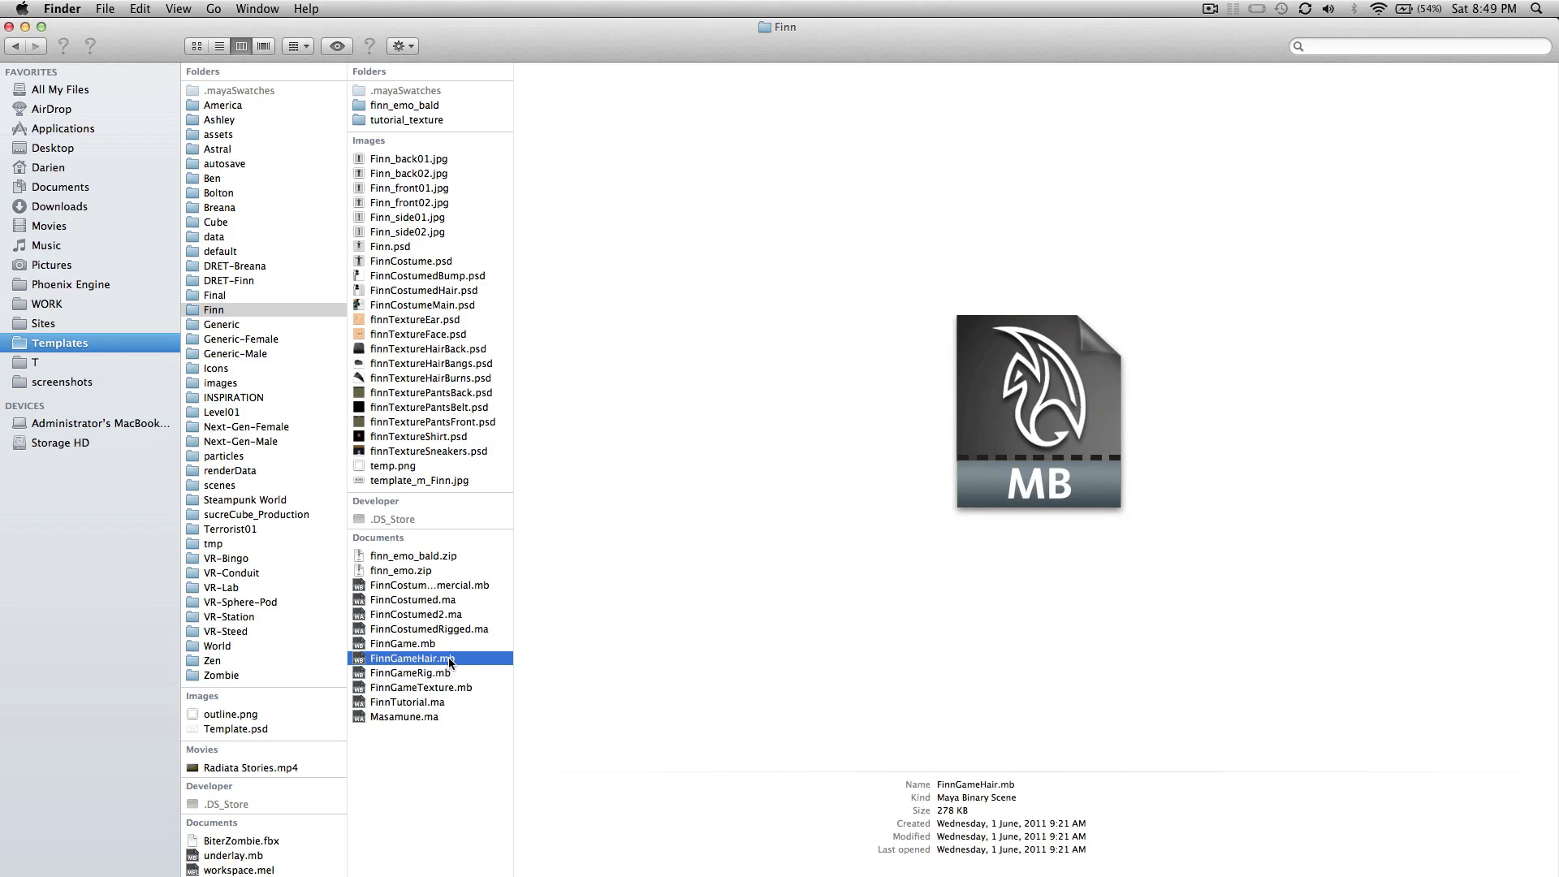
Step: Open FinnGameRig.mb without saving the current scene and examine the textured head, hair and shirt
double_click(452, 673)
left_click(791, 477)
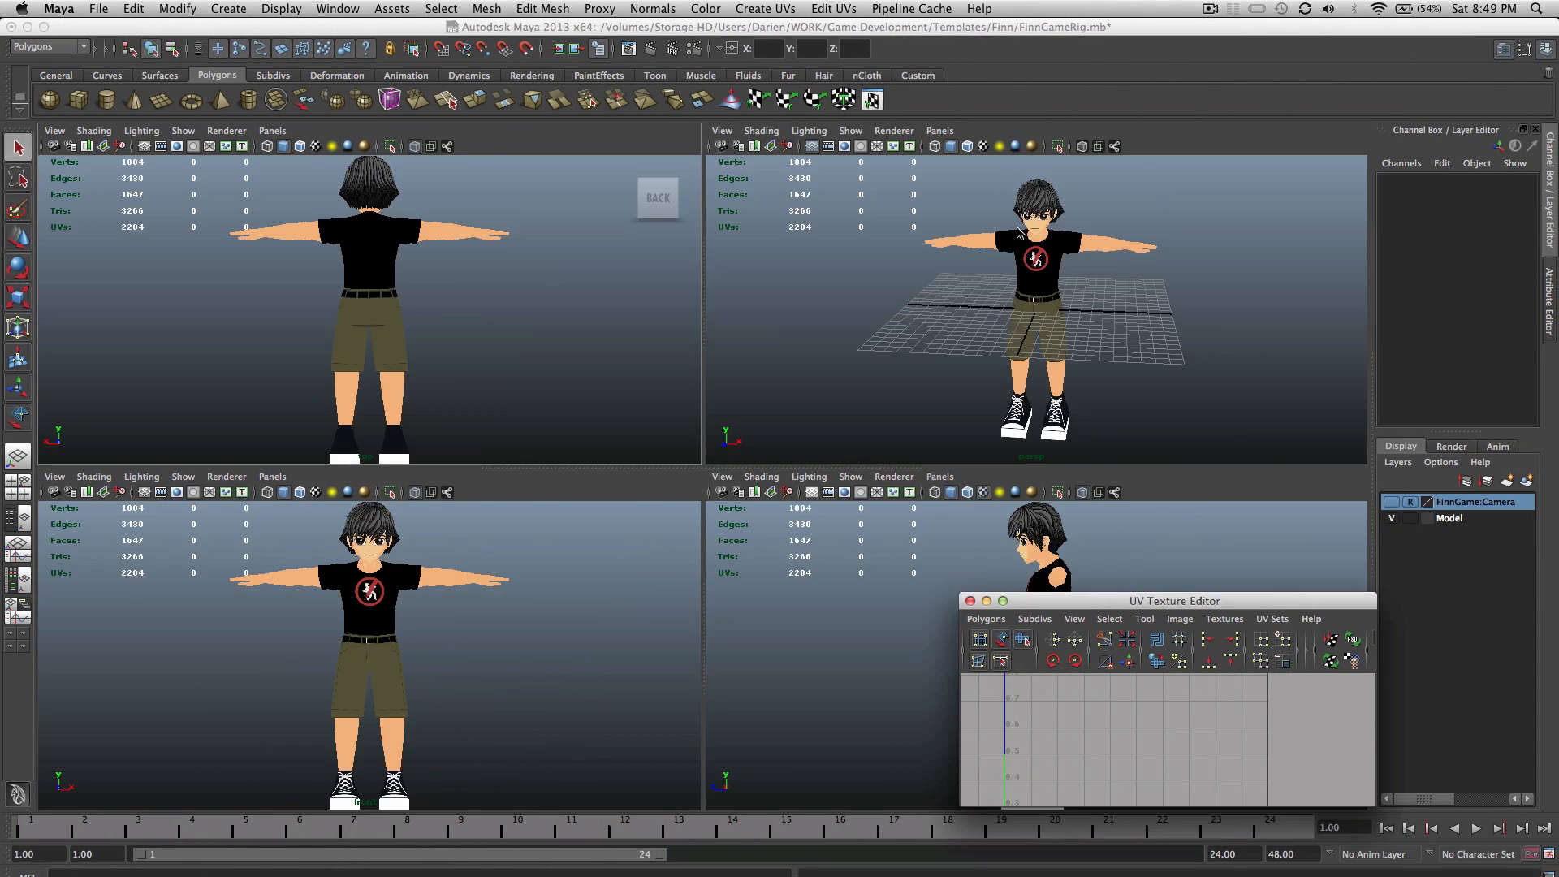
scroll(1035, 288, "up", 5)
left_click_drag(1069, 220, 1115, 296, "alt")
scroll(1040, 347, "up", 3)
scroll(1192, 294, "down", 3)
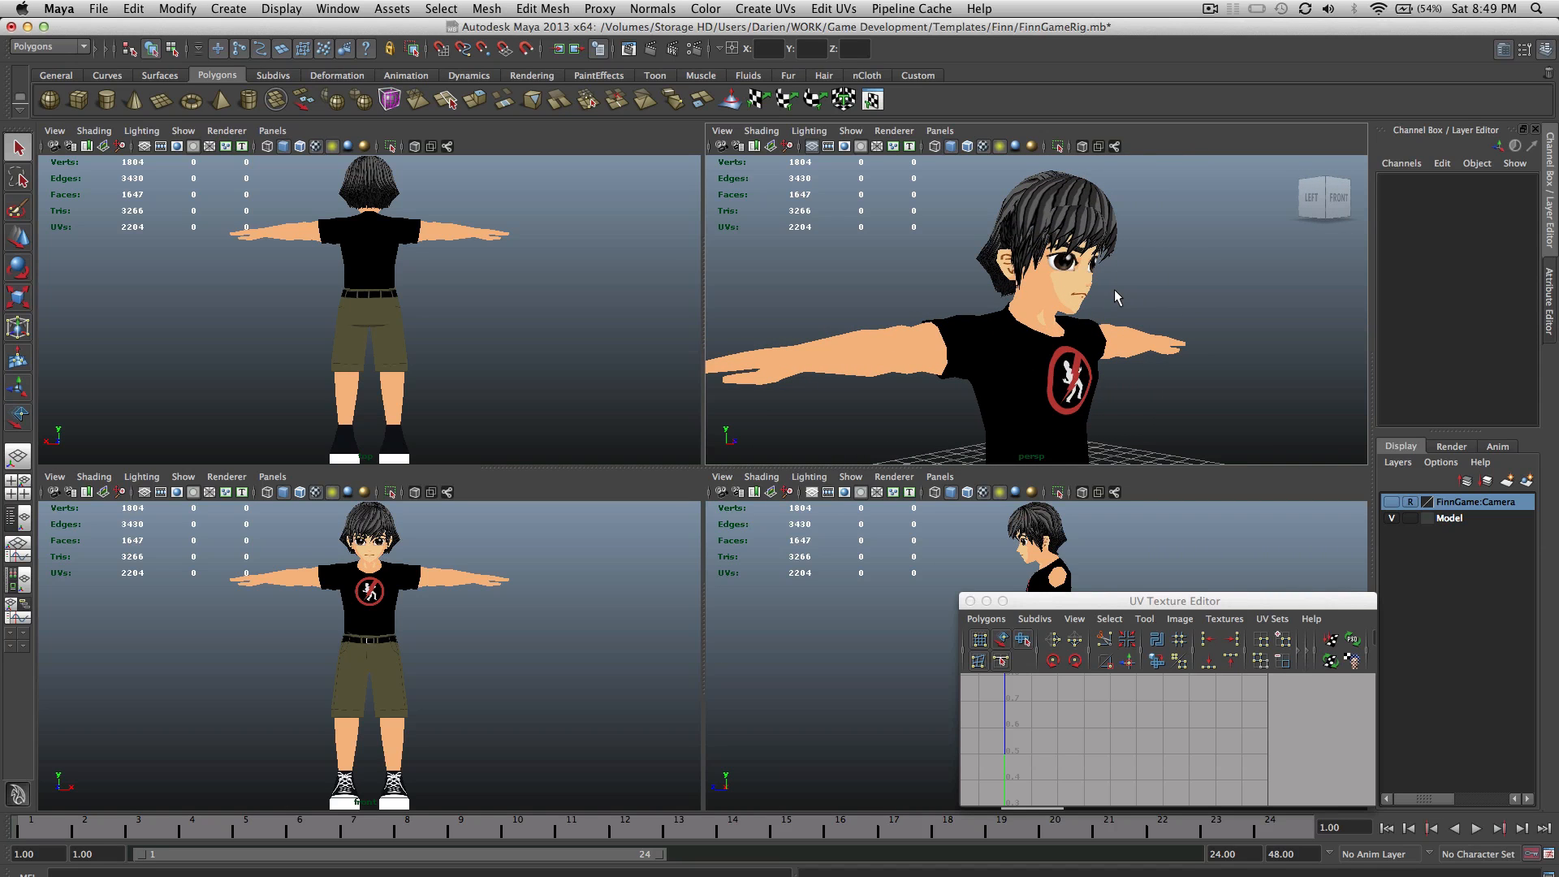
Step: Examine the rigged character's face and shirt logo from the front and the side
left_click(1072, 291)
left_click(1155, 299)
left_click_drag(1156, 290, 1080, 230, "alt")
scroll(1024, 305, "down", 6)
scroll(1023, 230, "up", 2)
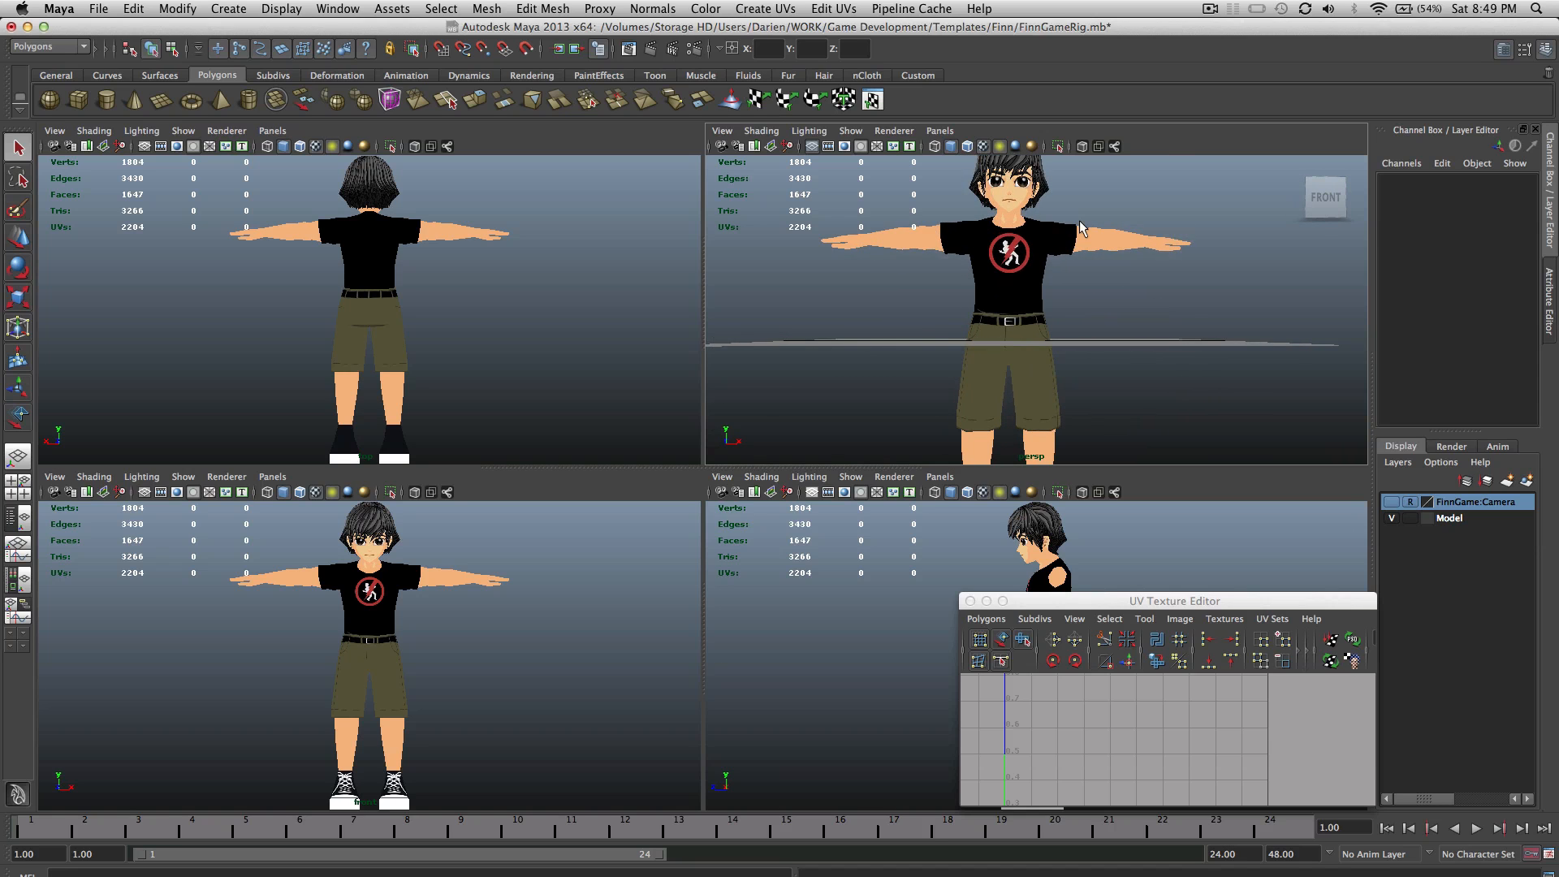
scroll(1081, 230, "up", 1)
key("ctrl+Left")
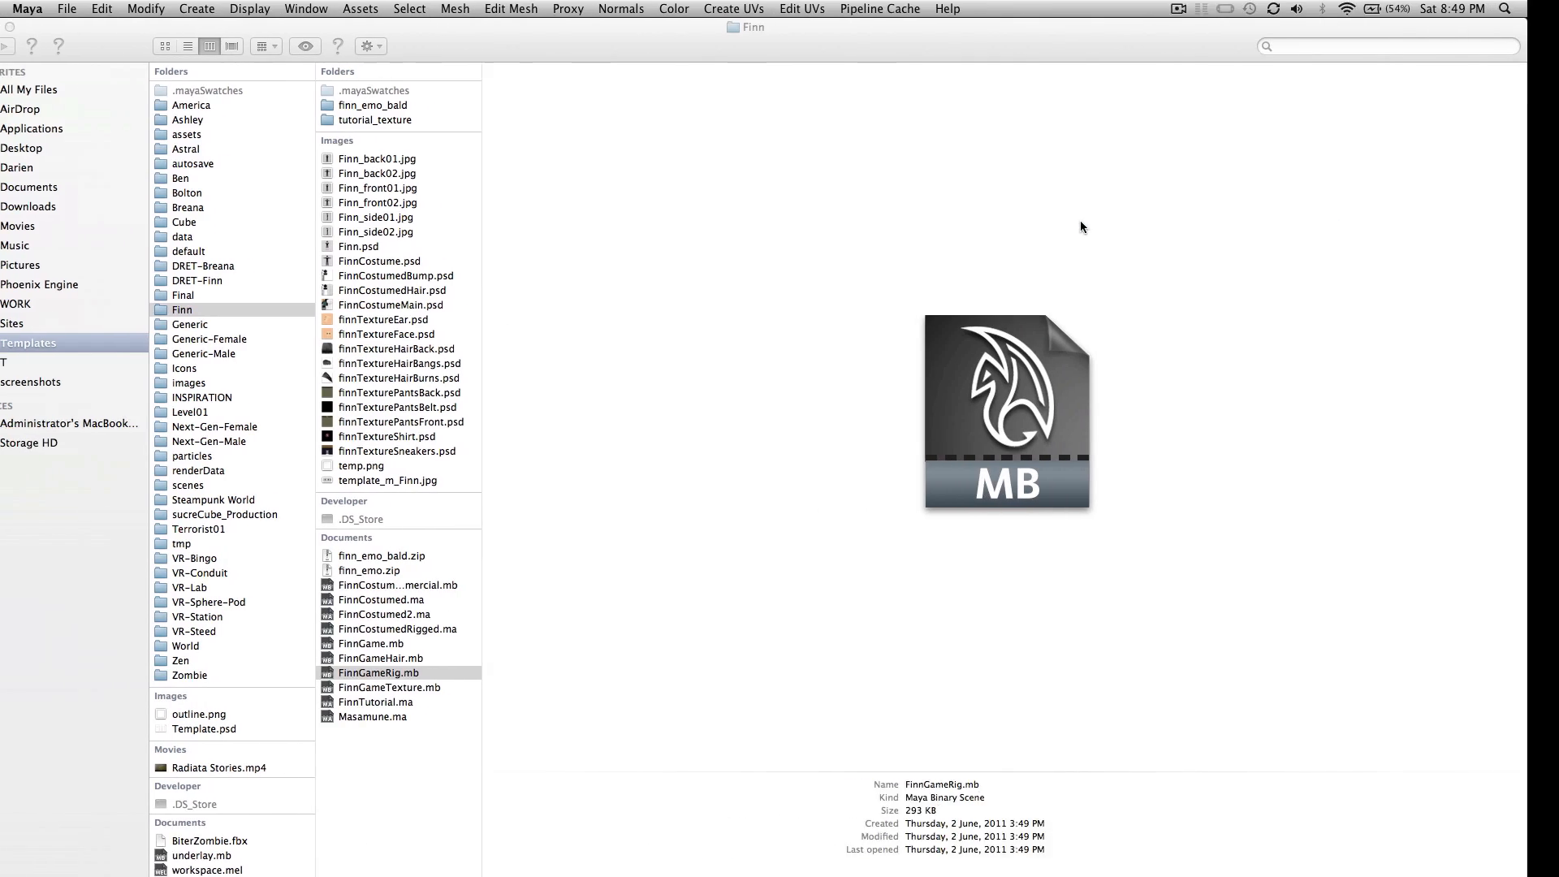
key("ctrl+Right")
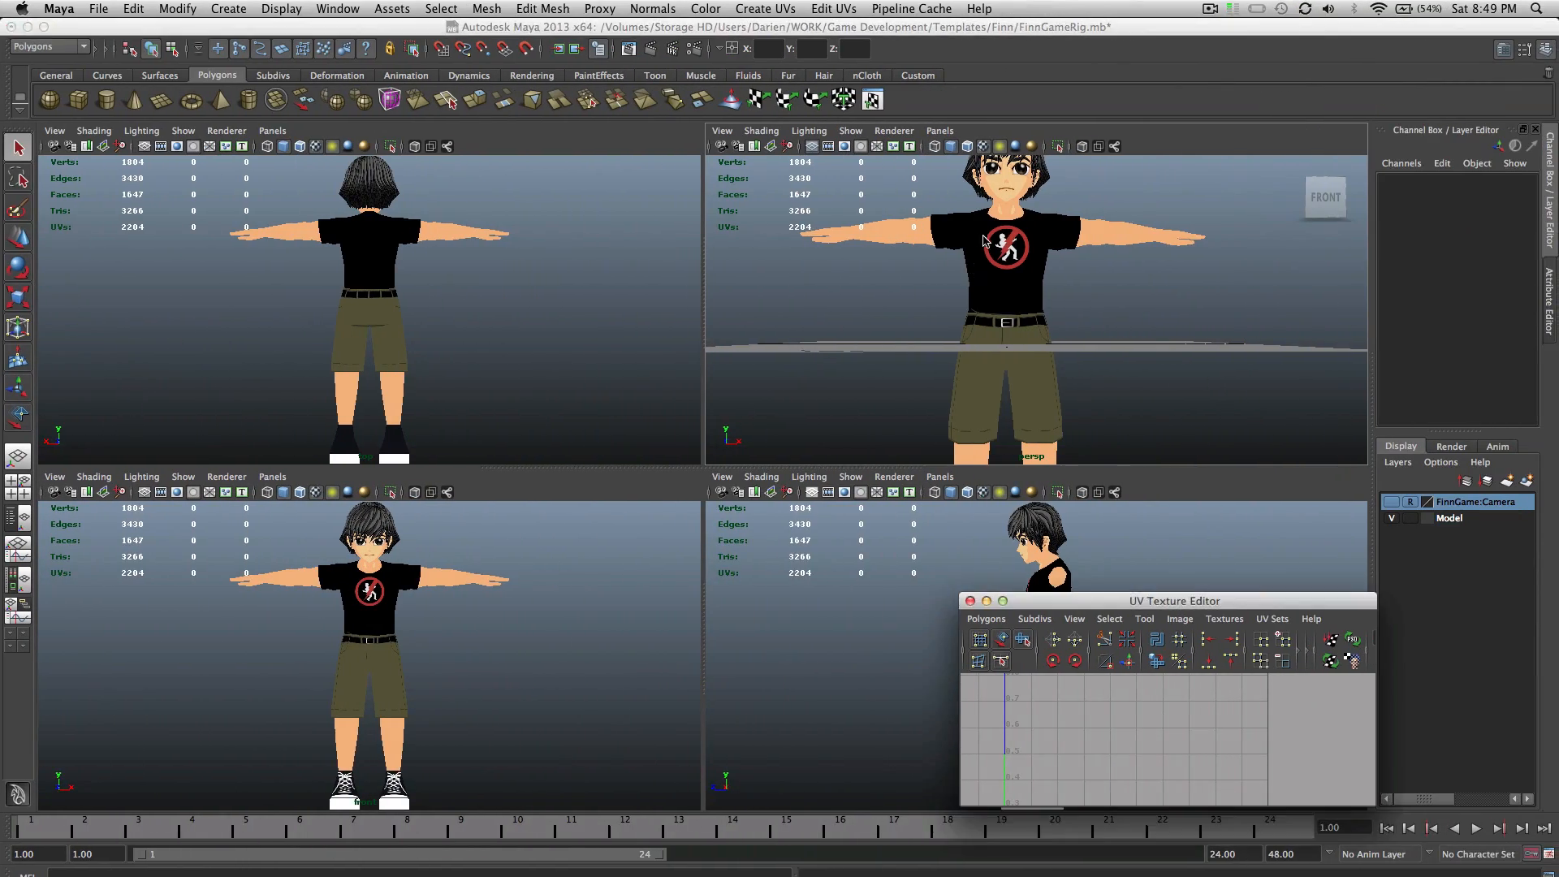
scroll(984, 188, "up", 4)
middle_click_drag(983, 188, 980, 341, "alt")
left_click_drag(980, 341, 990, 386, "alt")
left_click_drag(1051, 313, 930, 311, "alt")
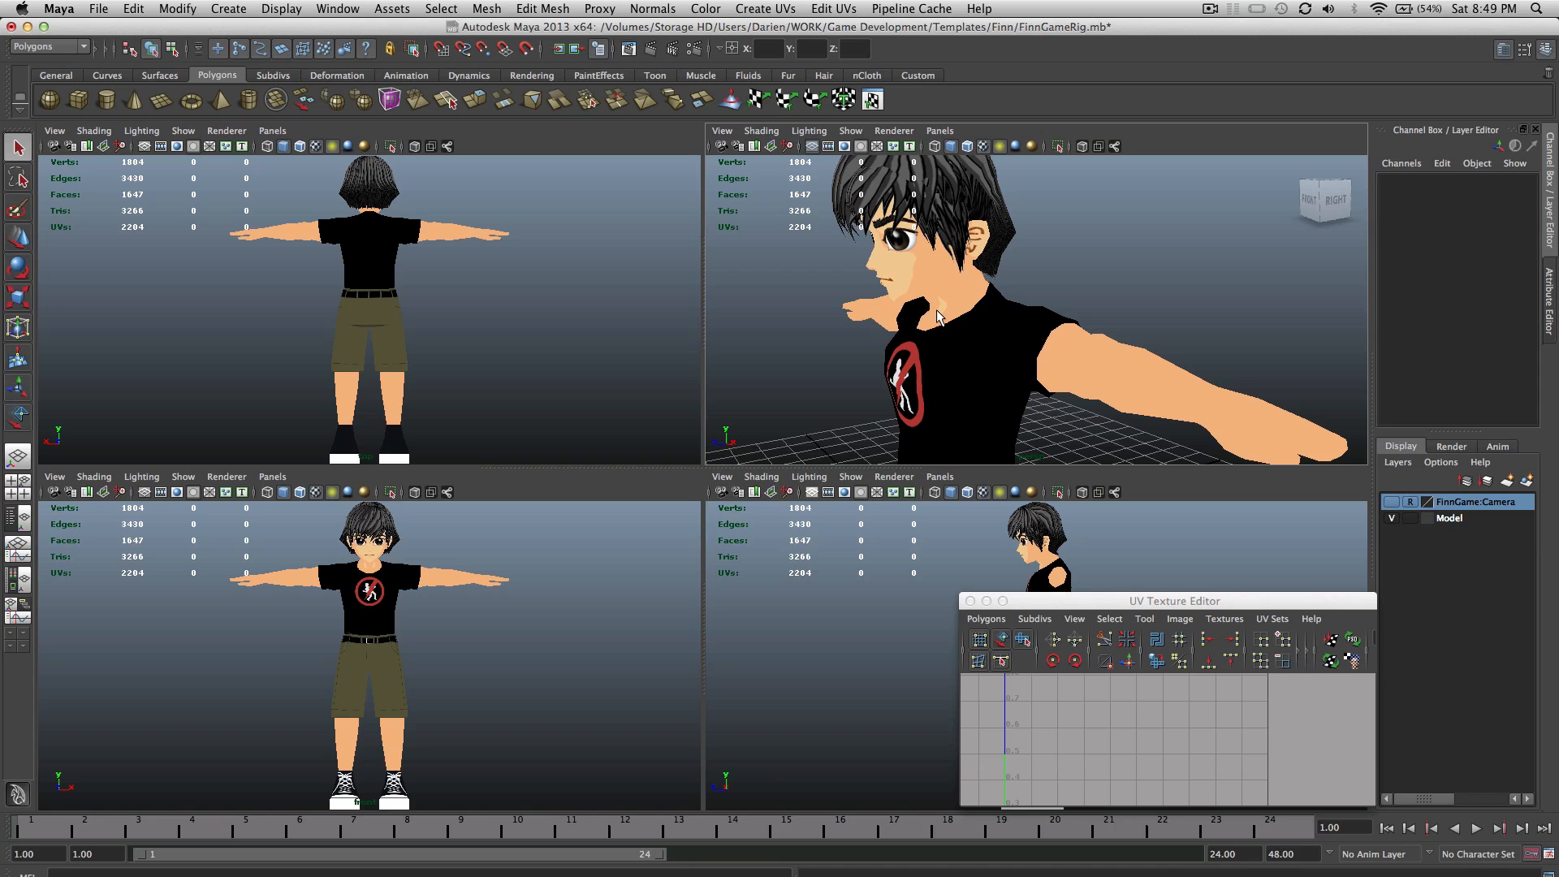
Step: Switch to Finder and preview the FinnCostumeMain.psd texture at a larger size
key("ctrl+Left")
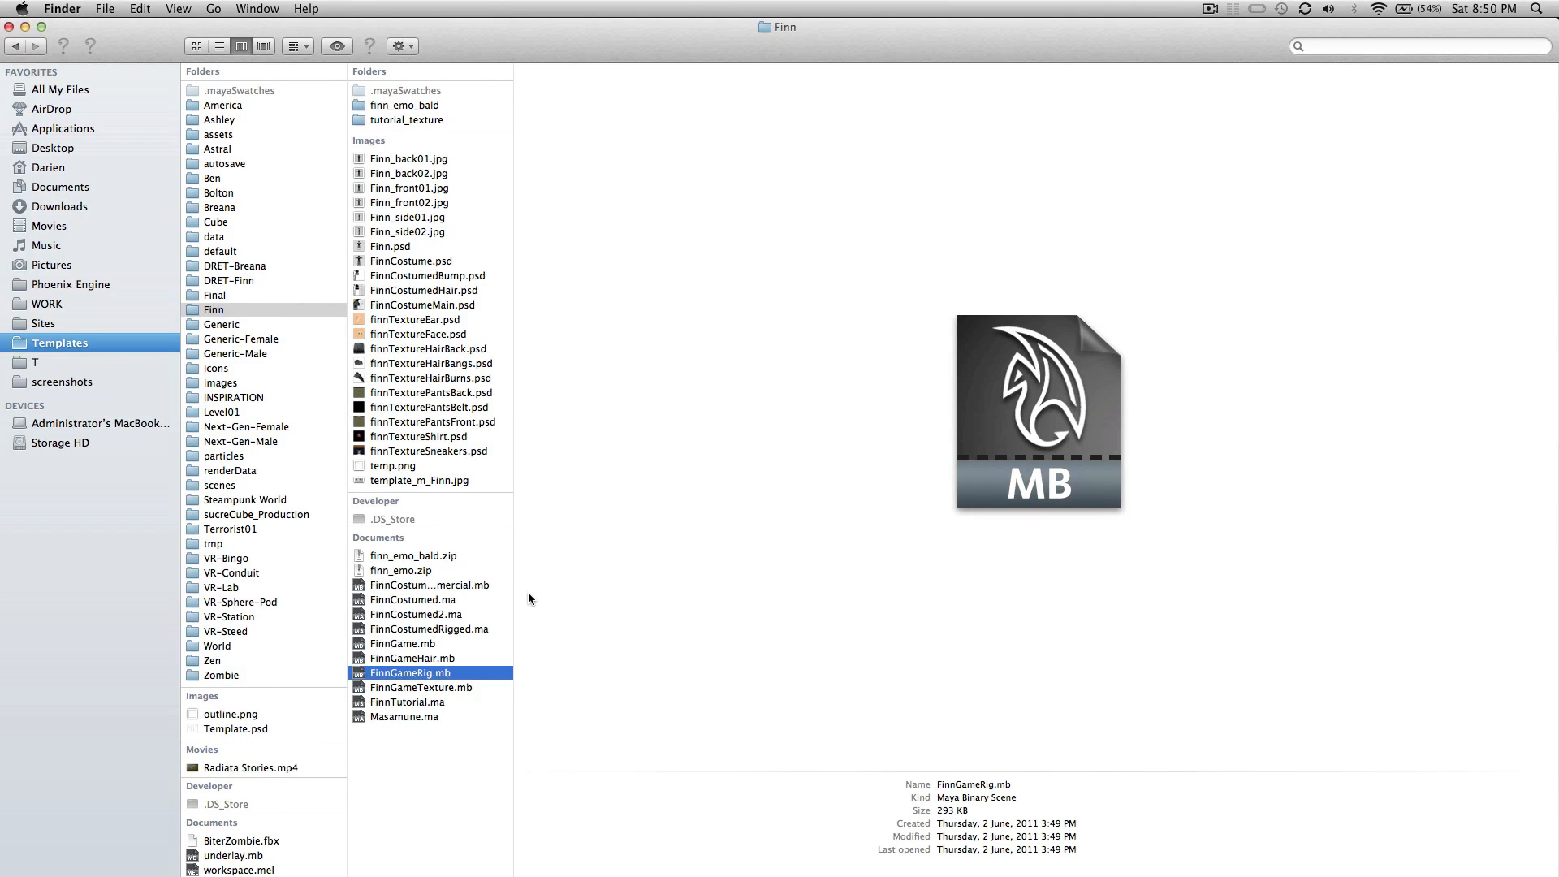
left_click(459, 304)
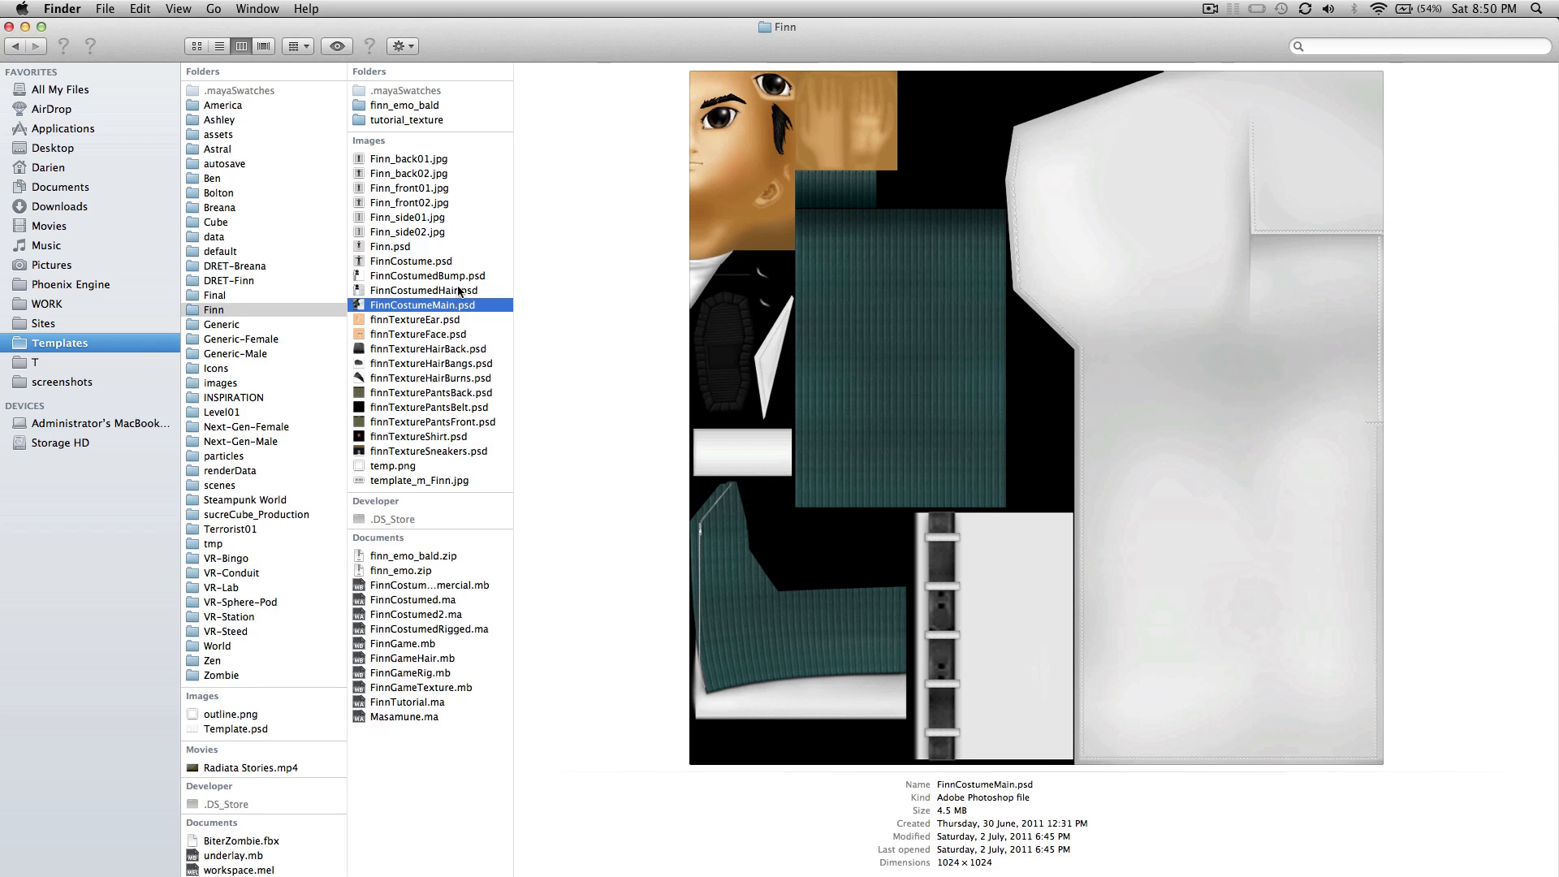
left_click(352, 45)
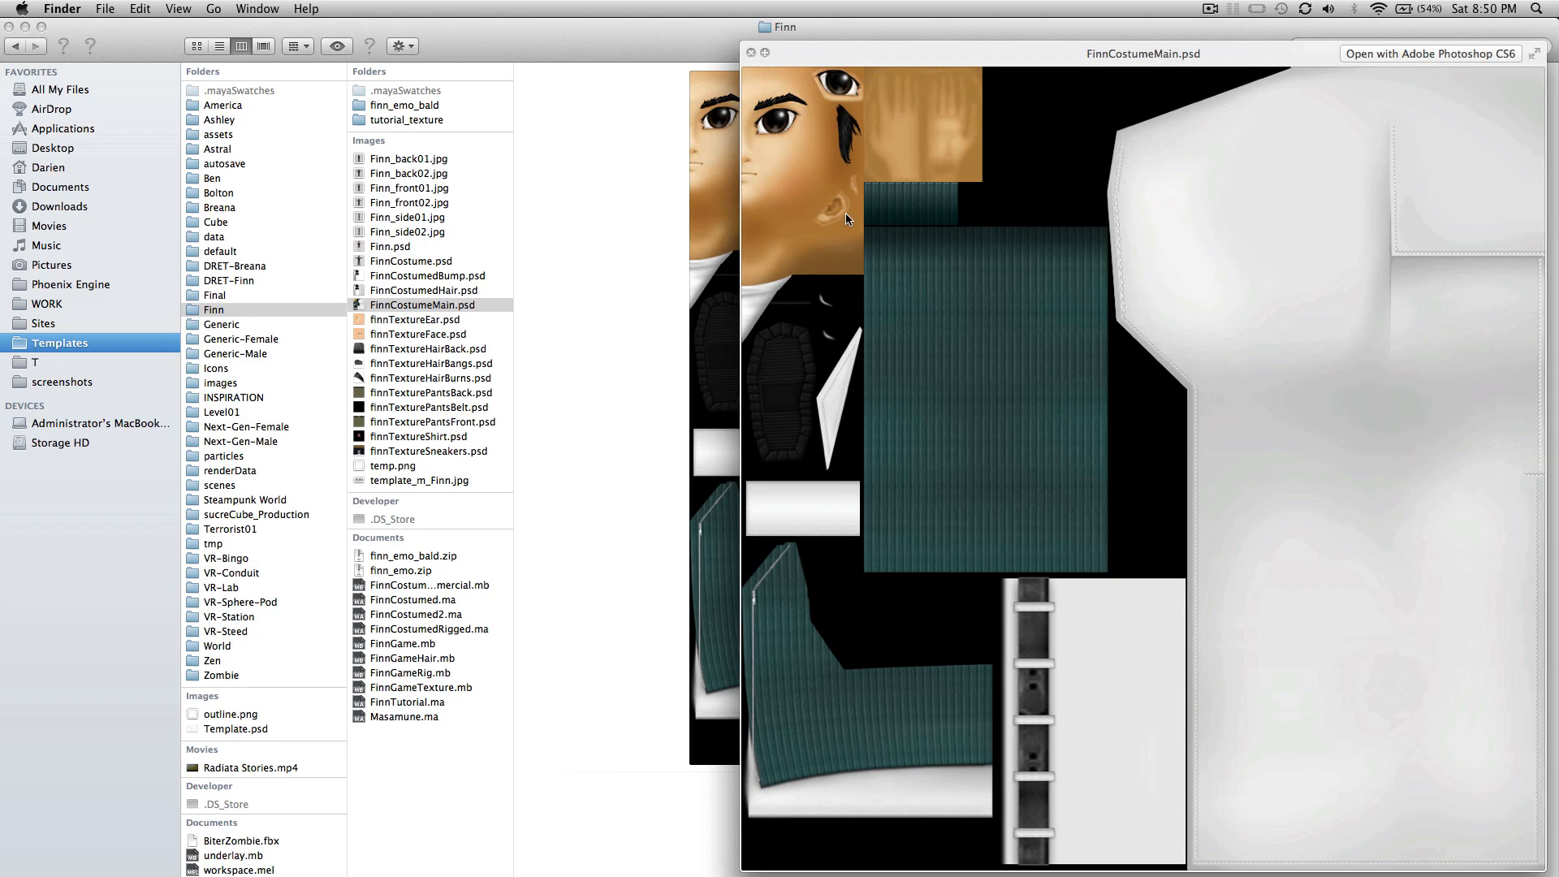
key("space")
Step: Open FinnCostumedRigged.ma in Maya without saving the current scene and examine the character's head
double_click(477, 629)
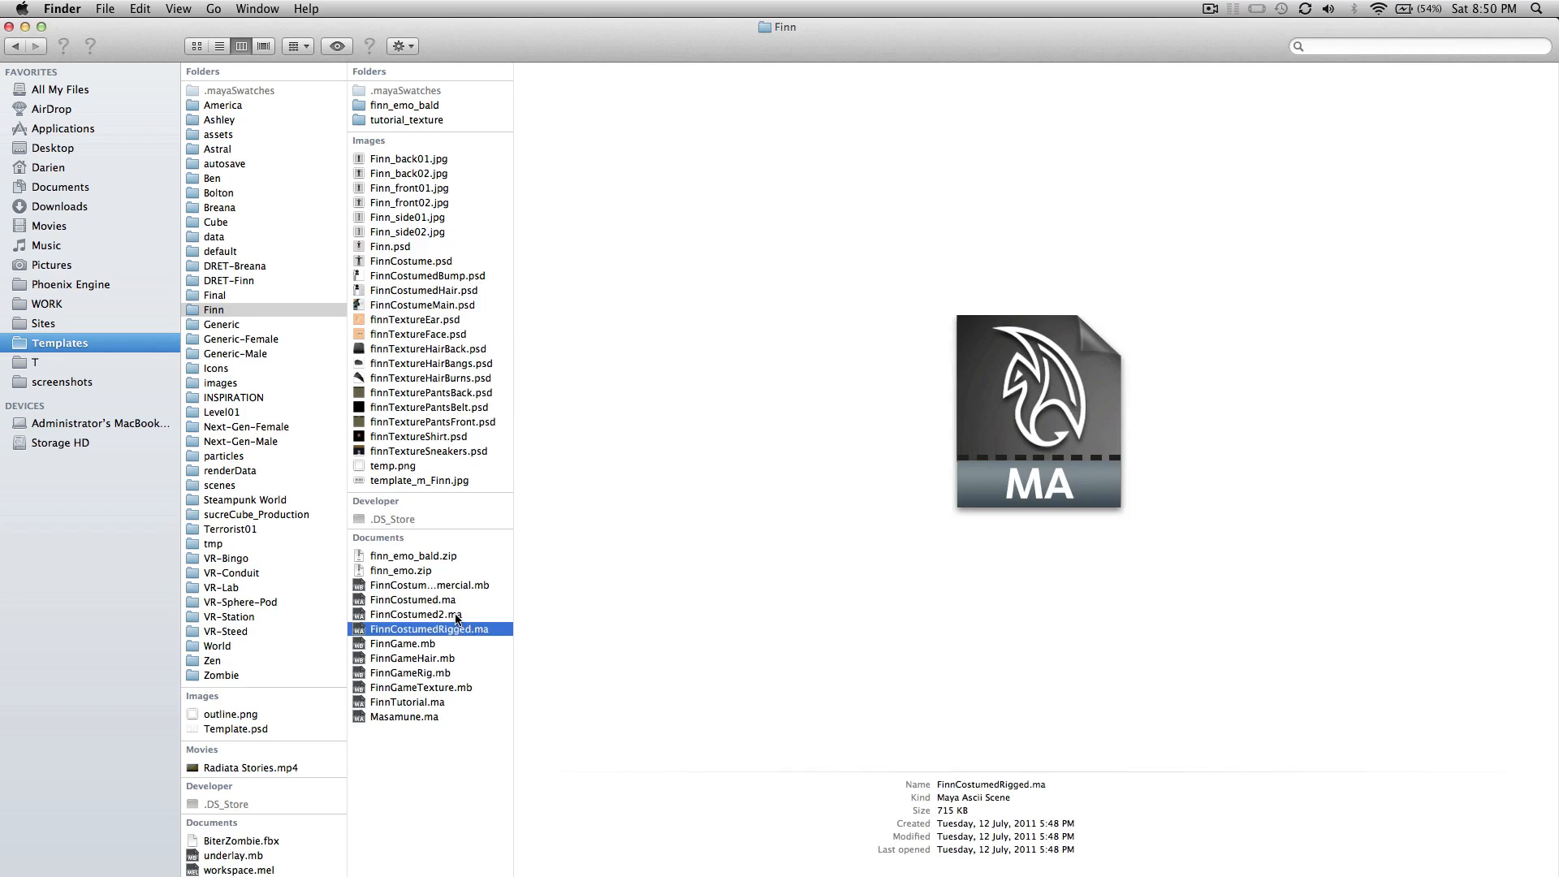
left_click(774, 479)
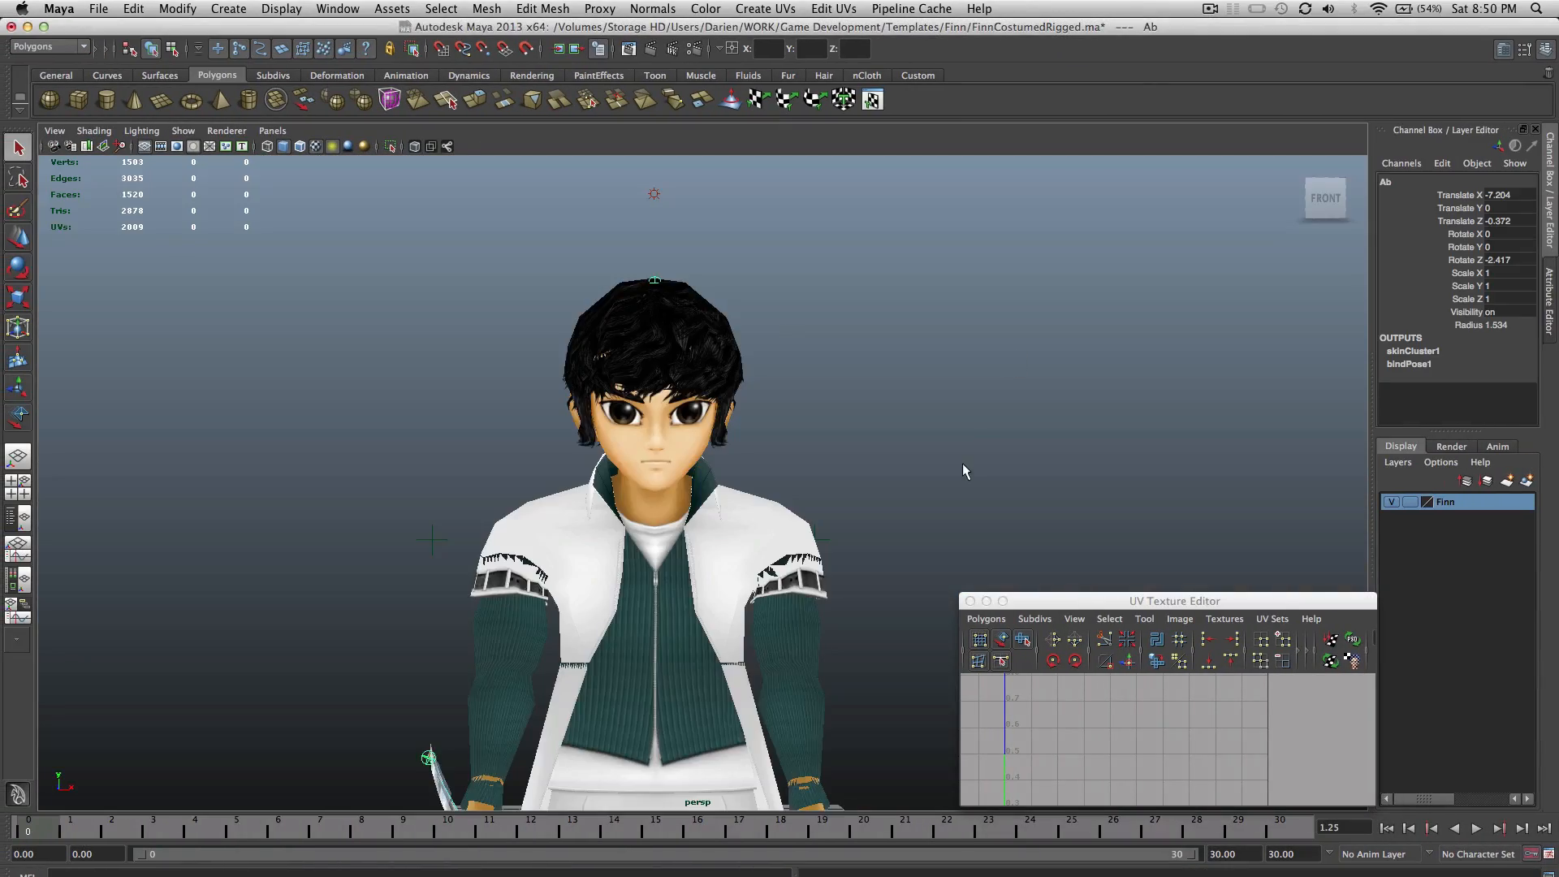
left_click_drag(965, 471, 807, 194, "alt")
middle_click_drag(714, 338, 716, 528, "alt")
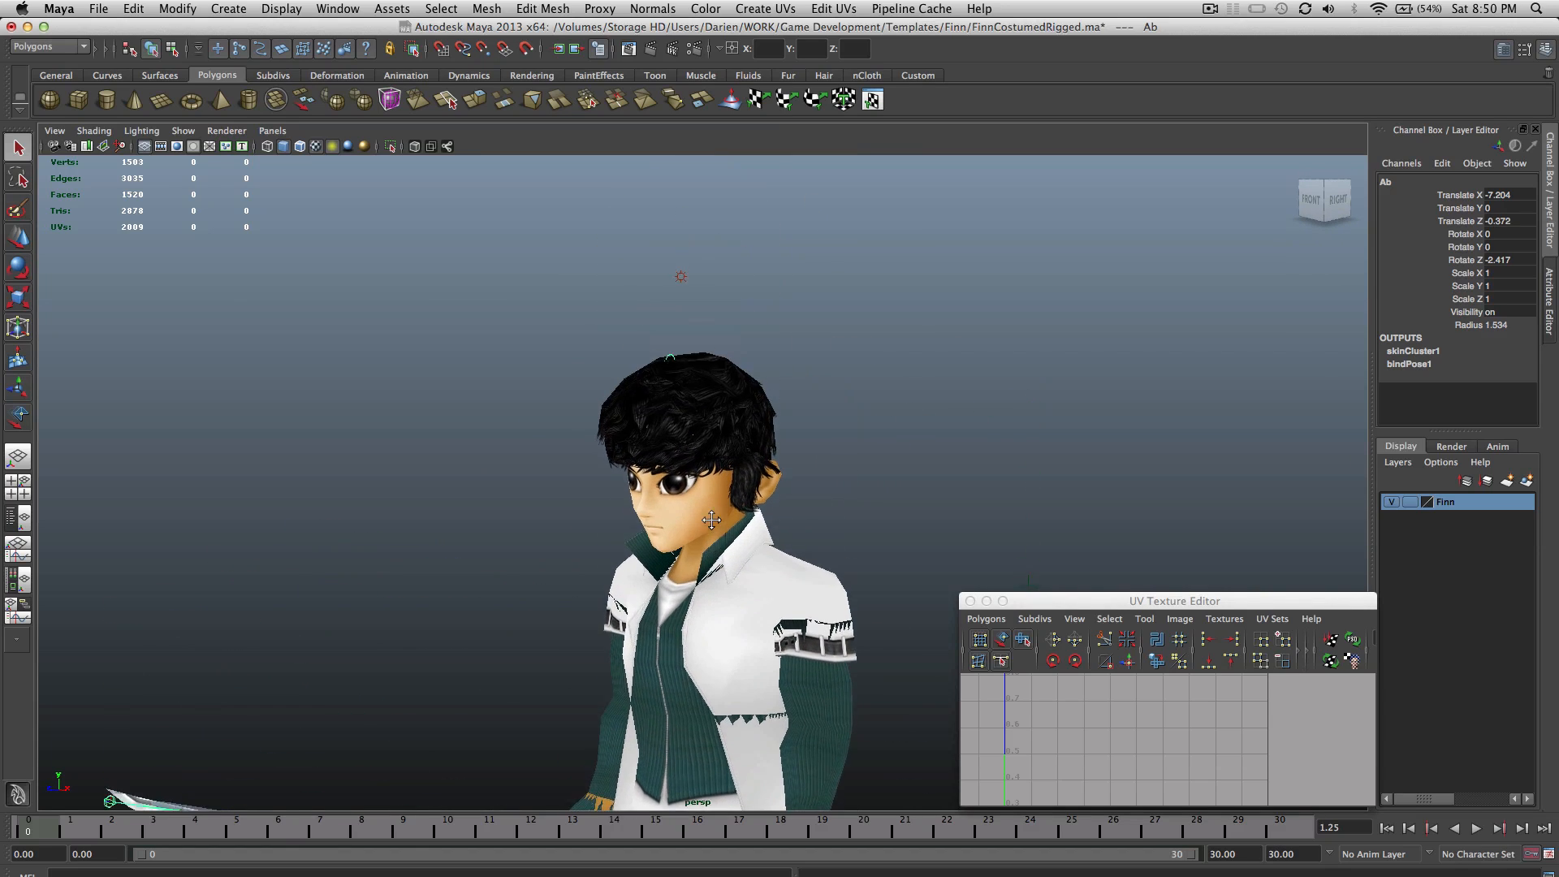
scroll(717, 516, "up", 6)
left_click_drag(717, 511, 761, 489, "alt")
Step: Select the character mesh, switch it to face mode, and inspect individual faces around the eye
left_click(776, 415)
scroll(779, 413, "up", 3)
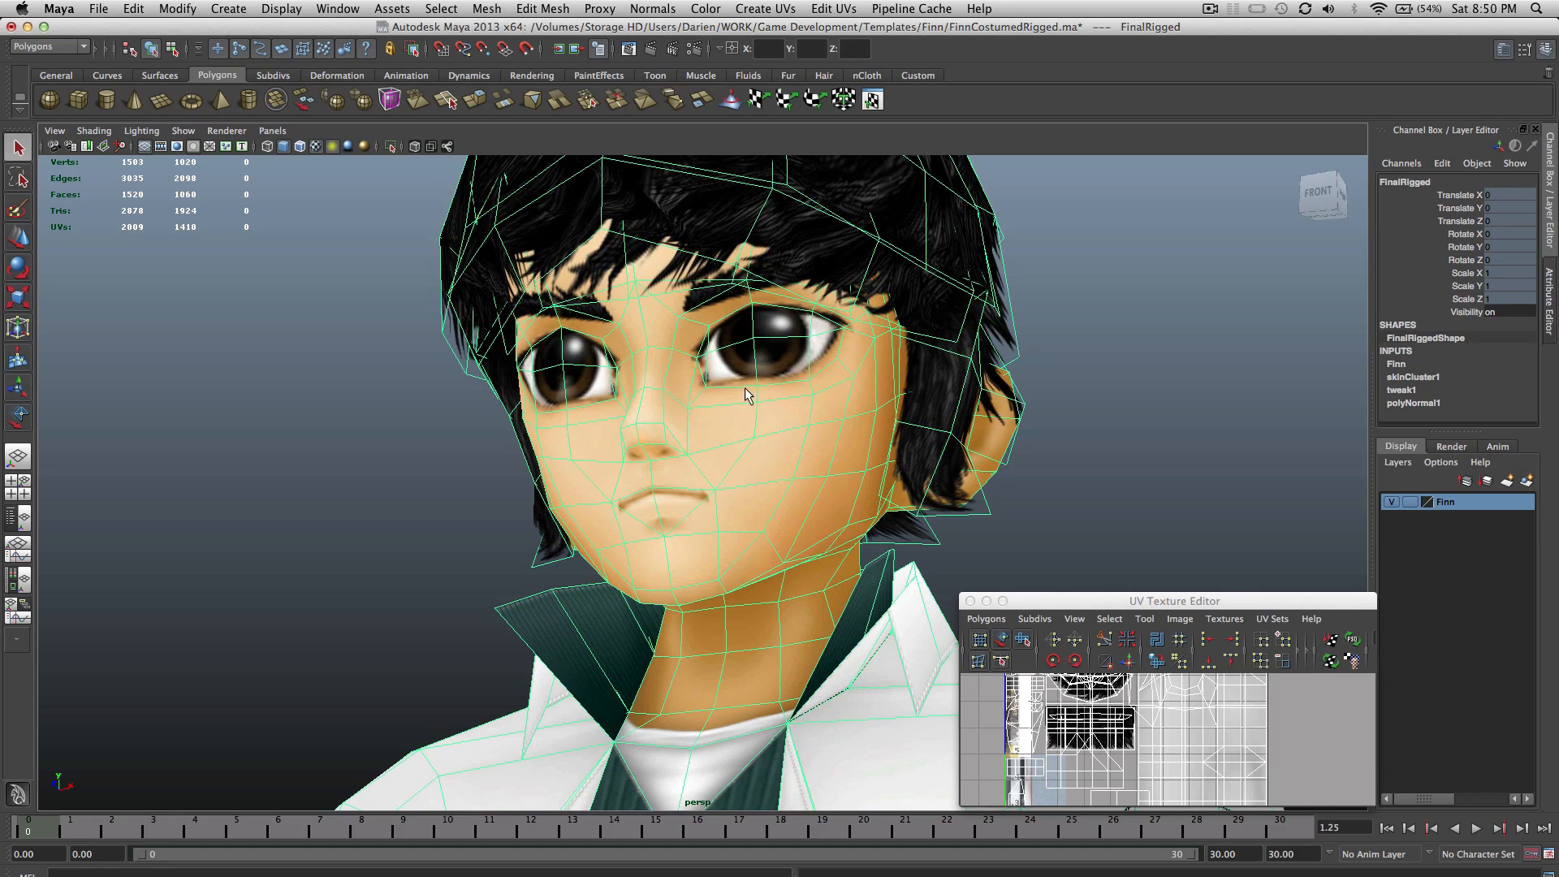
right_click_drag(748, 396, 812, 396)
left_click(737, 367)
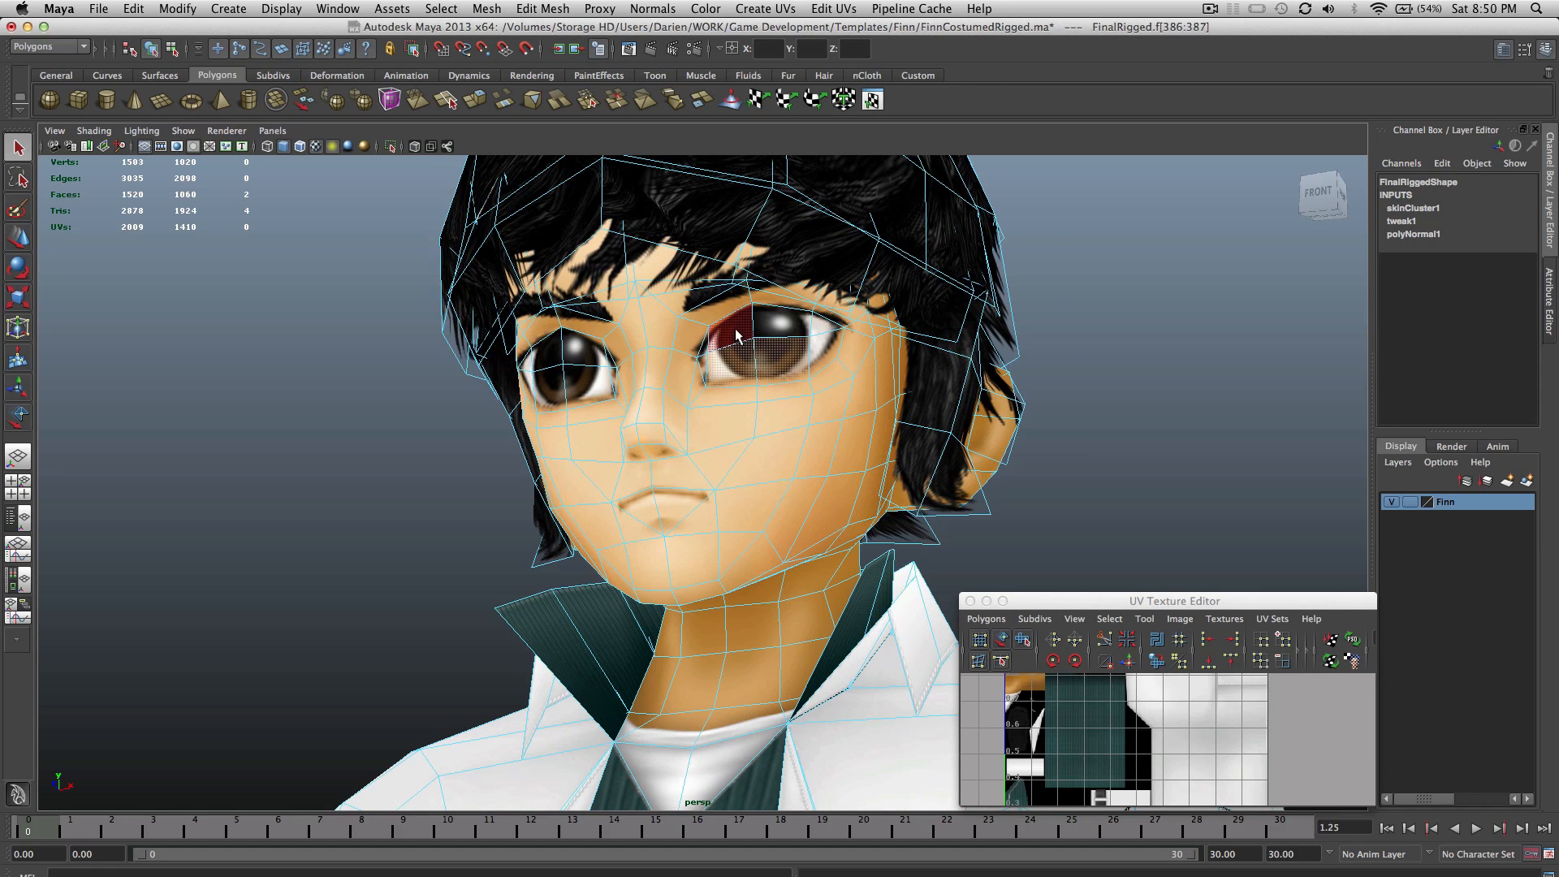
left_click(822, 335)
scroll(822, 335, "down", 5)
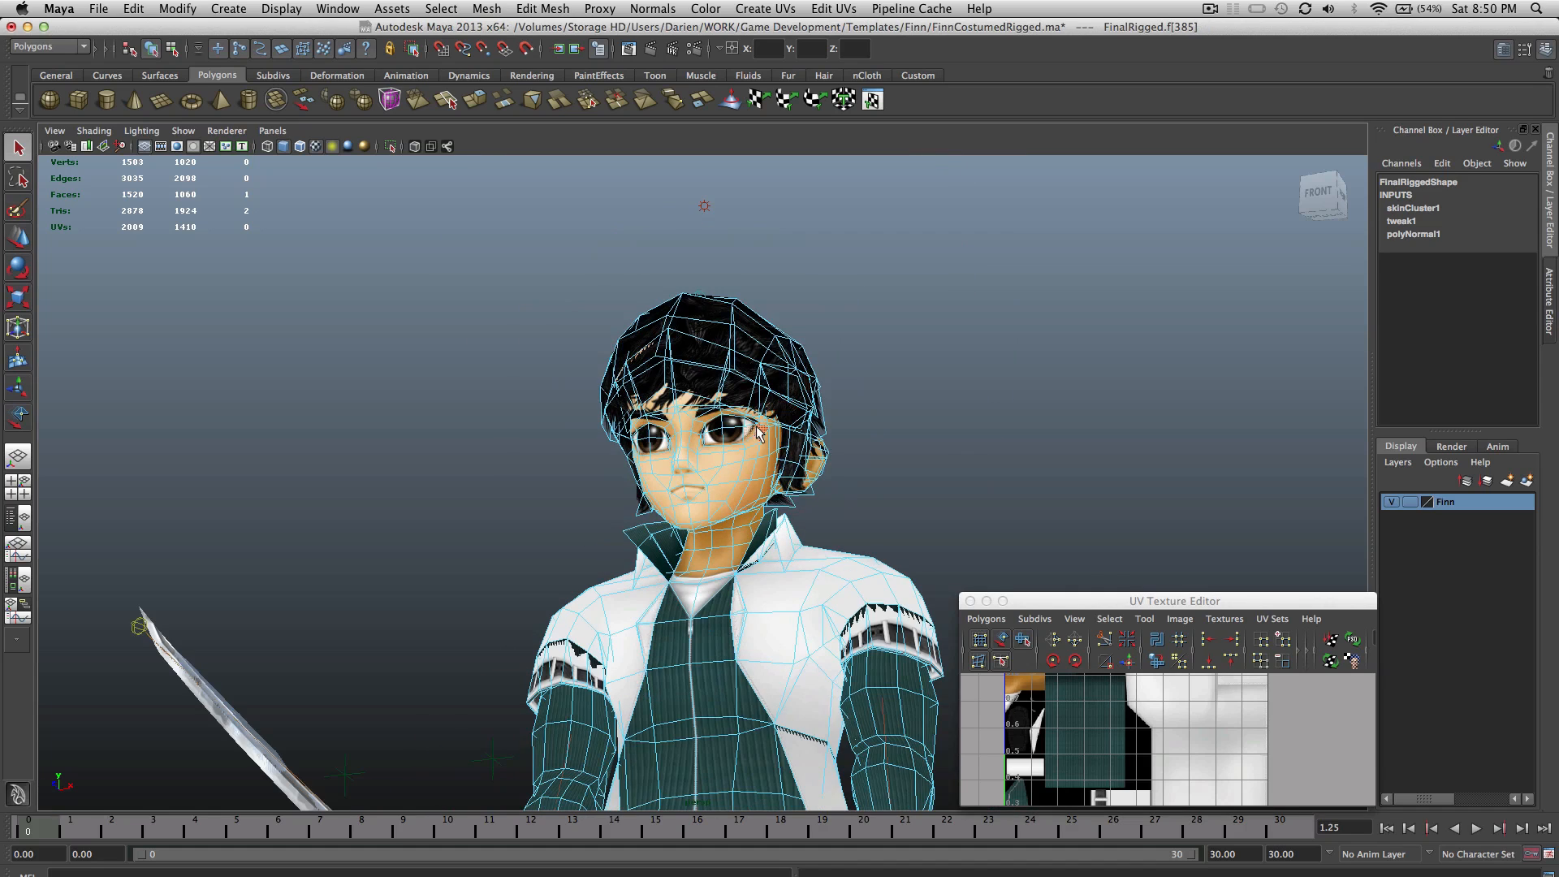
Step: Return to object mode, deselect the mesh, and examine the full costume from several angles
right_click_drag(752, 433, 797, 407)
left_click(858, 455)
left_click_drag(859, 455, 820, 492, "alt")
scroll(820, 490, "down", 2)
scroll(797, 554, "down", 5)
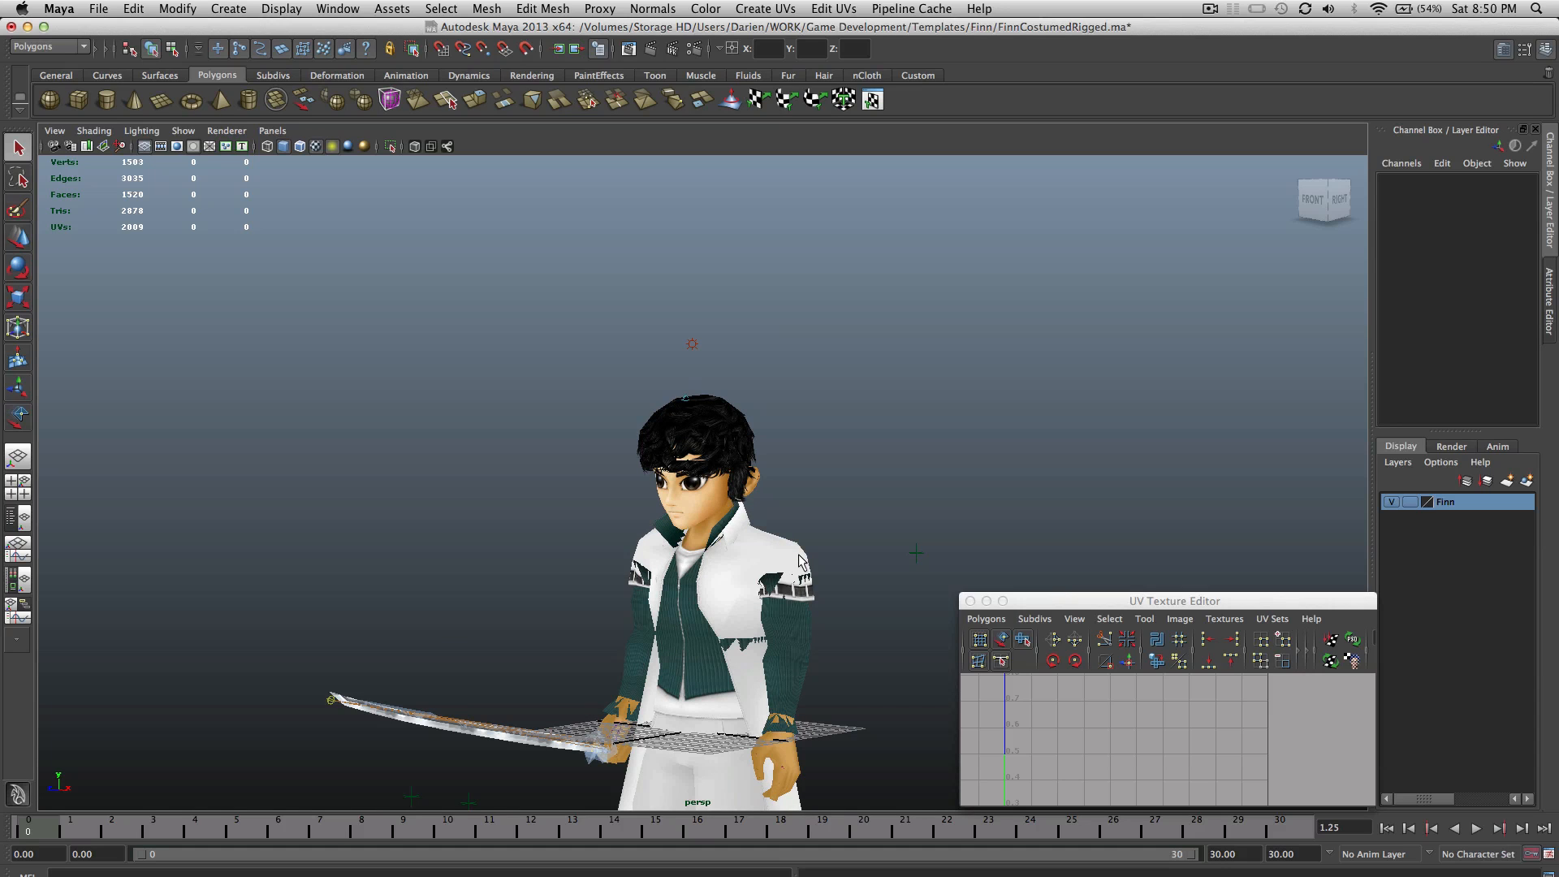
left_click(802, 562)
scroll(811, 587, "down", 3)
middle_click_drag(810, 587, 769, 356, "alt")
left_click_drag(709, 485, 687, 673, "alt")
scroll(780, 507, "up", 5)
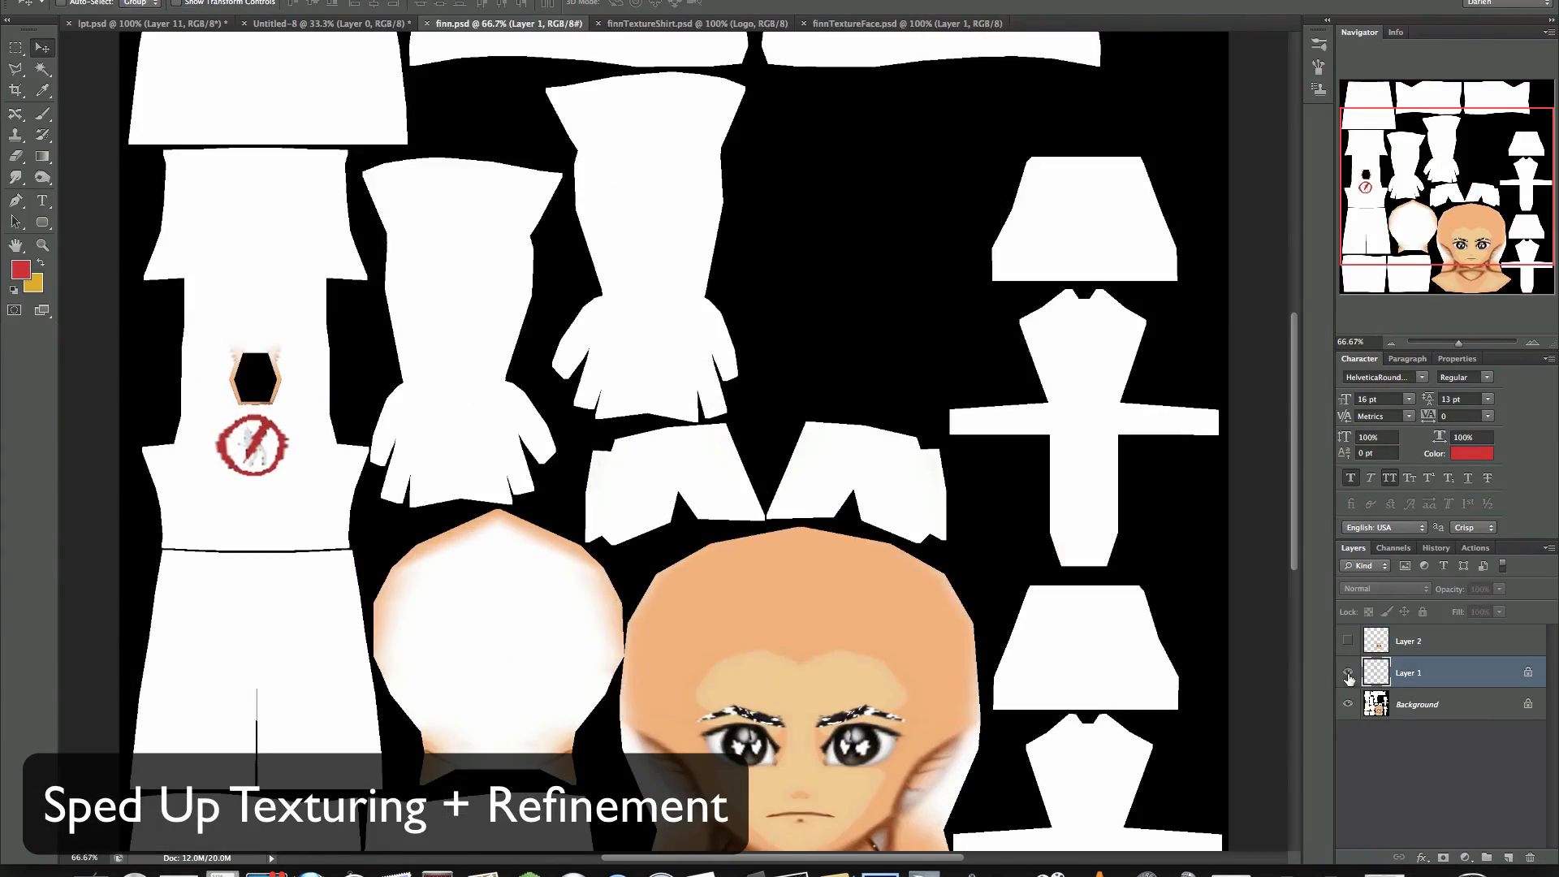
Step: In Photoshop's finn.psd, select the UV shells and fill them with black on a new layer above Layer 2
left_click(1349, 678)
key("w")
key("d")
left_click(1432, 645)
left_click(1508, 857)
key("alt+BackSpace")
key("x")
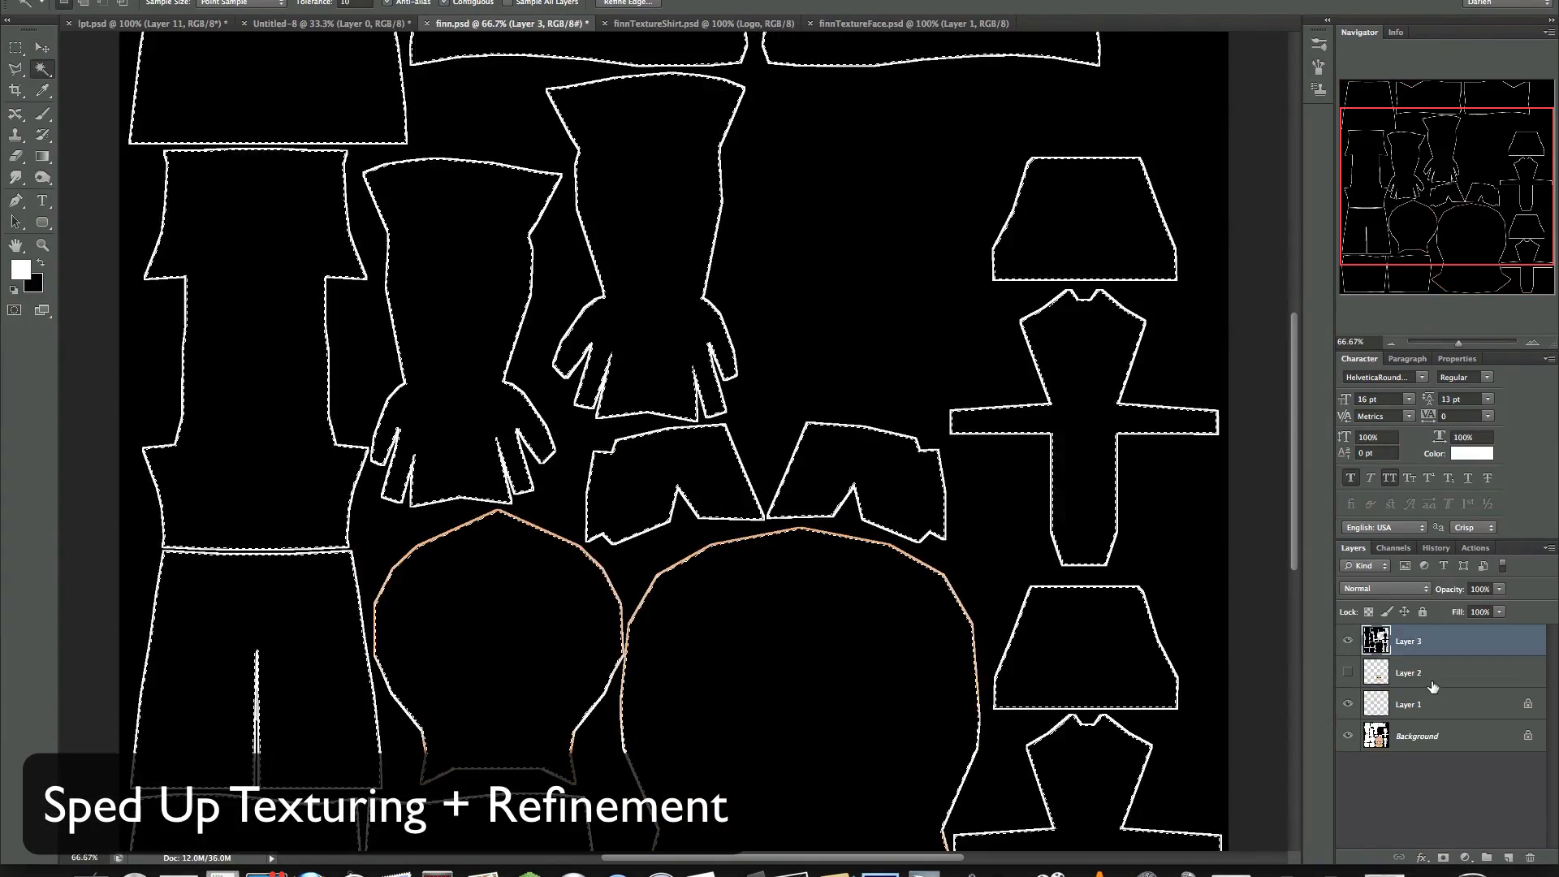
Step: Deselect, place Layer 3 beneath the wireframe Layer 1, clip the wireframe to it, and lower Layer 3's opacity to 49%
key("ctrl+d")
left_click(1347, 641)
key("ctrl+alt+g")
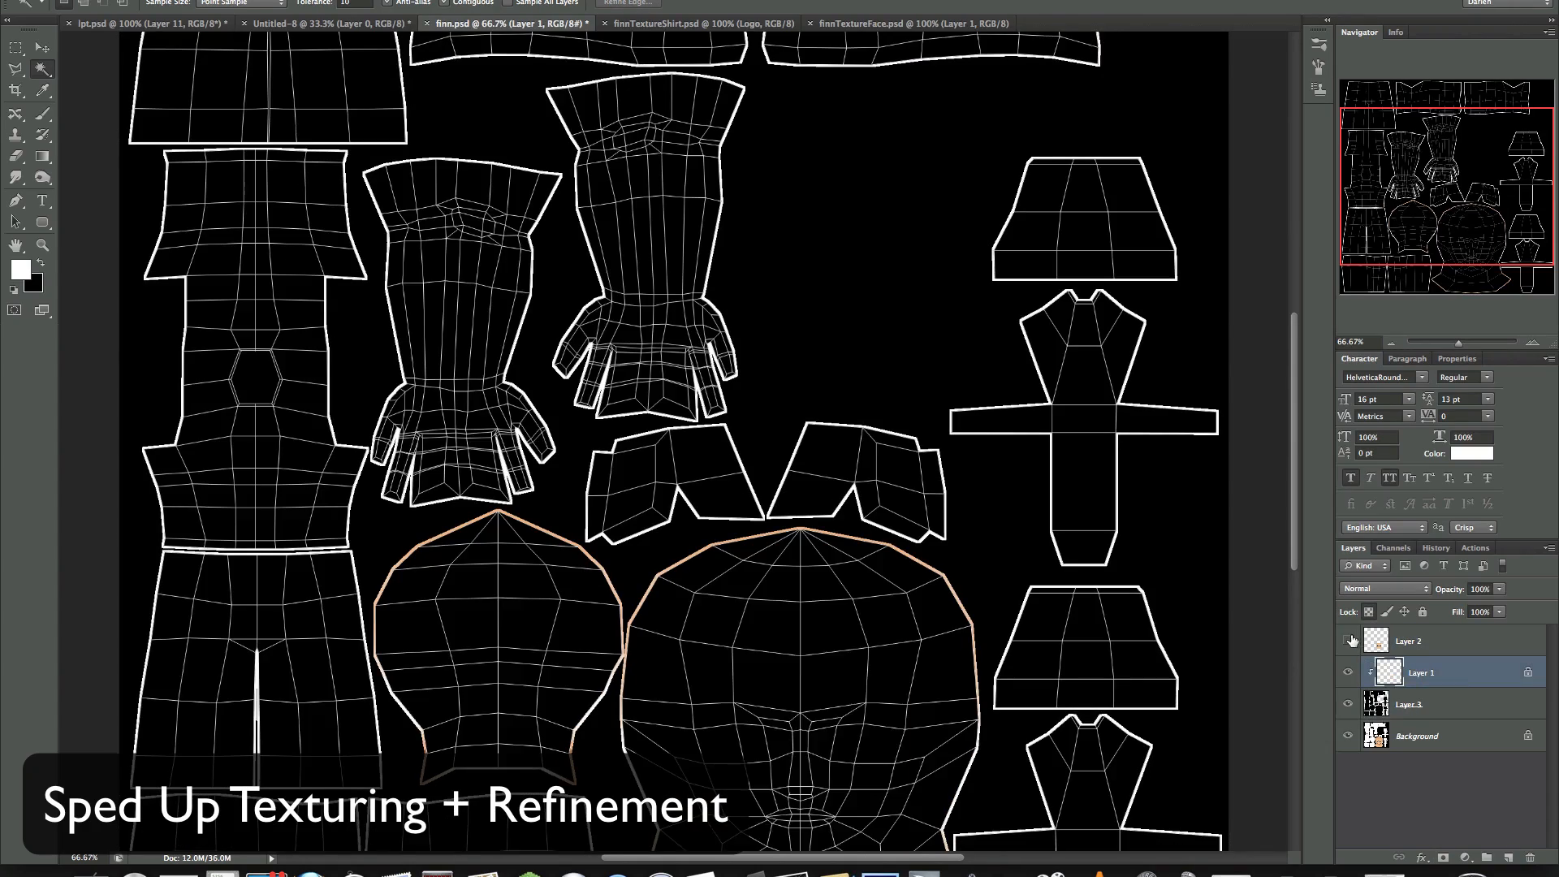
left_click_drag(1459, 612, 1417, 612)
scroll(985, 52, "down", 8)
Step: Copy the circular logo from finnTextureShirt.psd and paste it into finn.psd
left_click(704, 23)
key("m")
left_click_drag(578, 338, 794, 521)
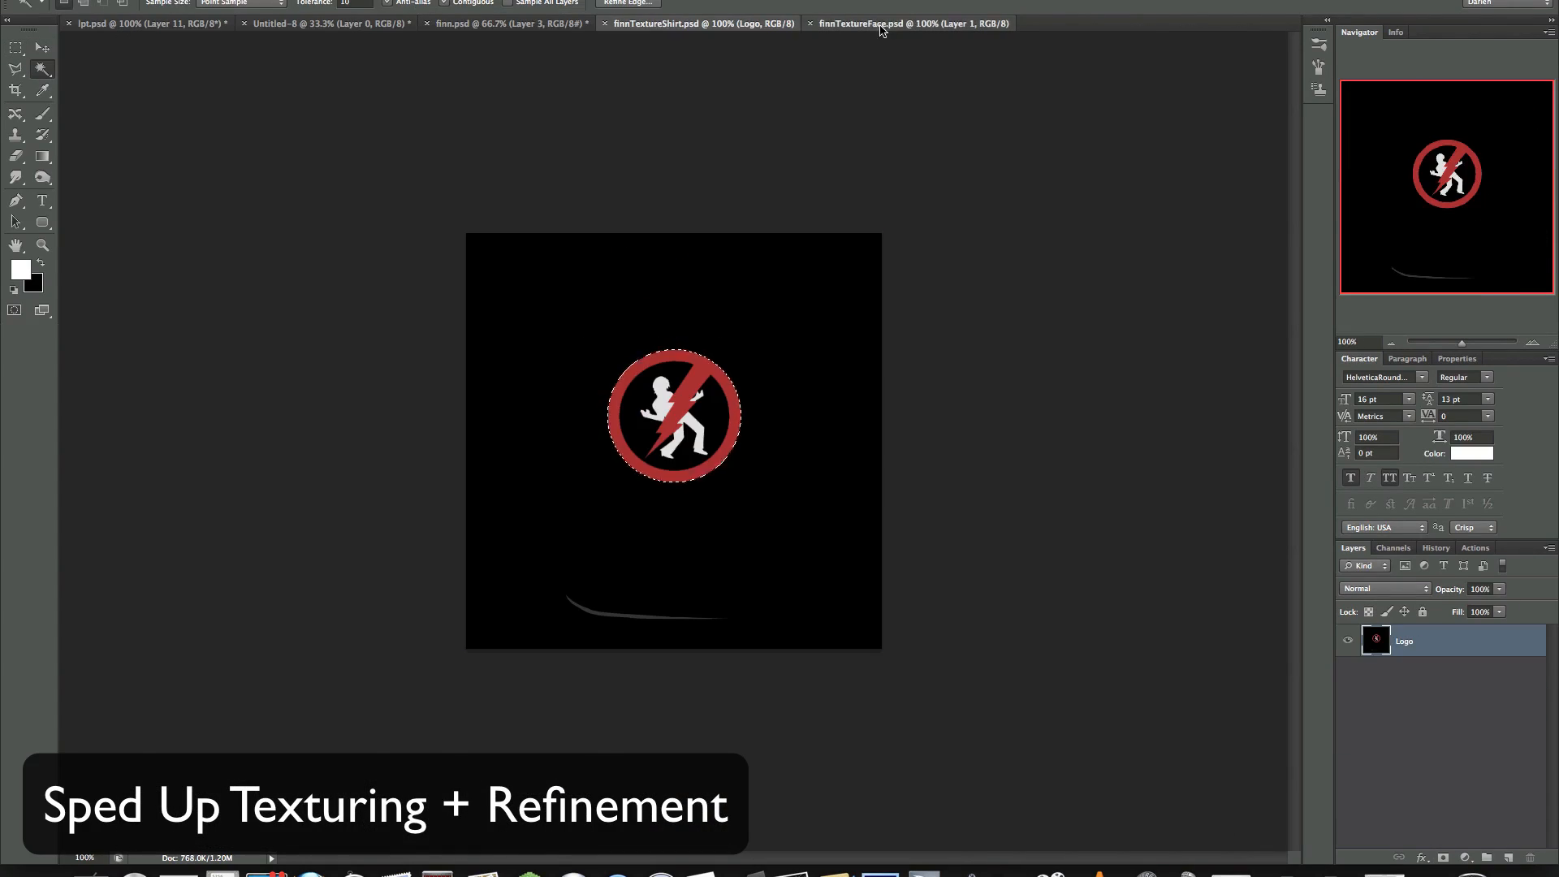
left_click(883, 30)
left_click(512, 23)
key("super+v")
key("super+plus")
key("super+plus")
Step: Transform the pasted logo to match the projected logo on the shirt front below the neck hole
left_click(162, 0)
left_click(230, 303)
left_click_drag(354, 363, 355, 447)
left_click_drag(488, 539, 448, 540)
left_click_drag(219, 540, 237, 541)
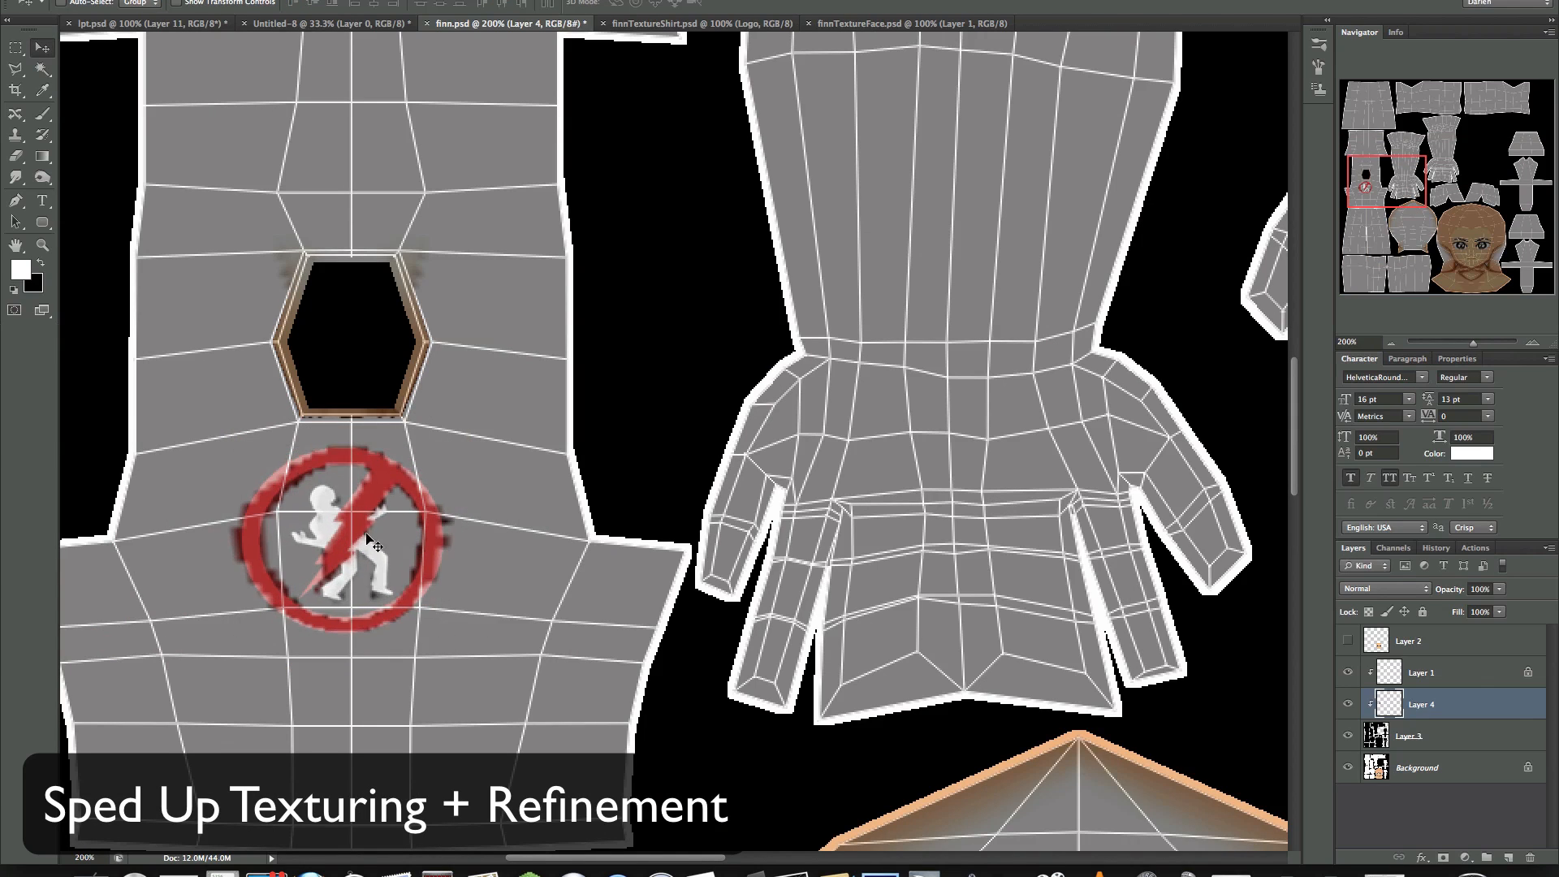
Step: Select the shirt's shell on Layer 3 and copy it onto its own layer beneath the logo
left_click(1413, 736)
scroll(568, 519, "down", 5)
scroll(568, 520, "left", 5)
key("m")
key("super+j")
left_click(1416, 705)
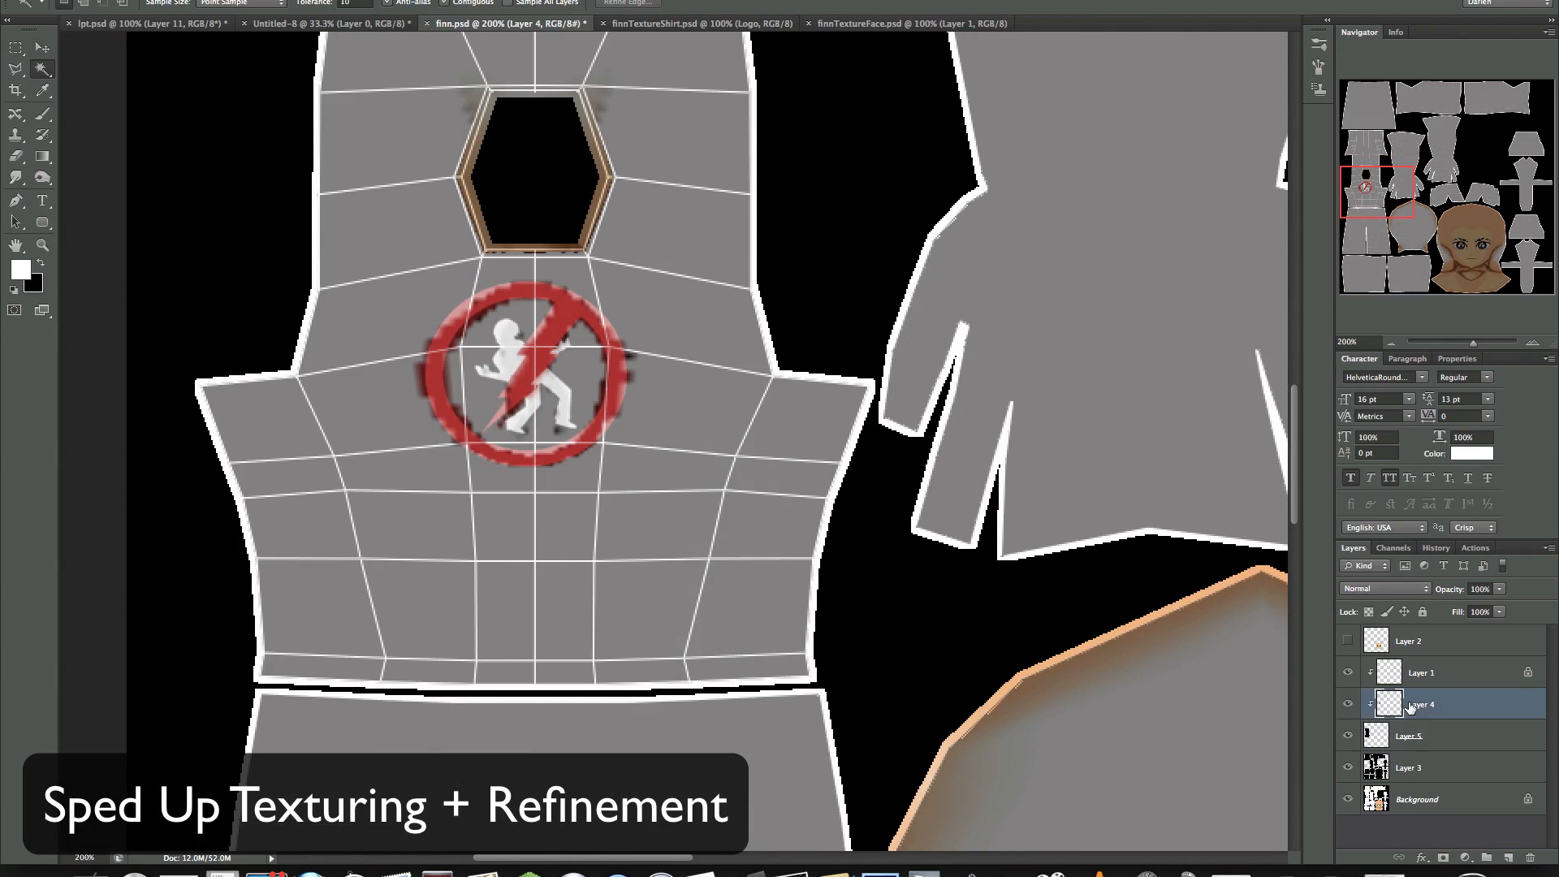
Step: Release the wireframe Layer 1 from its clipping mask and hide it
left_click(1420, 673)
left_click(1421, 688, "alt")
left_click(1348, 672)
Step: Raise the black shirt layer to full opacity and add a Stroke layer style to it
left_click(1422, 705)
left_click_drag(1528, 603, 1549, 604)
key("super+minus")
key("super+minus")
double_click(1479, 734)
left_click(1097, 435)
left_click(1503, 344)
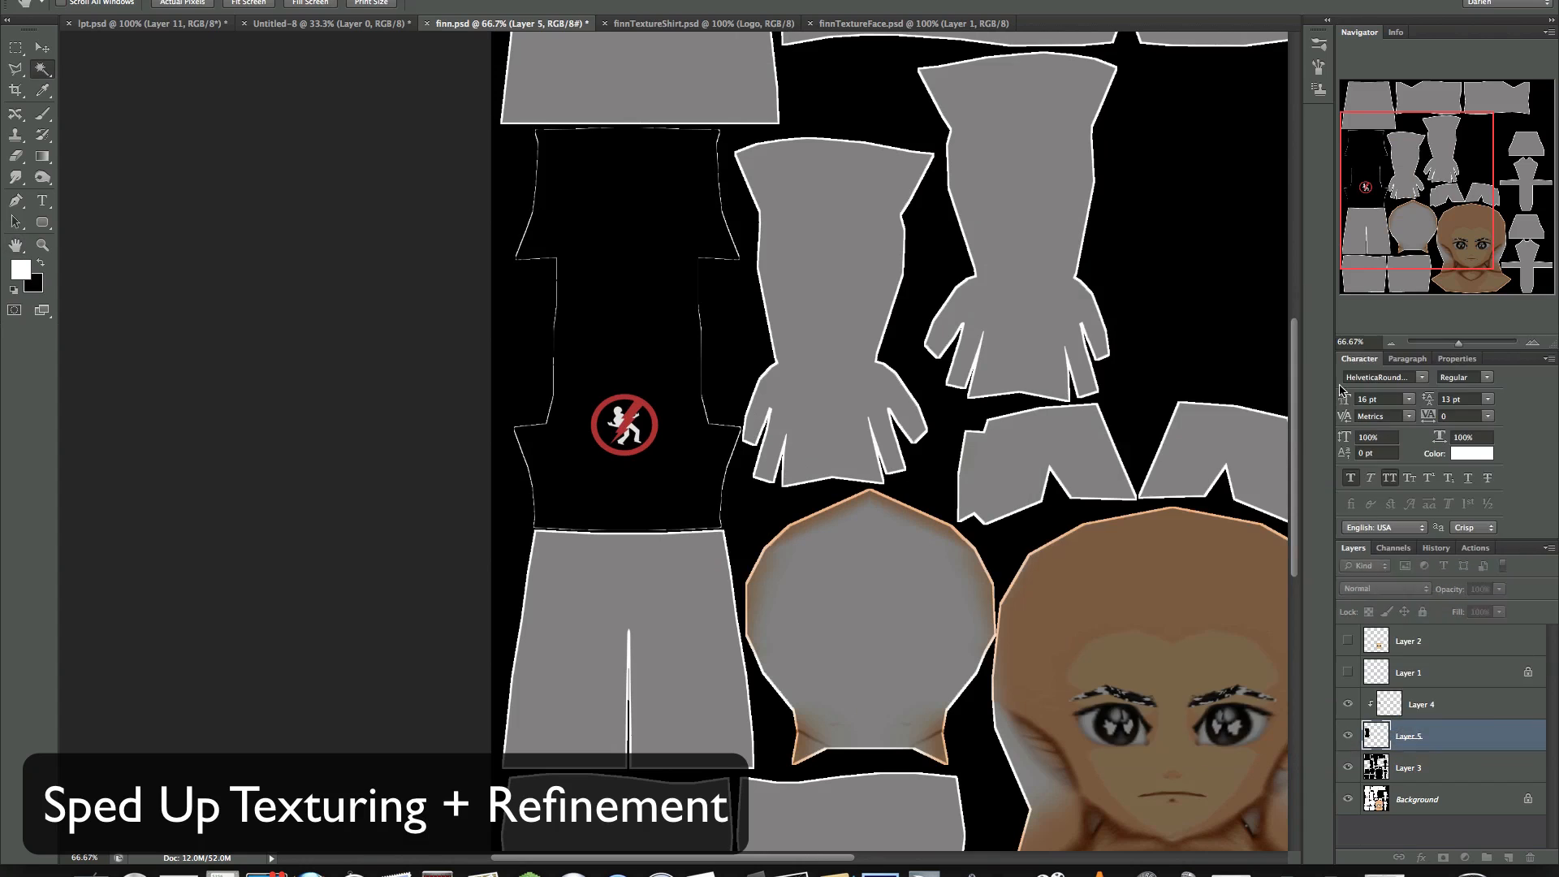
Step: Group the logo and shirt layers, name the group Shirt, and move it to the top of the layer stack
left_click(1441, 704, "shift")
key("super+g")
double_click(1416, 698)
left_click_drag(1412, 698, 1418, 629)
Step: Close finnTextureShirt.psd, copy the face artwork from finnTextureFace.psd, and paste it into finn.psd above Layer 2
scroll(1201, 568, "right", 5)
scroll(1201, 568, "down", 2)
left_click(1348, 658)
left_click(1409, 660)
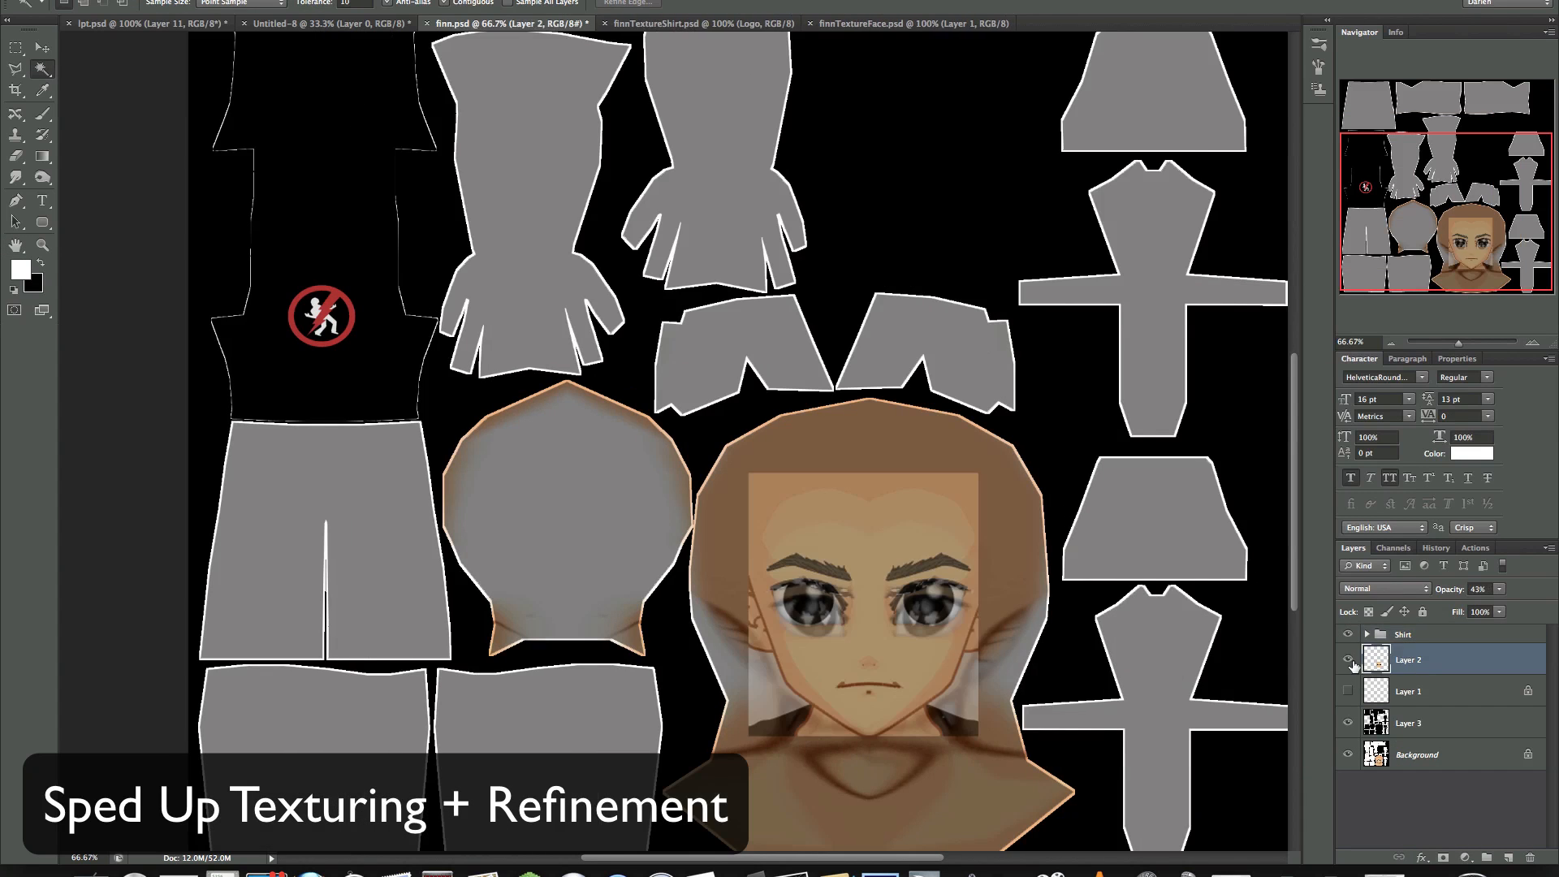
left_click(694, 23)
key("super+w")
left_click_drag(857, 547, 858, 554)
key("super+c")
left_click(512, 23)
key("super+v")
Step: Lower the pasted face layer's opacity to 63% and remove the flat skin background around the face
left_click(1499, 589)
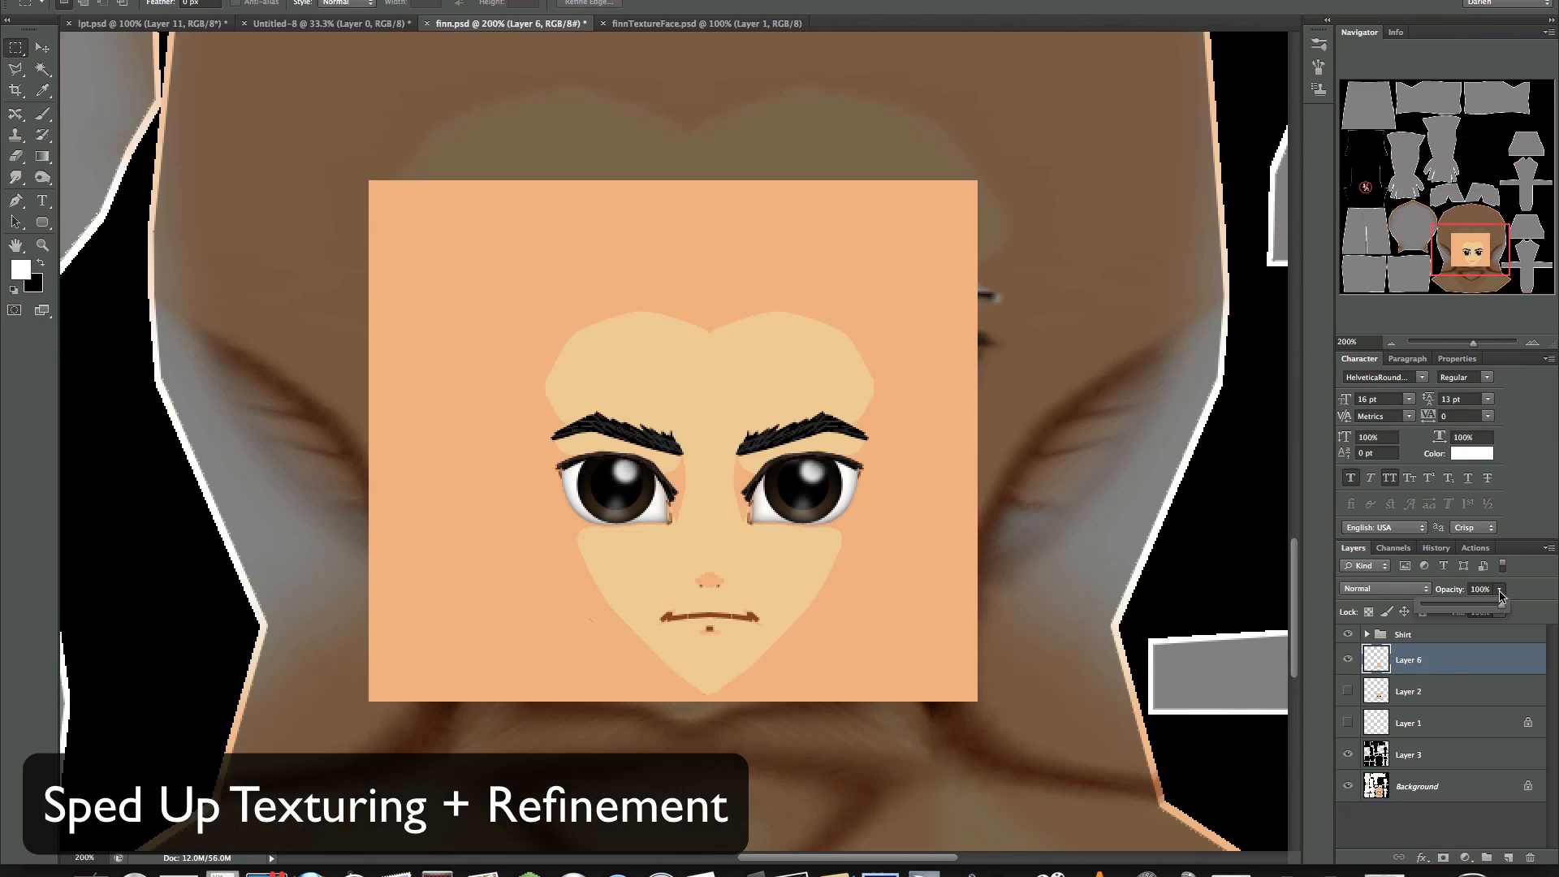
left_click_drag(1502, 604, 1472, 605)
left_click(42, 69)
Step: Scale and stretch the face artwork so its eyes, nose and mouth line up with the projected face beneath
left_click(162, 1)
left_click(274, 306)
left_click_drag(705, 495, 537, 367)
left_click_drag(706, 374, 1017, 367)
left_click_drag(695, 568, 696, 682)
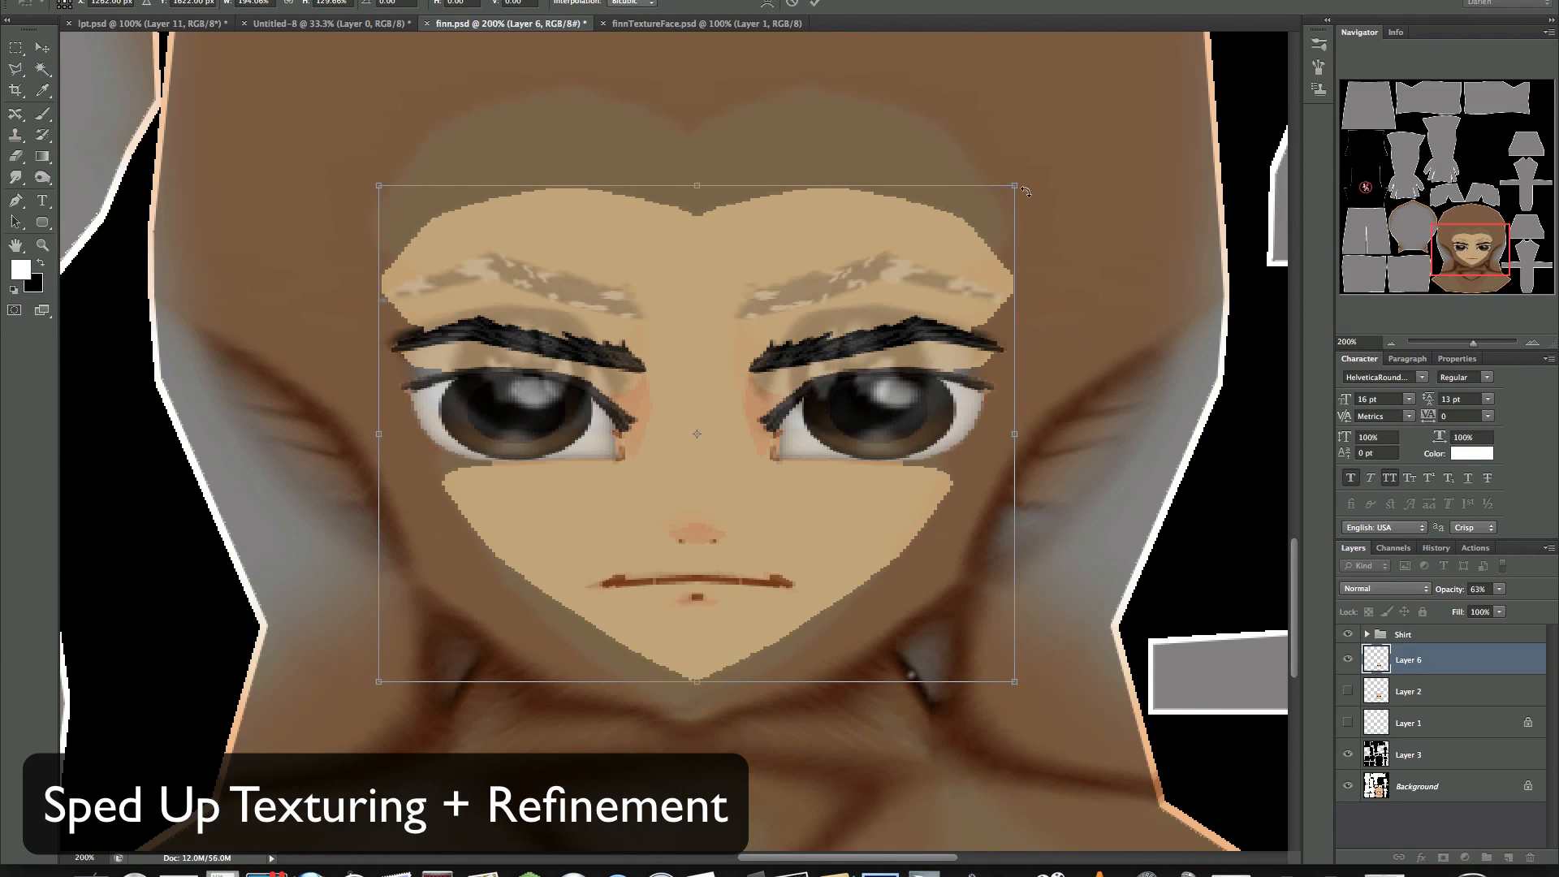
left_click_drag(1016, 186, 1009, 185)
left_click_drag(694, 185, 690, 95)
left_click_drag(694, 682, 693, 697)
left_click_drag(693, 94, 694, 87)
key("Return")
key("super+minus")
key("super+minus")
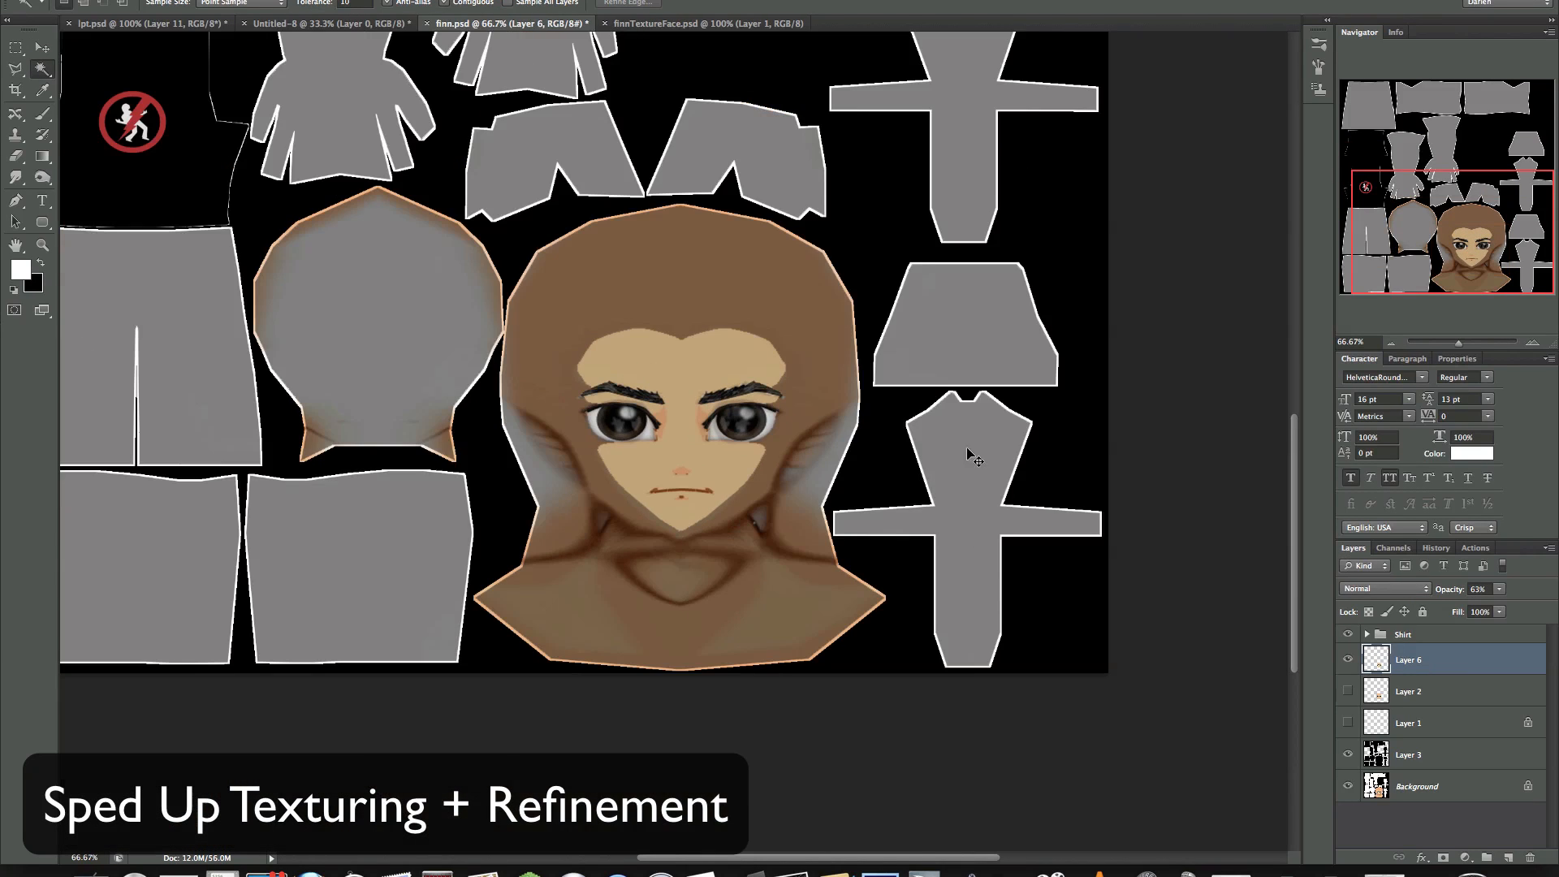
Step: Select the skin shells on Layer 3, including head, arms and legs, with the Magic Wand and copy them onto a new layer
left_click(377, 324, "shift")
scroll(568, 325, "up", 8)
left_click(358, 313, "shift")
scroll(601, 374, "up", 8)
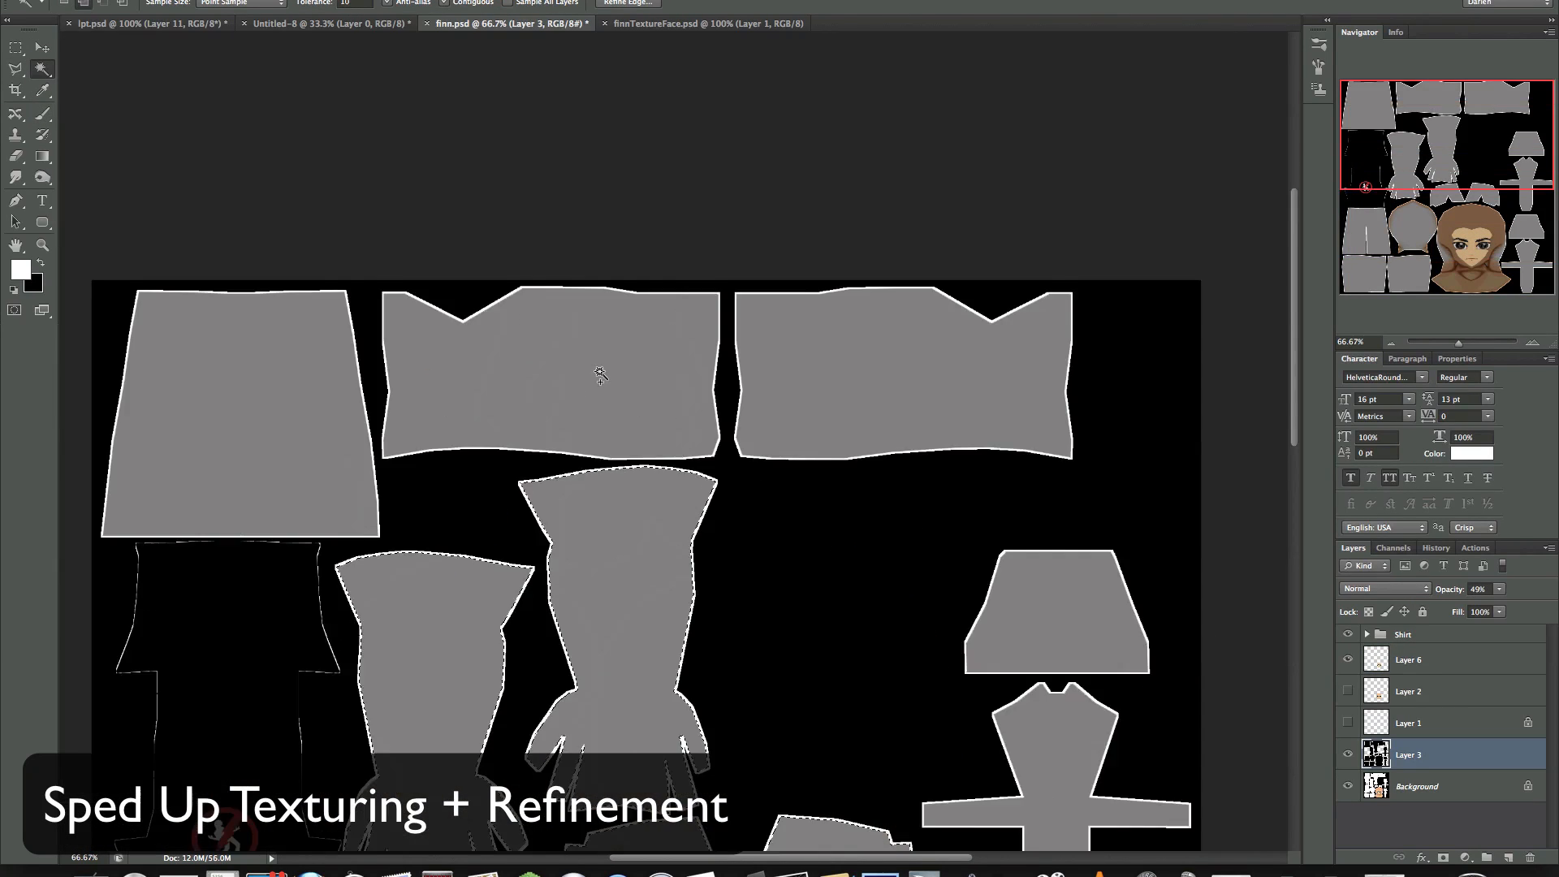
key("super+minus")
scroll(600, 373, "down", 8)
left_click(446, 730, "shift")
left_click(272, 731, "shift")
right_click(697, 468)
left_click(751, 643)
Step: Set the face layer's opacity to 100% and delete the reference Layer 2
left_click(1409, 660)
left_click_drag(1499, 589, 1534, 609)
left_click(1408, 691)
key("Delete")
Step: Set the background colour to the light orange skin tone and fill the skin shells with it
left_click(34, 285)
left_click(1418, 450)
key("super+BackSpace")
Step: Set the skin layer's 3 px outside stroke to the light orange skin tone
double_click(1493, 726)
left_click(1092, 427)
left_click(1243, 474)
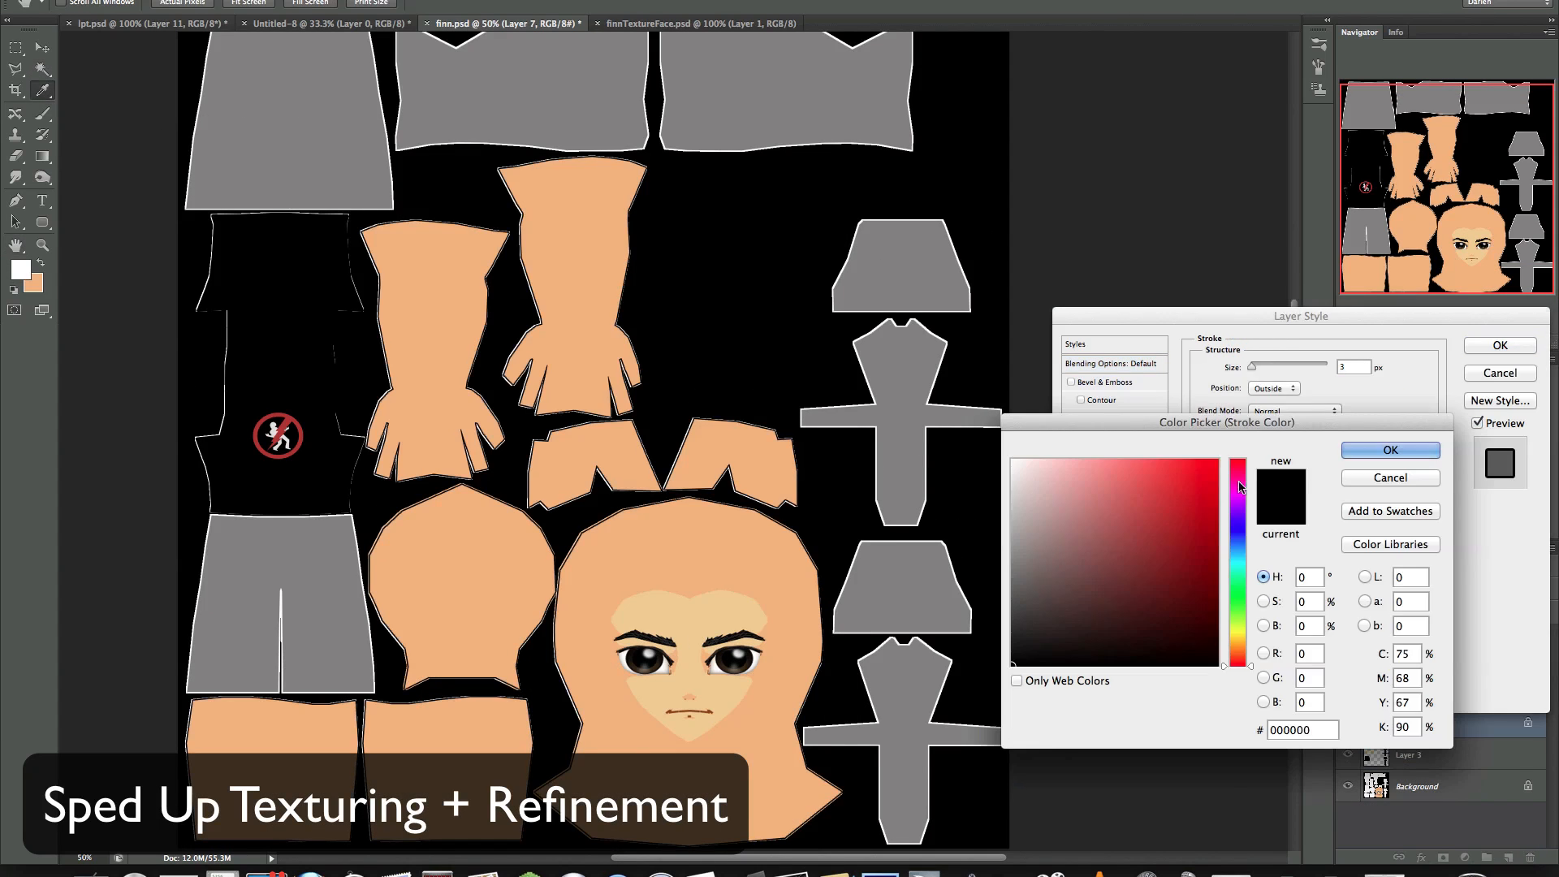
left_click(730, 552)
left_click(1391, 449)
left_click(1492, 372)
Step: Group the skin and face layers and name the group Skin
left_click(1435, 723, "super")
key("super+g")
double_click(1404, 653)
type("Skin")
key("Return")
Step: Move the two wide shirt shells from Layer 3 onto their own layer in the Shirt group, filled black at 100% opacity
left_click(1420, 711)
scroll(581, 367, "up", 8)
left_click(581, 366)
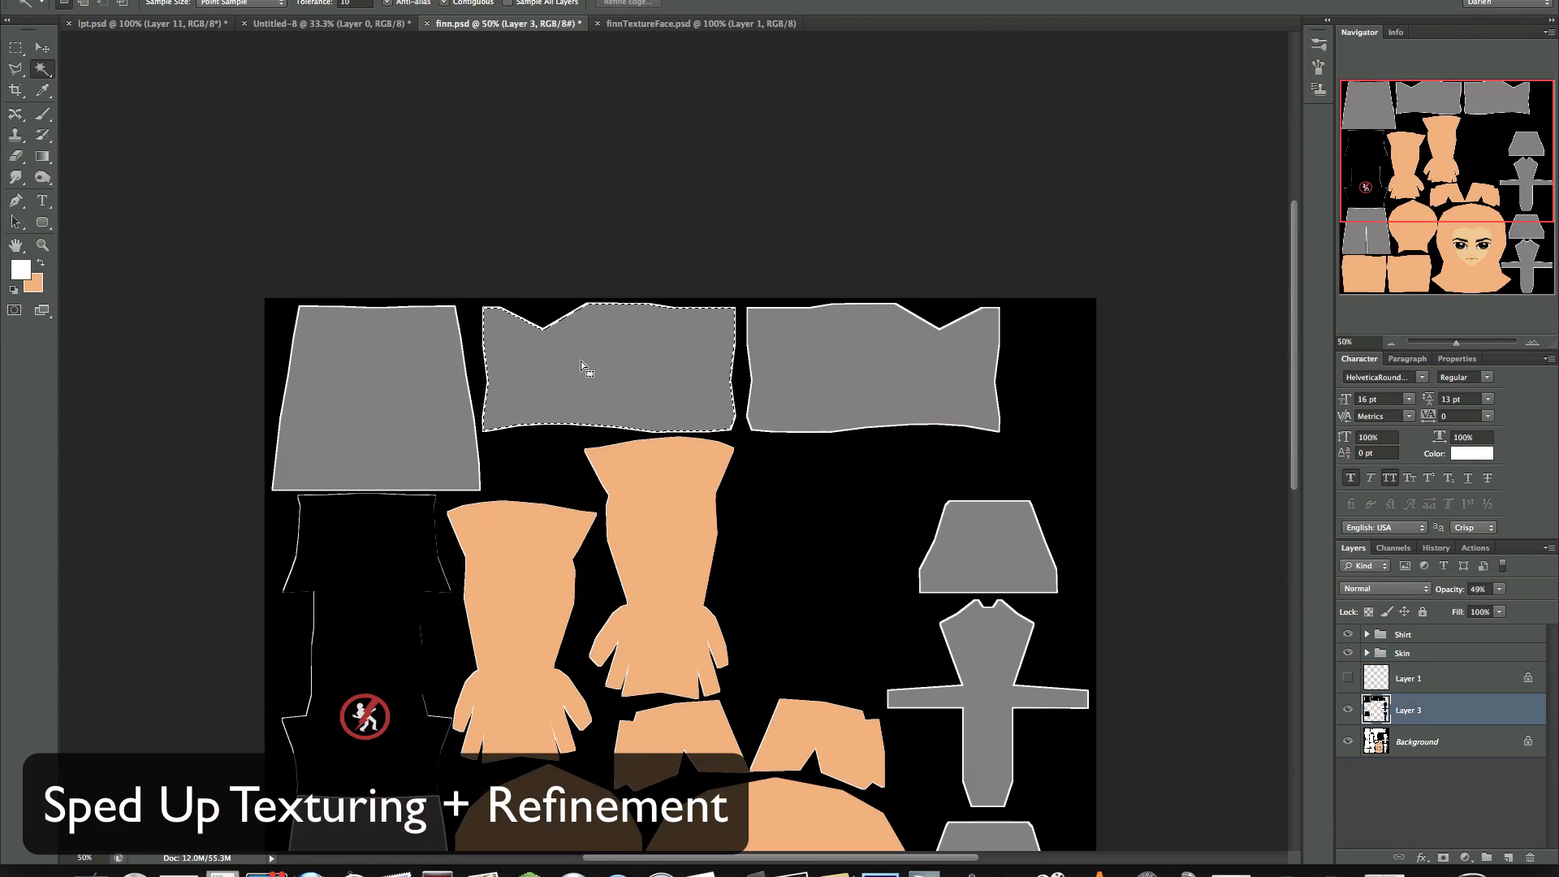
left_click(1366, 634)
left_click_drag(1431, 771, 1458, 714)
left_click(1348, 751)
left_click(1421, 800)
right_click(836, 374)
left_click(888, 549)
left_click_drag(1506, 608, 1545, 607)
left_click(1541, 691)
right_click(1462, 692)
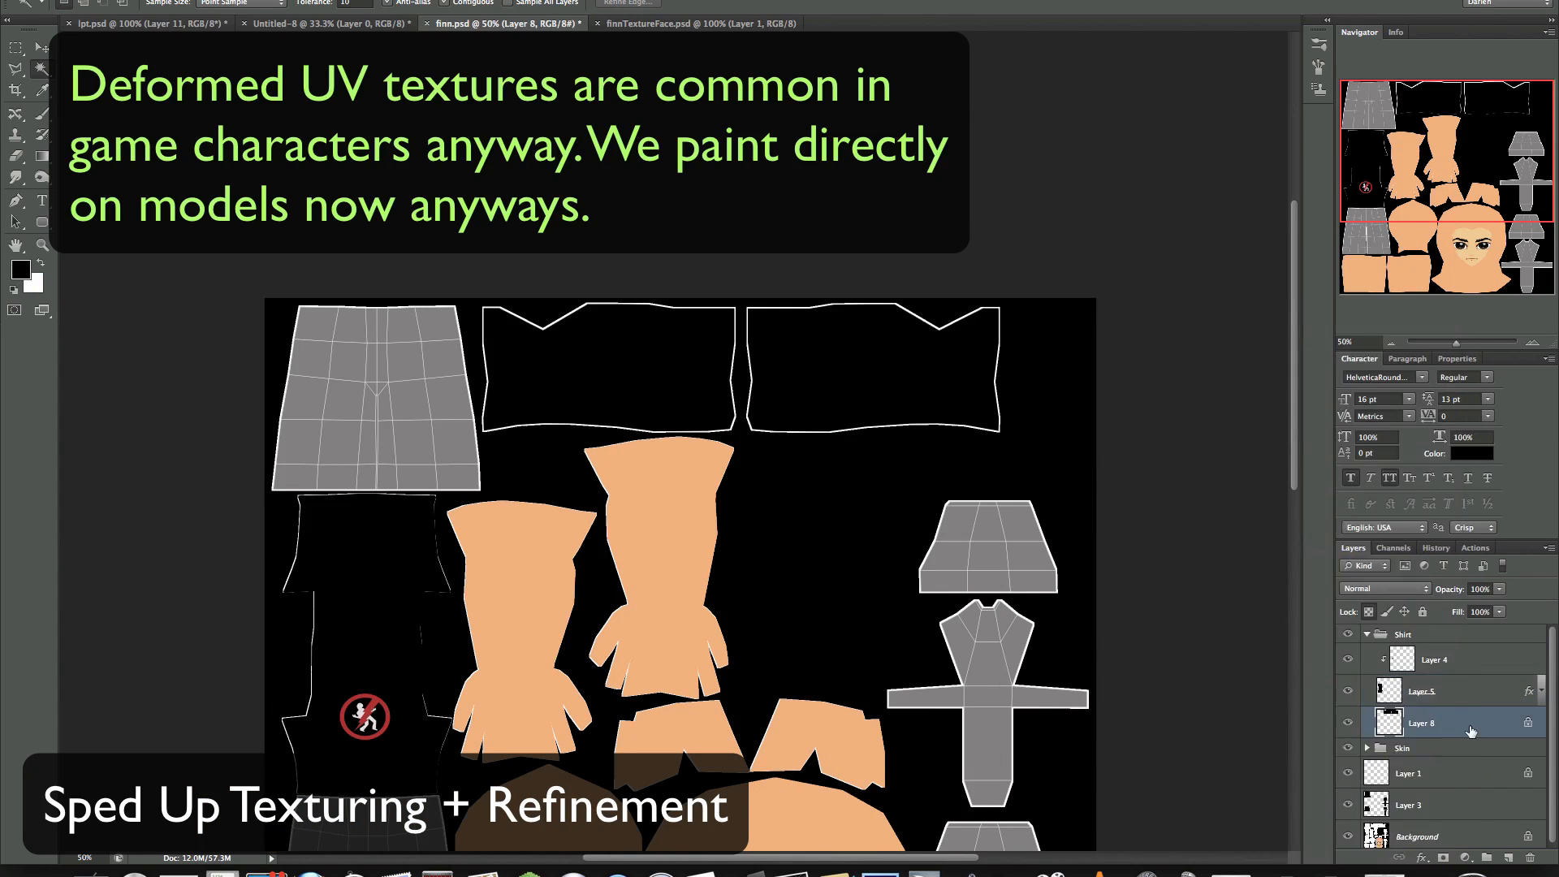
left_click(1366, 634)
Step: Close the face texture file, open Finn_frontb.jpg and sample its shorts' olive green as the background colour
left_click(1421, 679)
scroll(680, 487, "down", 8)
left_click(597, 24)
left_click(126, 1)
mouse_move(166, 56)
left_click(406, 73)
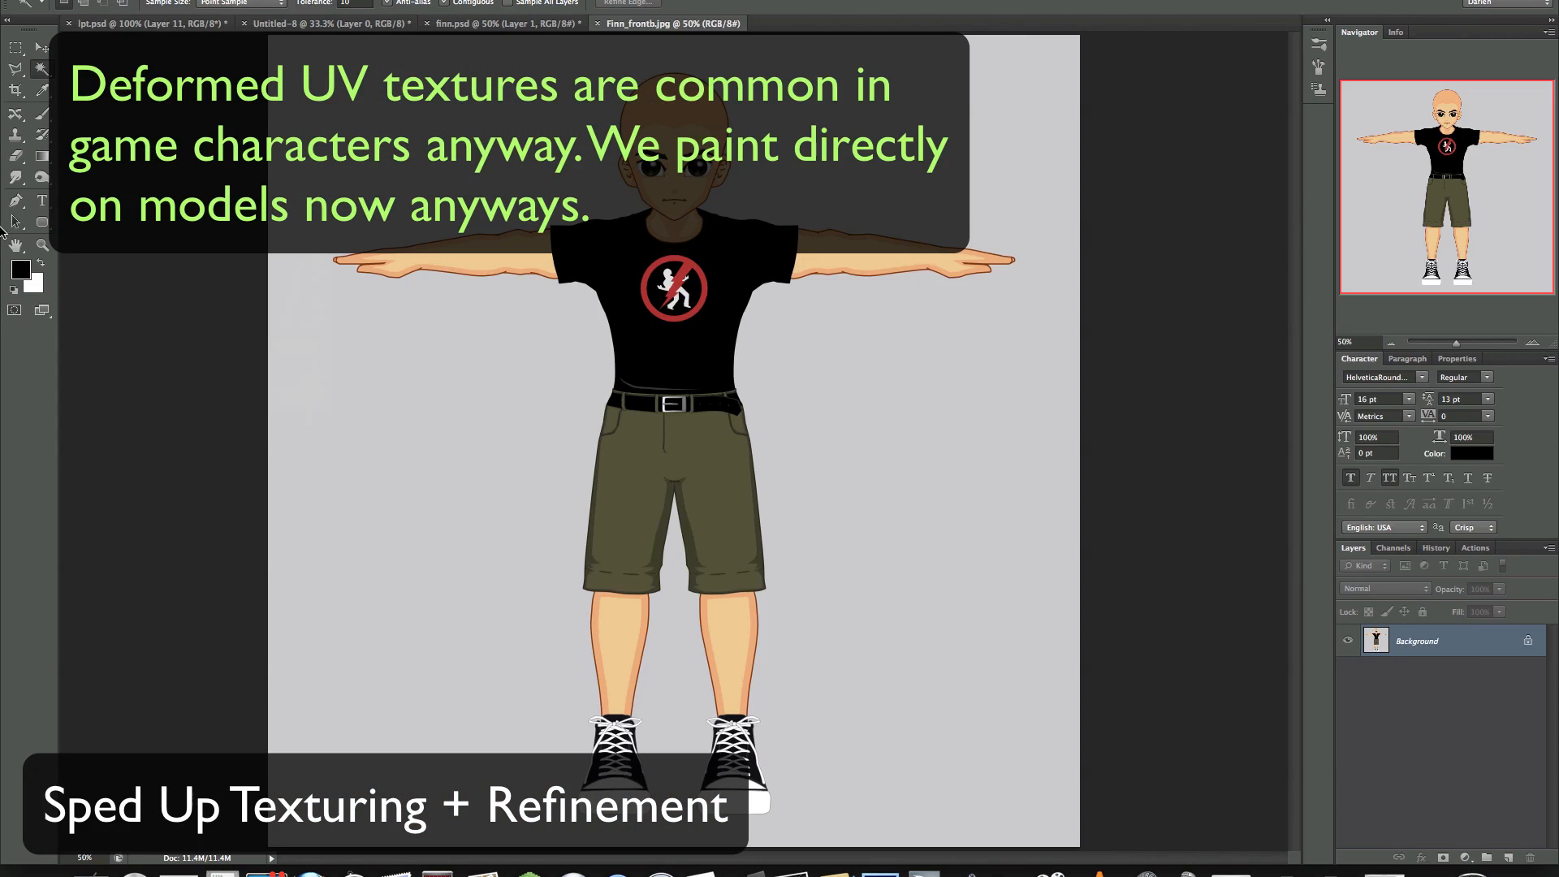
left_click(35, 285)
left_click(505, 24)
Step: Cut the pants shells from Layer 3 onto a new layer, fill them with the olive green and set the opacity to 100%
left_click(1421, 709)
right_click(401, 126)
left_click(448, 284)
left_click(1368, 612)
key("super+BackSpace")
left_click_drag(1499, 590, 1546, 608)
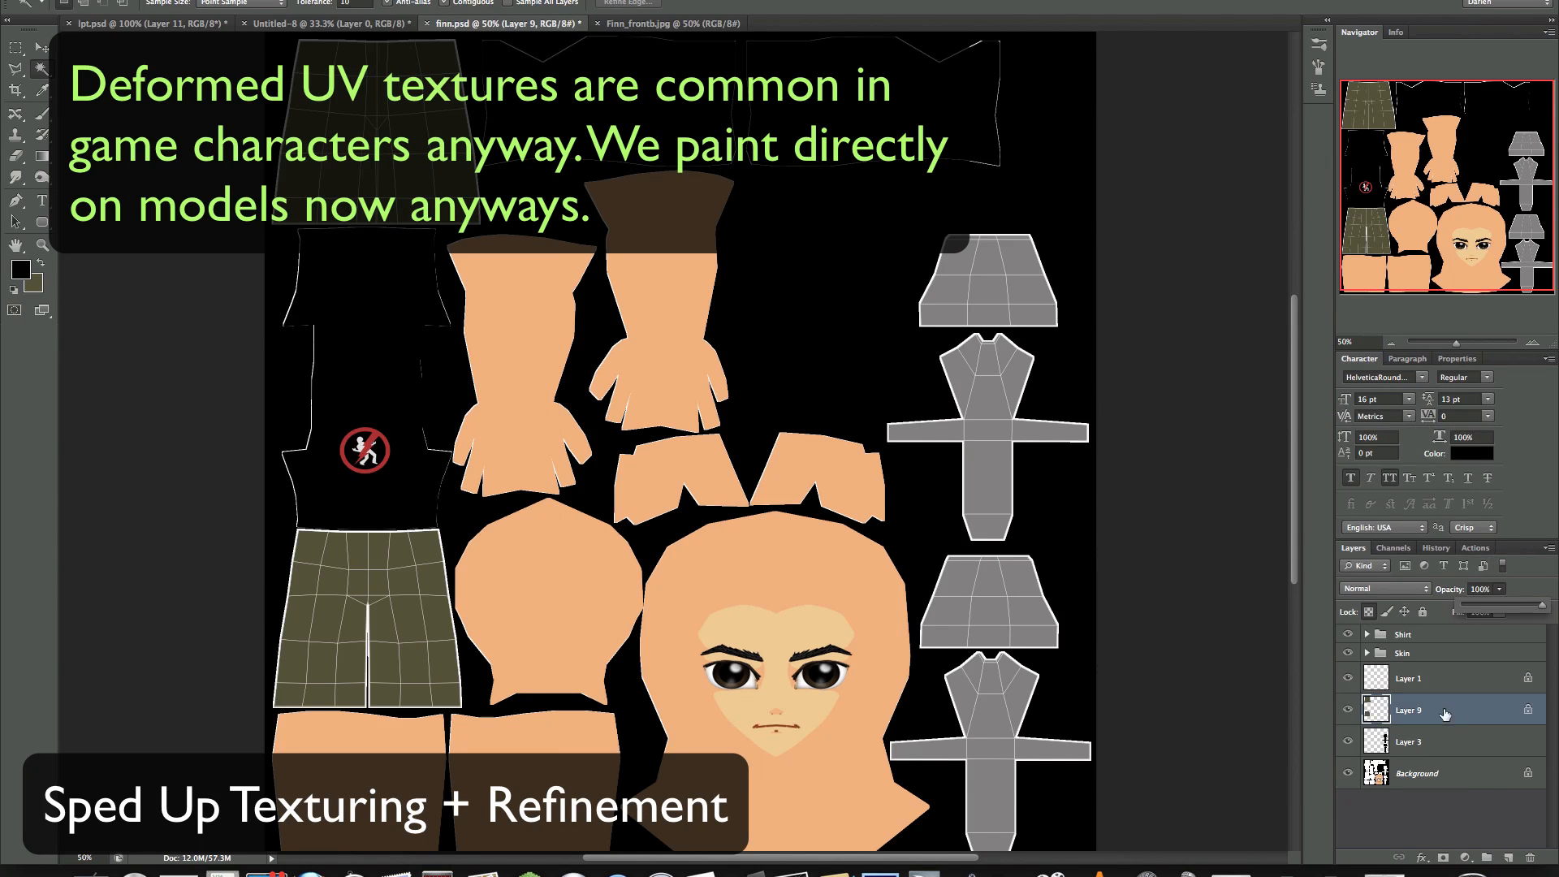
Step: Add an outside stroke in the same olive green to the pants layer
double_click(1444, 712)
left_click(1085, 435)
left_click(1237, 484)
left_click(1419, 456)
left_click(1498, 345)
Step: Put the pants layer in a group named Pants and move the wireframe layer to the top of the stack as Outline
left_click_drag(1442, 710, 1441, 674)
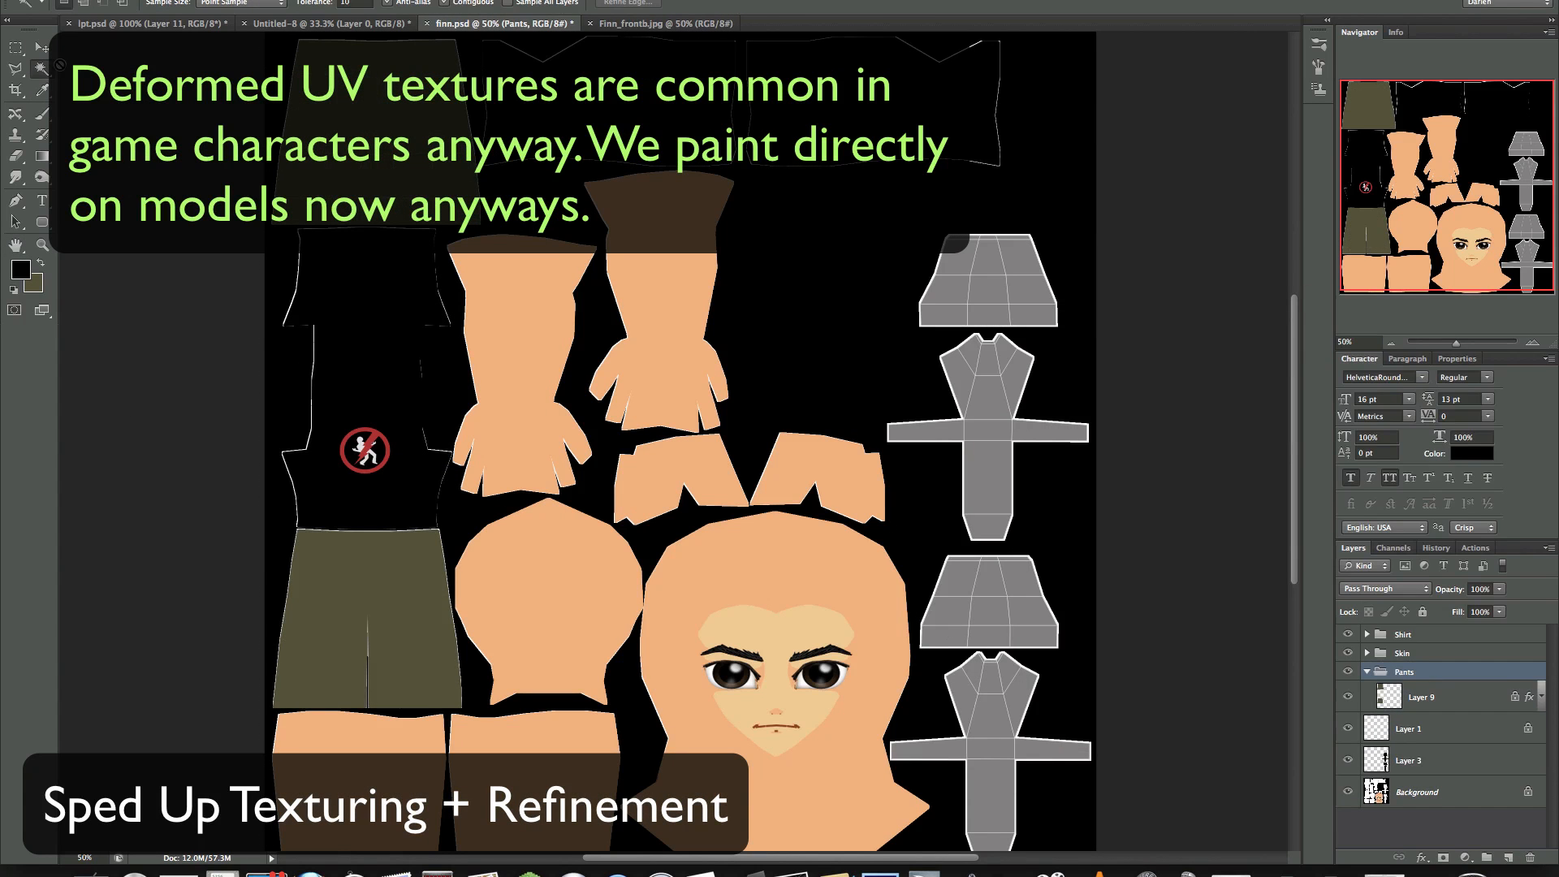
key("v")
left_click_drag(1409, 729, 1413, 645)
Step: Copy the belt buckle and fly area from the shorts in Finn_frontb.jpg
left_click(672, 24)
key("super+plus")
key("super+plus")
key("super+plus")
key("super+plus")
key("m")
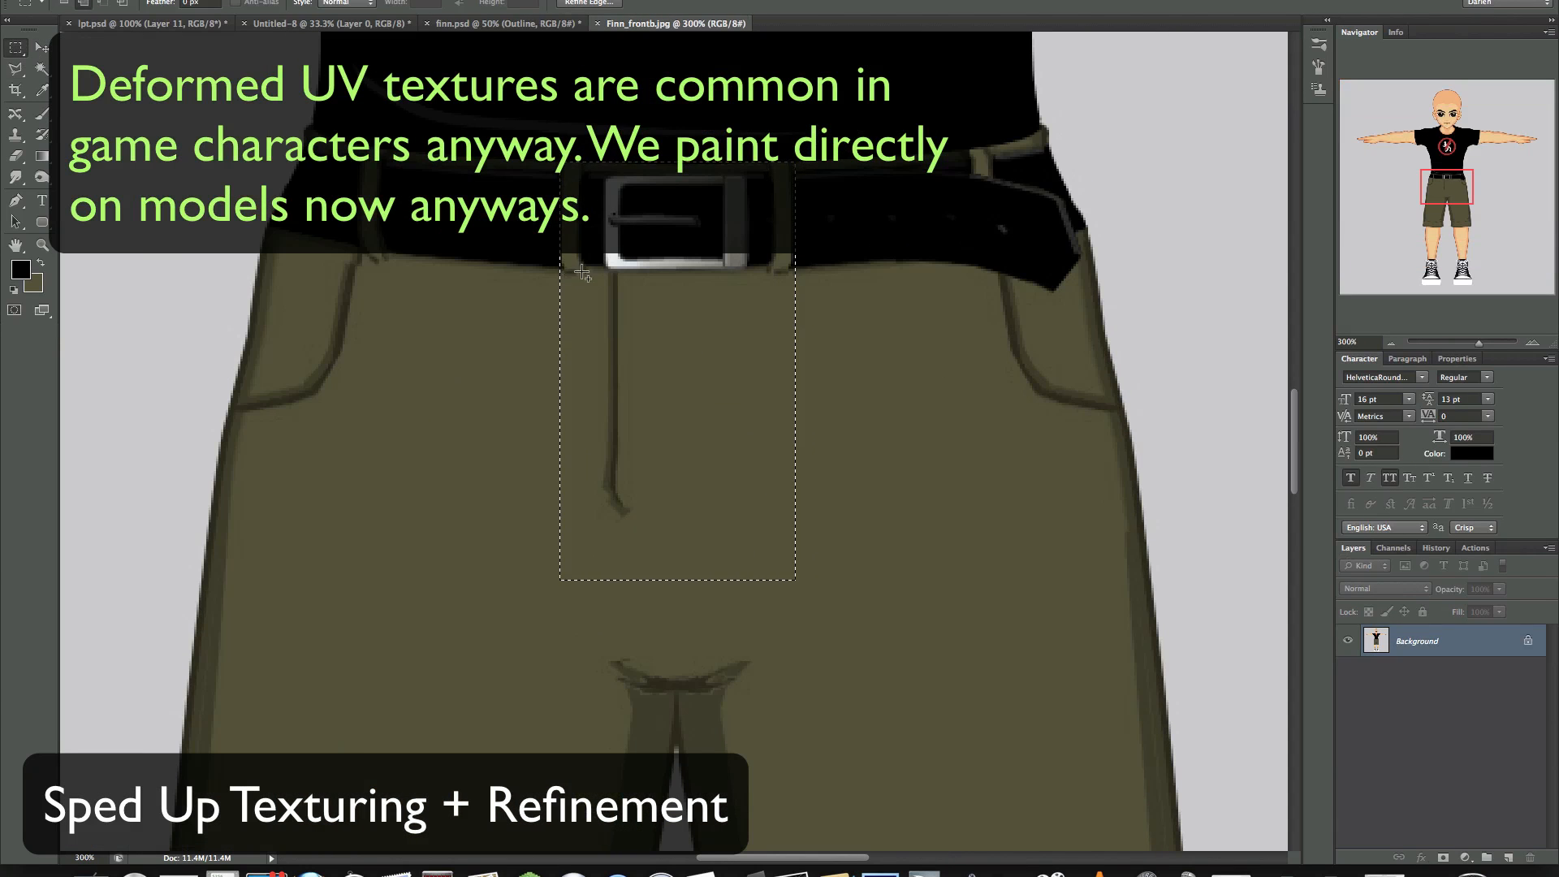
key("super+c")
Step: Paste the belt artwork above the pants layer in finn.psd and centre it on the upper pants shell's waist
left_click(507, 23)
left_click(34, 45)
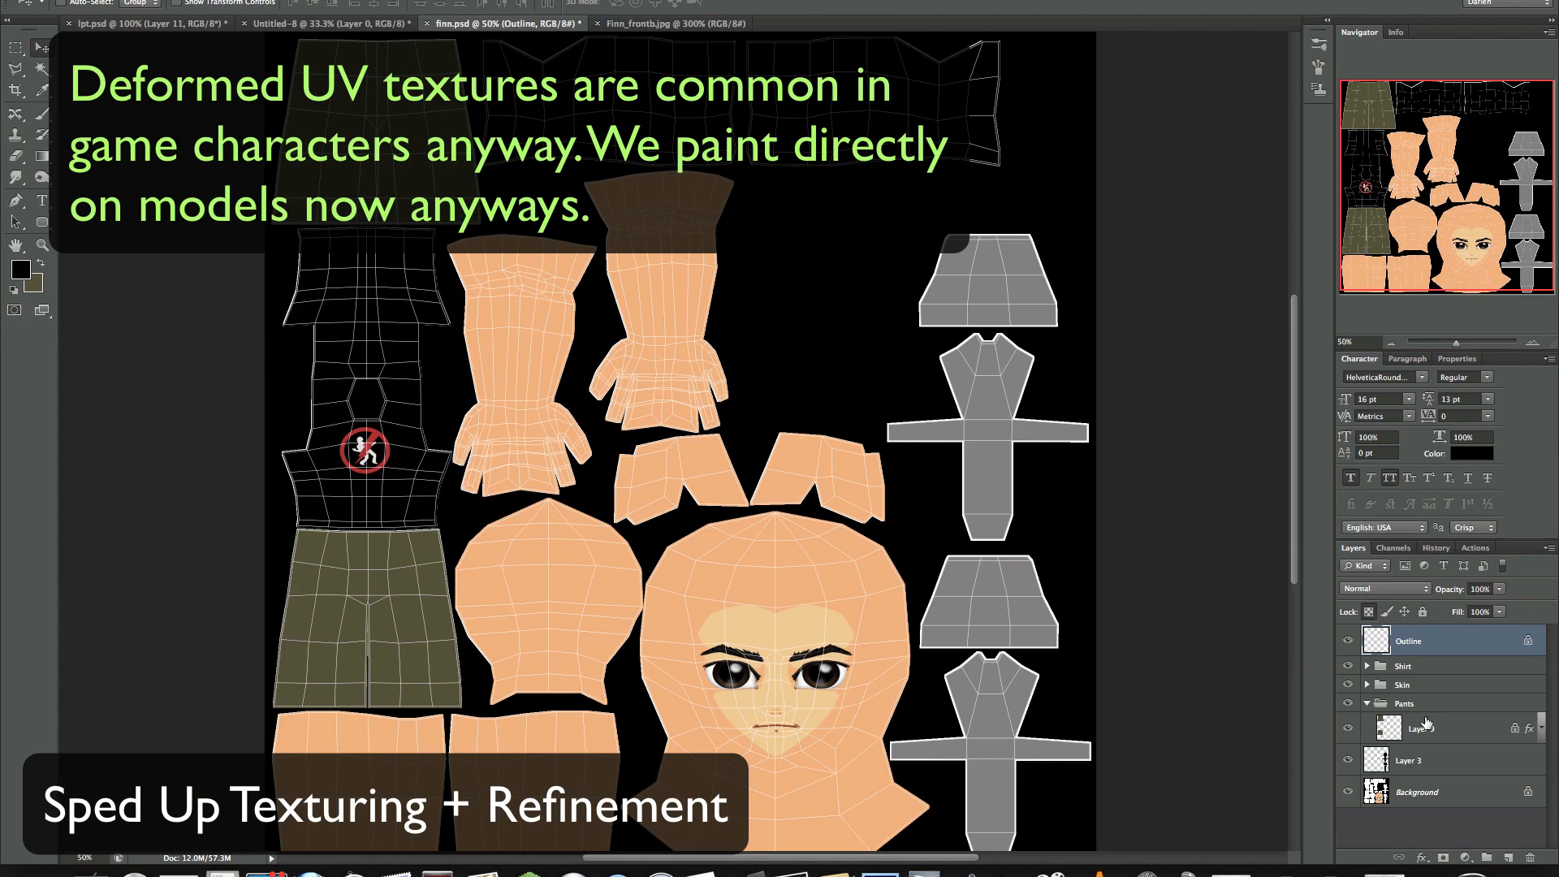
left_click(1421, 718)
key("super+v")
key("super+plus")
key("super+plus")
key("super+plus")
key("super+plus")
left_click_drag(313, 690, 336, 516)
key("super+minus")
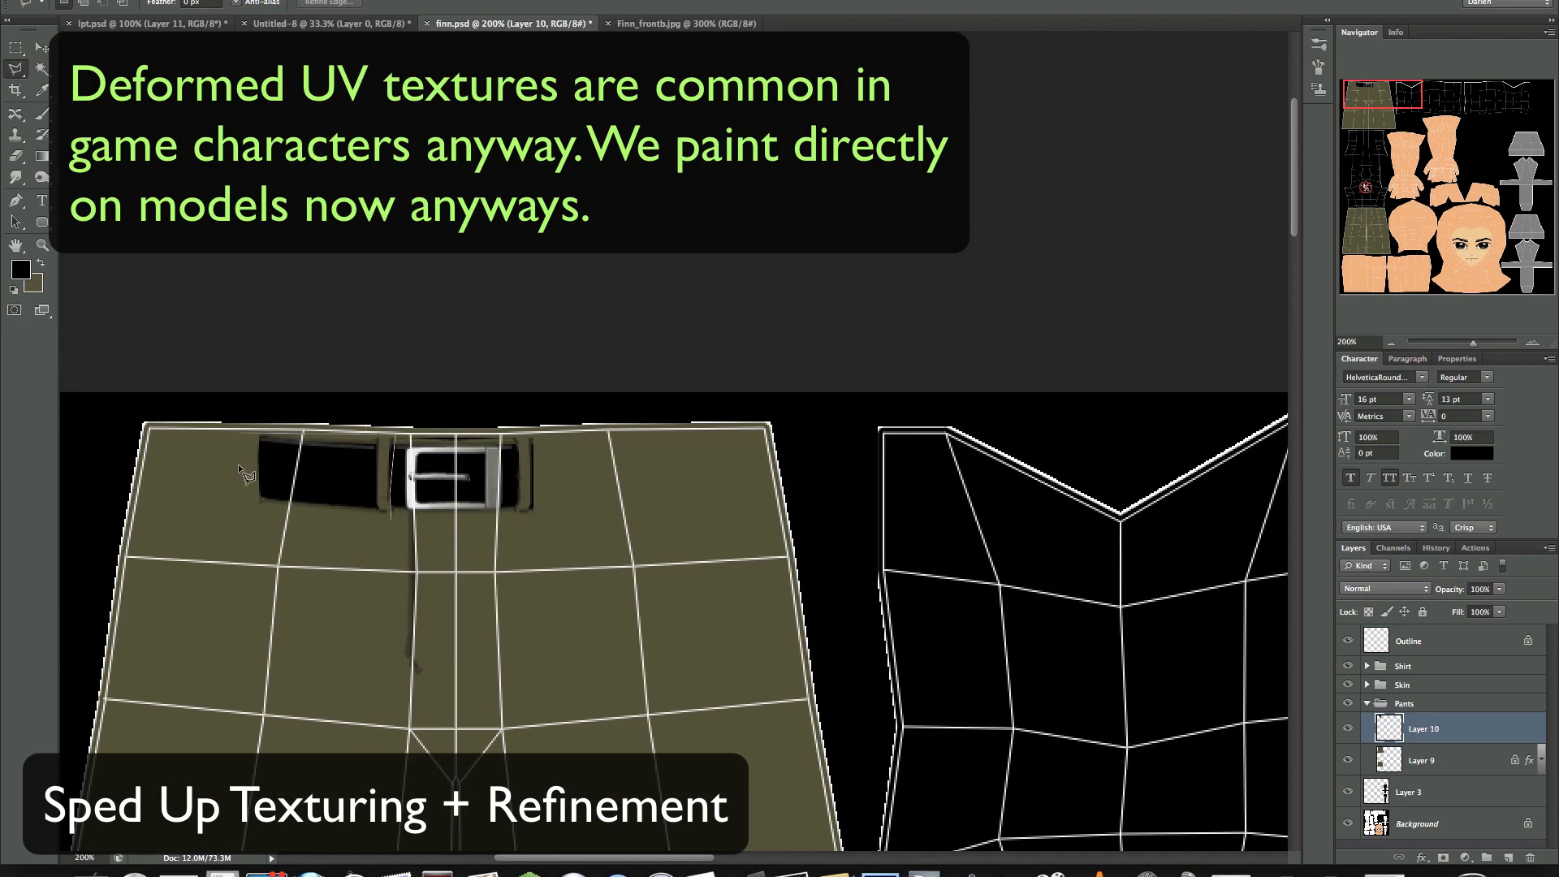
Step: Copy the belt segment with its loop onto new layers and place the copies to extend the belt across the whole waist
left_click(242, 520)
left_click(391, 518)
right_click(361, 481)
left_click(406, 606)
key("v")
right_click(1444, 726)
left_click(1331, 351)
key("Return")
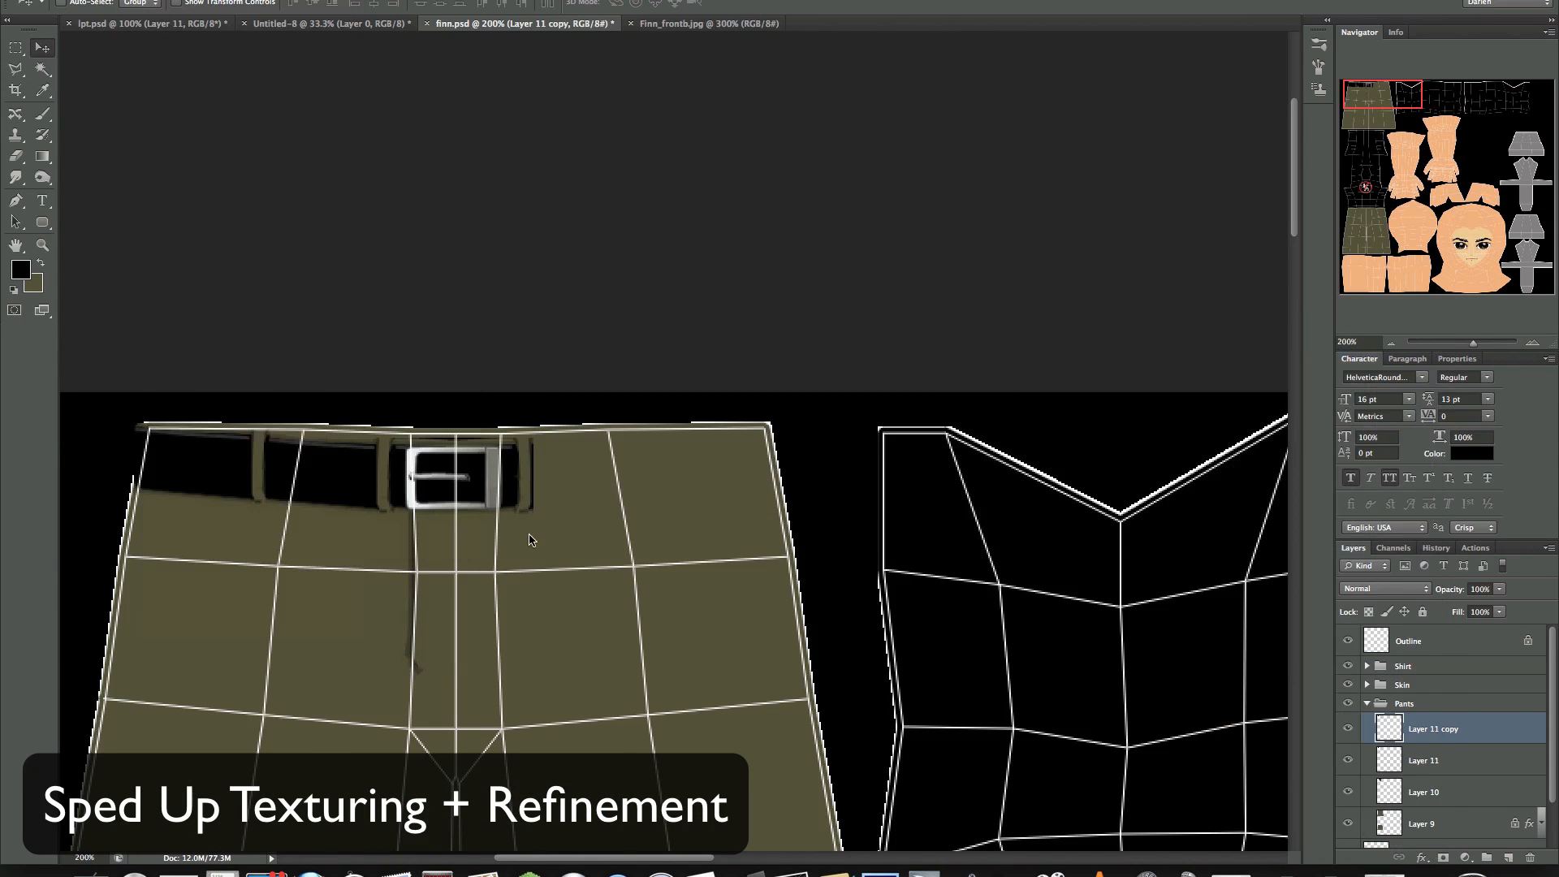
left_click_drag(567, 500, 697, 507, "alt")
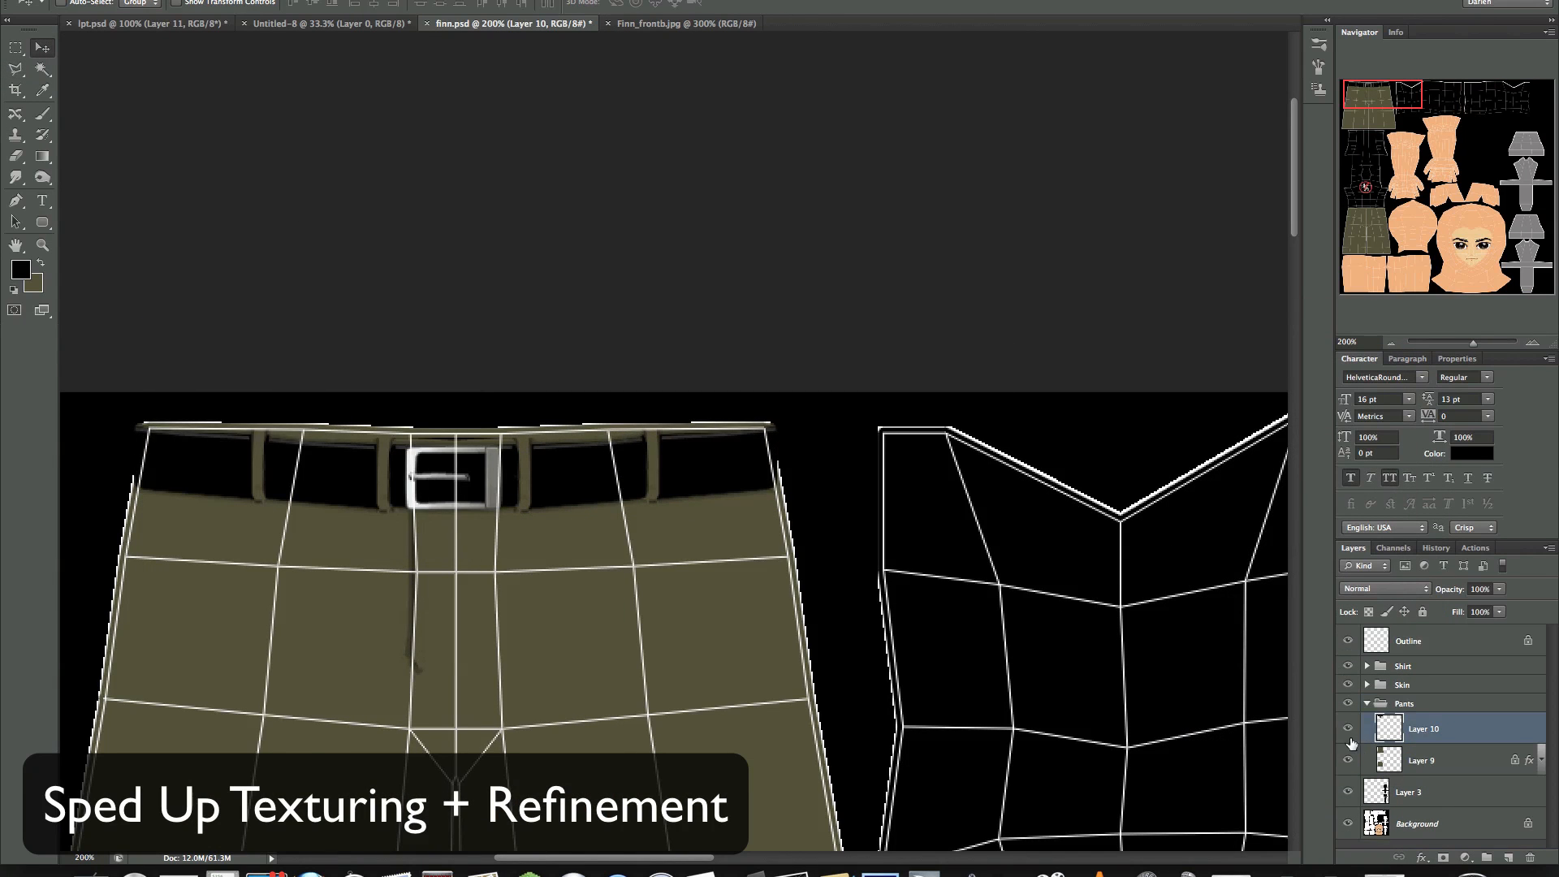
Step: Hide the Outline layer, copy the finished belt strip onto a new layer and move it to the lower pants shell's waist
left_click(1347, 641)
key("m")
left_click_drag(130, 420, 814, 515)
left_click(1349, 728)
left_click(1348, 728)
key("super+minus")
key("super+minus")
key("super+j")
key("v")
left_click_drag(634, 463, 625, 568)
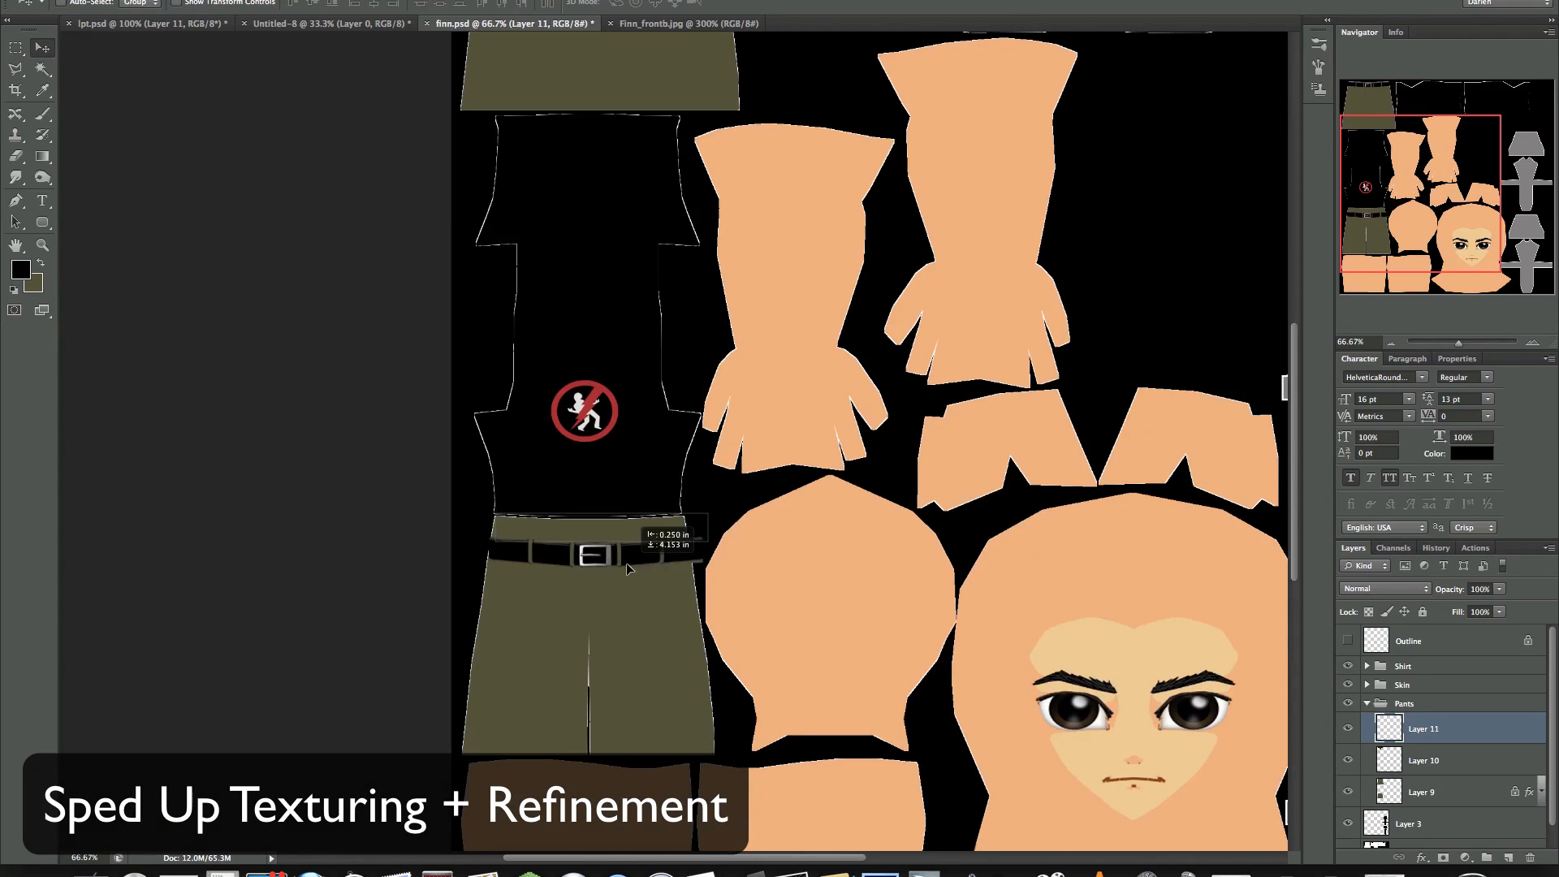
Step: Distort a copied plain belt segment to cover the buckle on the lower pants shell, and make olive the foreground colour
key("super+plus")
key("super+plus")
left_click_drag(449, 528, 451, 528)
left_click(152, 0)
mouse_move(209, 317)
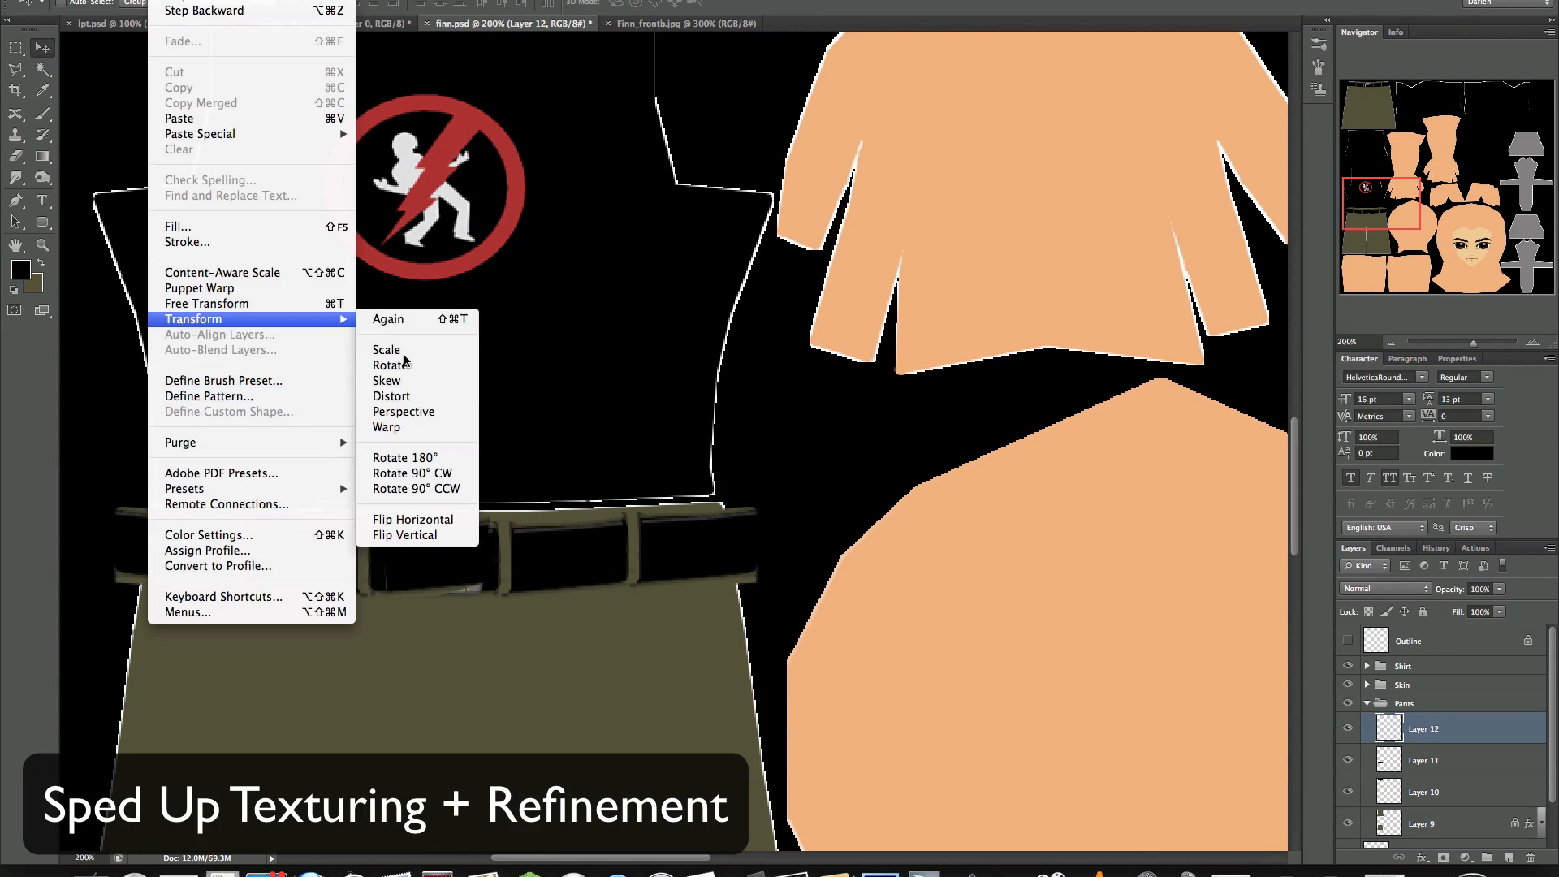
left_click(394, 396)
left_click_drag(489, 598, 495, 606)
key("Escape")
left_click(43, 222)
key("x")
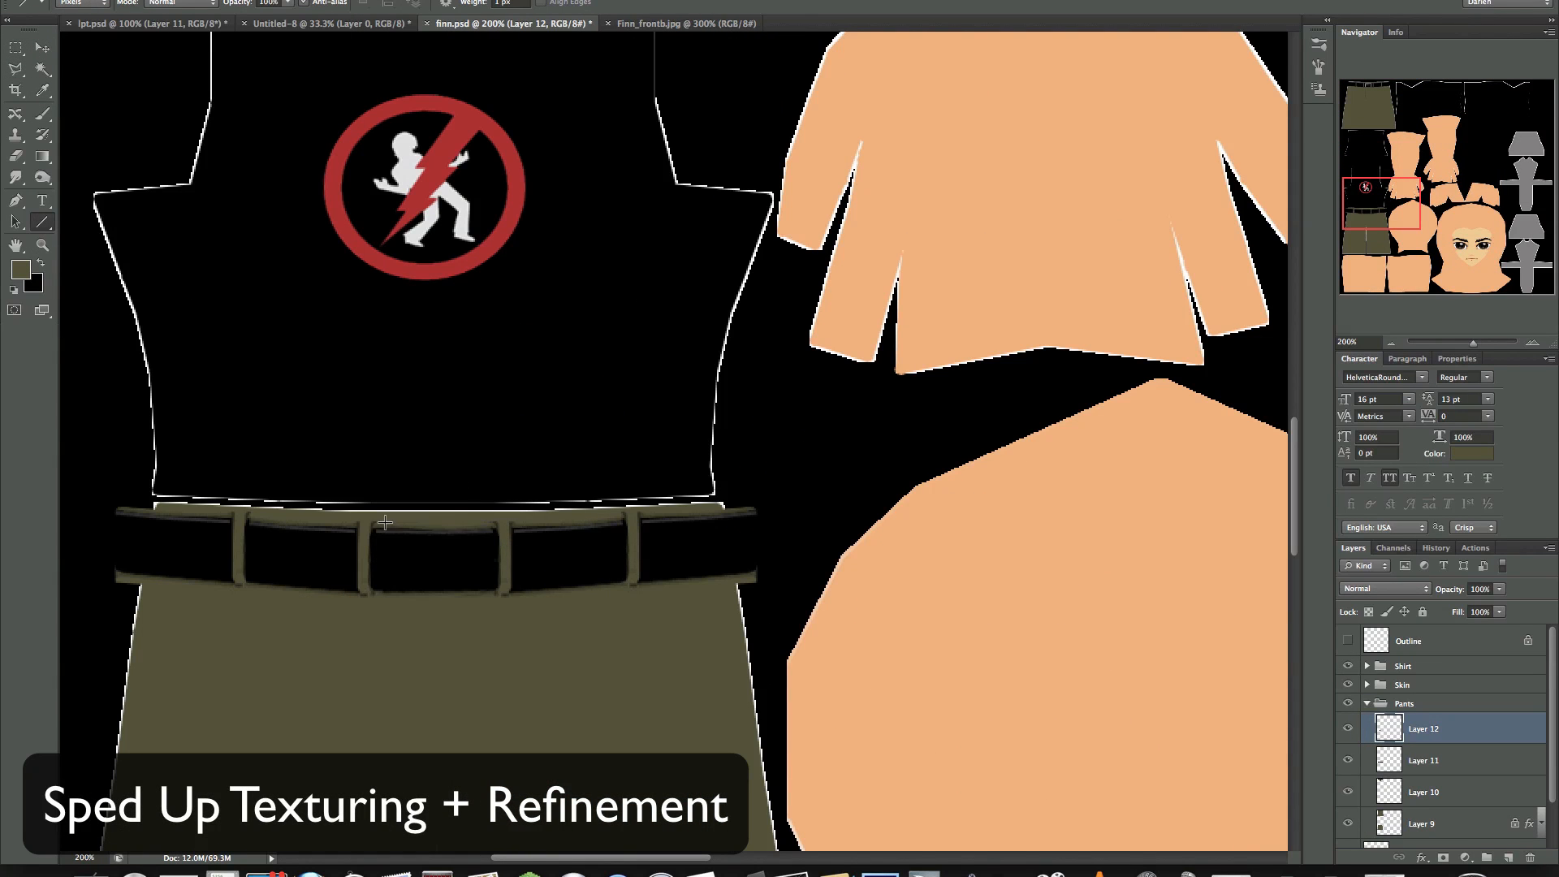
Step: Clip the three belt layers to the pants layer with a clipping mask and collapse the Pants group
key("super+minus")
key("super+minus")
left_click(1453, 789, "shift")
key("super+alt+g")
scroll(674, 441, "up", 5)
scroll(1409, 787, "down", 3)
left_click(1367, 652)
Step: Fill the Background layer with black and invert it to white
left_click(1364, 760)
key("super+minus")
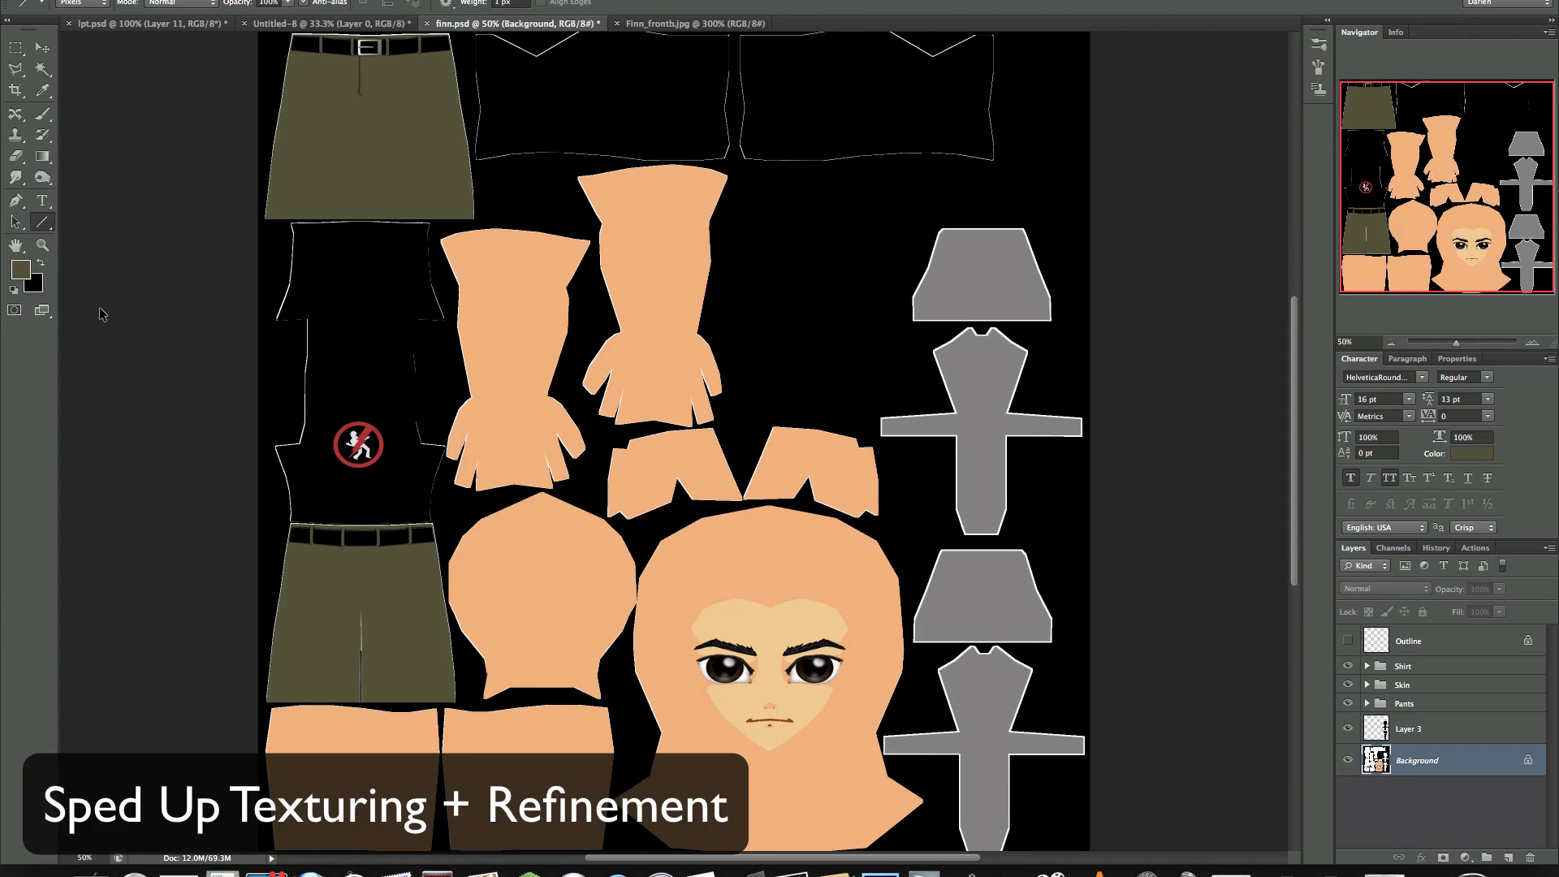
key("super+BackSpace")
key("super+i")
Step: Copy one sneaker from Finn_frontb.jpg and close that file
left_click(695, 23)
key("super+minus")
key("super+minus")
scroll(742, 285, "down", 5)
left_click(15, 69)
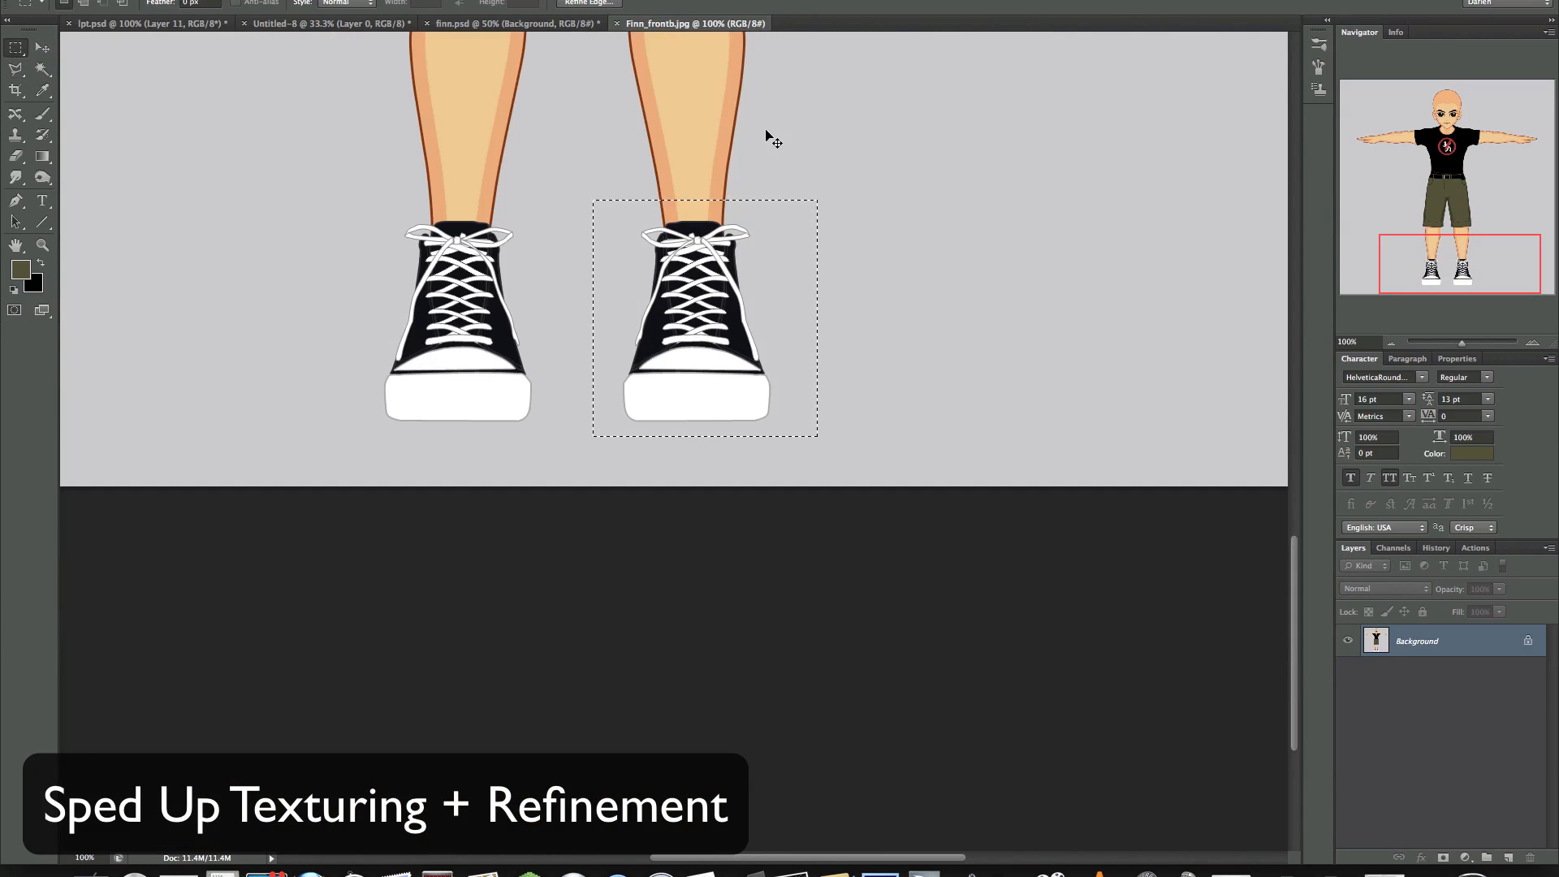
key("super+c")
key("super+w")
Step: Paste the sneaker over the shoe shells and delete the grey background around it
key("super+v")
left_click_drag(698, 429, 995, 476)
key("w")
left_click(1006, 477)
key("Delete")
Step: Trim the leg remains from the sneaker and place one copy on each of the two shoe shells
key("super+plus")
key("super+plus")
key("super+plus")
key("super+plus")
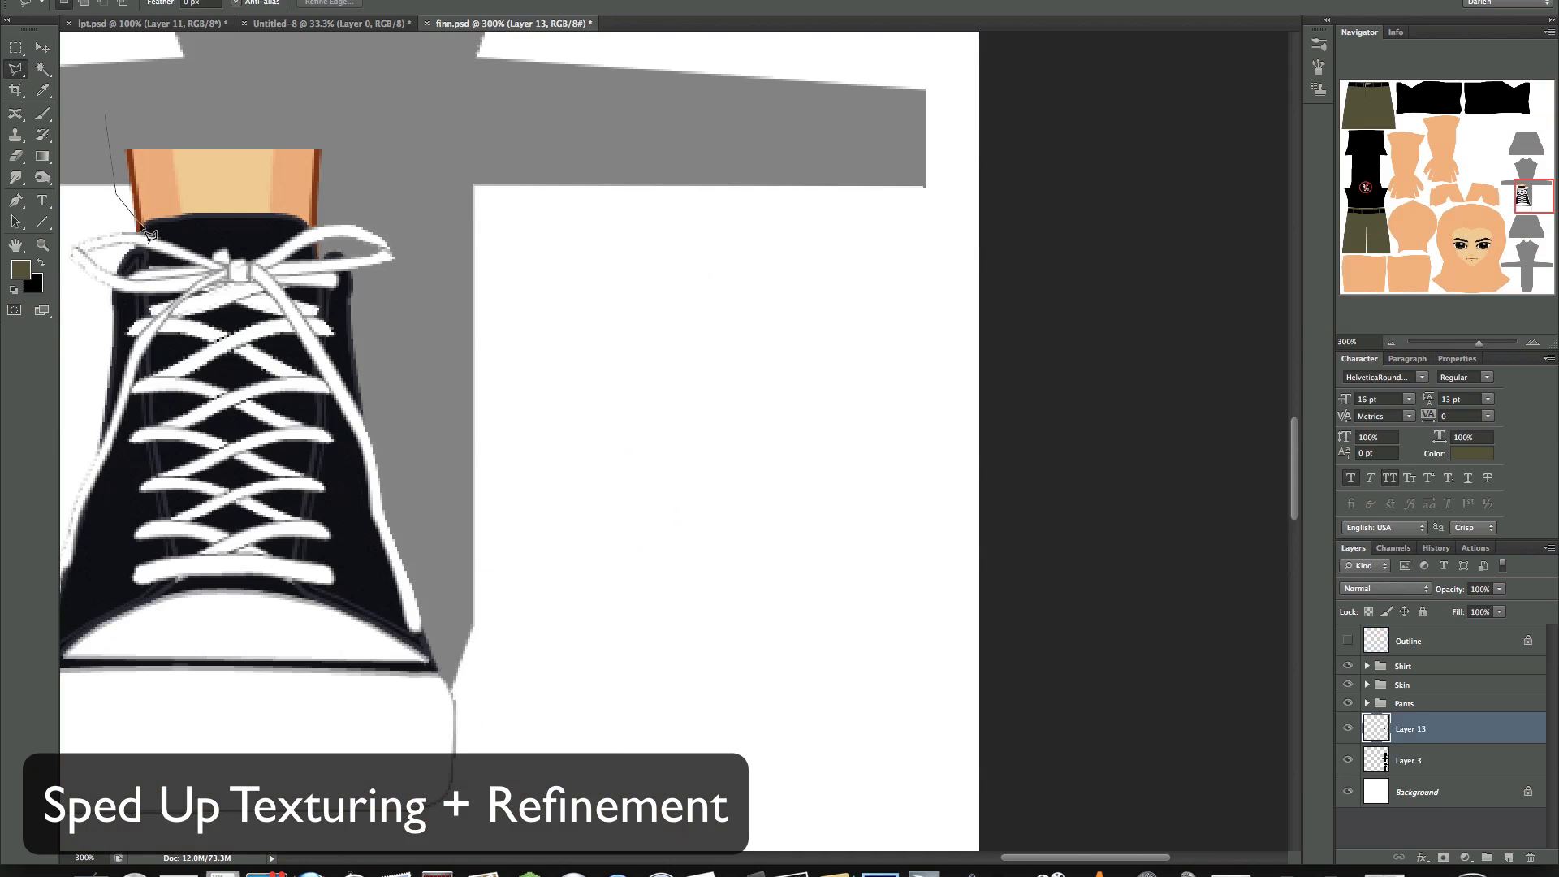
key("super+minus")
key("super+minus")
key("super+minus")
key("super+minus")
key("super+minus")
key("v")
left_click_drag(854, 480, 858, 622)
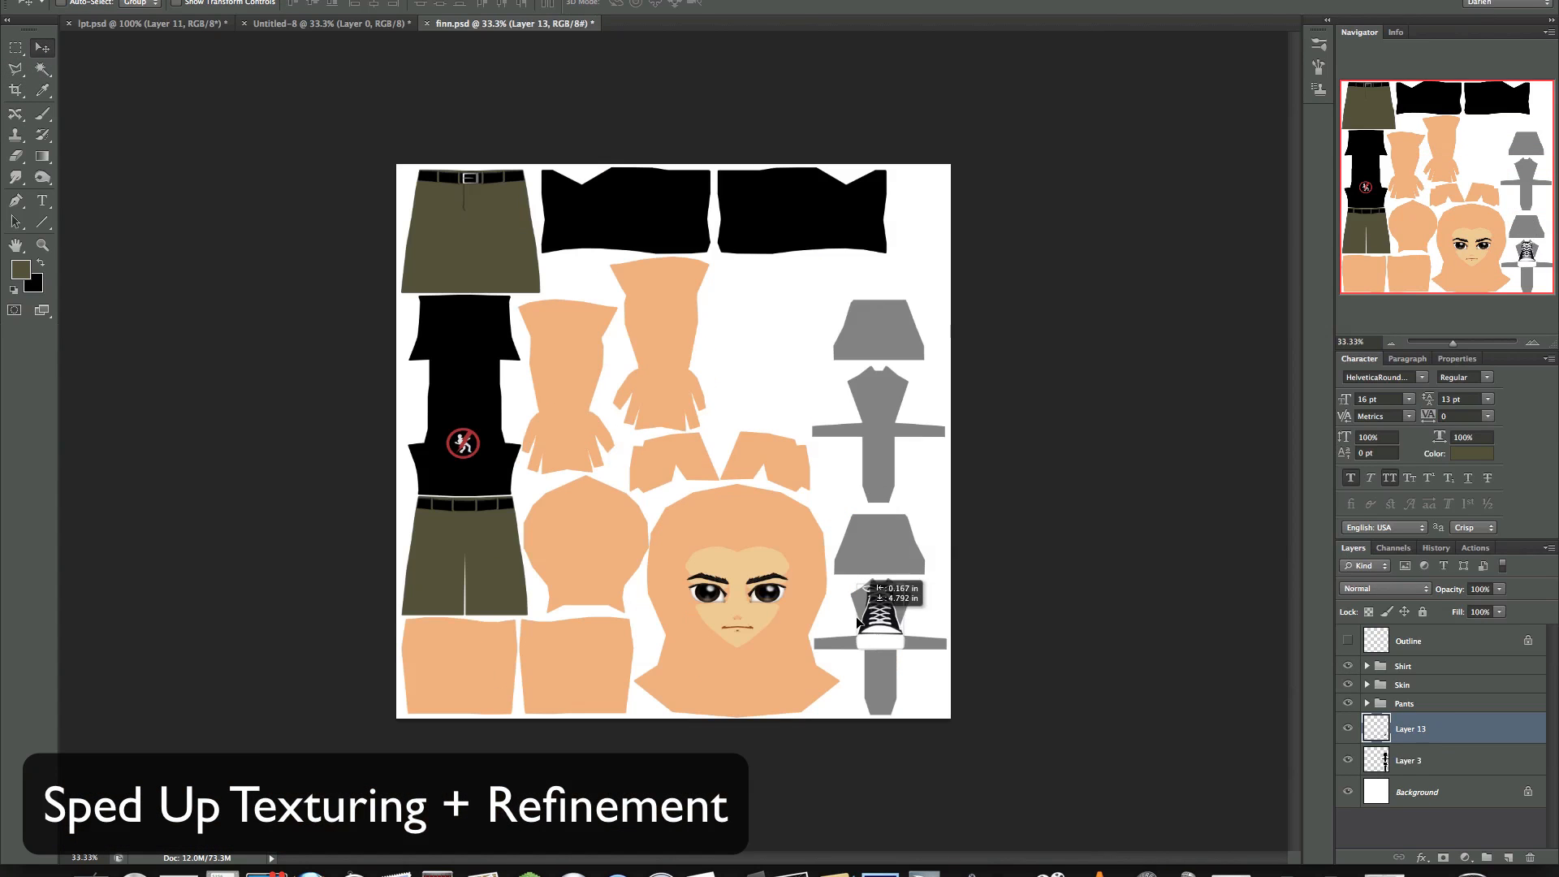
left_click(278, 309)
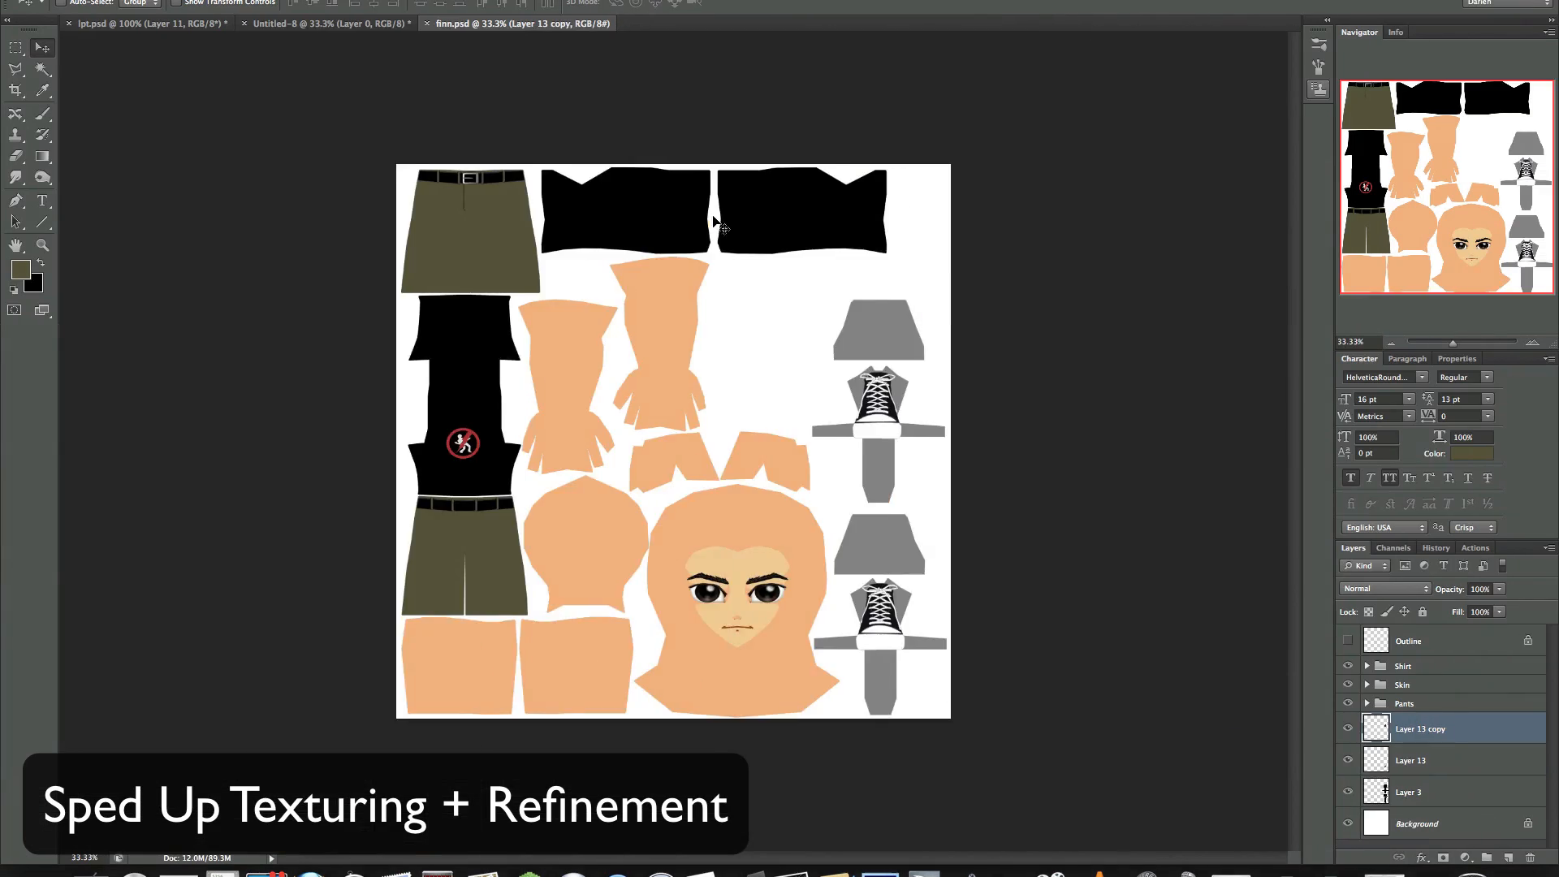
Step: Swap the plain and buckled belts between the pants shells and narrow the buckled belt to fit the lower shell's waist
left_click(1367, 690)
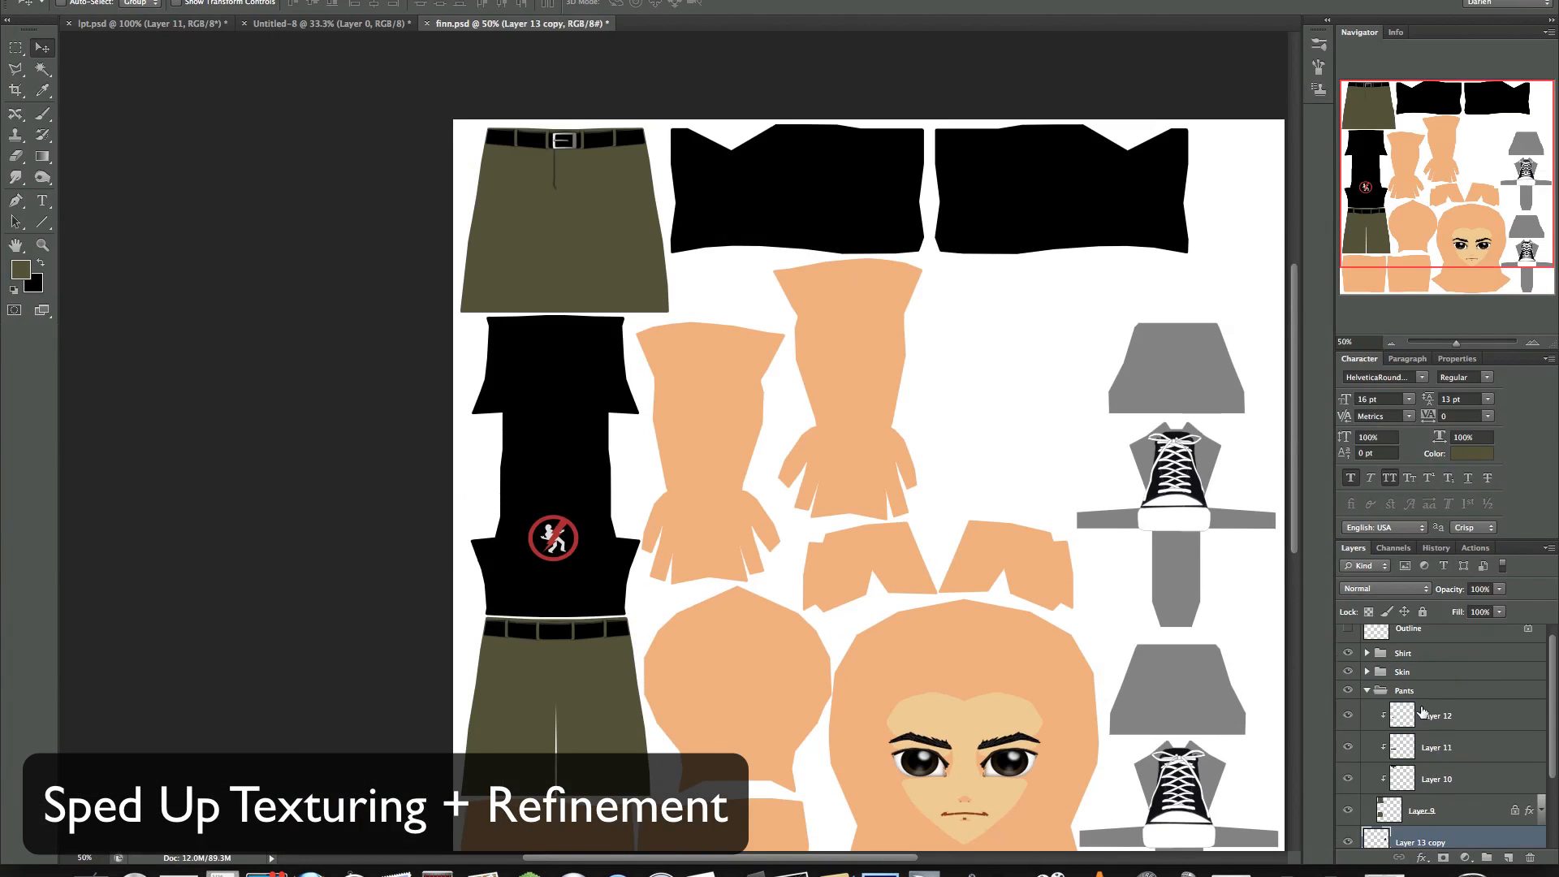
left_click_drag(671, 98, 792, 684)
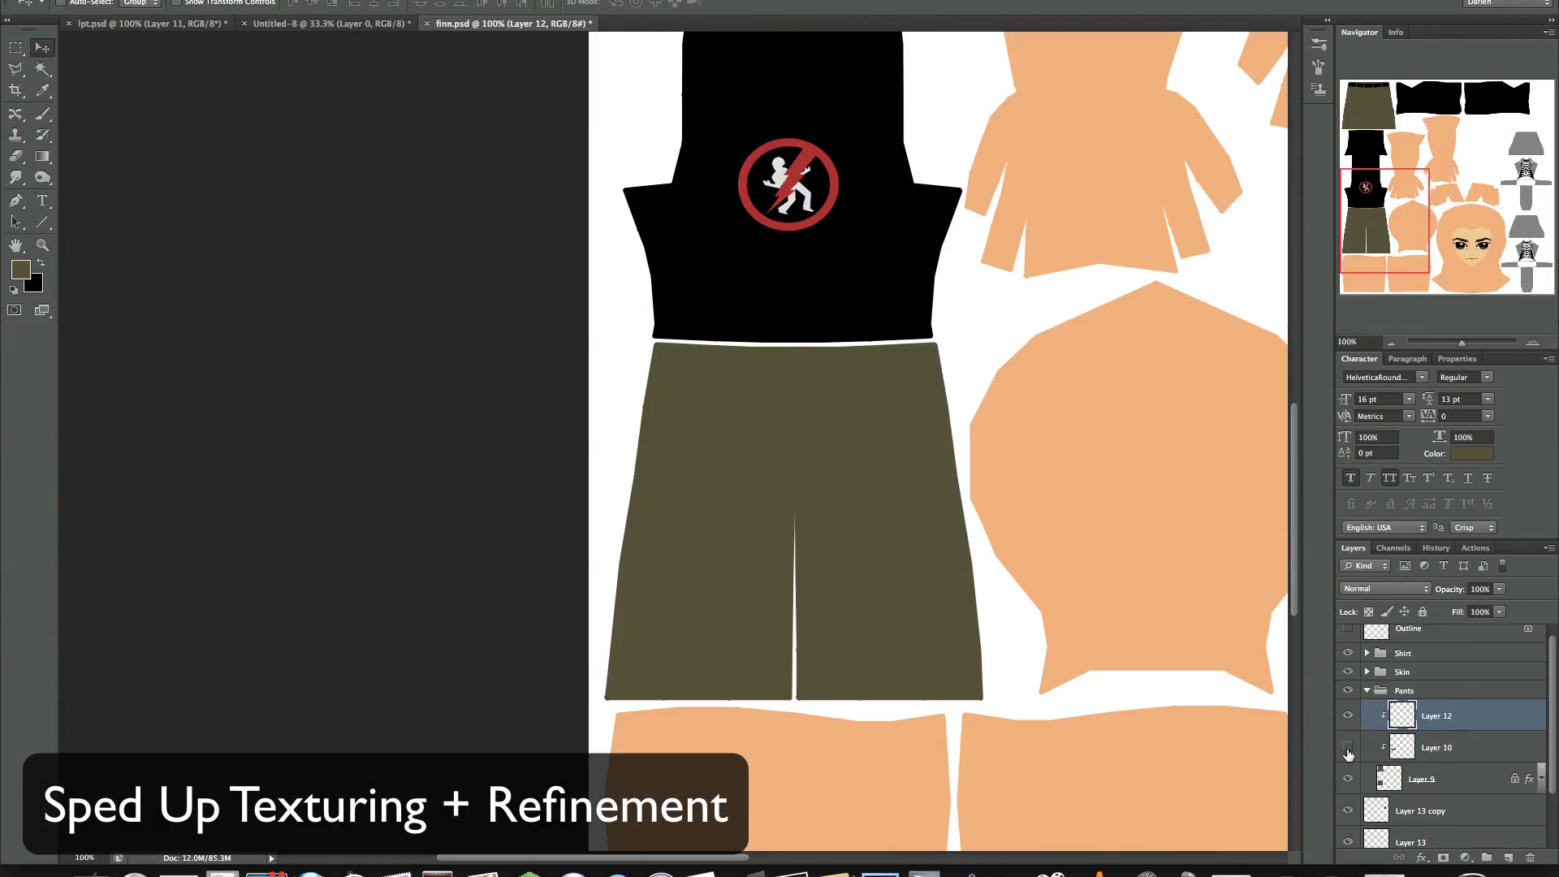
key("ctrl+t")
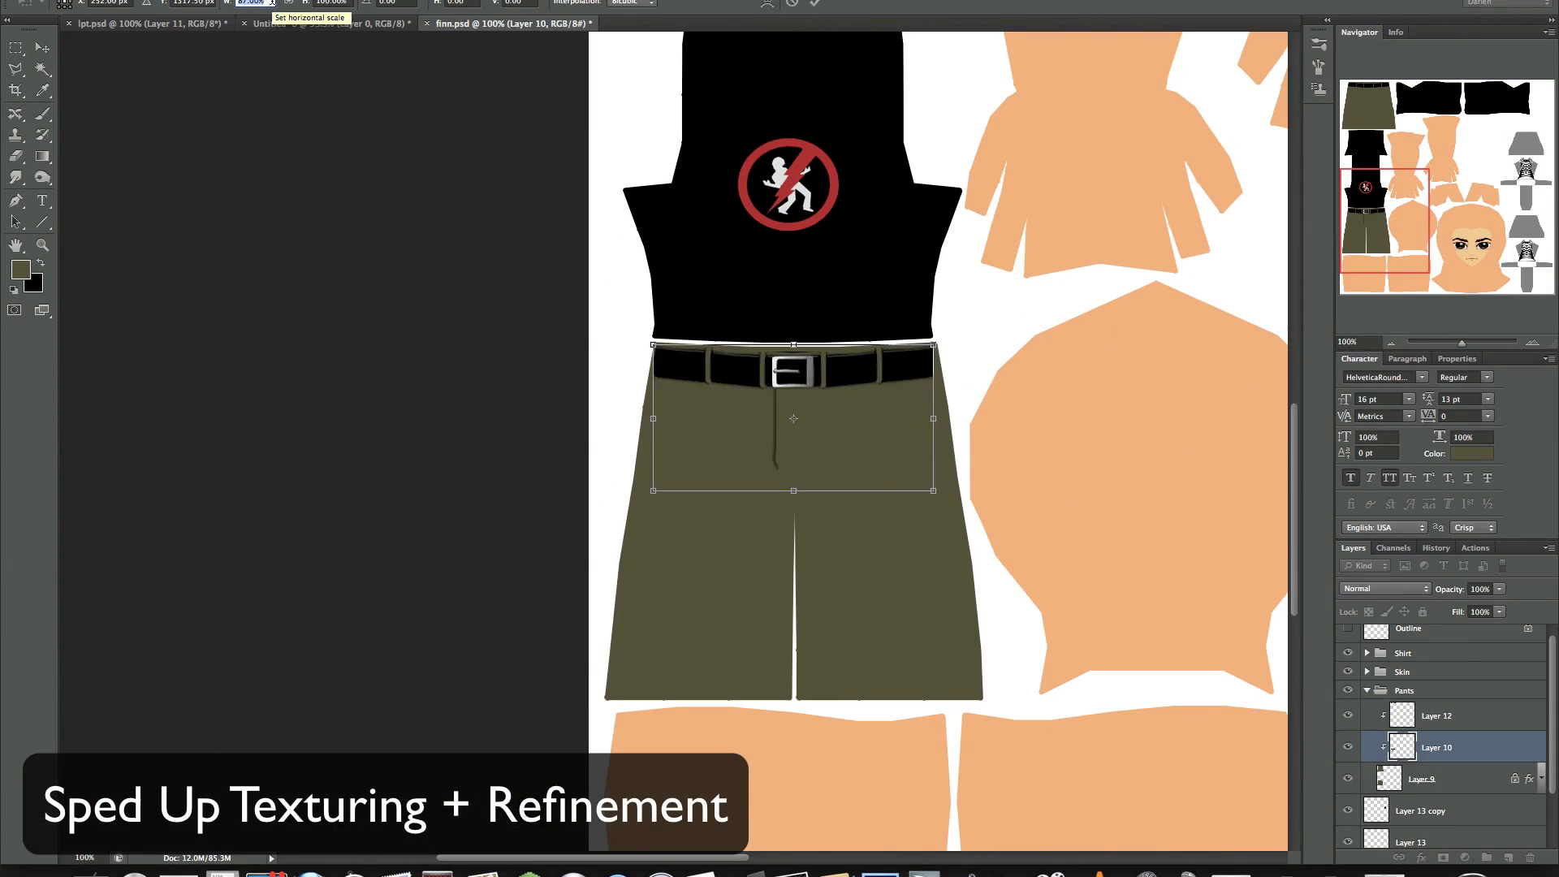
key("super+plus")
key("Return")
Step: Copy a belt loop onto new layers, place one at each end of the belt with one flipped horizontally, and save
left_click(21, 76)
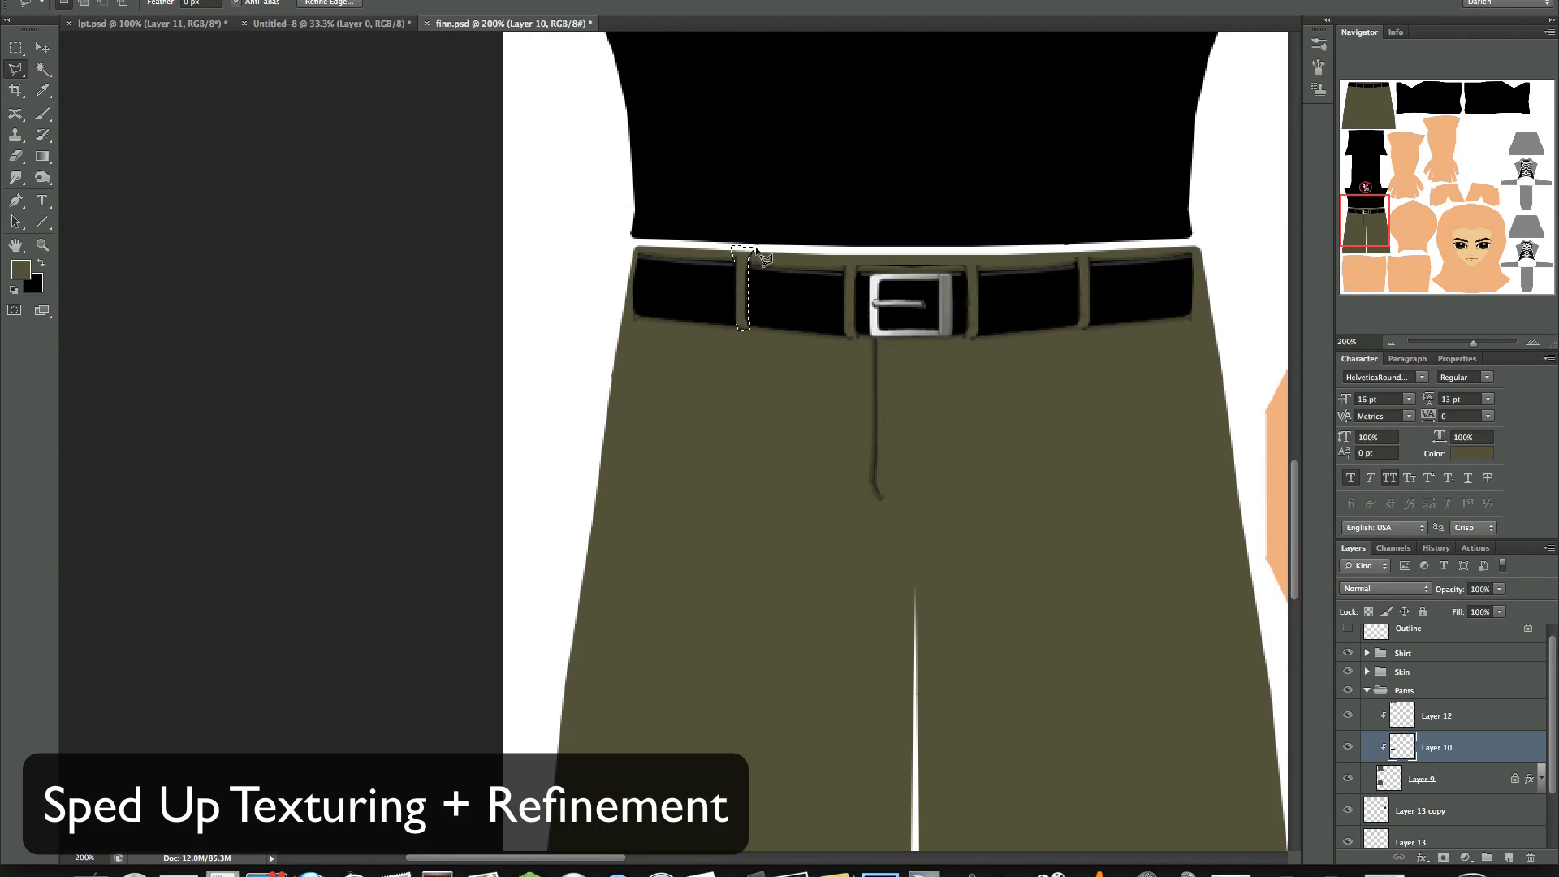
left_click(154, 1)
left_click(414, 513)
scroll(570, 485, "right", 5)
left_click_drag(570, 484, 1129, 485, "shift")
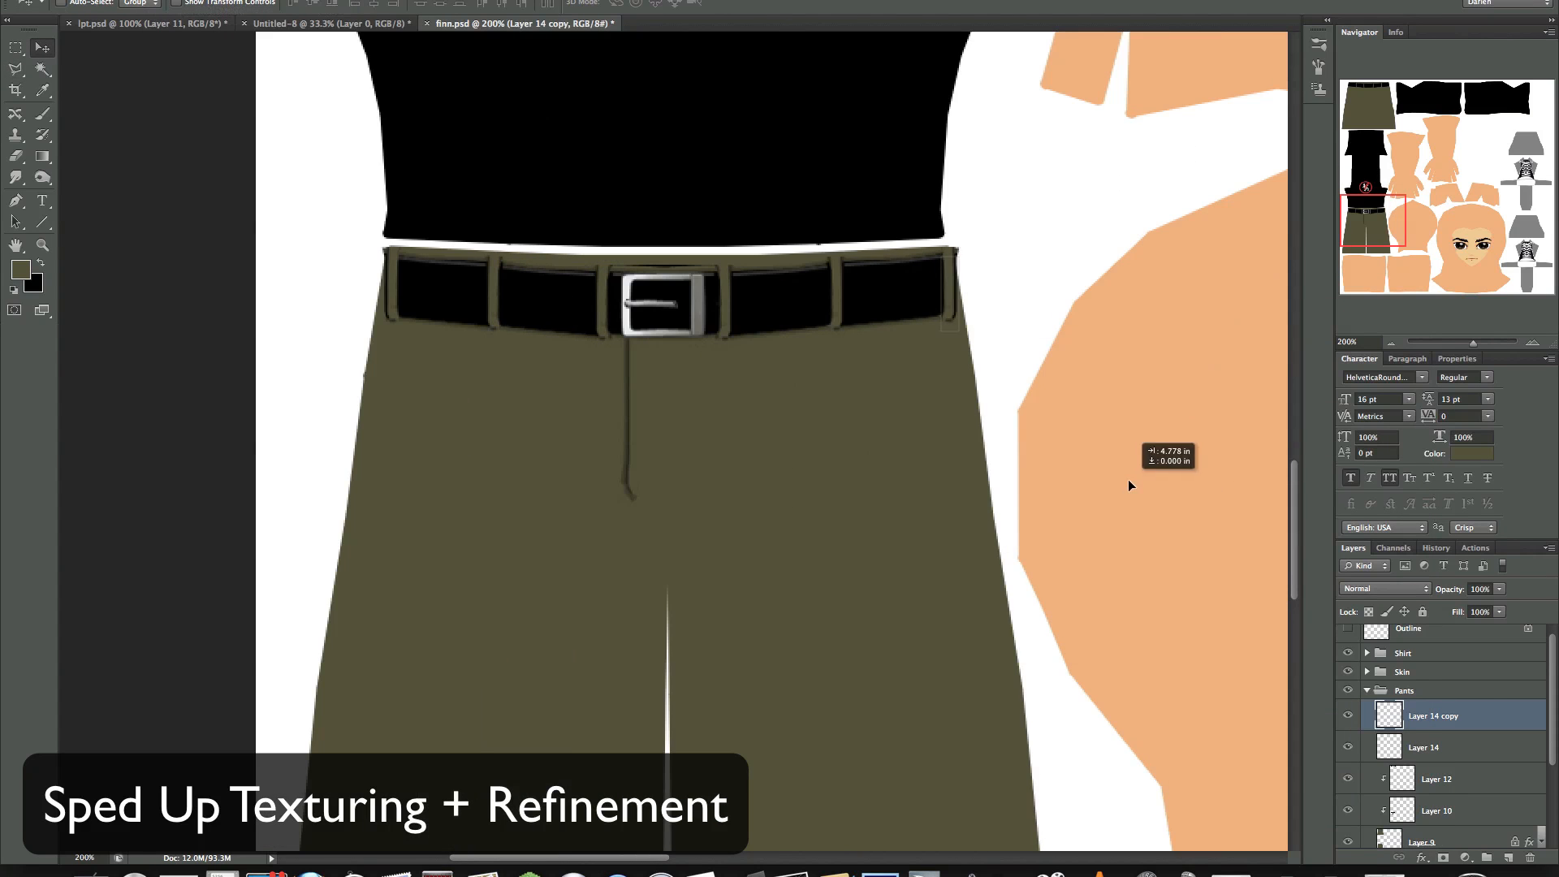
key("super+s")
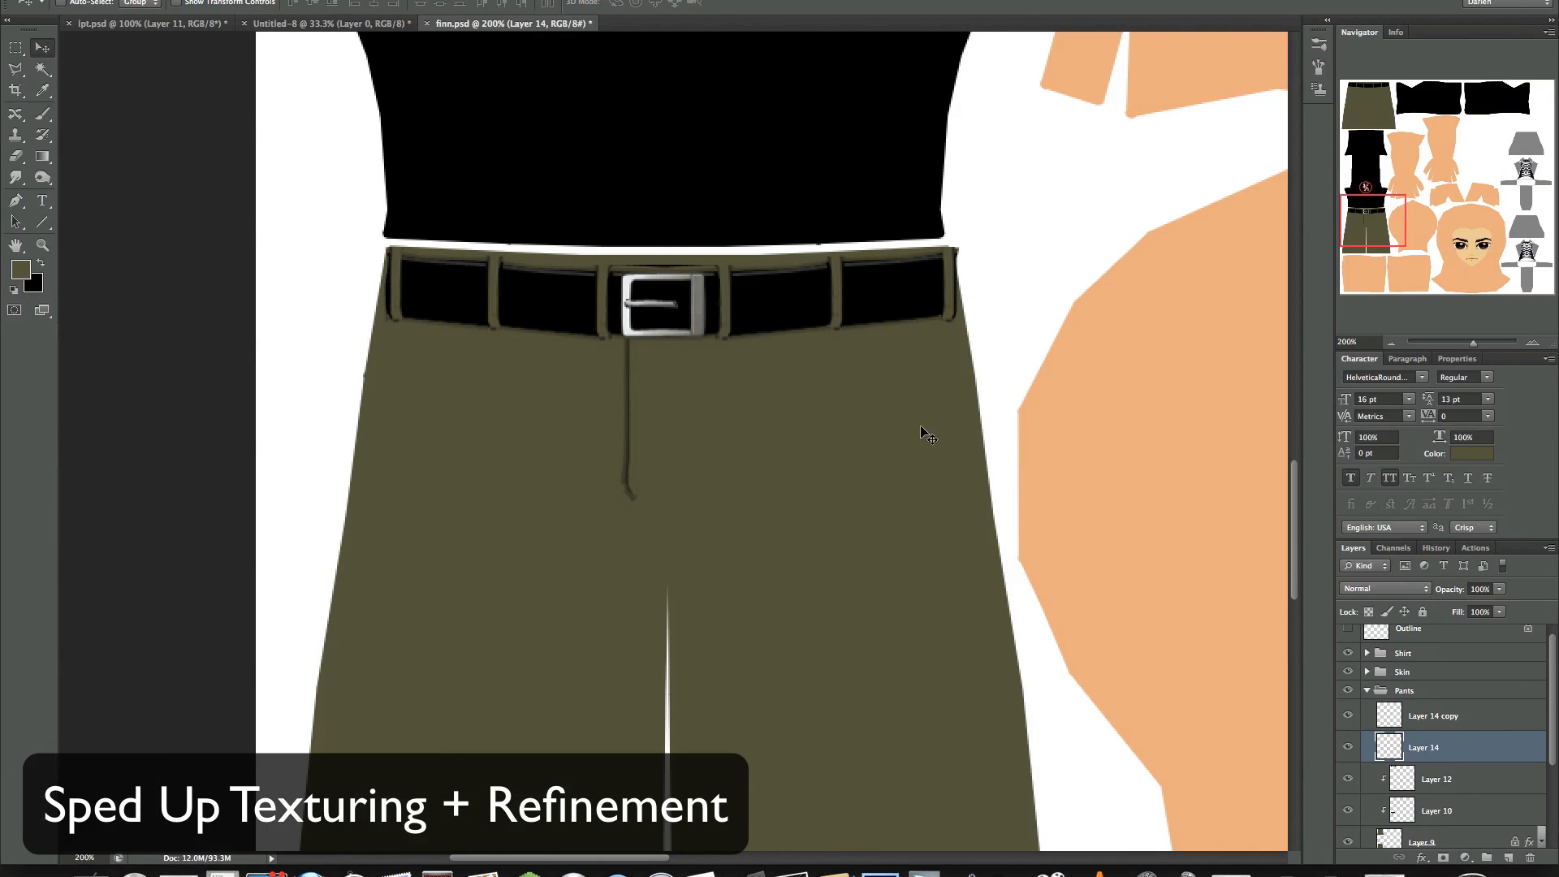
Step: Fill the waist corners outside the end belt loops with black on Layer 9 and save the texture
scroll(1445, 731, "down", 4)
left_click(1446, 703)
left_click(16, 70)
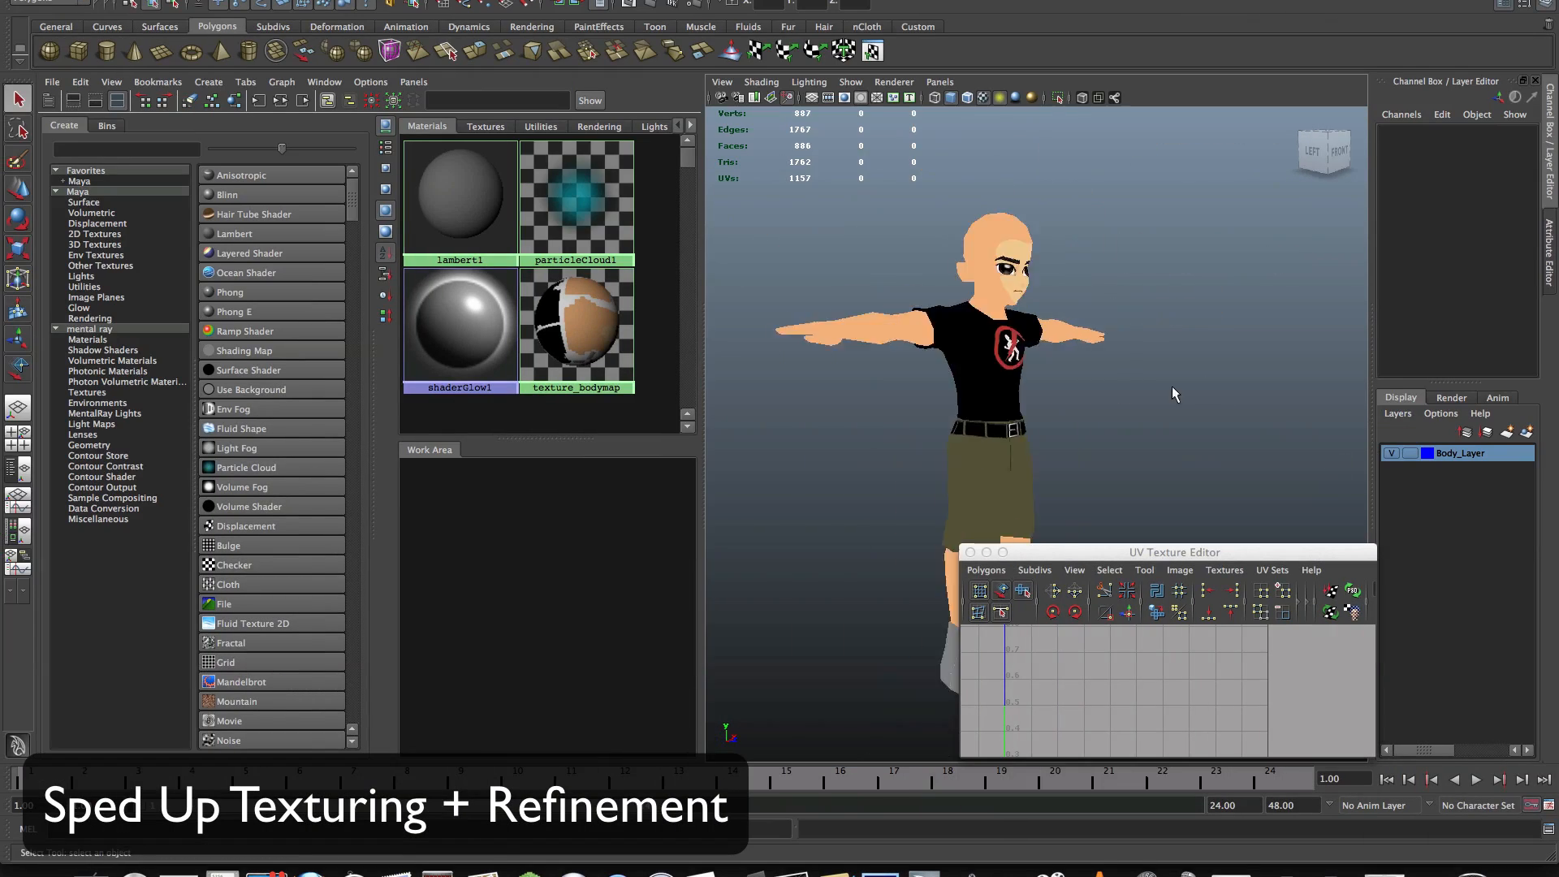
Step: Switch to Maya and inspect the updated texture on the character's side and head
left_click_drag(1172, 386, 1074, 366, "alt")
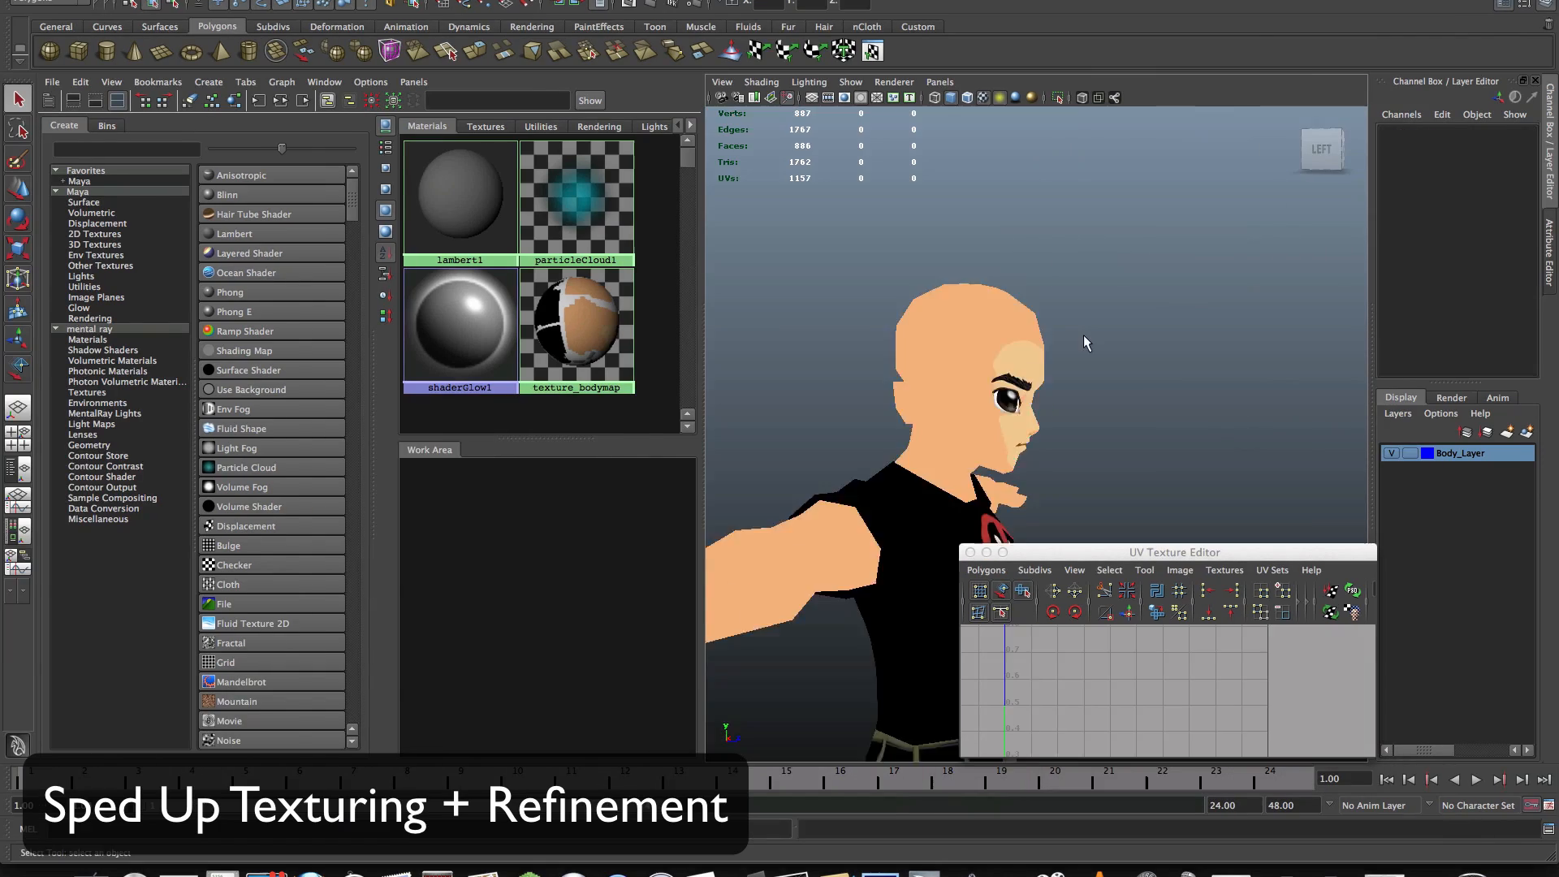
left_click_drag(1085, 338, 1055, 341, "alt")
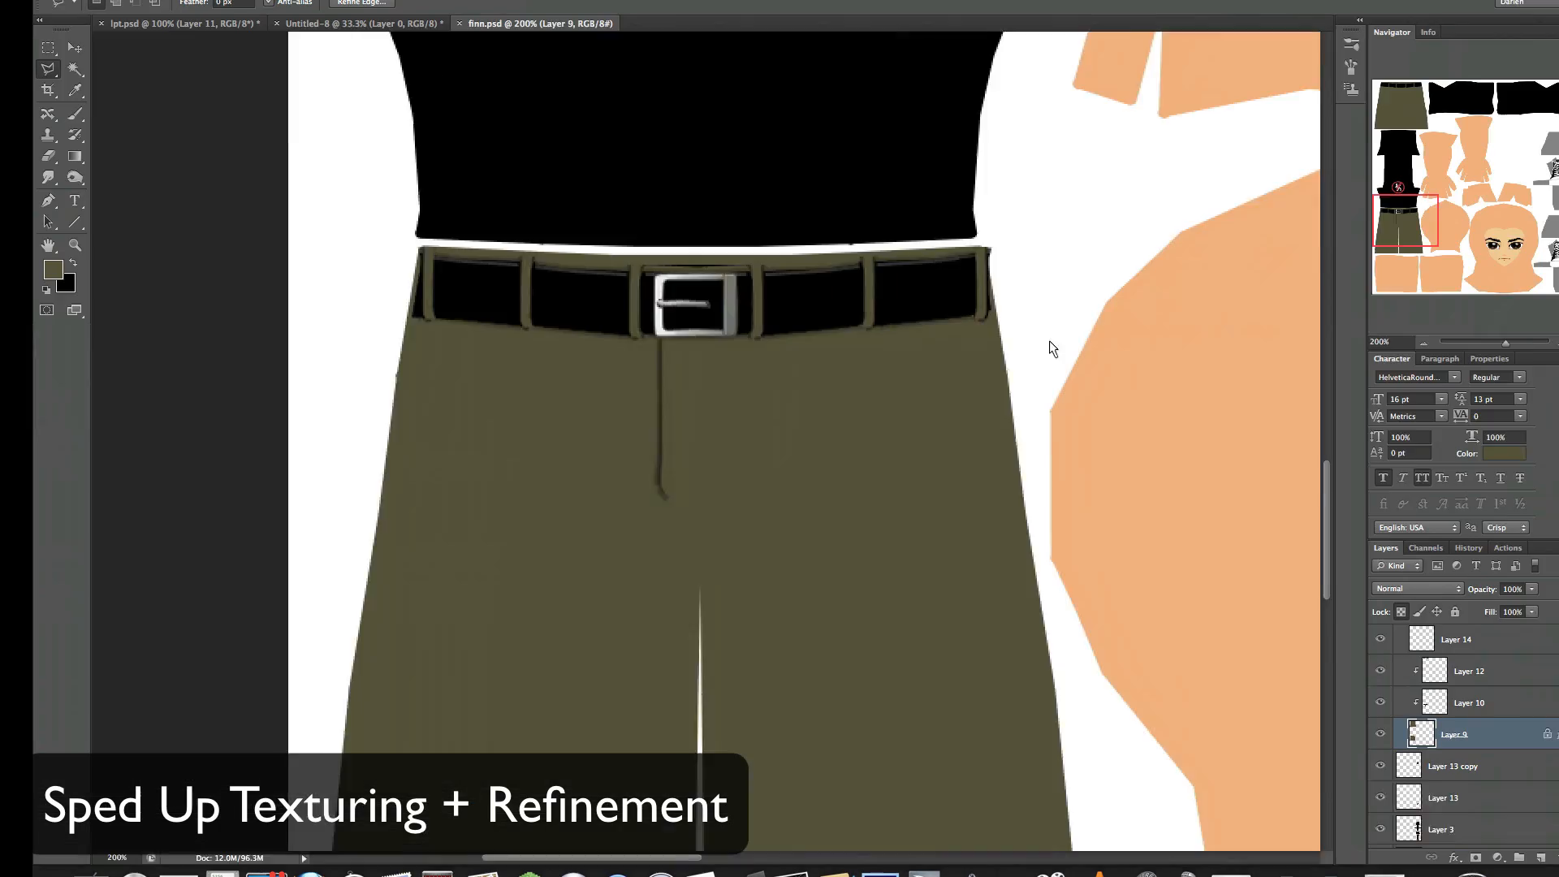
Step: Return to Photoshop and group Layer 3, Layer 13 and Layer 13 copy as Shoes
key("super+0")
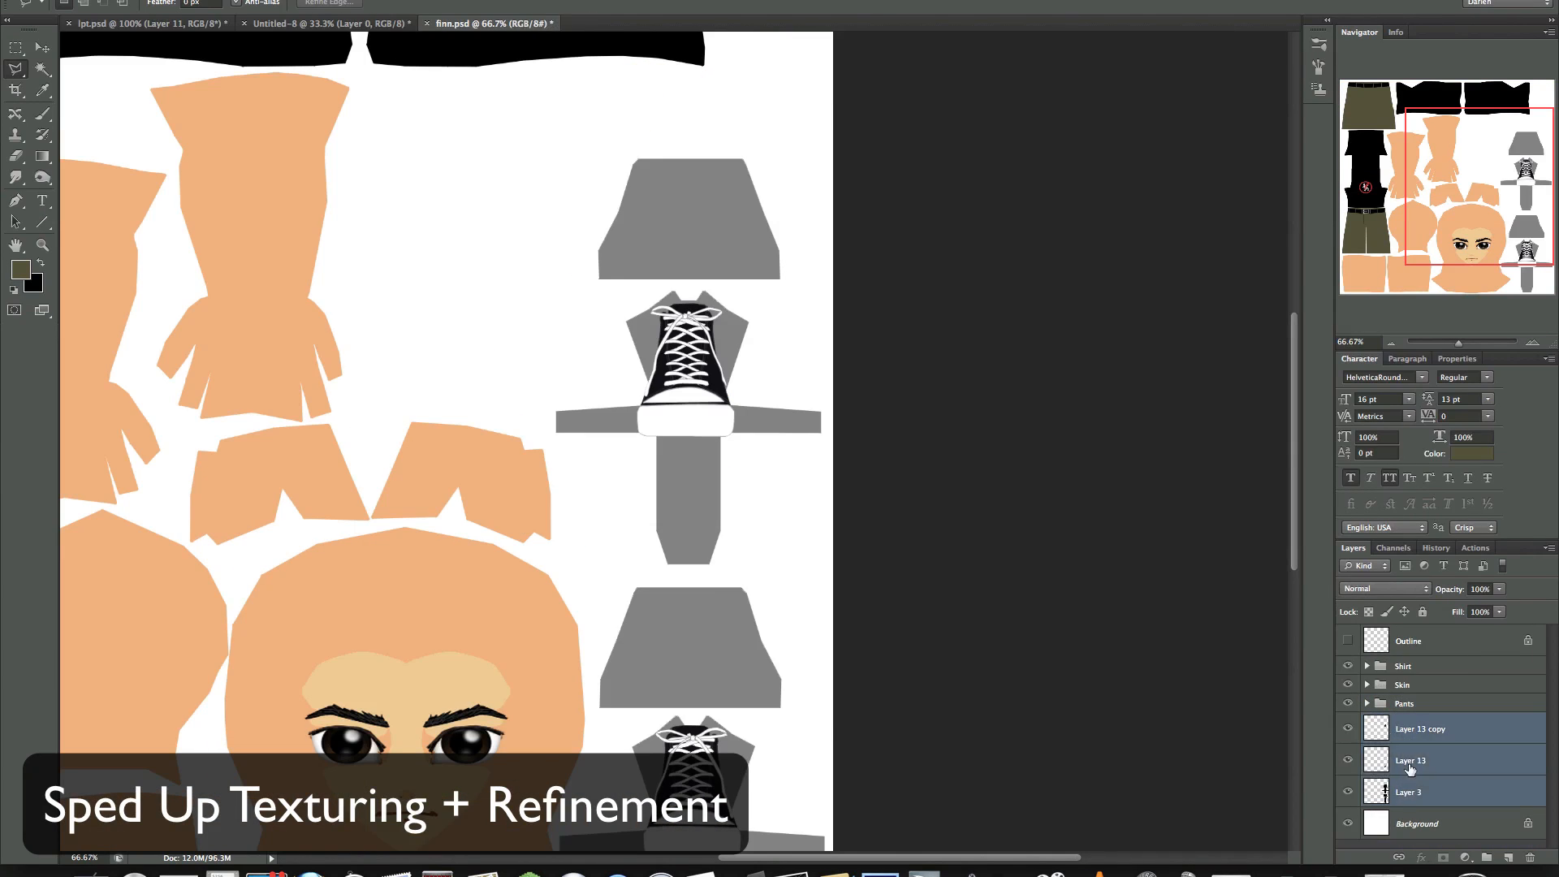
left_click(890, 633)
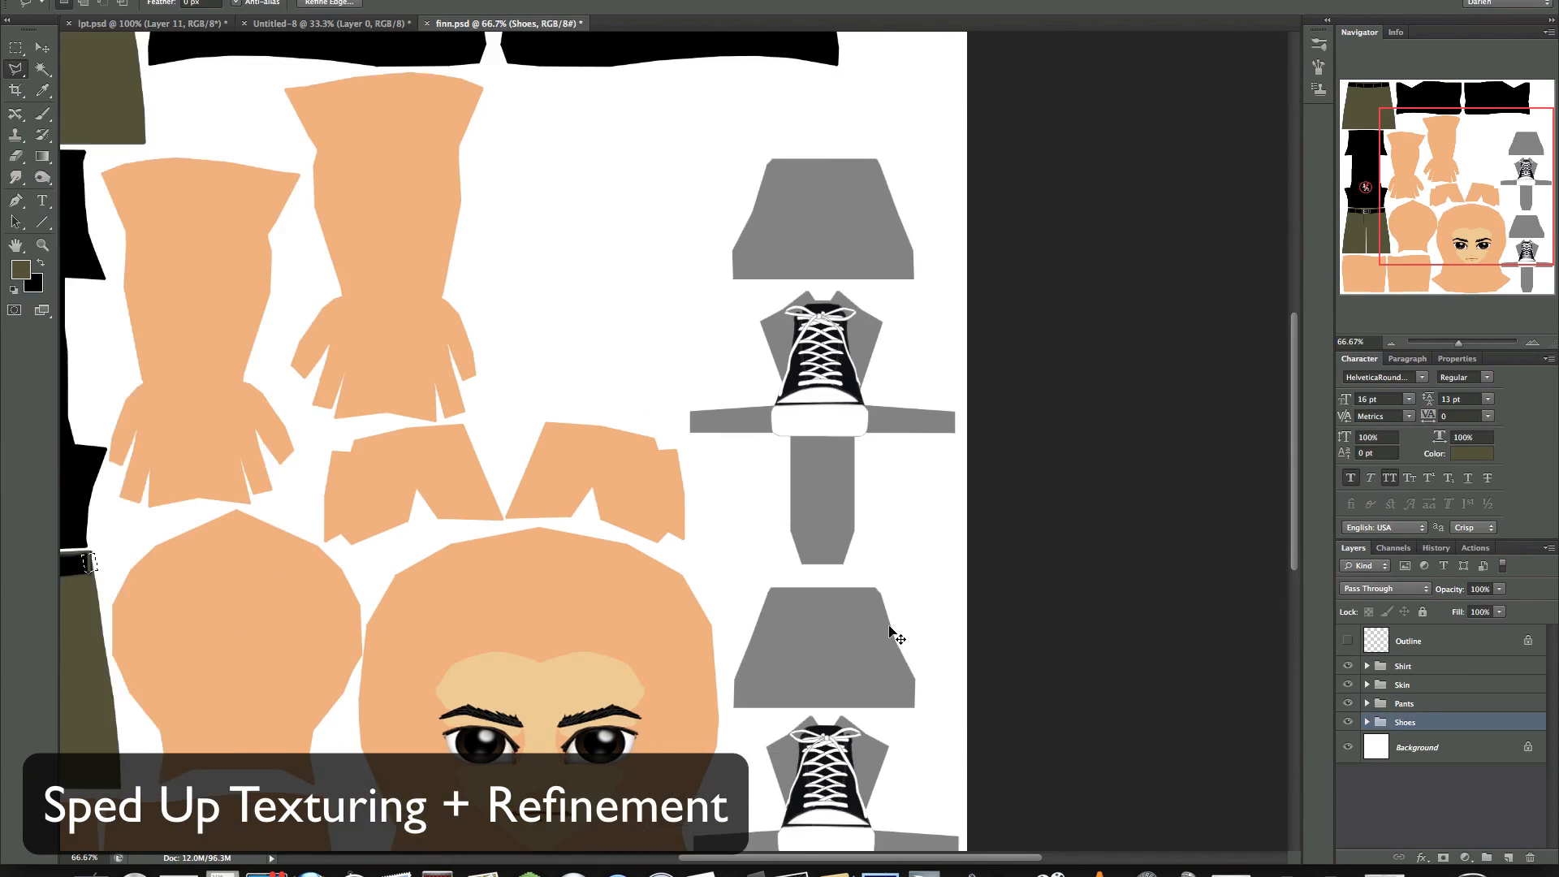
Step: Recolor the skin shapes with the light tan of the face area
left_click(1367, 685)
left_click(1347, 740)
left_click(1348, 740)
left_click(21, 270)
left_click(1398, 444)
left_click(1422, 739)
left_click(41, 263)
key("super+BackSpace")
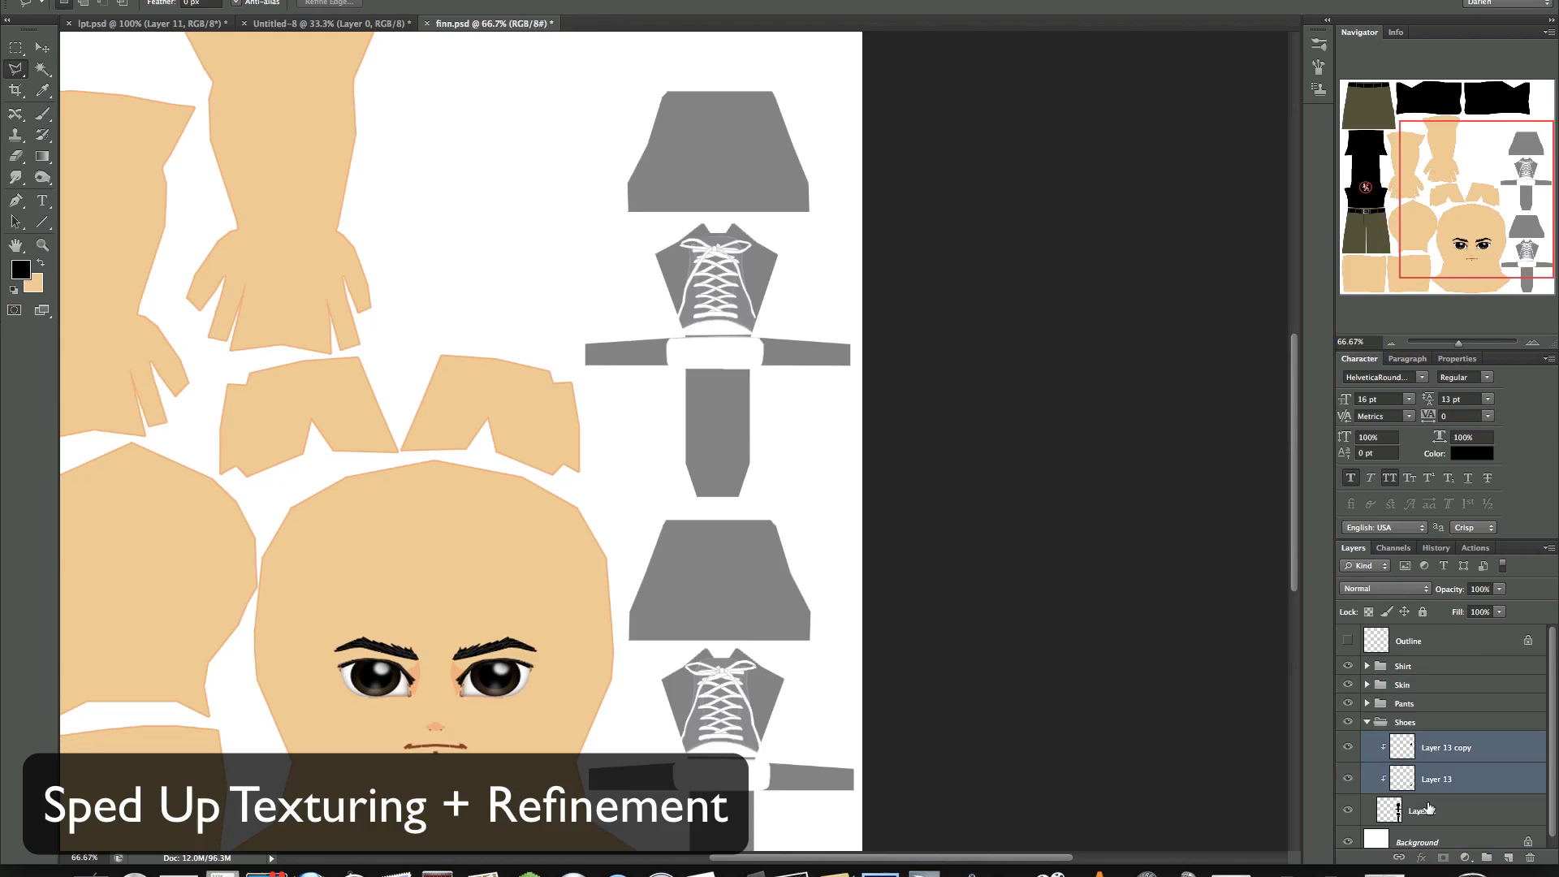
Step: Fill the shoe shapes on Layer 3 with white, lock its transparent pixels and add a thin black Stroke effect
key("alt+BackSpace")
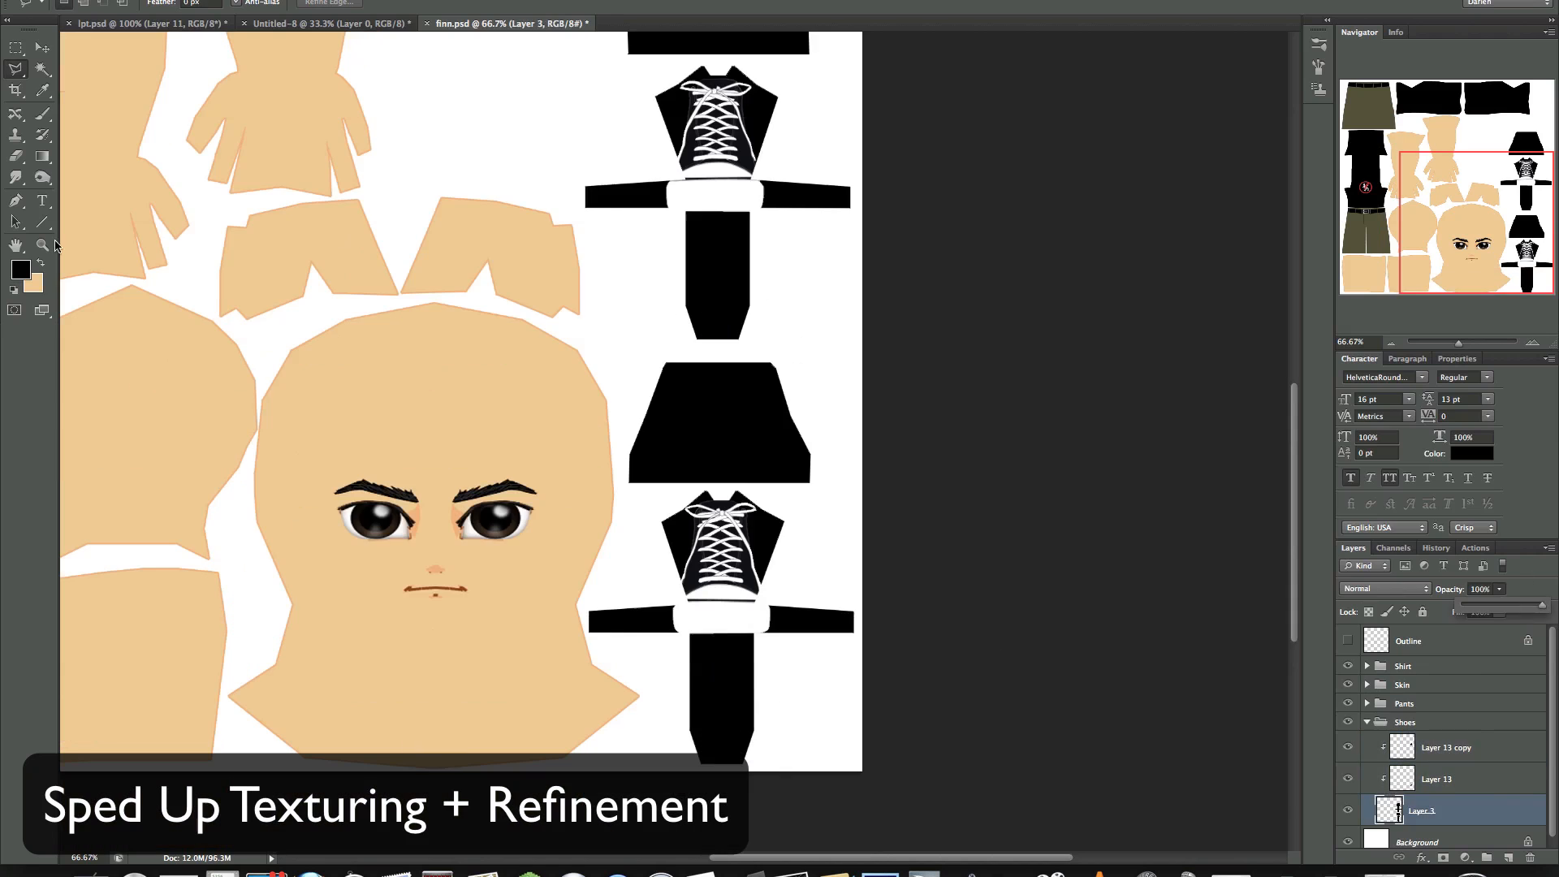
left_click(34, 284)
left_click(1390, 449)
key("super+BackSpace")
left_click(1369, 612)
double_click(1482, 811)
left_click(1086, 436)
left_click(1499, 345)
Step: Sample the sneaker's near-black as the background color and fill the shoe-top areas around the laces on both shoes
left_click(34, 284)
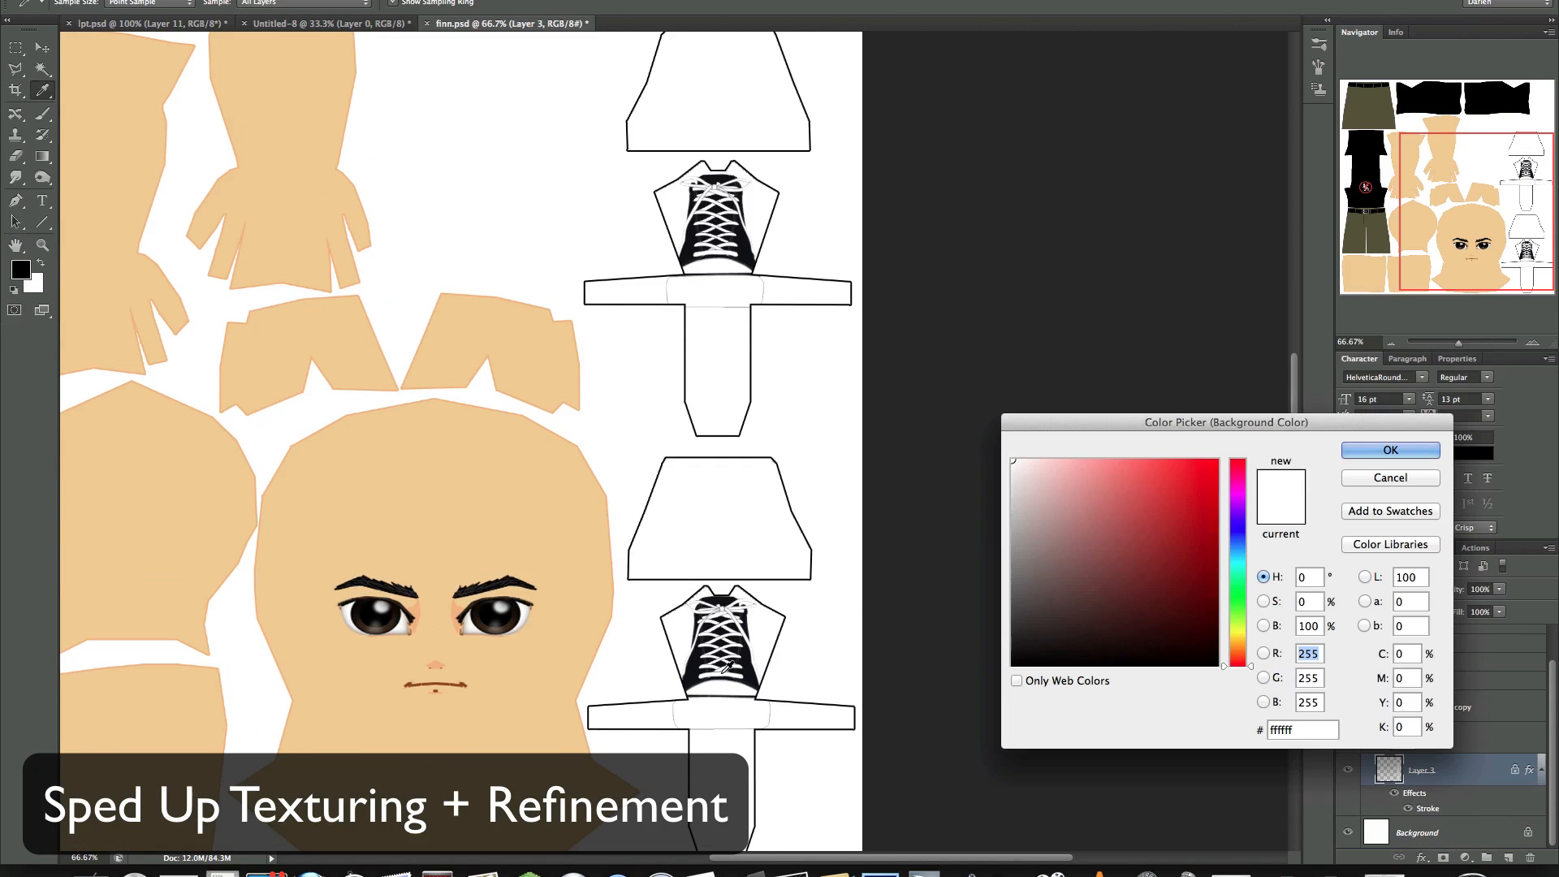
left_click(723, 673)
left_click(1390, 450)
left_click(802, 611)
left_click(746, 582)
left_click(802, 610)
scroll(802, 611, "up", 4)
left_click(802, 333, "shift")
left_click(763, 350)
left_click(705, 331)
left_click(678, 343)
left_click(635, 328)
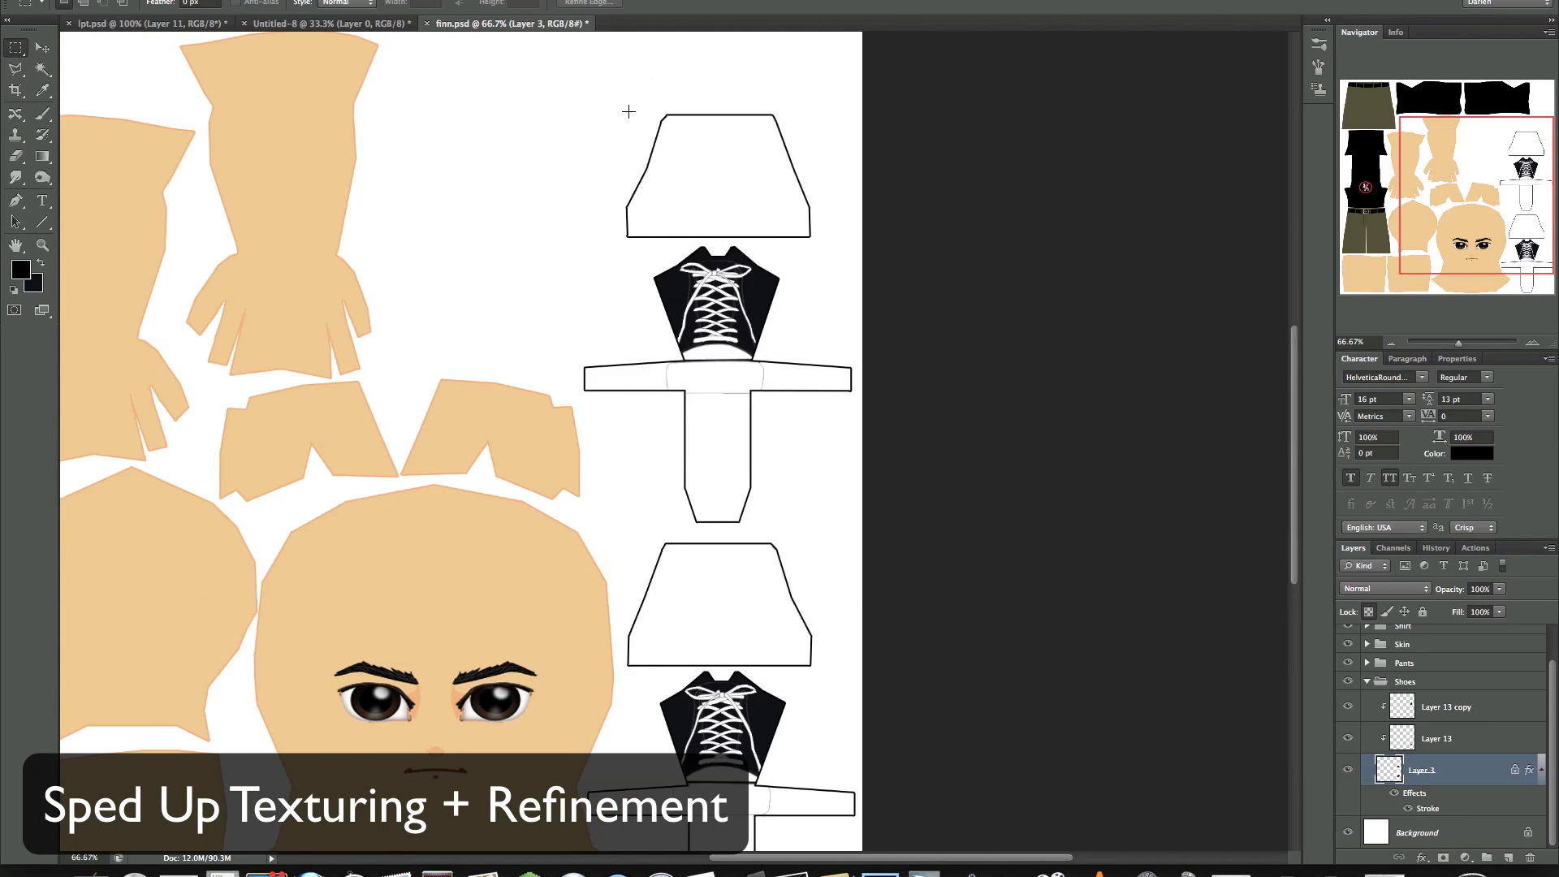
Step: Fill the upper part of both trapezoid shoe panels with near-black, leaving a white strip along the base, and save the texture
key("super+BackSpace")
left_click(34, 283)
left_click(1390, 450)
key("super+BackSpace")
key("super+s")
key("ctrl+Left")
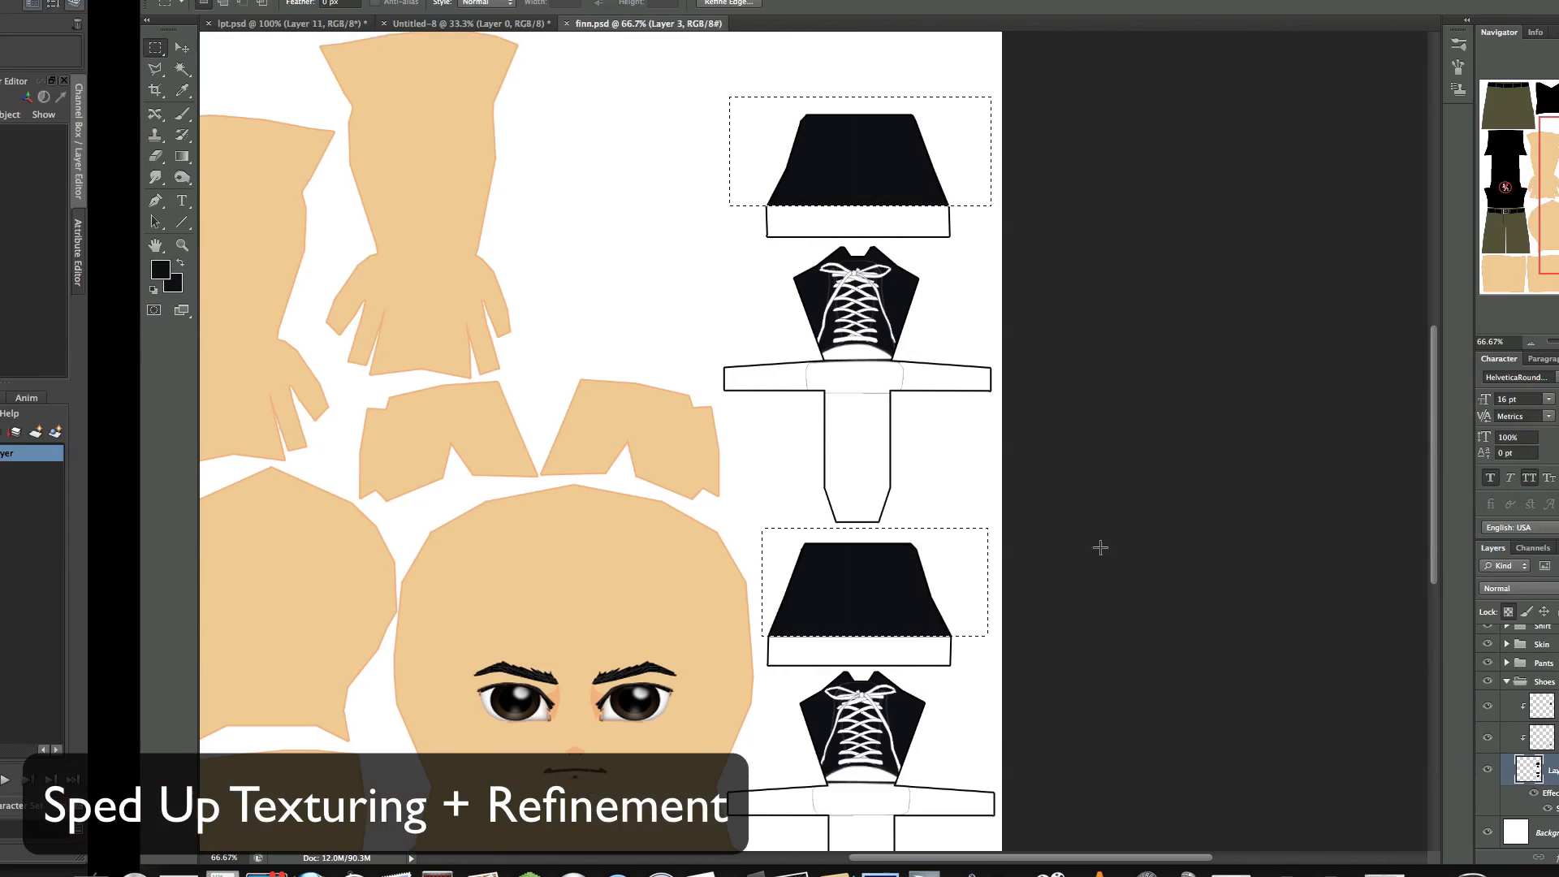
key("ctrl+Right")
Step: Merge Layer 13 with Layer 13 copy, clear the selection and erase the leftover toe-cap edges on both shoes
left_click(1435, 712, "shift")
key("super+e")
key("super+d")
left_click(63, 3)
left_click_drag(670, 351, 760, 357)
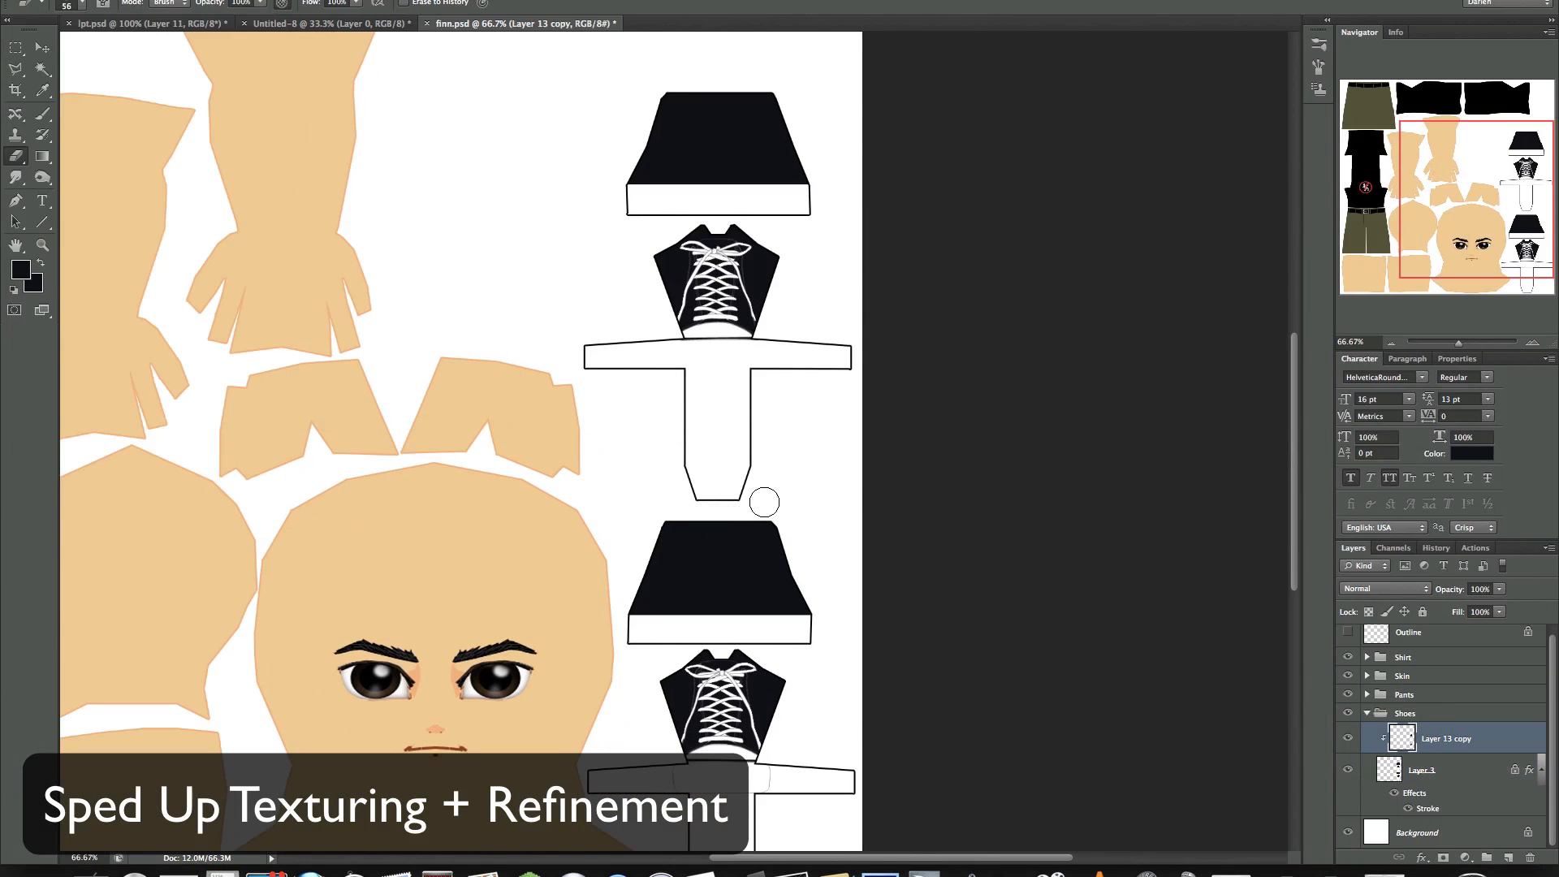
left_click_drag(675, 778, 767, 781)
scroll(799, 751, "down", 6)
Step: Draw light gray 2 px tread lines on the first shoe's sole on a new layer above Layer 13 copy
left_click(20, 269)
left_click(1012, 489)
left_click(1390, 450)
key("u")
left_click(1506, 858)
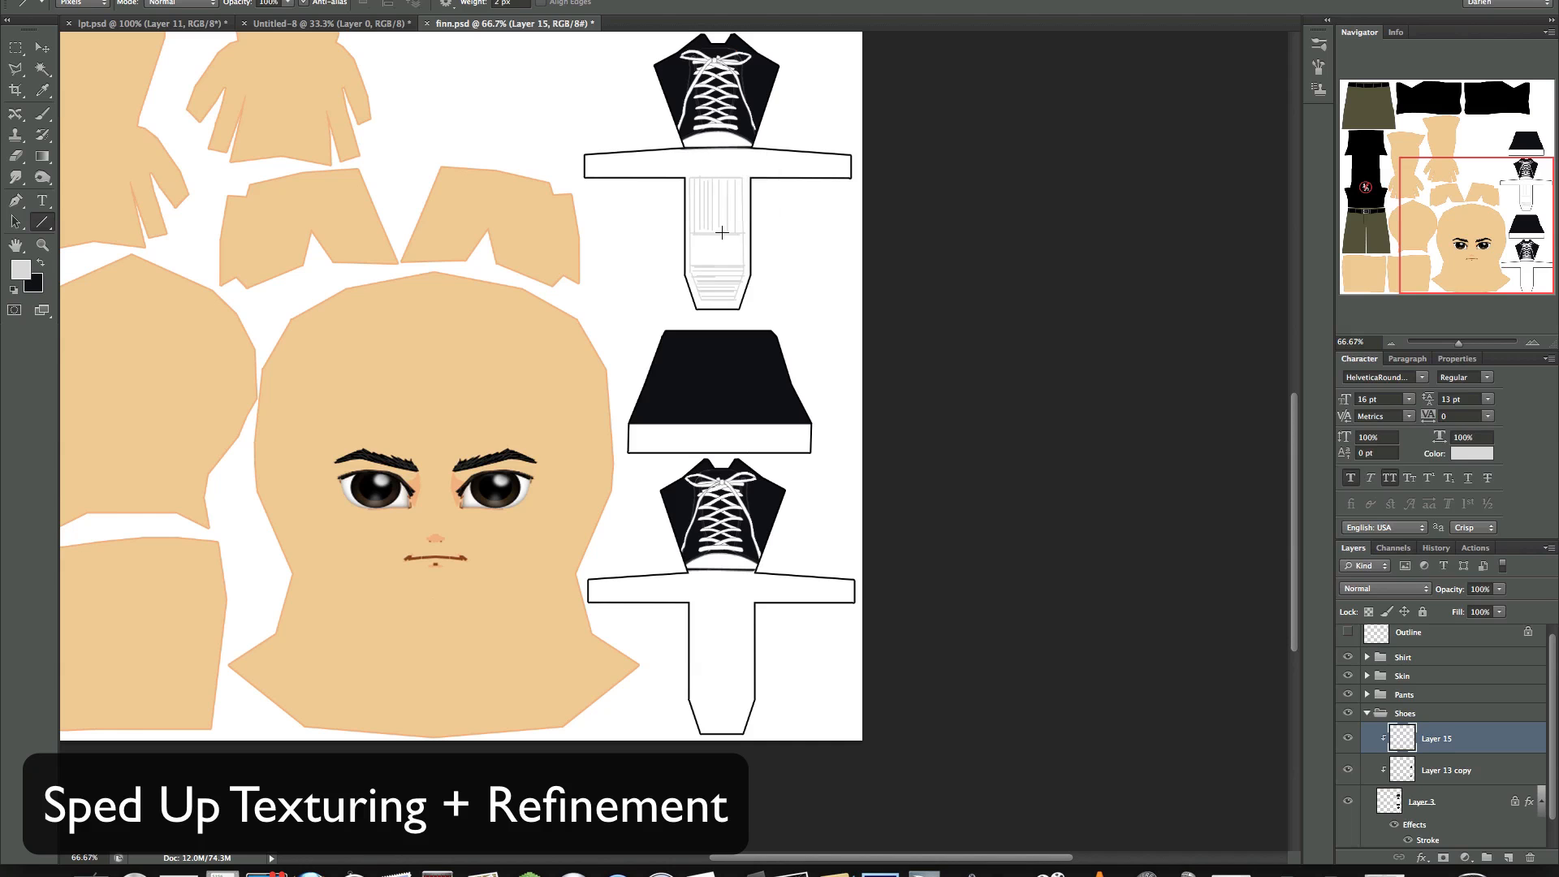
Step: Duplicate the tread lines of Layer 15 and place the copy over the second shoe's sole, clipped to the shoe shapes
right_click(1436, 738)
left_click(1364, 455)
mouse_move(722, 232)
left_mouse_down()
mouse_move(722, 185)
mouse_move(699, 649)
left_mouse_up()
left_click(944, 348)
left_click(42, 48)
left_click(163, 2)
left_click(398, 501)
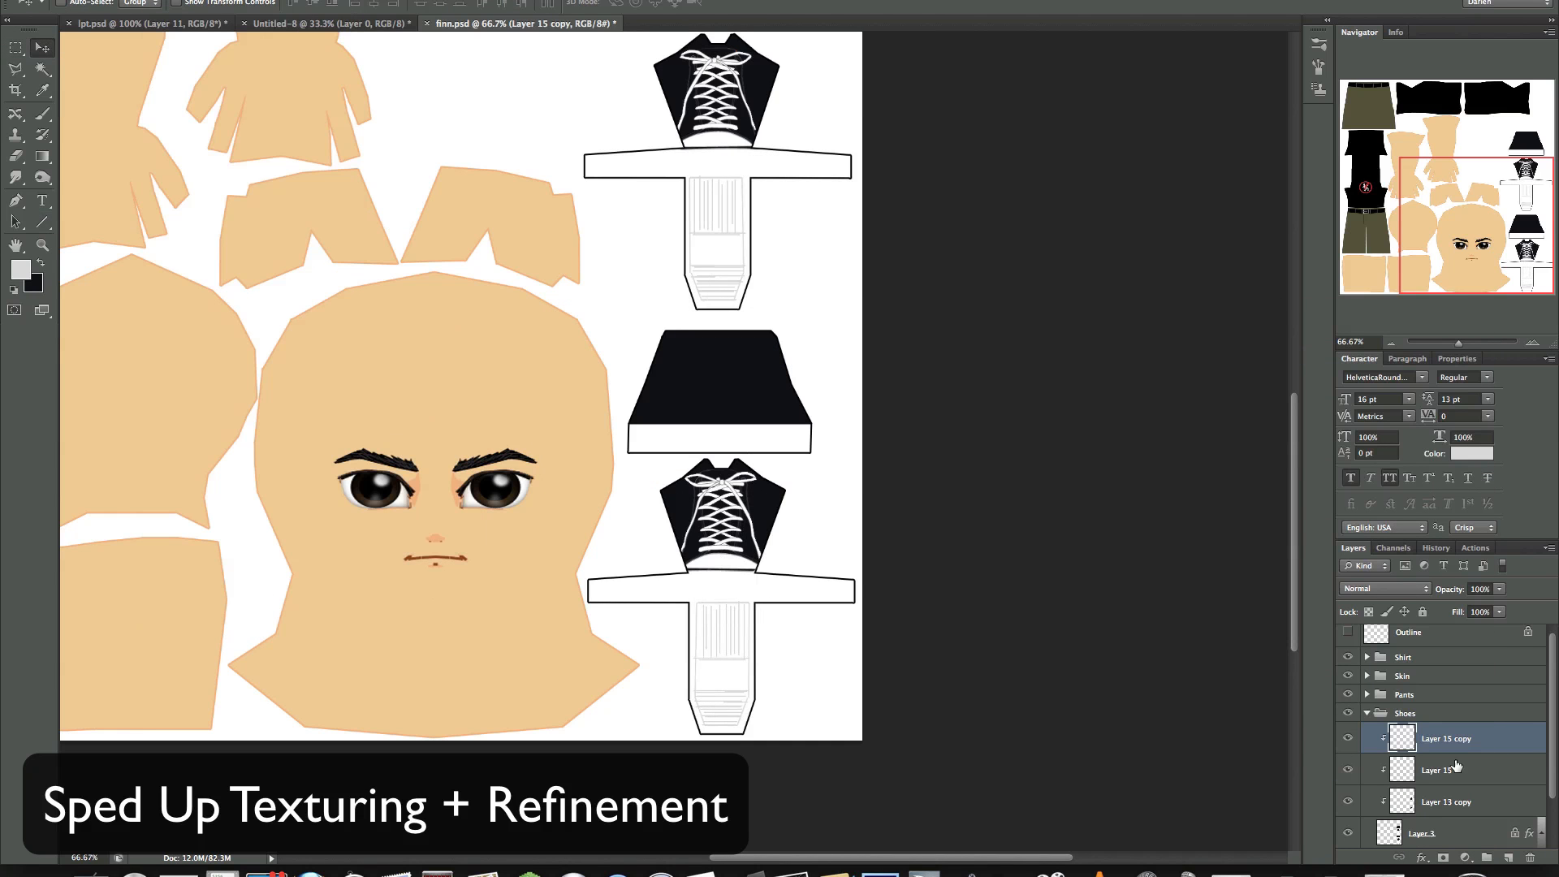
Step: Switch to Maya and move the vertices around the eye in the side view to refine the face profile
key("super+Tab")
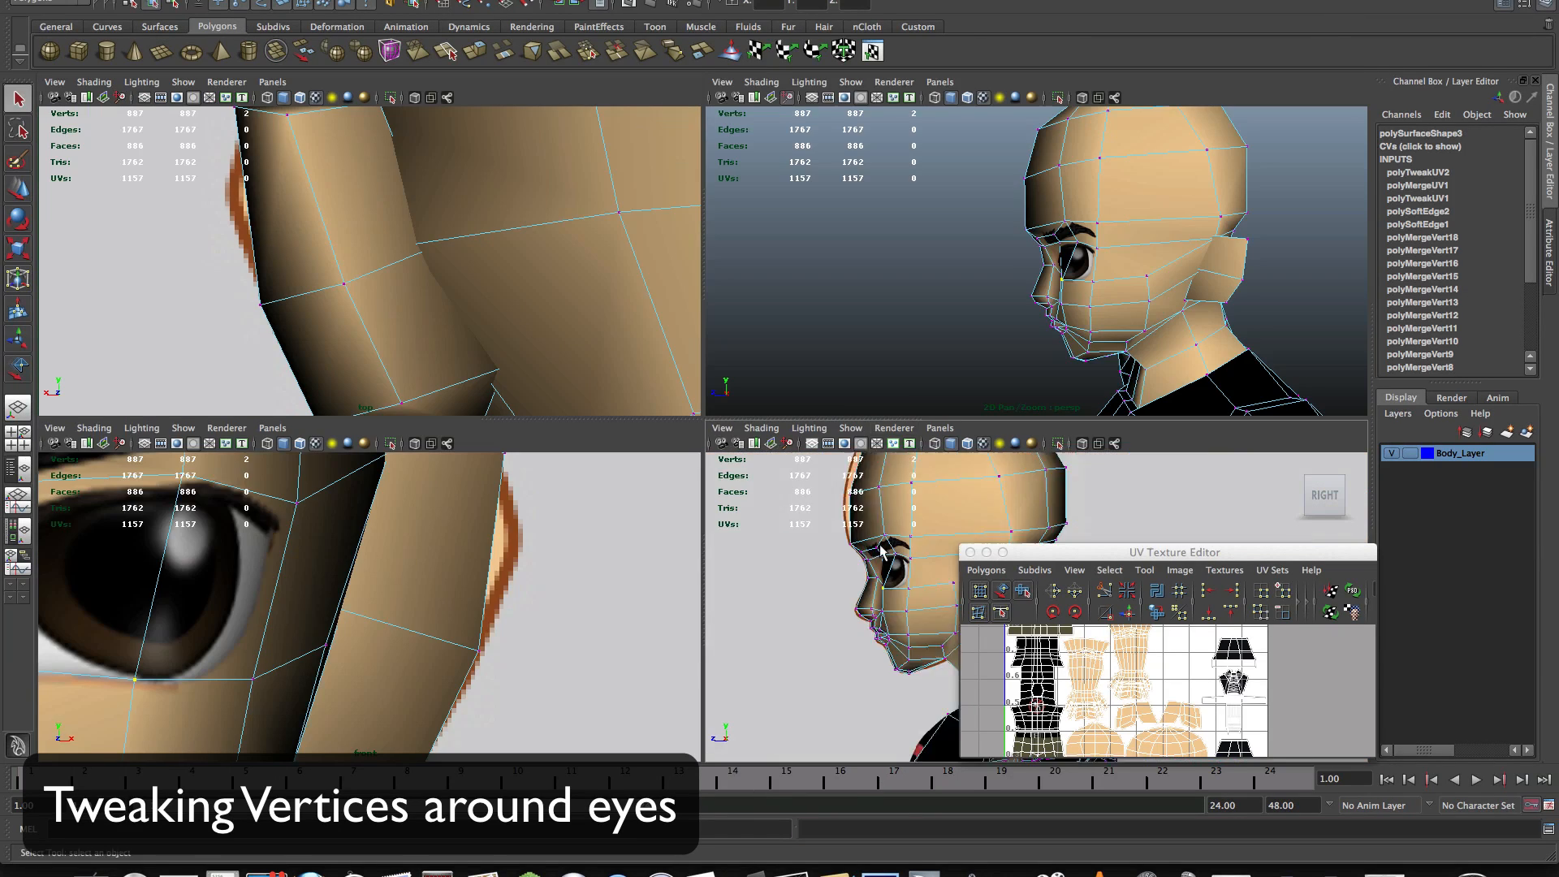
key("w")
right_click_drag(882, 552, 996, 480, "alt")
left_click_drag(1056, 552, 1121, 553)
middle_click_drag(893, 519, 970, 606, "alt")
left_click_drag(938, 581, 959, 602)
left_click_drag(1144, 248, 1307, 248, "alt")
right_click_drag(1039, 260, 1072, 276, "alt")
left_click_drag(1202, 288, 1036, 295, "alt")
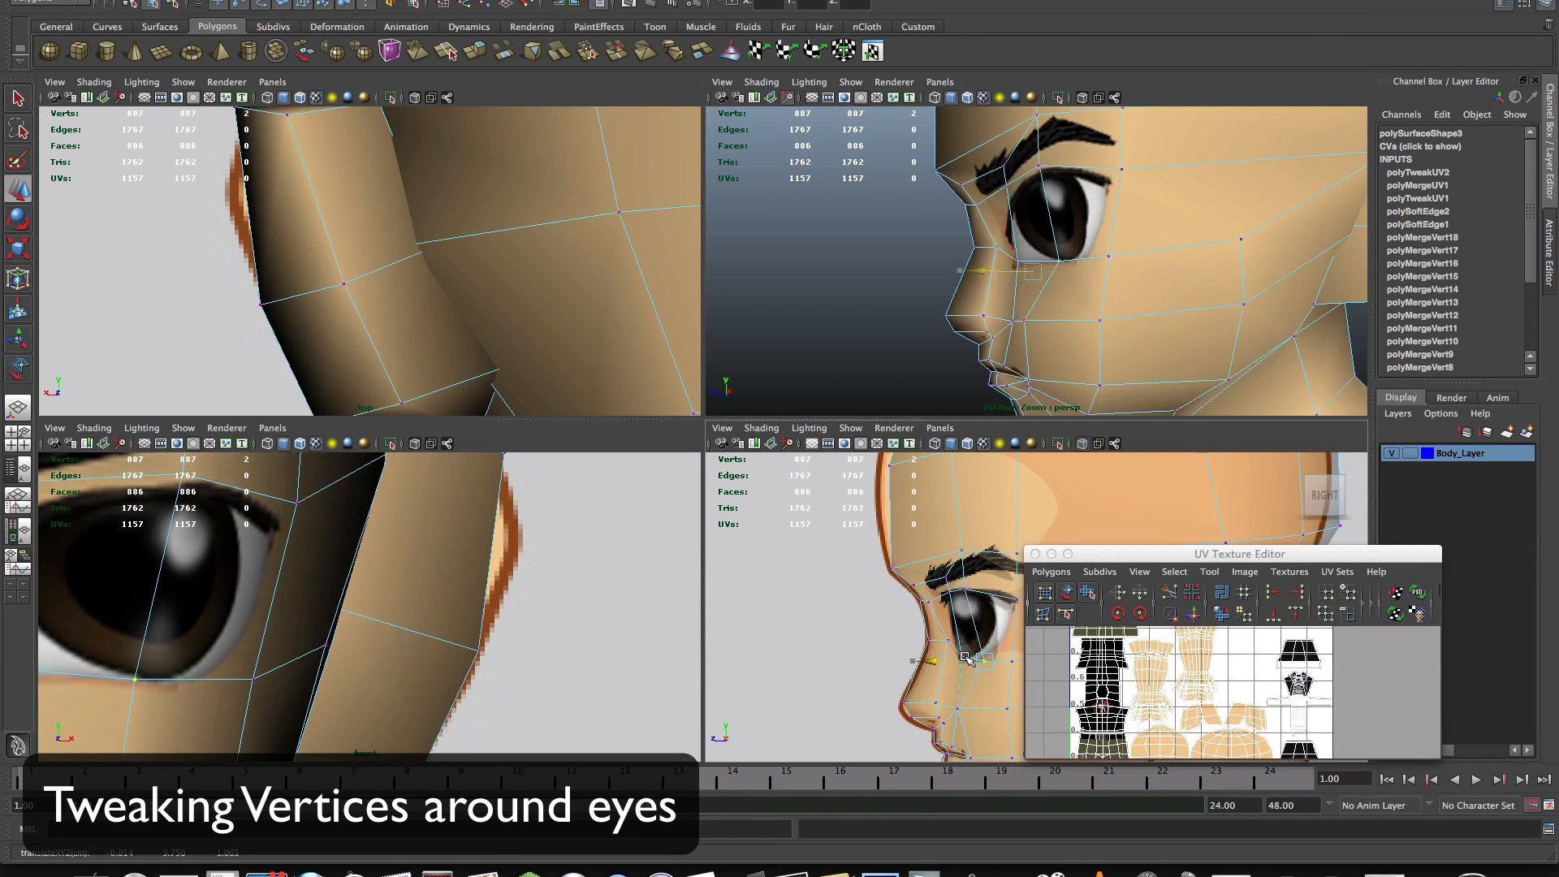
left_click_drag(966, 657, 952, 658)
Step: Select the vertices at the upper outer corners of both eyes and prepare to scale them with the Scale tool
right_click_drag(1137, 268, 1031, 272, "alt")
left_click_drag(1031, 272, 1105, 264, "alt")
left_click(942, 217)
left_click(1098, 217, "shift")
key("r")
right_click_drag(617, 577, 565, 576, "alt")
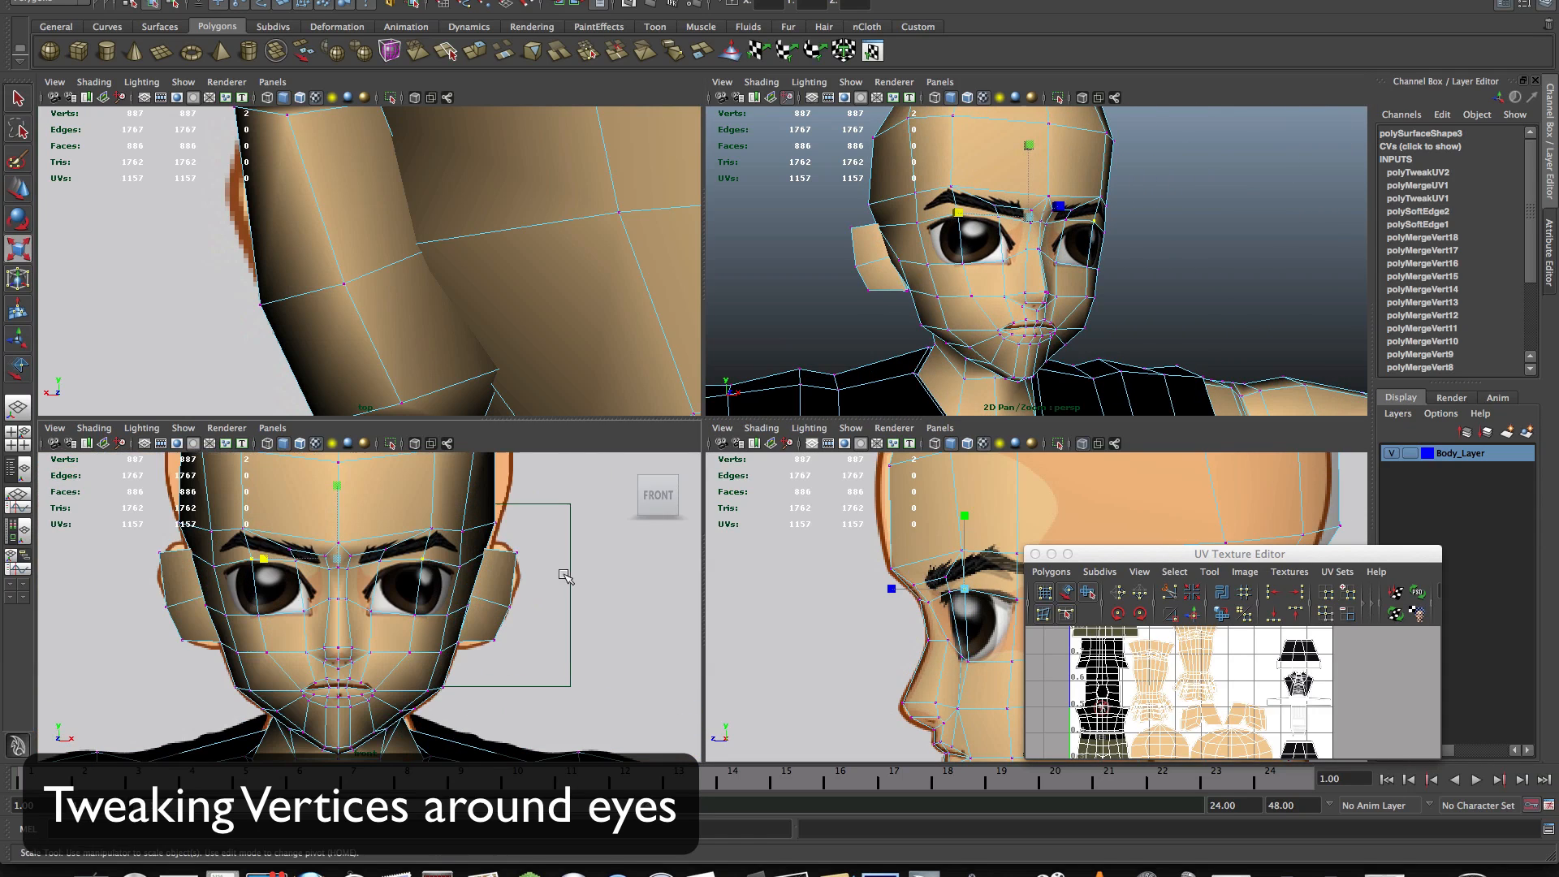